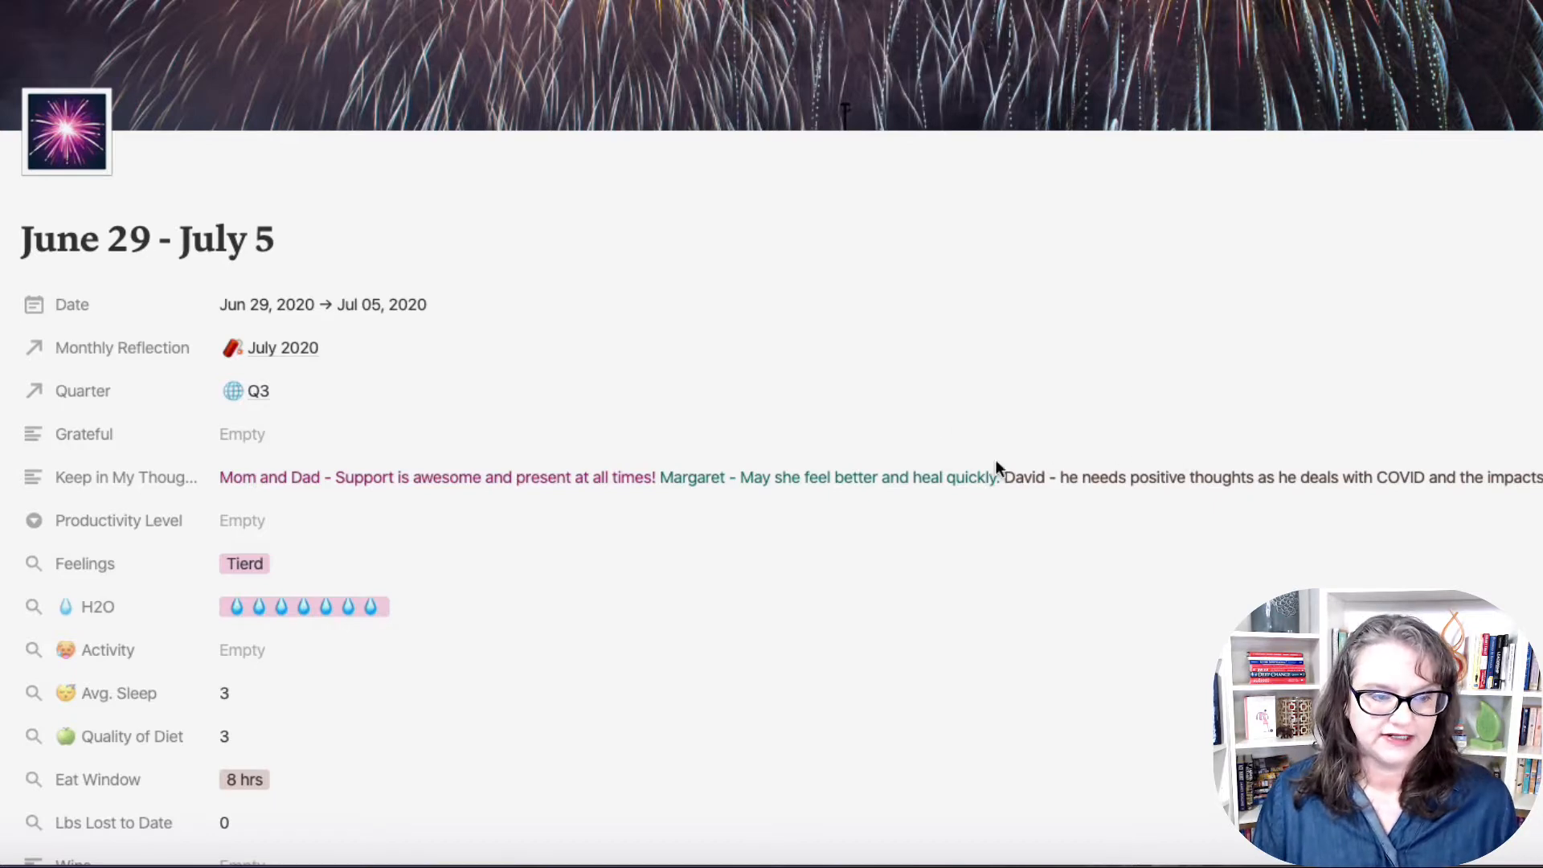
# Step: Scroll past the properties to the dashboard with the quote, Journey Coach, Quick To-Do's and Household Tasks
pyautogui.scroll(-3, 1187, 648)
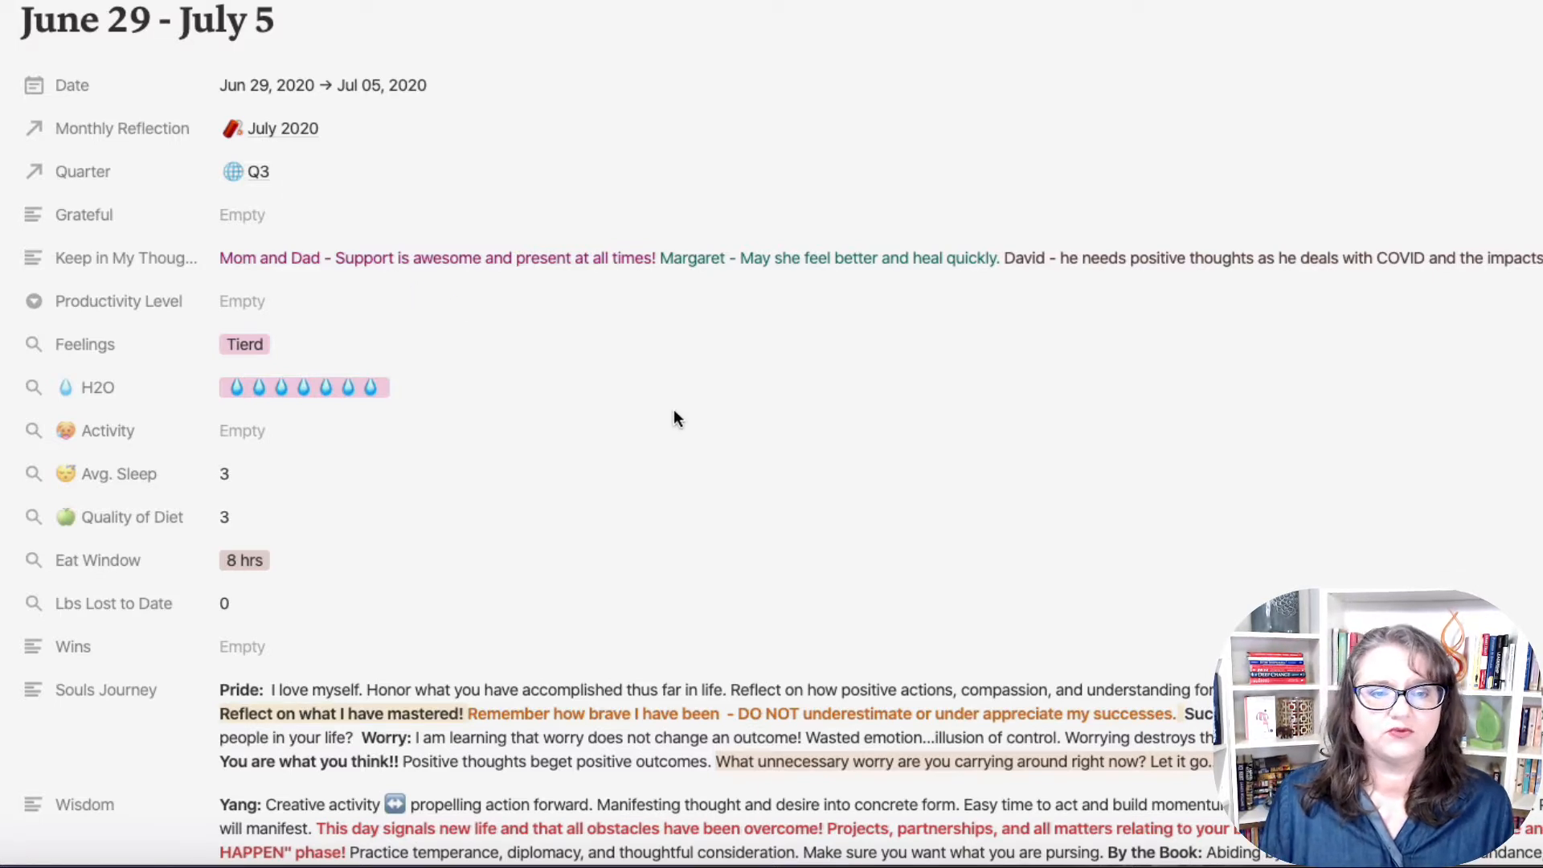
pyautogui.scroll(-3, 598, 482)
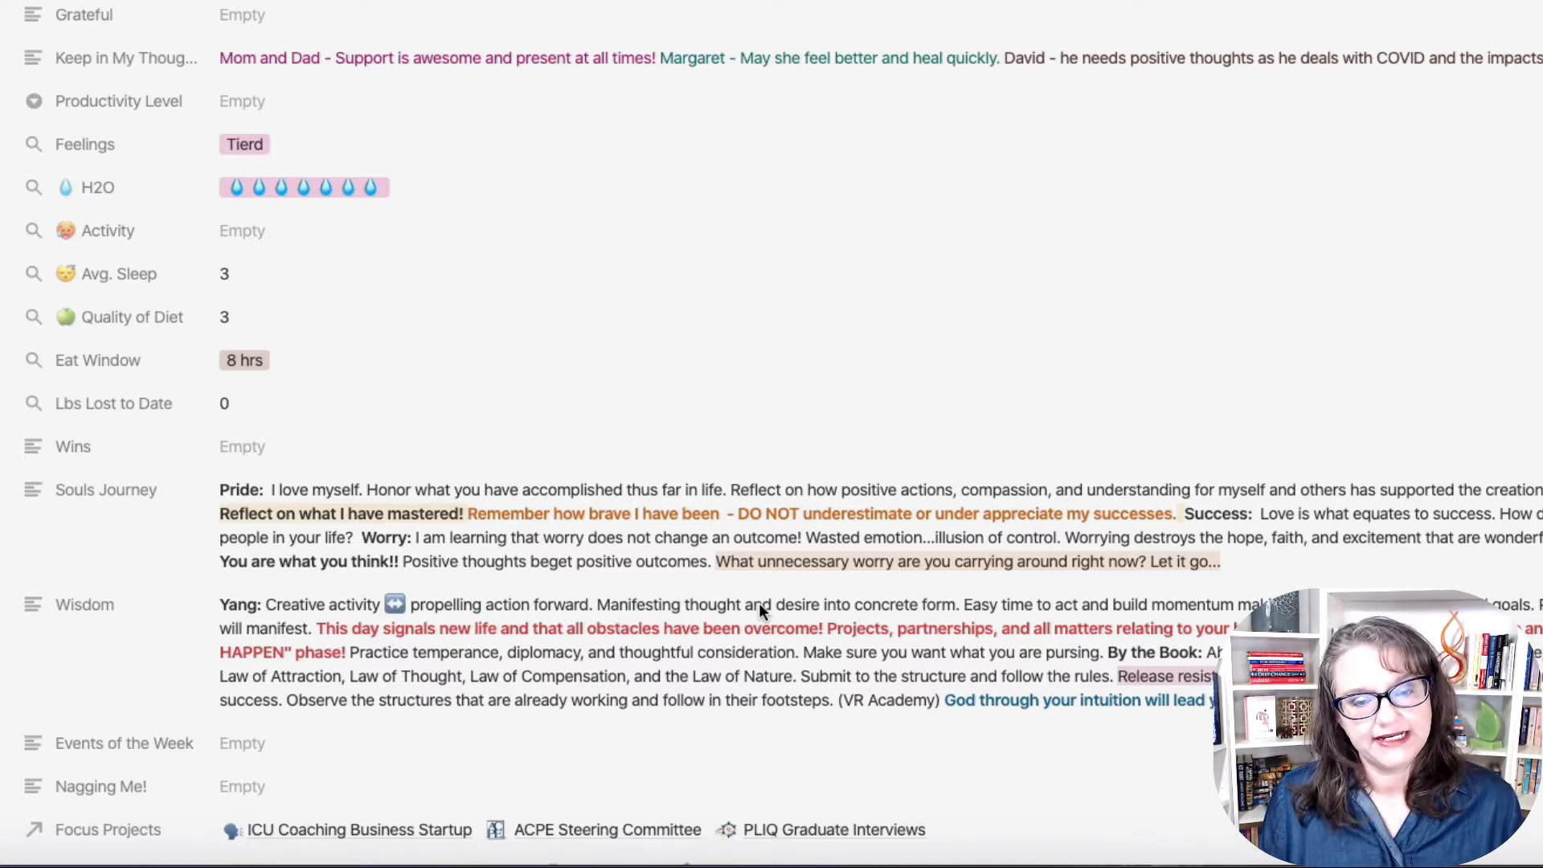
pyautogui.scroll(-10, 807, 668)
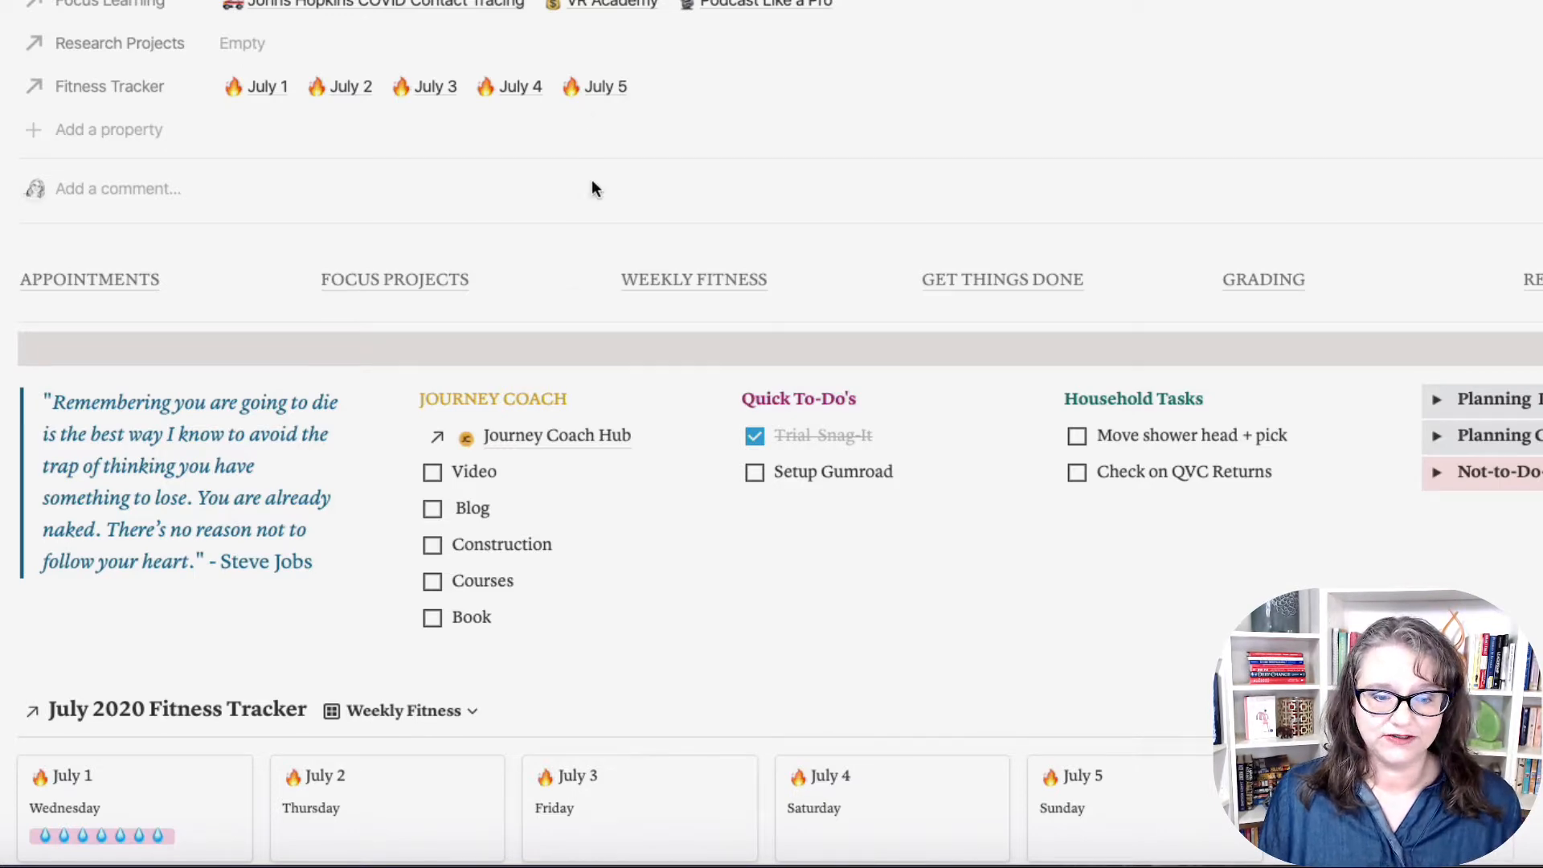
pyautogui.scroll(-4, 634, 409)
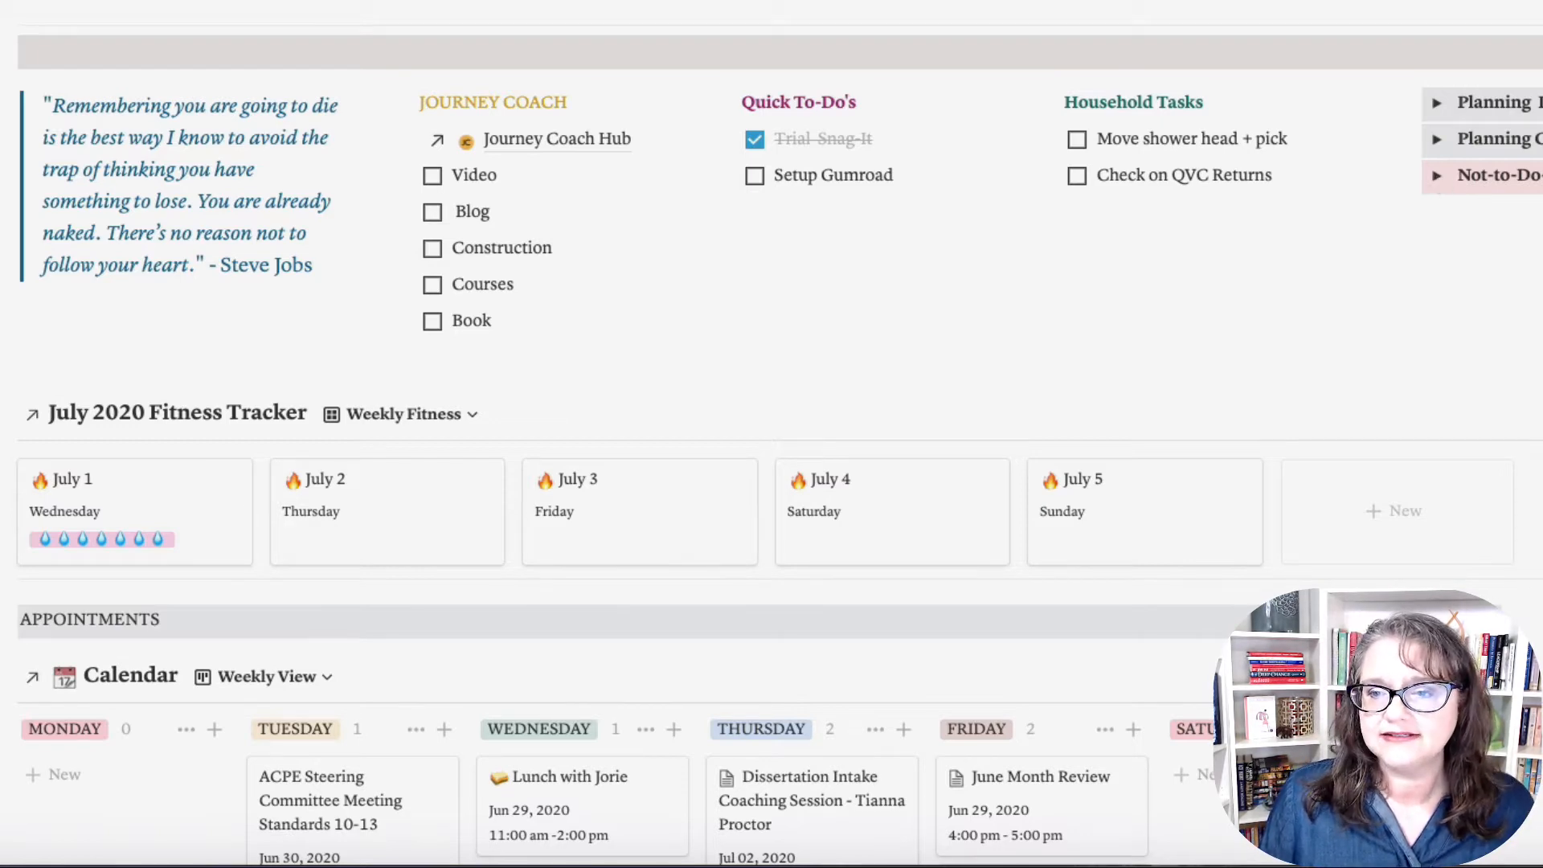
# Step: Expand and collapse the Not-to-Do toggle, then scroll to the July 2020 Actions calendar under Take Action
pyautogui.click(1436, 176)
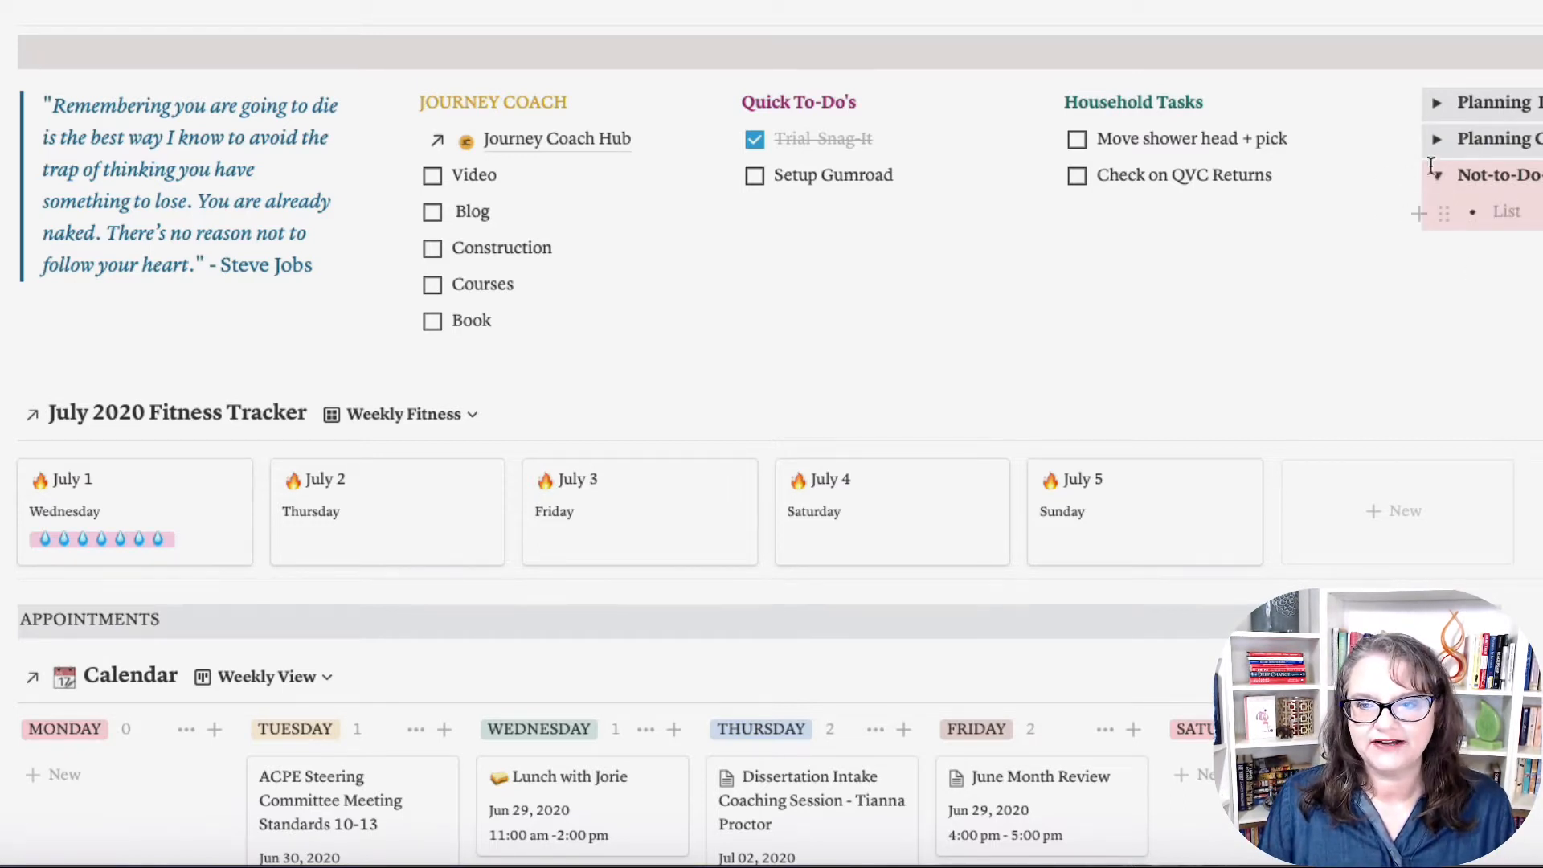
pyautogui.click(1436, 175)
pyautogui.scroll(-7, 1387, 410)
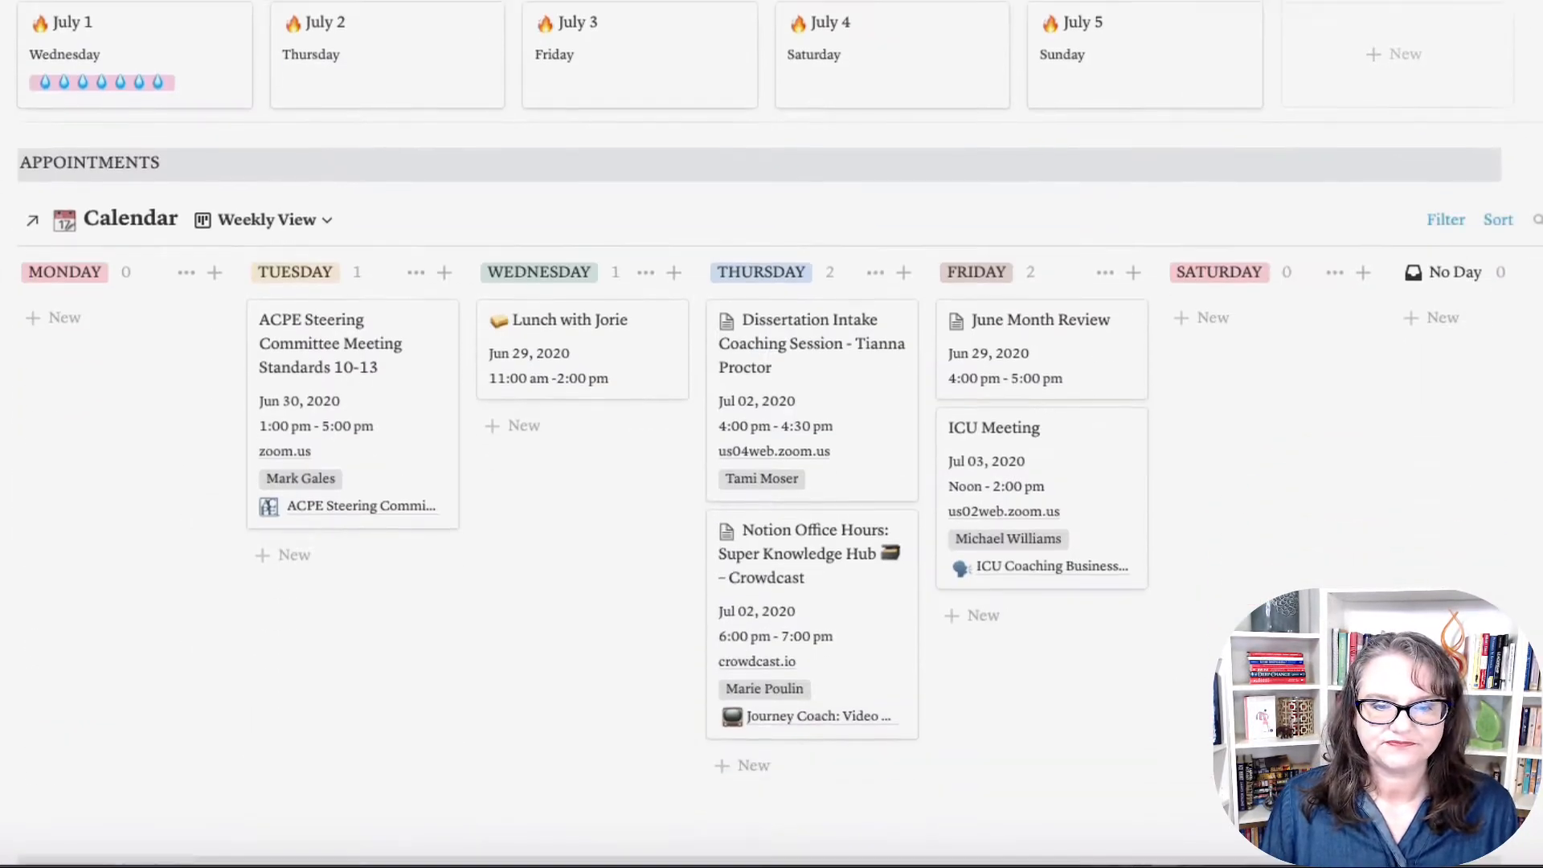
pyautogui.scroll(-8, 1382, 419)
pyautogui.scroll(-10, 1382, 419)
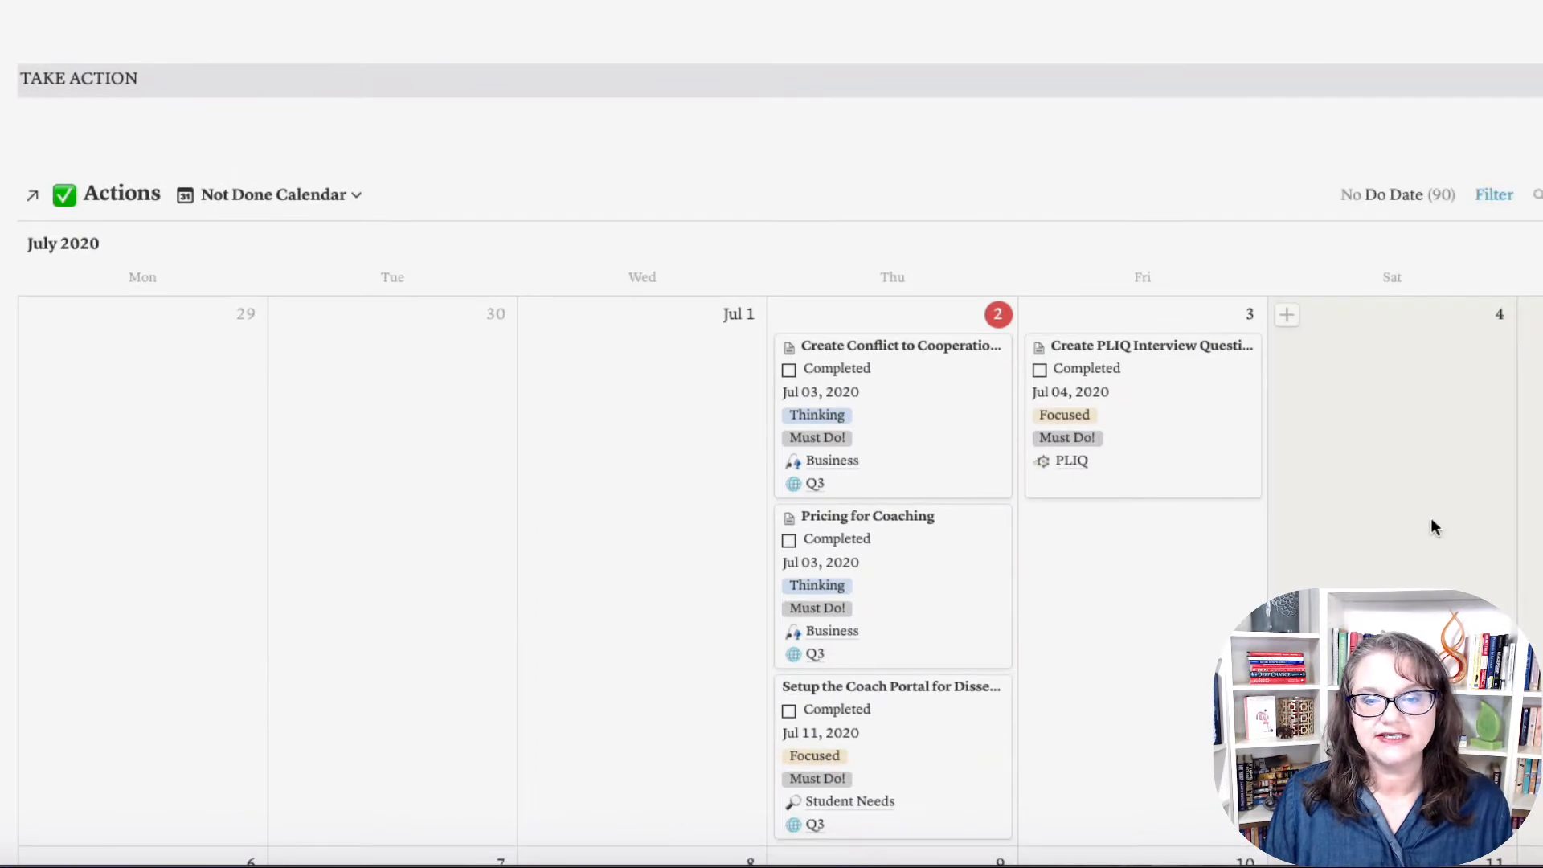
pyautogui.scroll(-3, 1435, 518)
pyautogui.scroll(-1, 1435, 520)
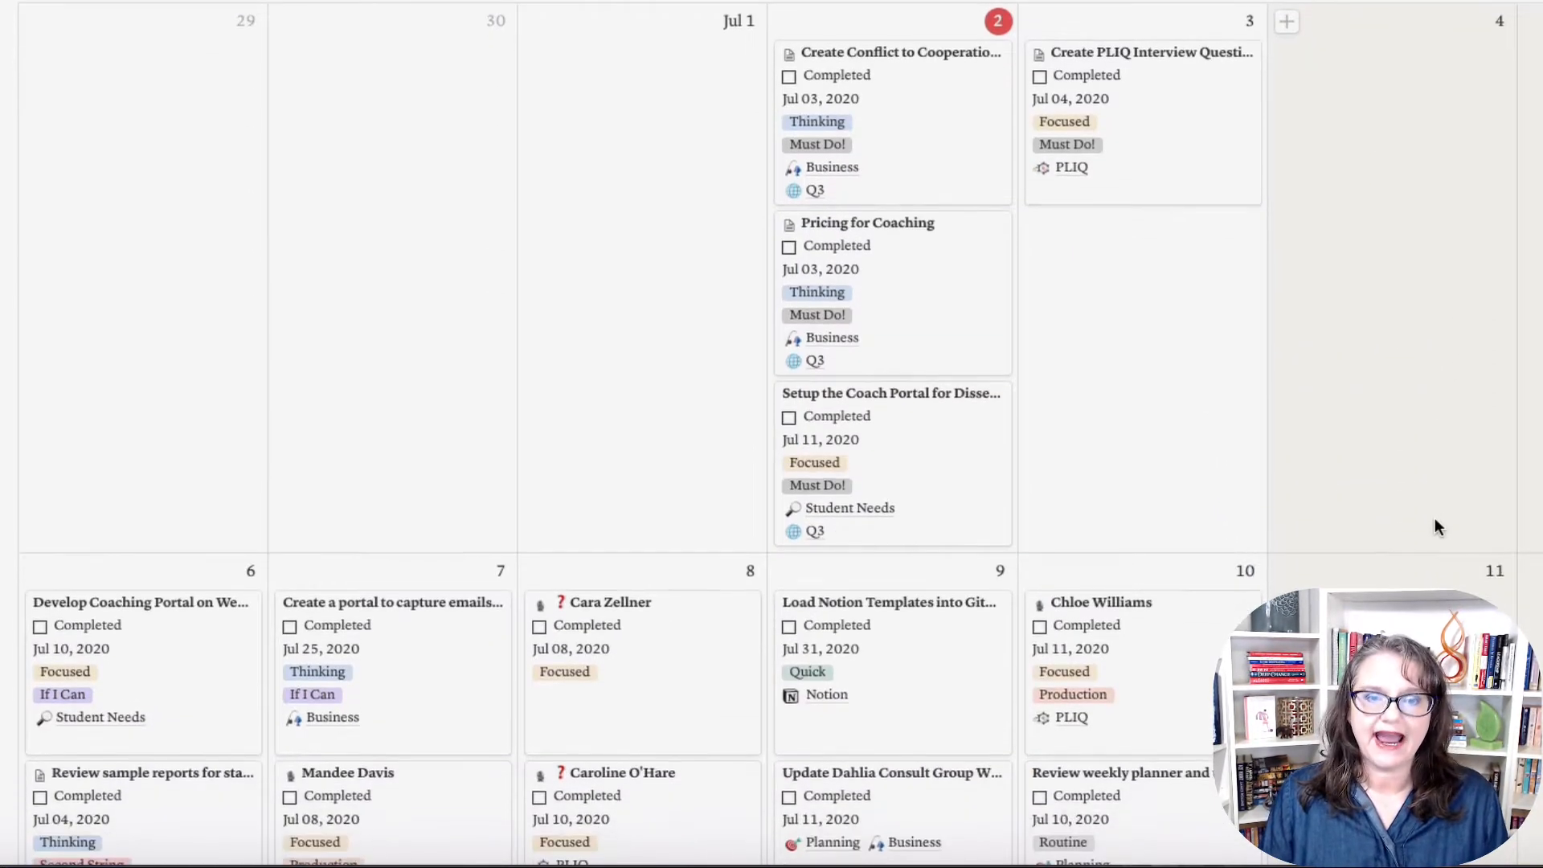
pyautogui.scroll(2, 495, 163)
pyautogui.scroll(3, 497, 171)
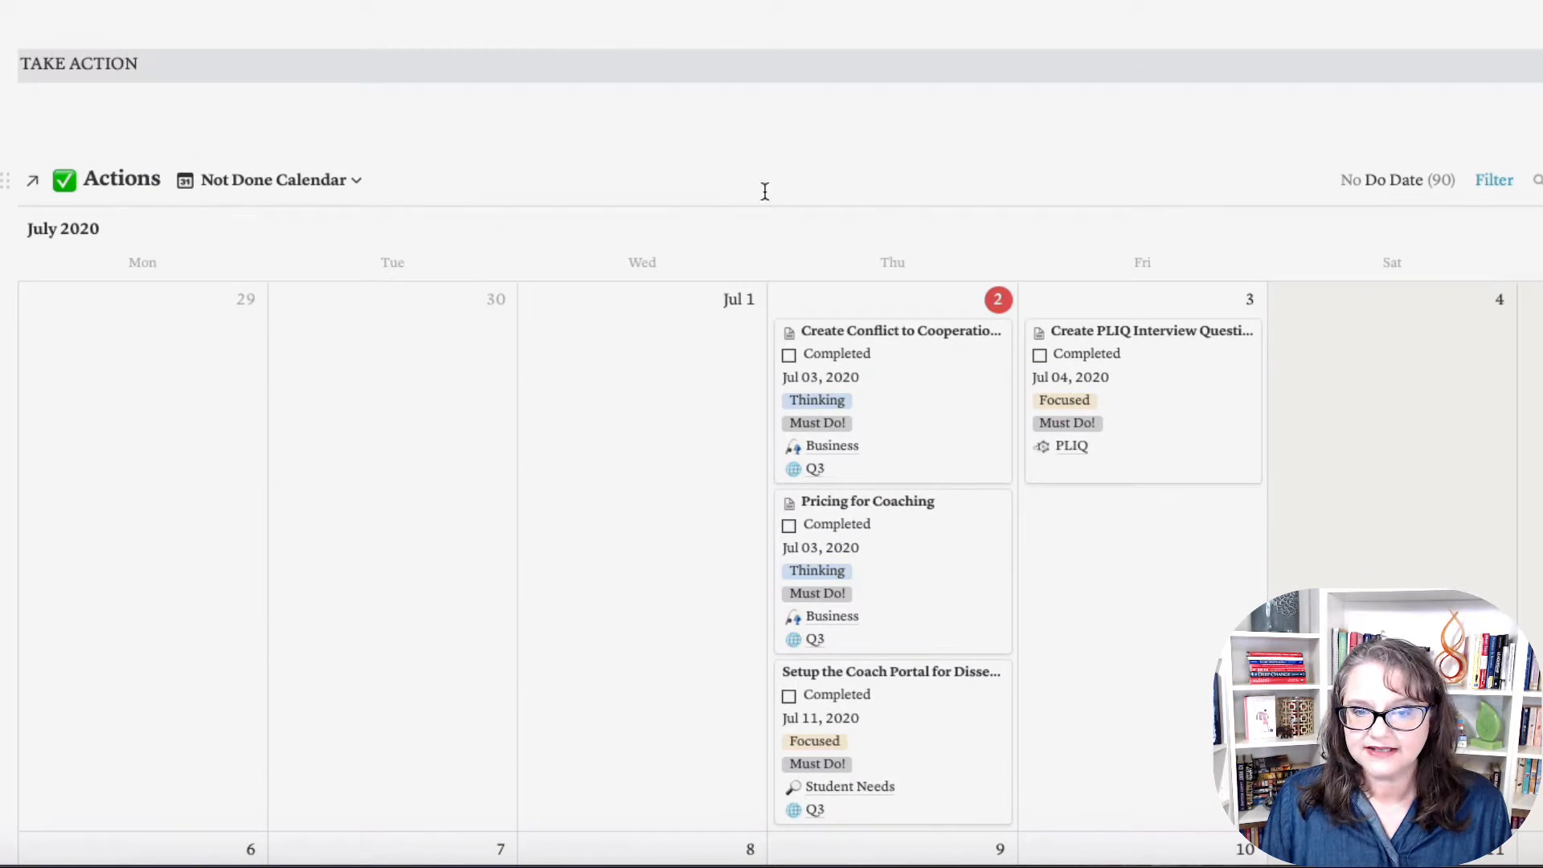
pyautogui.scroll(-1, 878, 164)
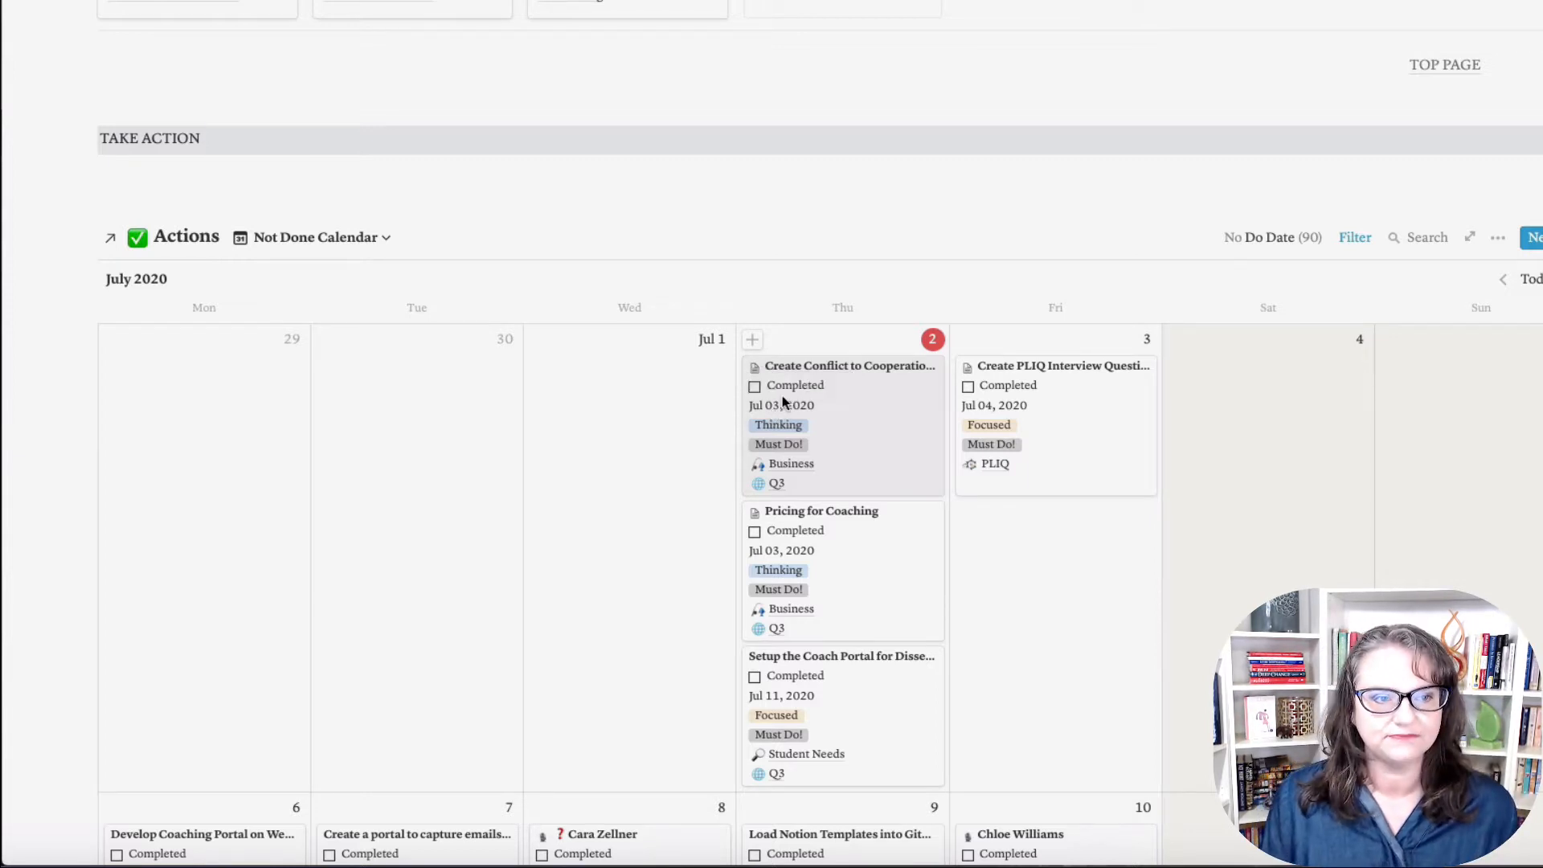
# Step: Cycle the Actions database through the PRIORITY, TIME DRAIN and Must Do! views, ending on Second String
pyautogui.click(393, 241)
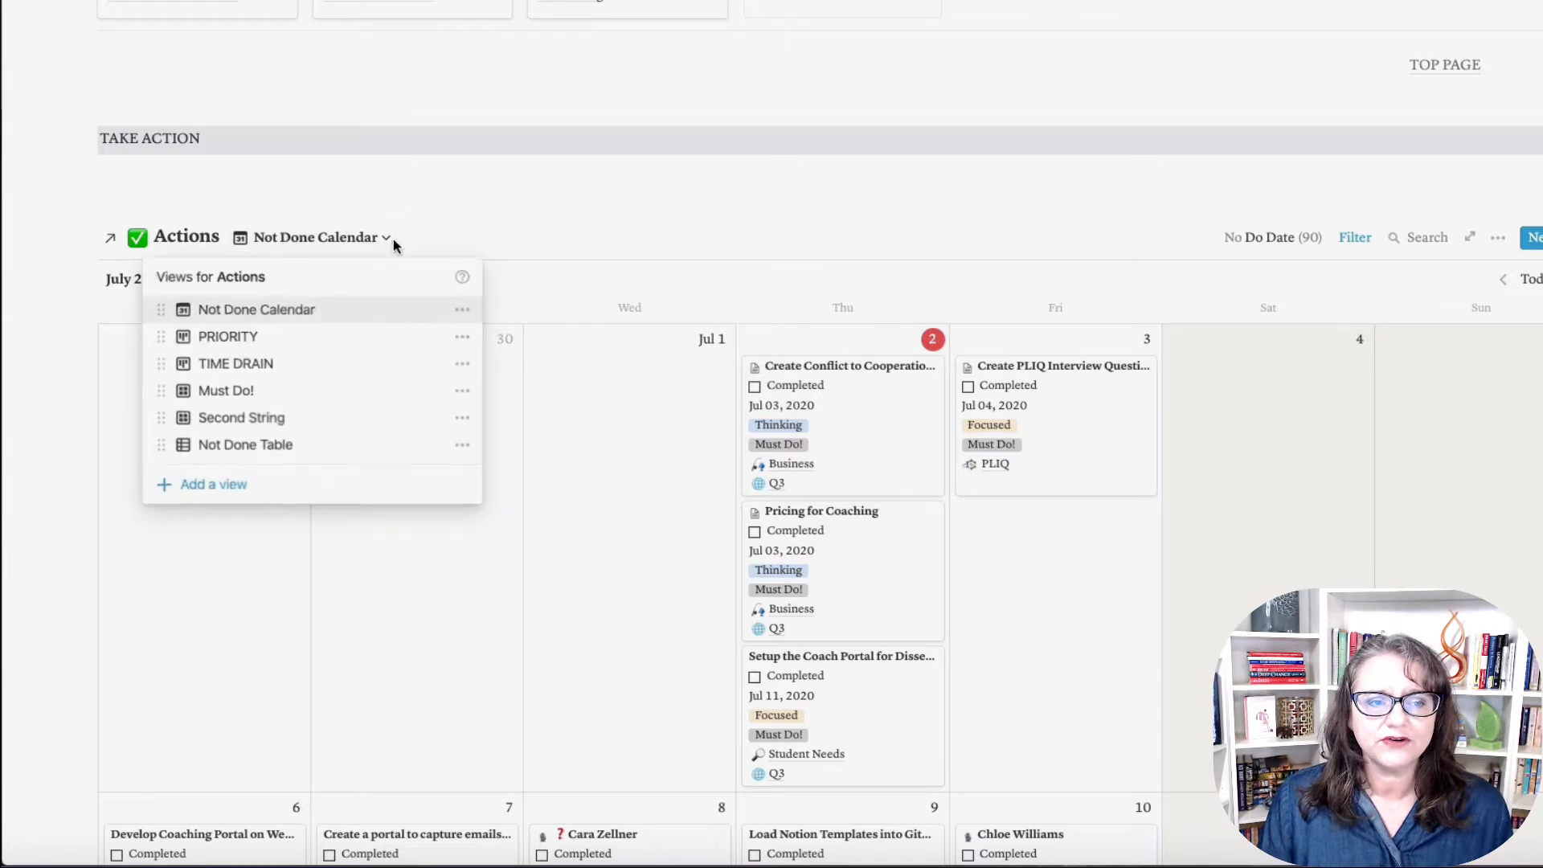
pyautogui.click(271, 344)
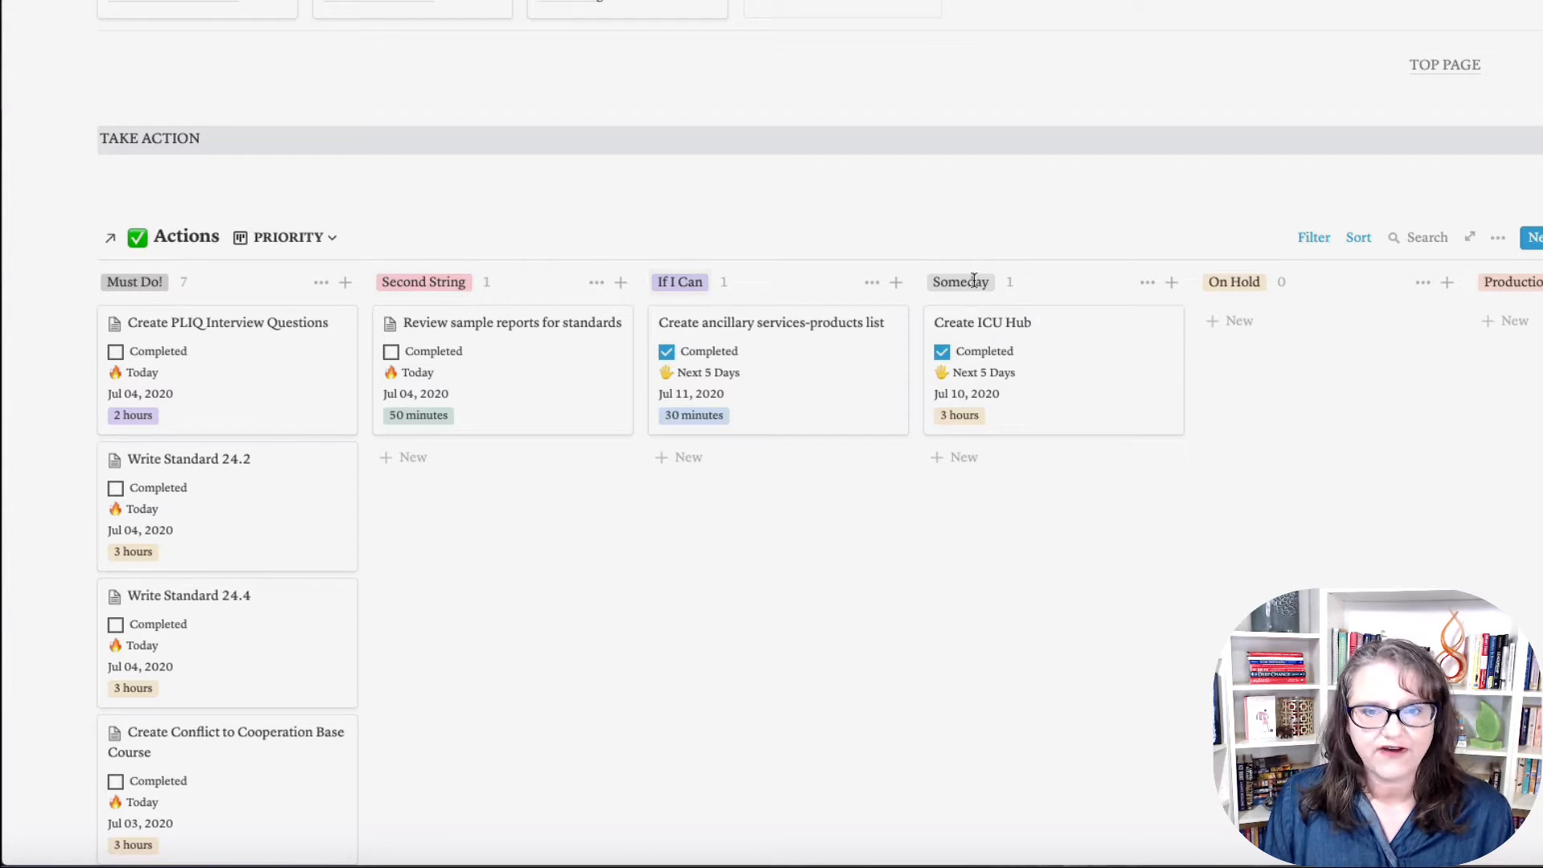
pyautogui.click(314, 240)
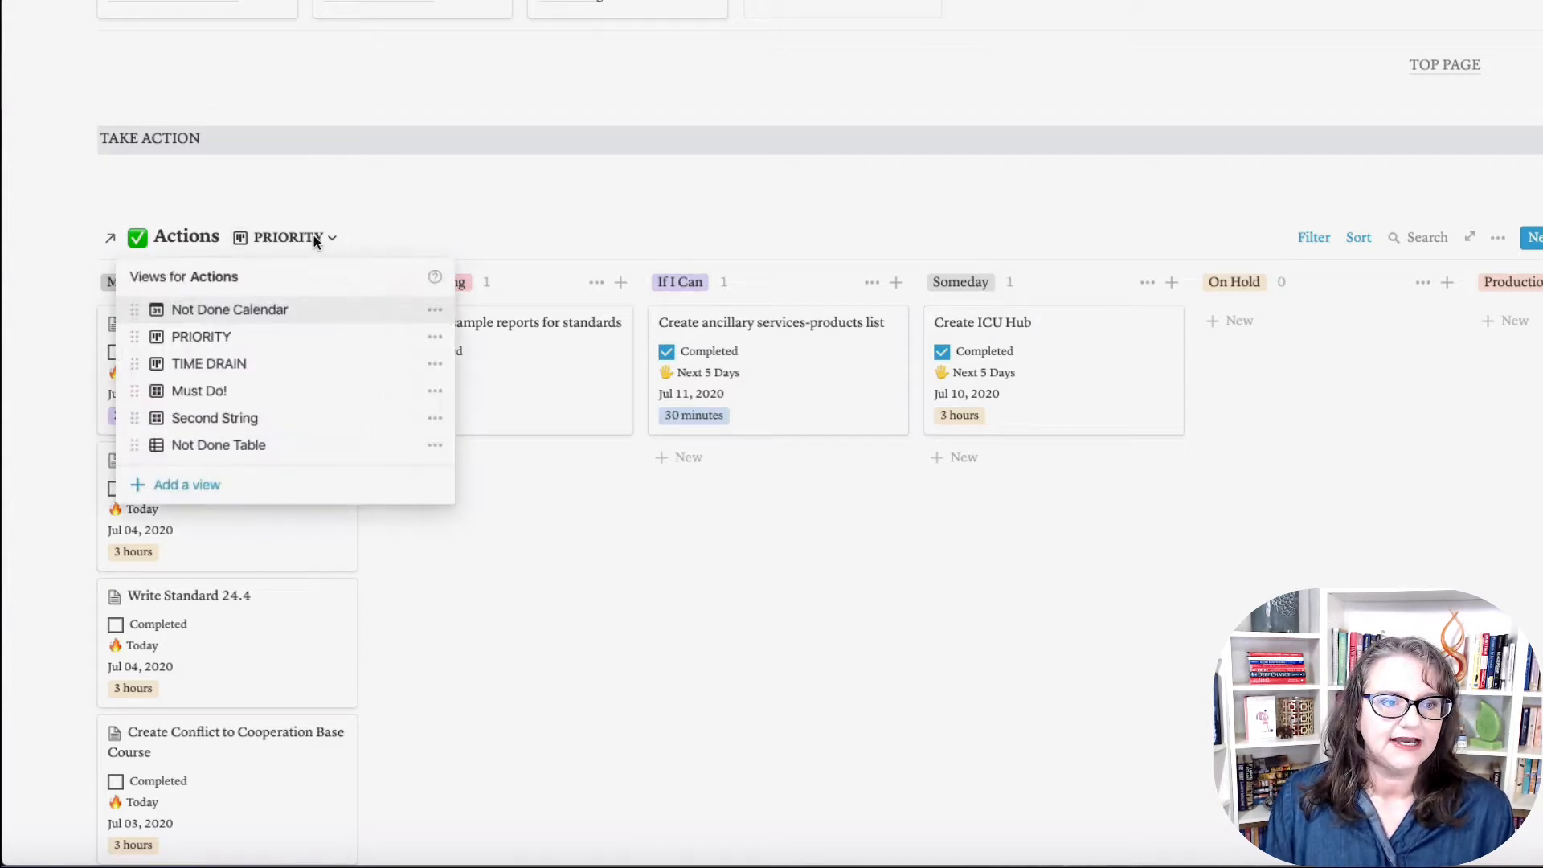
pyautogui.click(262, 366)
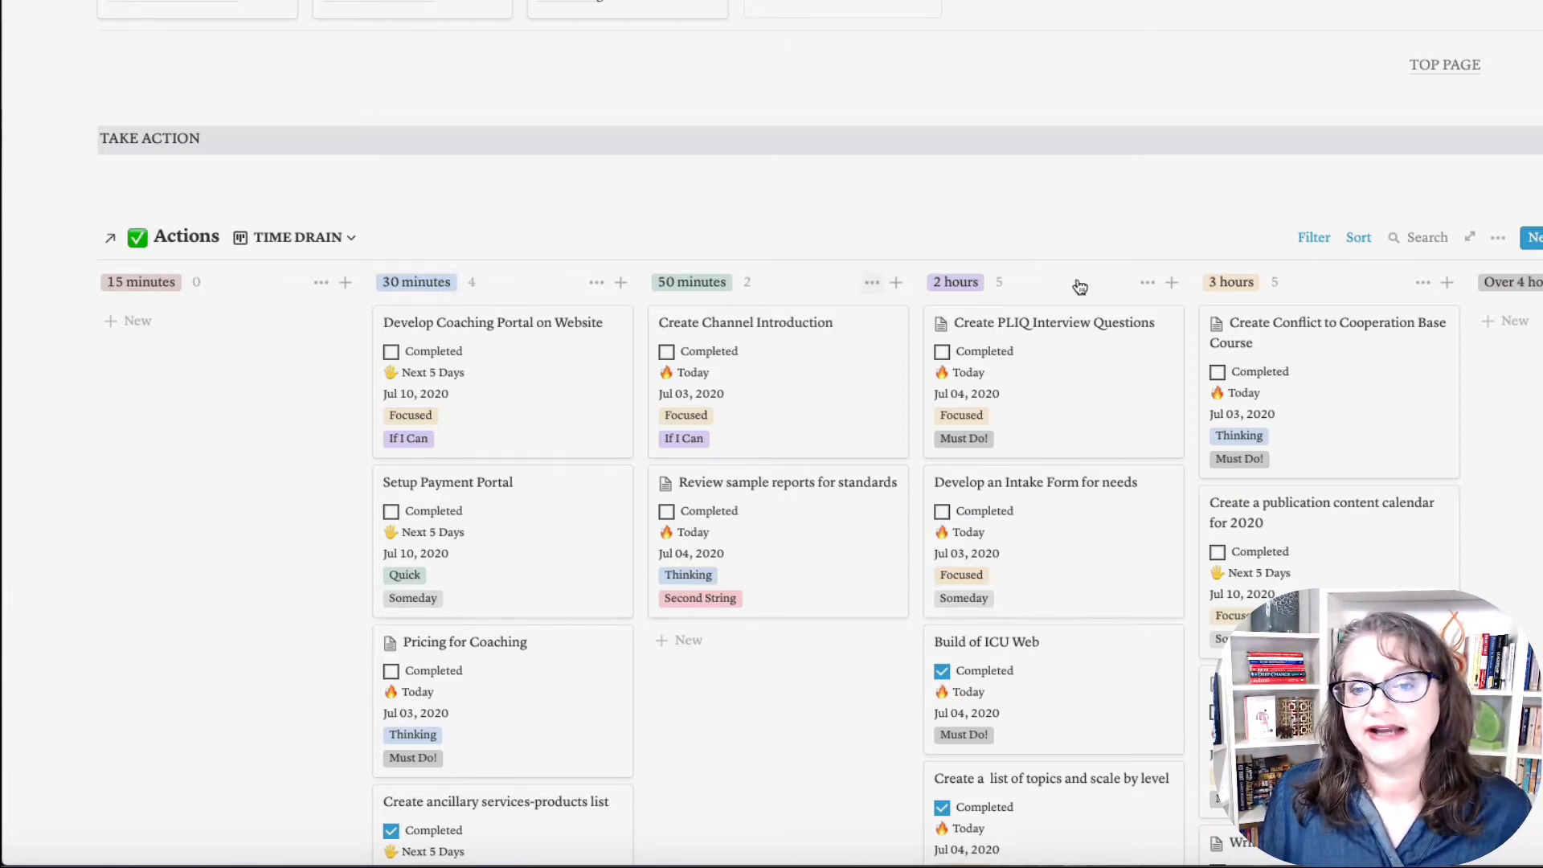
pyautogui.click(344, 237)
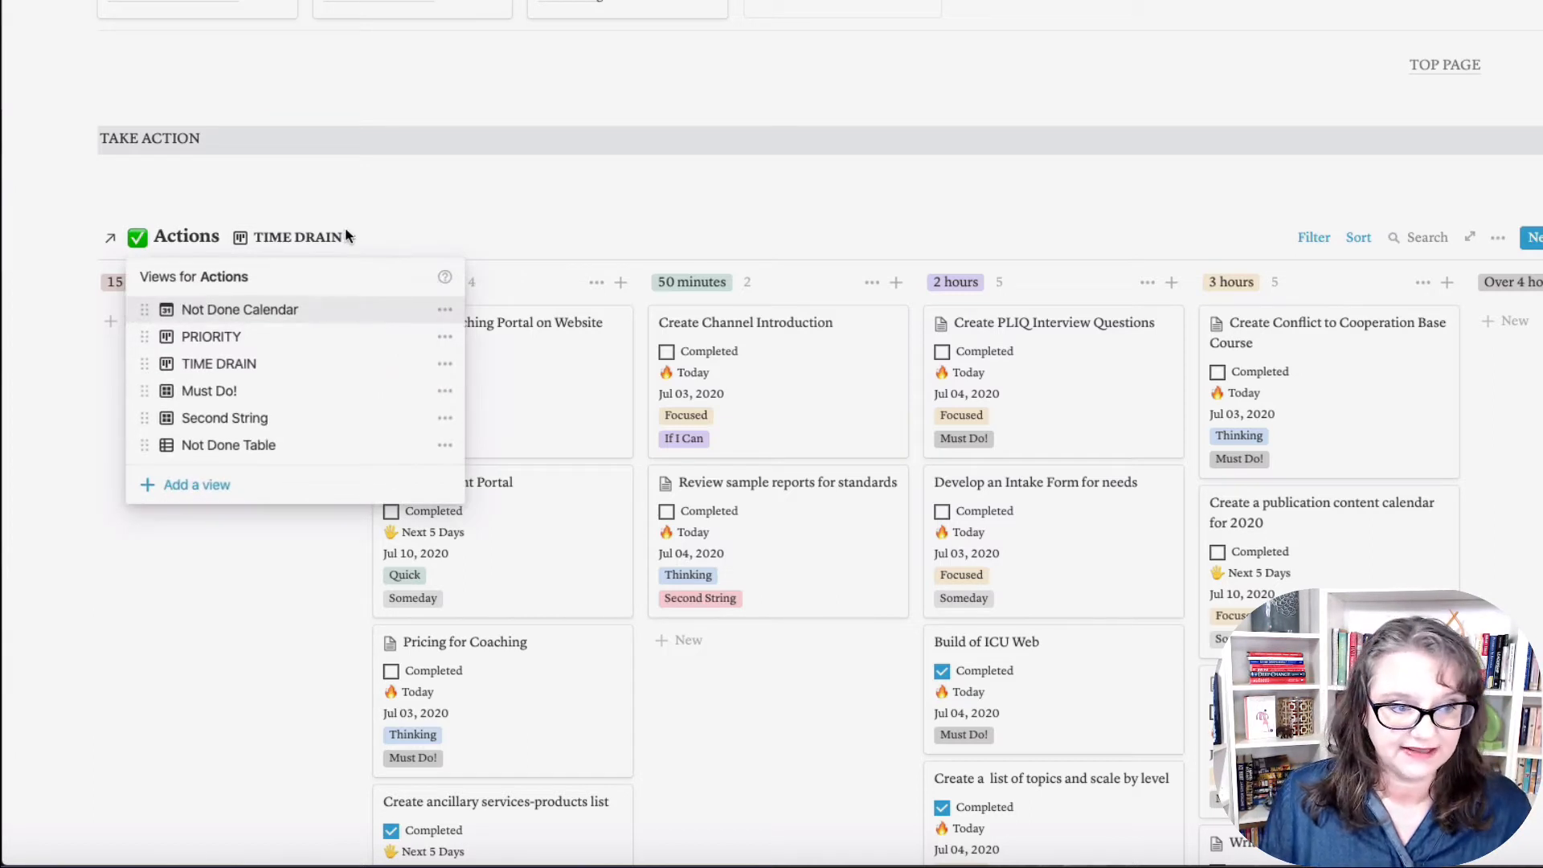
pyautogui.click(276, 393)
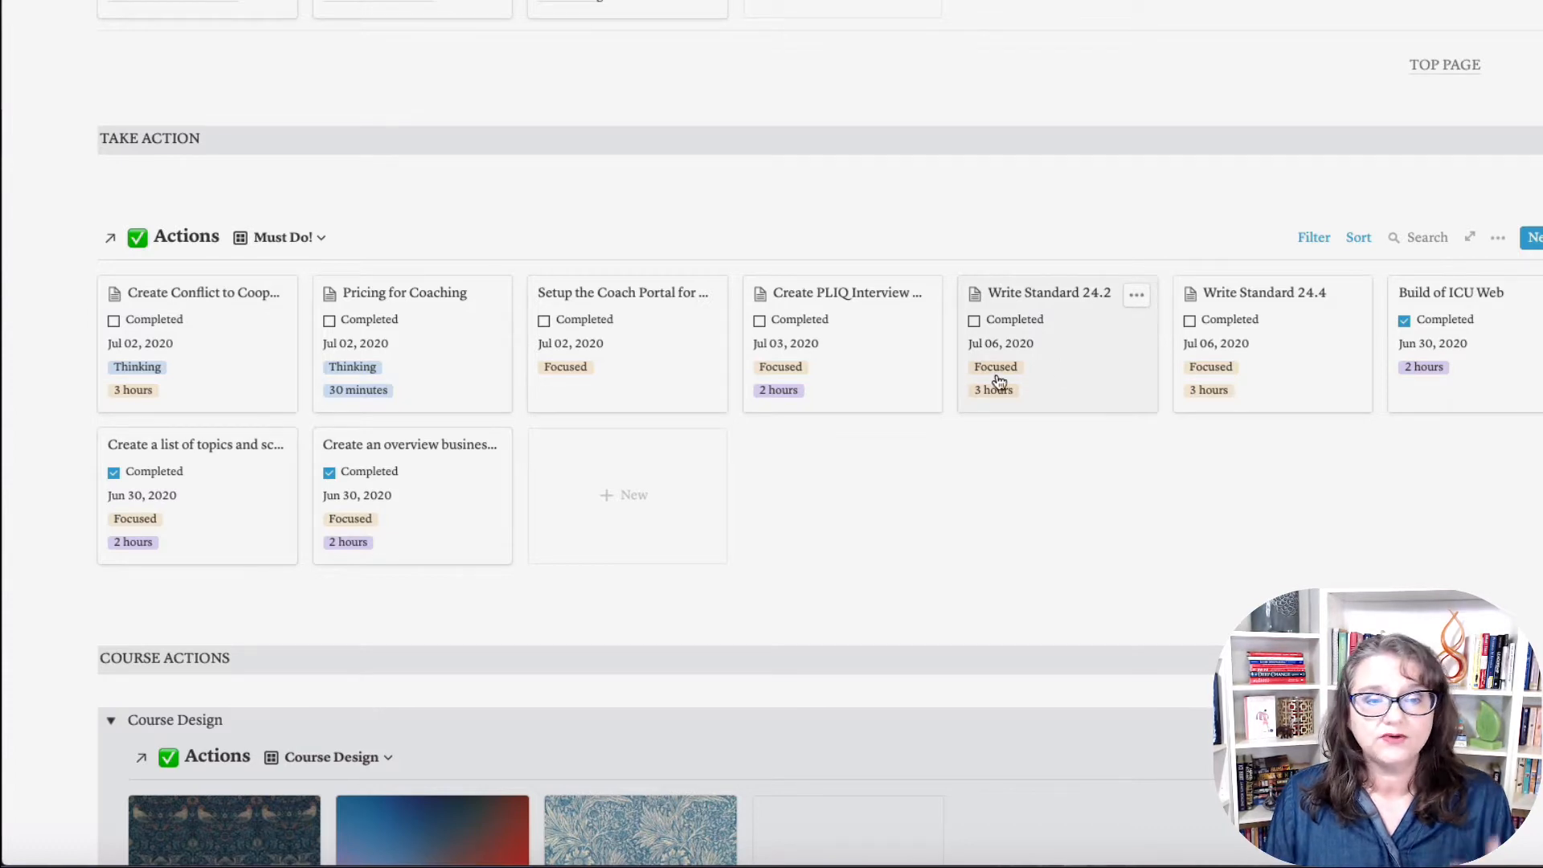
pyautogui.click(318, 241)
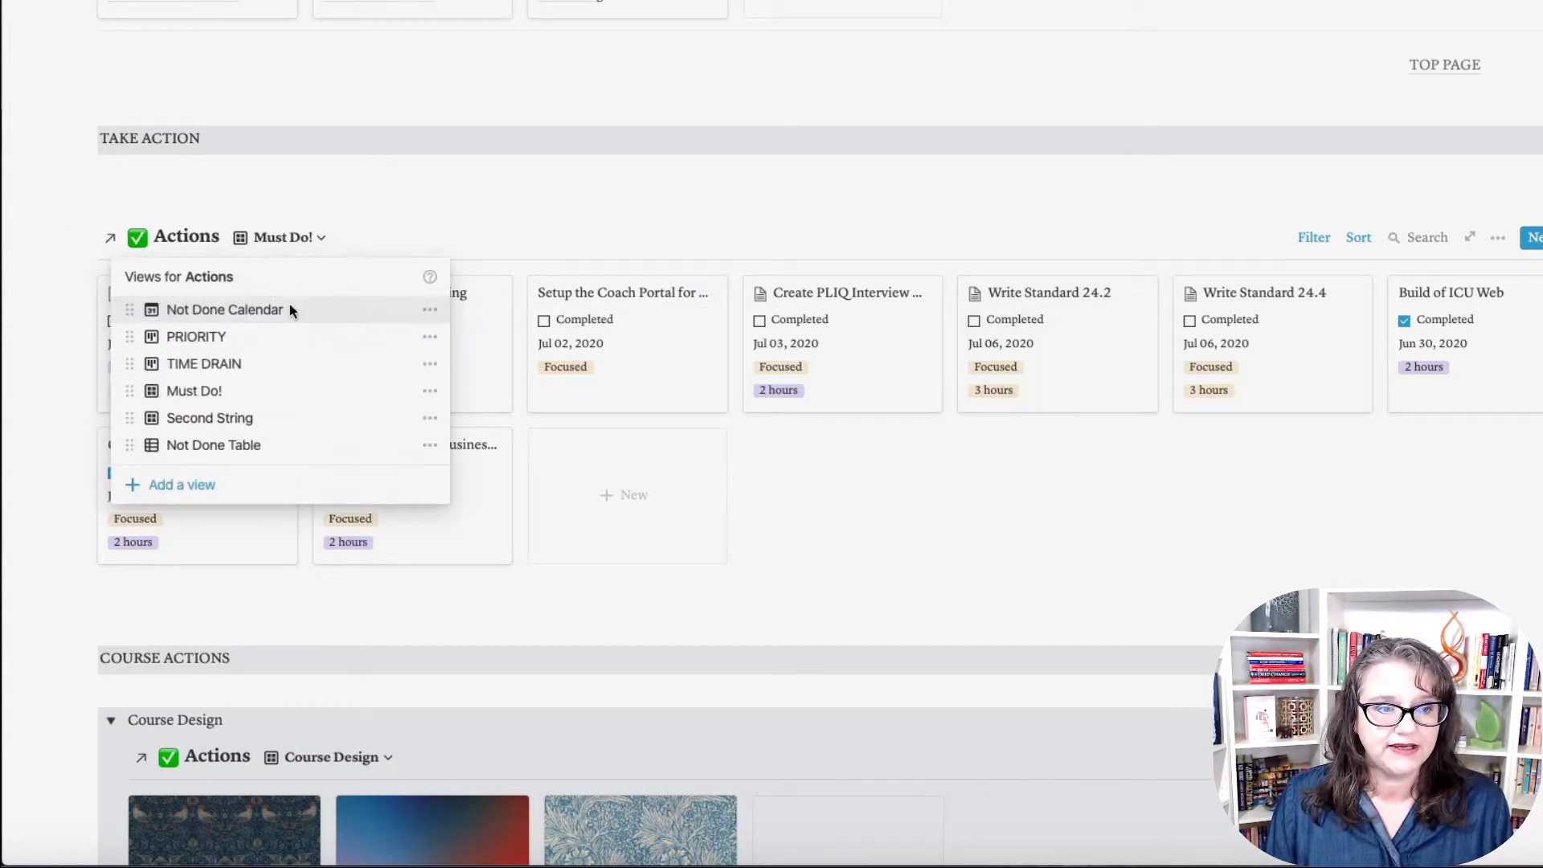
pyautogui.click(241, 418)
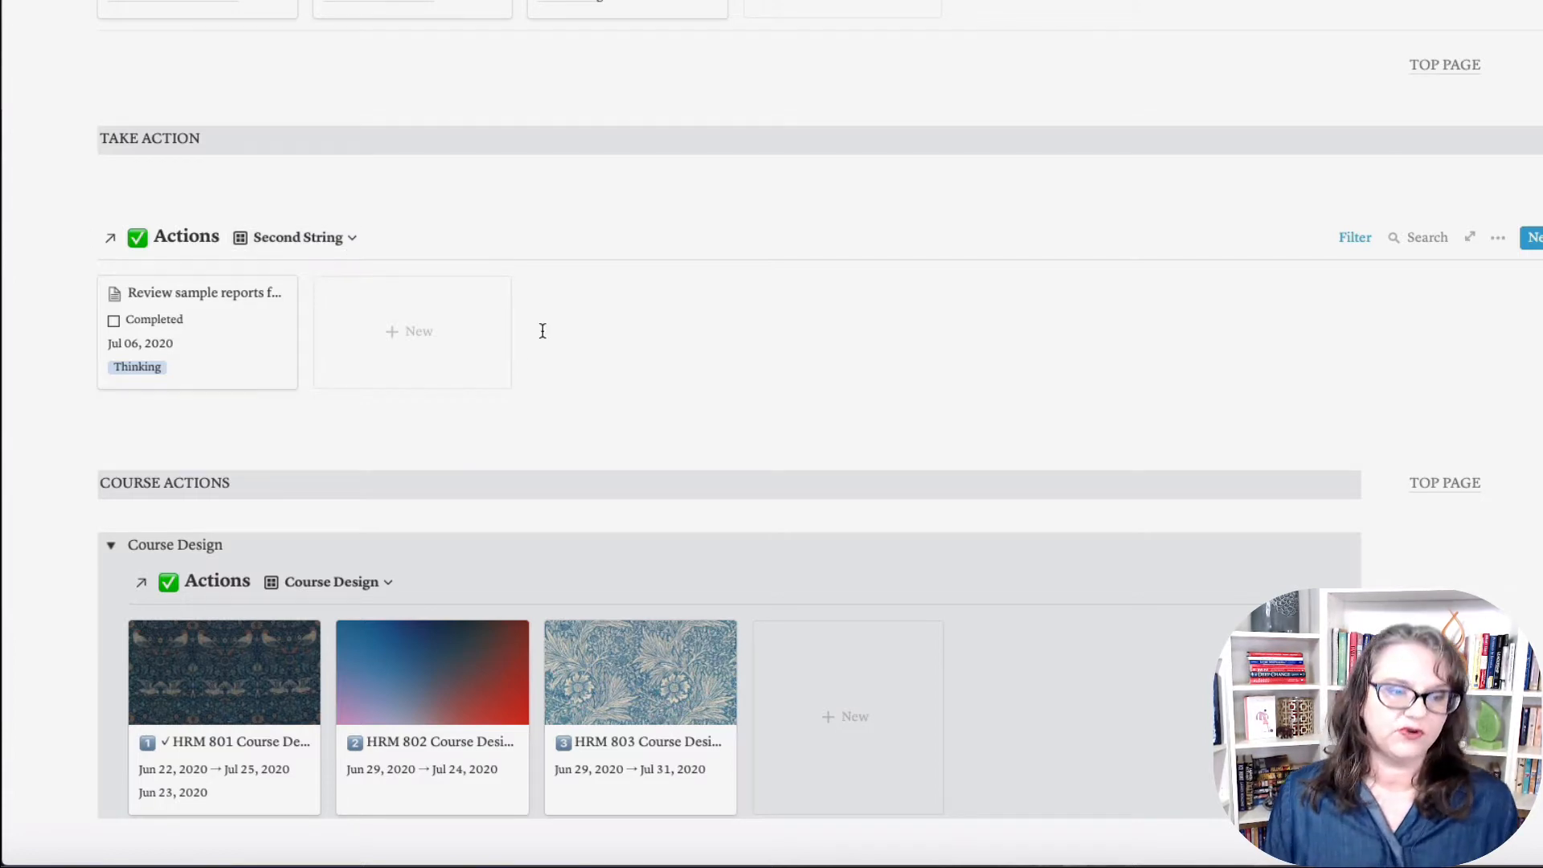
# Step: Scroll down to the Grading database and view it as the University View board
pyautogui.scroll(-4, 543, 331)
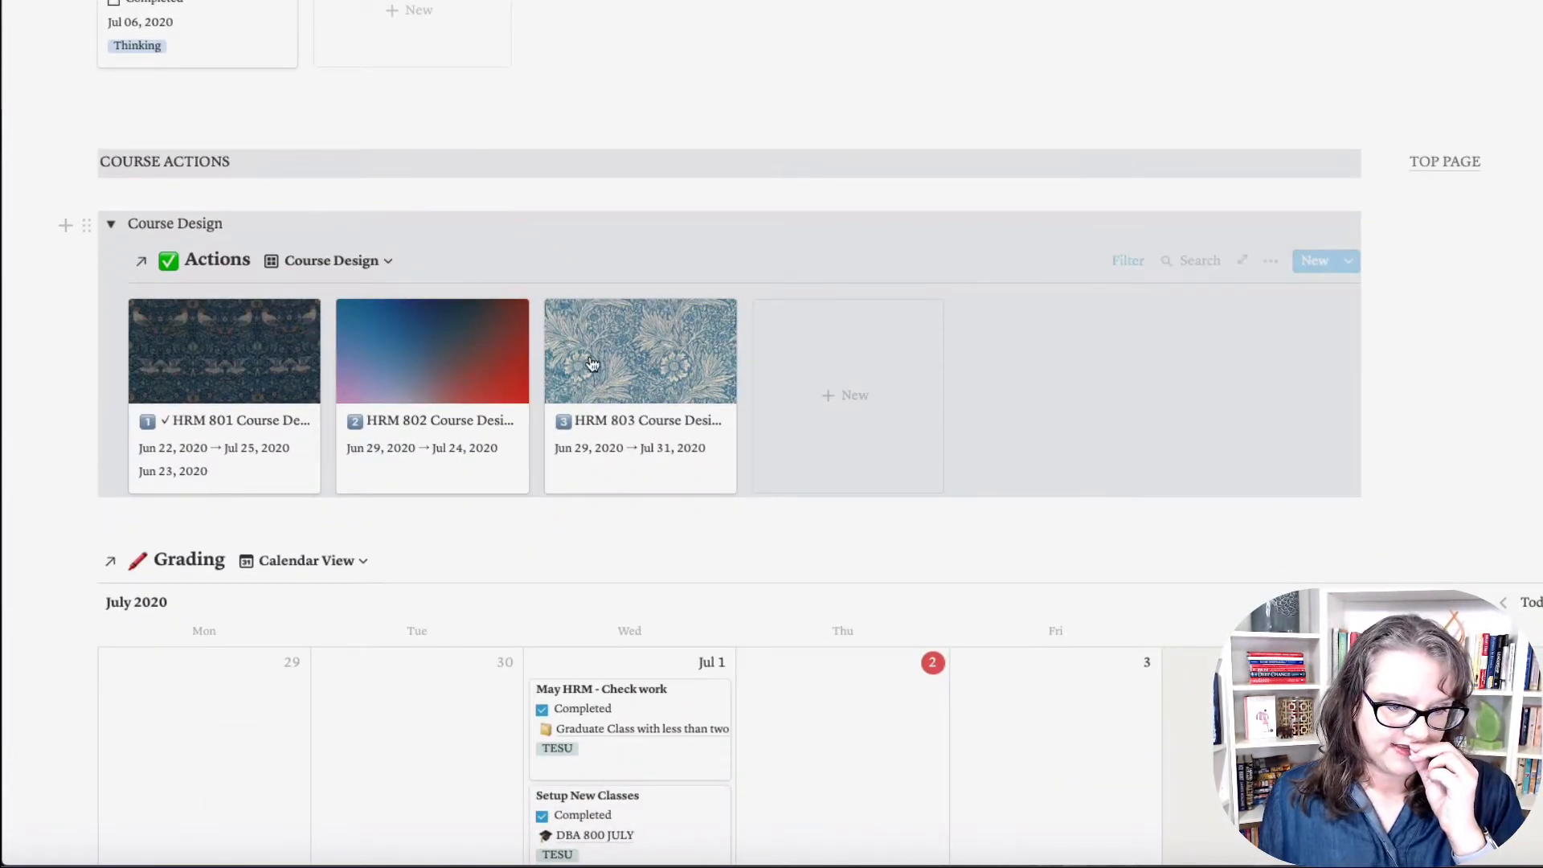
pyautogui.scroll(-5, 543, 331)
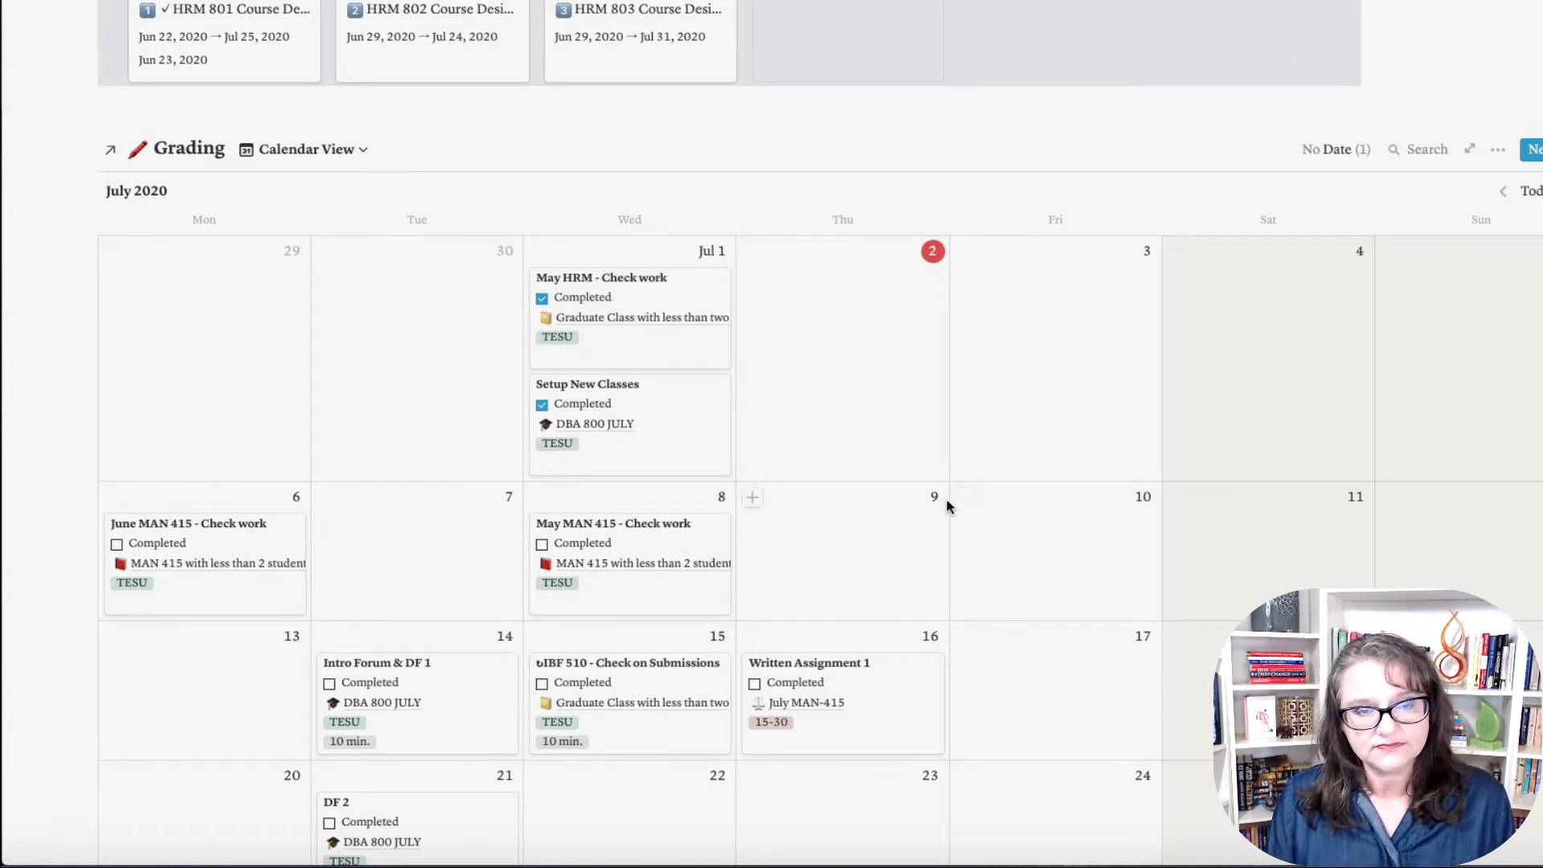
pyautogui.click(358, 151)
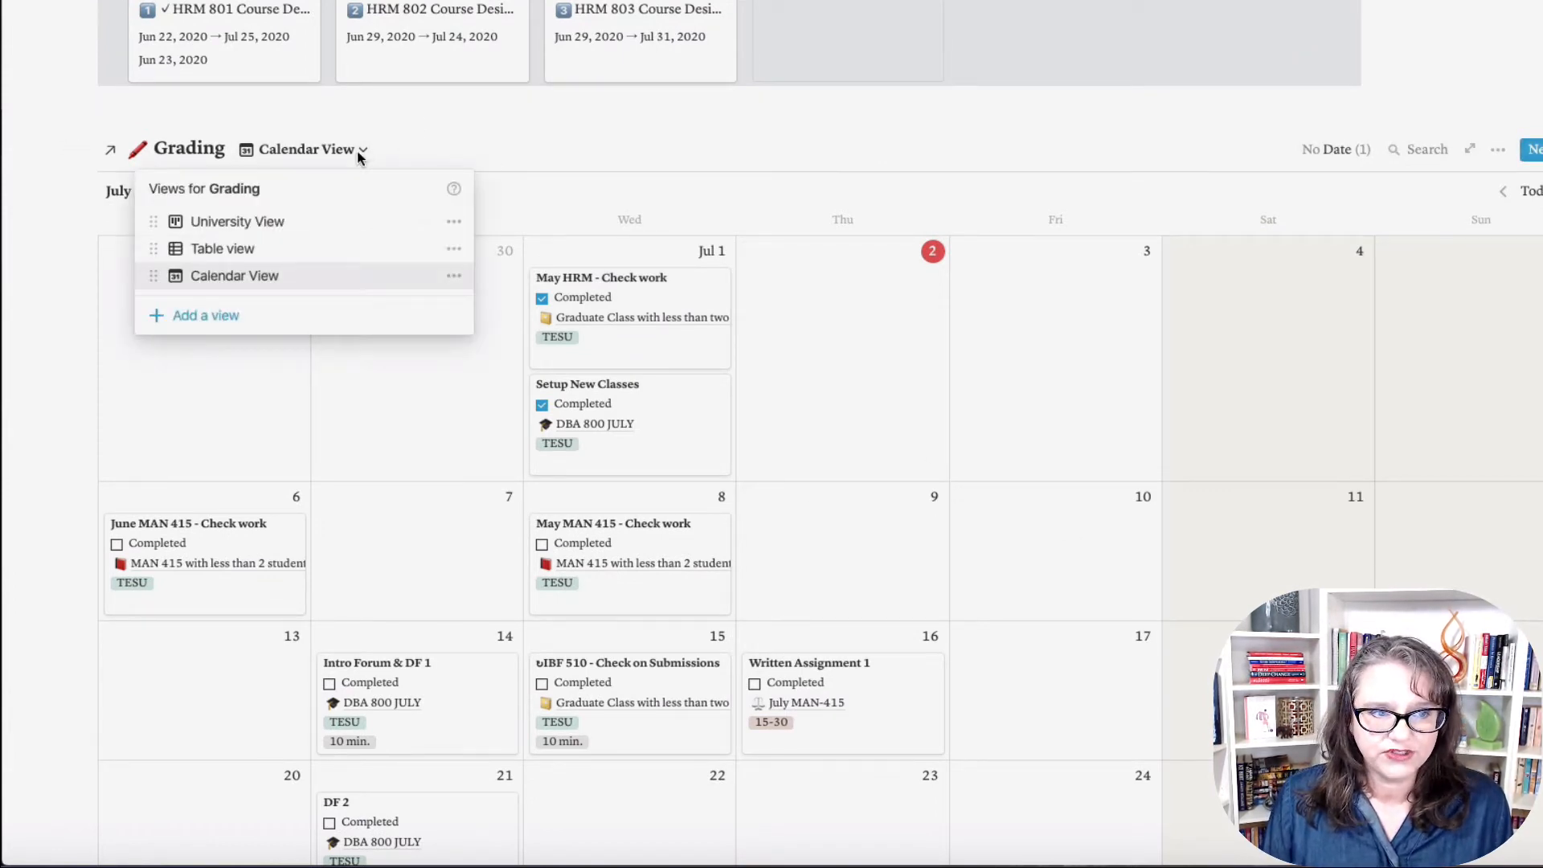
pyautogui.click(277, 224)
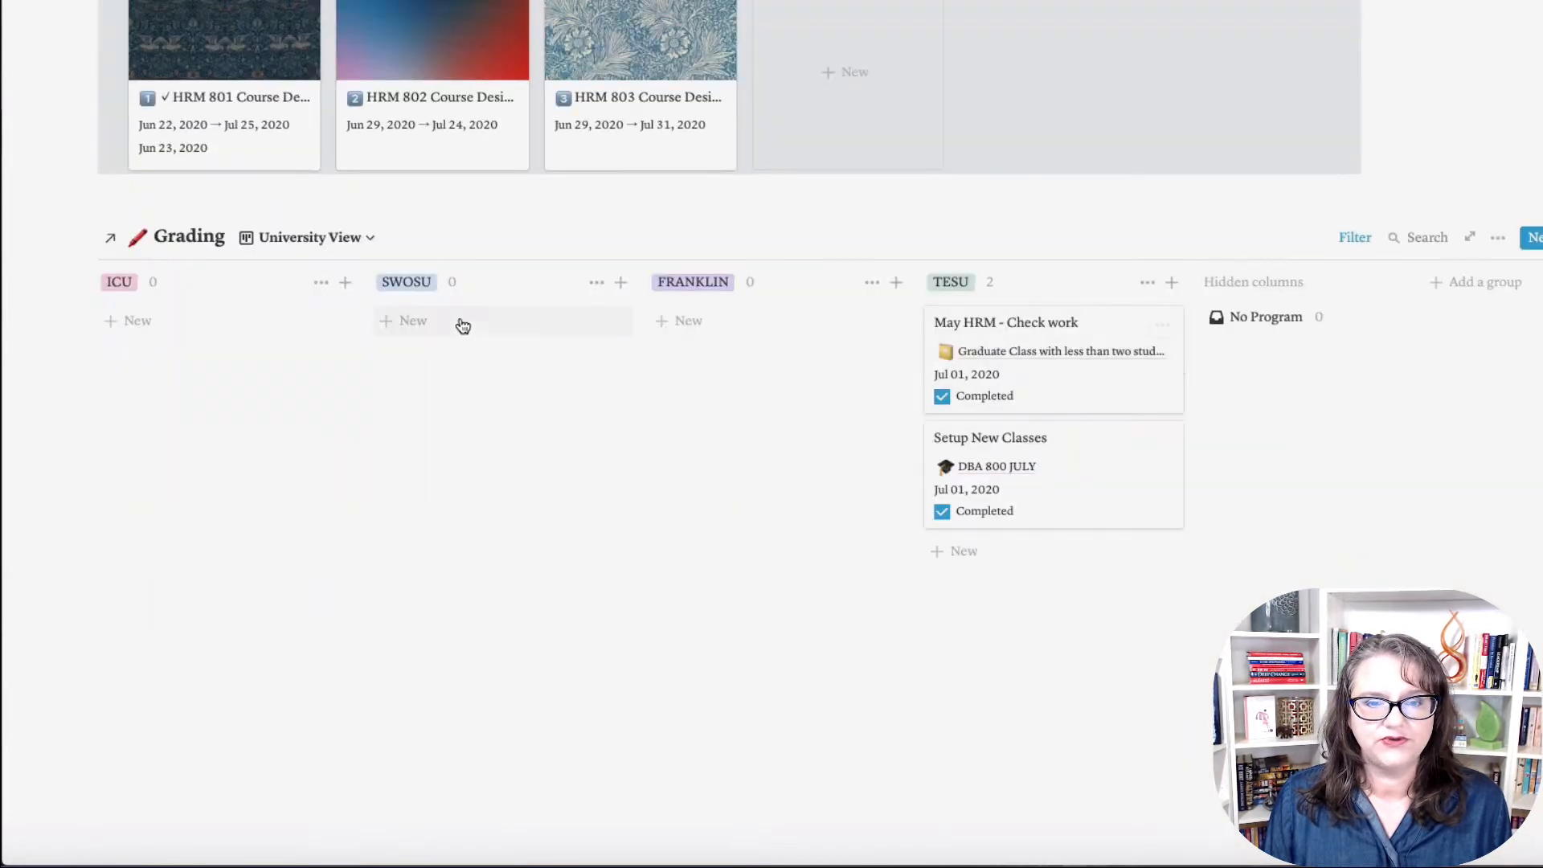
# Step: Move Calendar View to the top of Grading's view list and display it
pyautogui.click(364, 238)
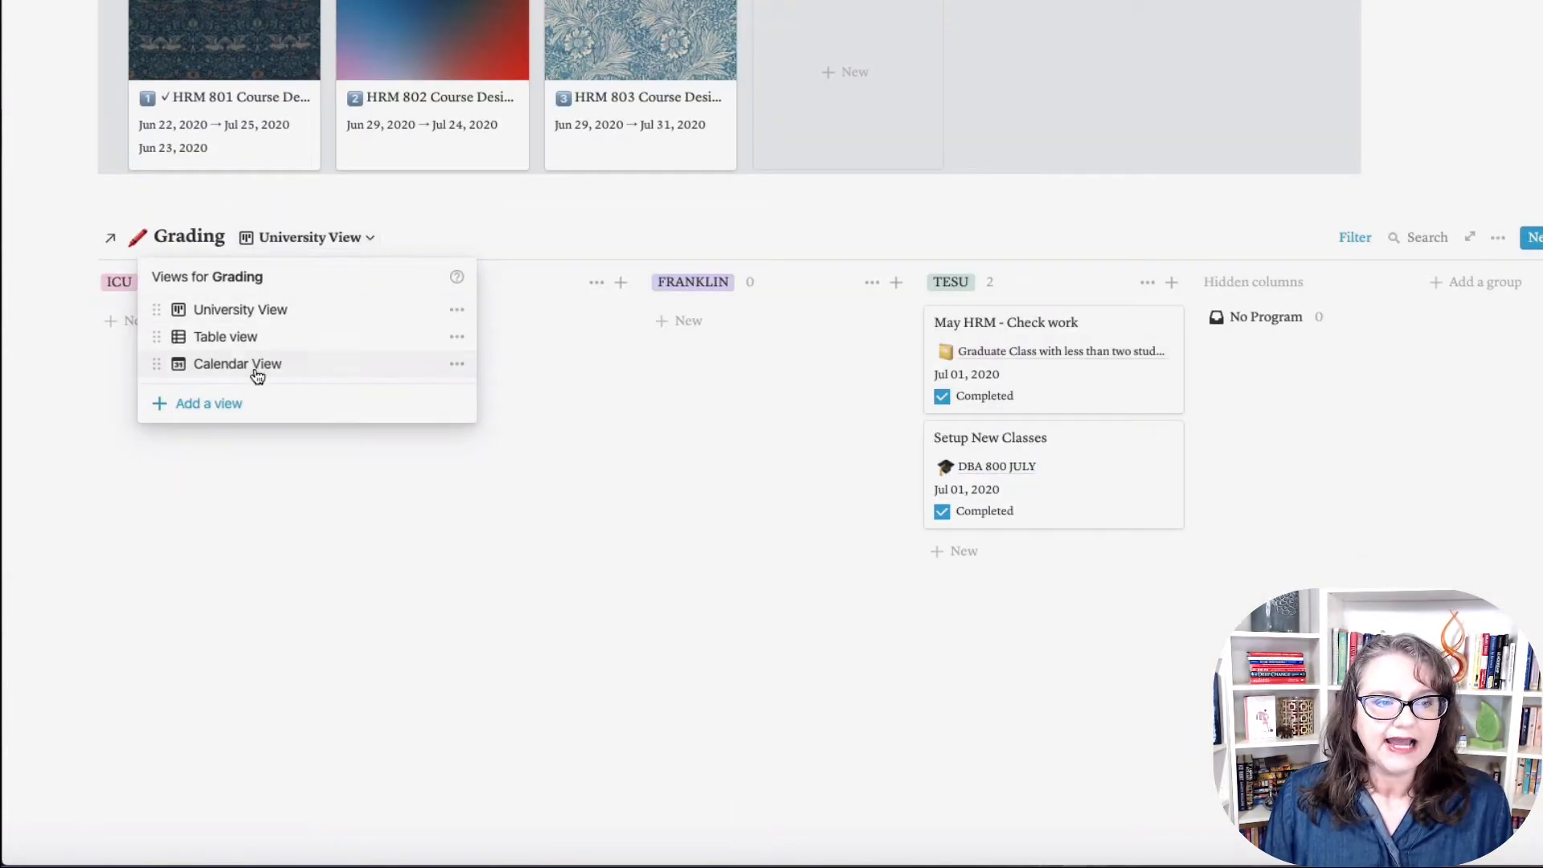
pyautogui.moveTo(255, 372); pyautogui.dragTo(259, 319)
pyautogui.click(270, 319)
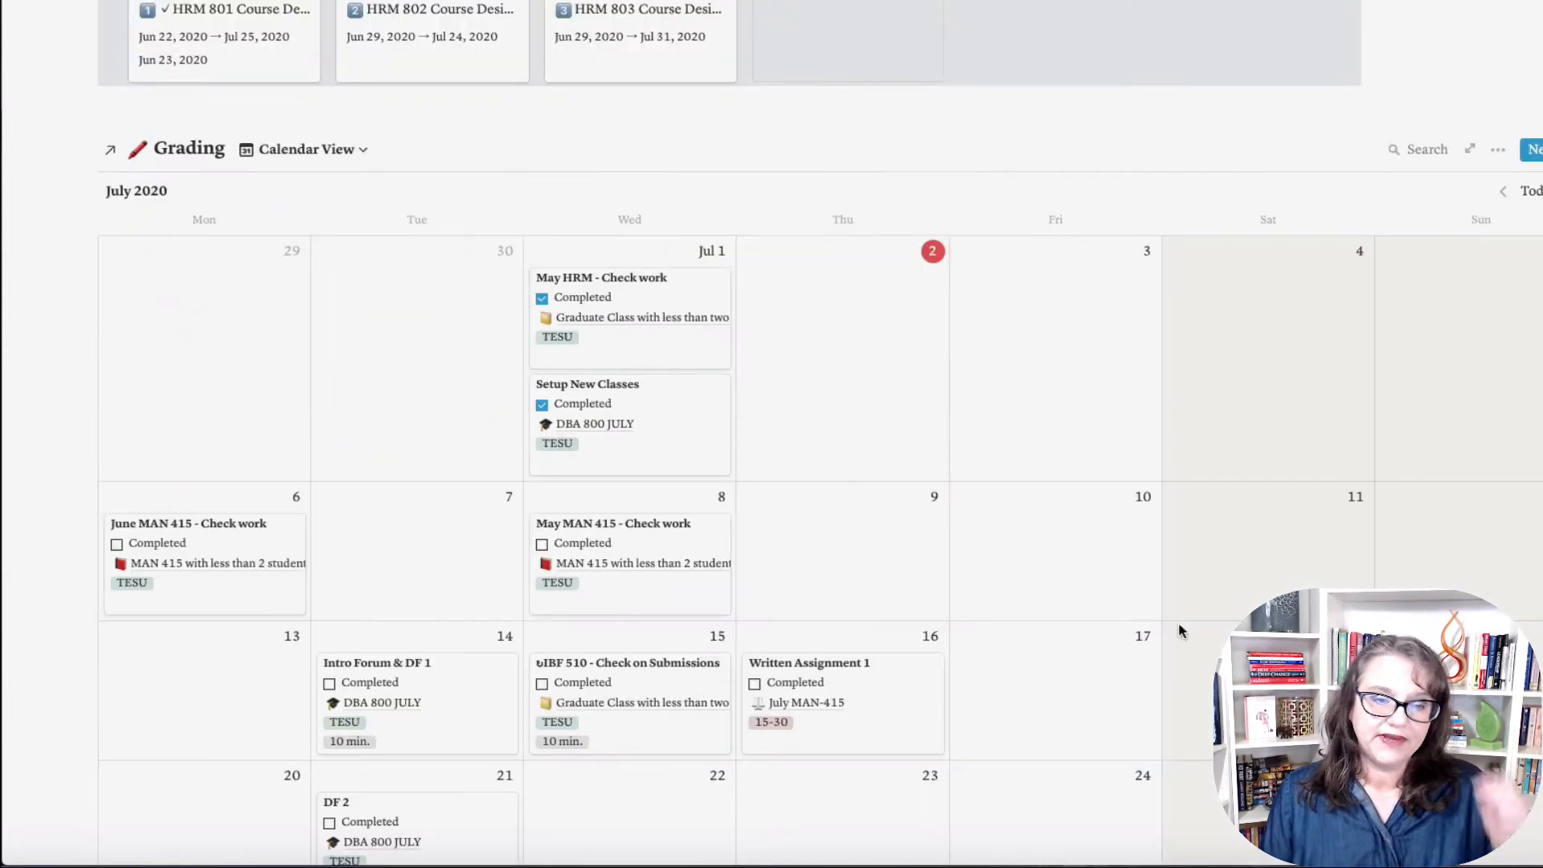
pyautogui.scroll(-8, 1181, 631)
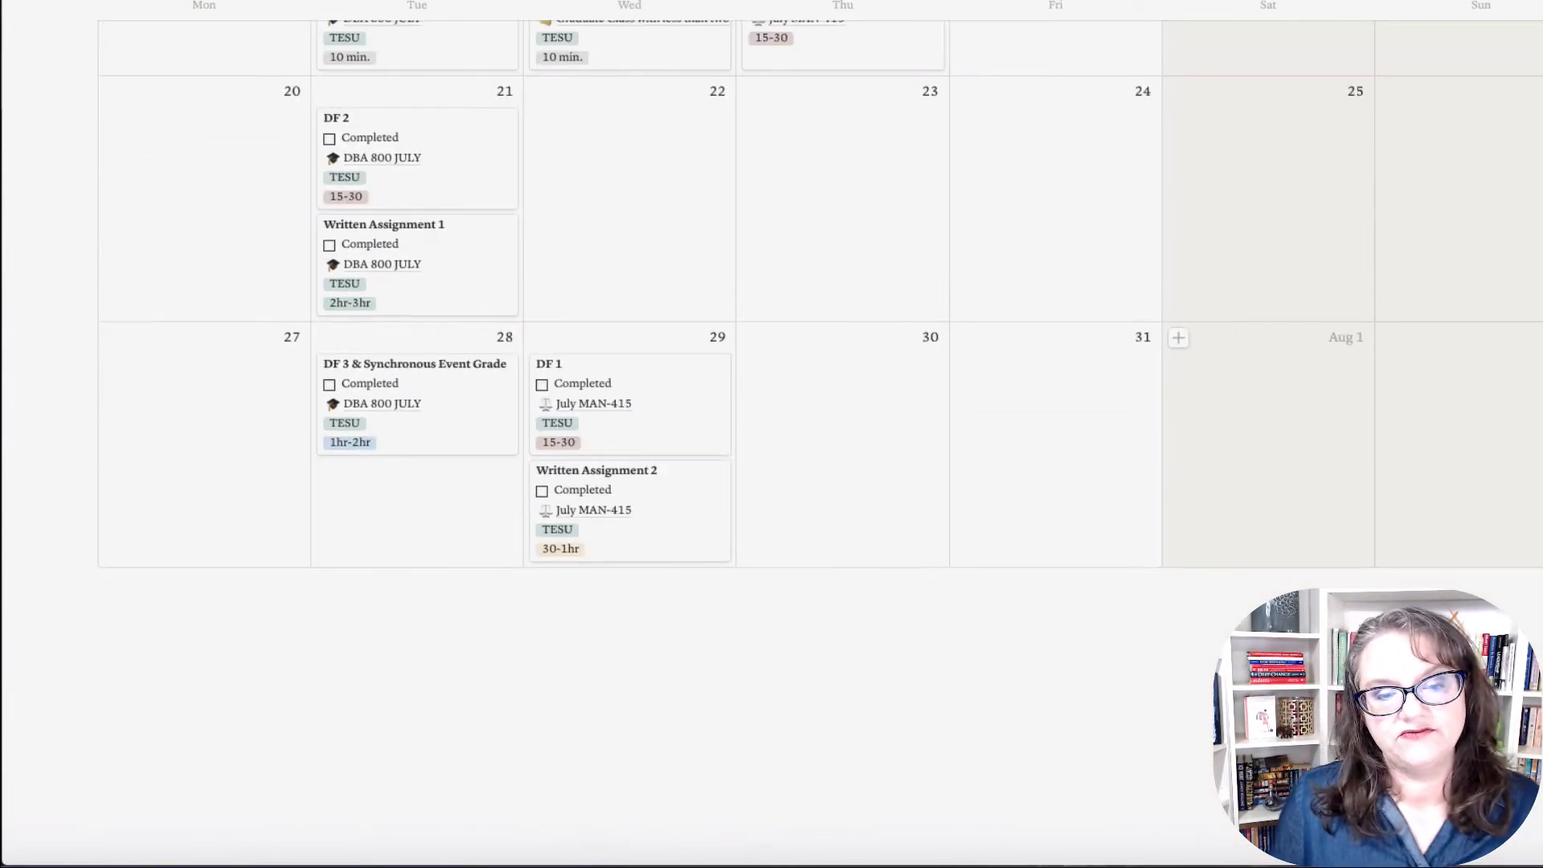
pyautogui.scroll(8, 1270, 723)
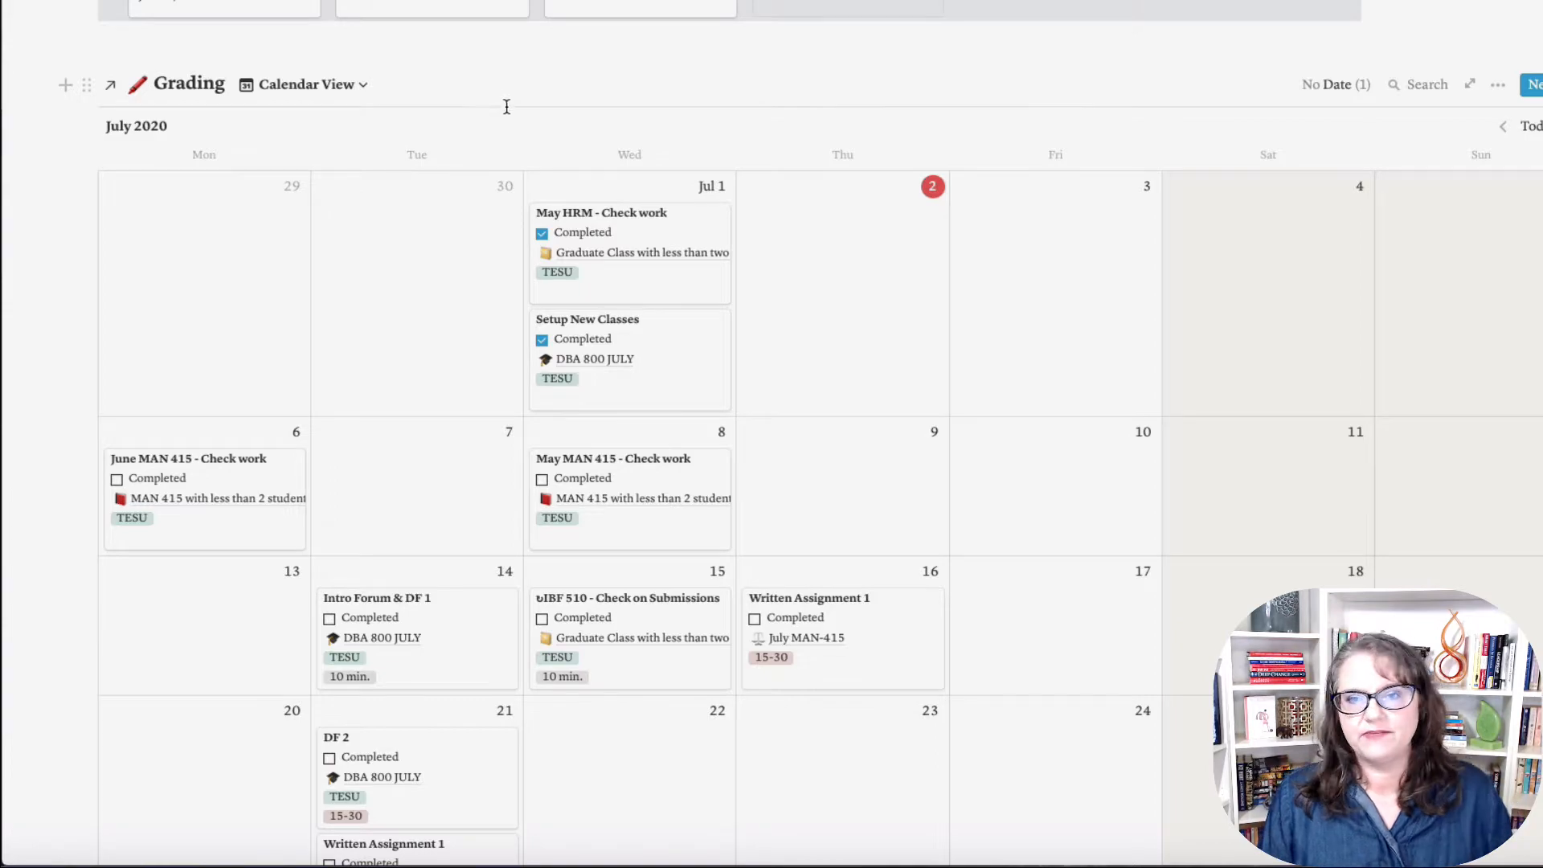
# Step: Switch to The Journey Coach workspace and add a new untitled page under PRIVATE
pyautogui.scroll(10, 943, 100)
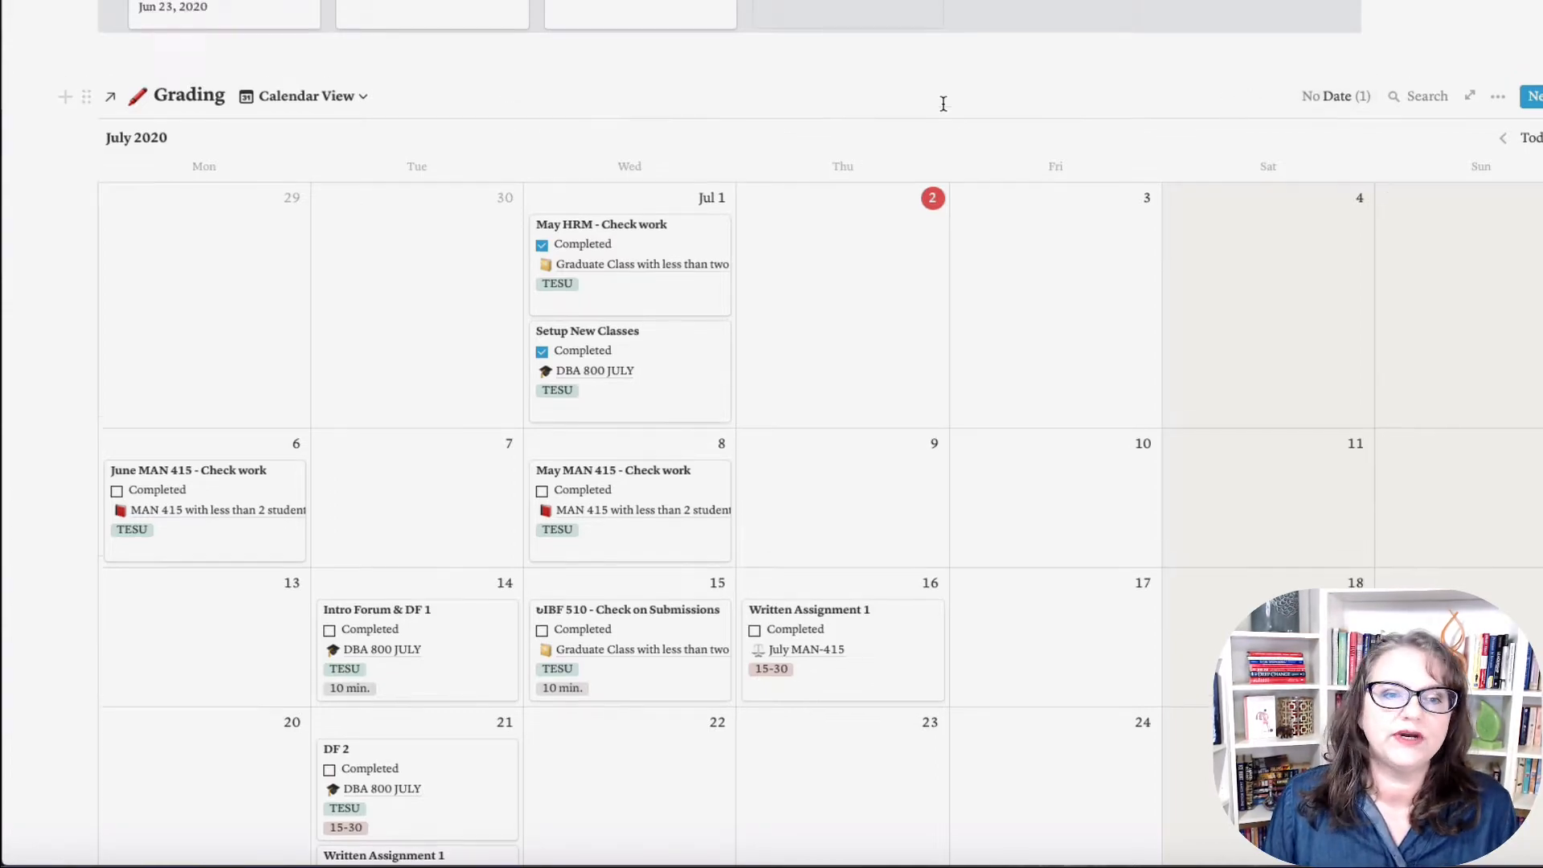
pyautogui.scroll(15, 946, 101)
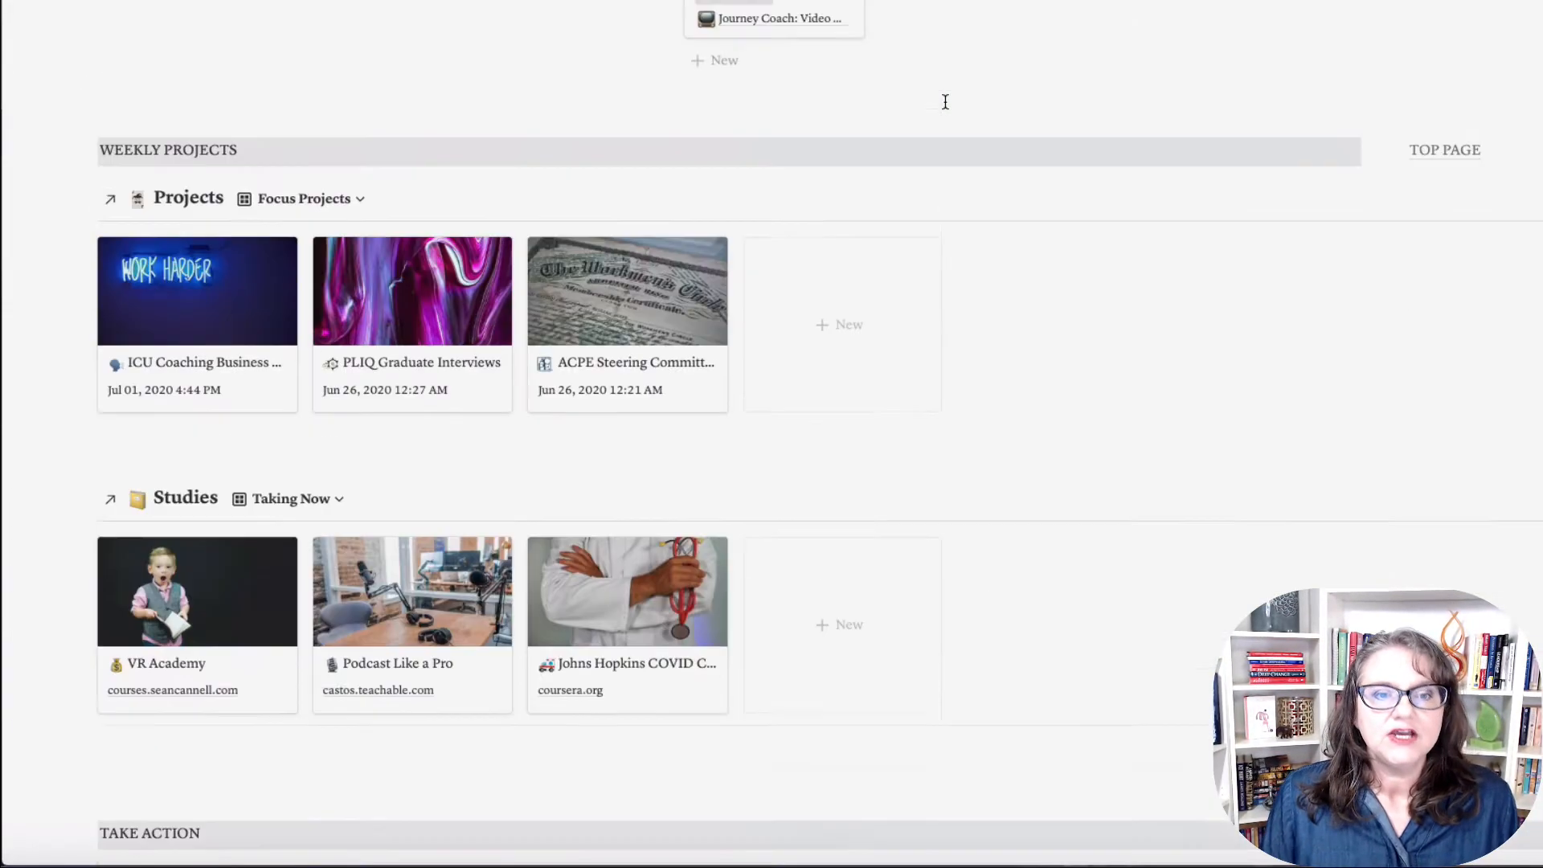
pyautogui.scroll(3, 945, 101)
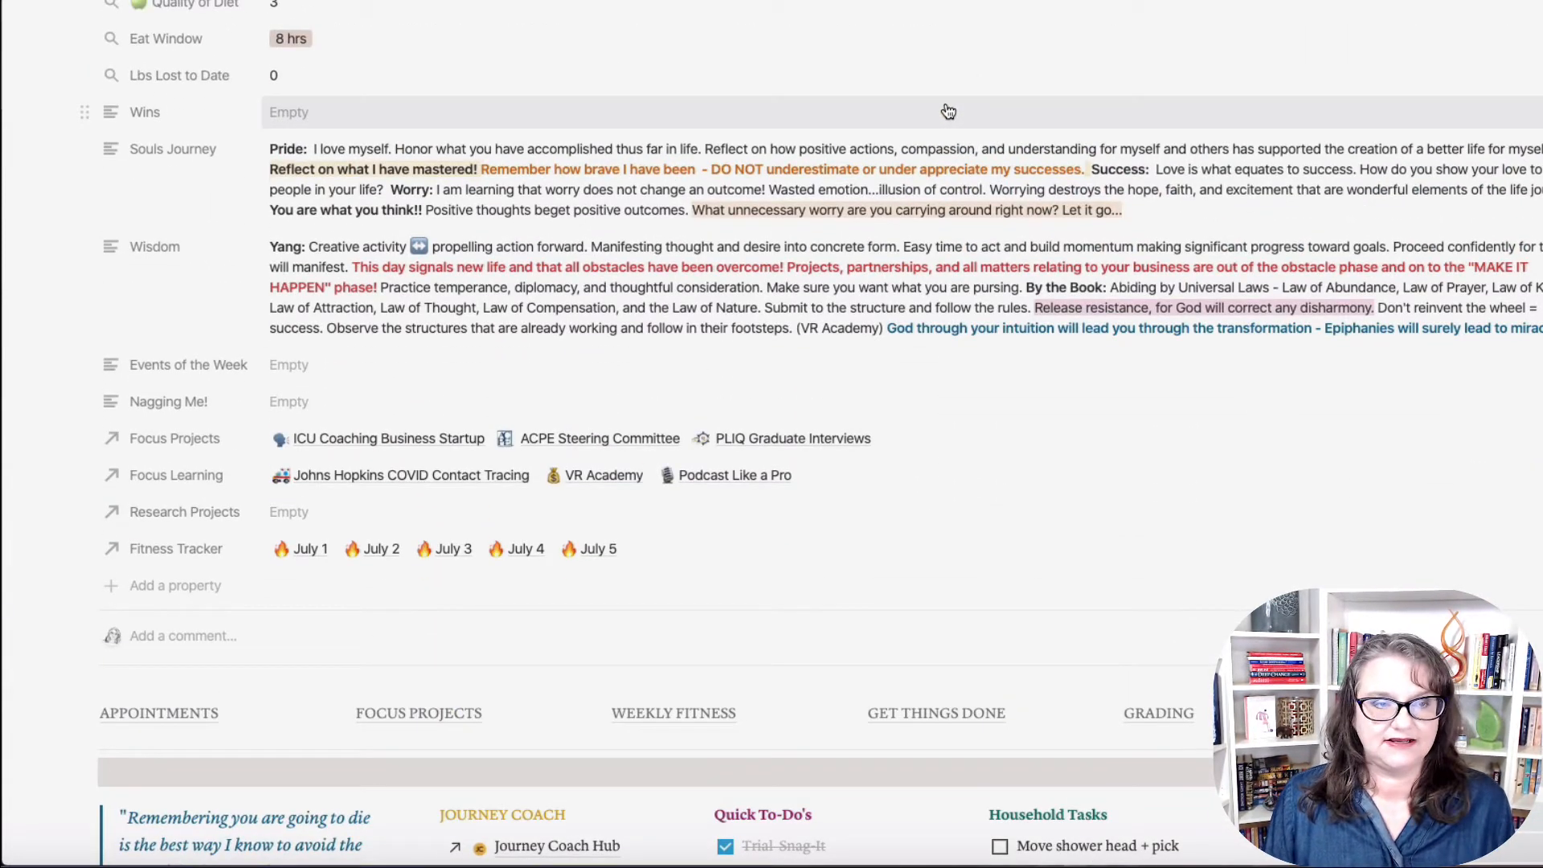
pyautogui.scroll(-1, 949, 112)
pyautogui.scroll(-3, 1126, 276)
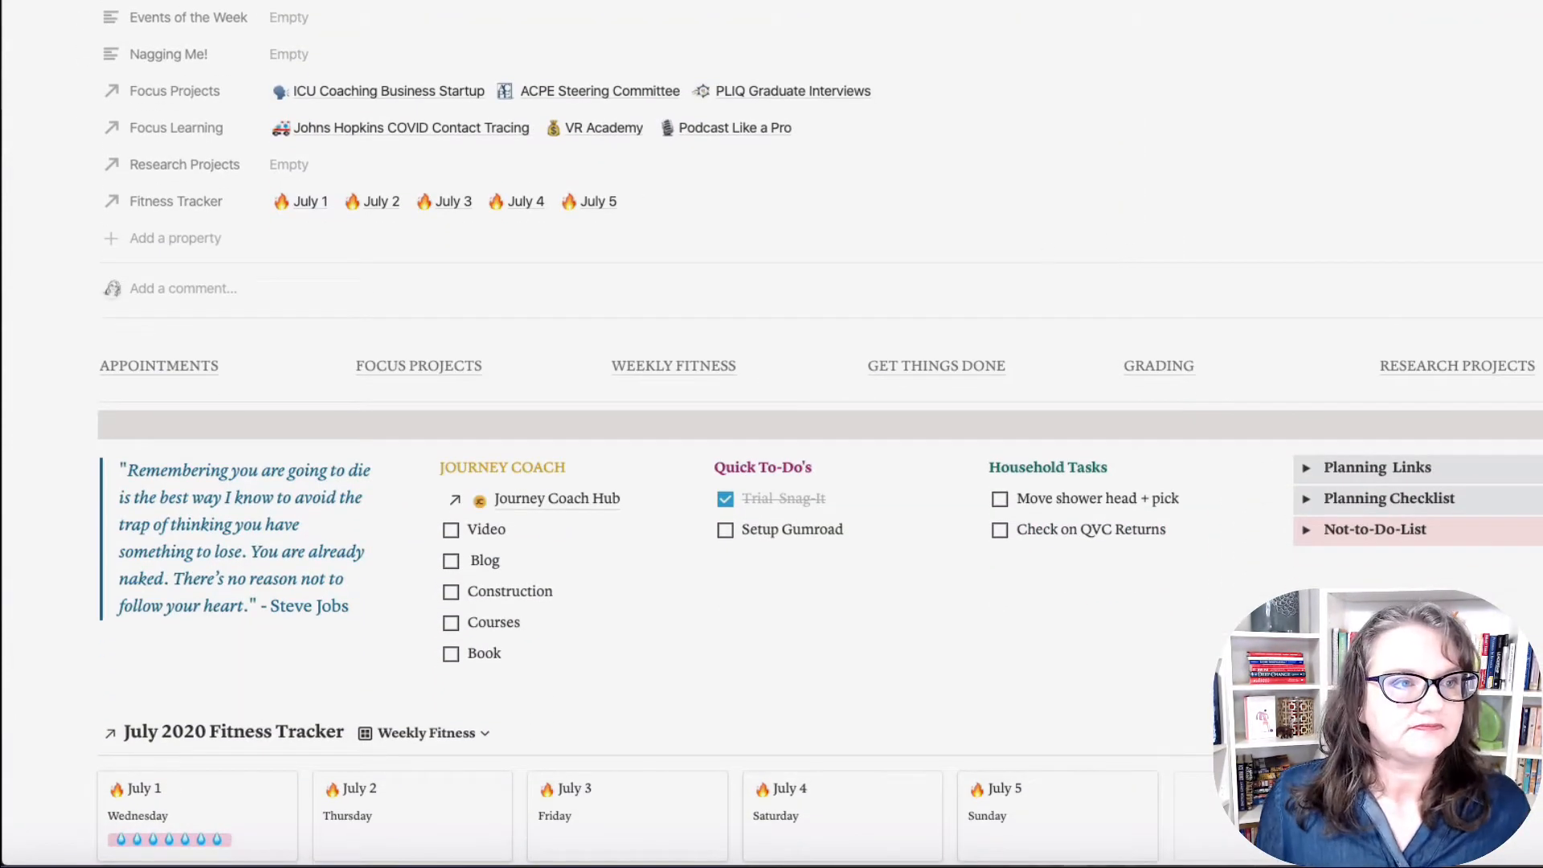
pyautogui.click(103, 4)
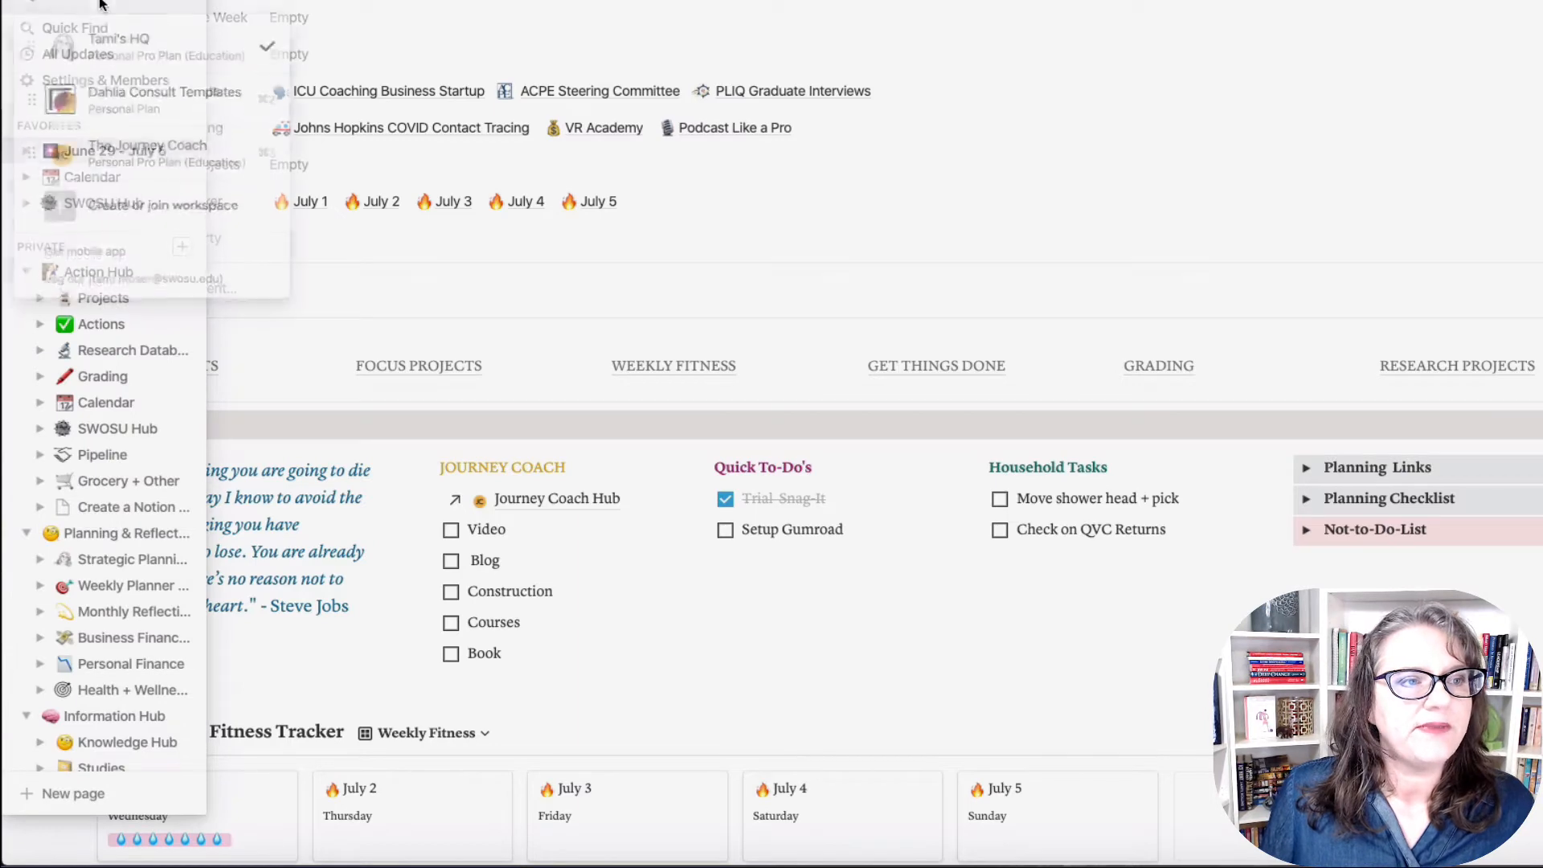
pyautogui.click(266, 148)
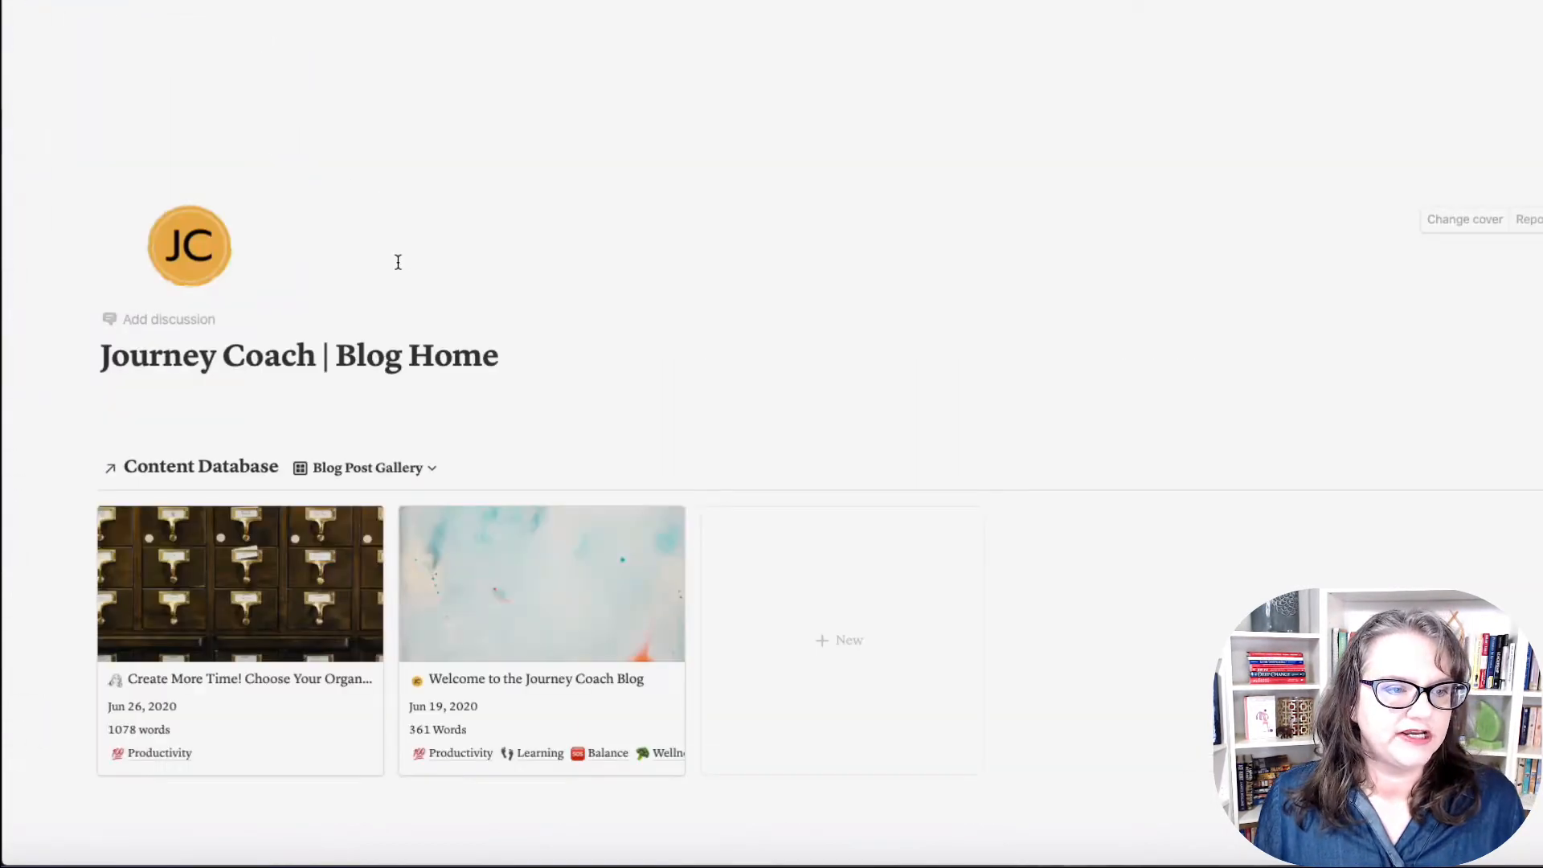
pyautogui.moveTo(12, 234)
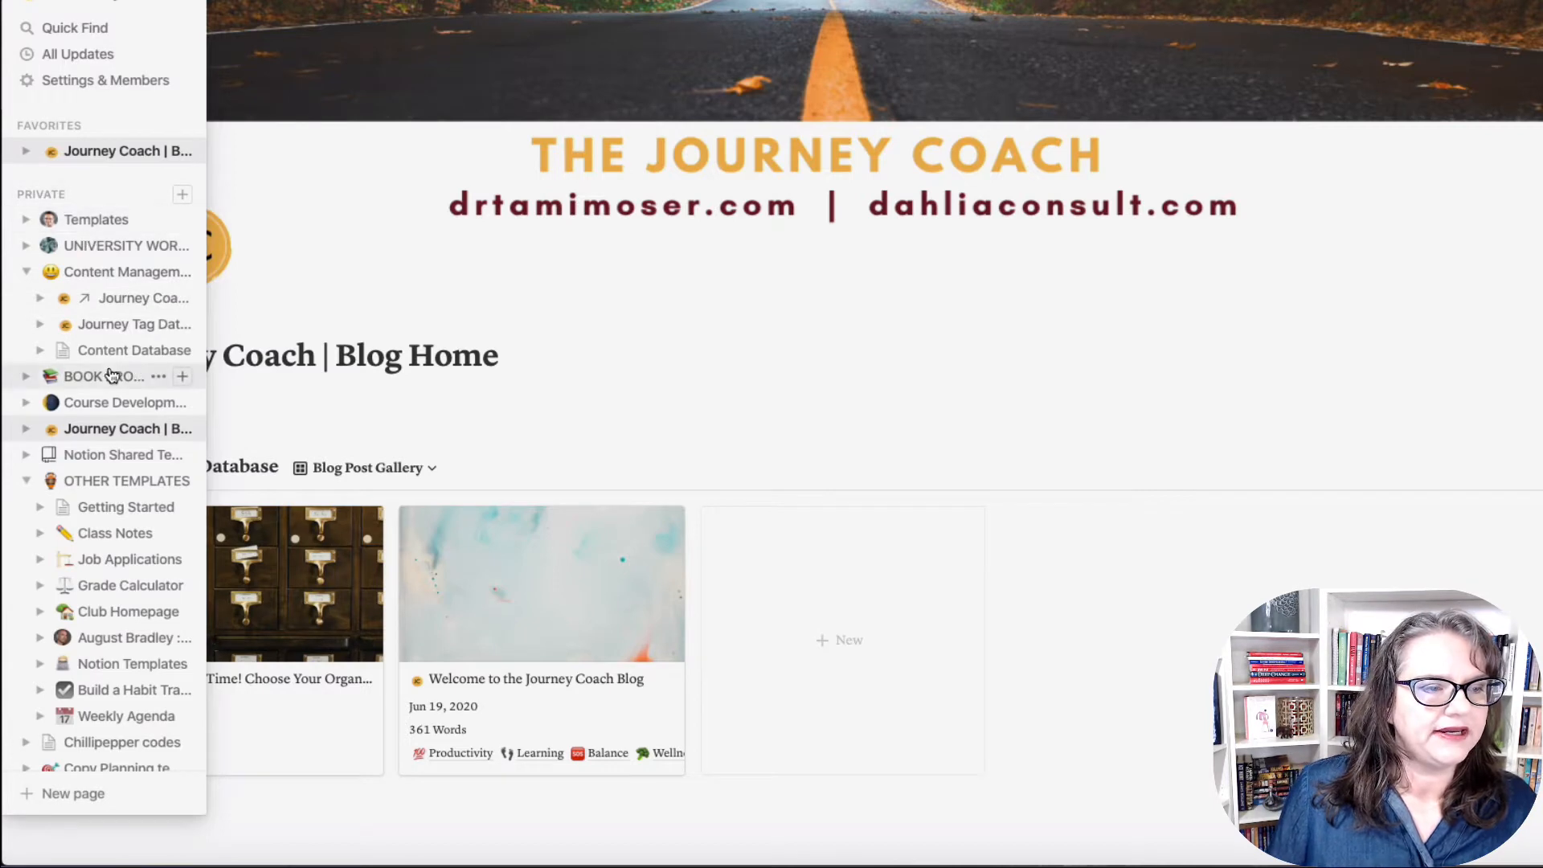
pyautogui.click(184, 199)
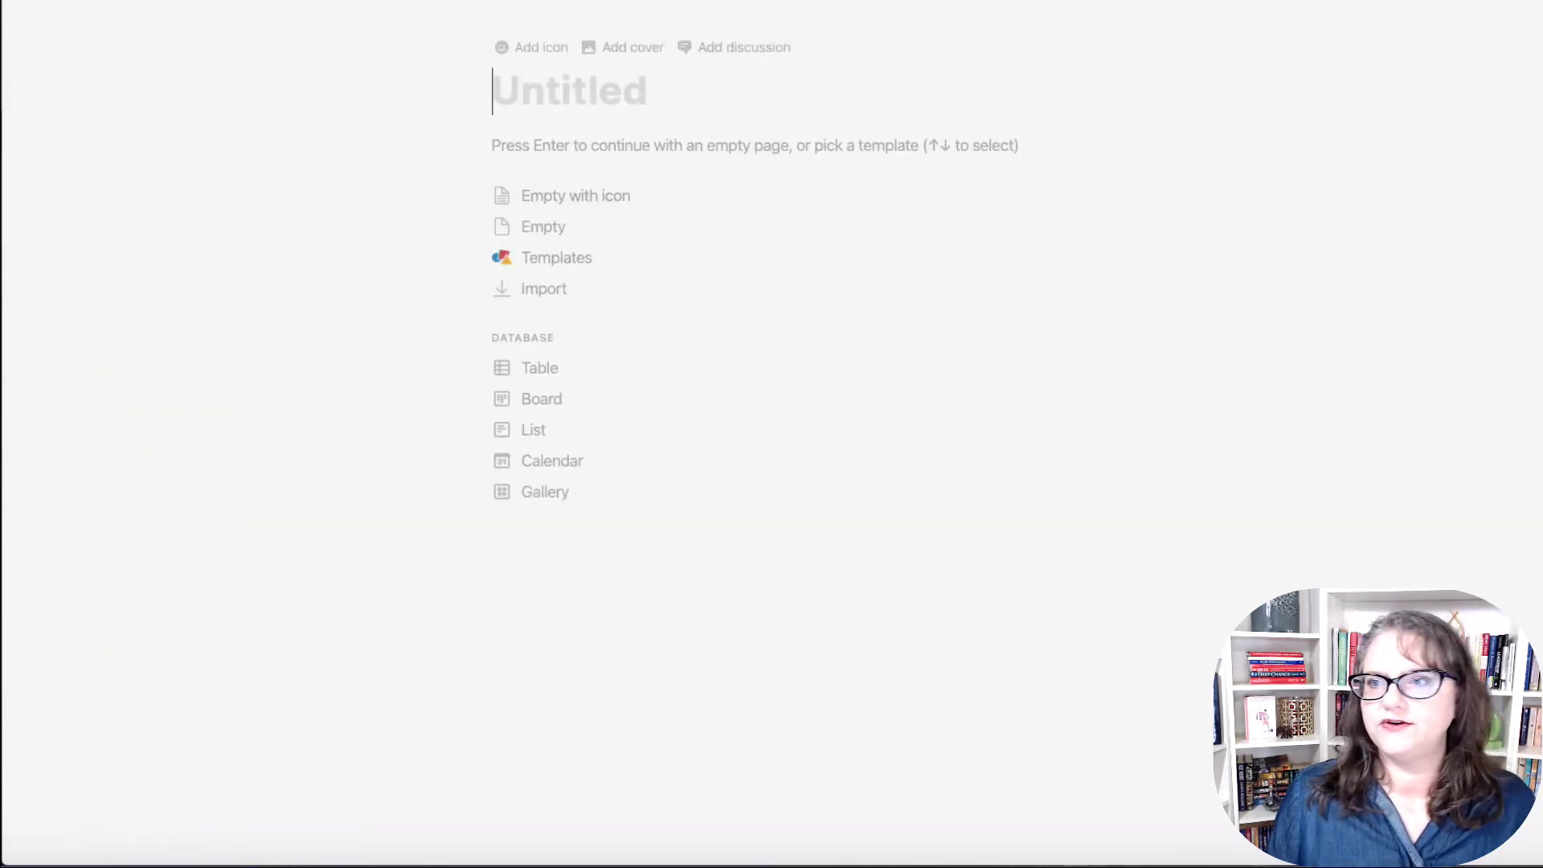
# Step: Set the new page to the Serif font with Small text and Full width turned on
pyautogui.click(1541, 2)
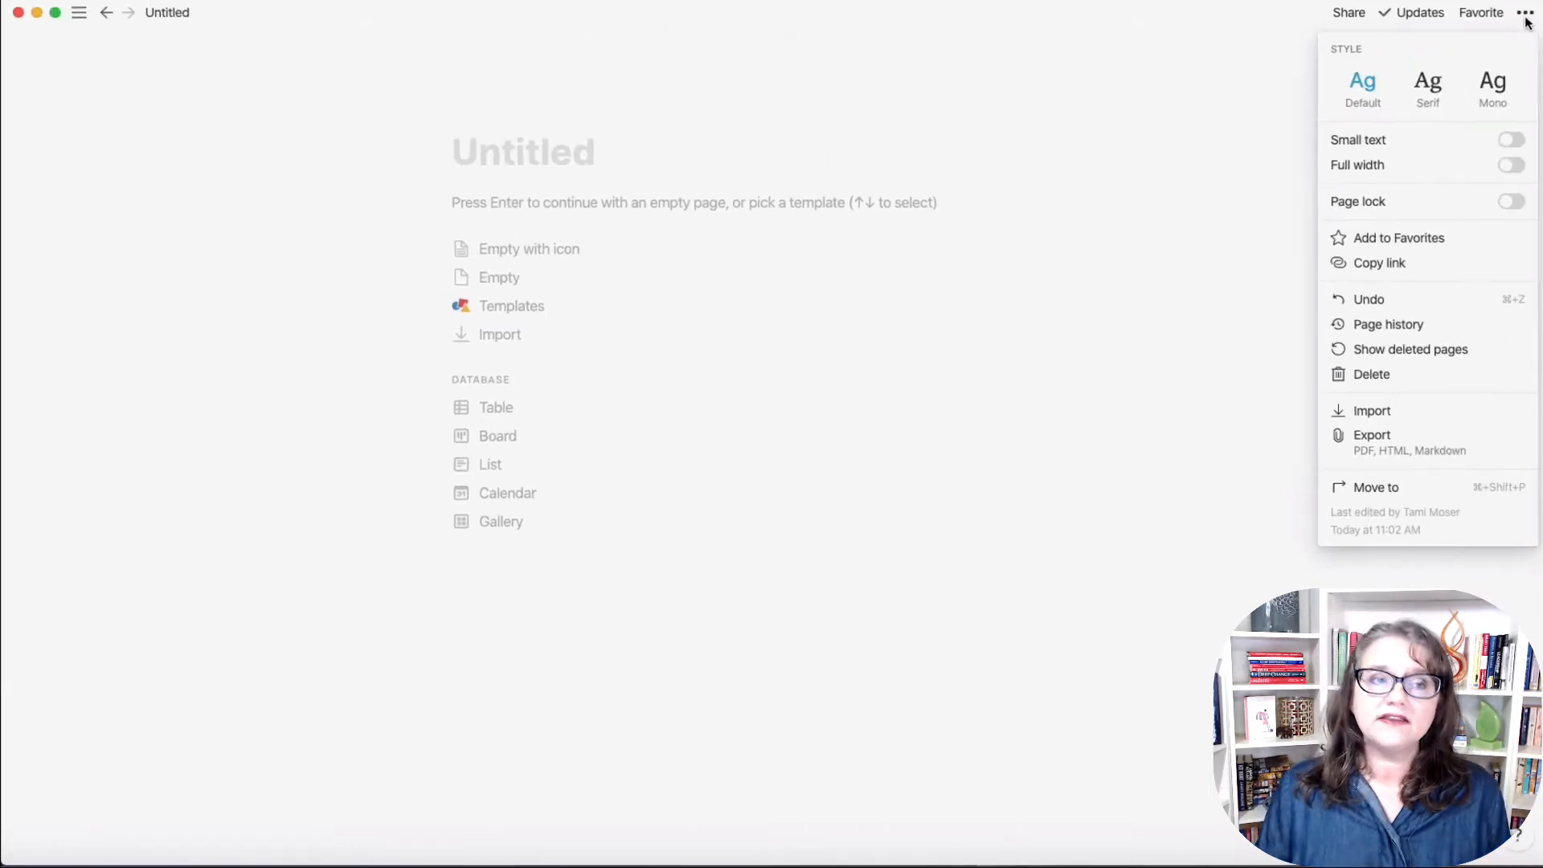
pyautogui.click(1430, 111)
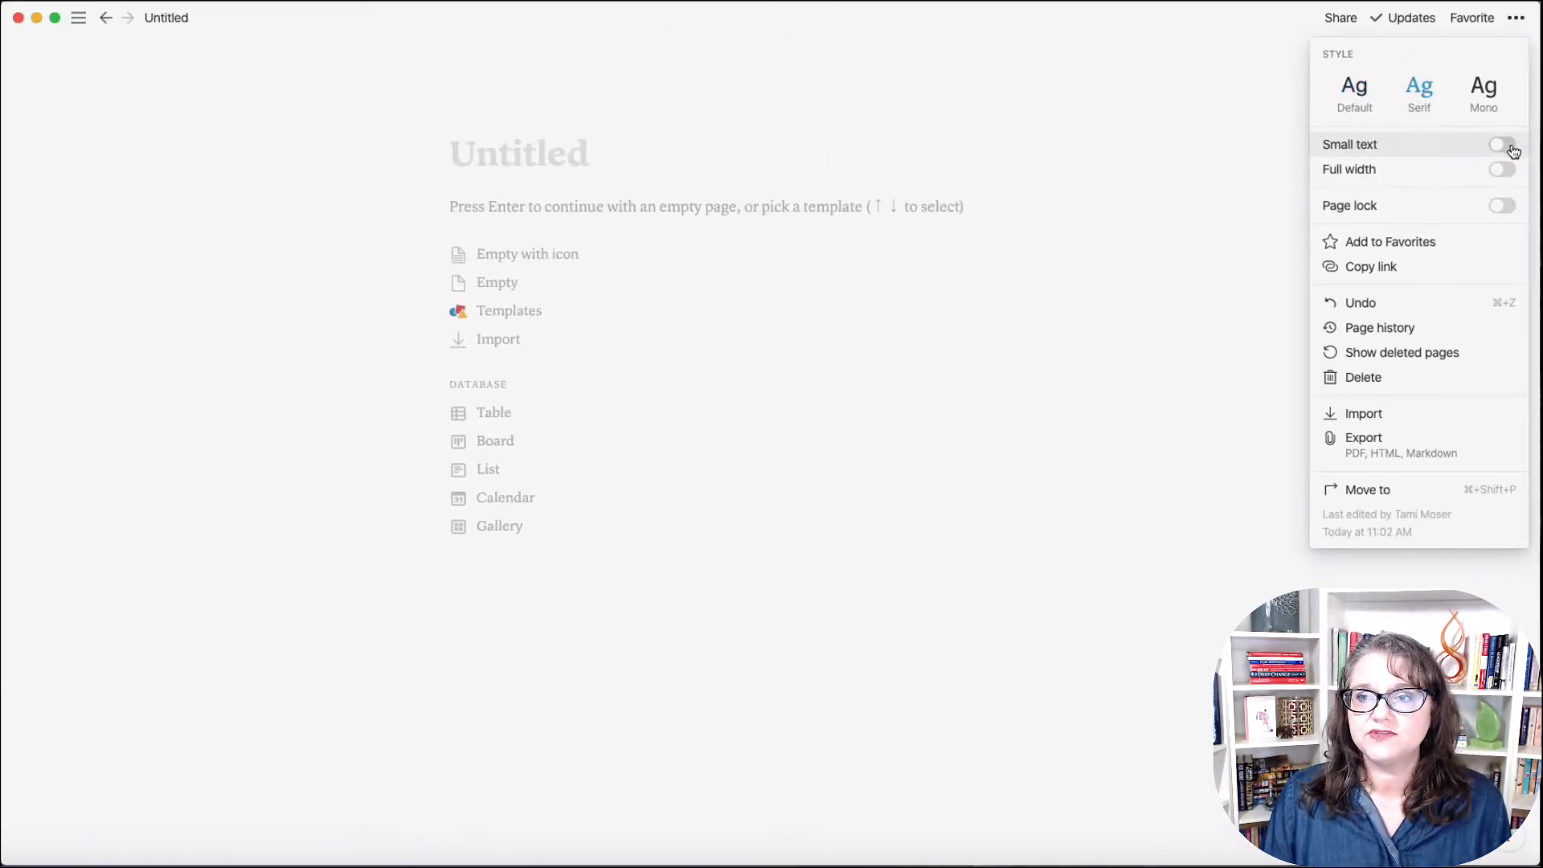
pyautogui.click(1503, 144)
pyautogui.click(1503, 172)
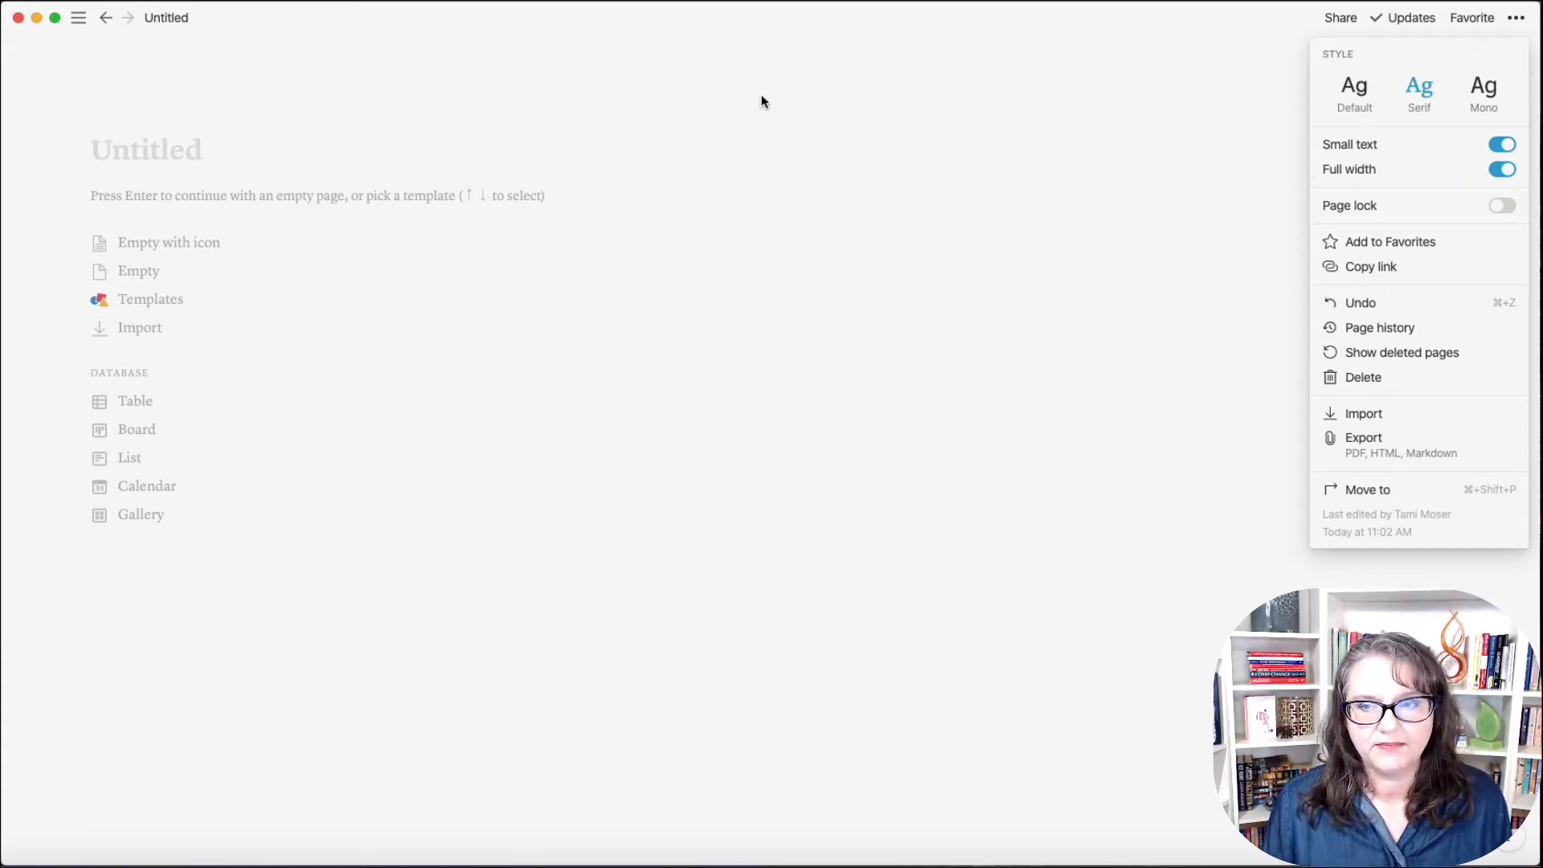
pyautogui.click(805, 292)
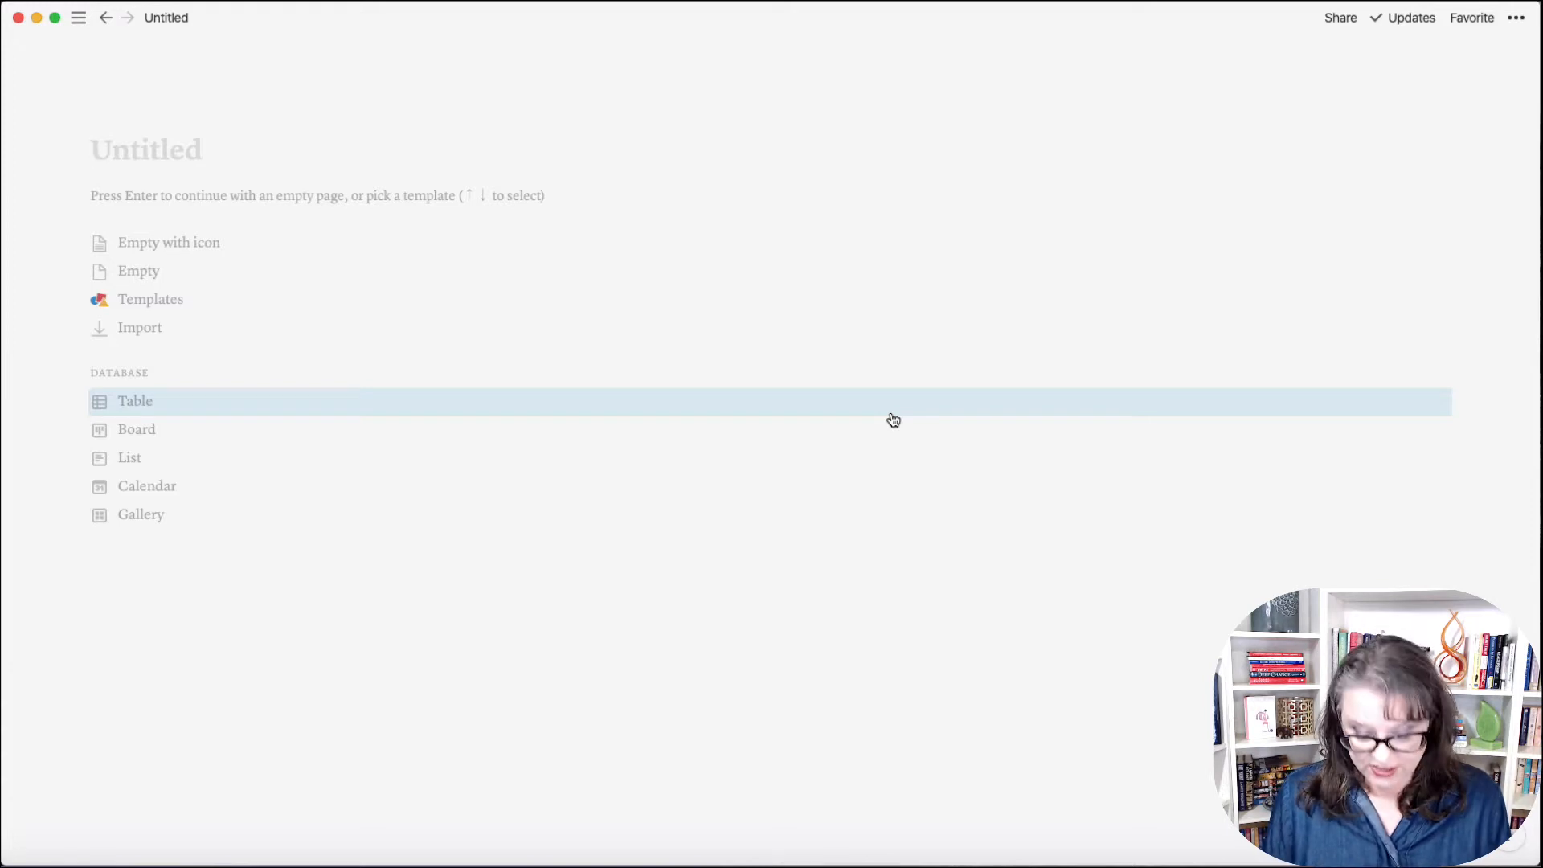
# Step: Title the page 'Weekly Planner', start it as an Empty page, and add a blank line
pyautogui.write('Weekly ')
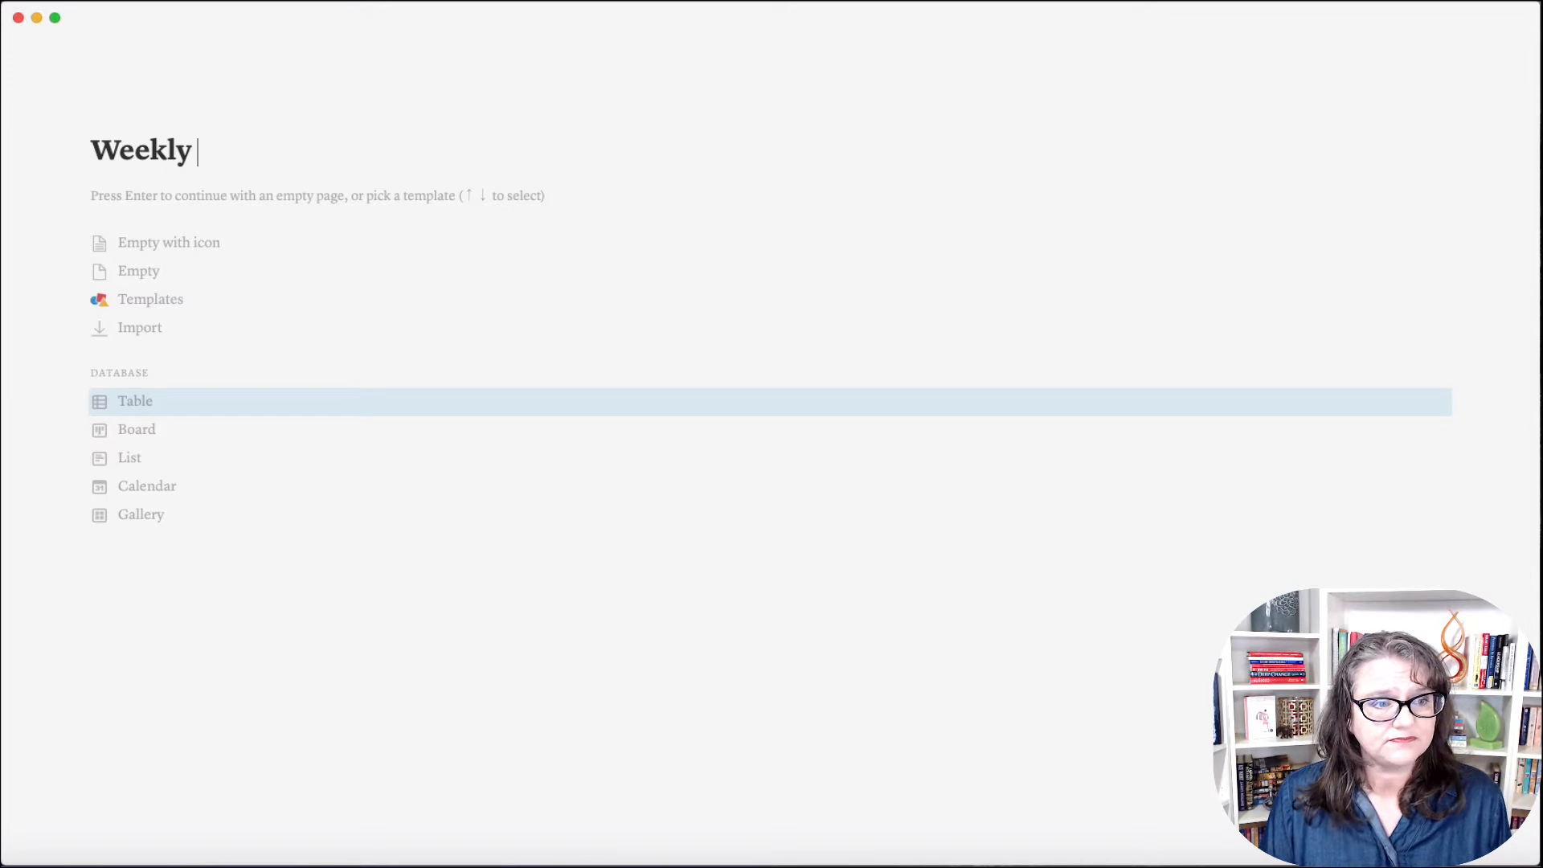
pyautogui.write('PLanner')
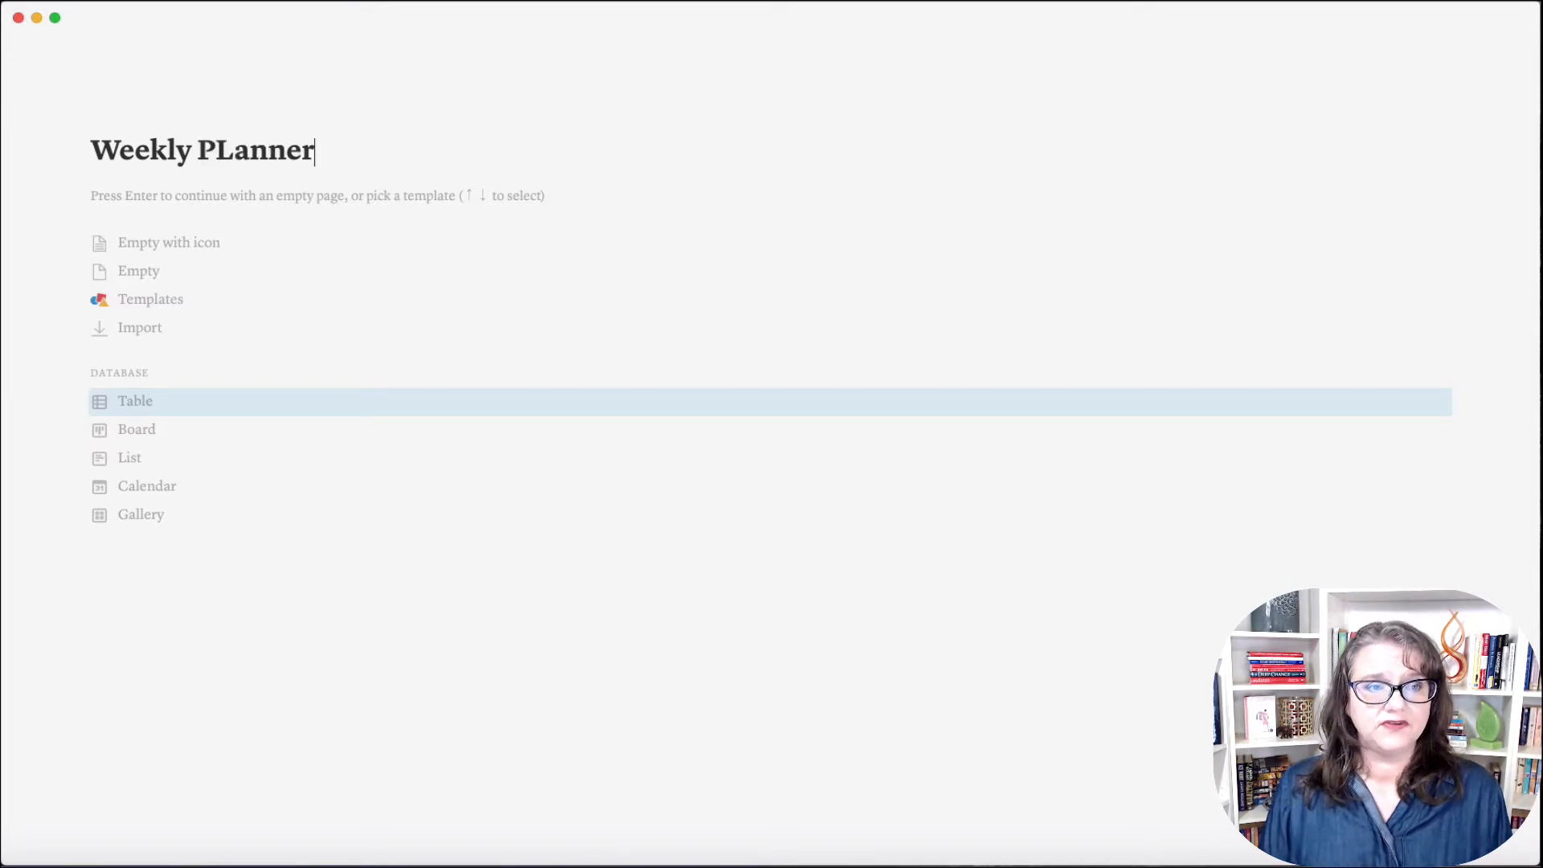
pyautogui.press('BackSpace')
pyautogui.press('BackSpace')
pyautogui.press('BackSpace')
pyautogui.press('BackSpace')
pyautogui.press('BackSpace')
pyautogui.press('BackSpace')
pyautogui.write('la')
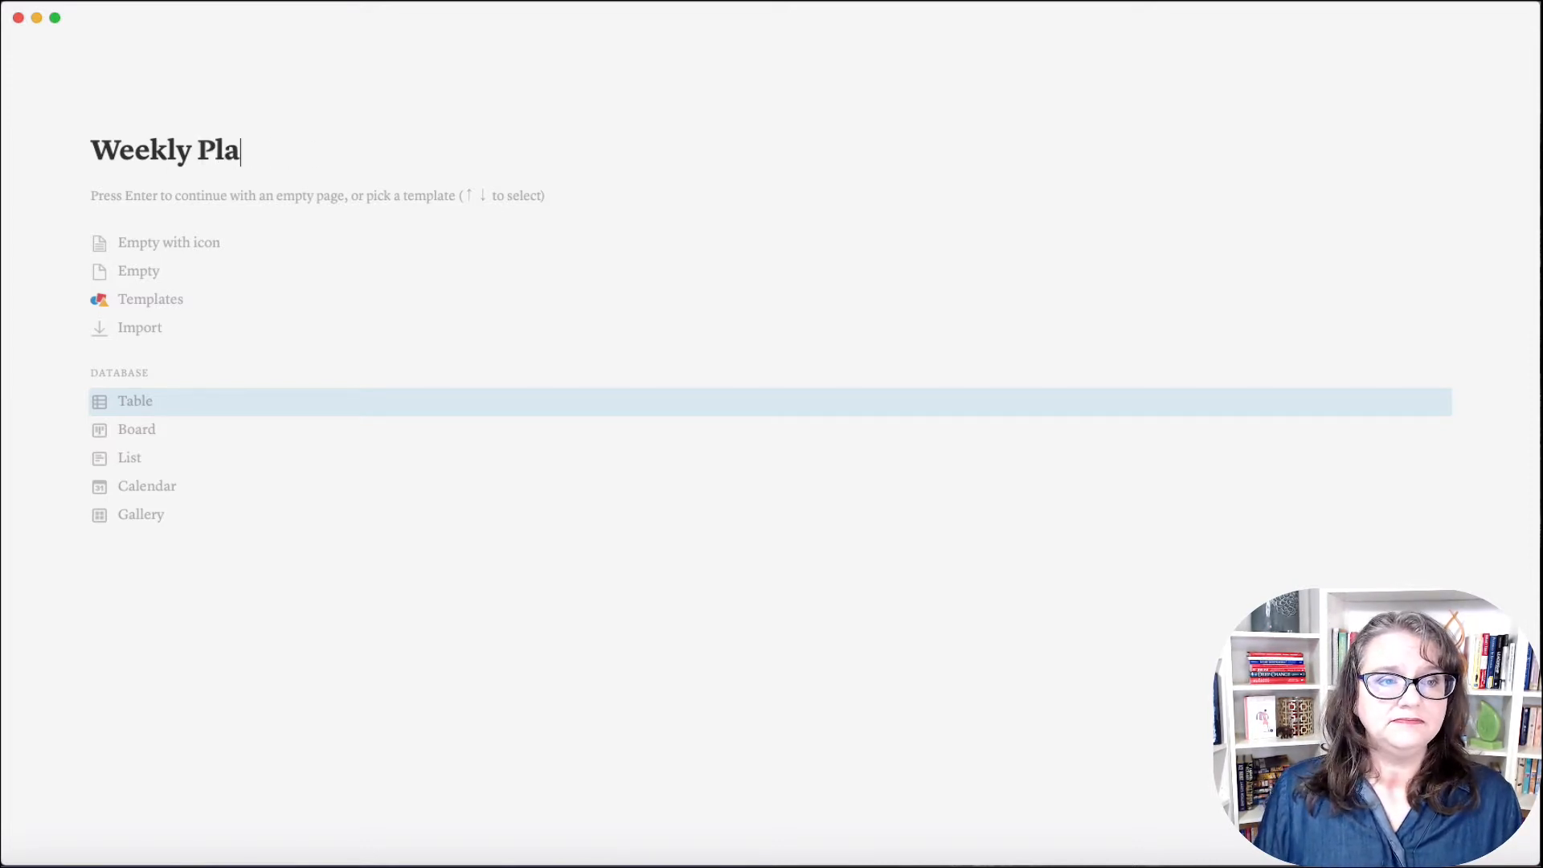
pyautogui.write('nner')
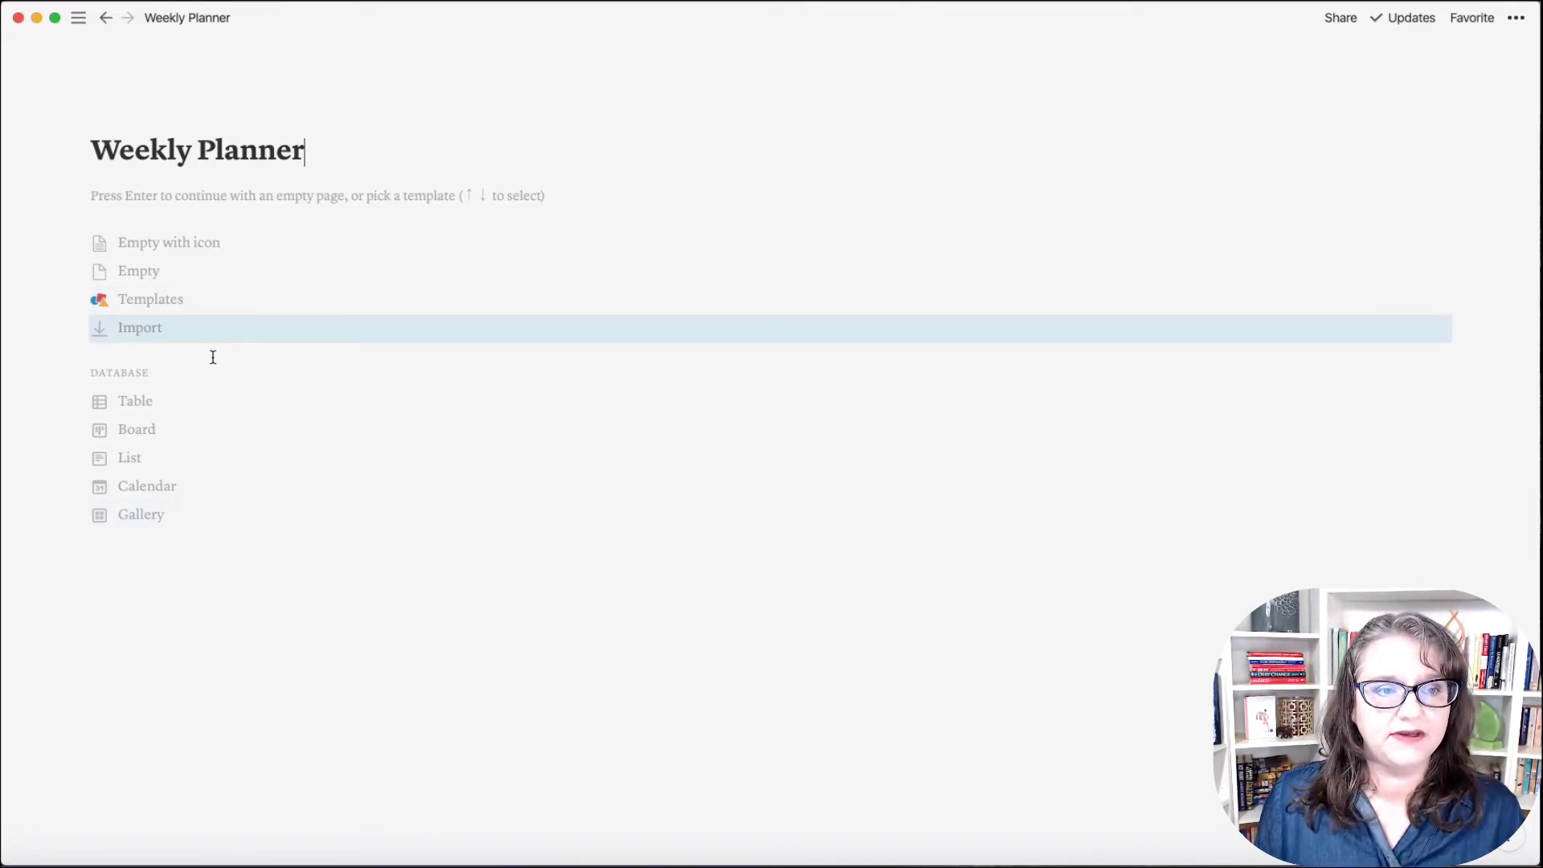
pyautogui.click(148, 272)
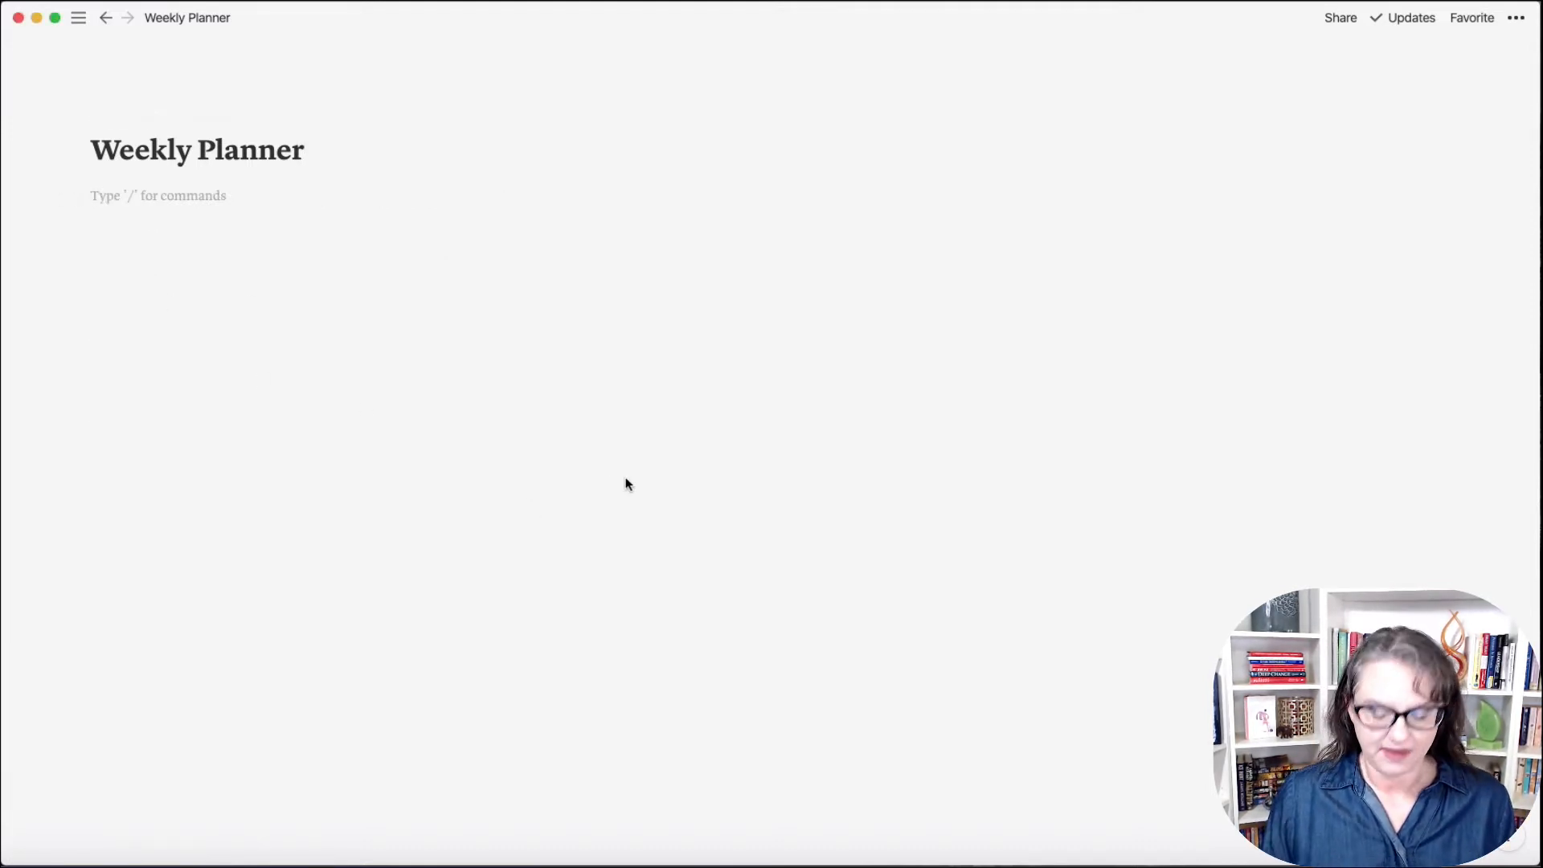
pyautogui.press('Return')
pyautogui.press('Return')
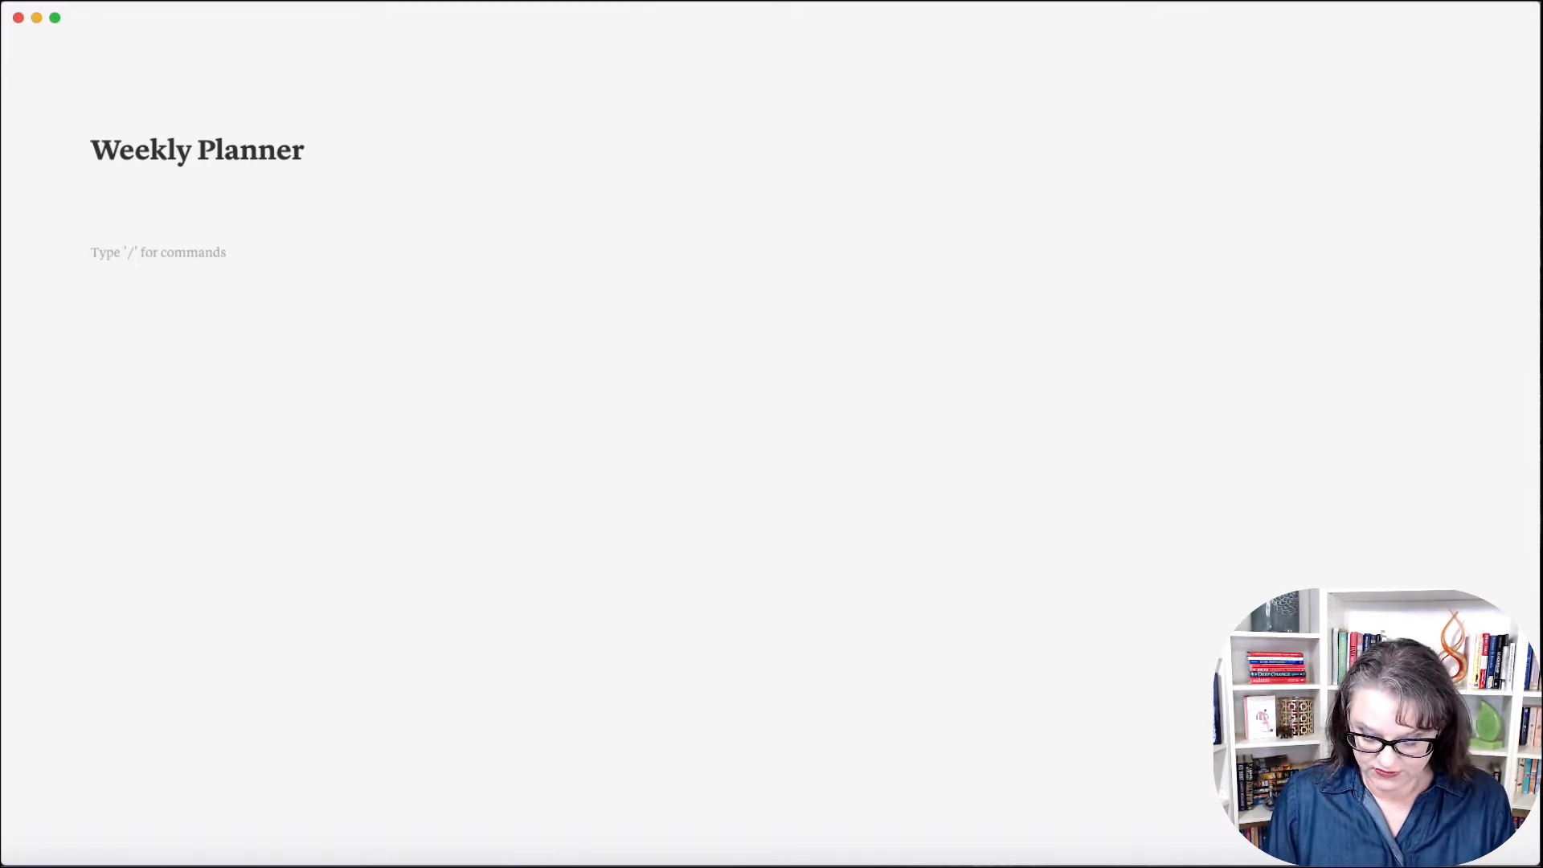
# Step: Insert a Gallery - Inline database with /inline and show its New-button templates dropdown
pyautogui.write('/inline')
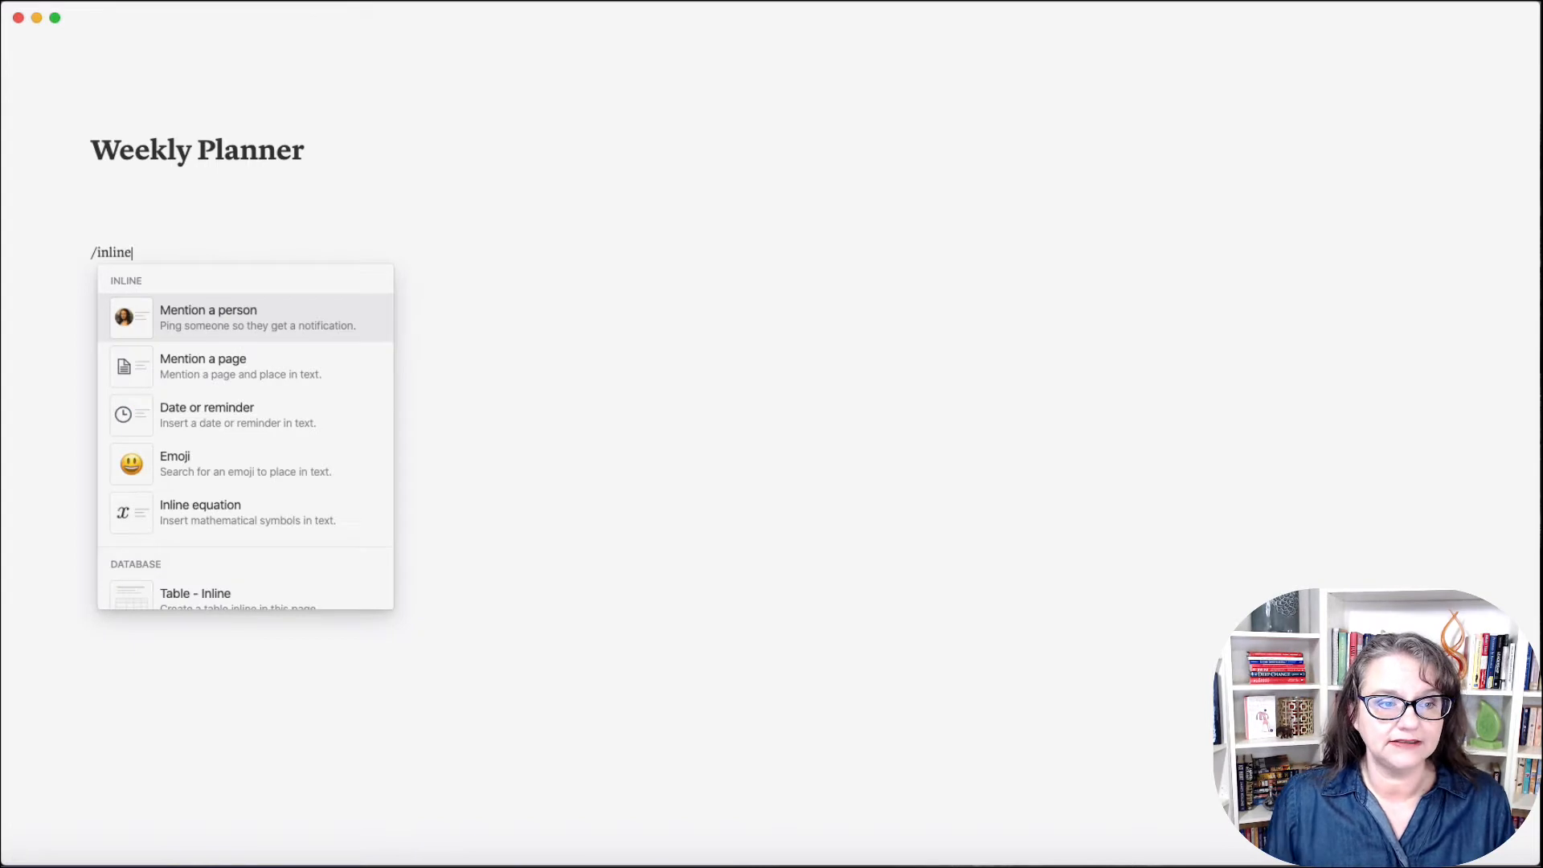
pyautogui.scroll(-5, 344, 535)
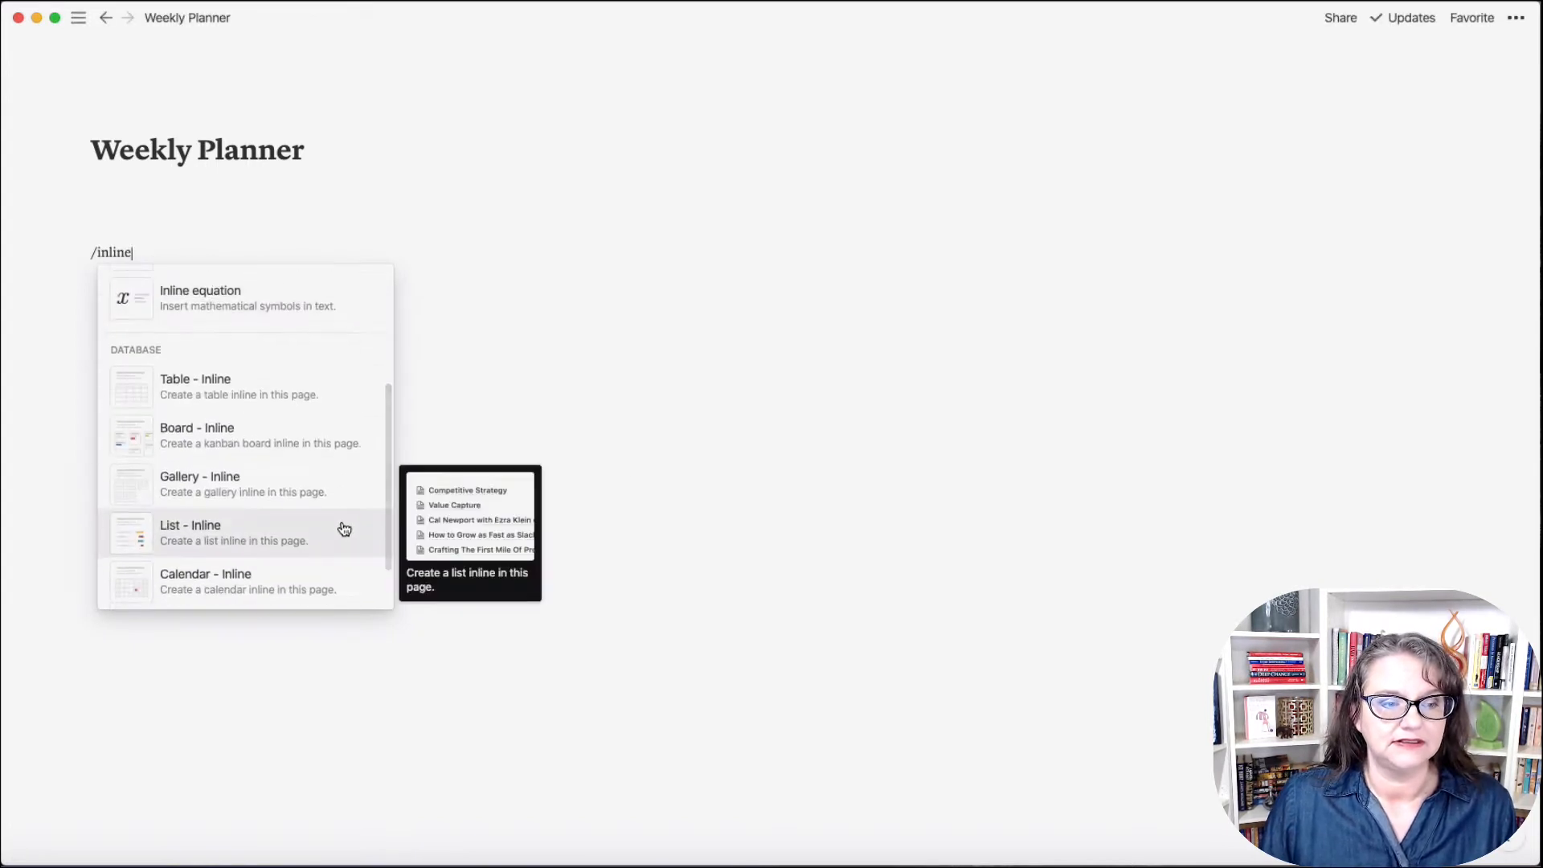
pyautogui.click(252, 490)
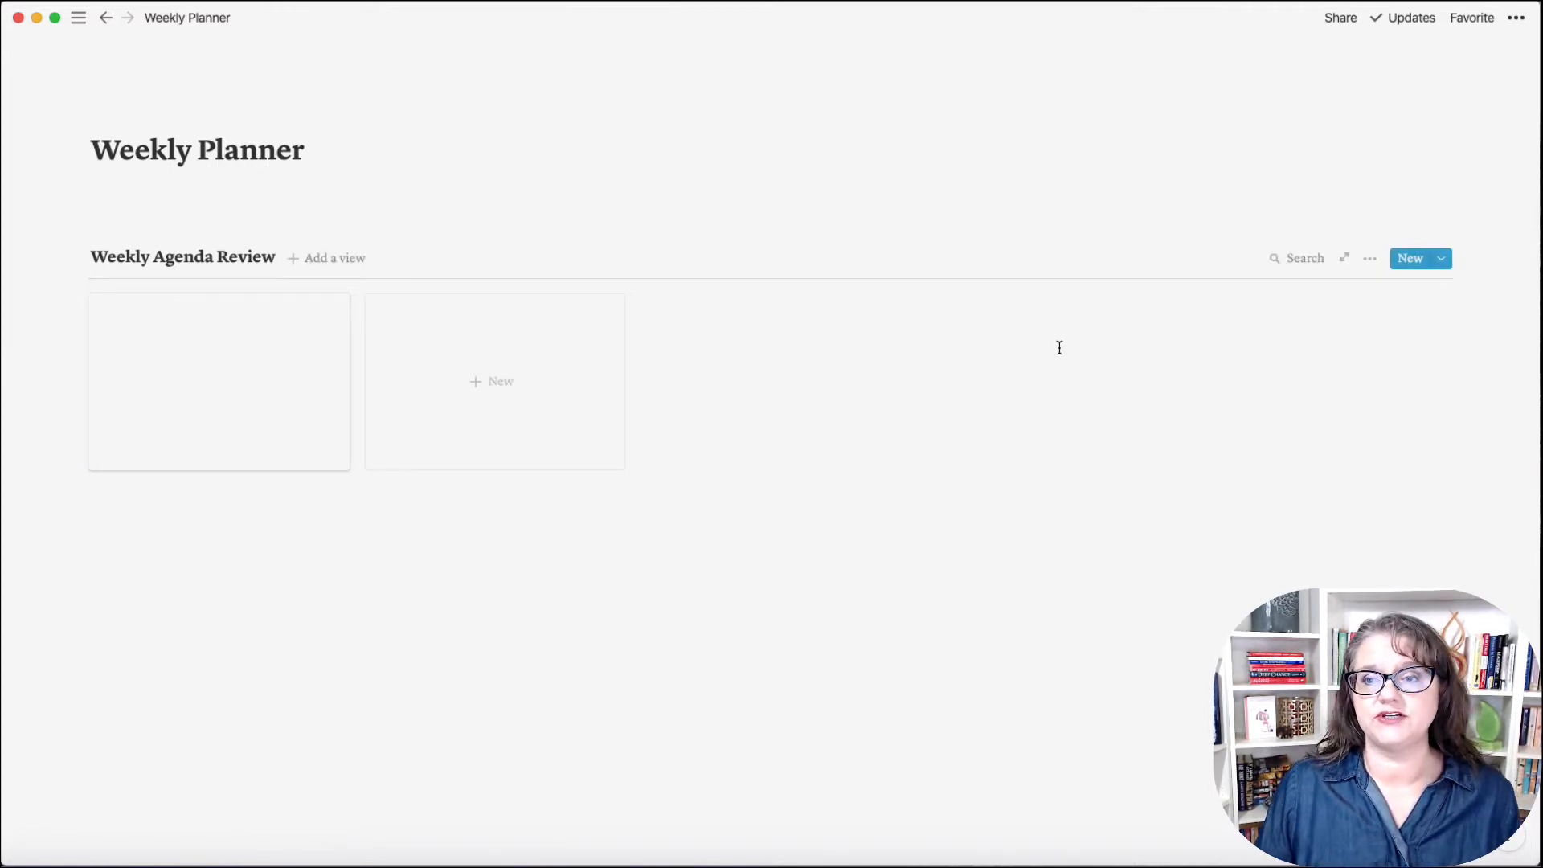
pyautogui.click(1443, 265)
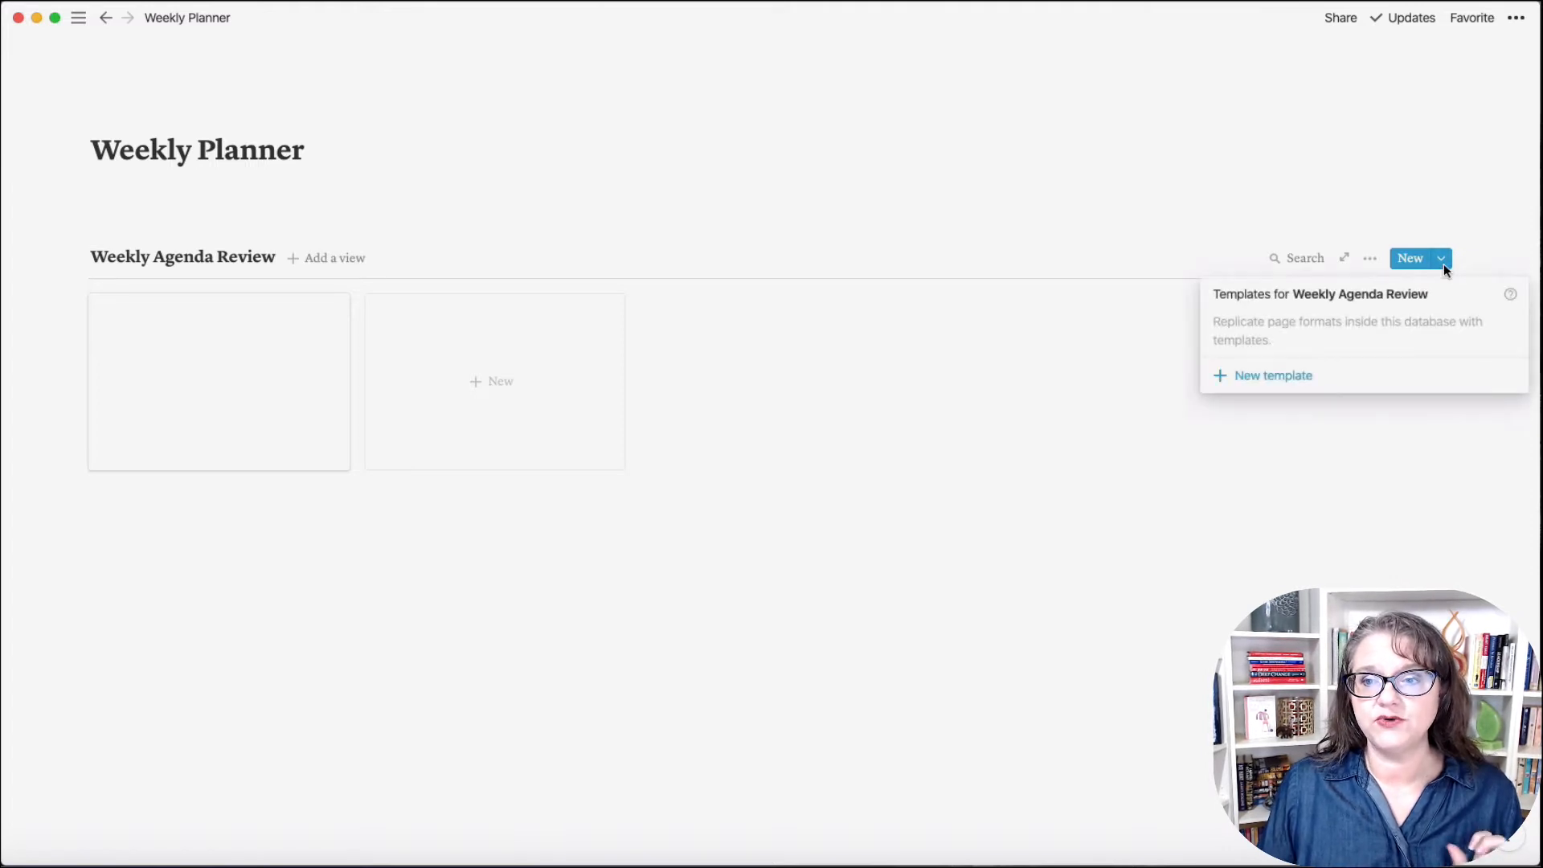
# Step: Create a new Weekly Agenda Review template, open it as a page, and set Serif, Small text, Full width
pyautogui.click(1273, 378)
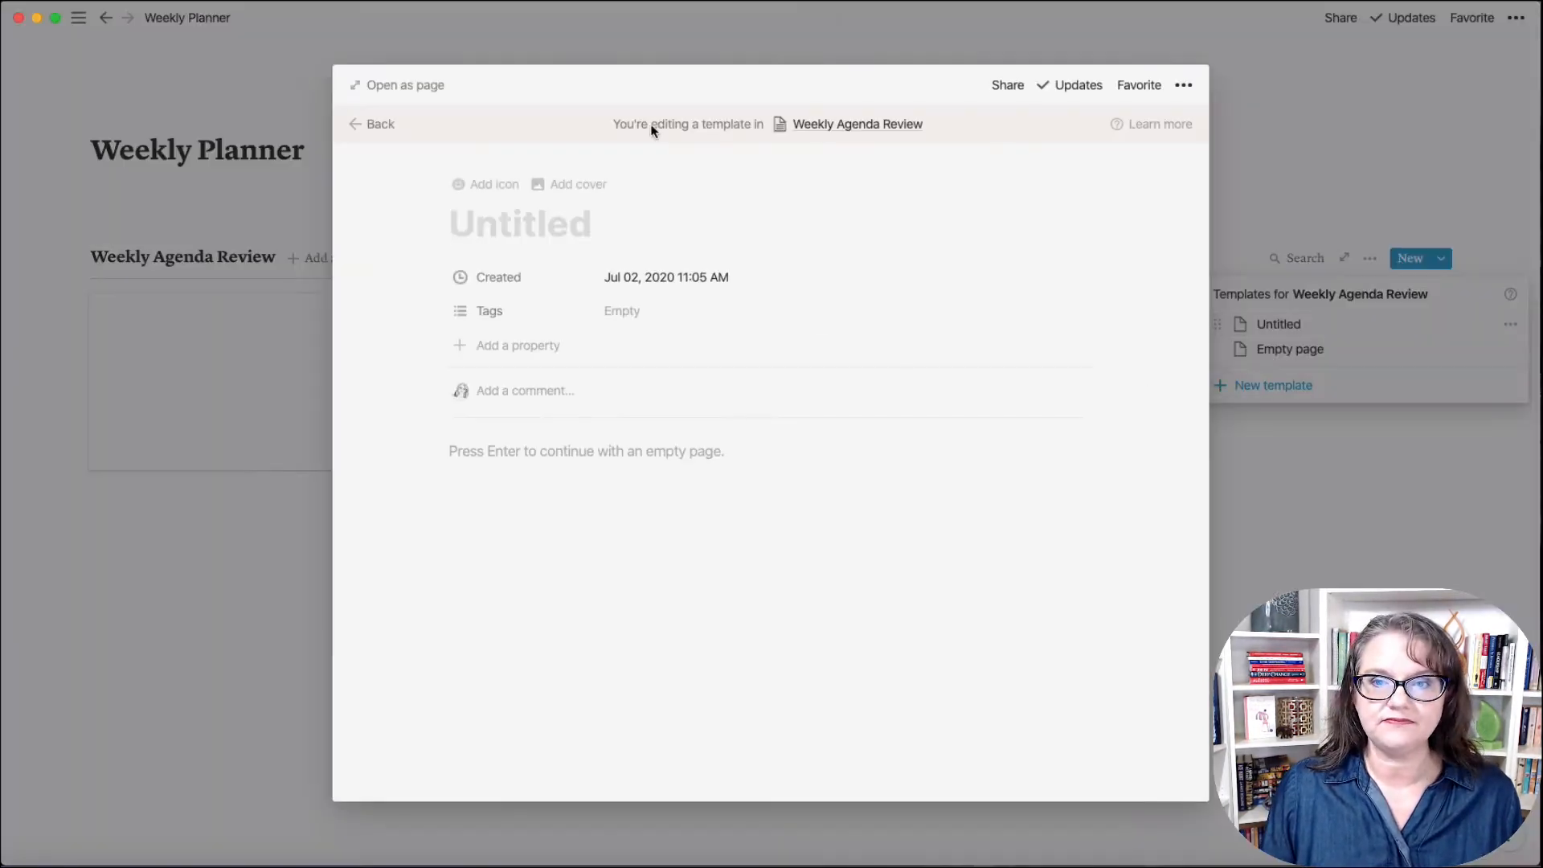
pyautogui.click(387, 95)
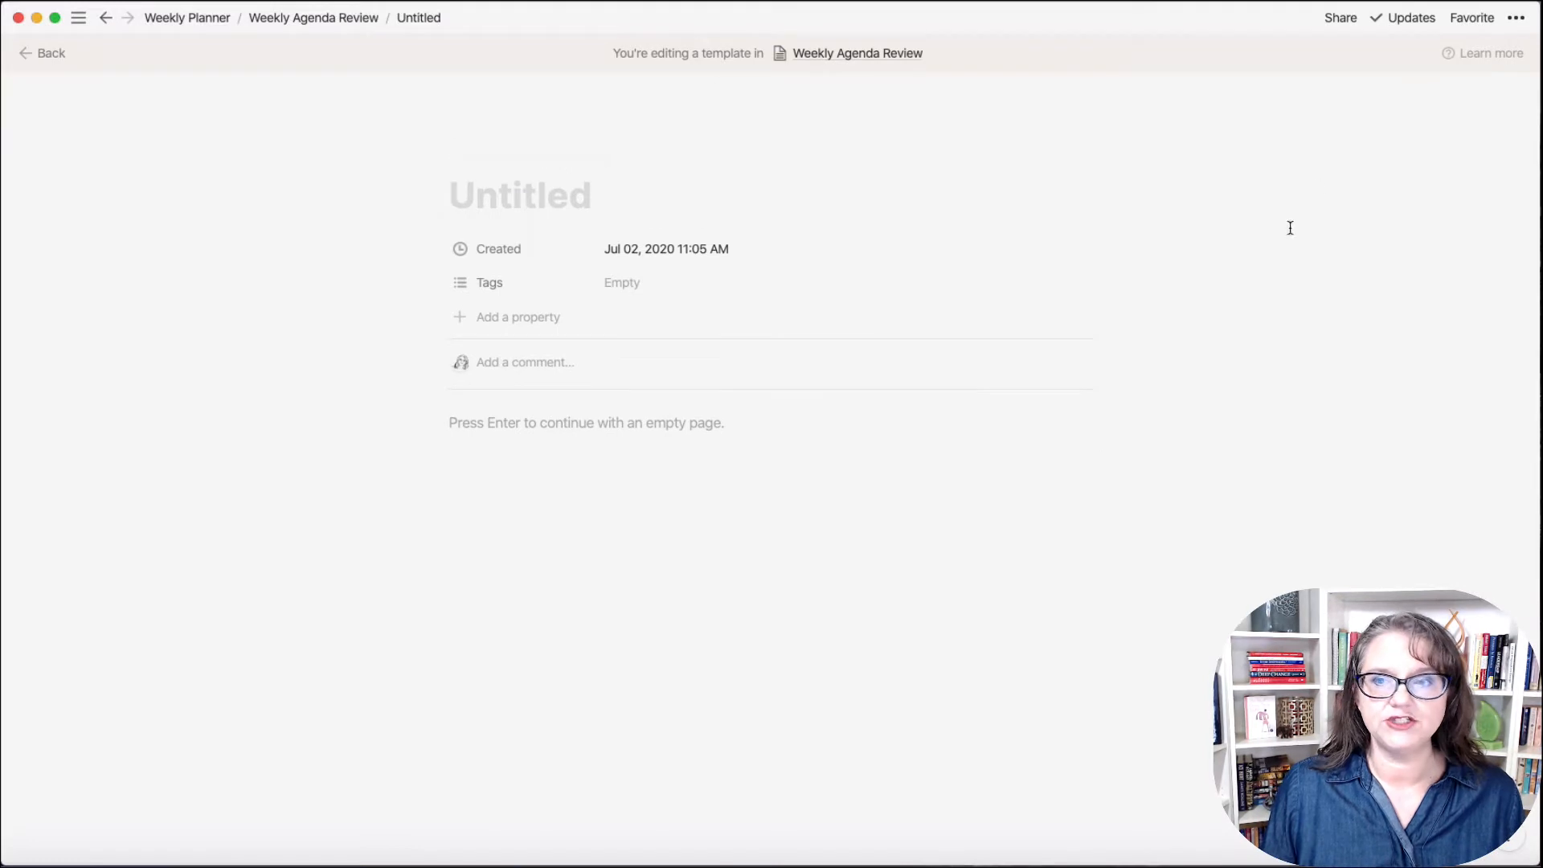
pyautogui.click(1516, 22)
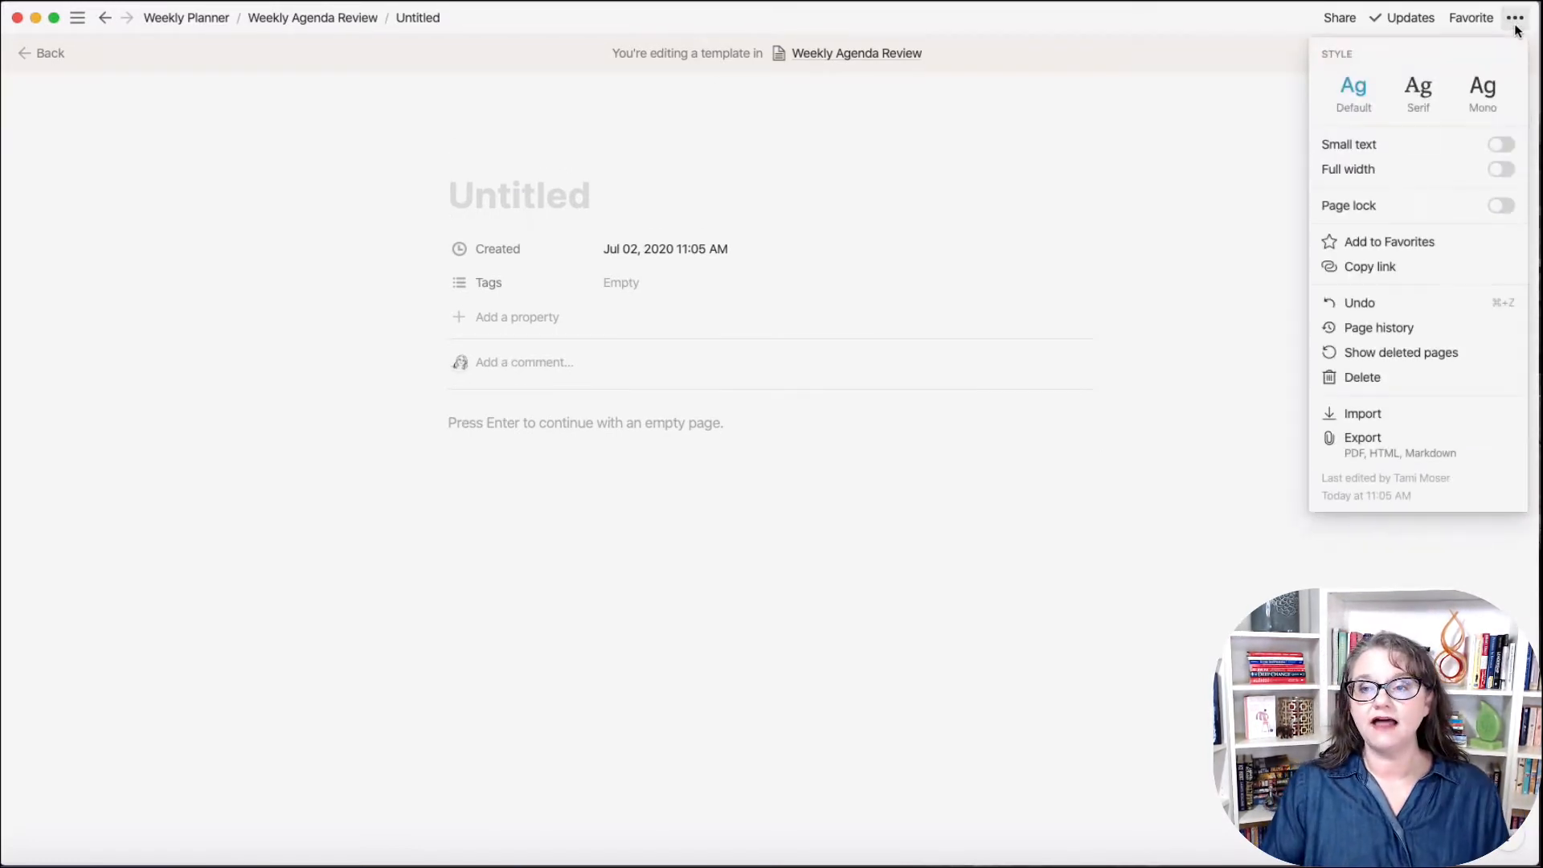
pyautogui.click(1427, 109)
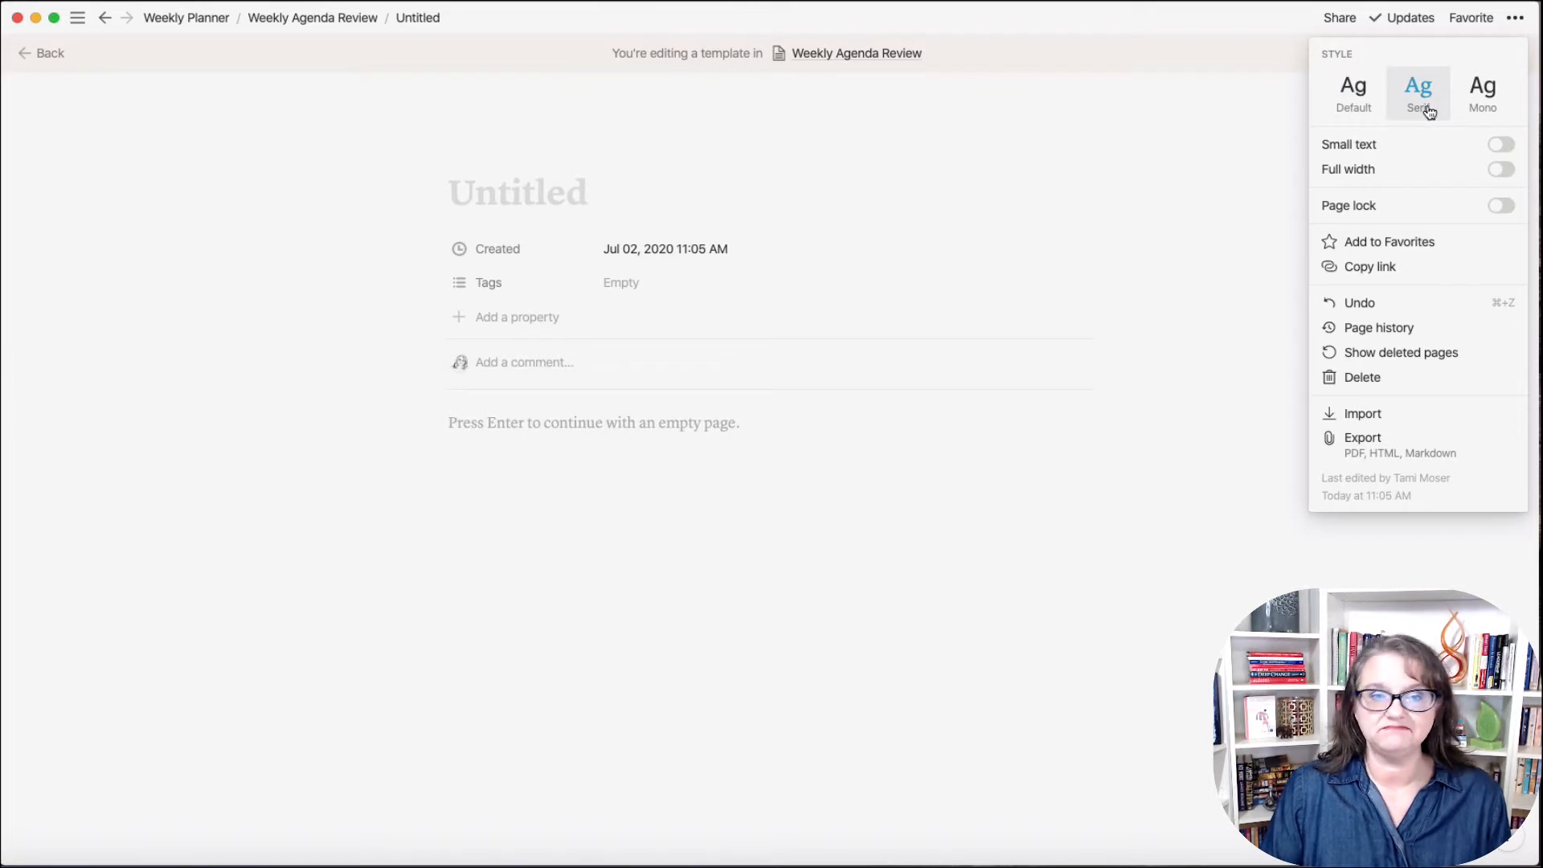
pyautogui.click(1504, 147)
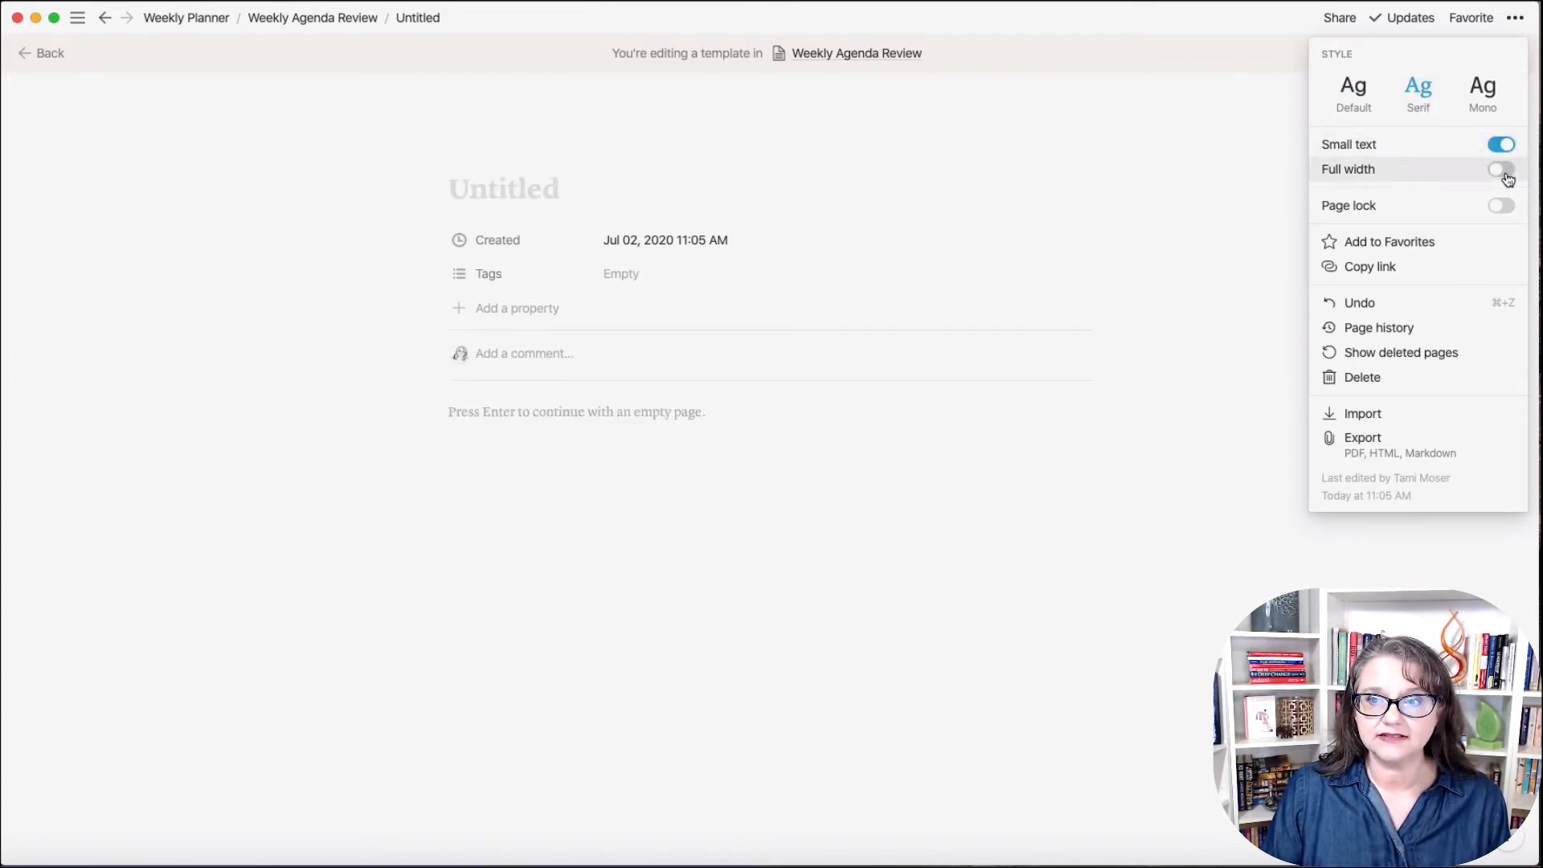
pyautogui.click(1504, 170)
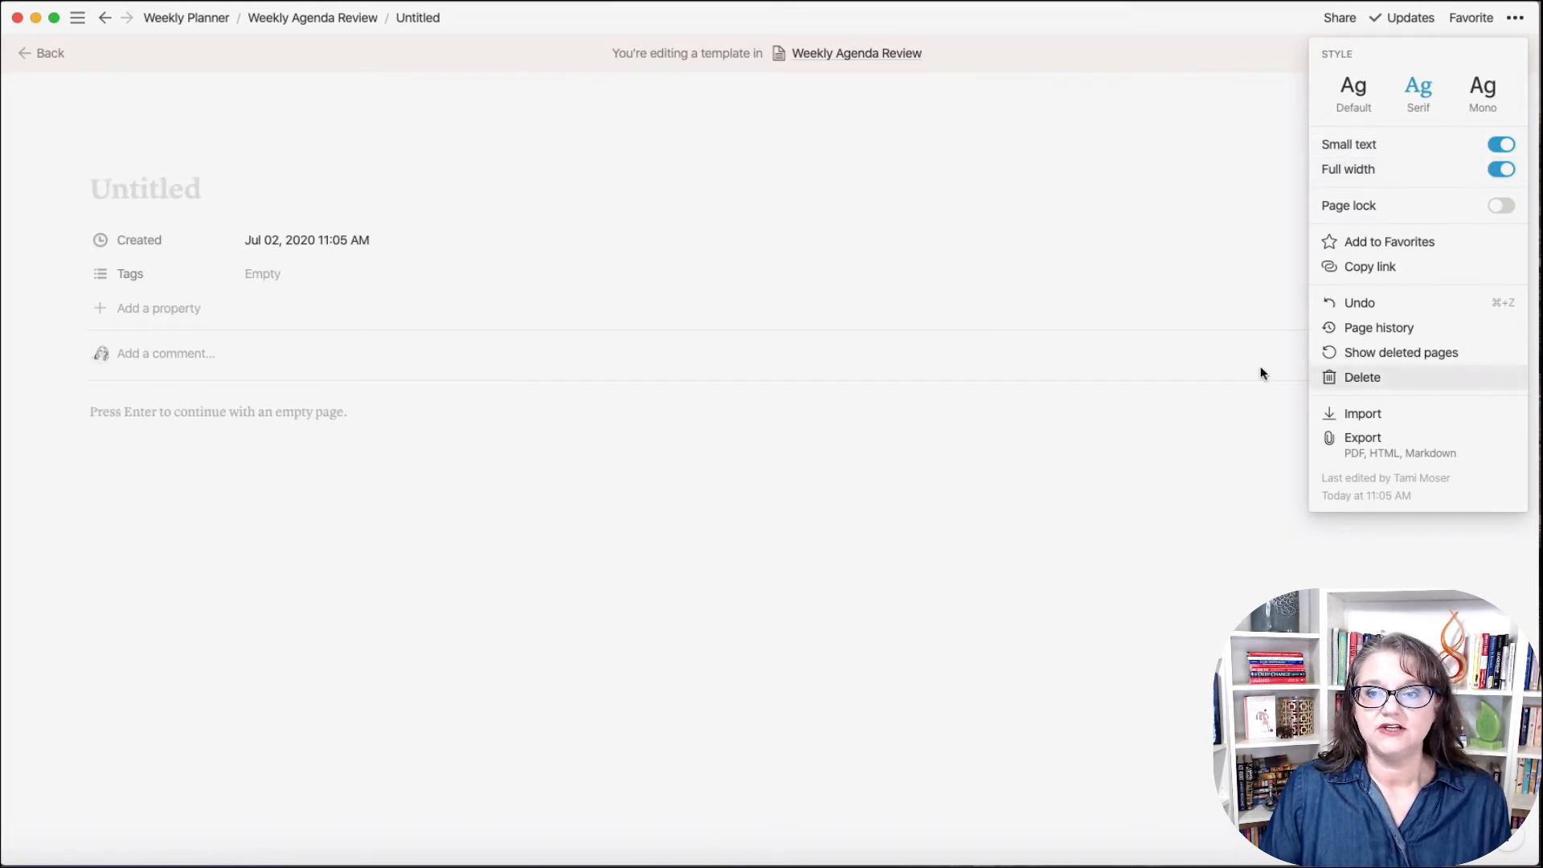
pyautogui.click(587, 529)
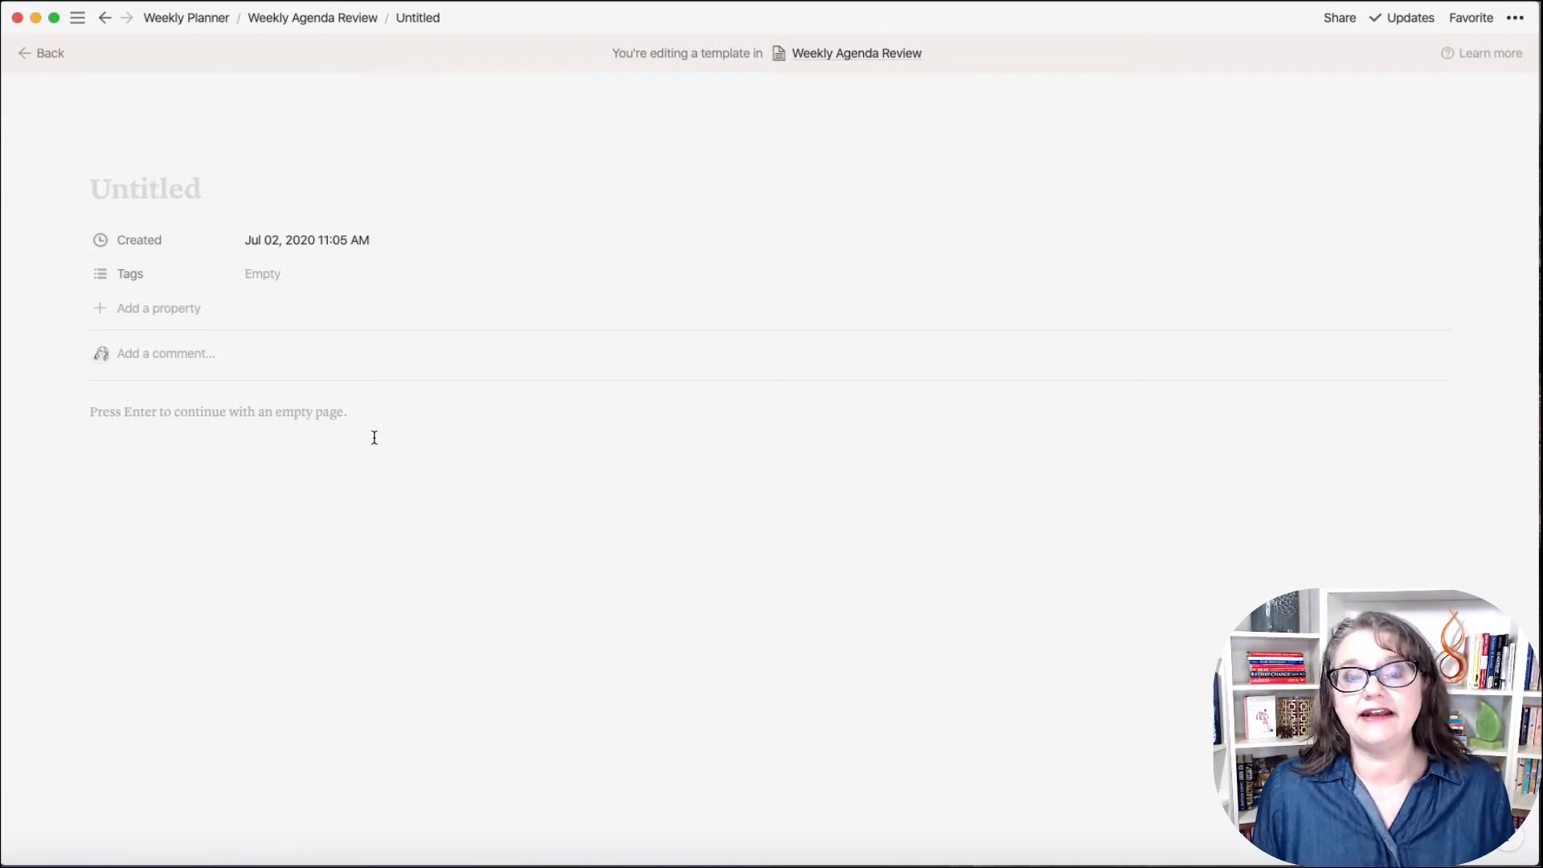
# Step: Title the template 'Weekly Planner' and delete its Created property
pyautogui.click(162, 199)
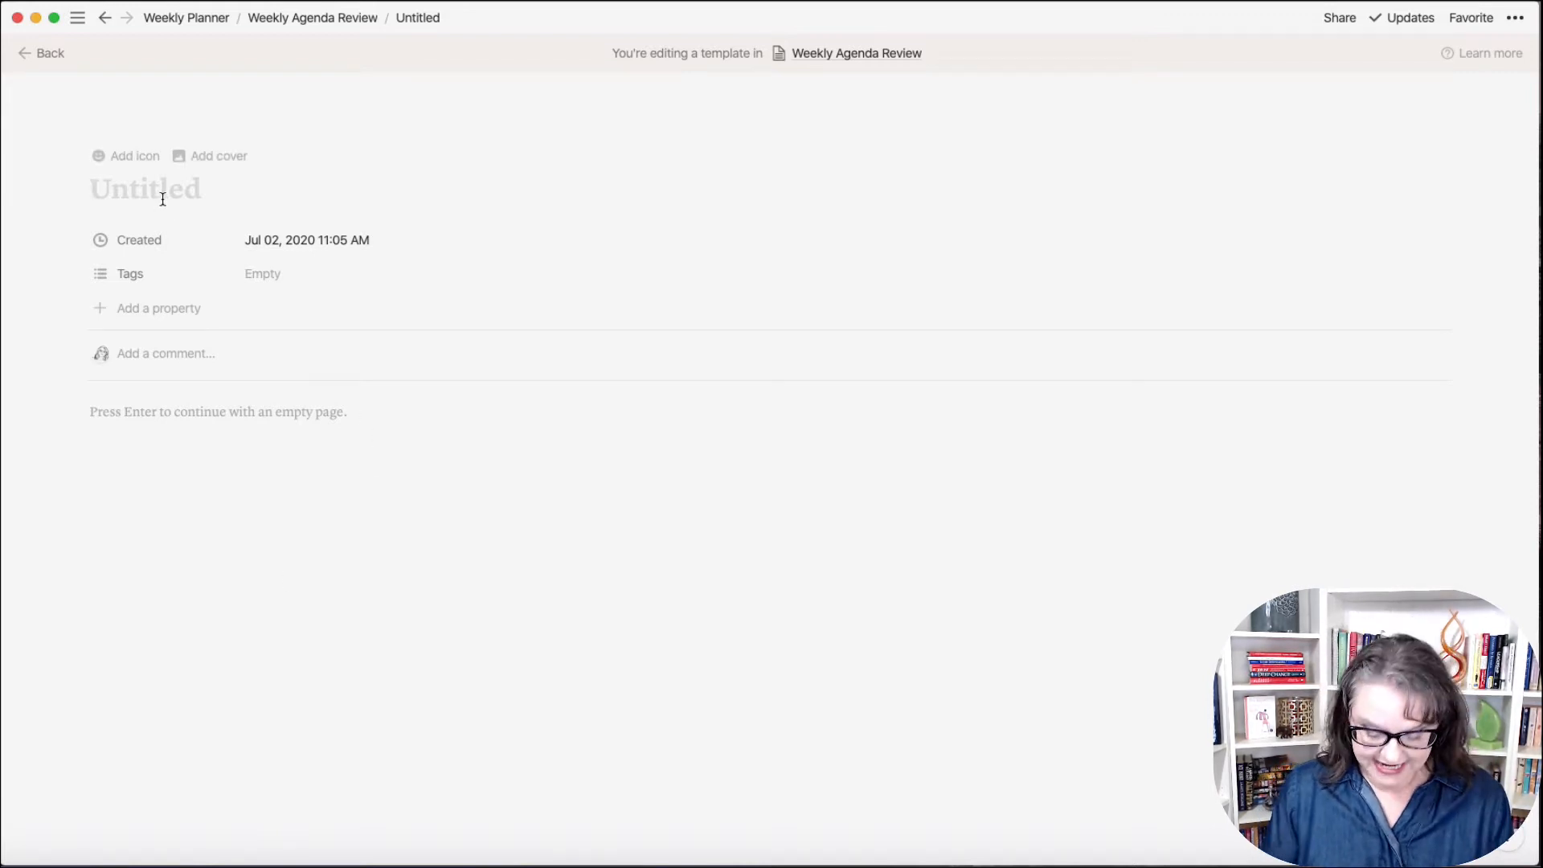
pyautogui.write('Weekly')
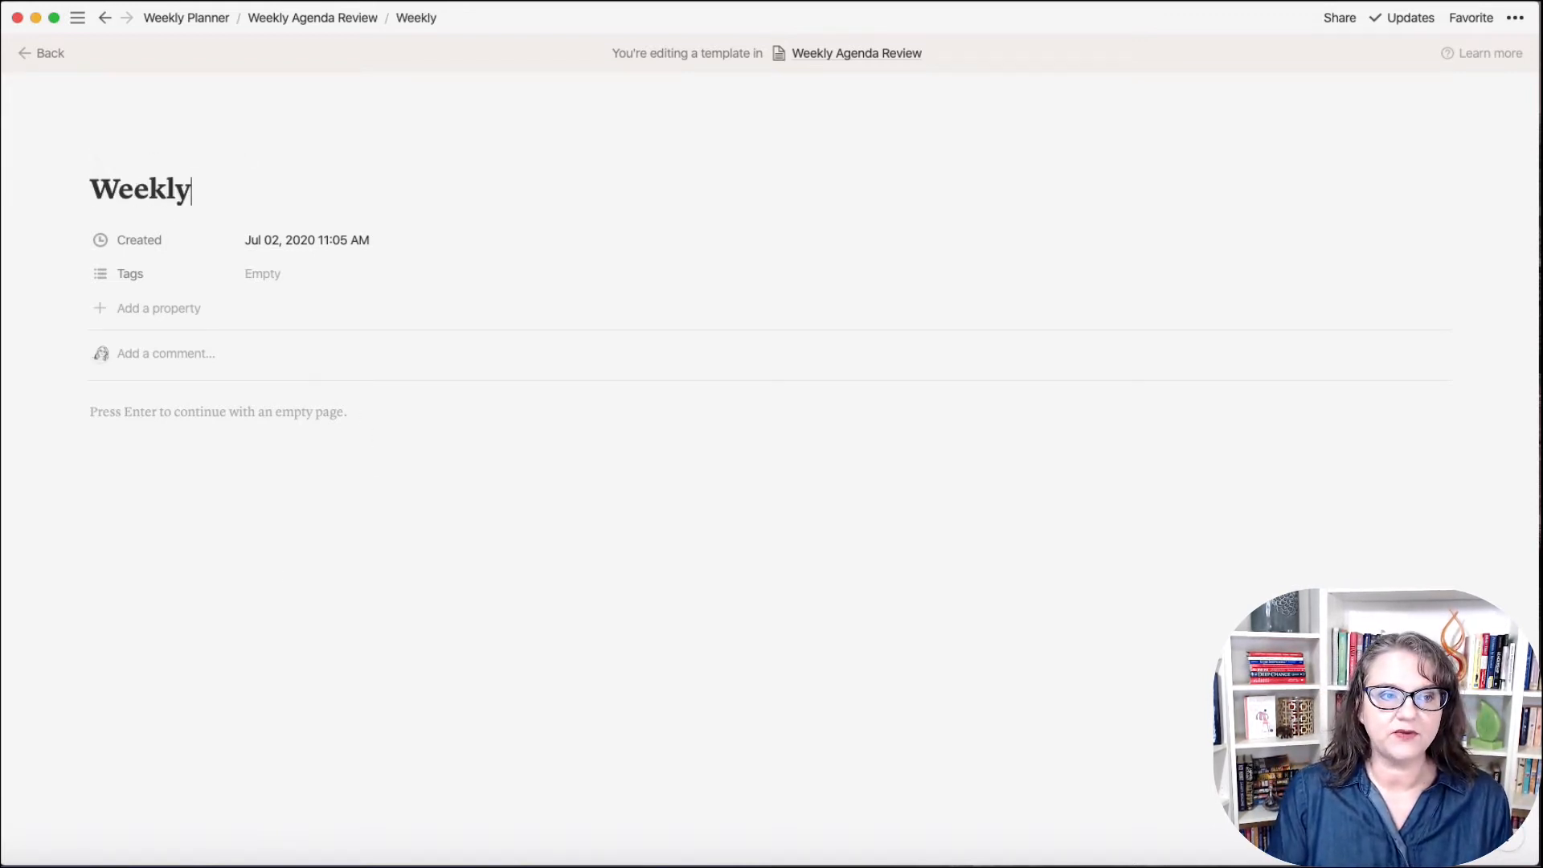
pyautogui.write(' Planner')
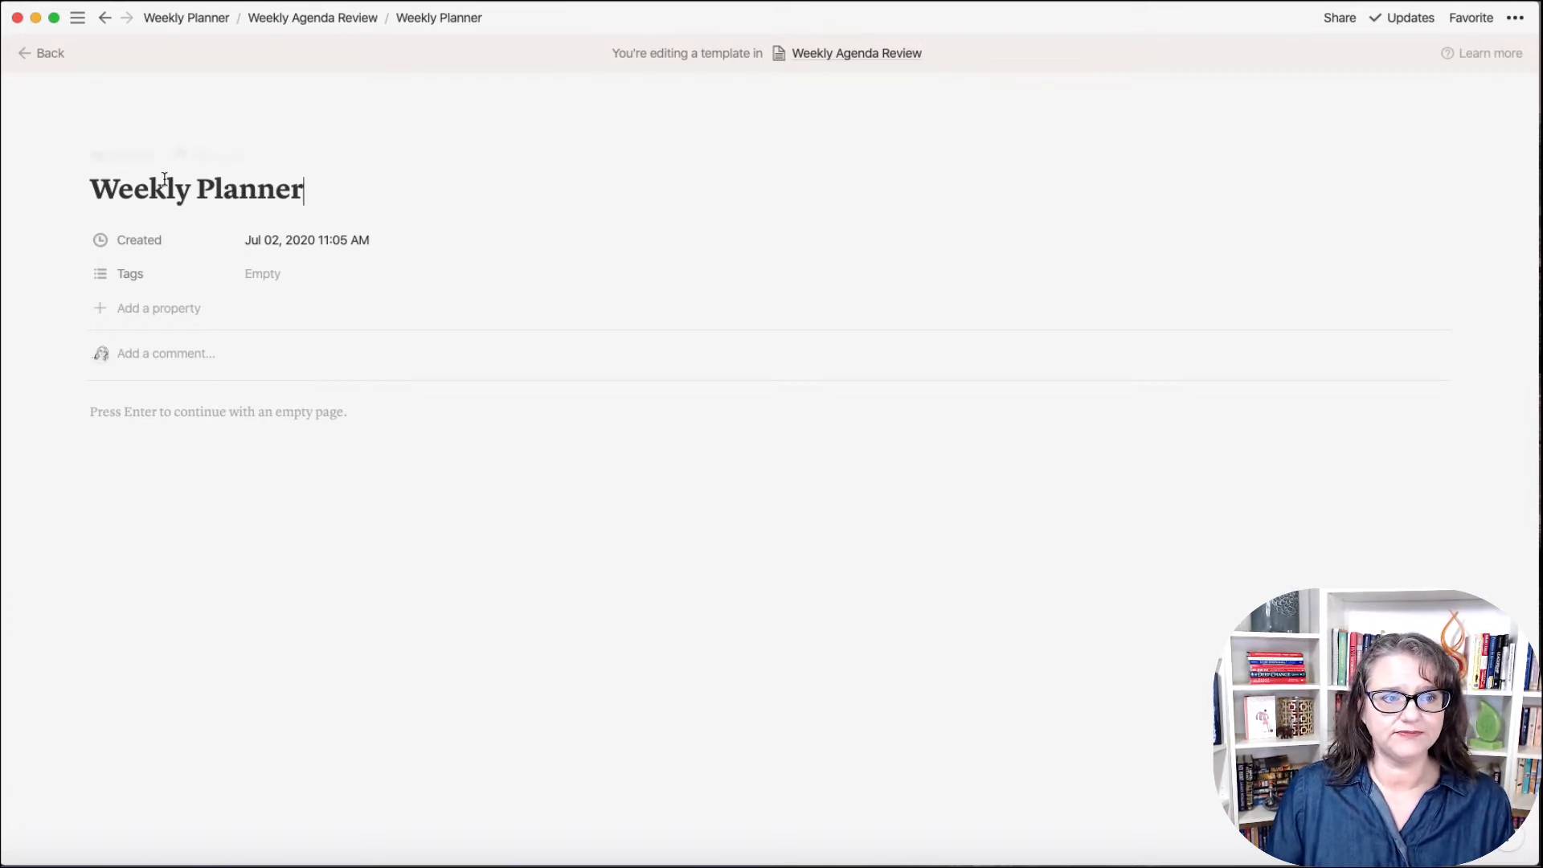
pyautogui.click(76, 243)
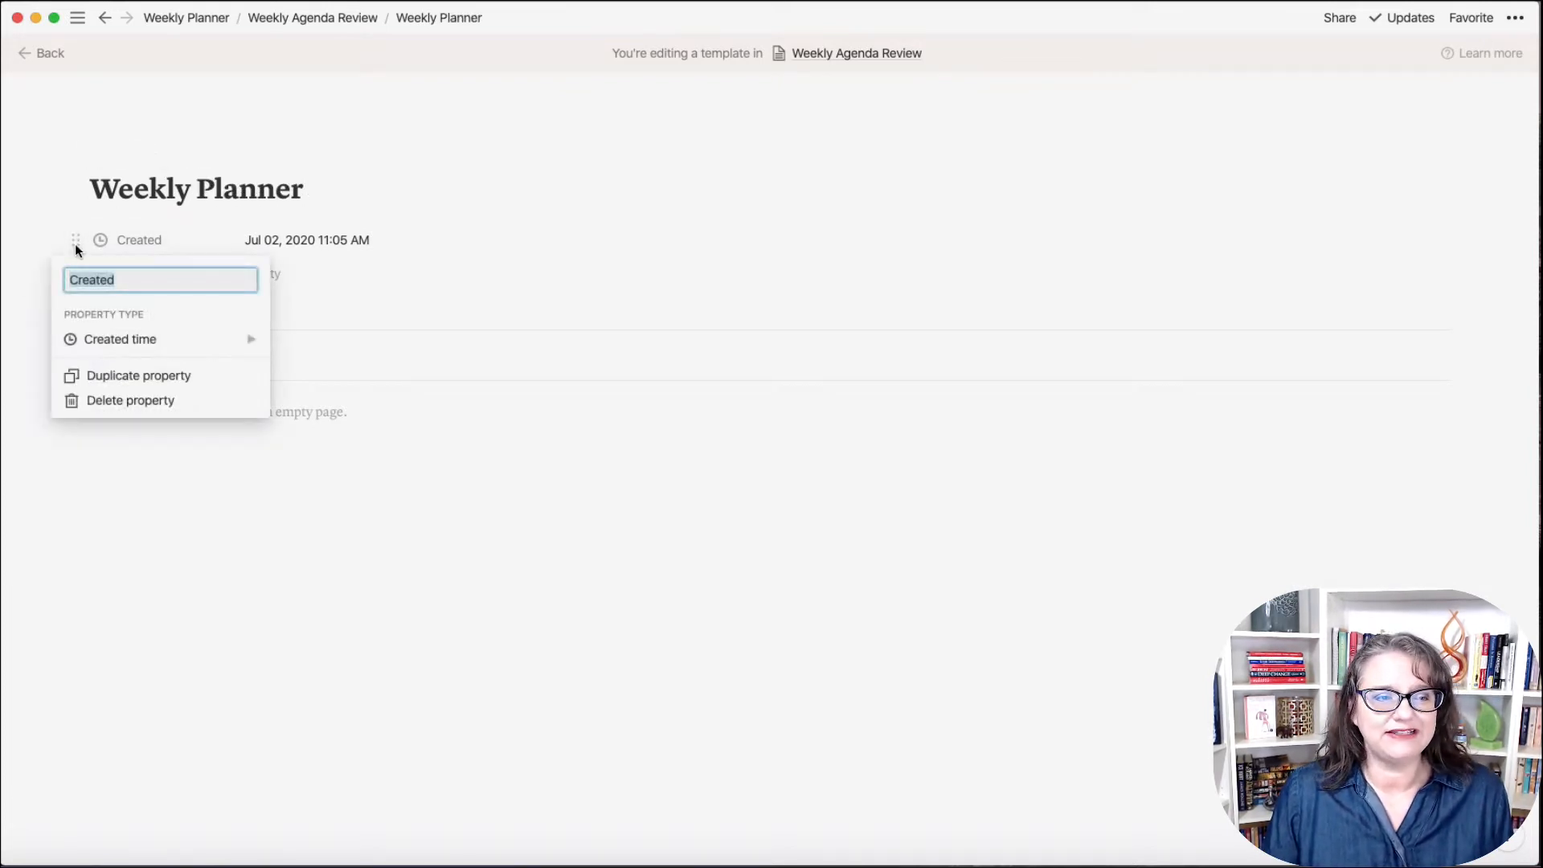
pyautogui.click(152, 399)
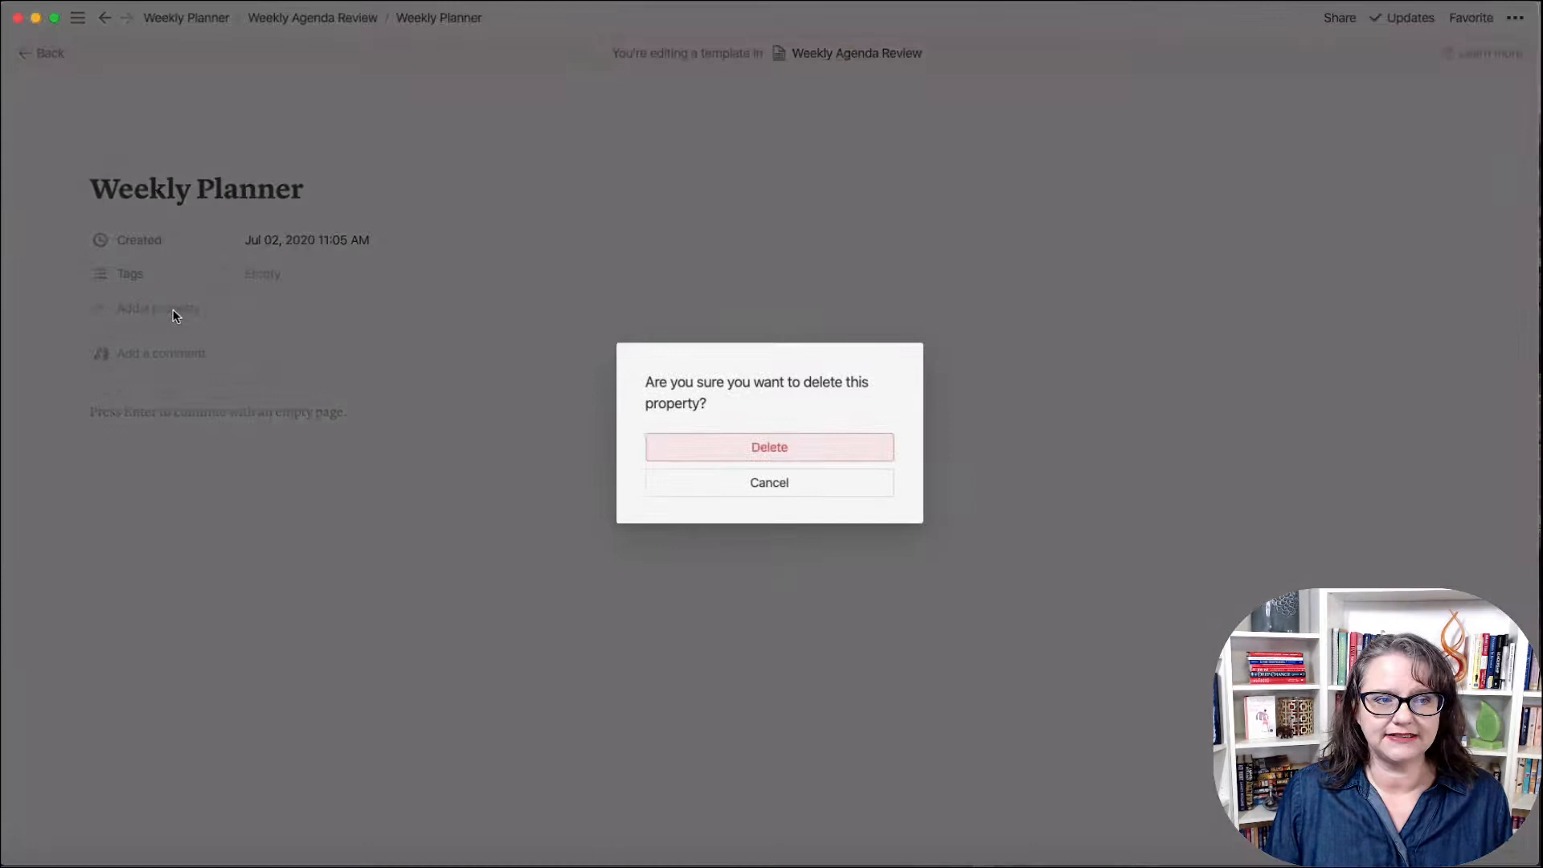
pyautogui.click(785, 445)
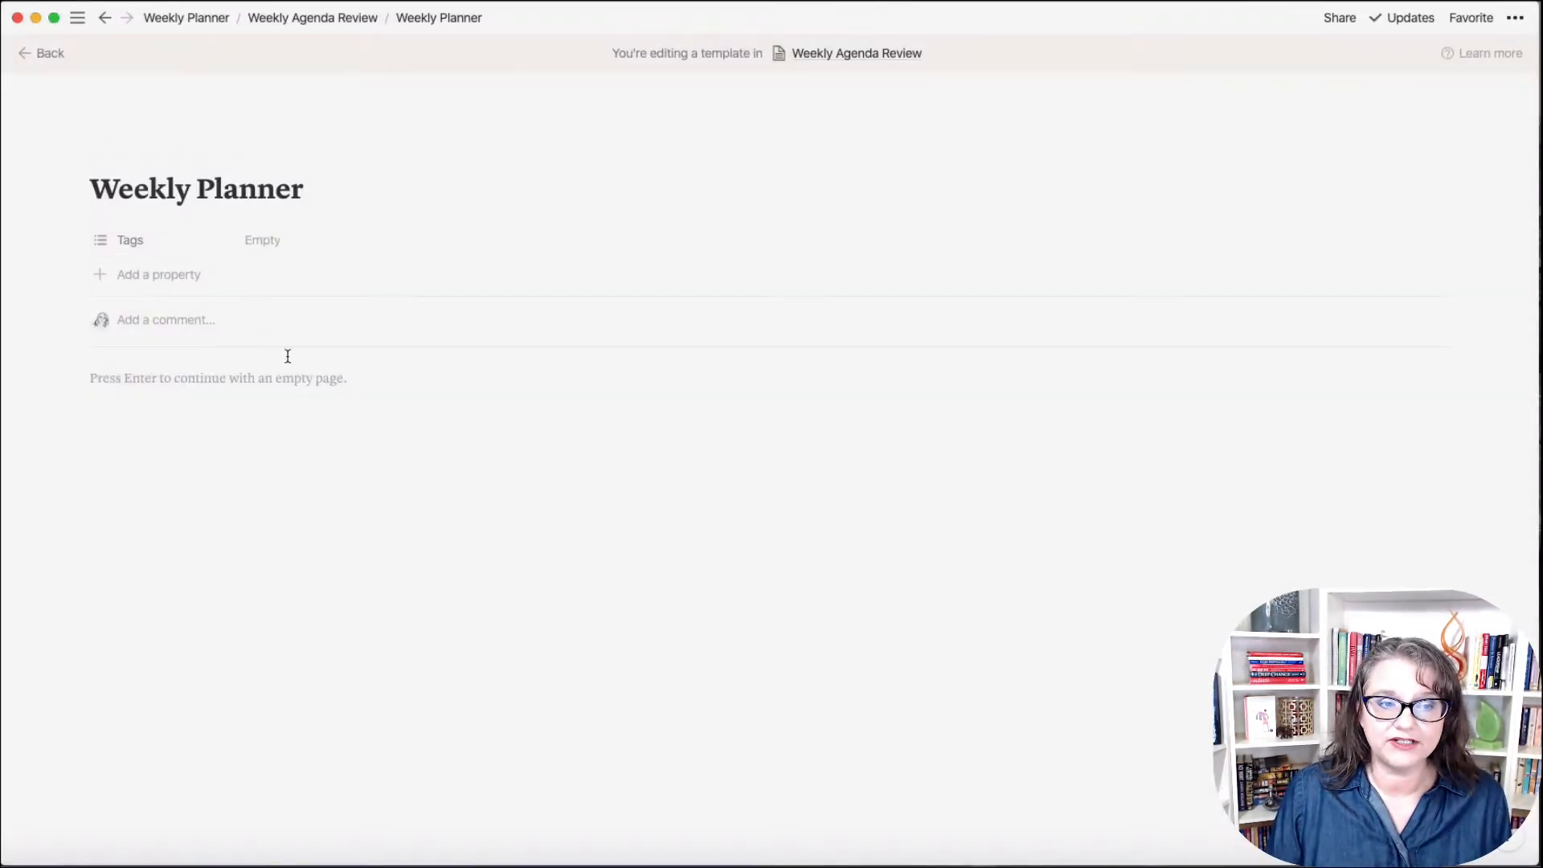
# Step: Rename the Tags property to 'Date' and change its type to Date
pyautogui.click(145, 248)
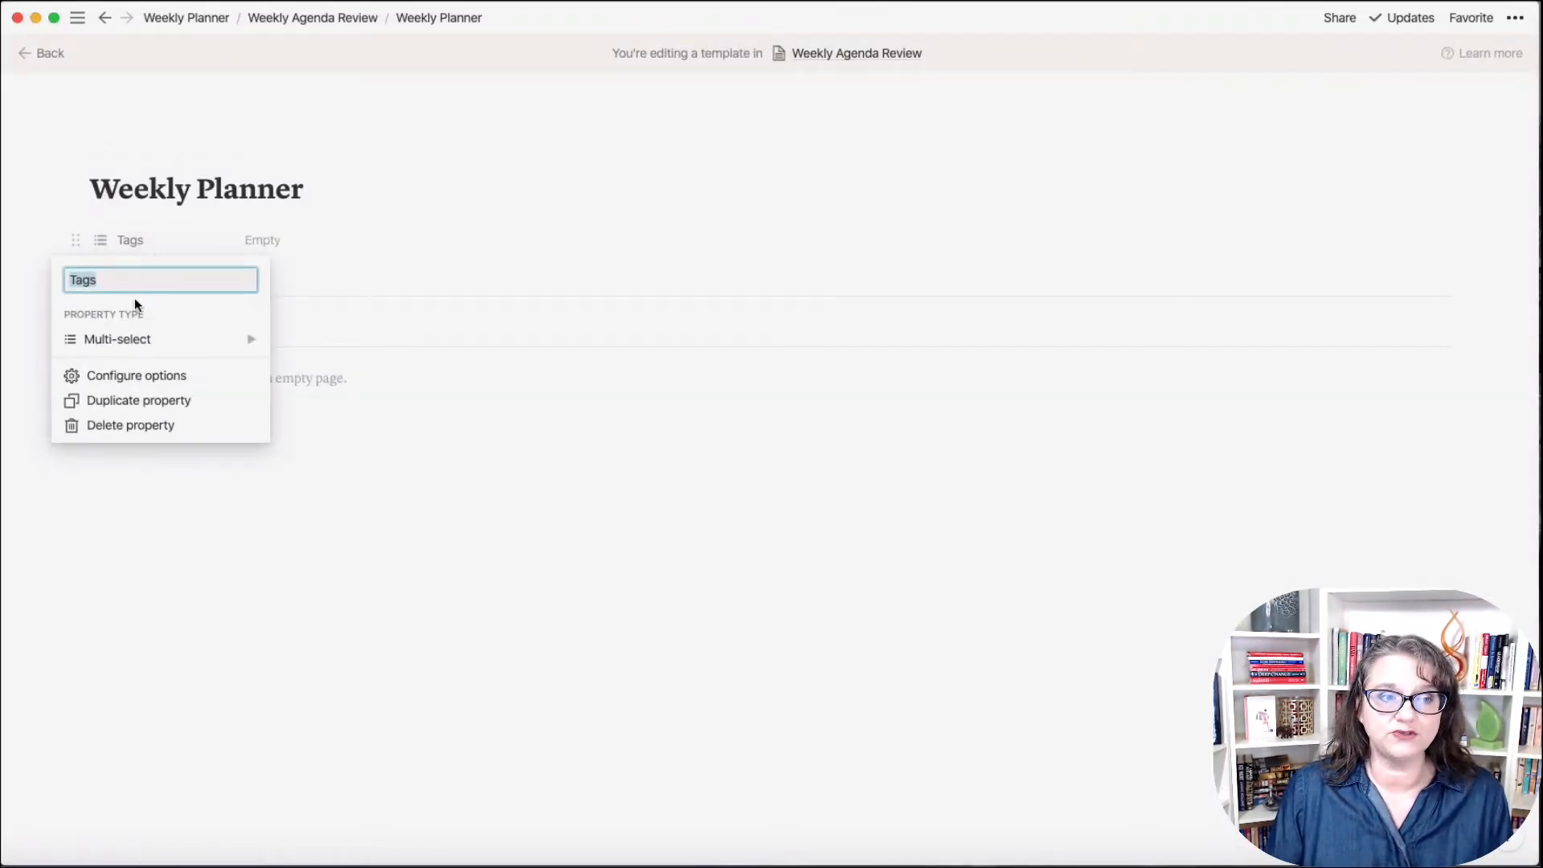
pyautogui.write('Date')
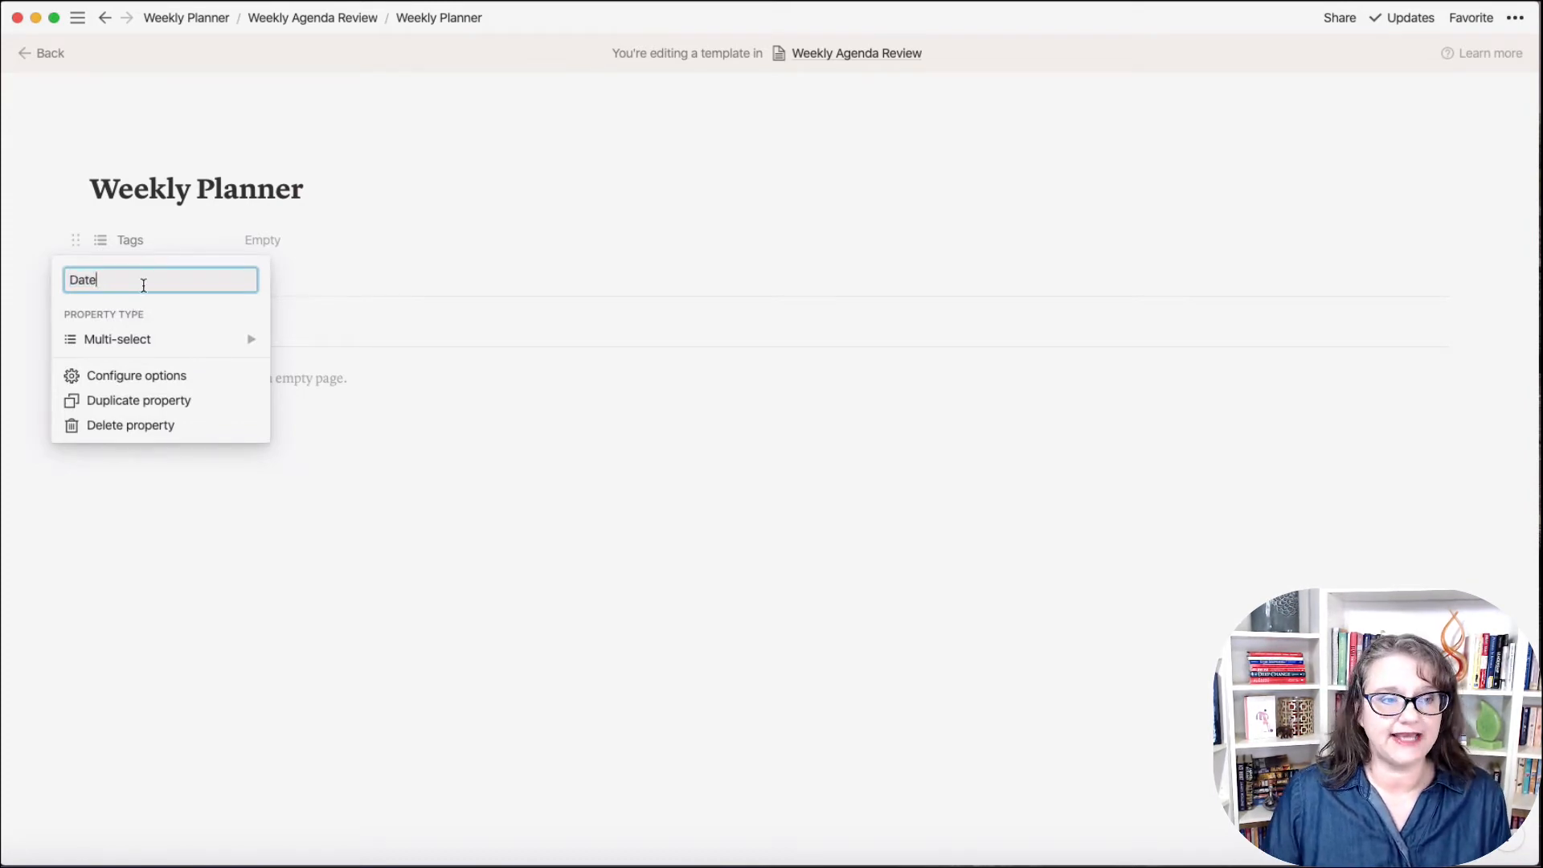
pyautogui.moveTo(158, 344)
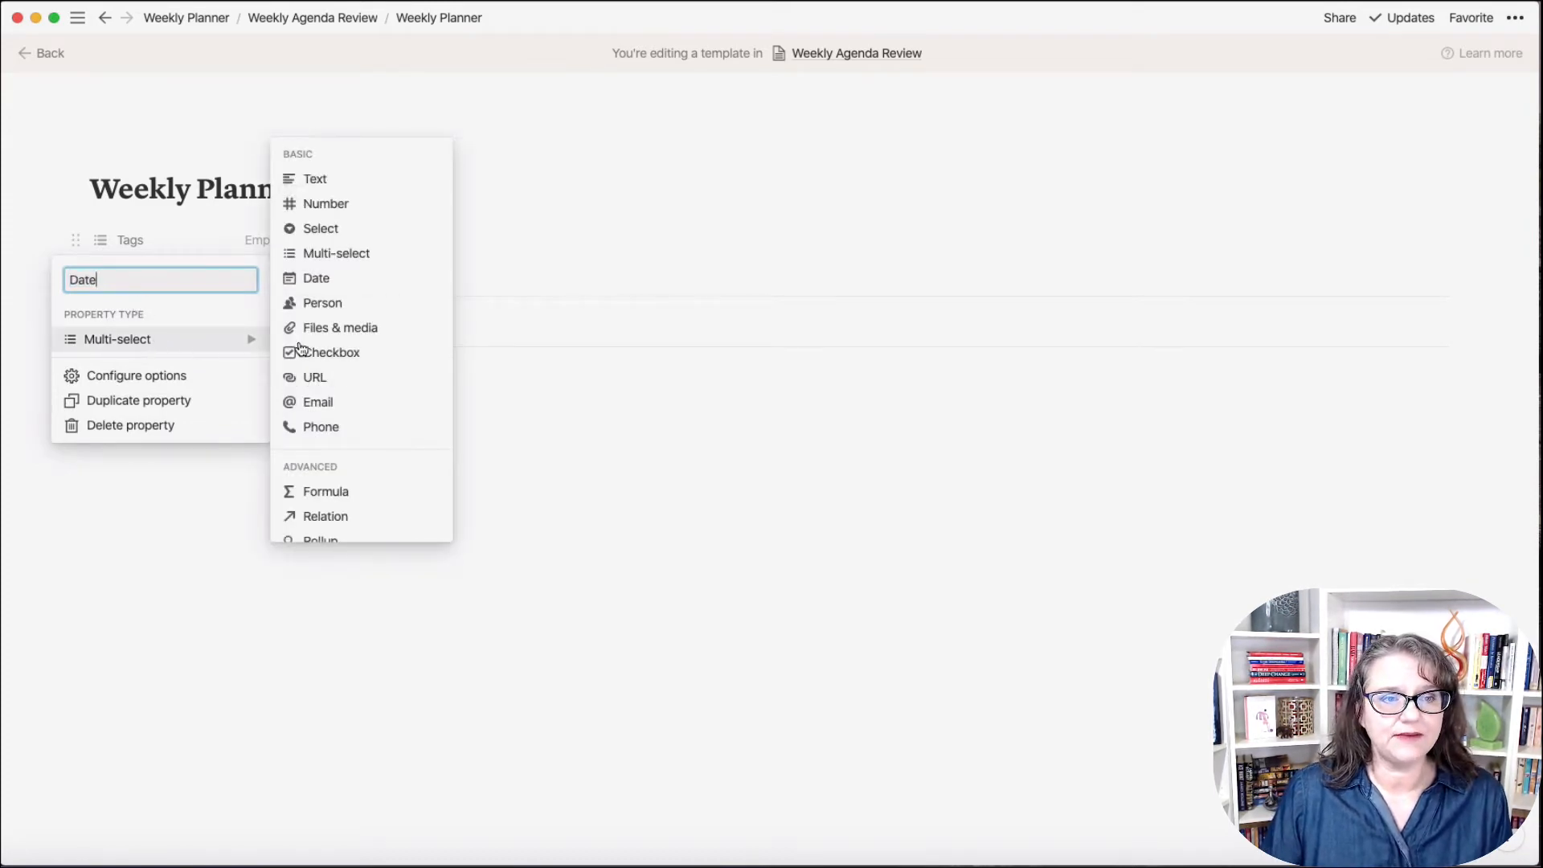
pyautogui.click(330, 288)
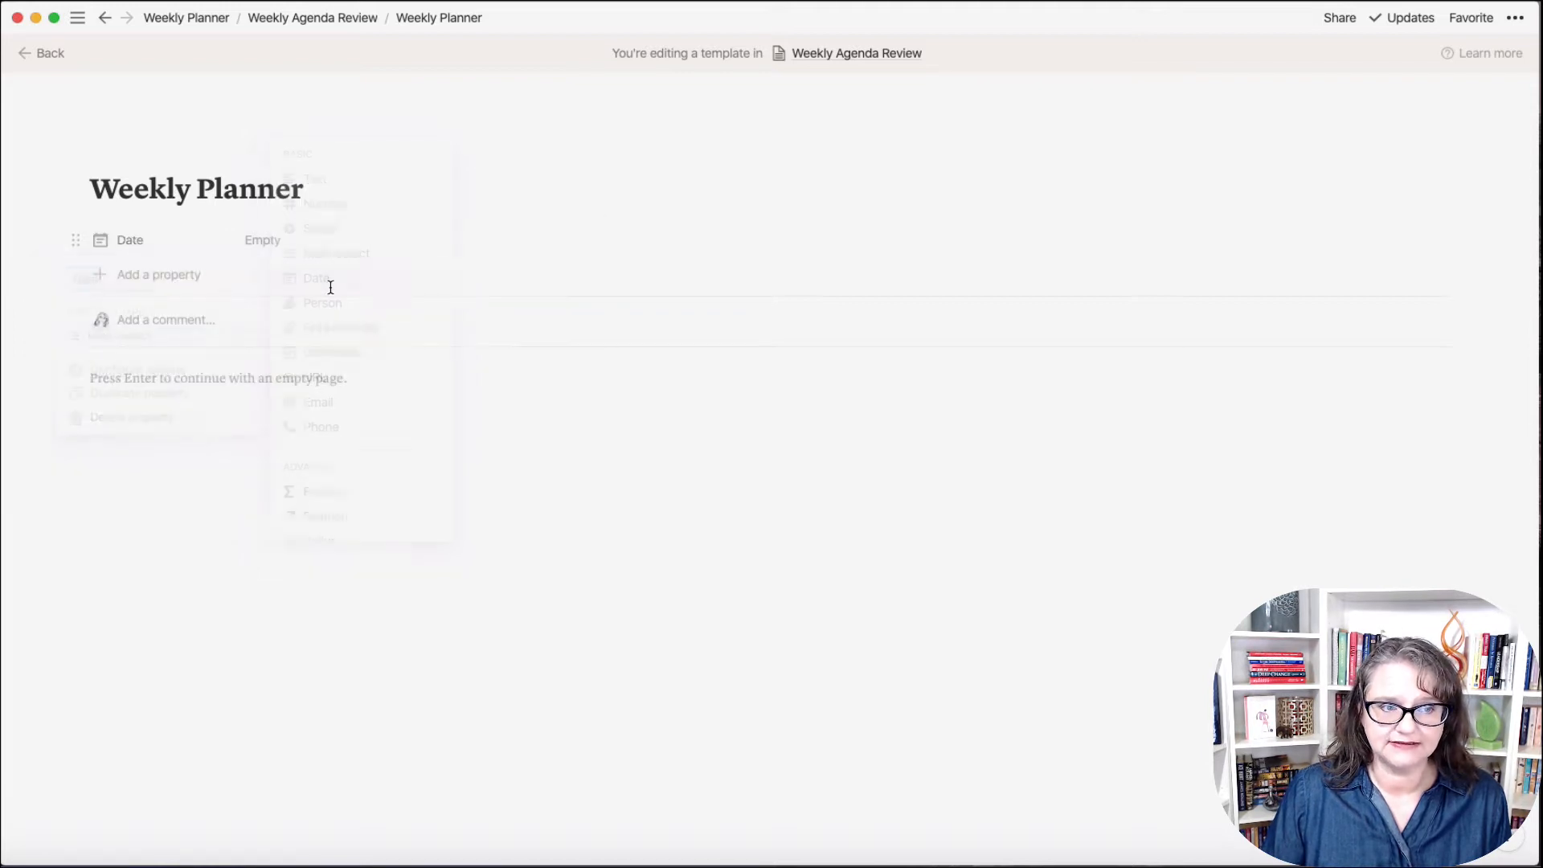
# Step: Set the Date value to the range Jul 06, 2020 → Jul 12, 2020
pyautogui.click(257, 245)
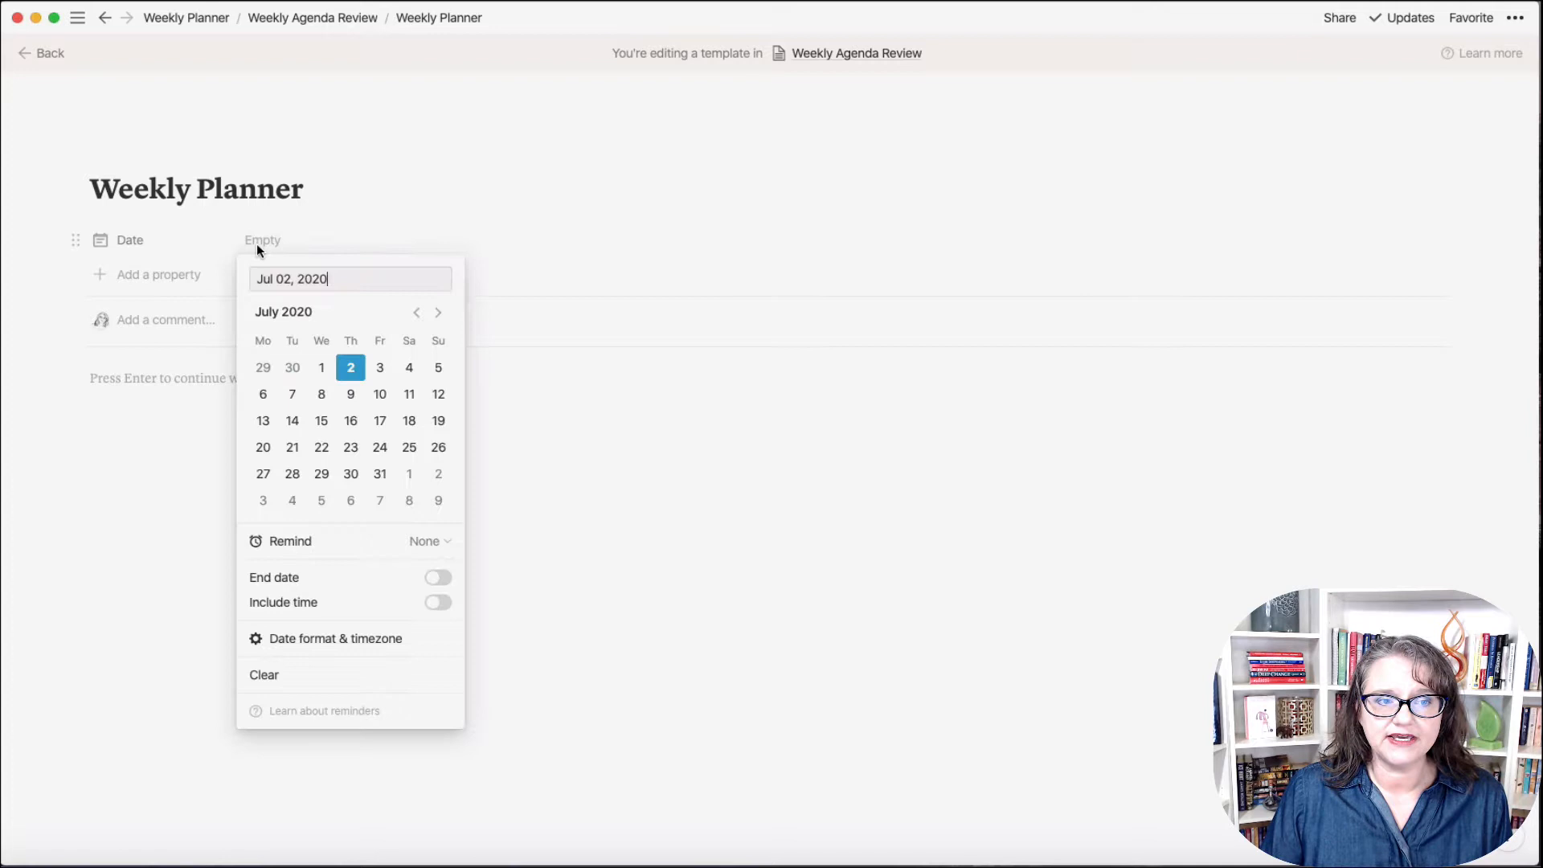
pyautogui.click(444, 578)
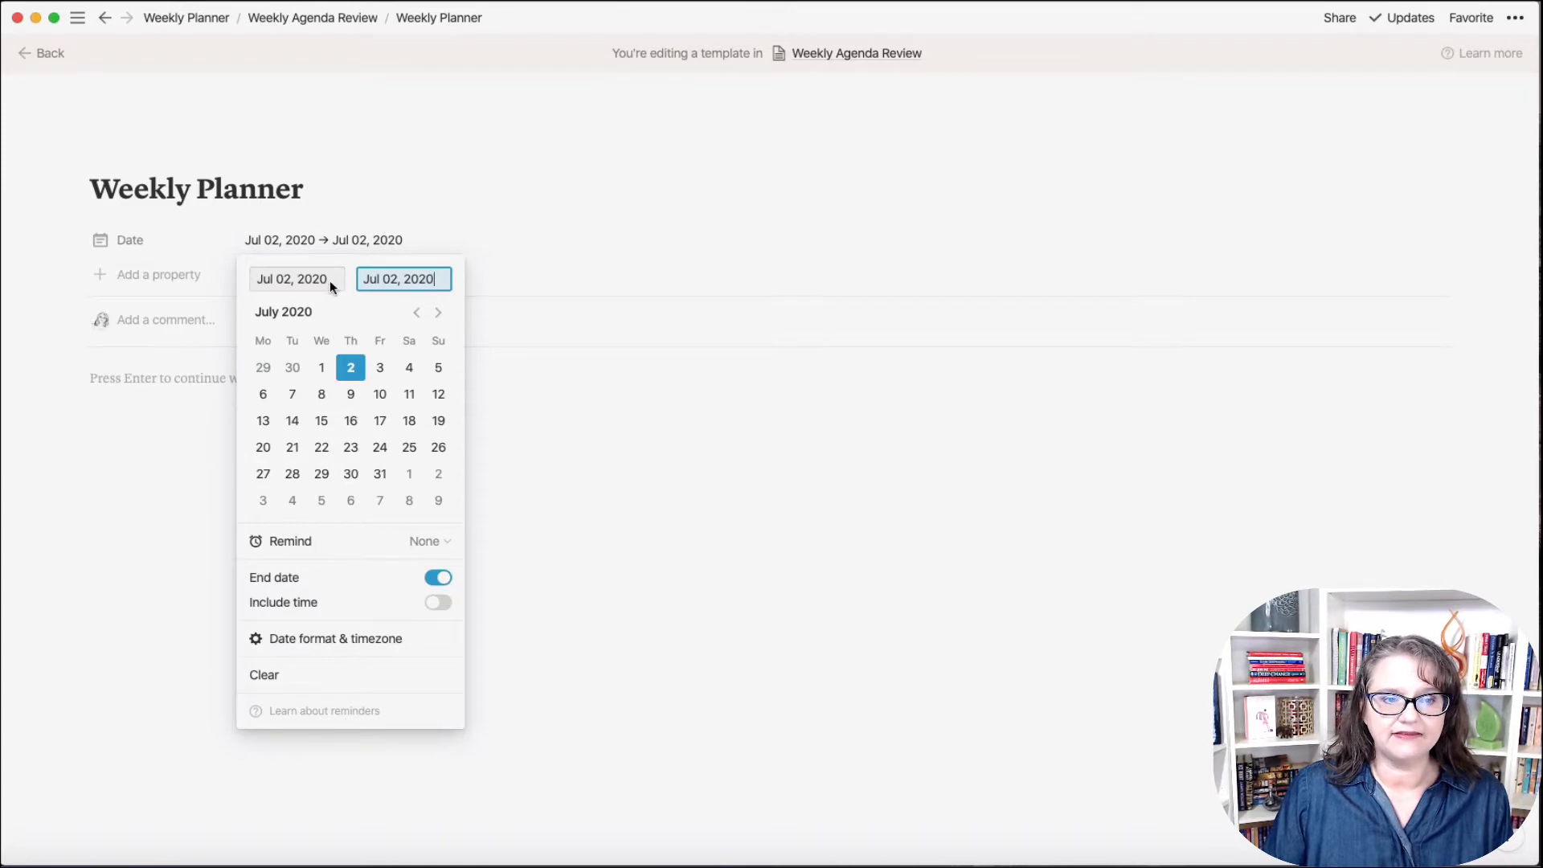
pyautogui.click(268, 397)
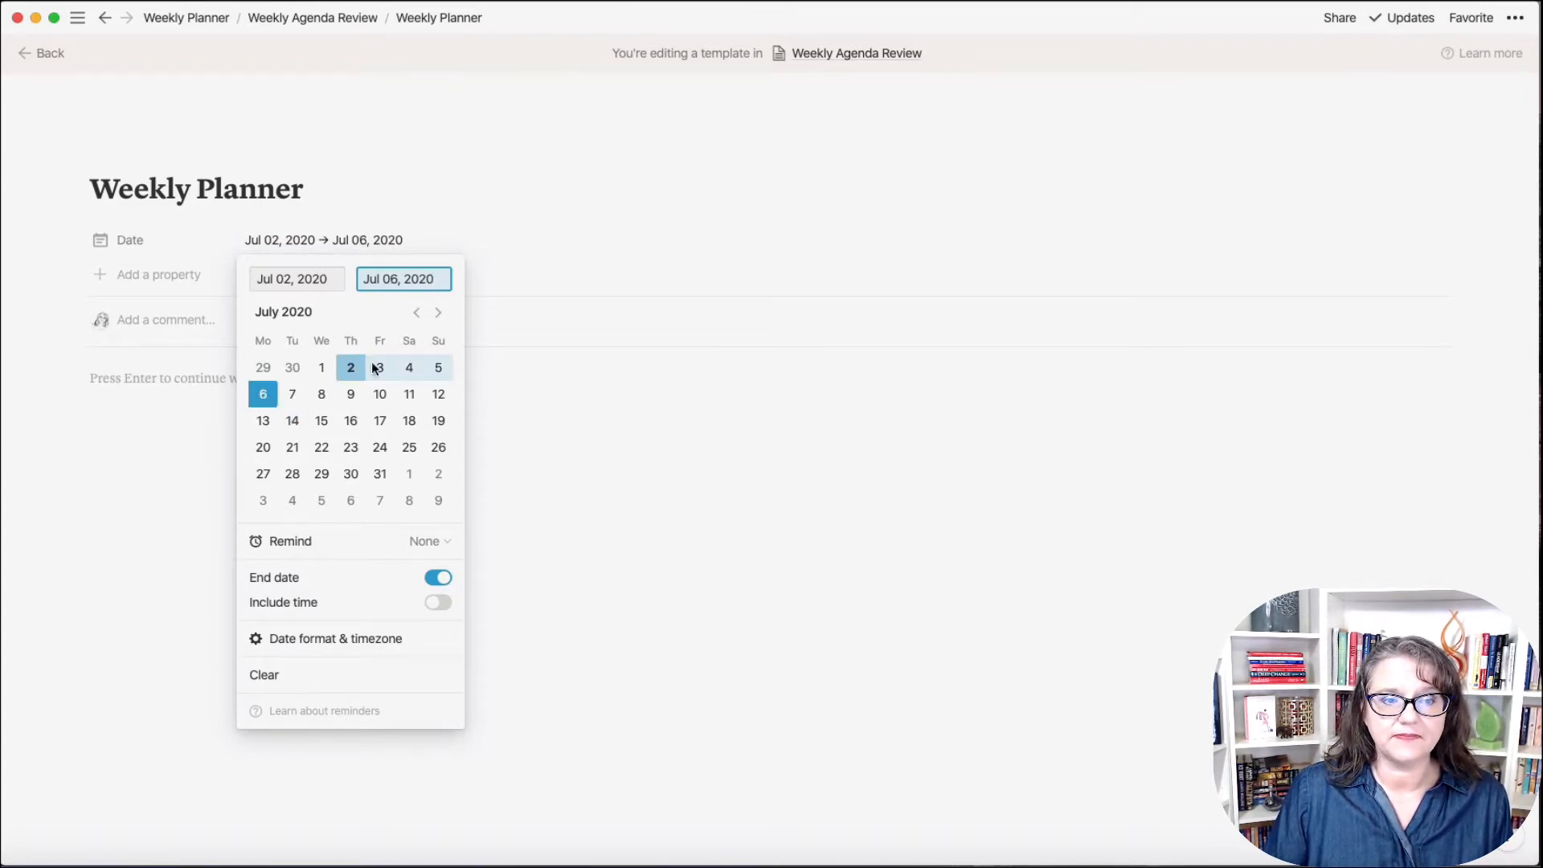
pyautogui.click(436, 396)
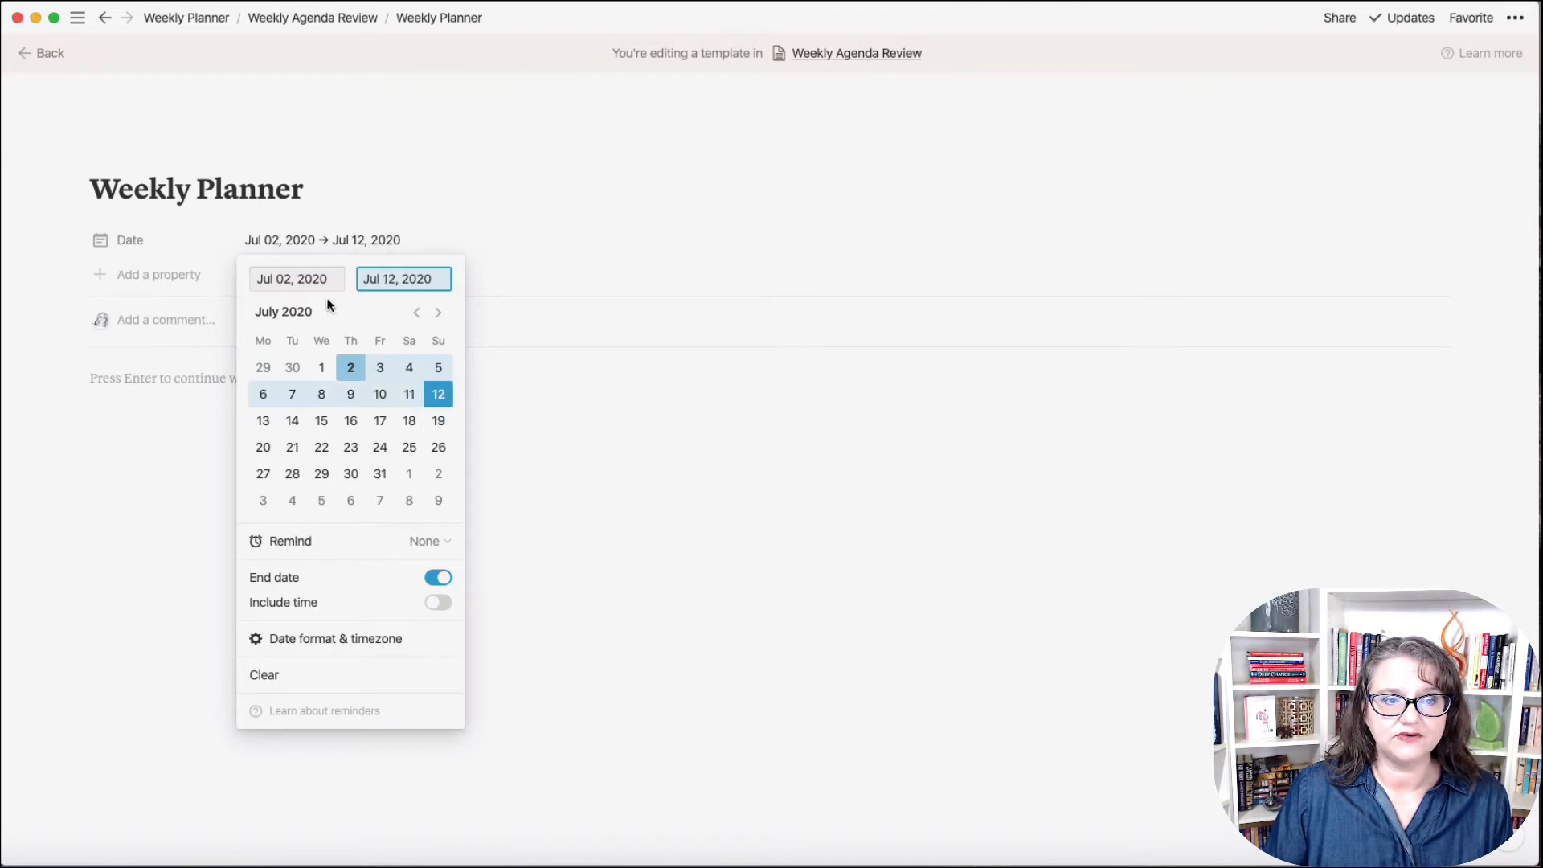
pyautogui.click(309, 278)
pyautogui.click(263, 396)
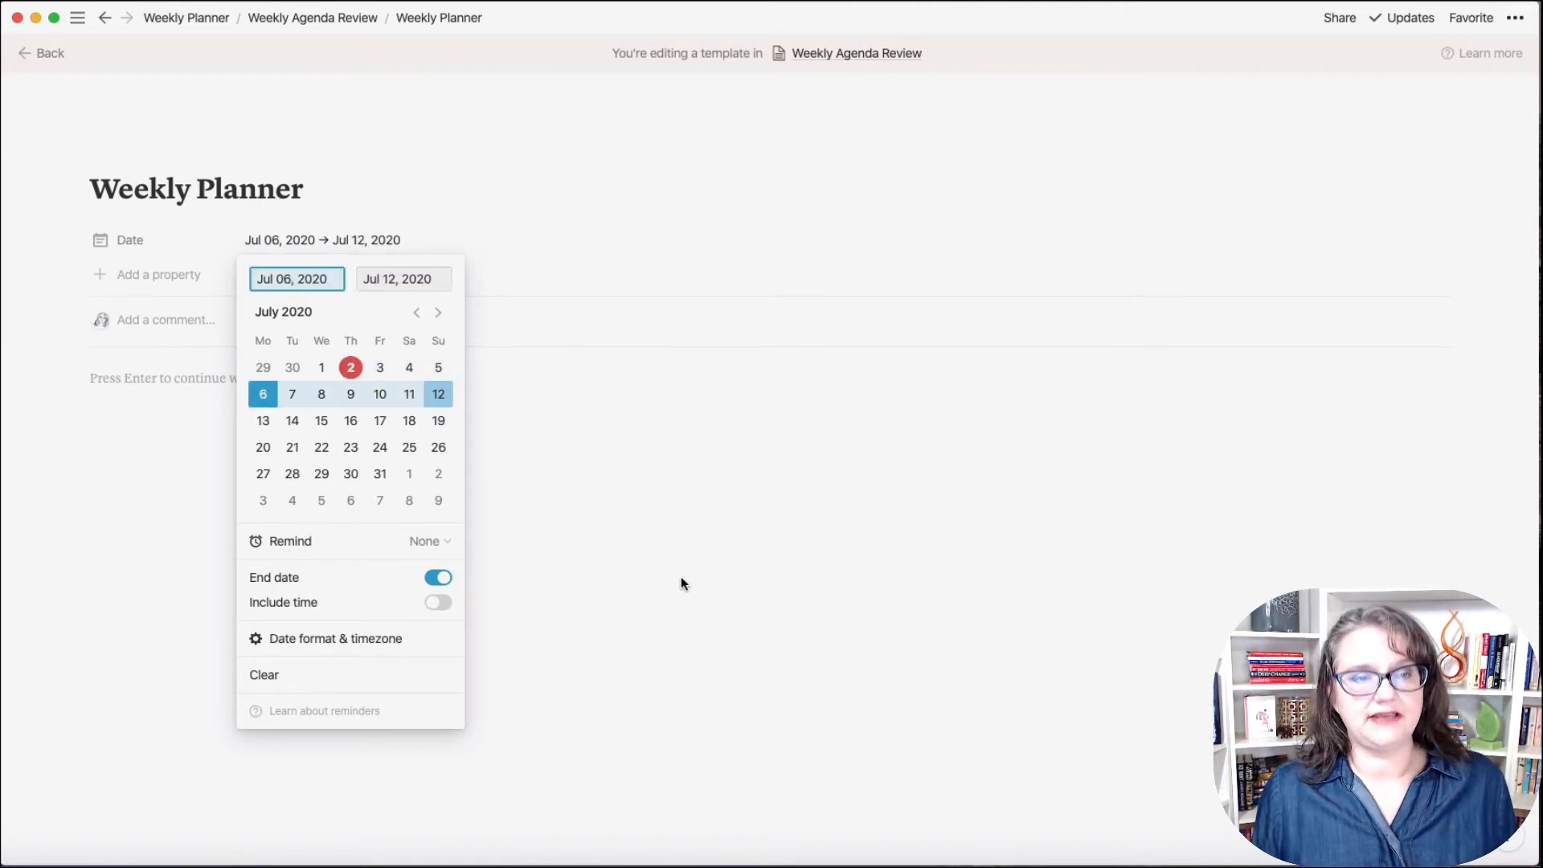
pyautogui.click(682, 580)
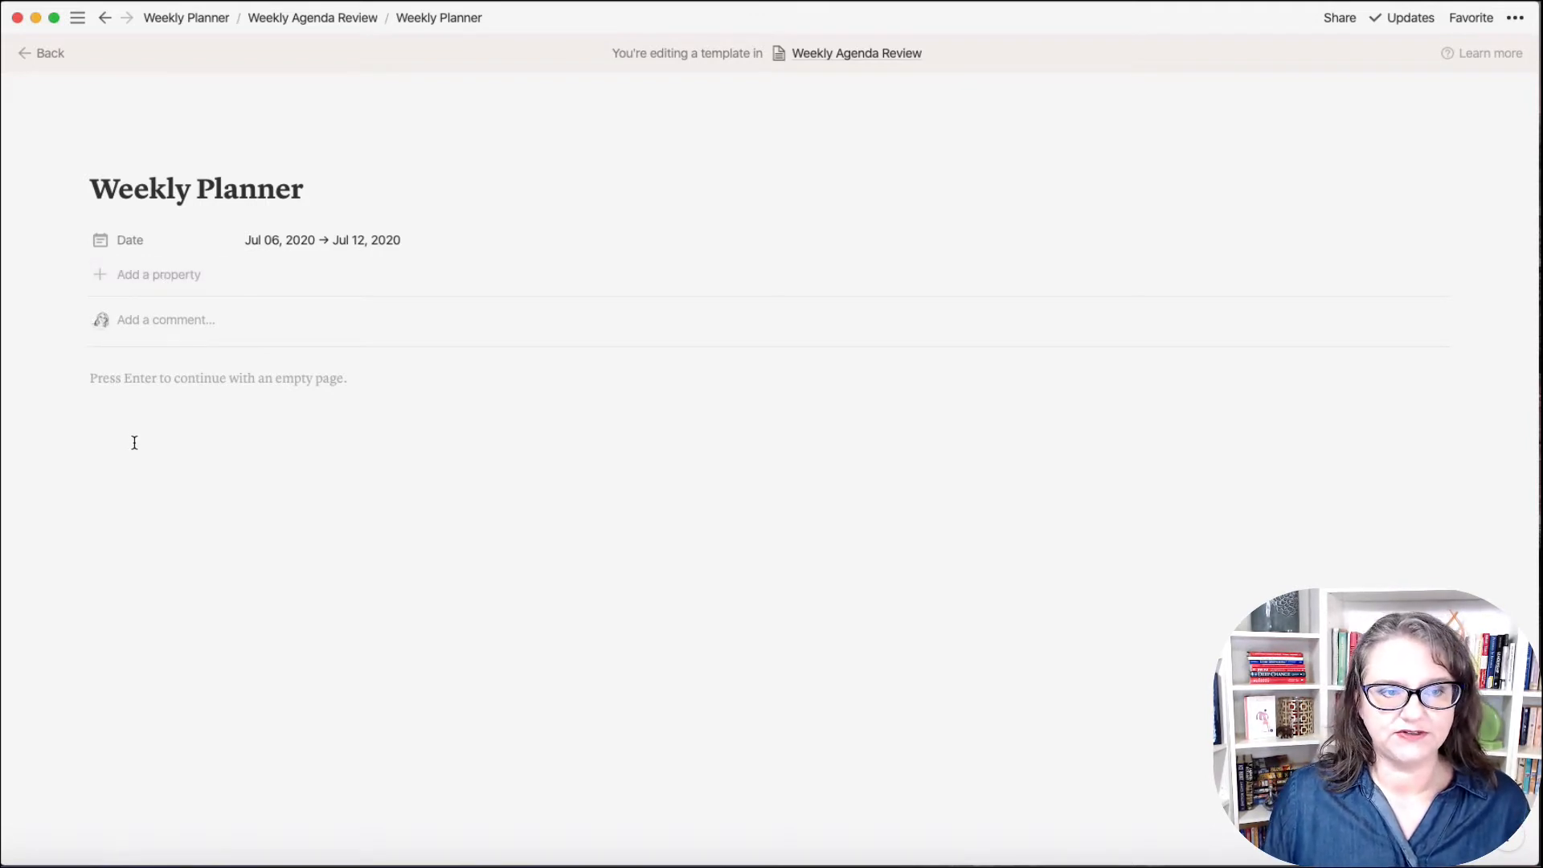
pyautogui.click(117, 410)
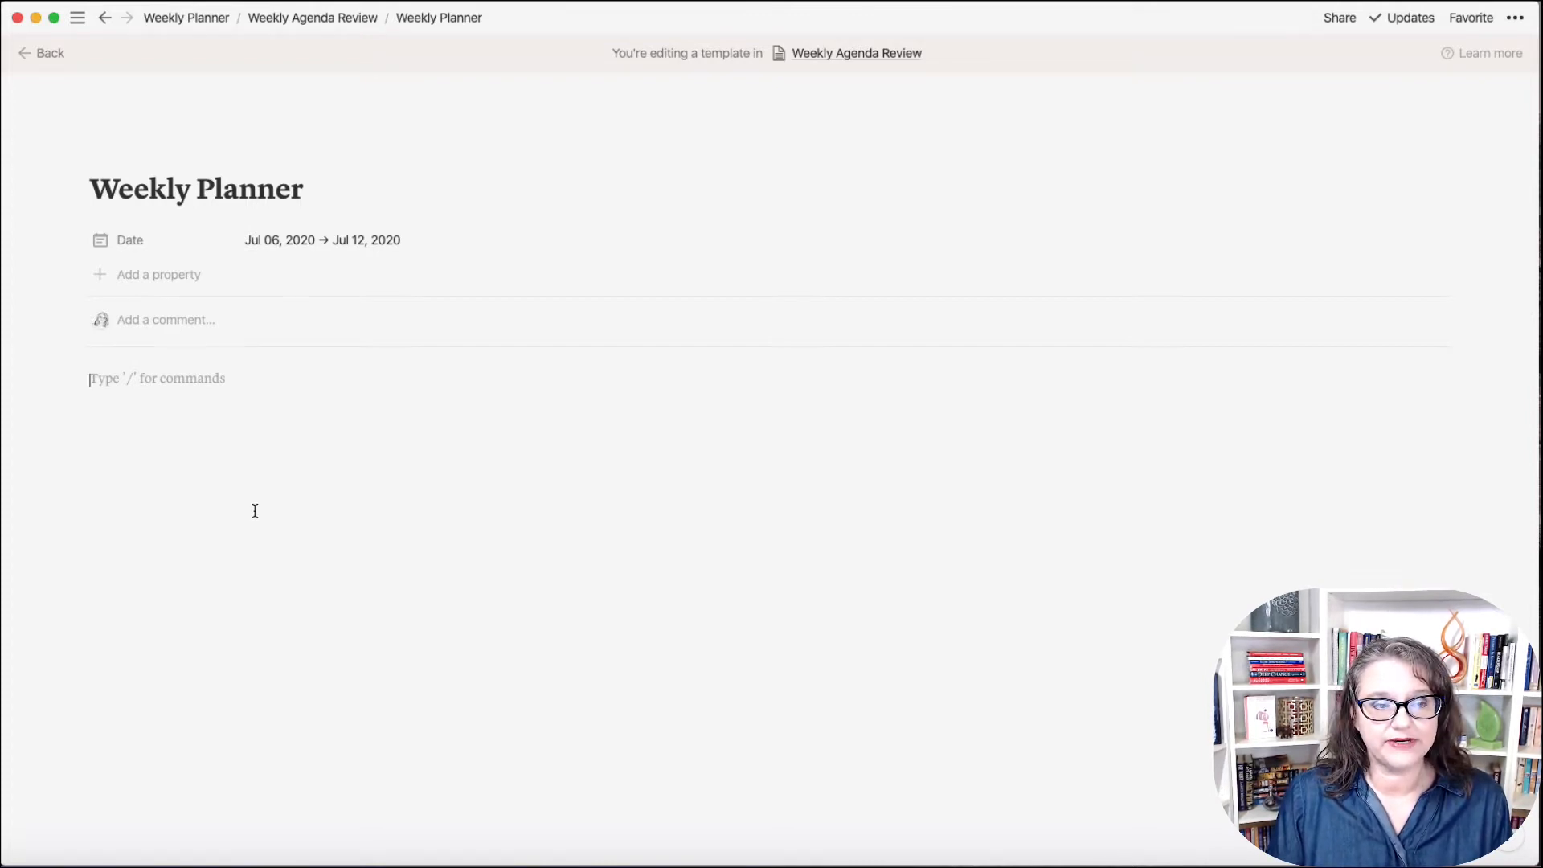
# Step: Add two divider lines under the Date property and place the caret in the empty block between them
pyautogui.write('---')
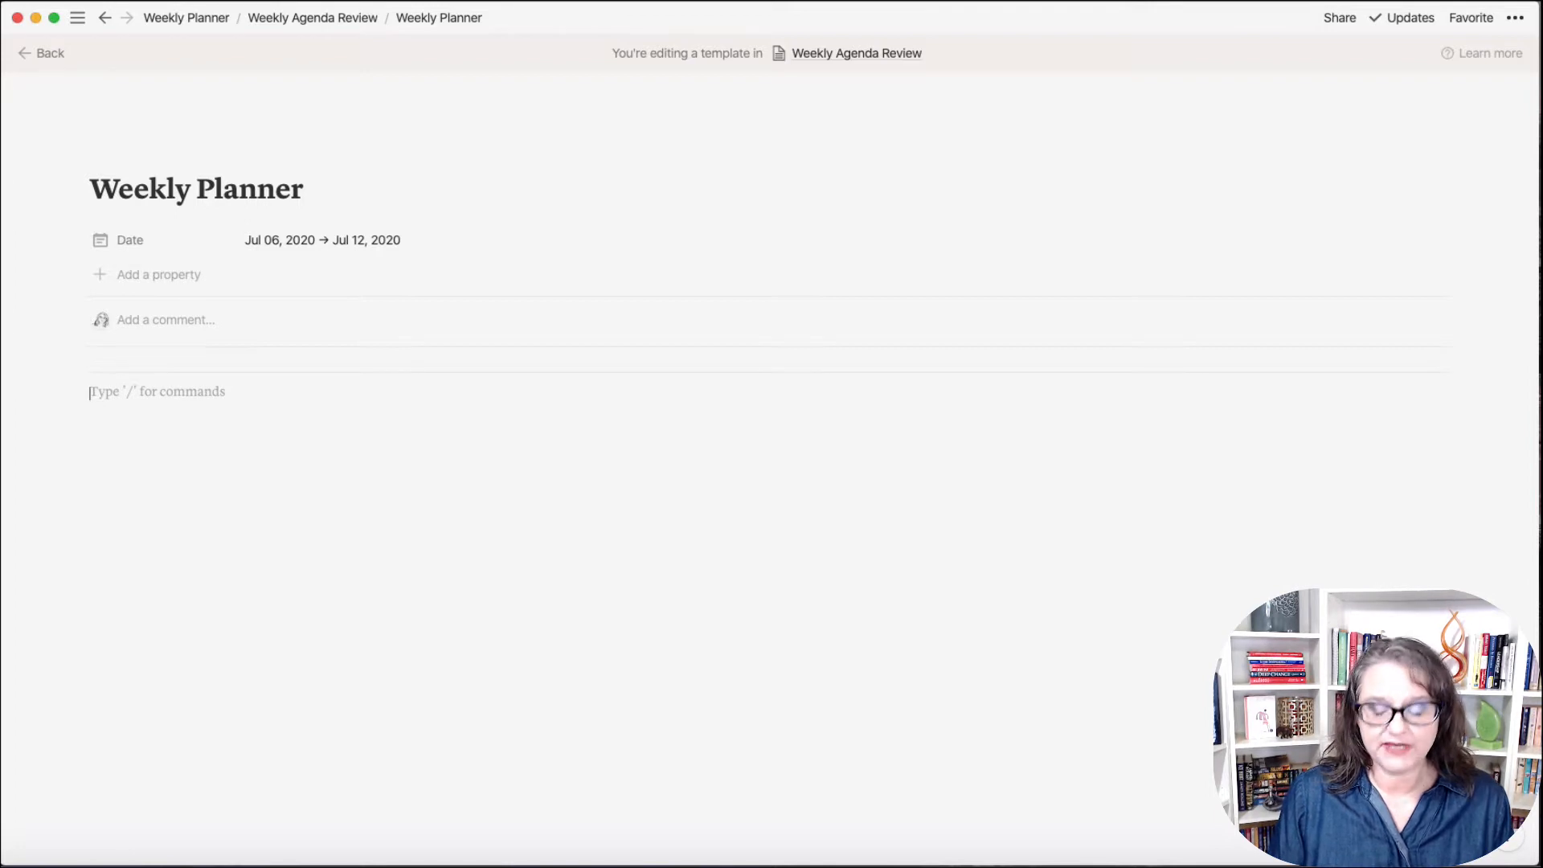
pyautogui.press('Return')
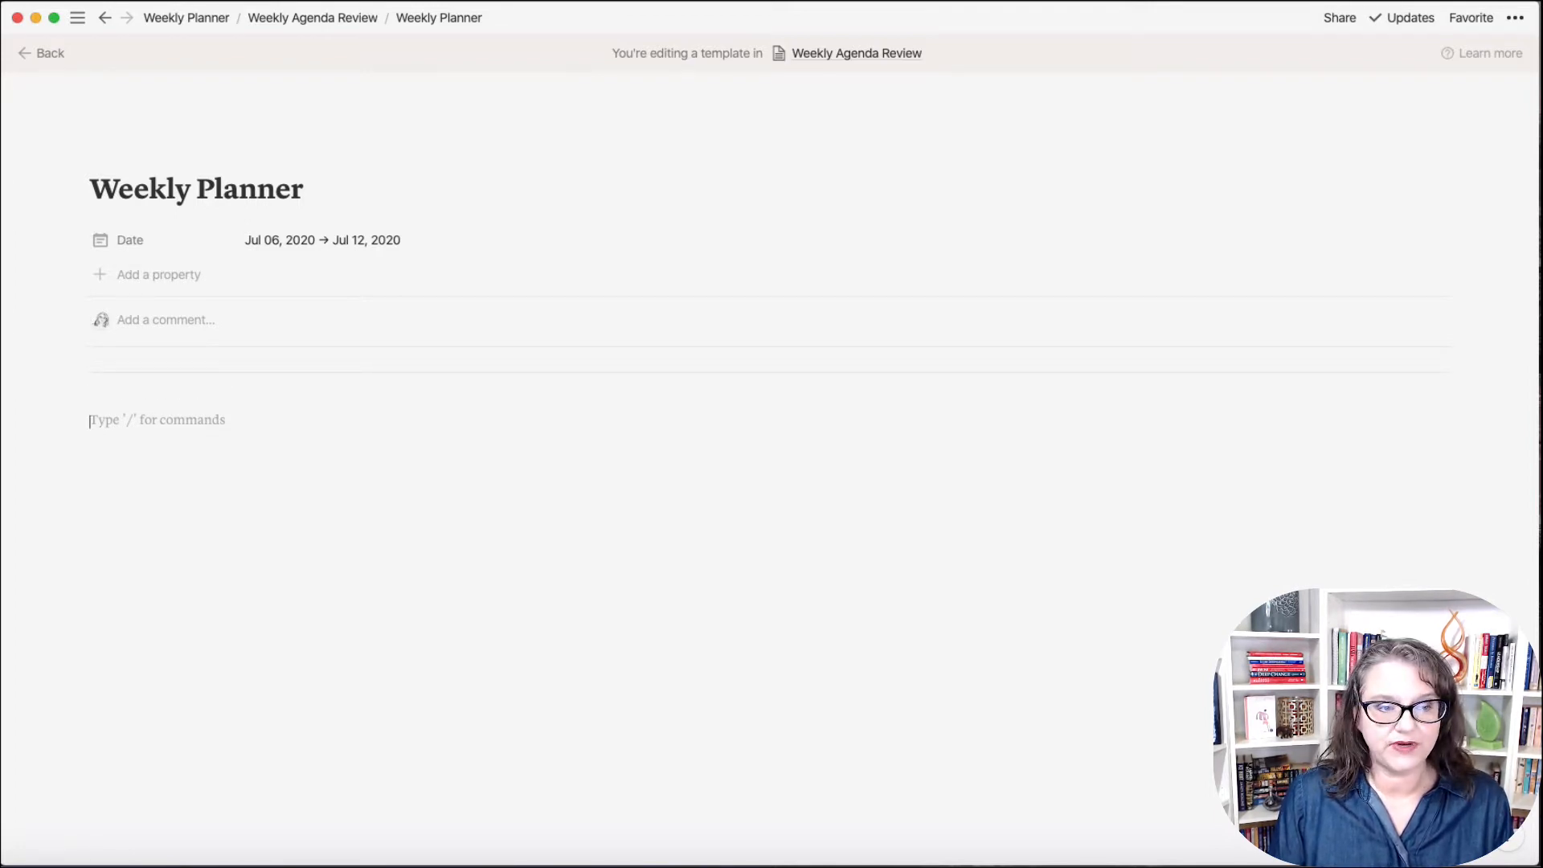
pyautogui.write('-')
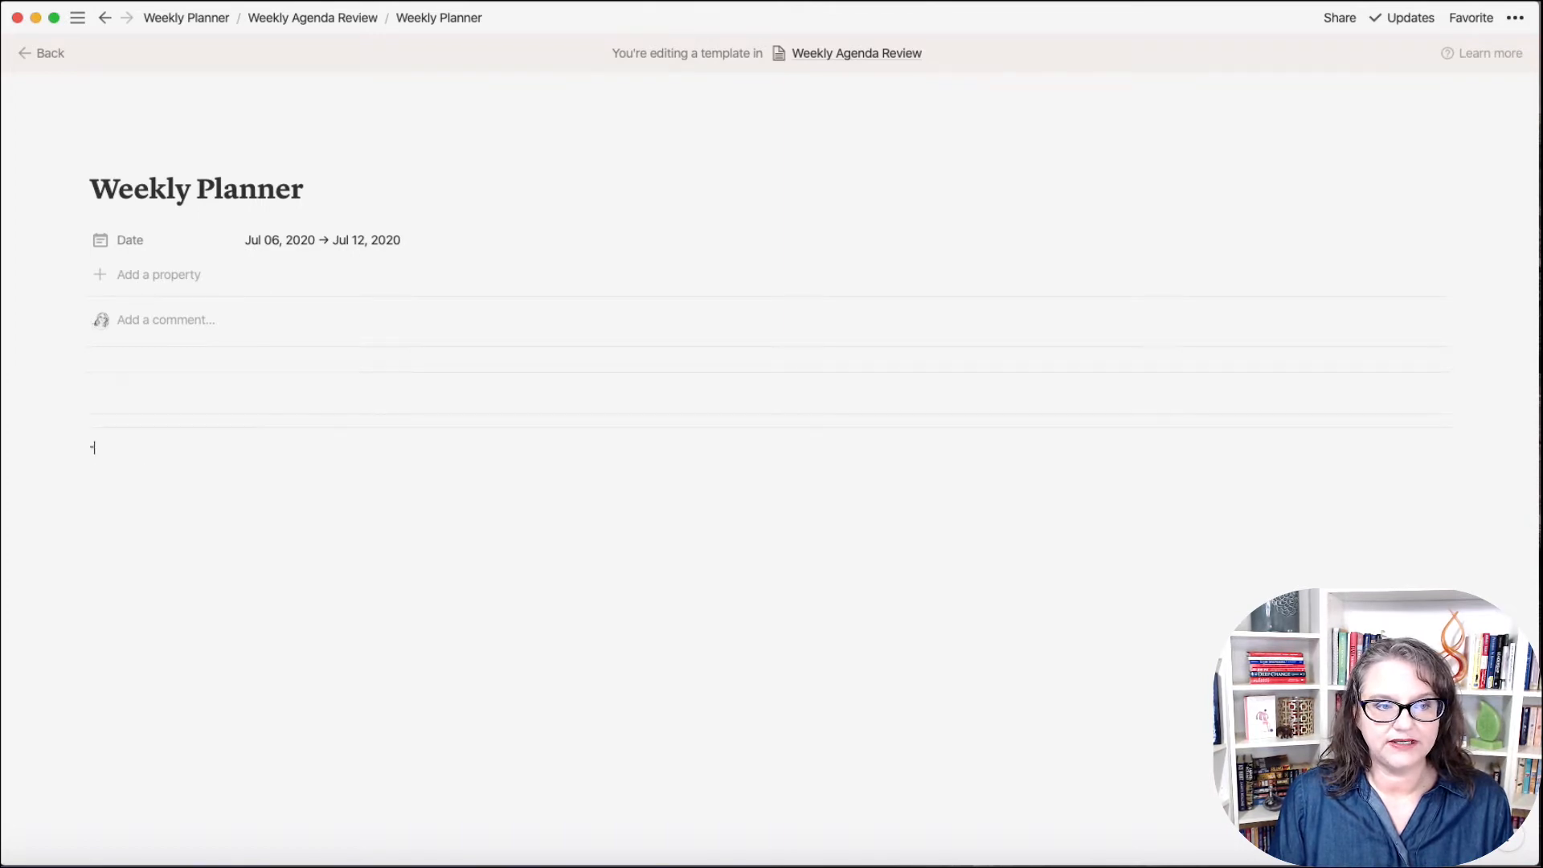
pyautogui.write('--------')
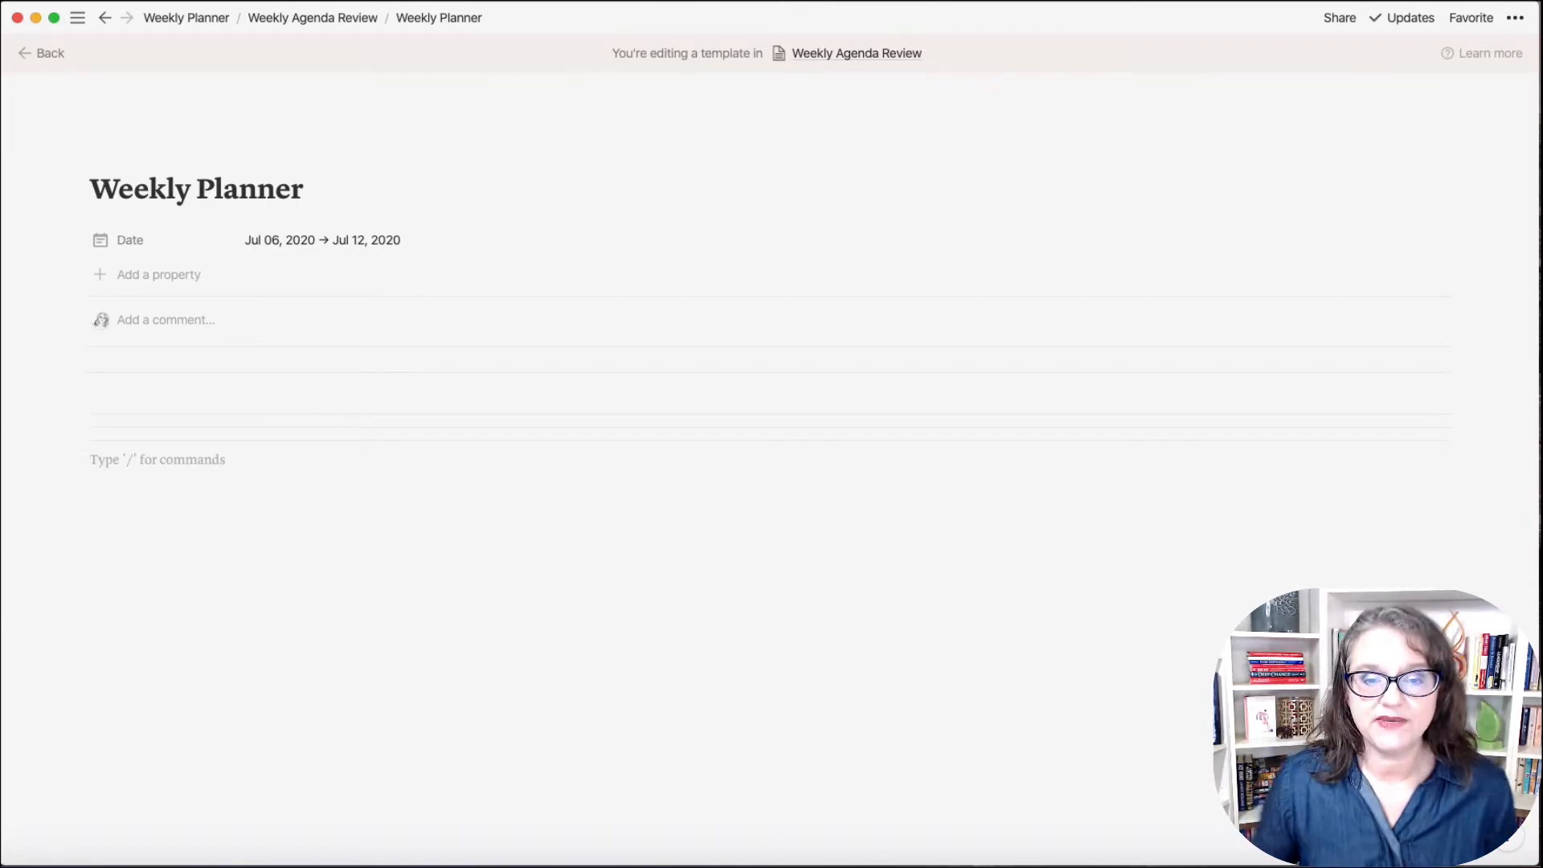
pyautogui.click(163, 391)
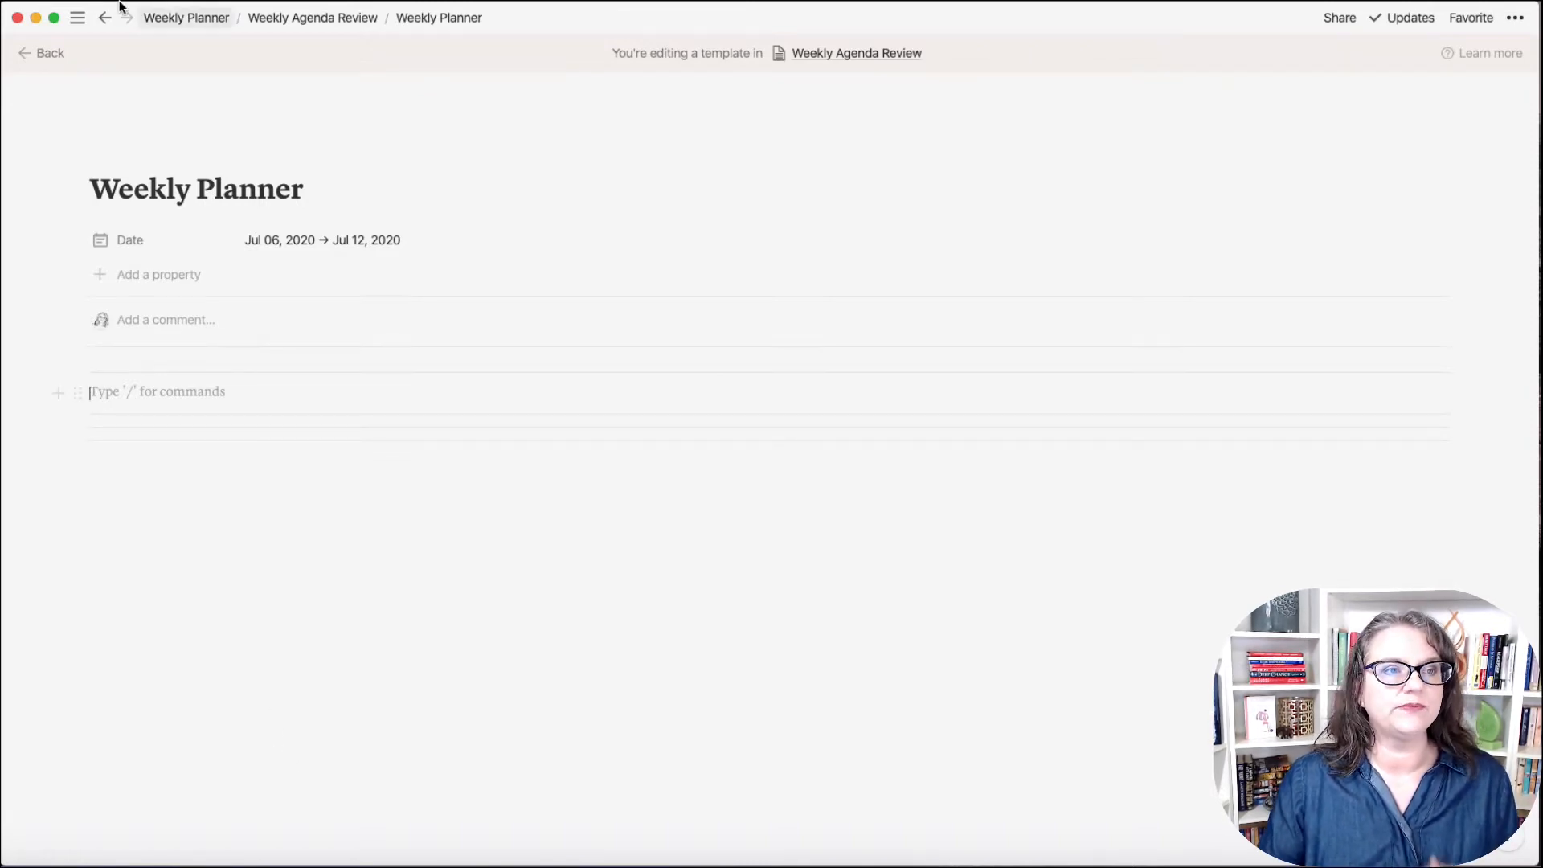
# Step: Switch to the other personal workspace and open the June 29 - July 5 weekly agenda
pyautogui.moveTo(15, 94)
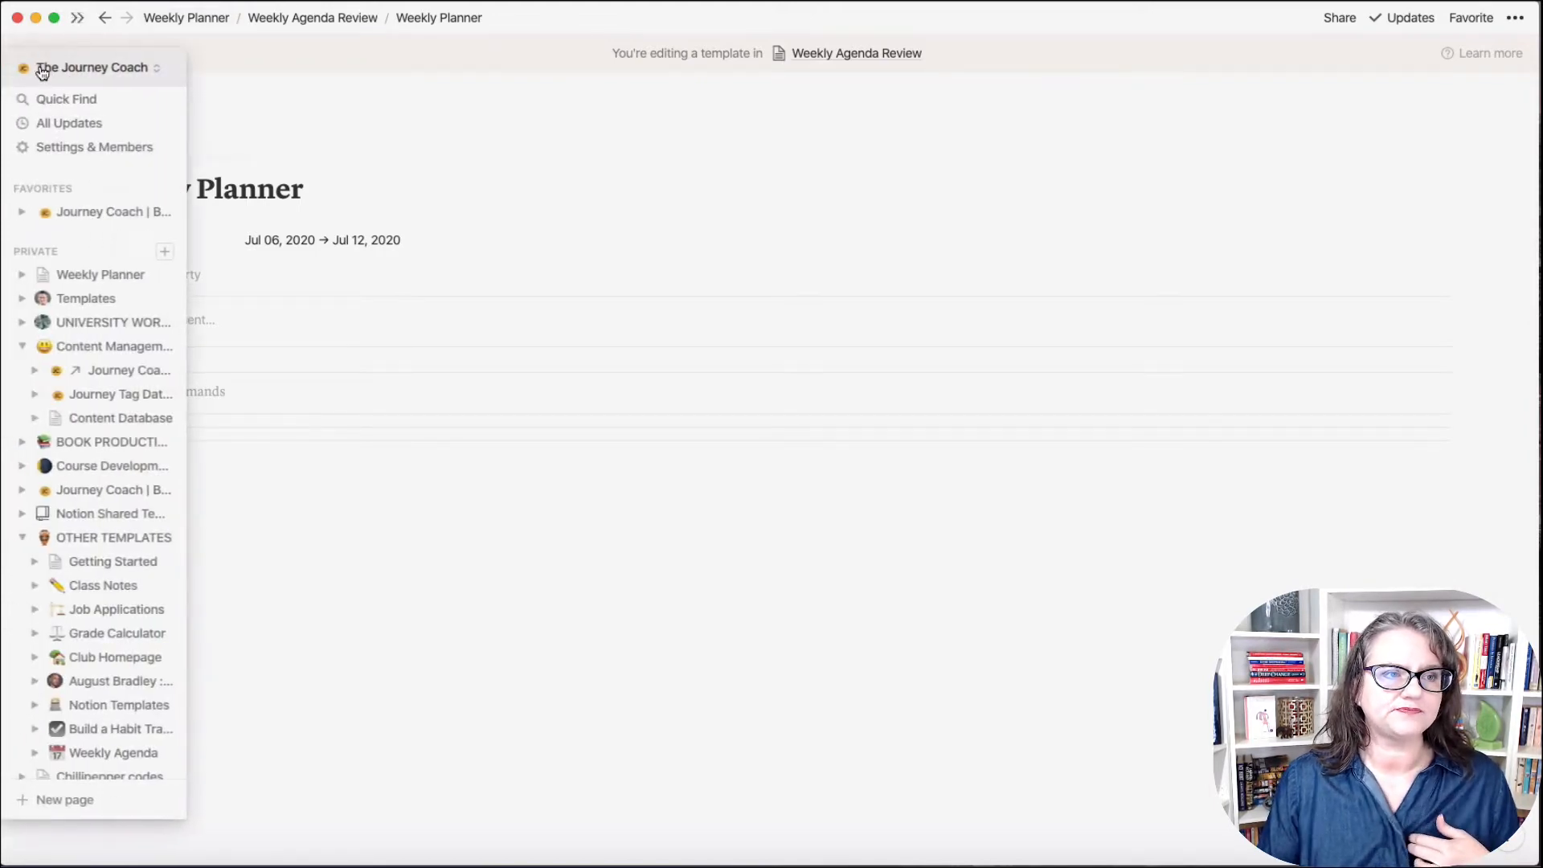
pyautogui.click(42, 66)
pyautogui.click(63, 126)
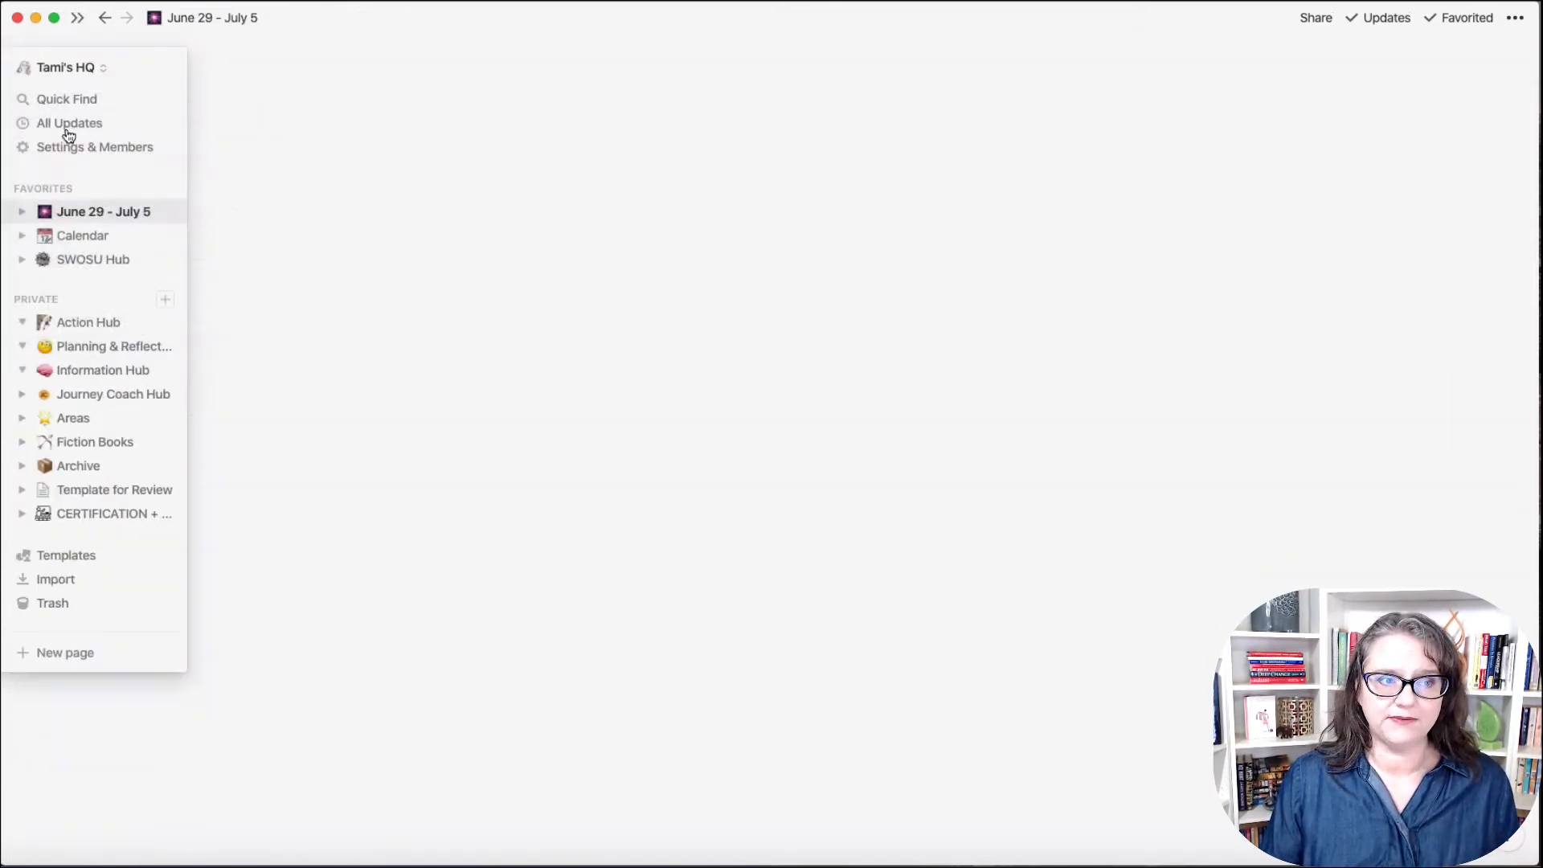
pyautogui.click(73, 214)
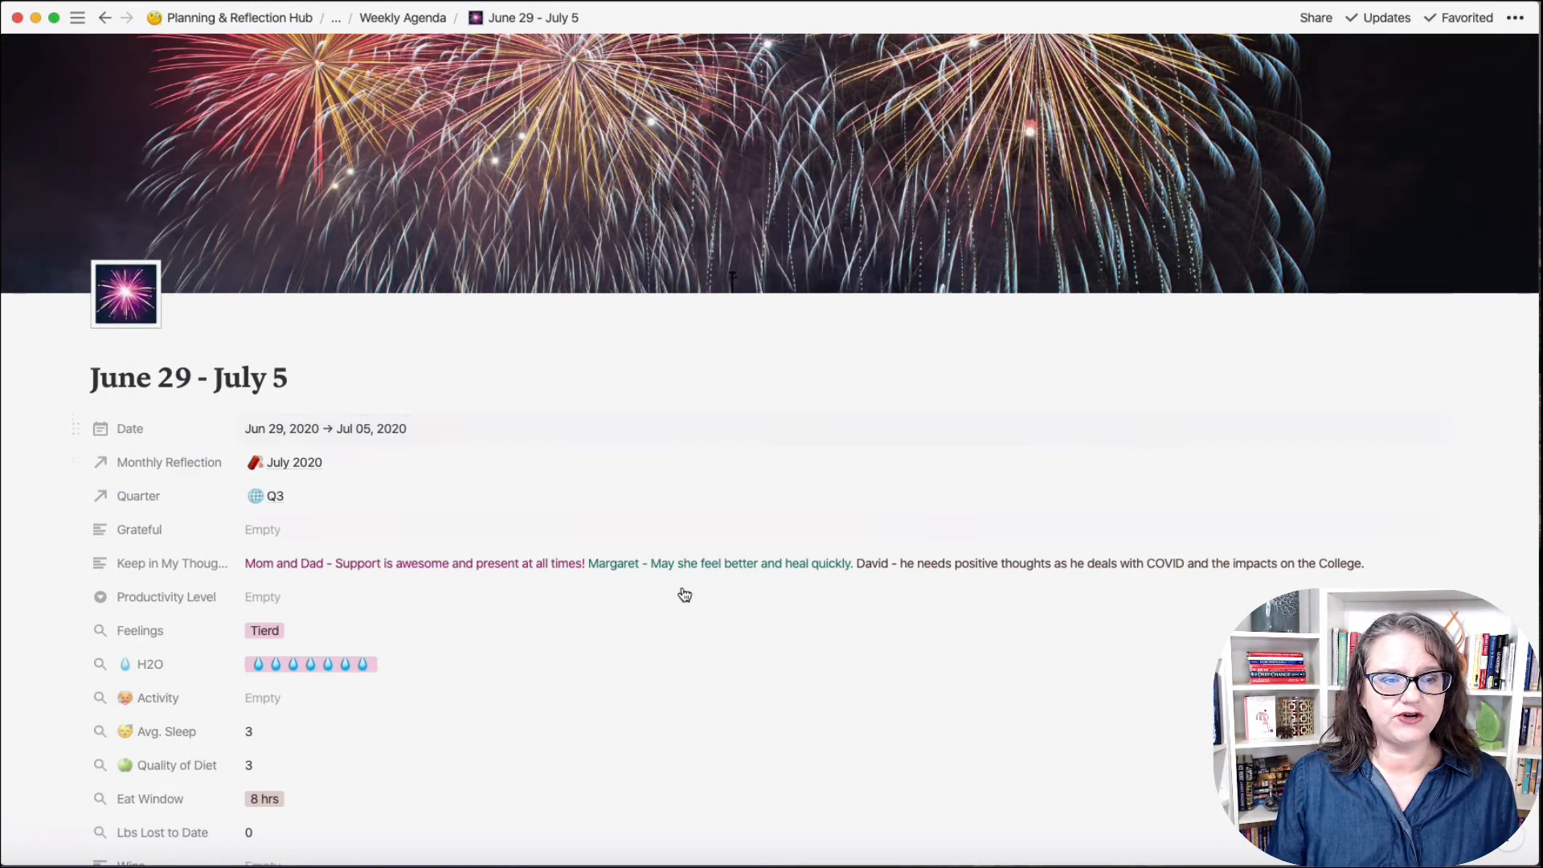
pyautogui.scroll(-12, 676, 586)
pyautogui.scroll(-2, 676, 586)
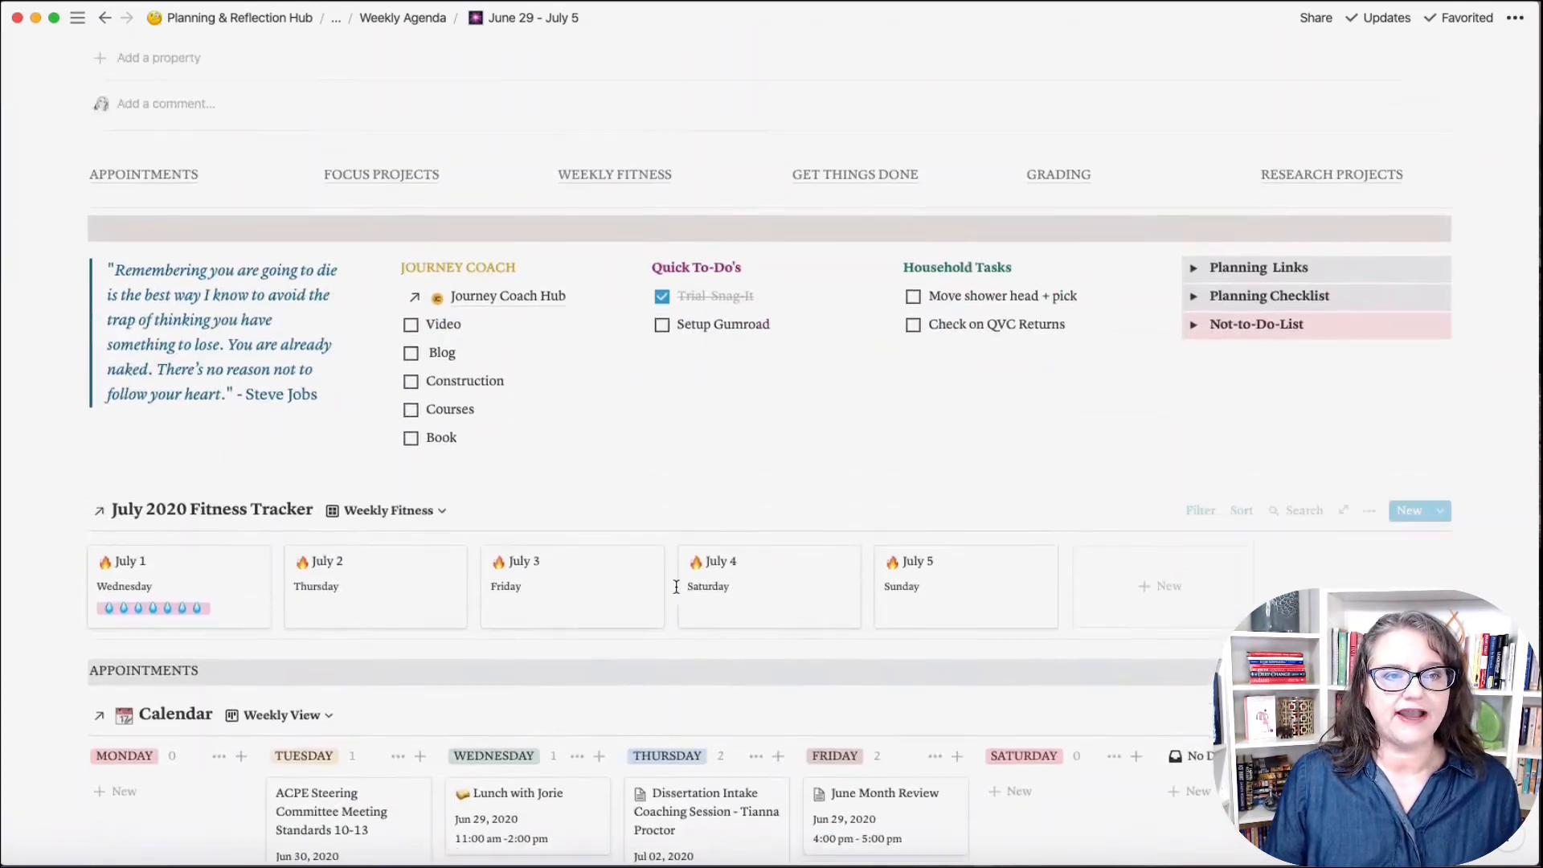
pyautogui.scroll(2, 676, 586)
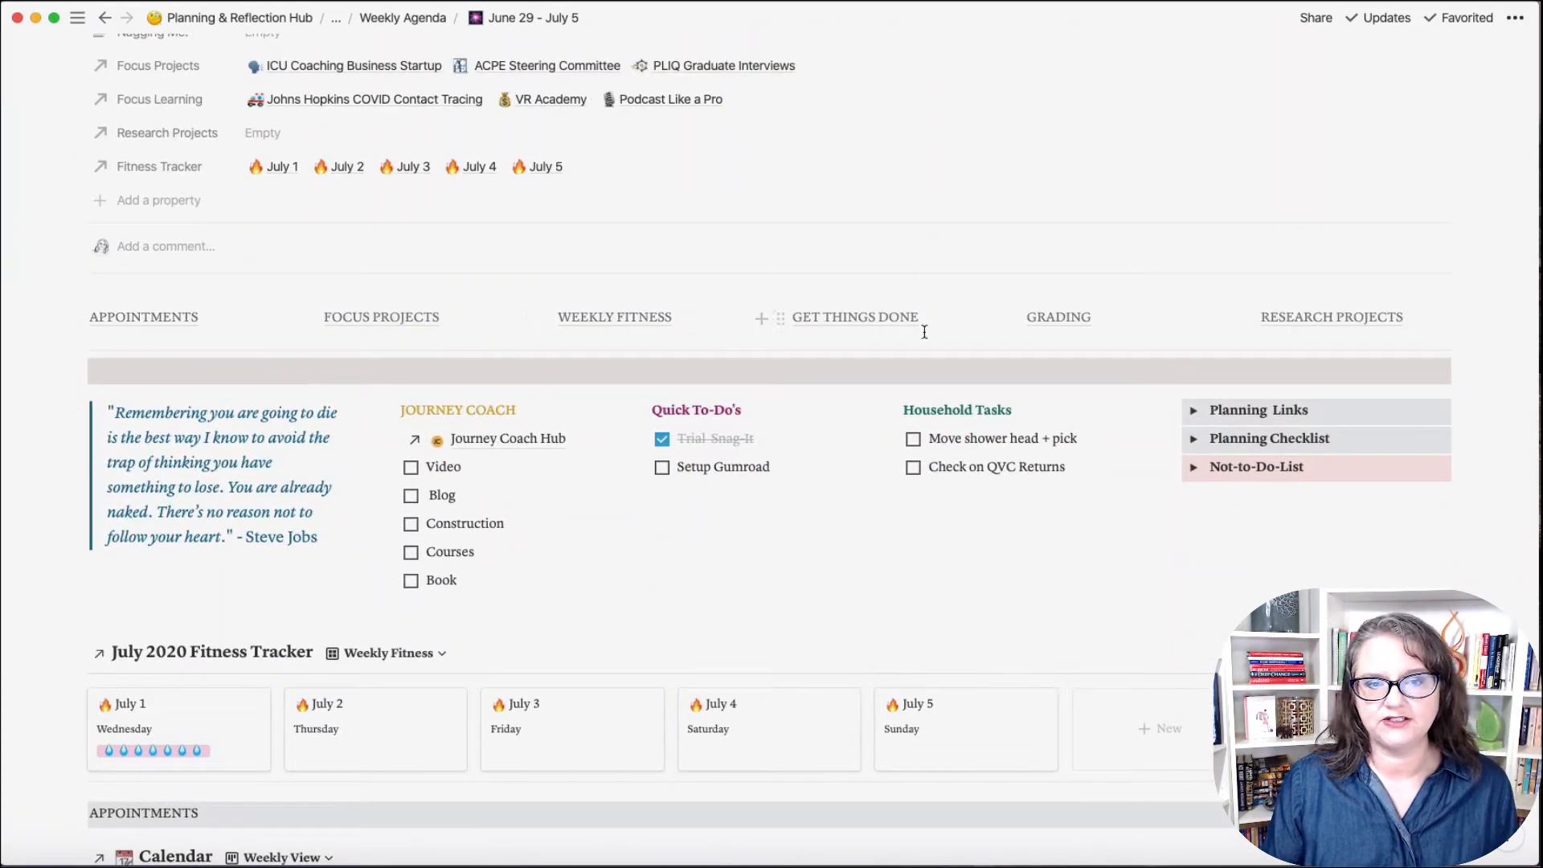
# Step: Jump to the agenda's GRADING section and back, and glance at the July 2020 Fitness Tracker page
pyautogui.click(1060, 318)
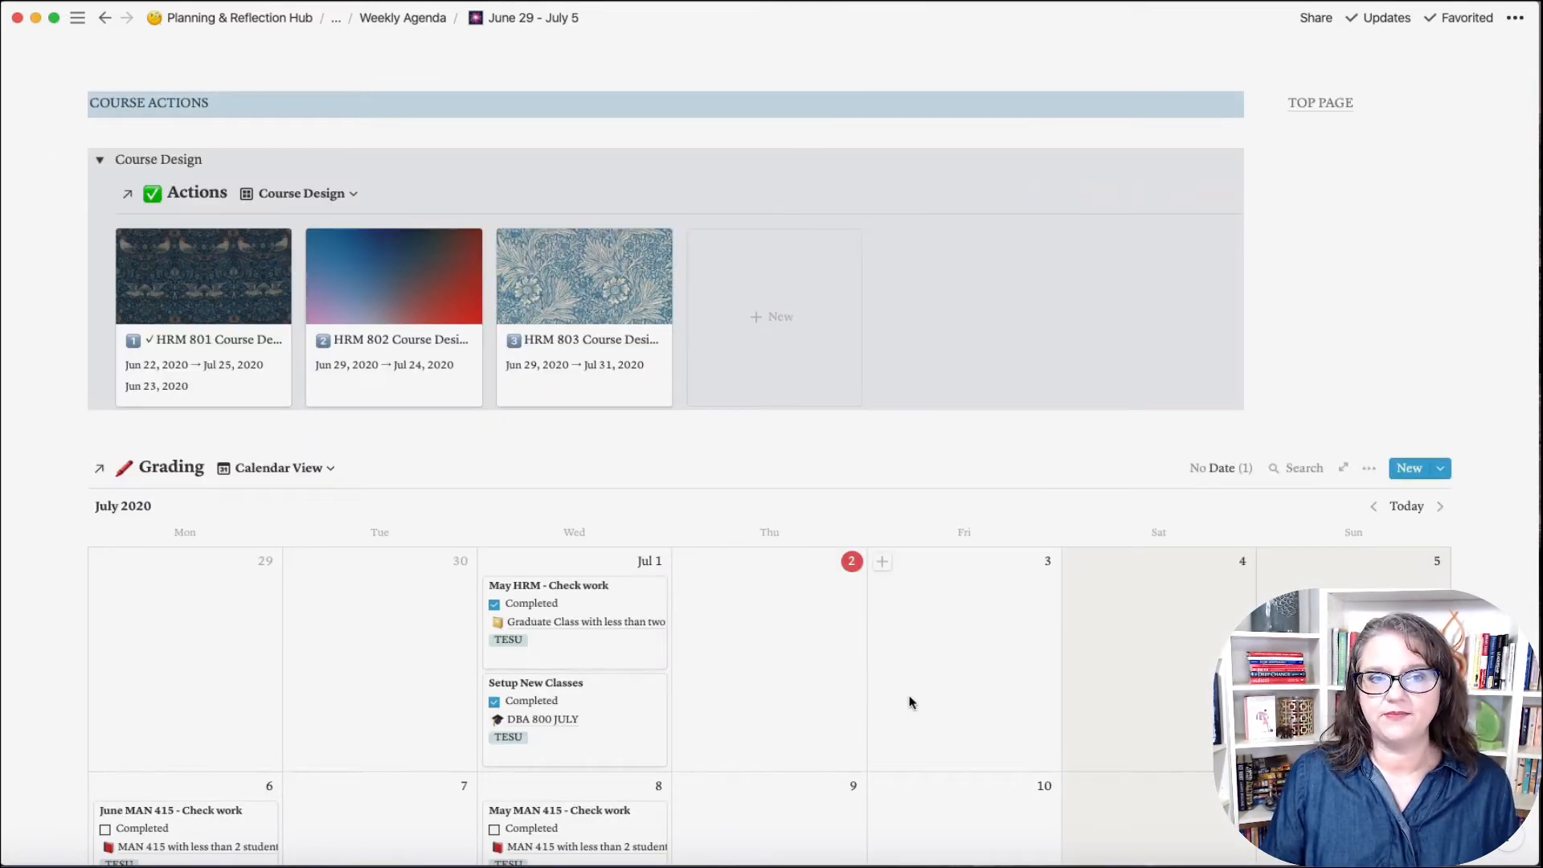
pyautogui.click(1315, 104)
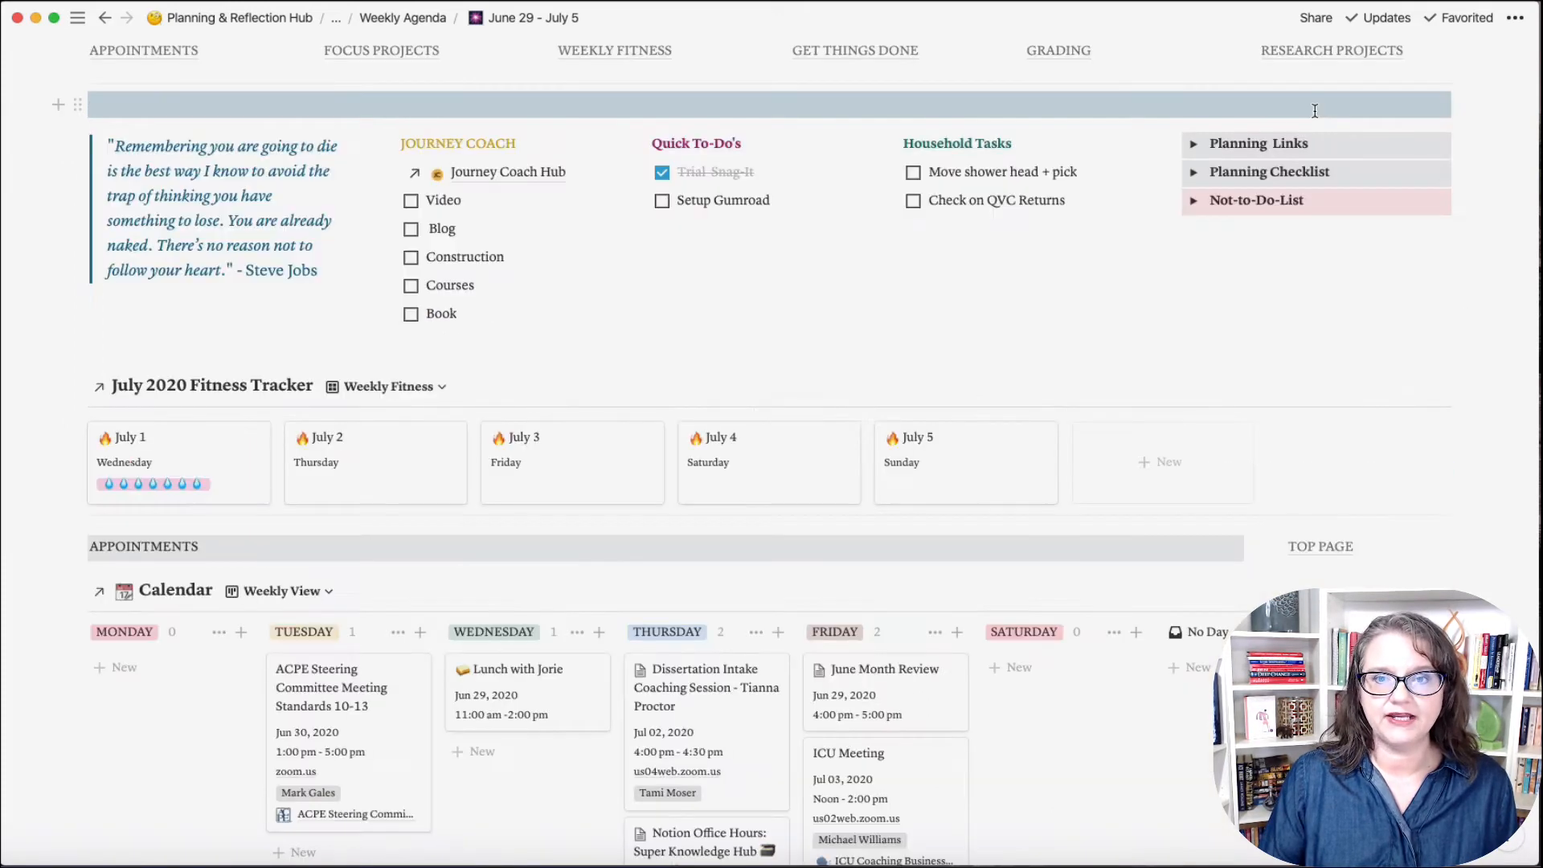
pyautogui.click(602, 63)
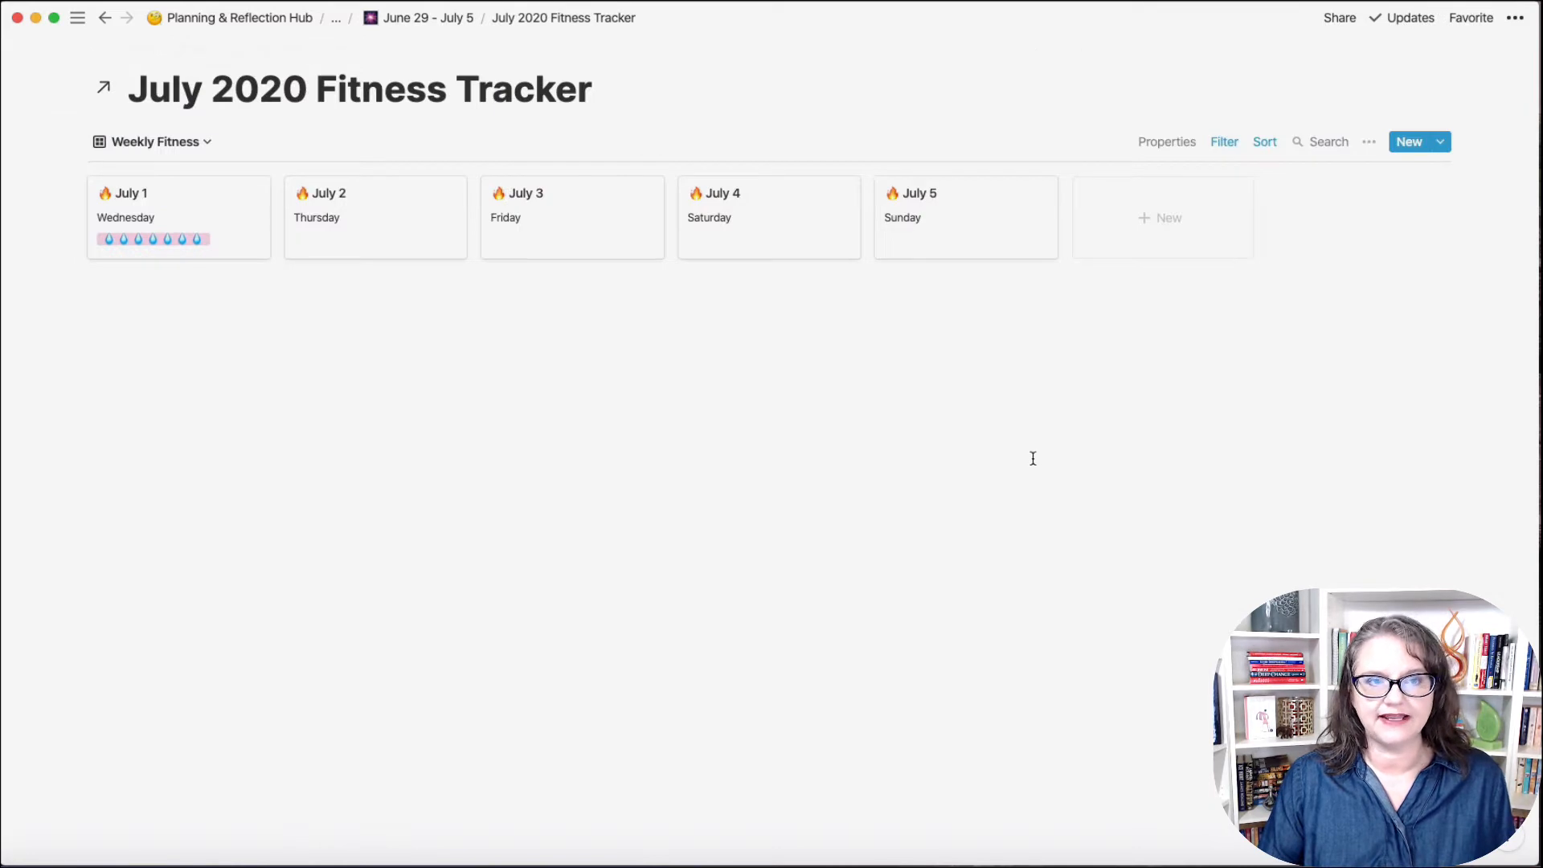
pyautogui.click(105, 18)
pyautogui.scroll(5, 721, 399)
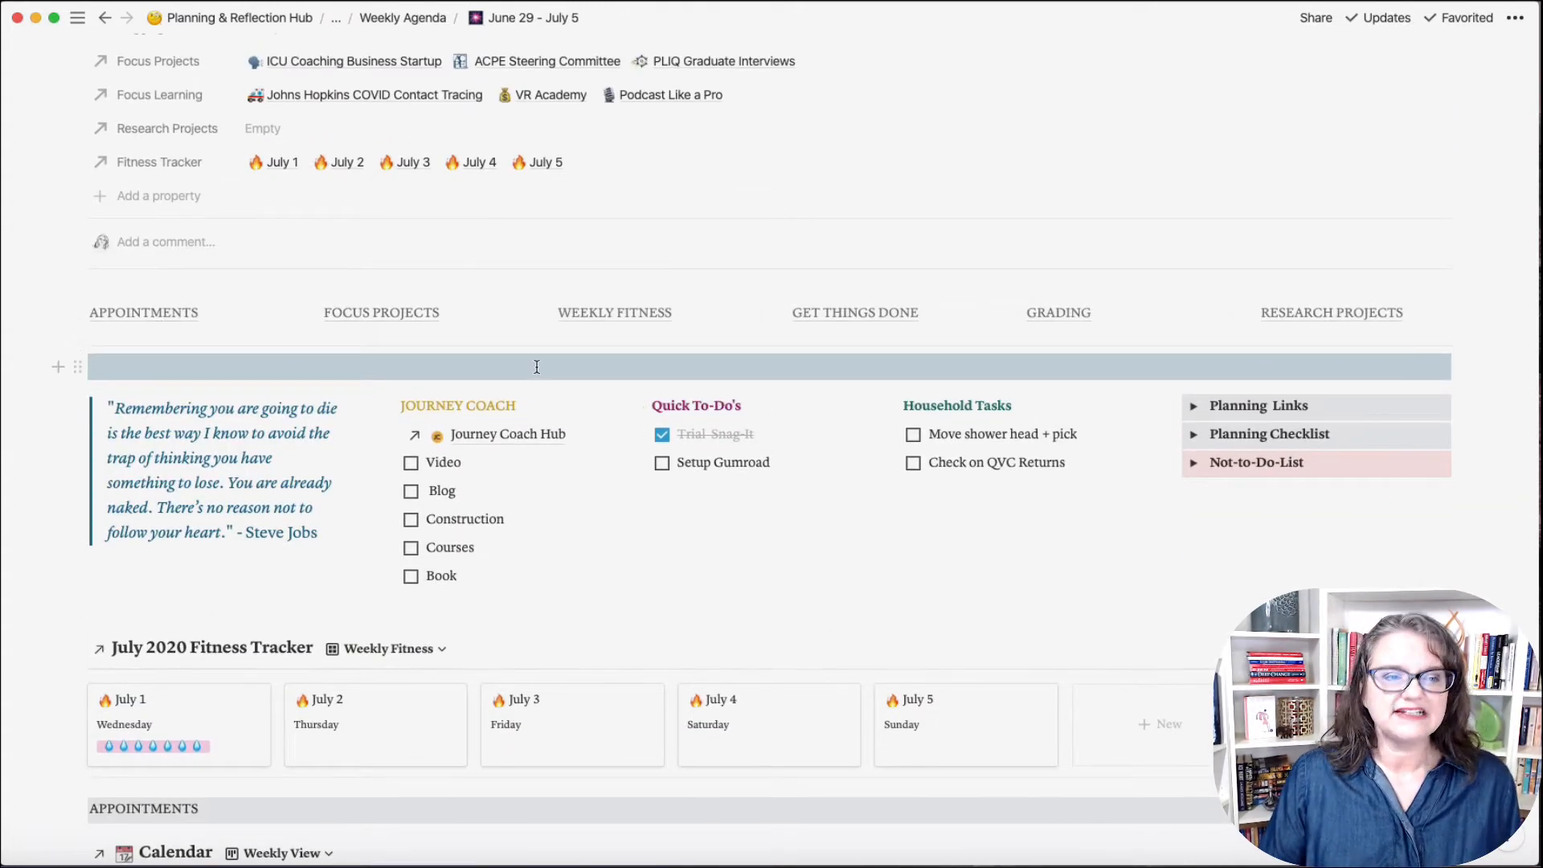
# Step: Switch back to The Journey Coach workspace and open the Weekly Planner page
pyautogui.moveTo(8, 84)
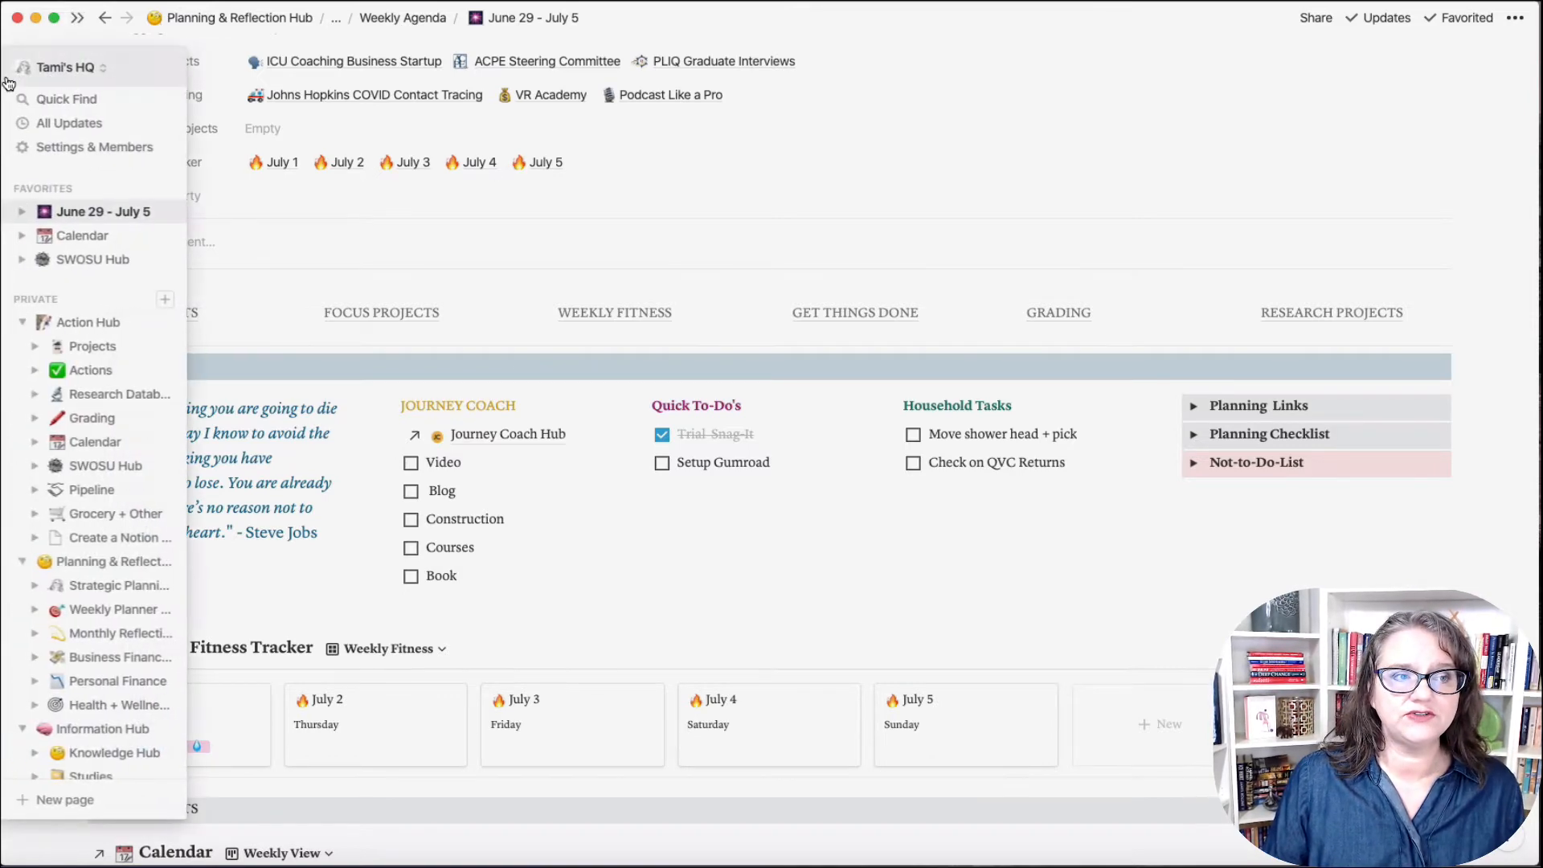
pyautogui.click(73, 69)
pyautogui.click(135, 214)
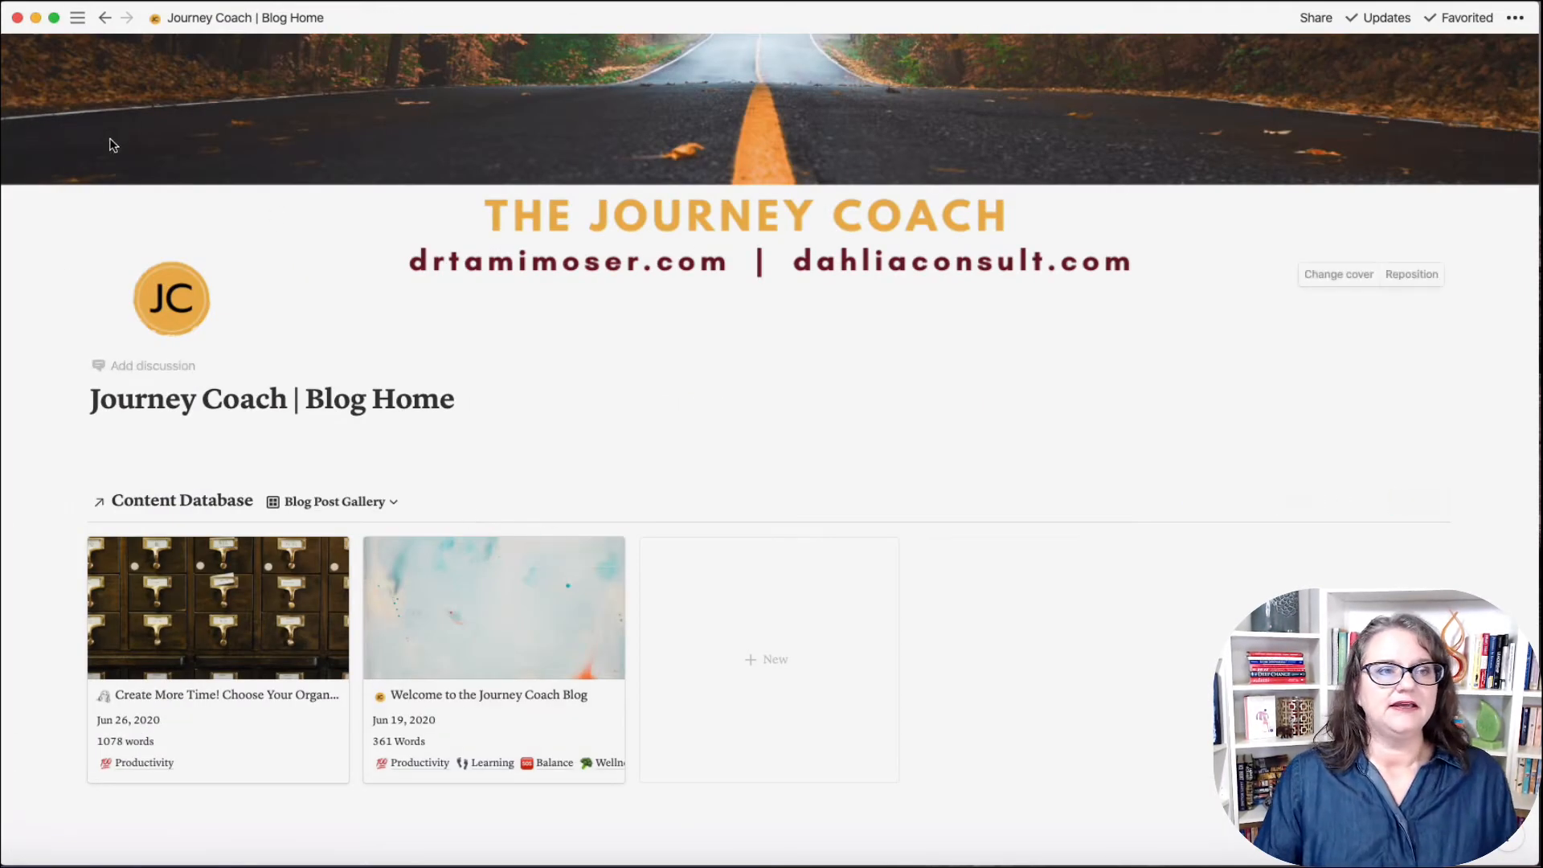
pyautogui.moveTo(77, 17)
pyautogui.click(90, 277)
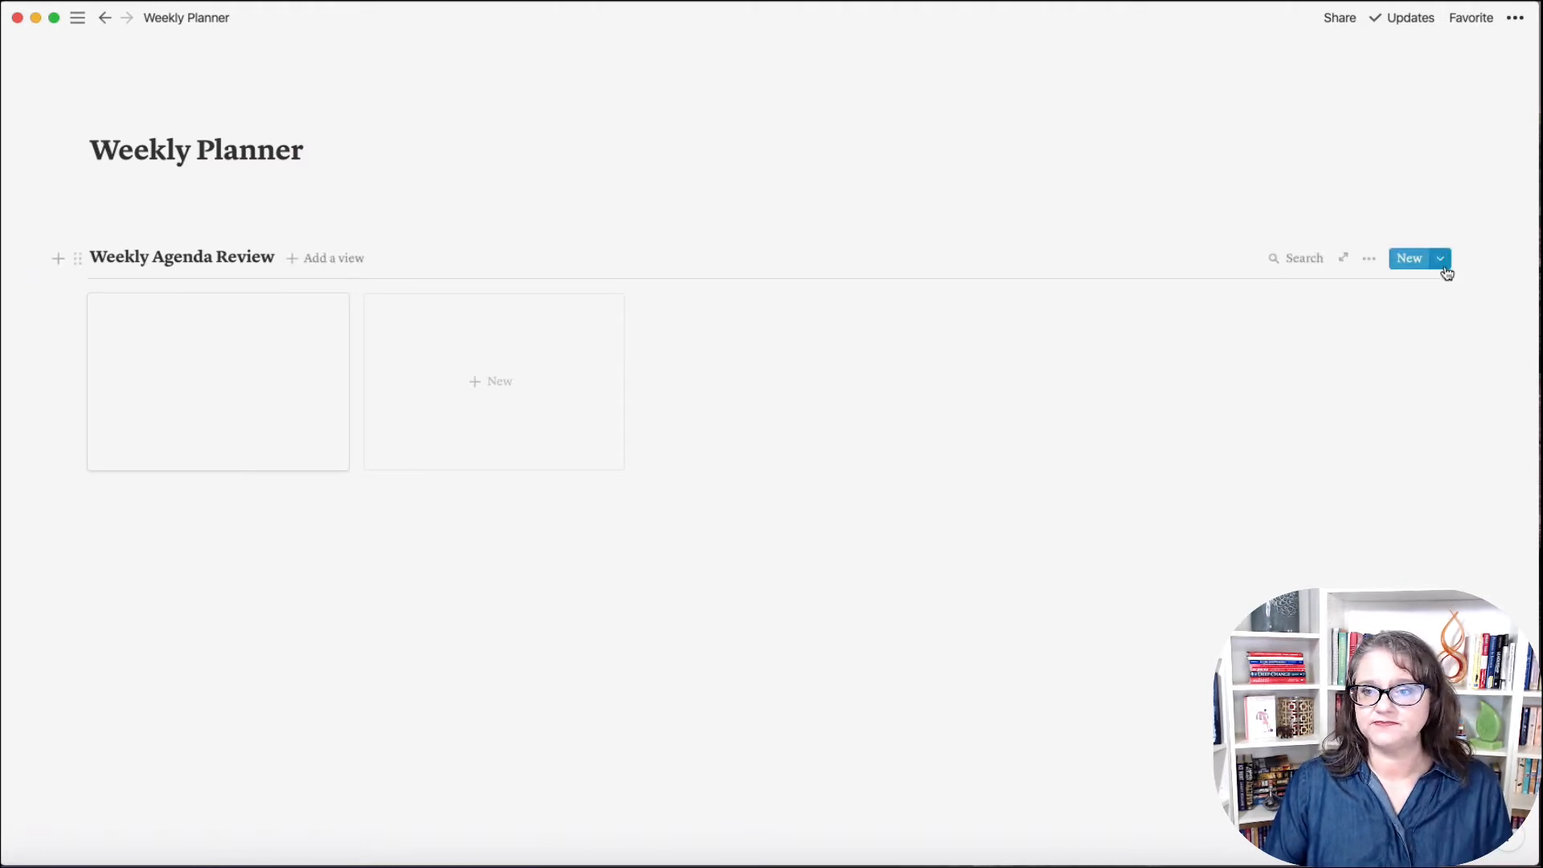
# Step: Edit the Weekly Planner template from the New dropdown and open it as a full page
pyautogui.click(1441, 260)
pyautogui.click(1510, 326)
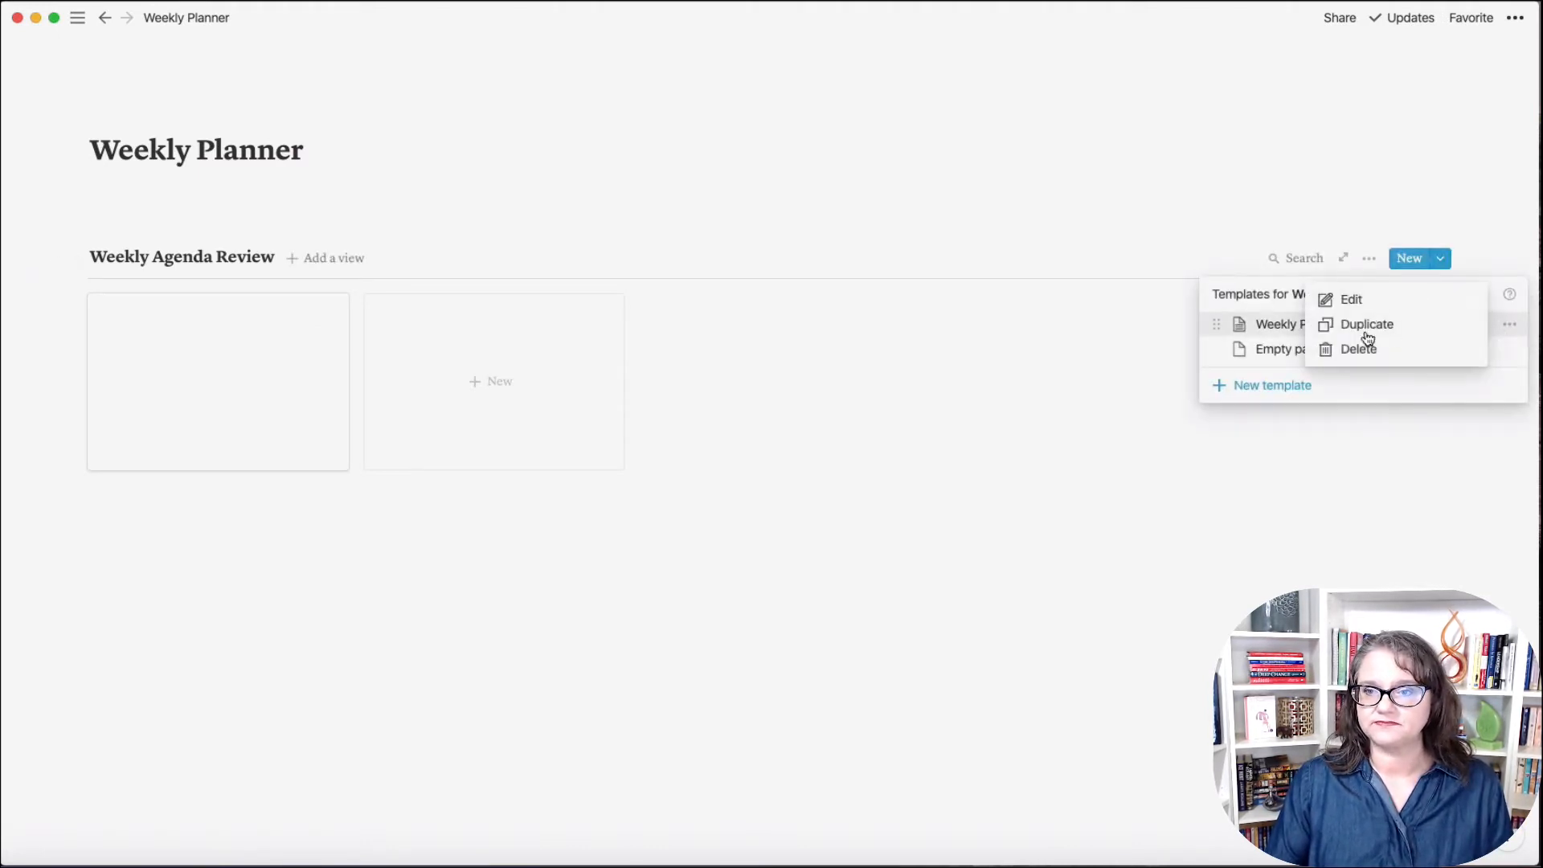
pyautogui.click(1379, 462)
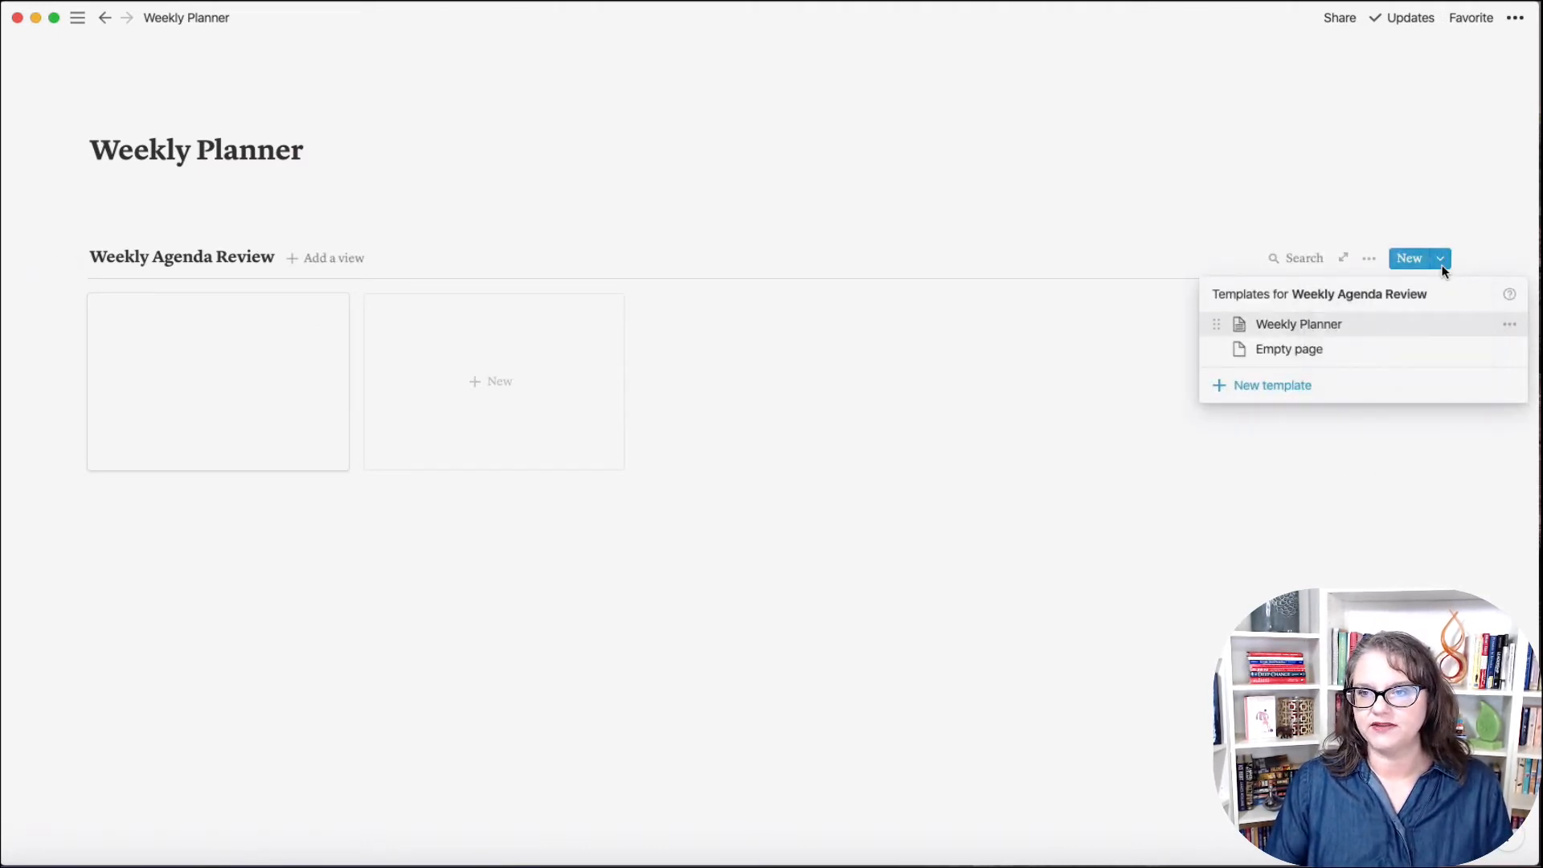
pyautogui.click(1445, 271)
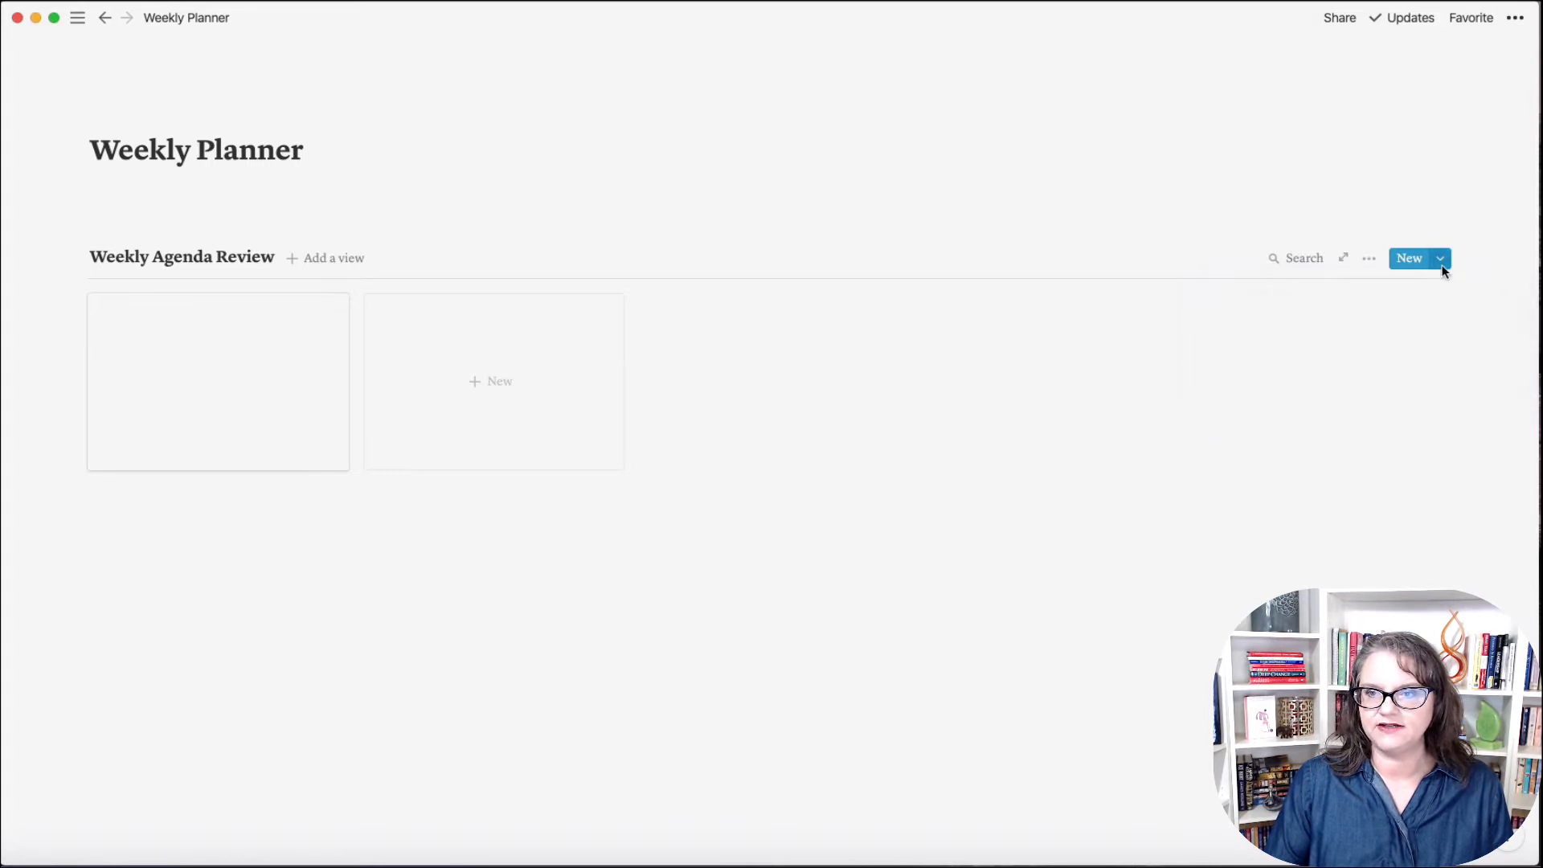
pyautogui.click(1443, 268)
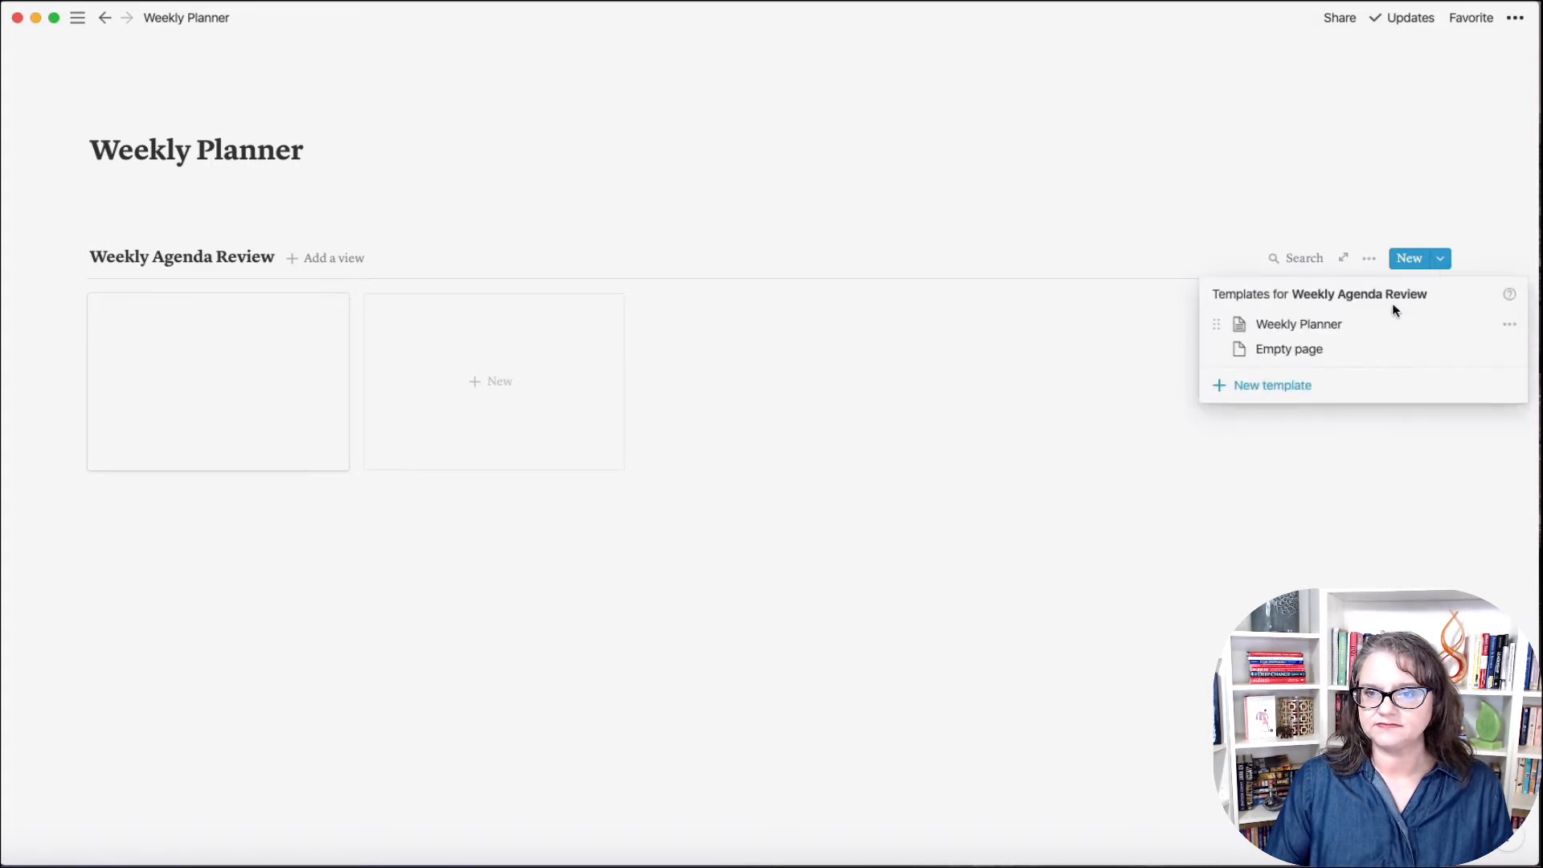
pyautogui.click(1509, 335)
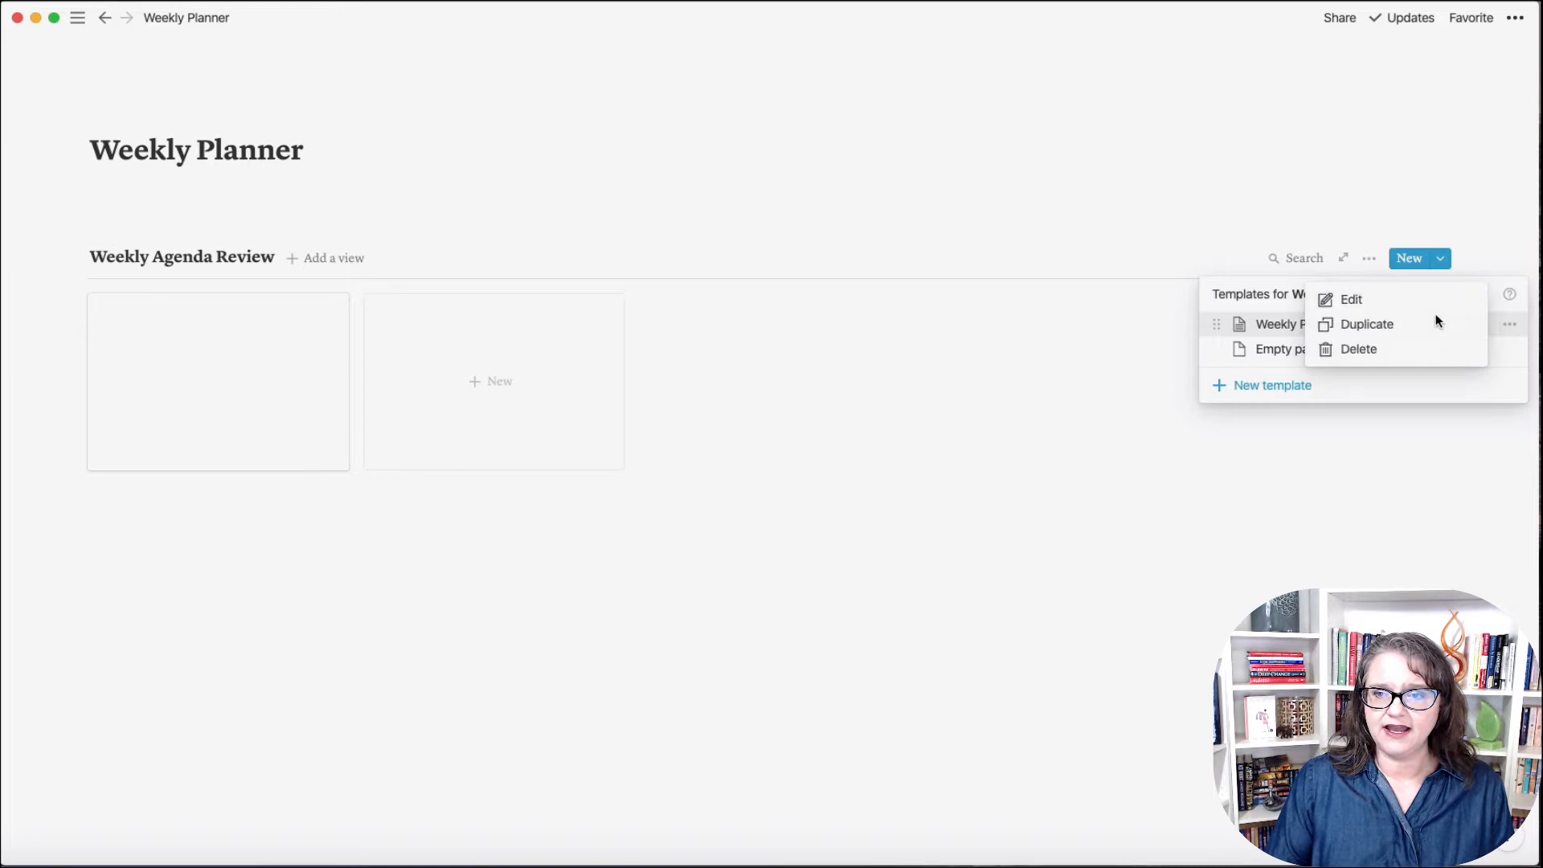
pyautogui.click(1367, 303)
pyautogui.click(405, 84)
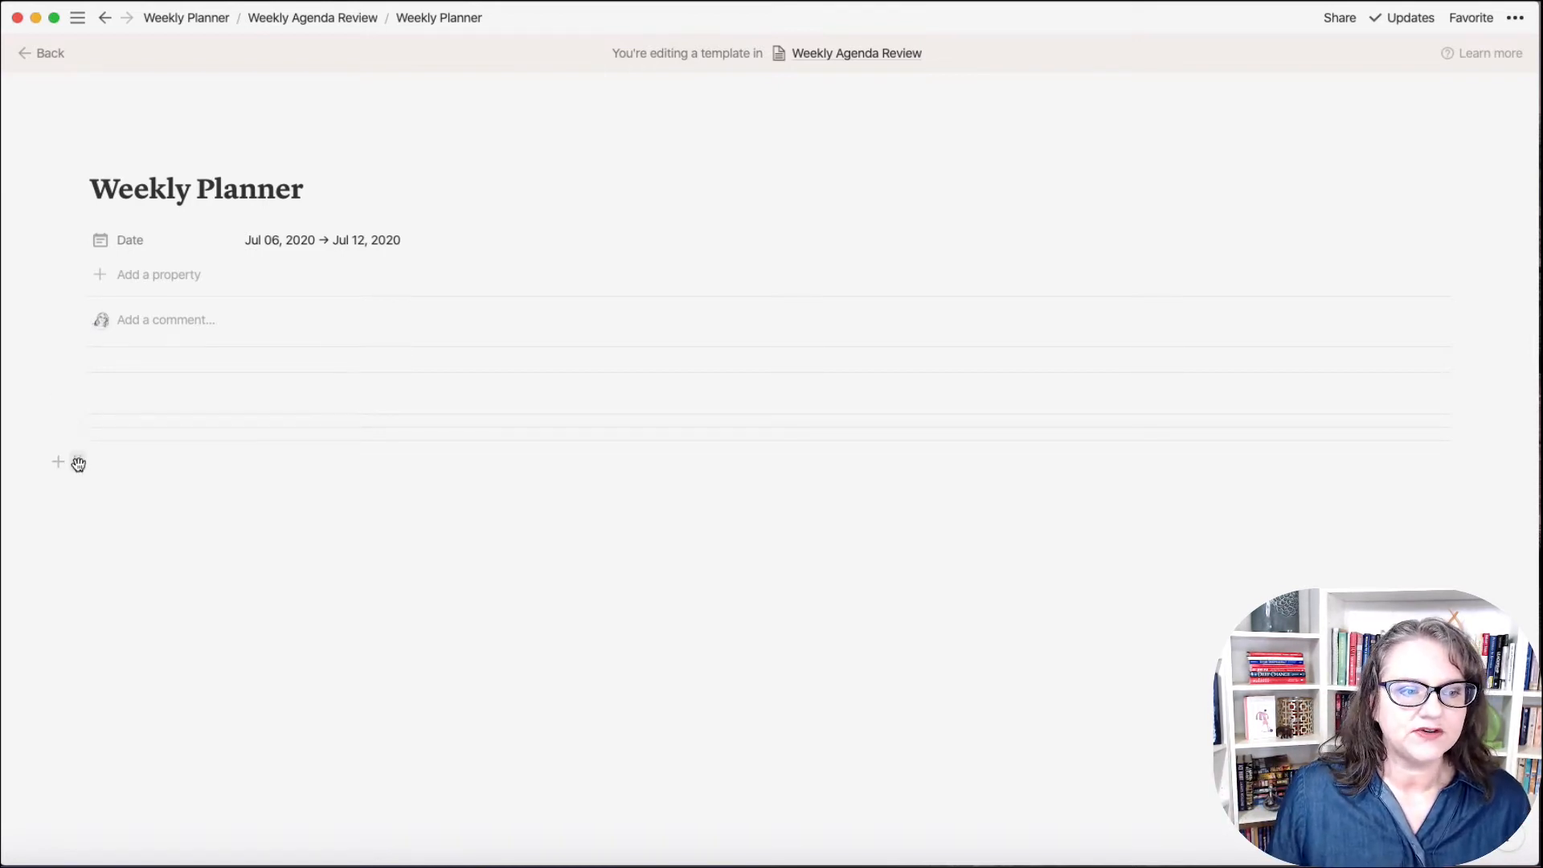
# Step: Give an empty block below the dividers an orange background and add an empty line under it
pyautogui.click(78, 463)
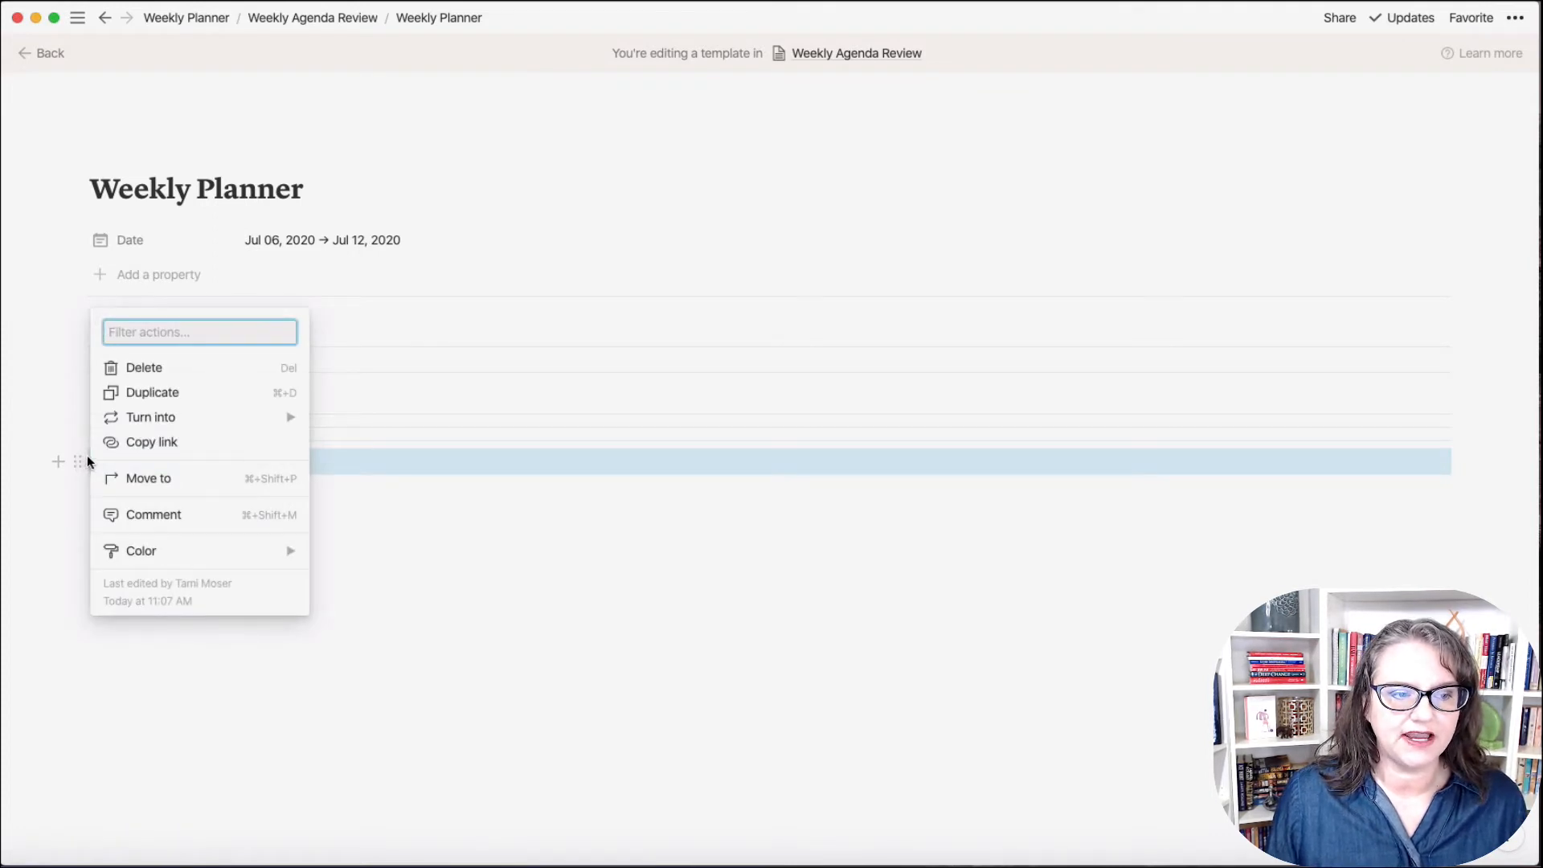
pyautogui.moveTo(156, 557)
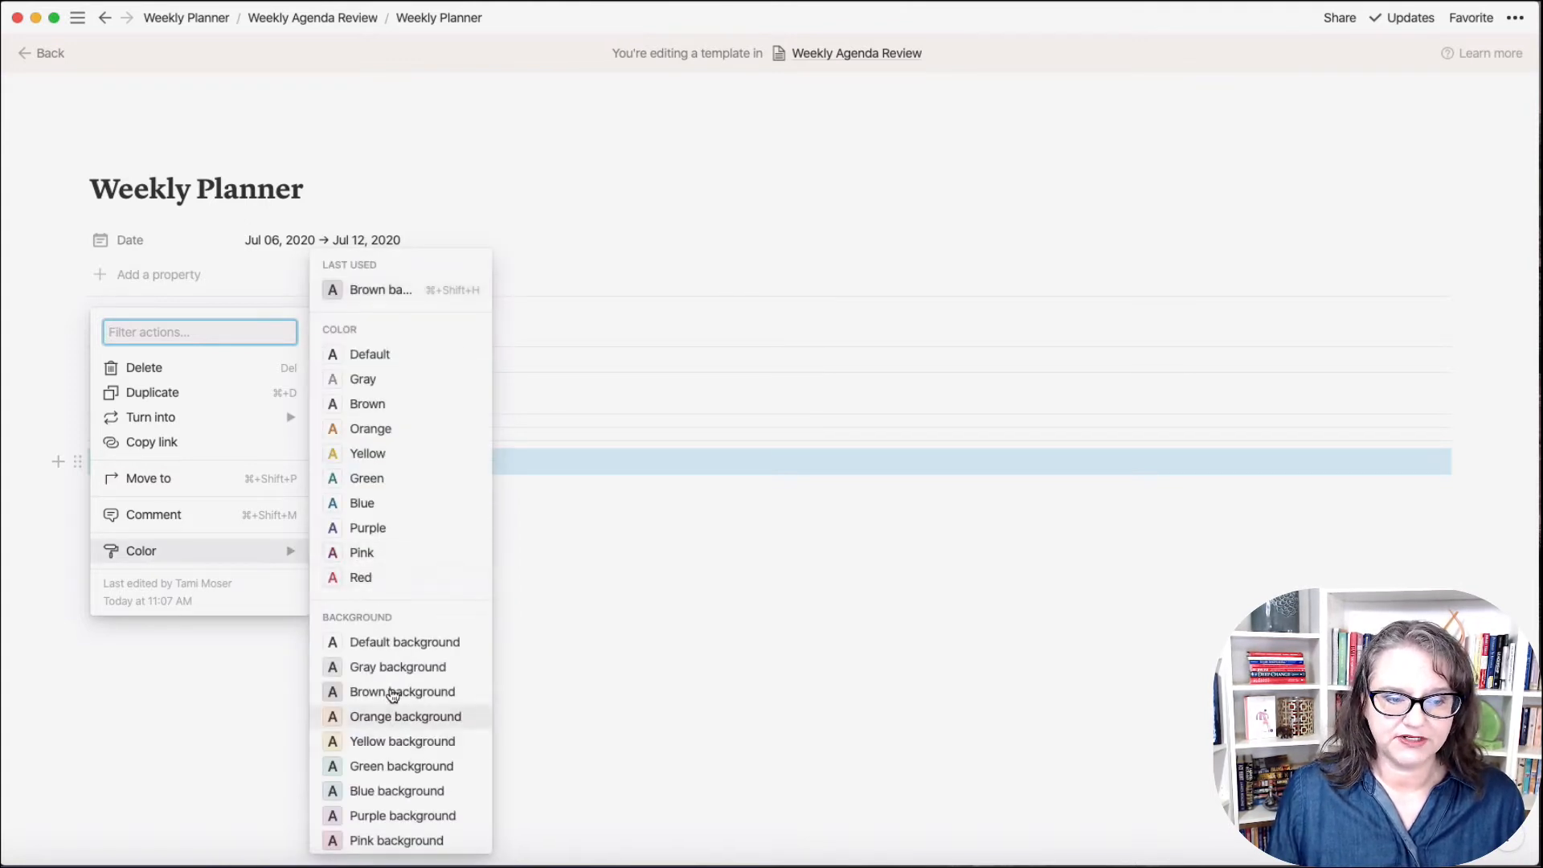
pyautogui.click(388, 717)
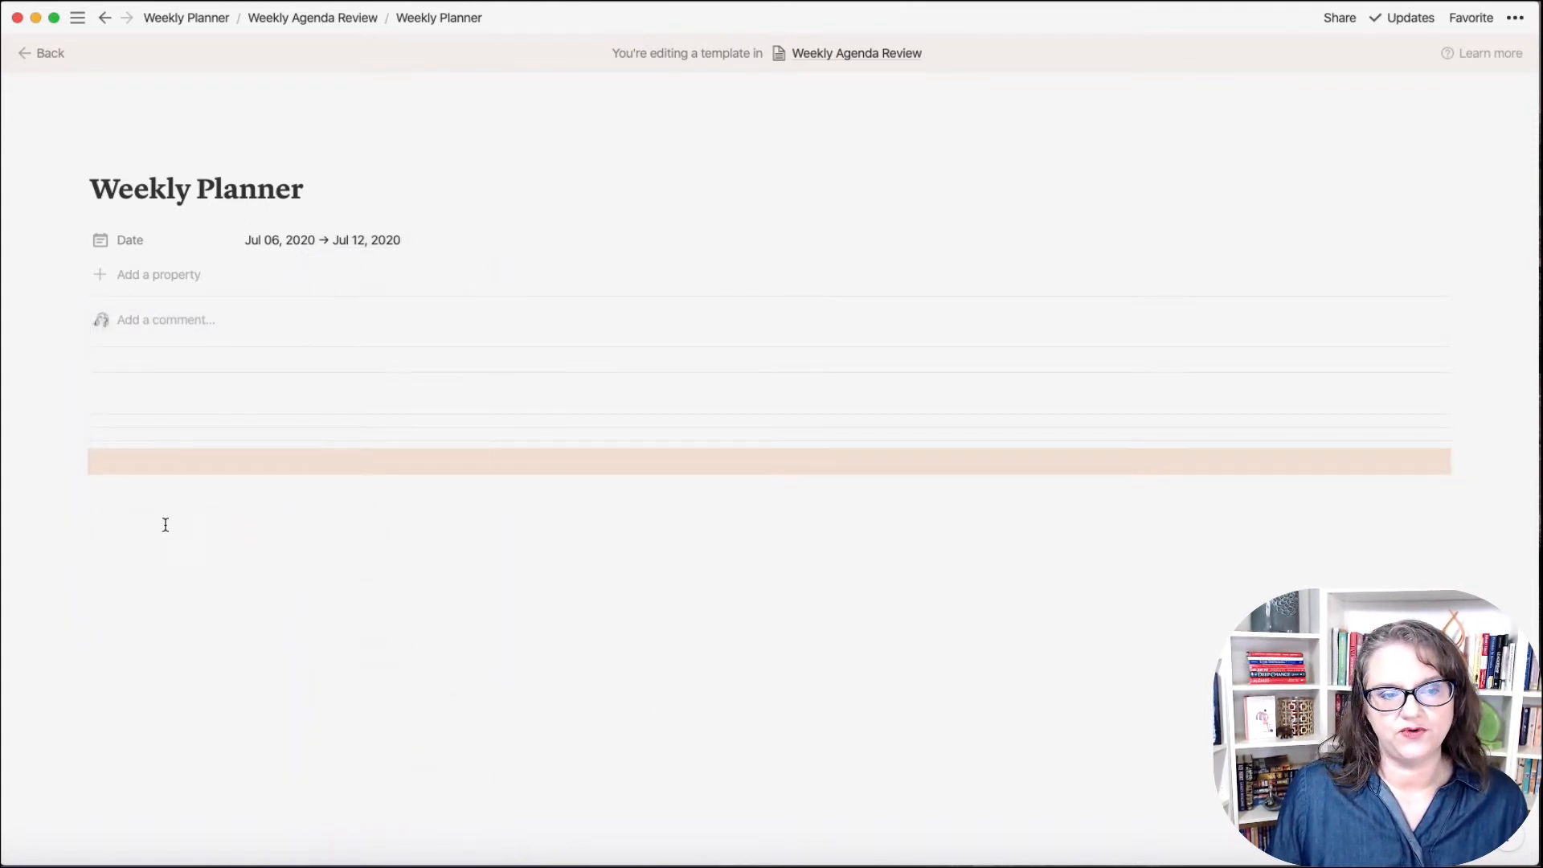
pyautogui.click(118, 511)
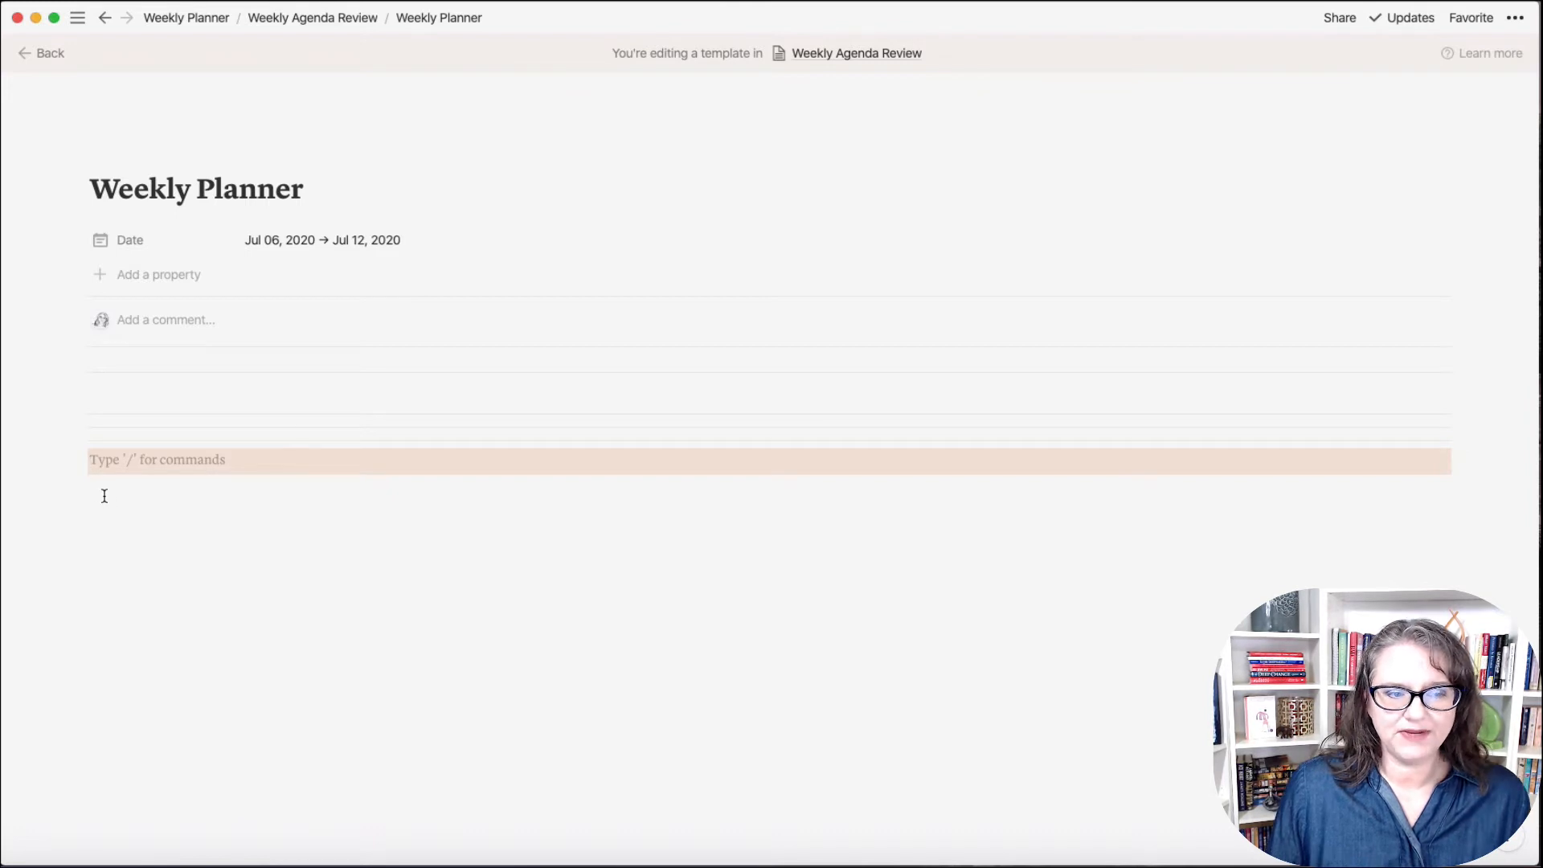
pyautogui.press('Return')
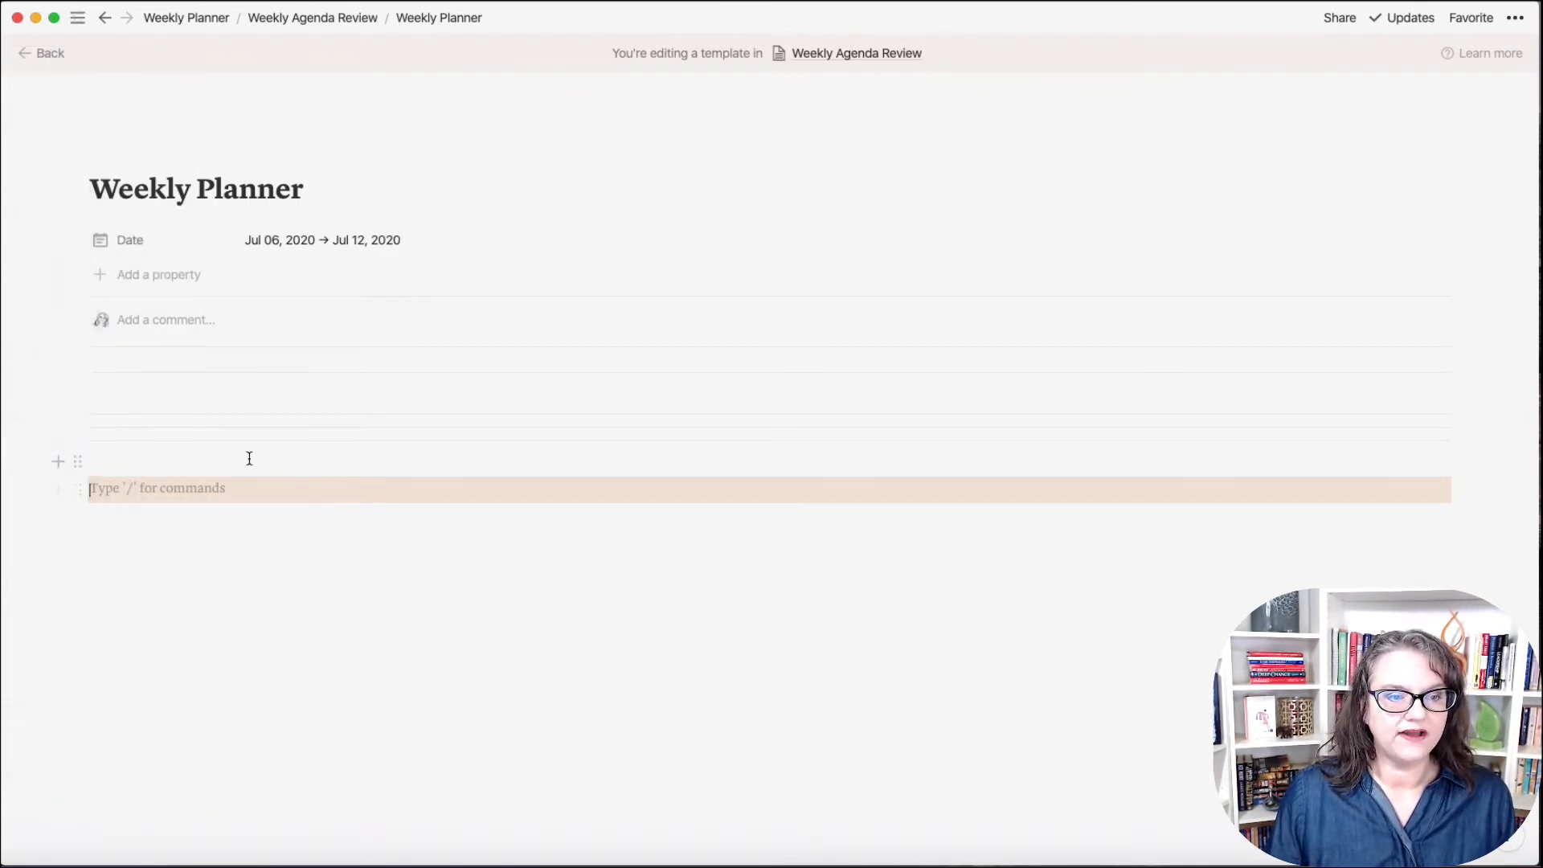
pyautogui.press('BackSpace')
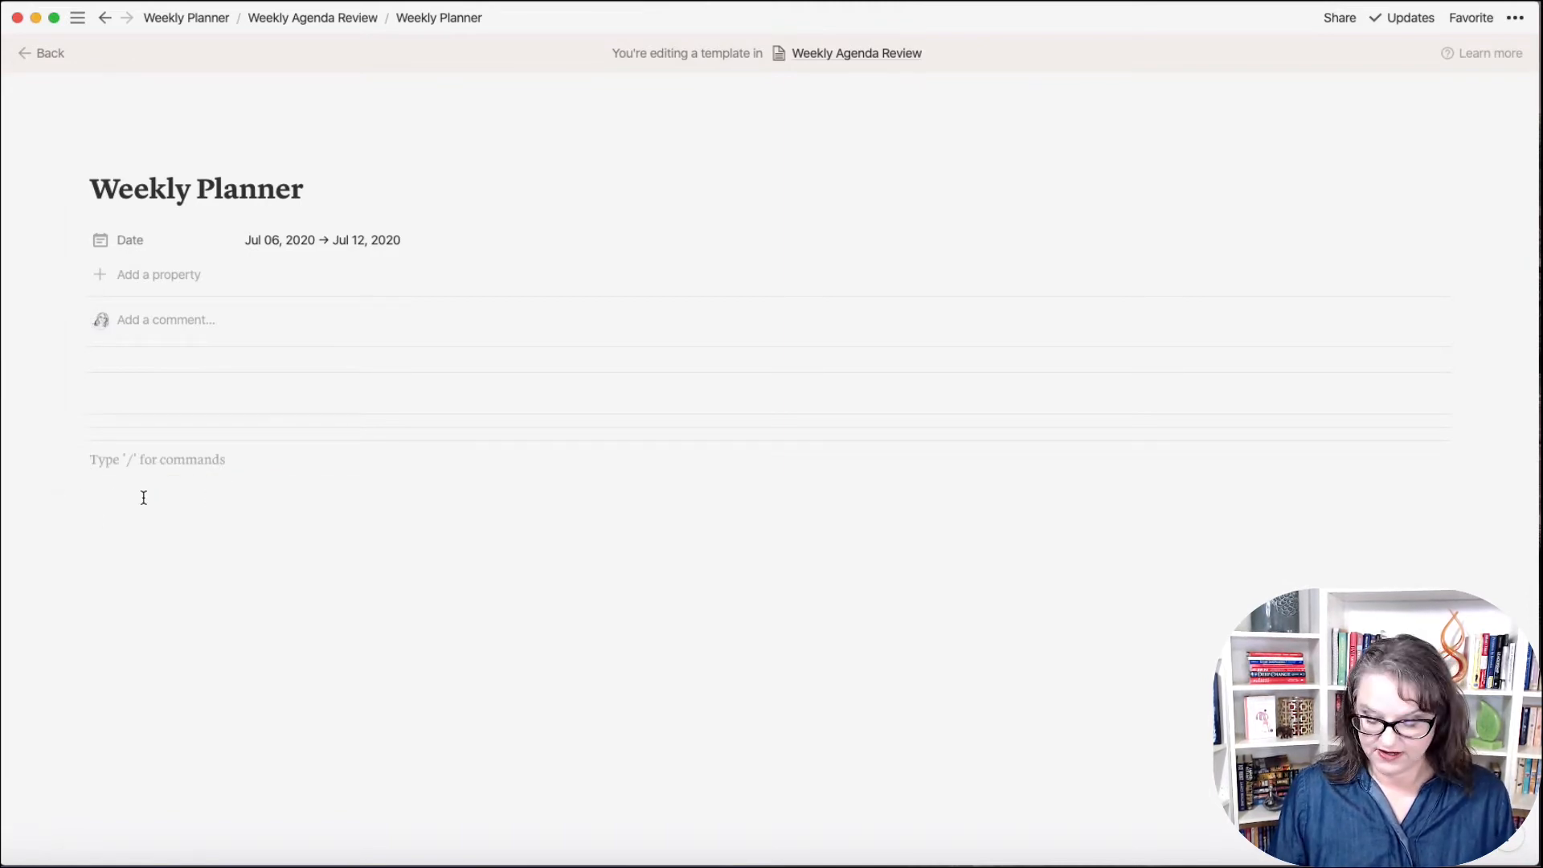
pyautogui.press('Return')
pyautogui.press('Return')
pyautogui.press('Return')
pyautogui.press('Return')
pyautogui.press('Return')
pyautogui.press('Return')
pyautogui.press('Return')
pyautogui.press('Return')
pyautogui.press('Return')
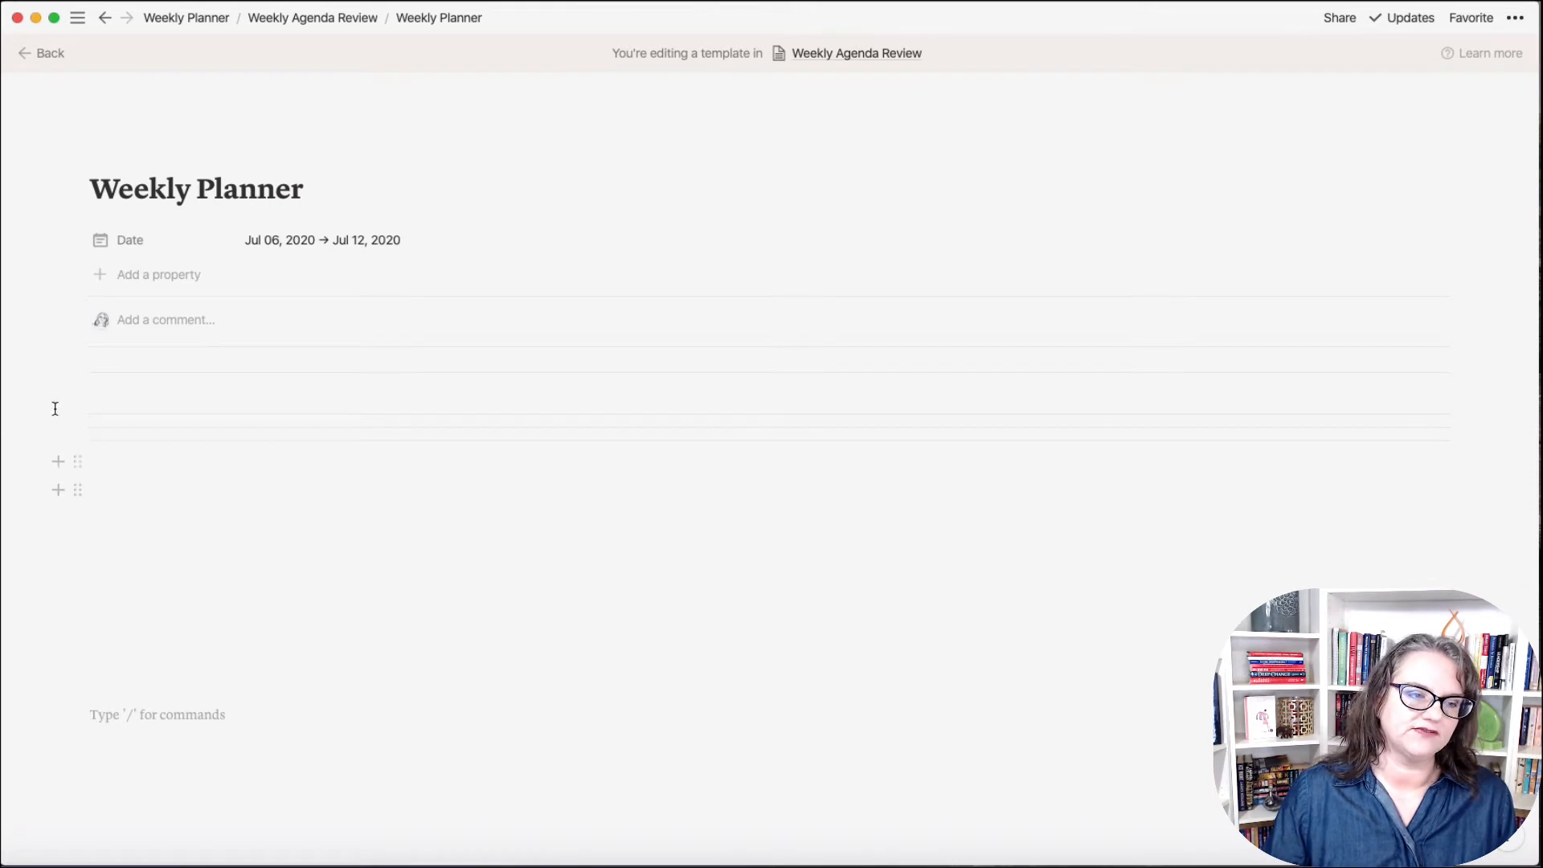
pyautogui.click(78, 463)
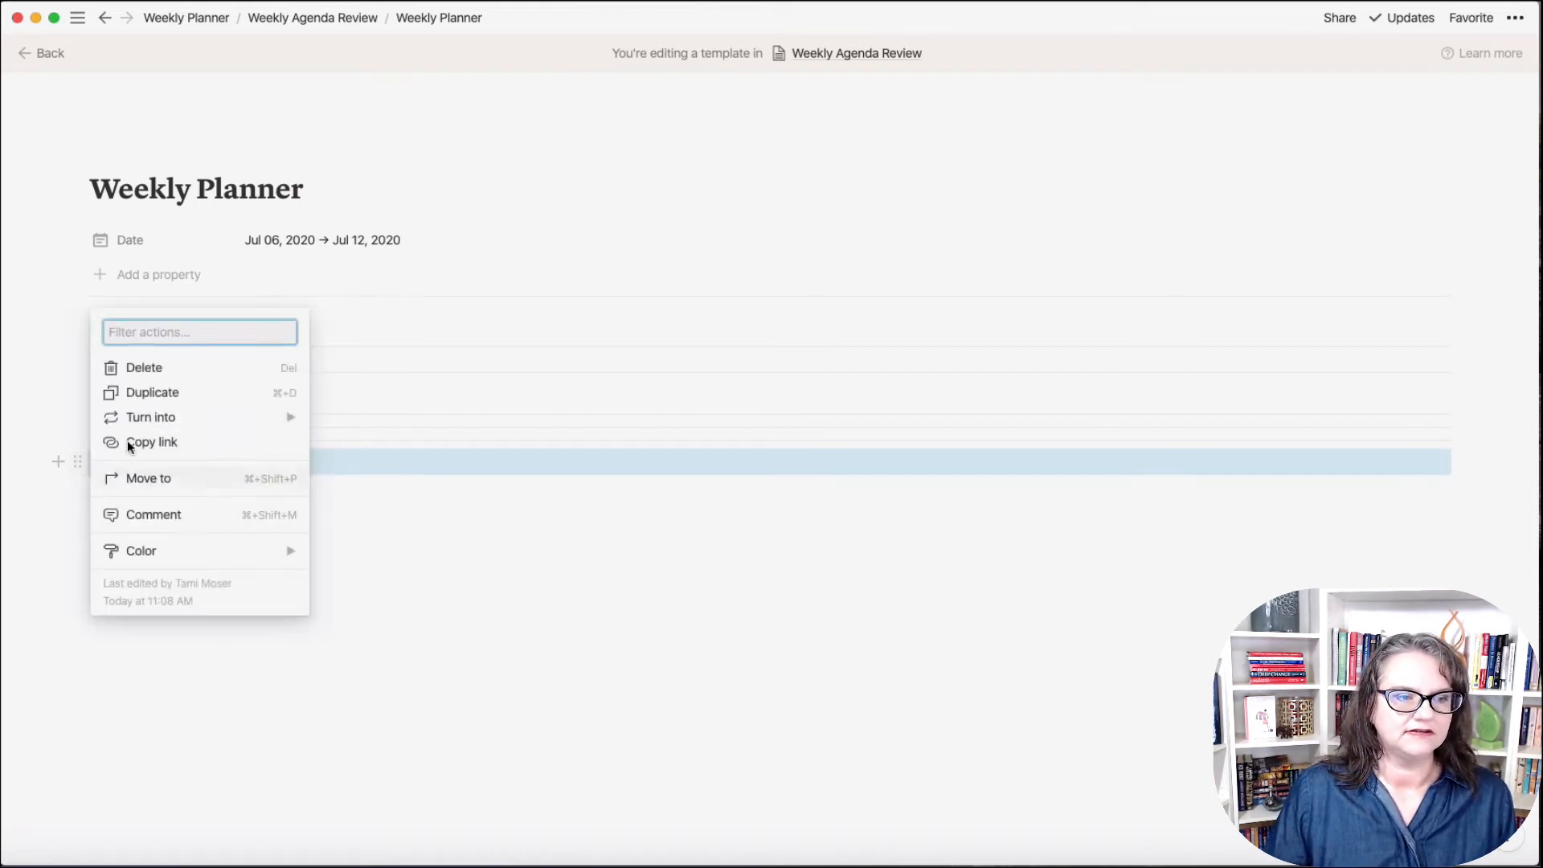
pyautogui.click(394, 717)
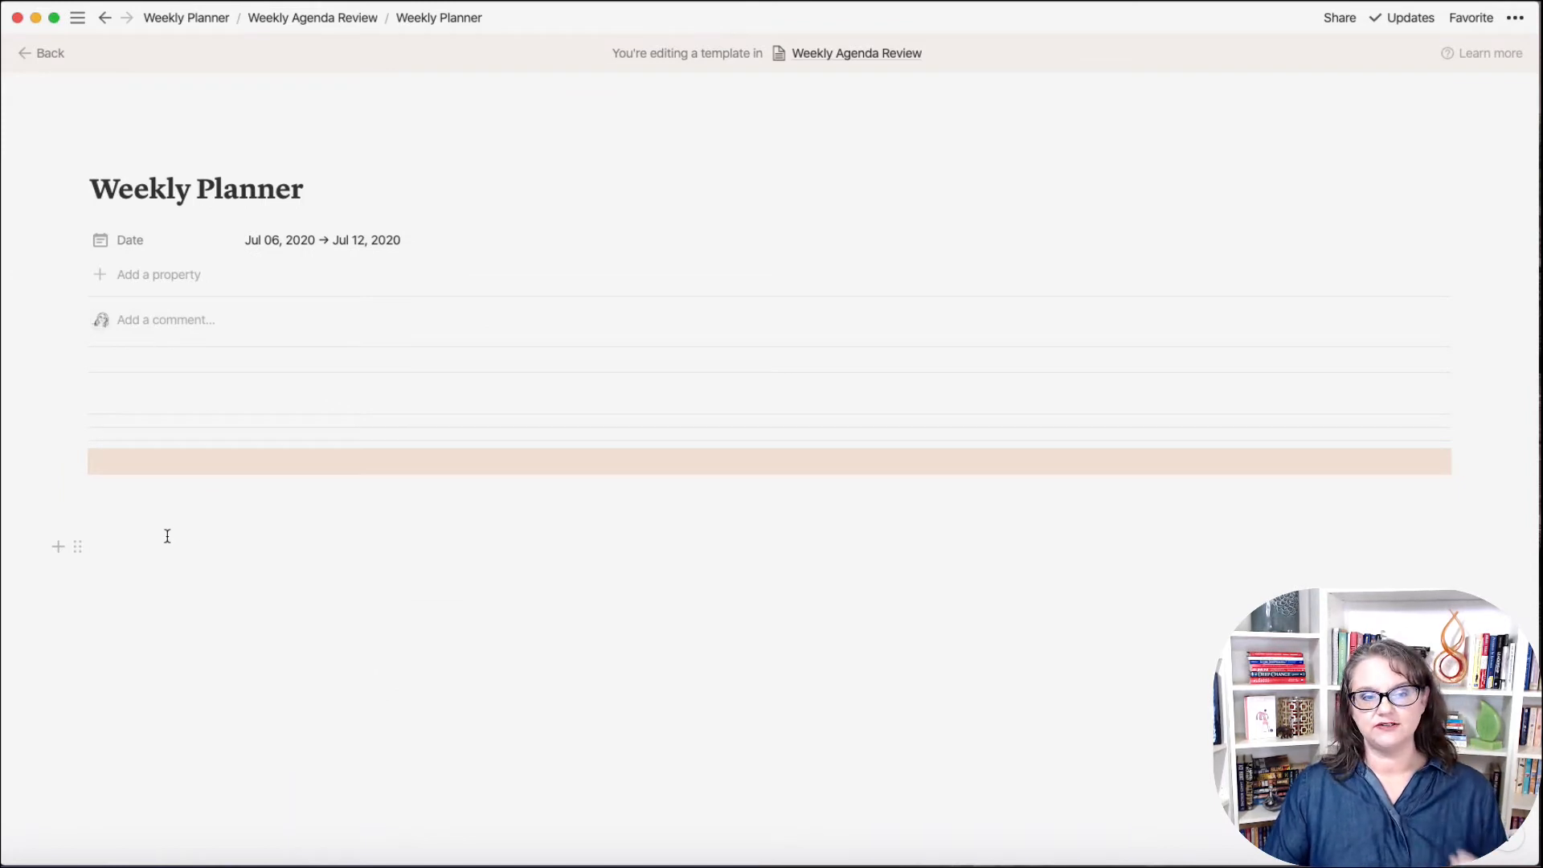
pyautogui.click(138, 501)
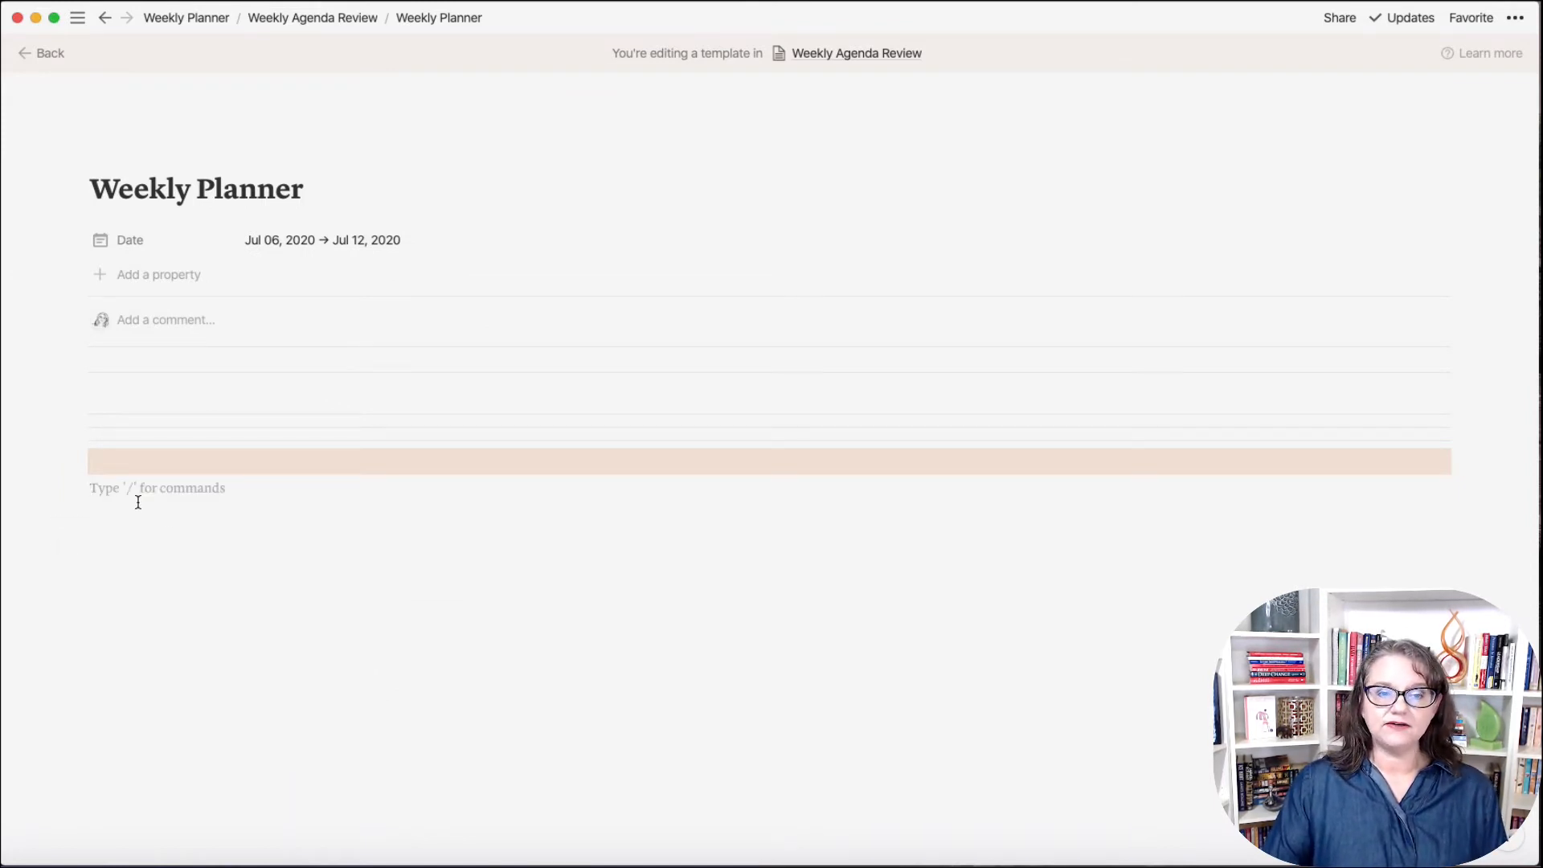
# Step: Add another empty block below the orange band and reposition it down the page
pyautogui.press('Return')
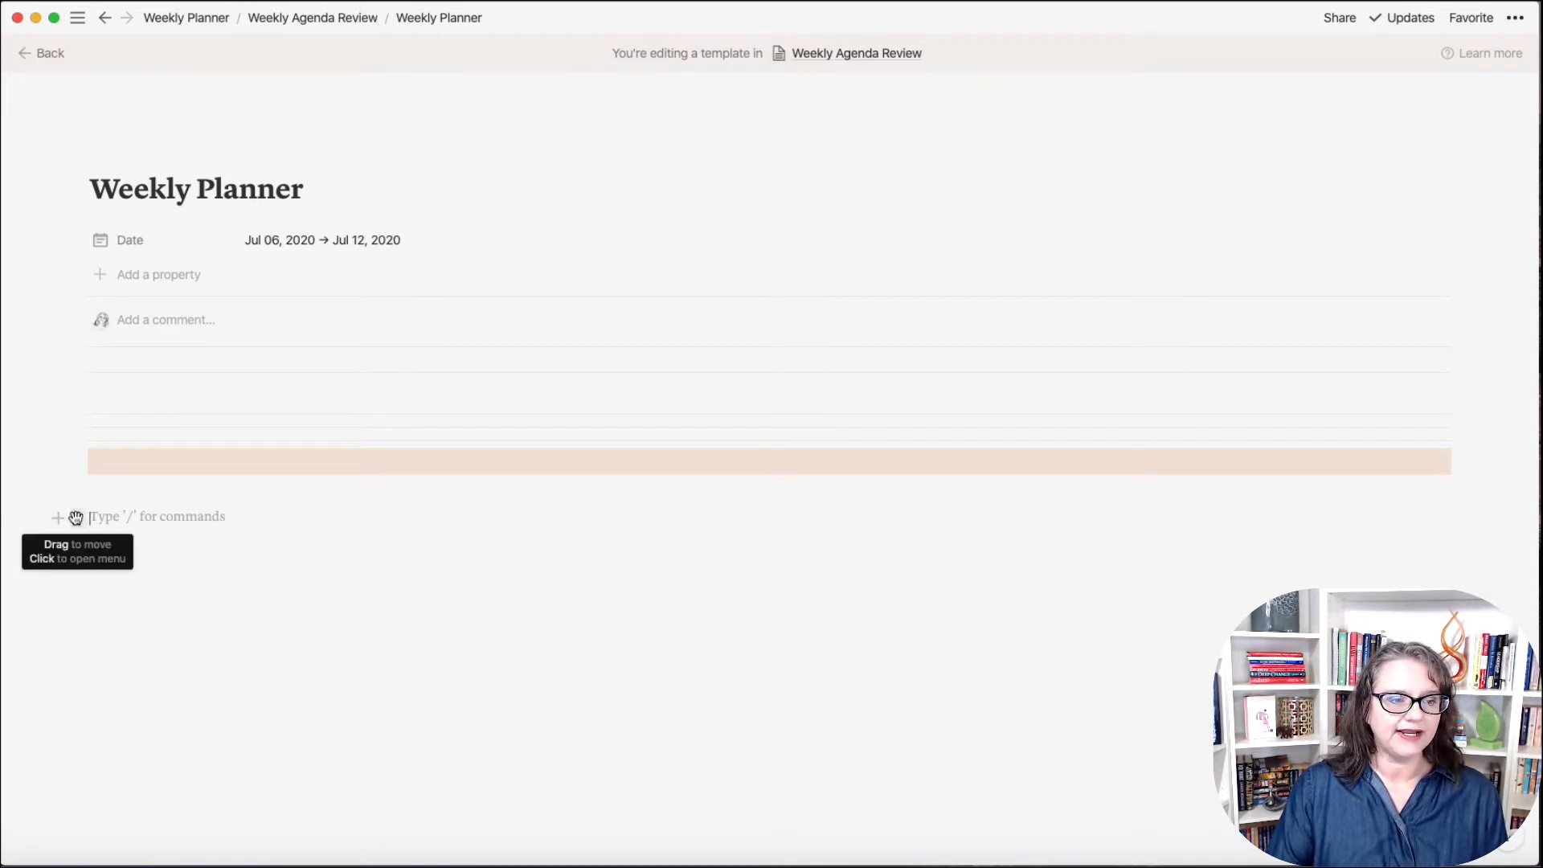
pyautogui.click(79, 557)
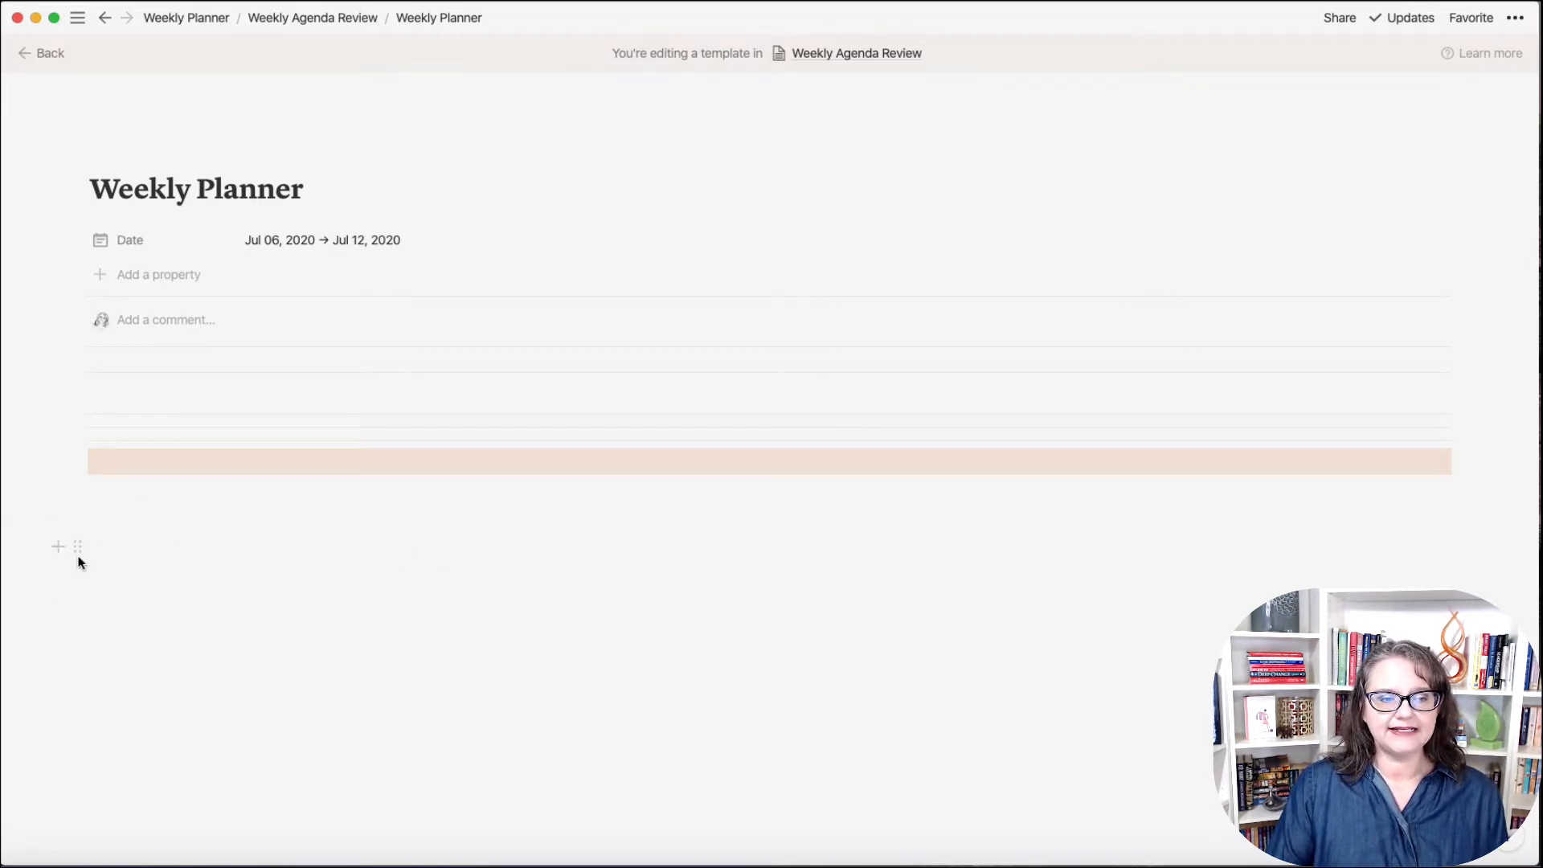
pyautogui.click(82, 625)
pyautogui.click(86, 605)
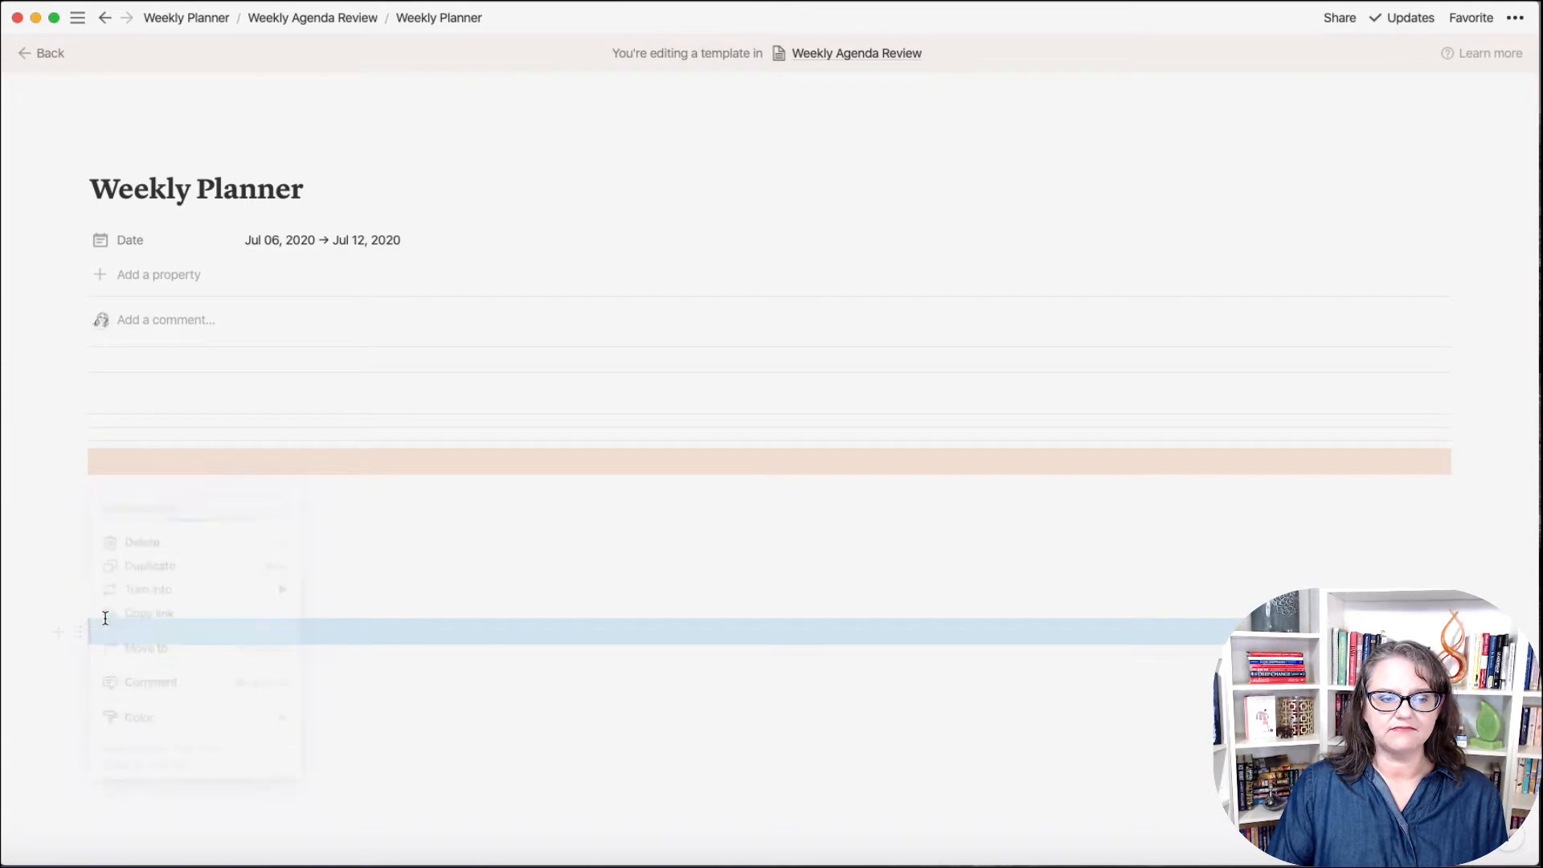
pyautogui.moveTo(78, 627); pyautogui.dragTo(108, 578)
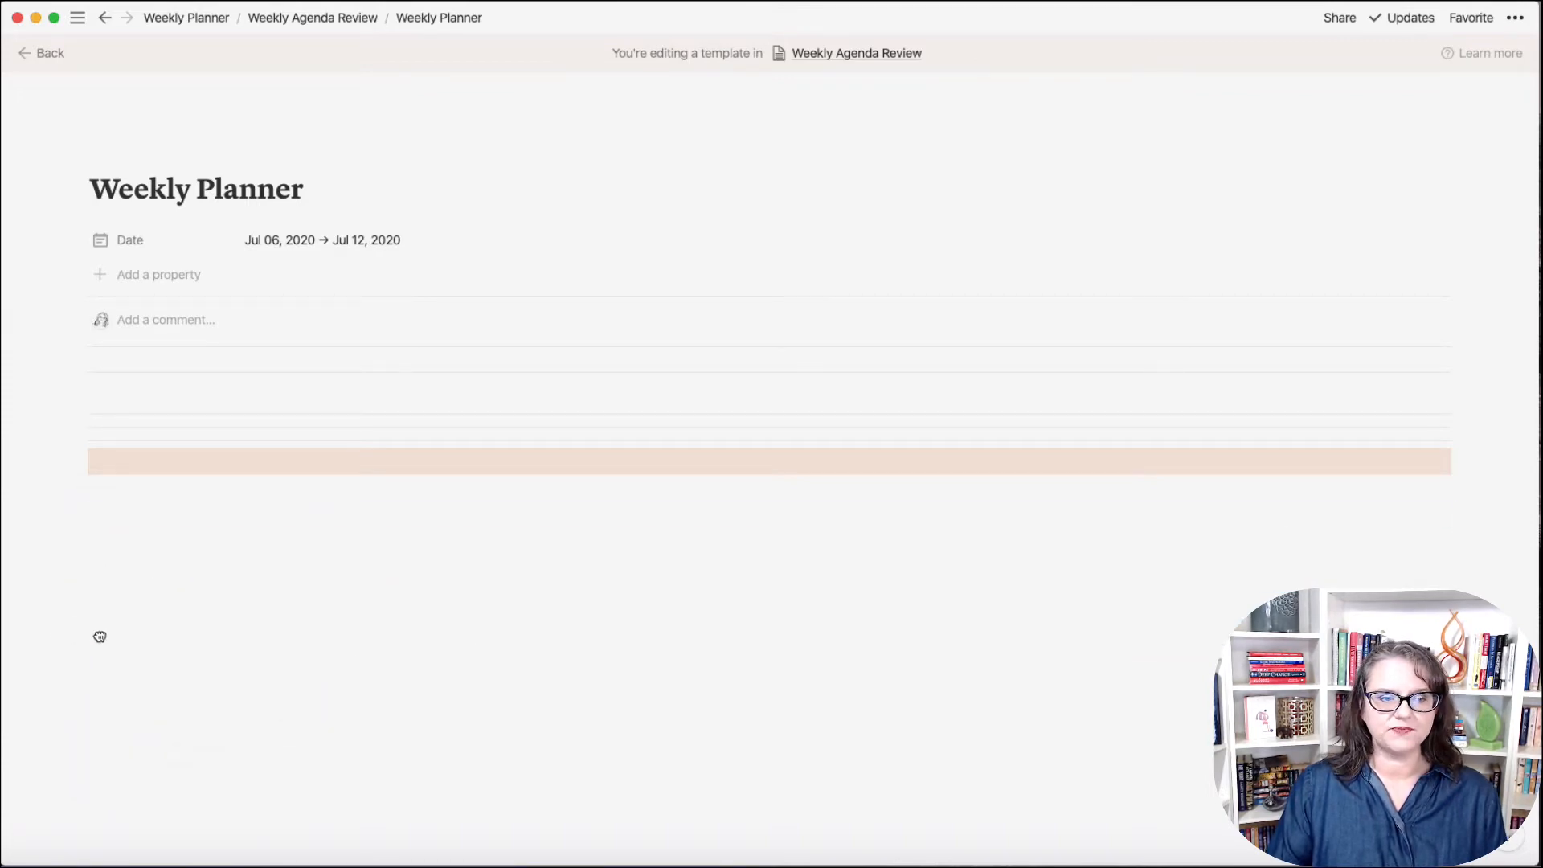
pyautogui.click(107, 623)
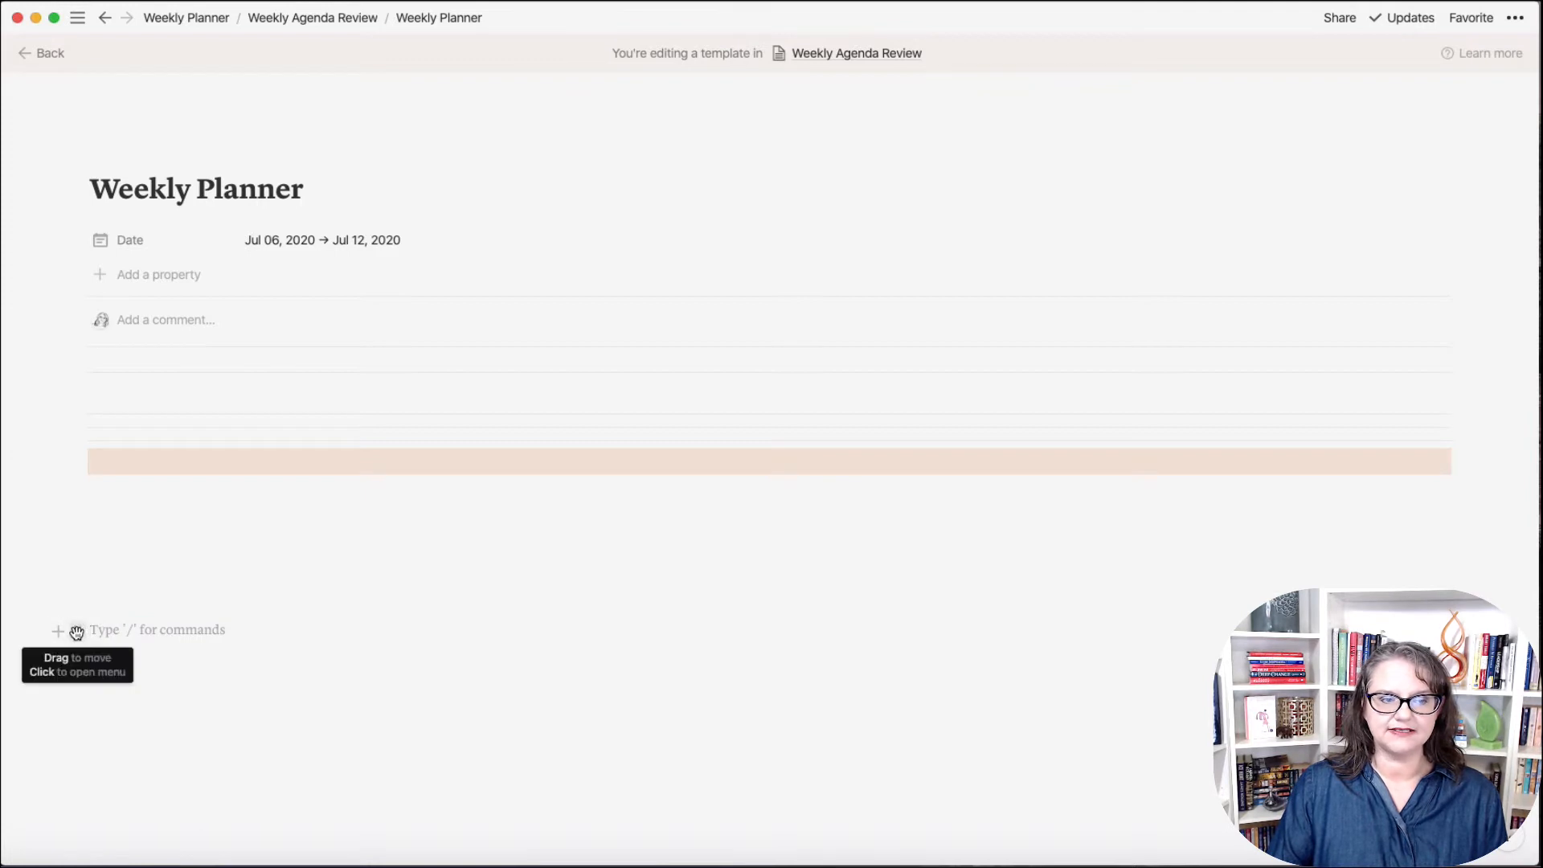
# Step: Drag the empty block beside another to form two columns under the orange band, then resize them
pyautogui.moveTo(80, 632); pyautogui.dragTo(1423, 496)
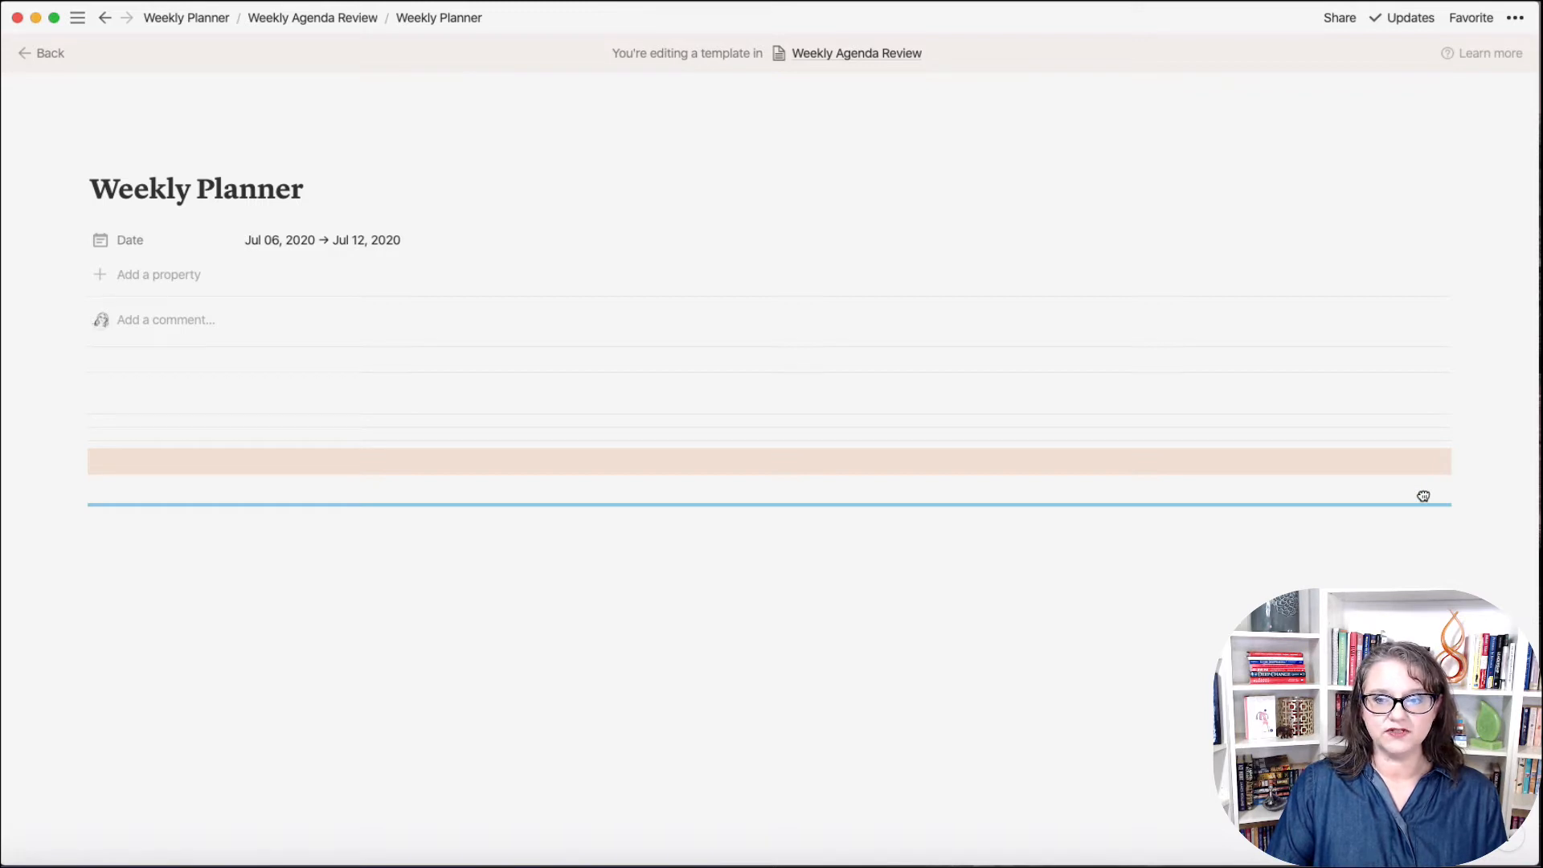
pyautogui.moveTo(1424, 496); pyautogui.dragTo(1461, 494)
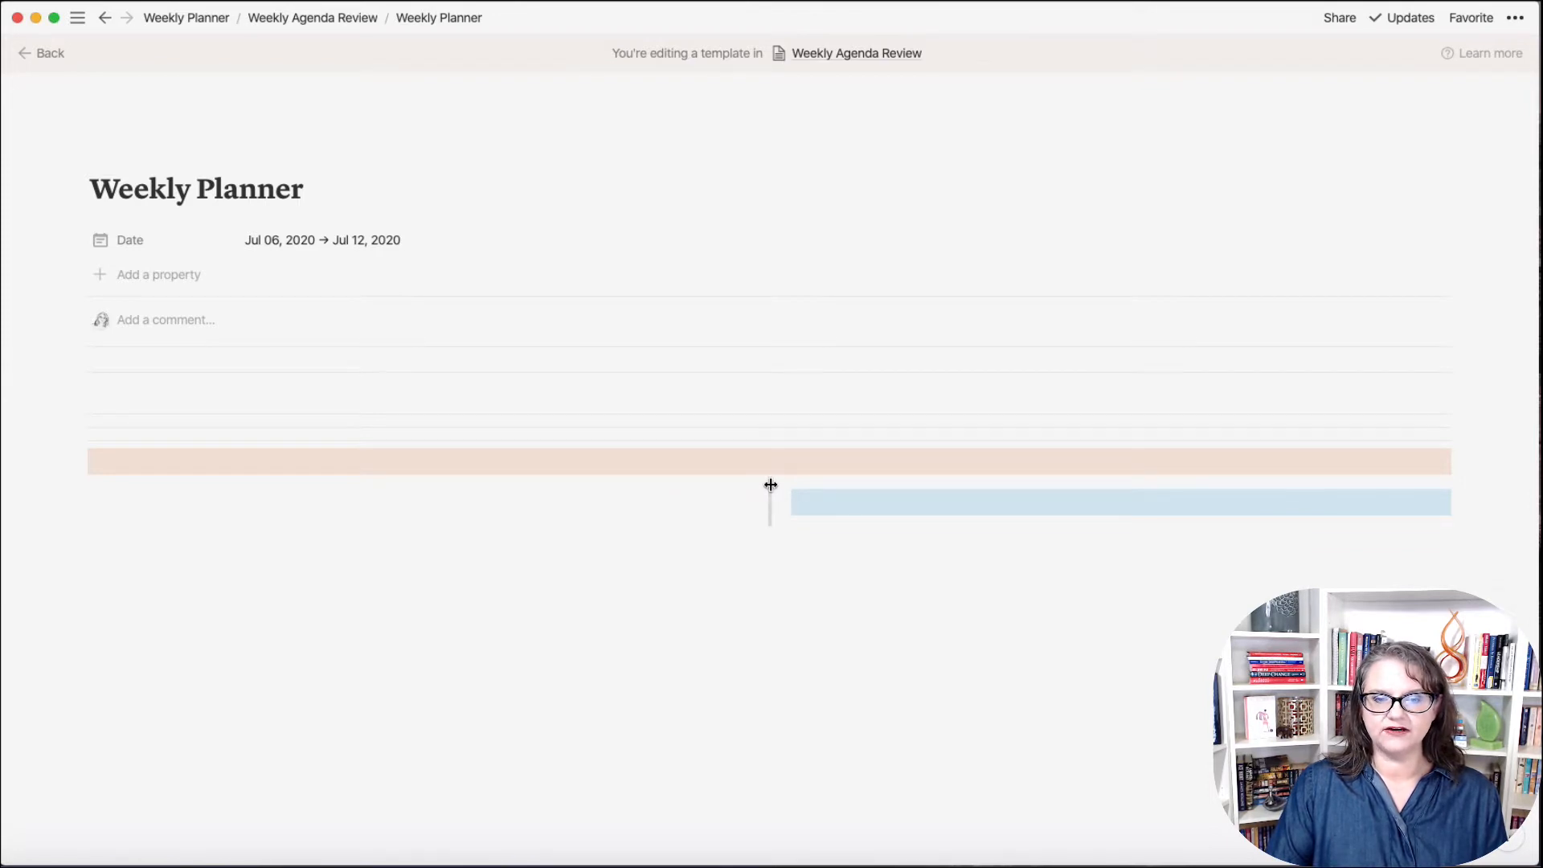
pyautogui.moveTo(770, 485); pyautogui.dragTo(366, 500)
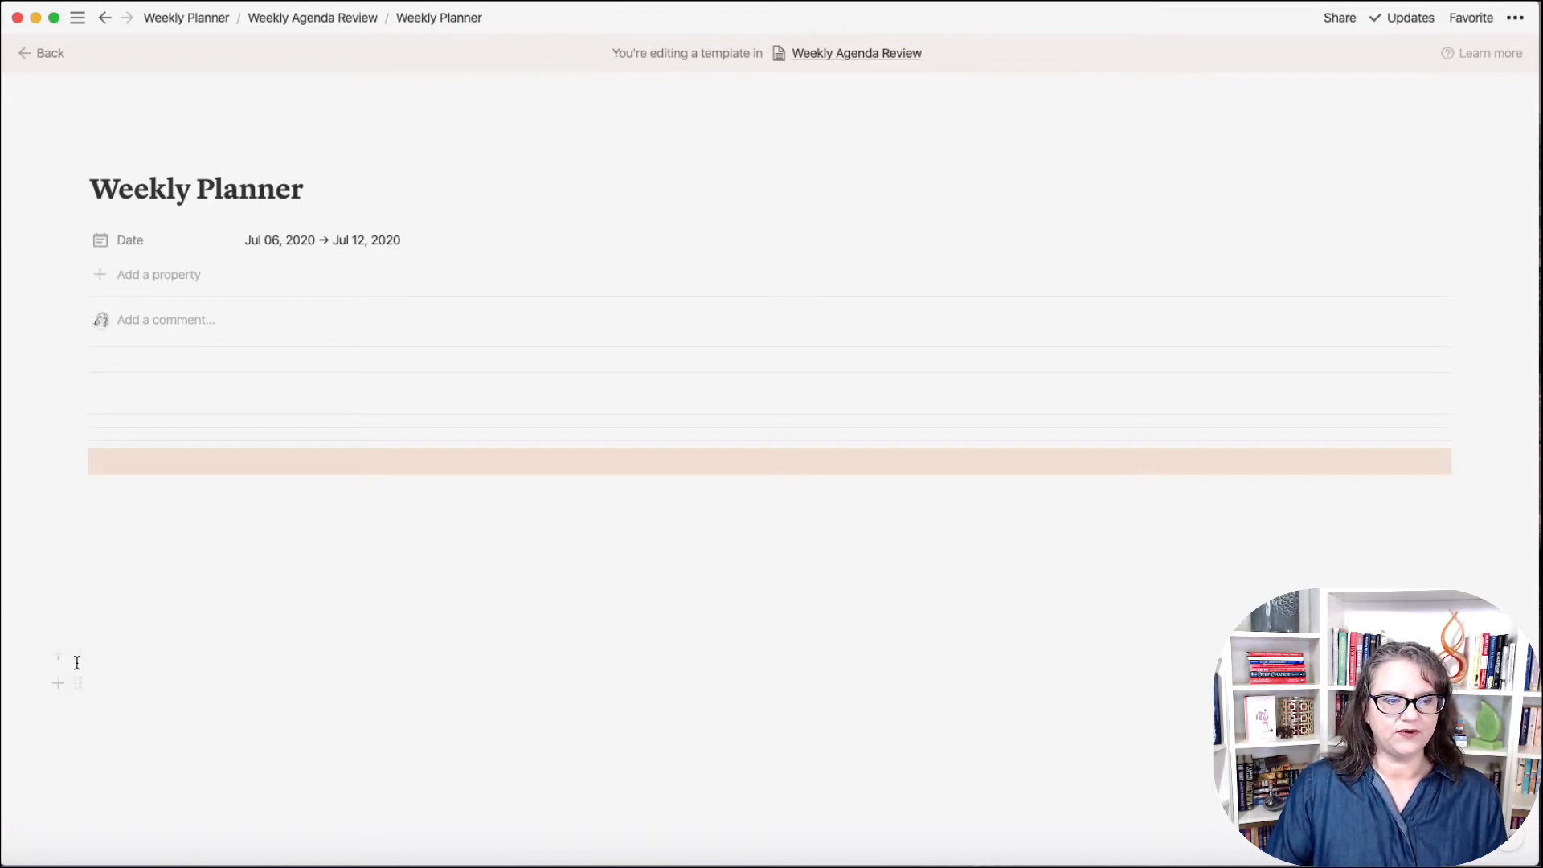
pyautogui.moveTo(76, 656); pyautogui.dragTo(1461, 493)
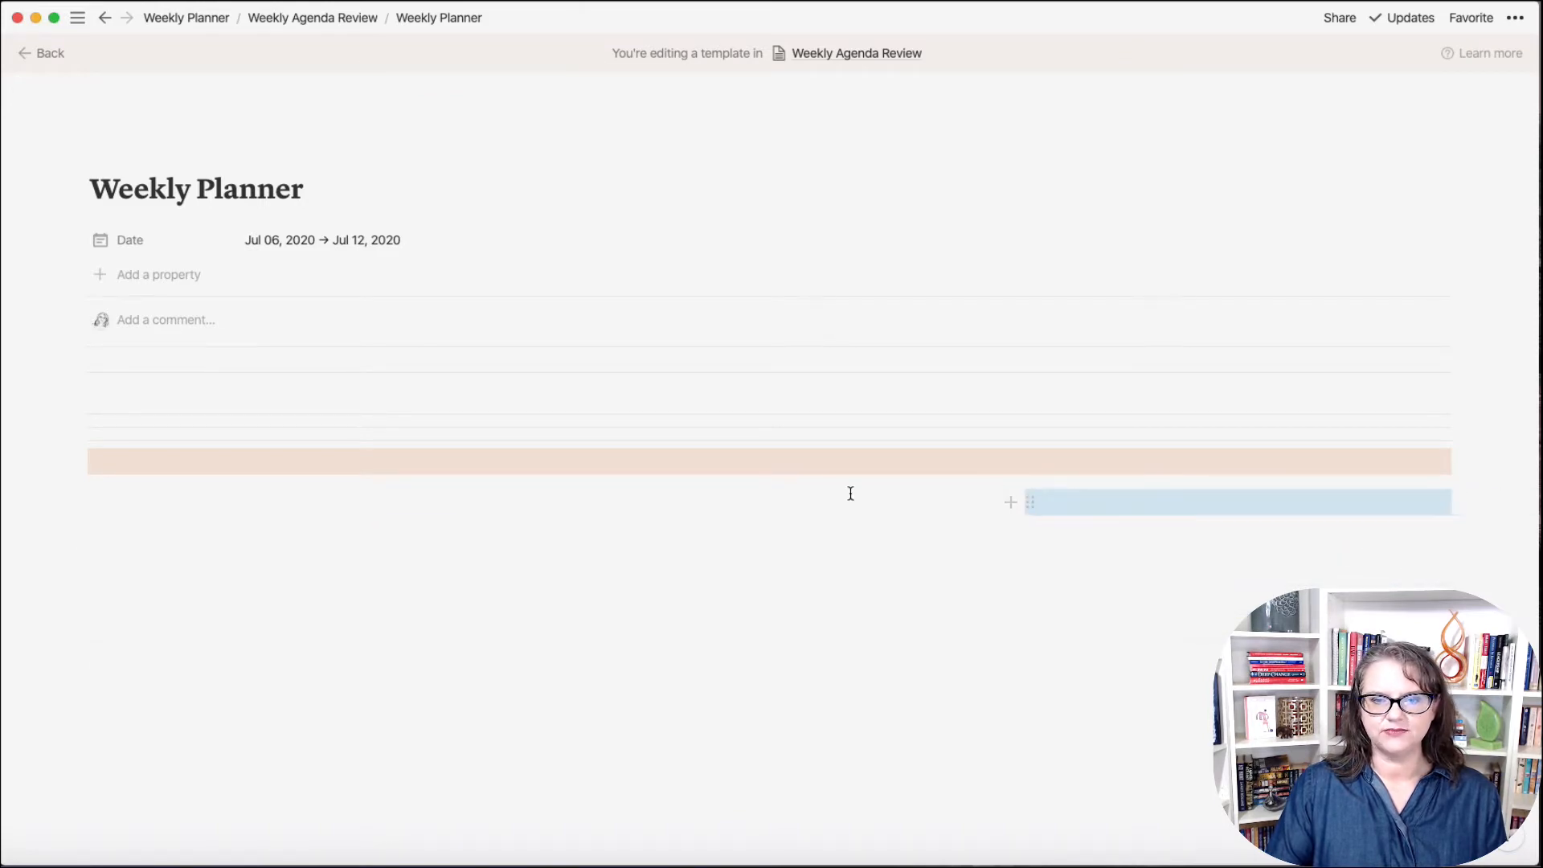
# Step: Turn the left column's empty block into a quote and adjust the quote column's width
pyautogui.click(81, 507)
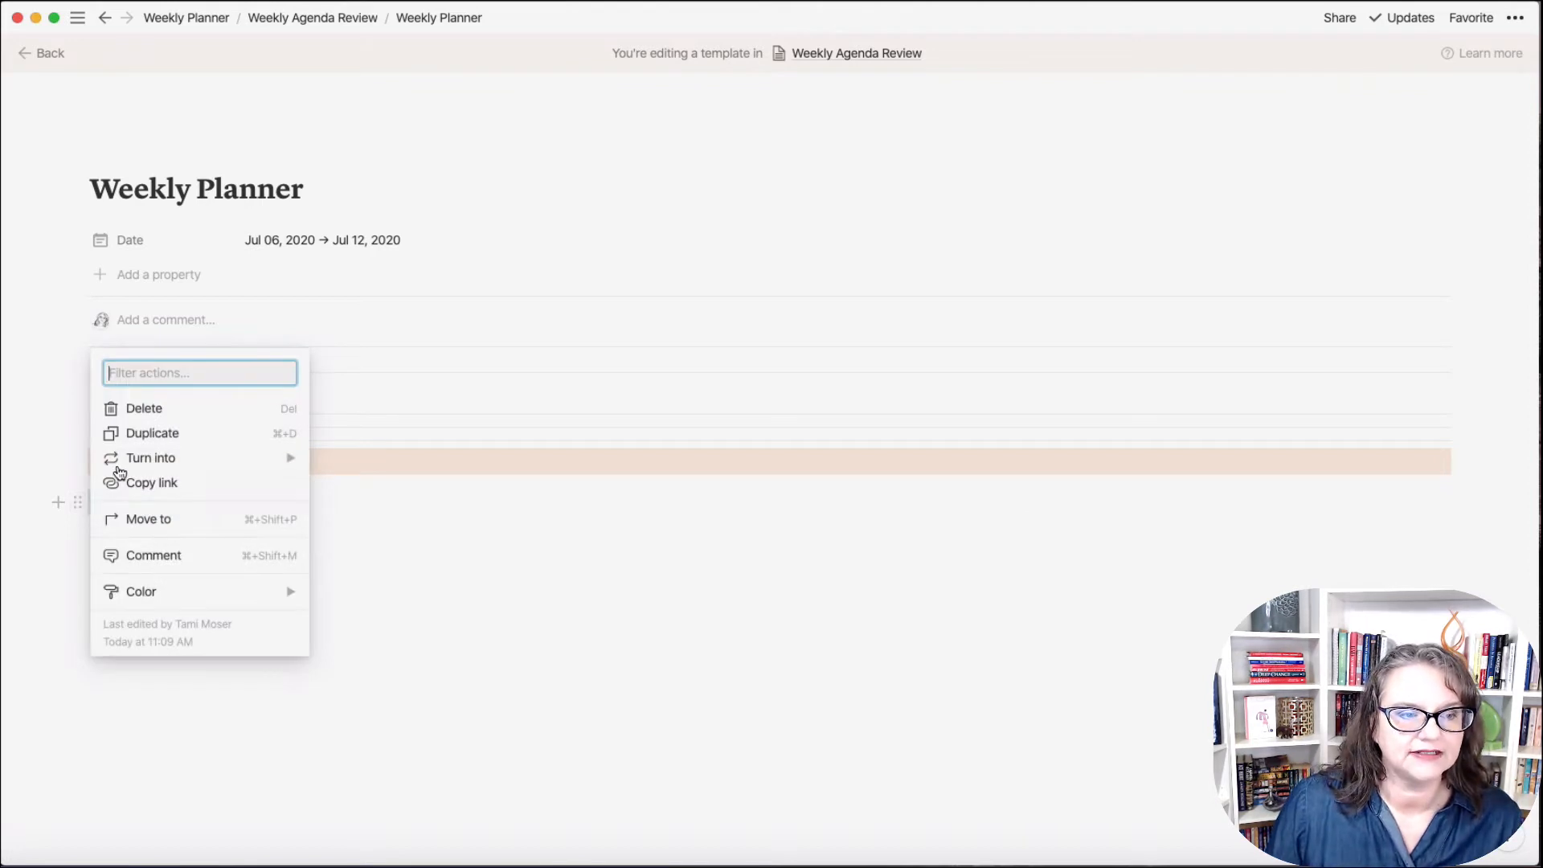
pyautogui.moveTo(127, 459)
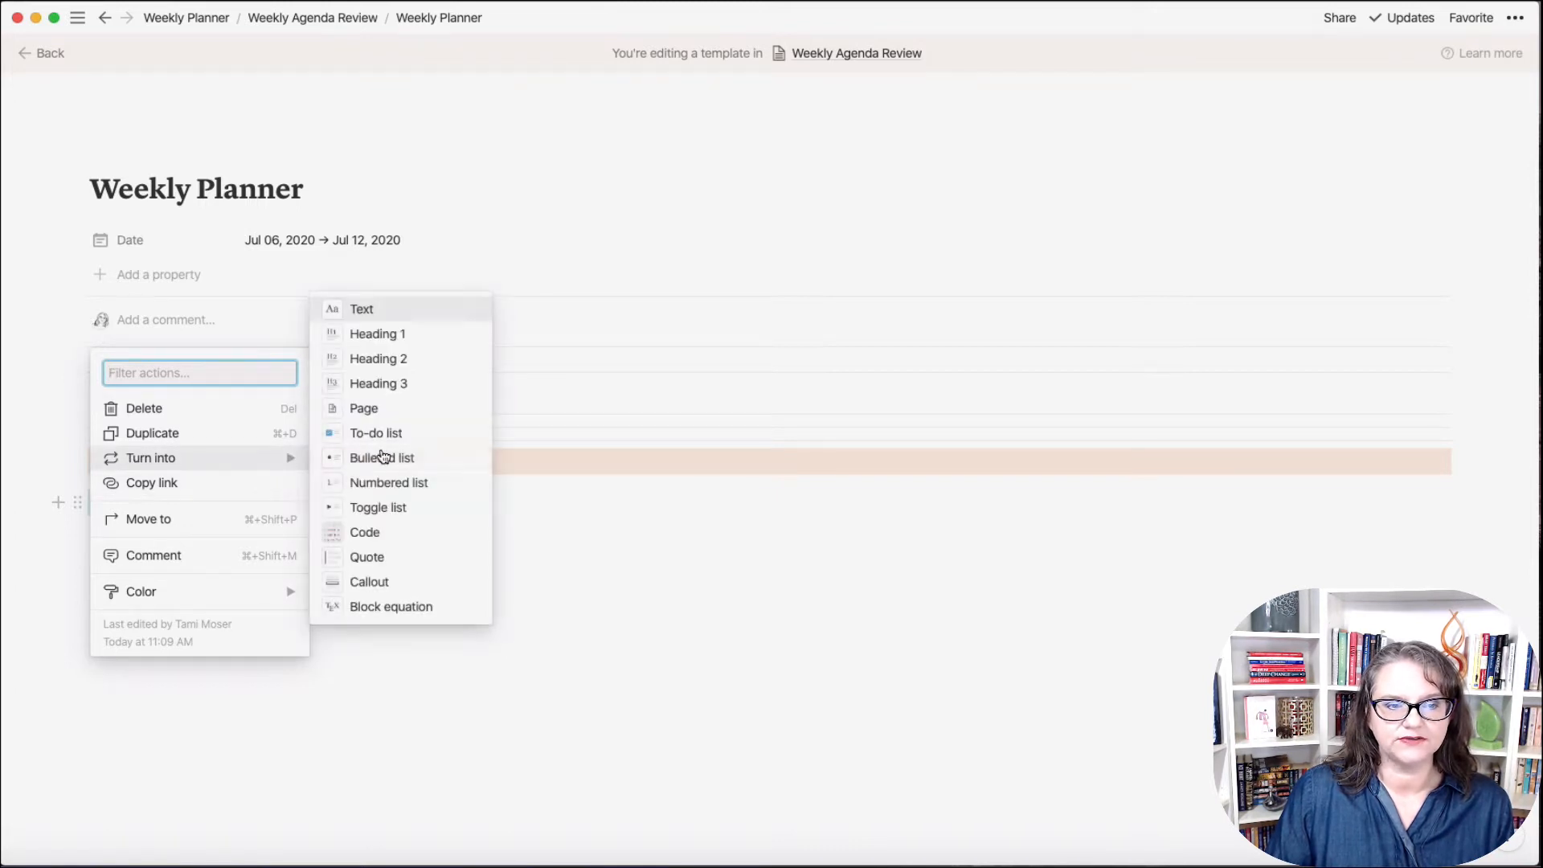
pyautogui.click(366, 556)
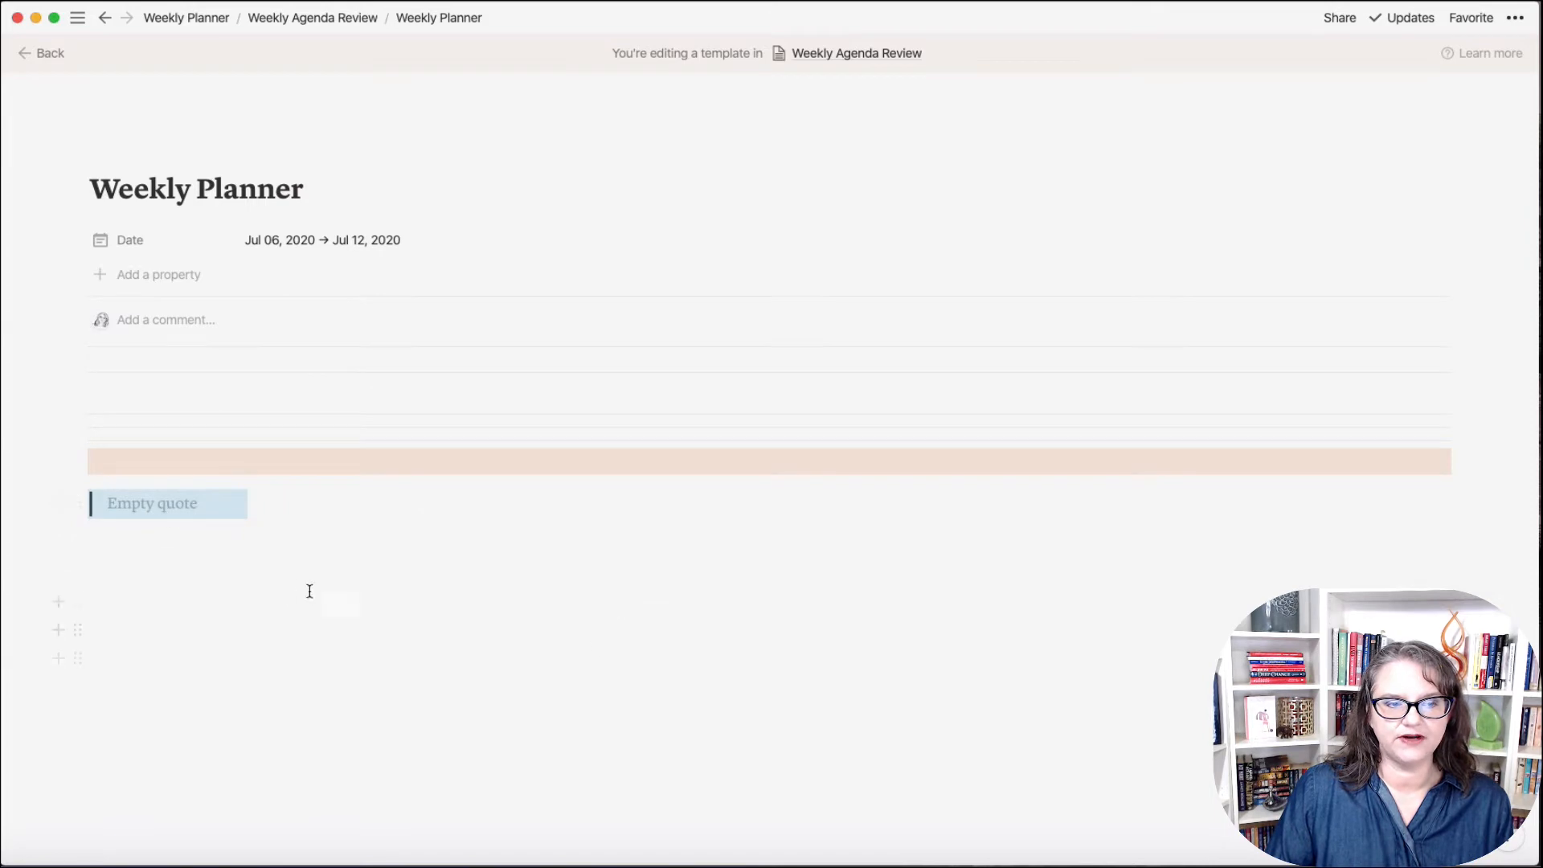
pyautogui.click(77, 504)
pyautogui.moveTo(143, 595)
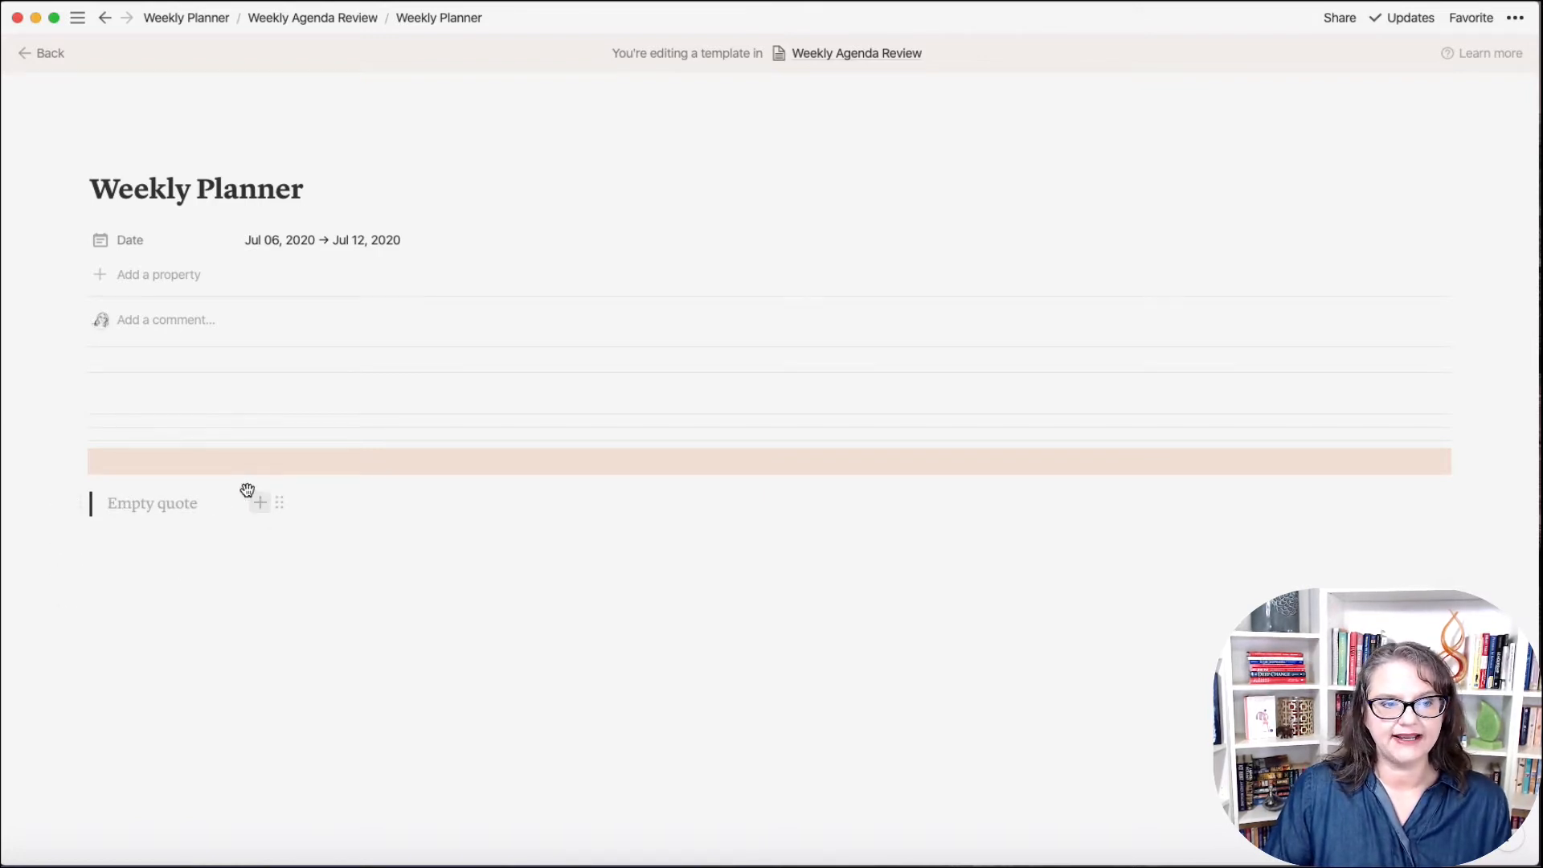
pyautogui.moveTo(264, 488)
pyautogui.mouseDown()
pyautogui.moveTo(379, 487)
pyautogui.moveTo(279, 488)
pyautogui.mouseUp()
# Step: Write a bold 'Learning Hub' heading in the right column with an empty line beneath it
pyautogui.click(306, 502)
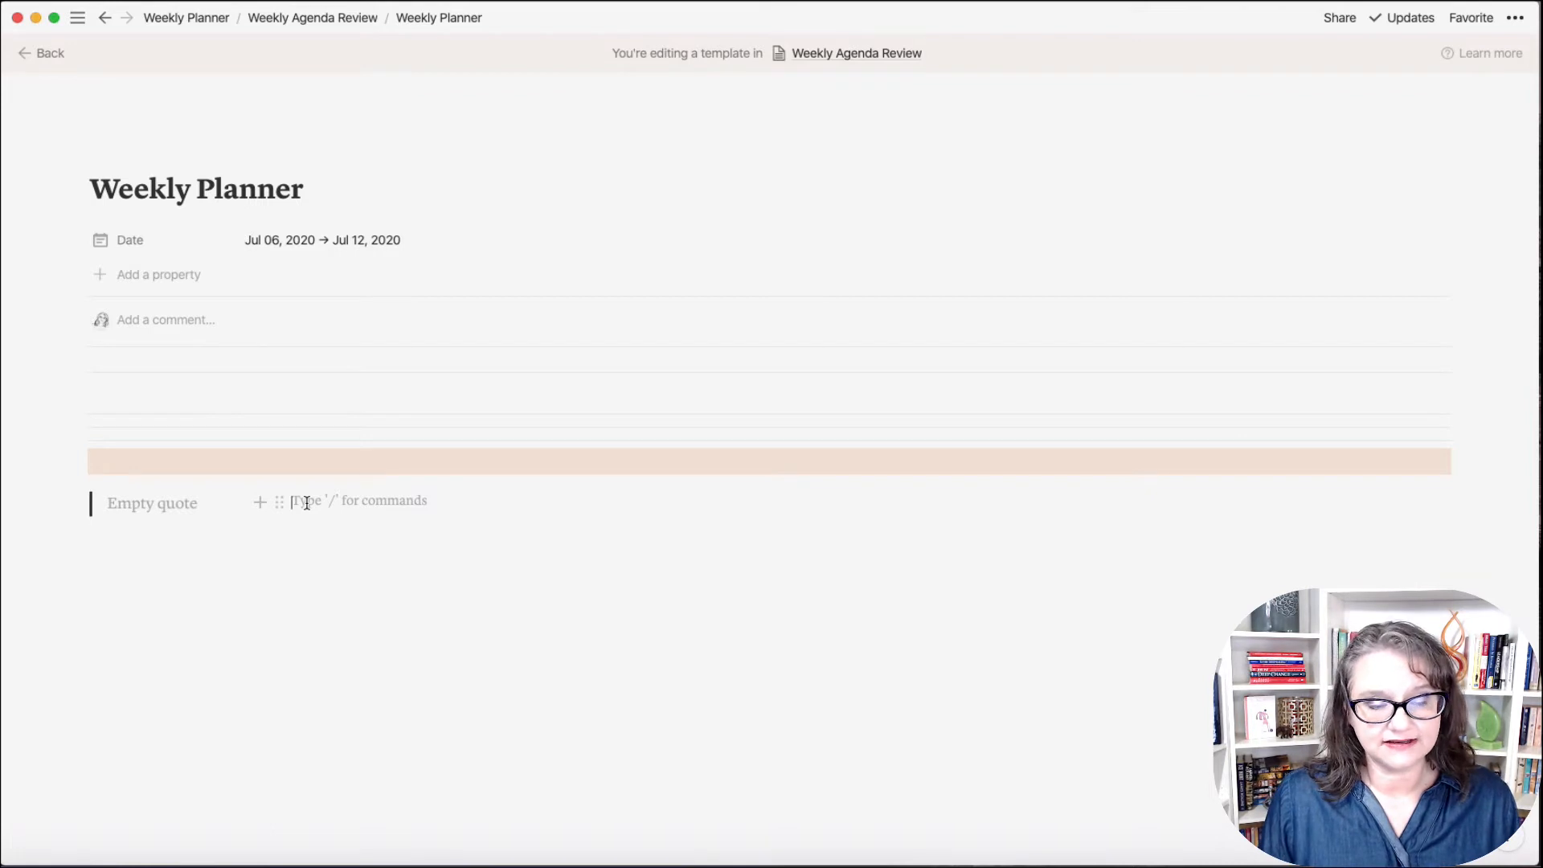
pyautogui.write('Learning Hub')
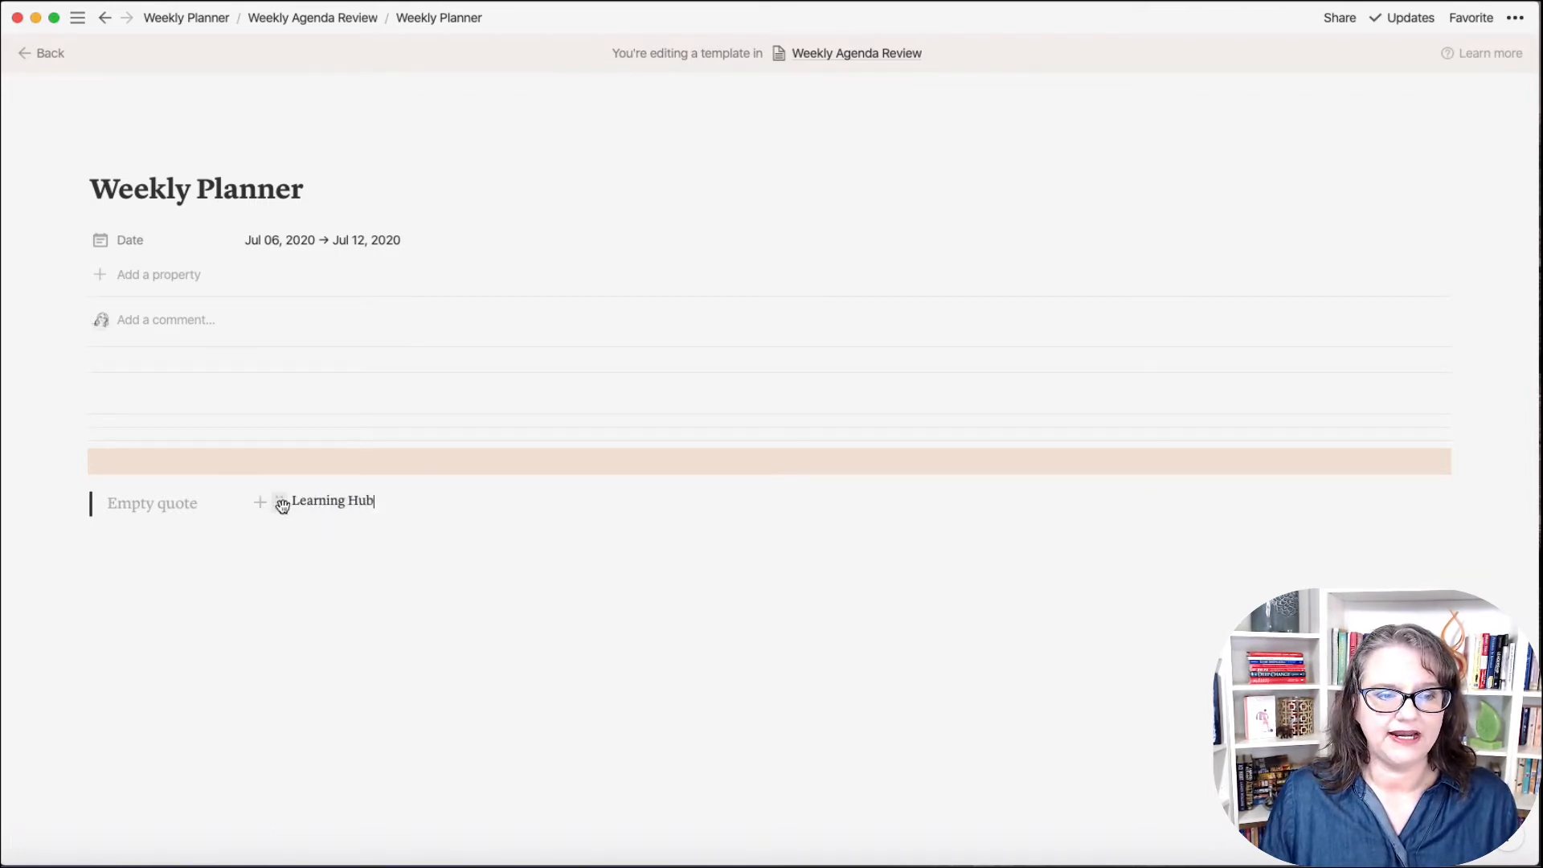
pyautogui.click(281, 504)
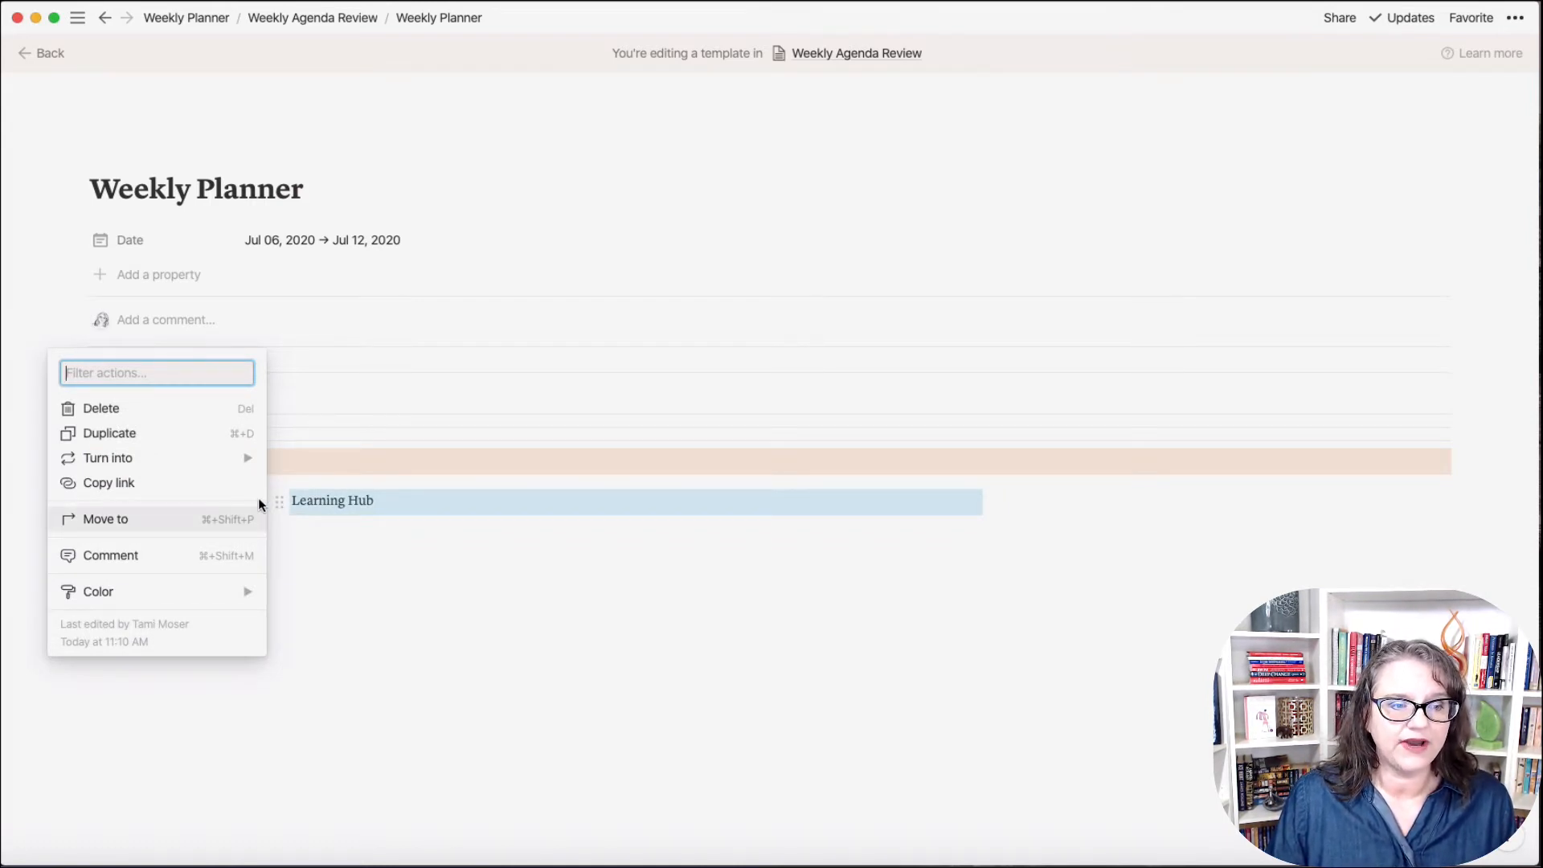
pyautogui.click(380, 500)
pyautogui.moveTo(379, 500); pyautogui.dragTo(293, 500)
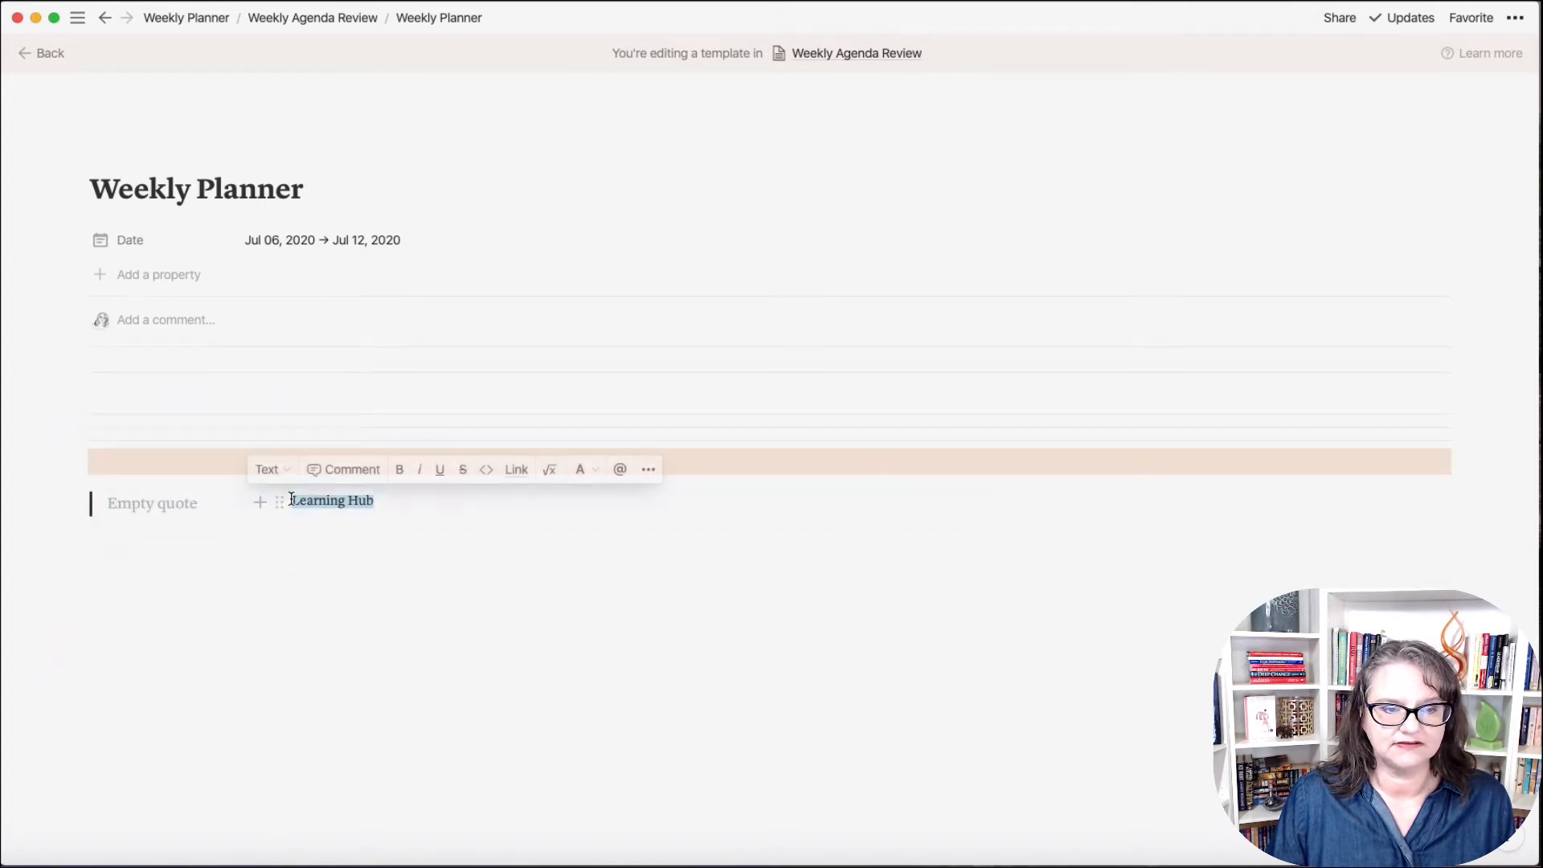
pyautogui.click(401, 479)
pyautogui.click(418, 528)
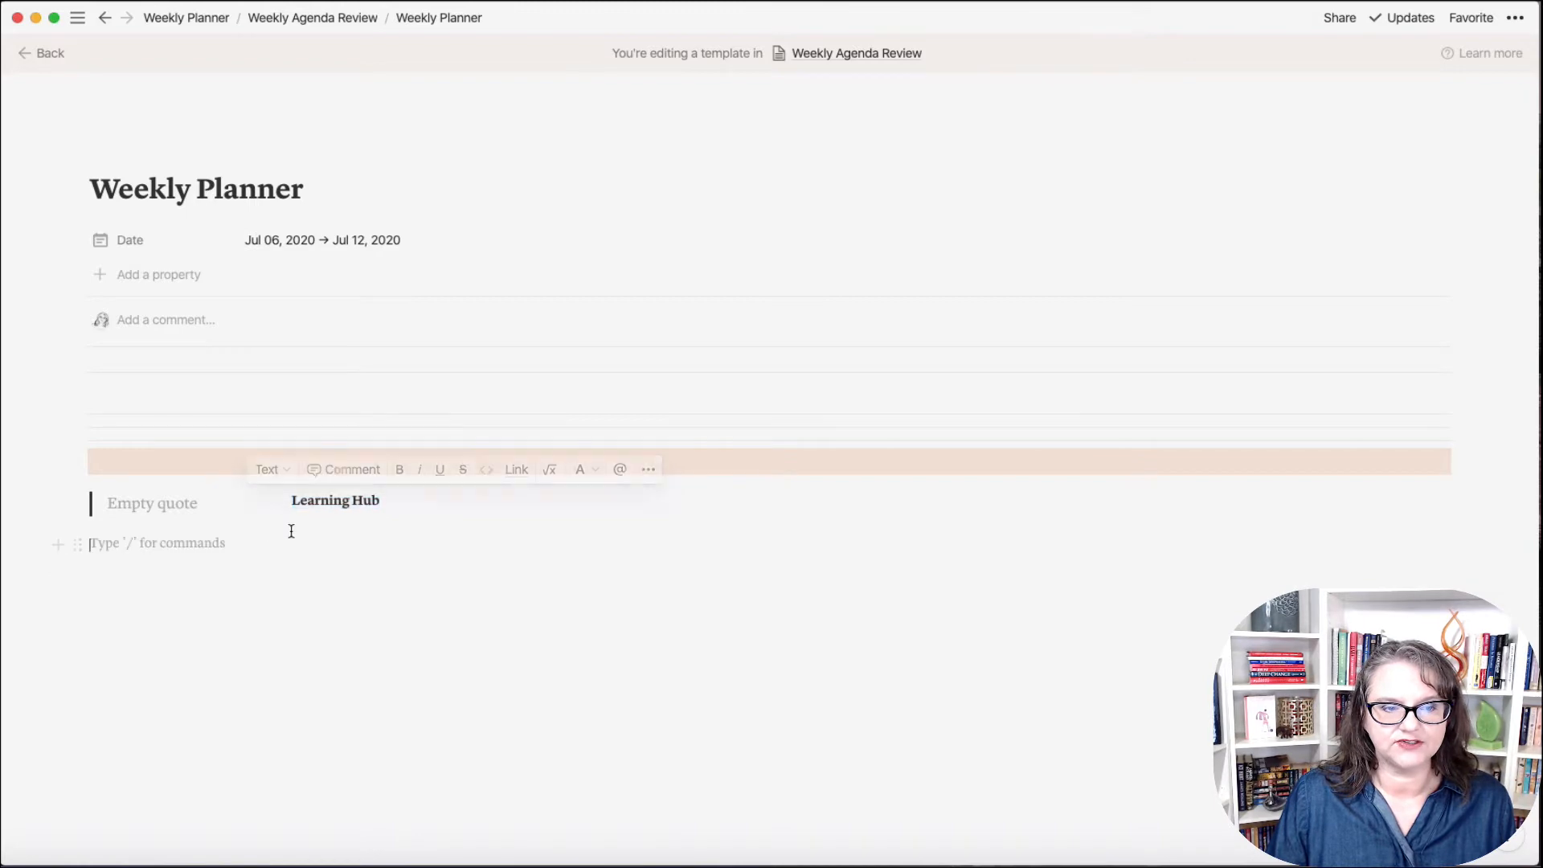
pyautogui.click(305, 518)
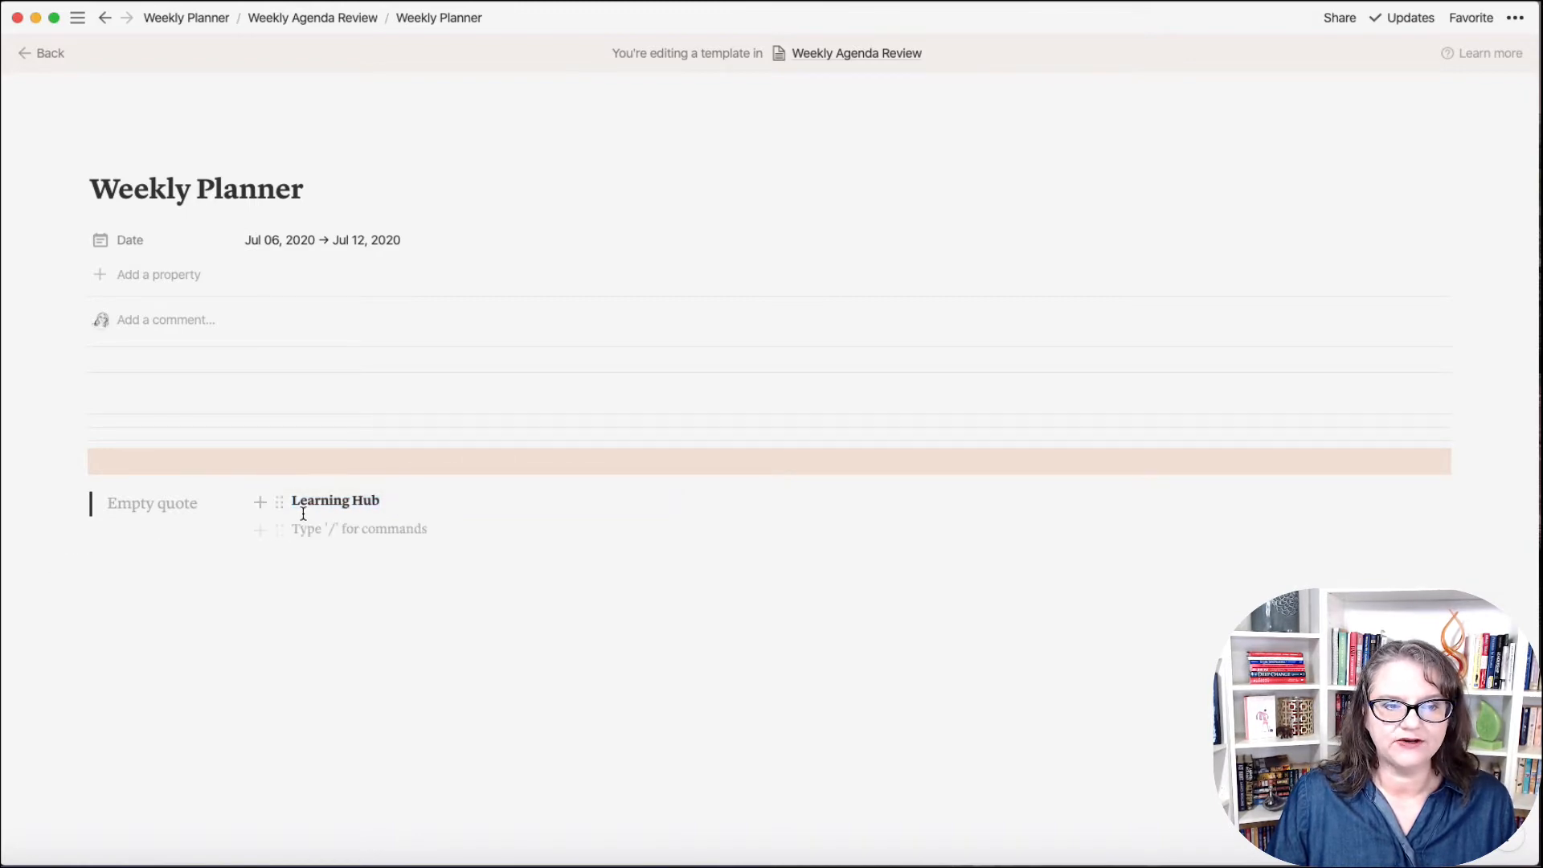
# Step: Turn the empty line into to-dos reading 'Assignment', 'Work on X' and 'Create Y'
pyautogui.click(279, 532)
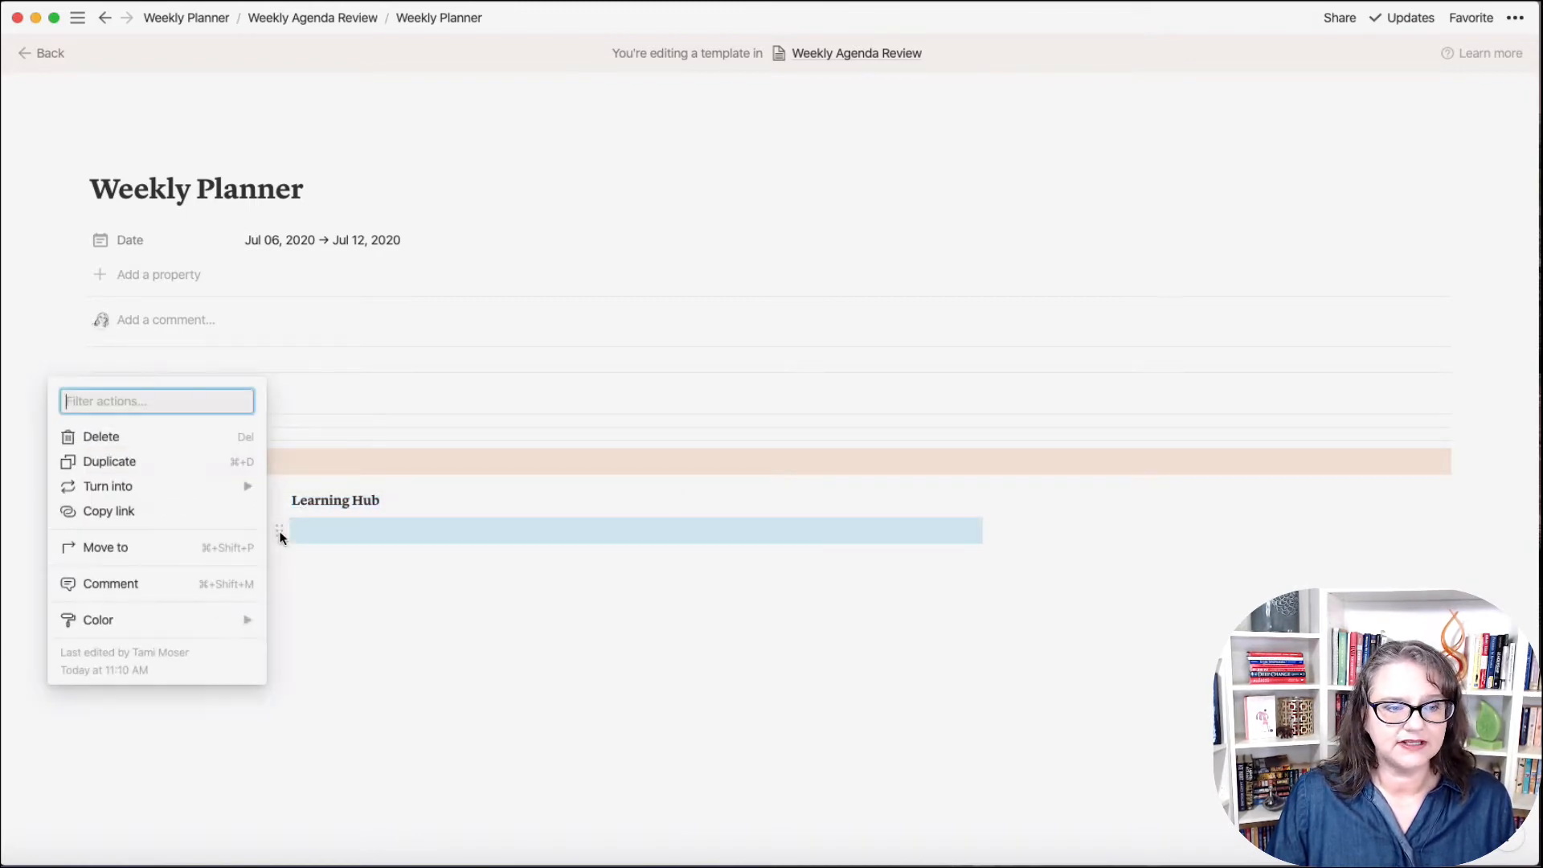
pyautogui.moveTo(229, 491)
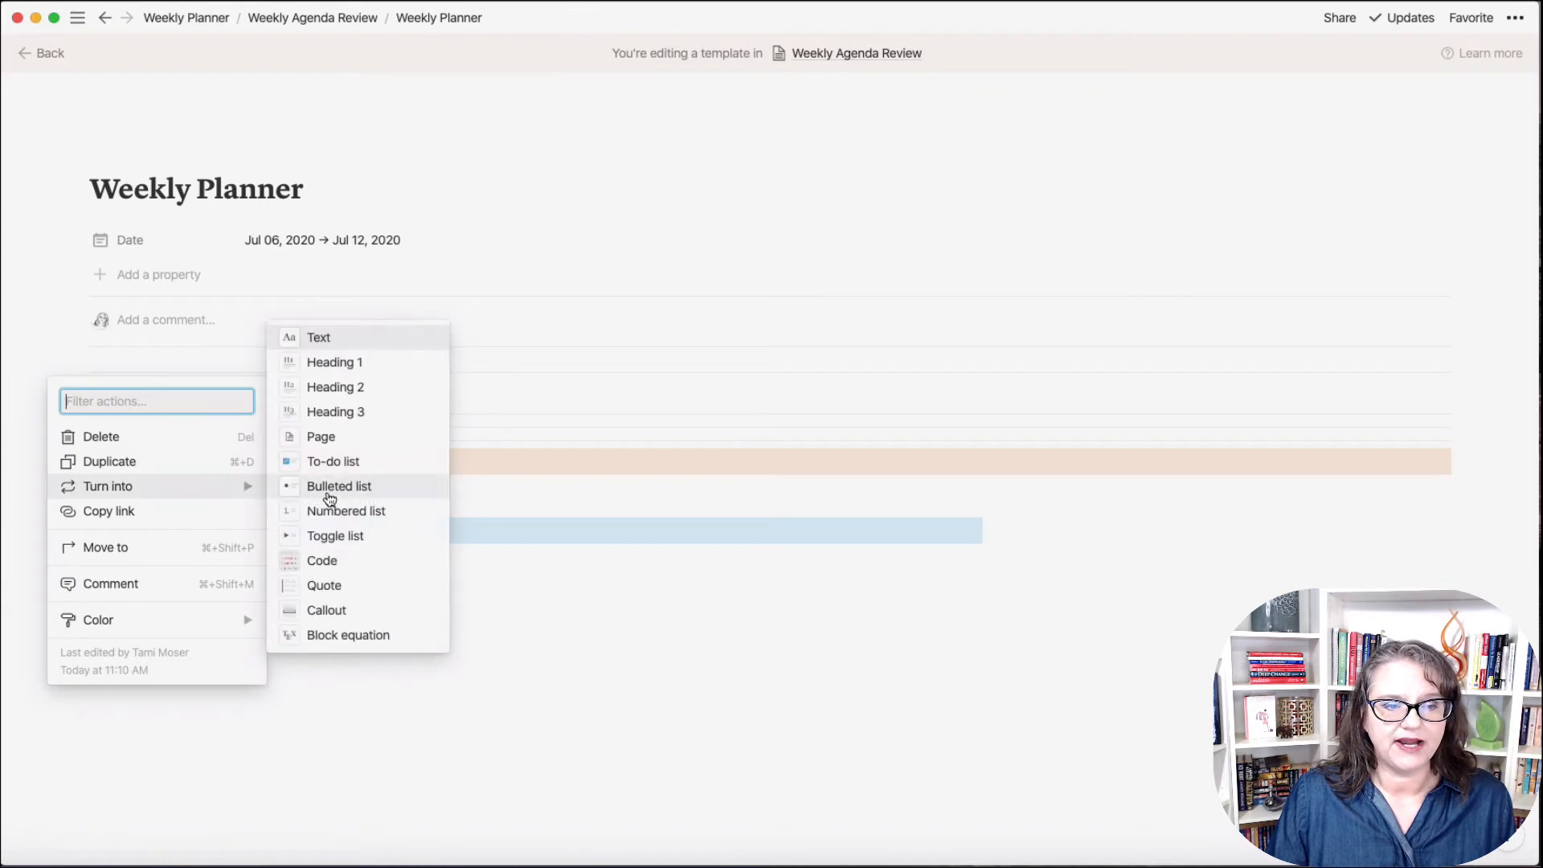
pyautogui.click(328, 465)
pyautogui.click(361, 532)
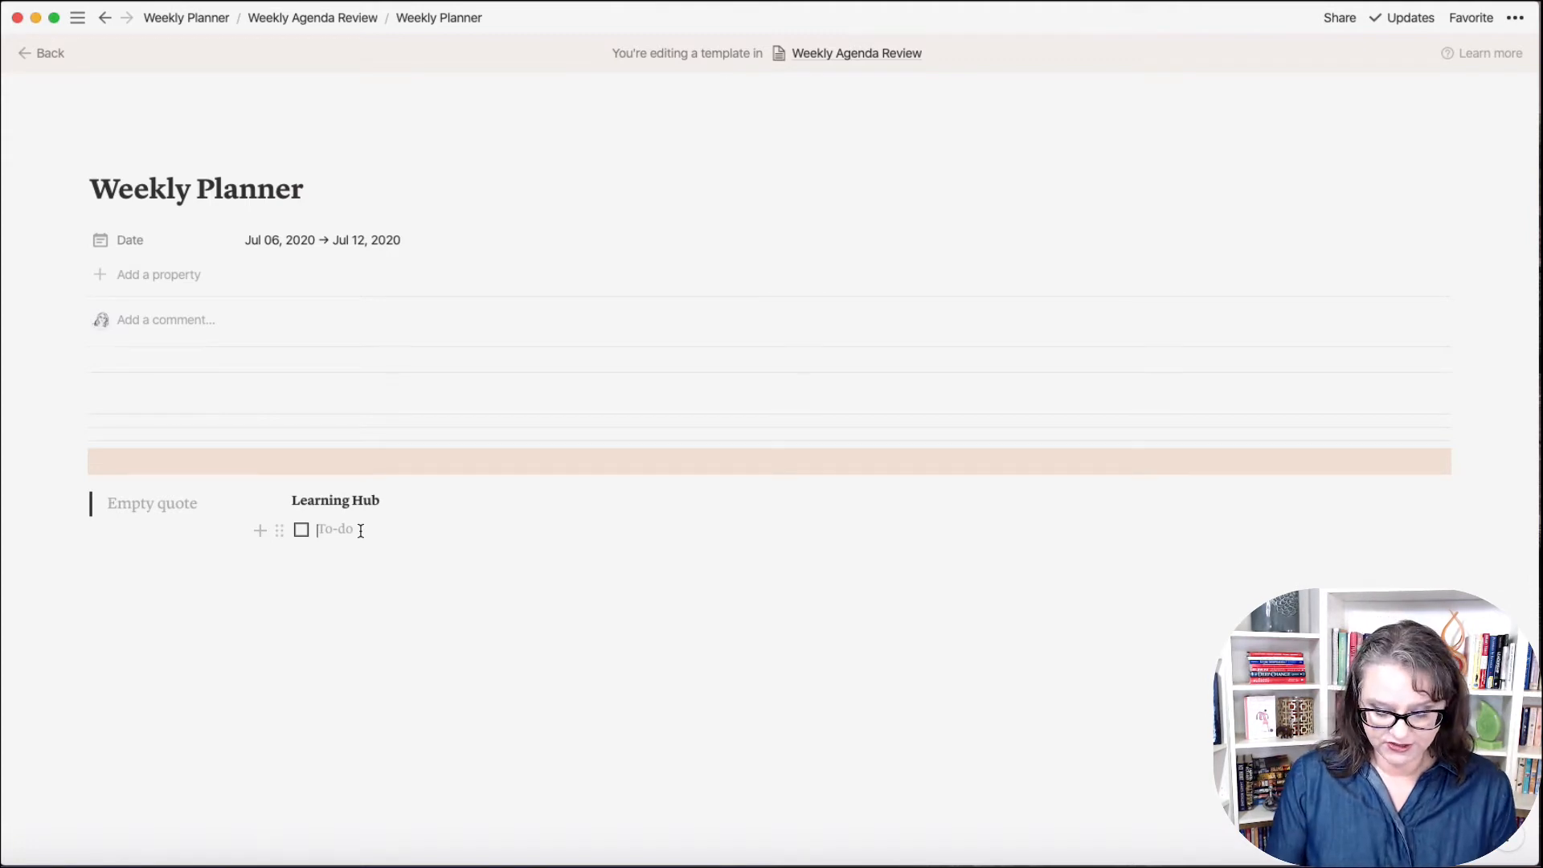
pyautogui.write('Assignment')
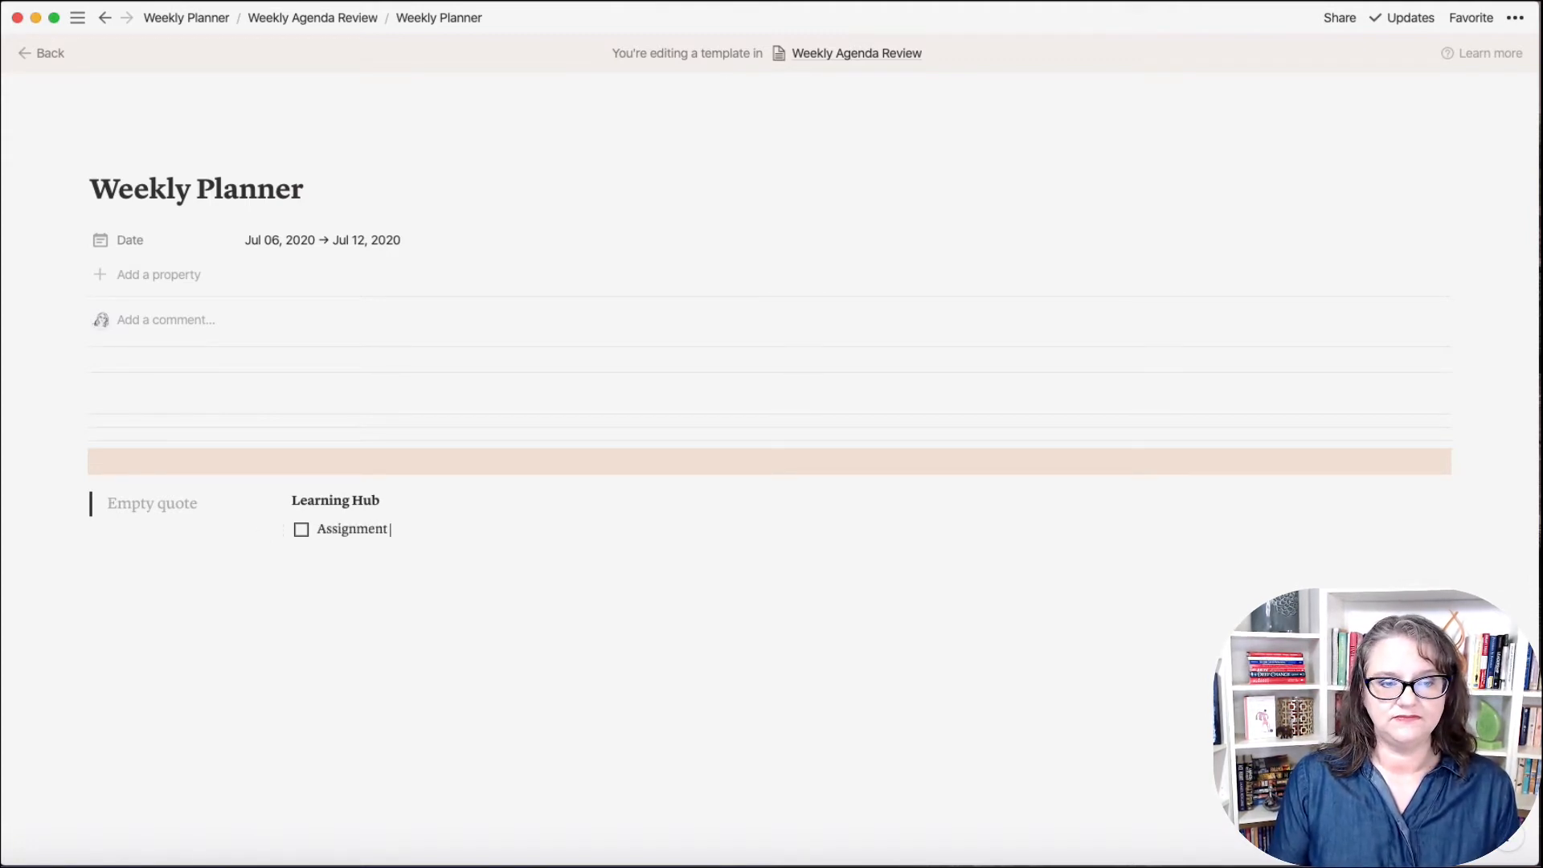
pyautogui.press('Return')
pyautogui.write('W')
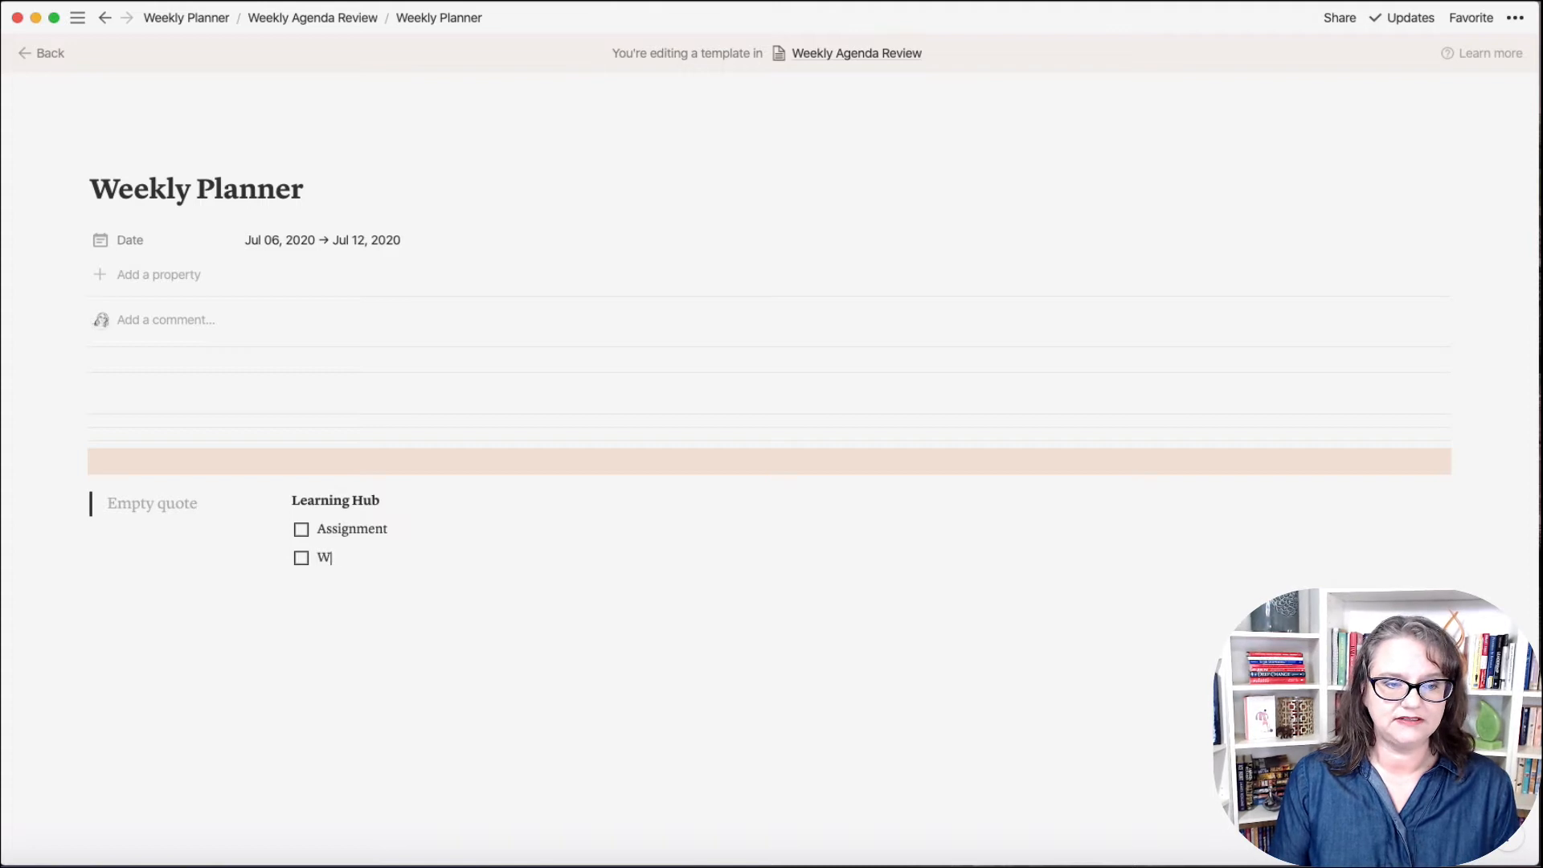
pyautogui.write('ork on X')
pyautogui.press('Return')
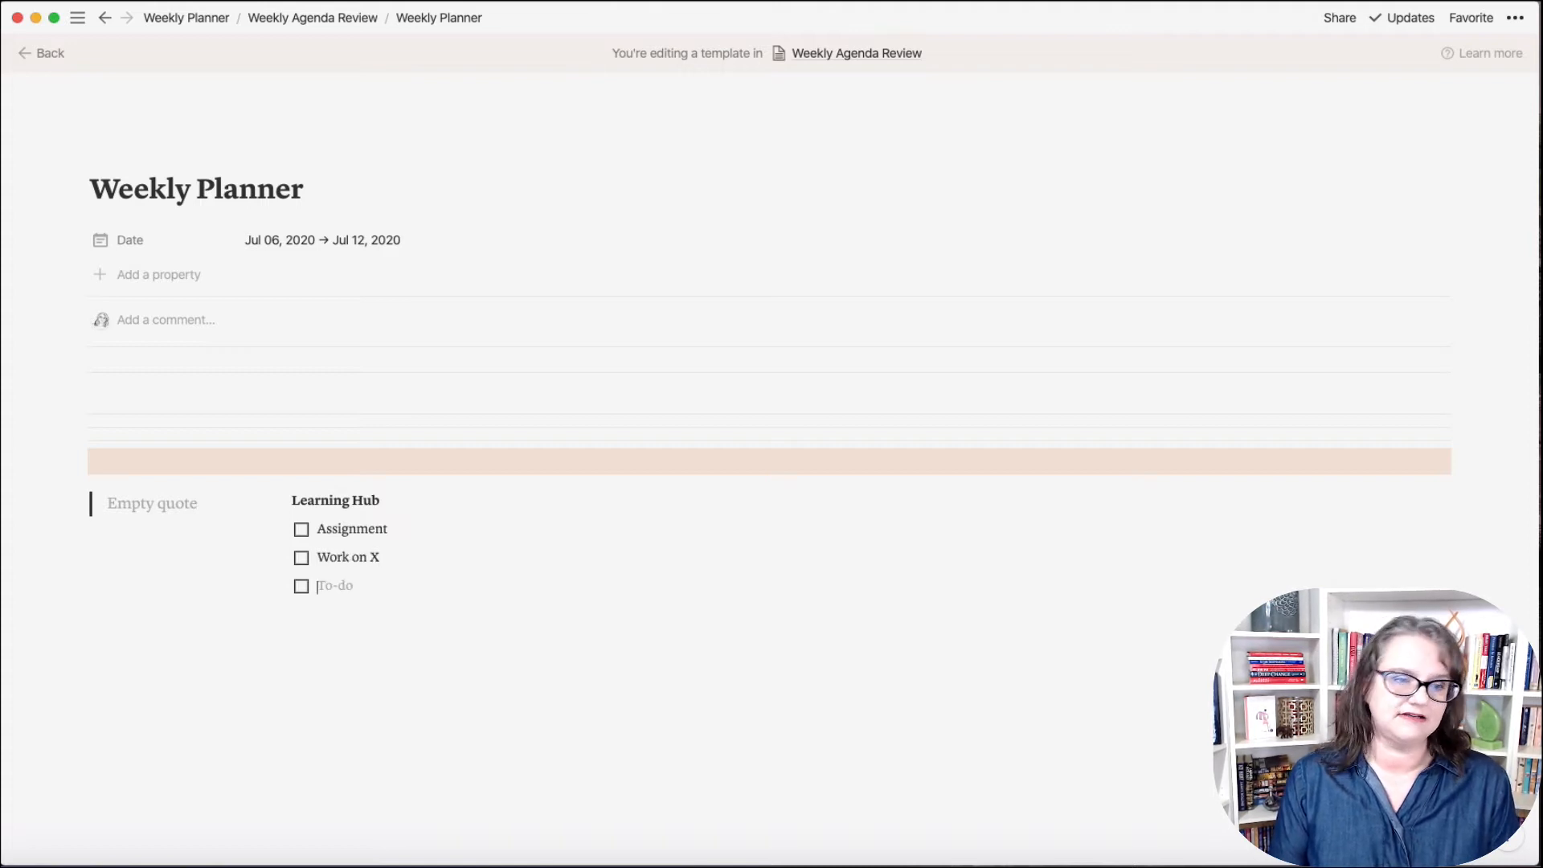
pyautogui.write('Creat')
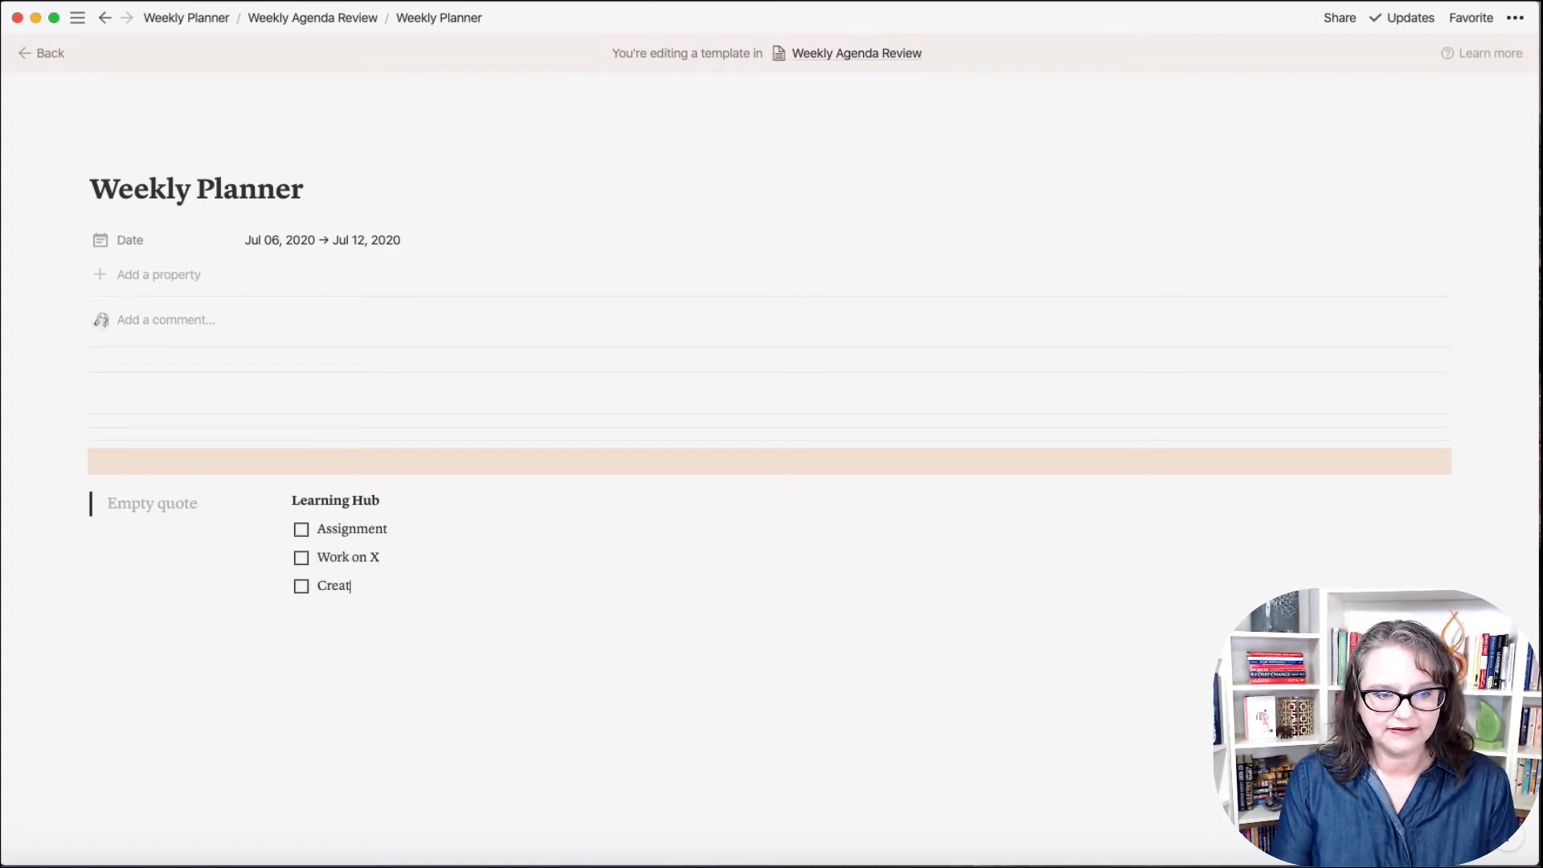
pyautogui.write('e Y')
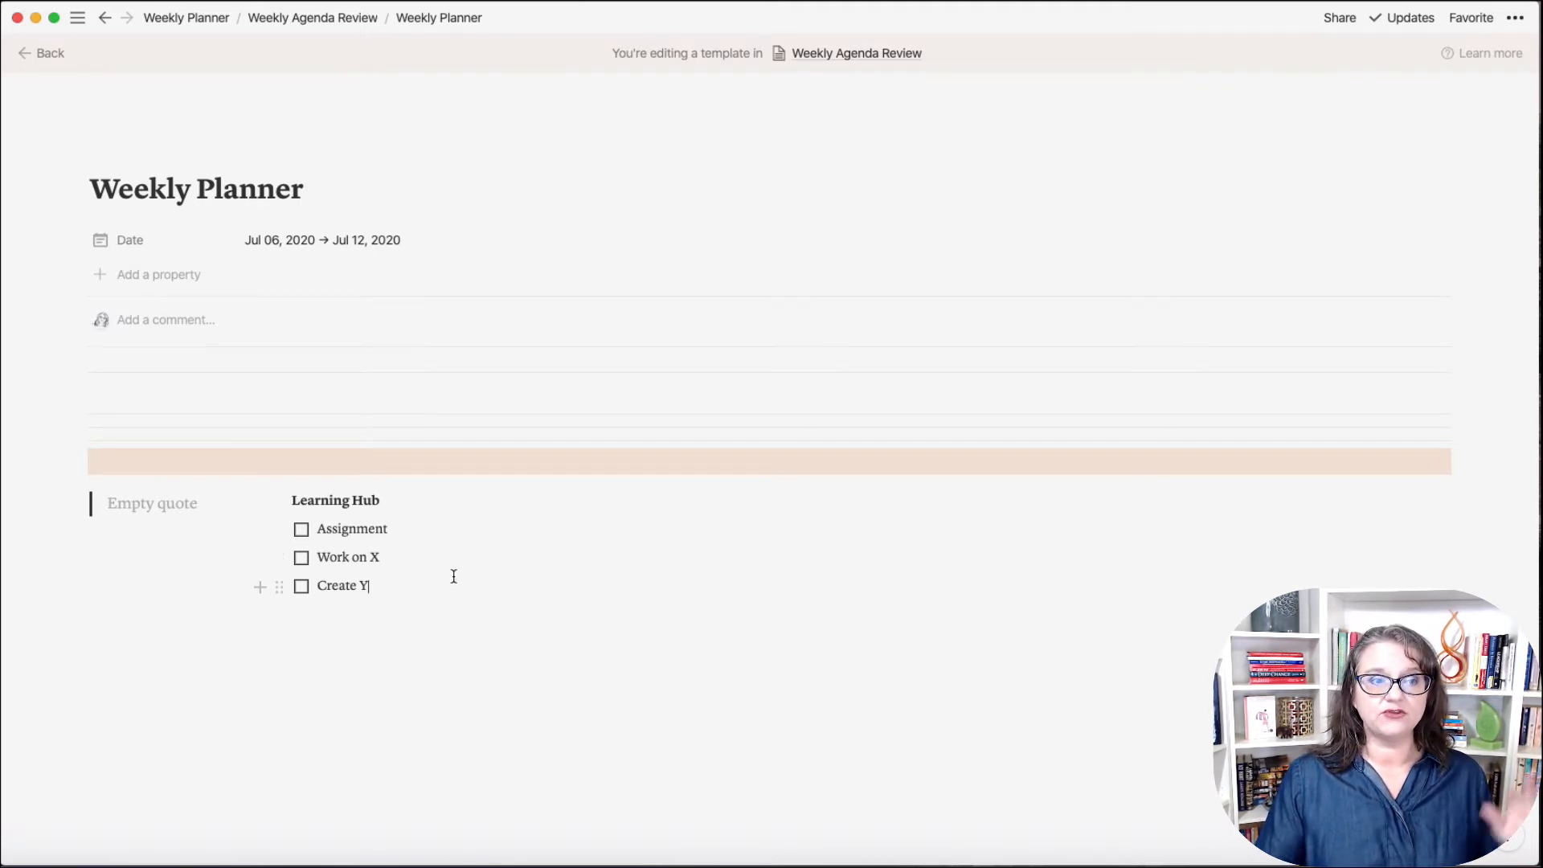
# Step: Tick the Assignment and Create Y boxes, then untick them again
pyautogui.click(301, 529)
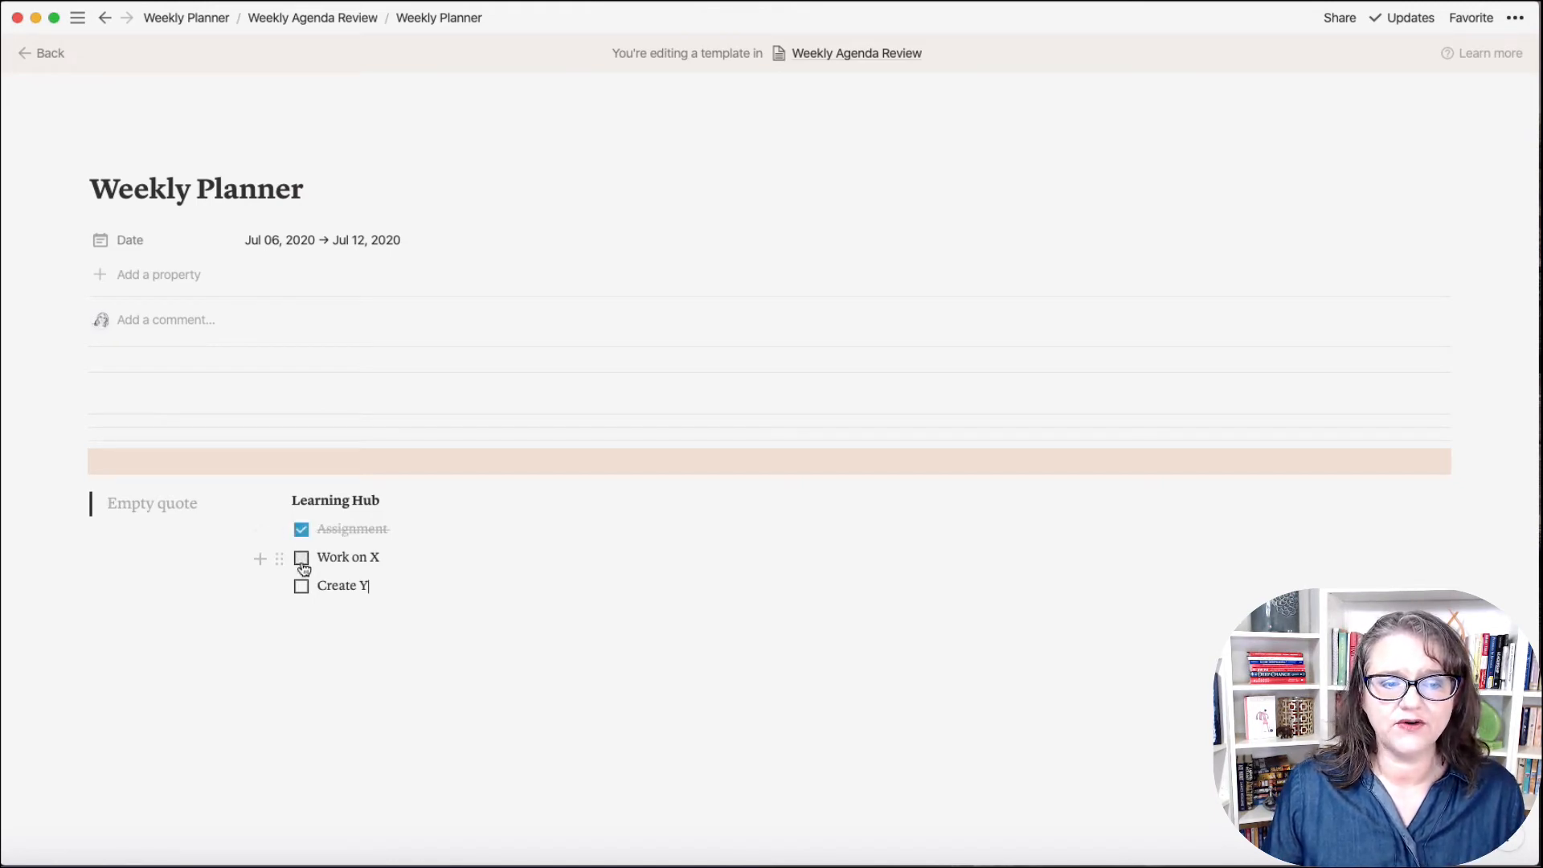
pyautogui.click(302, 586)
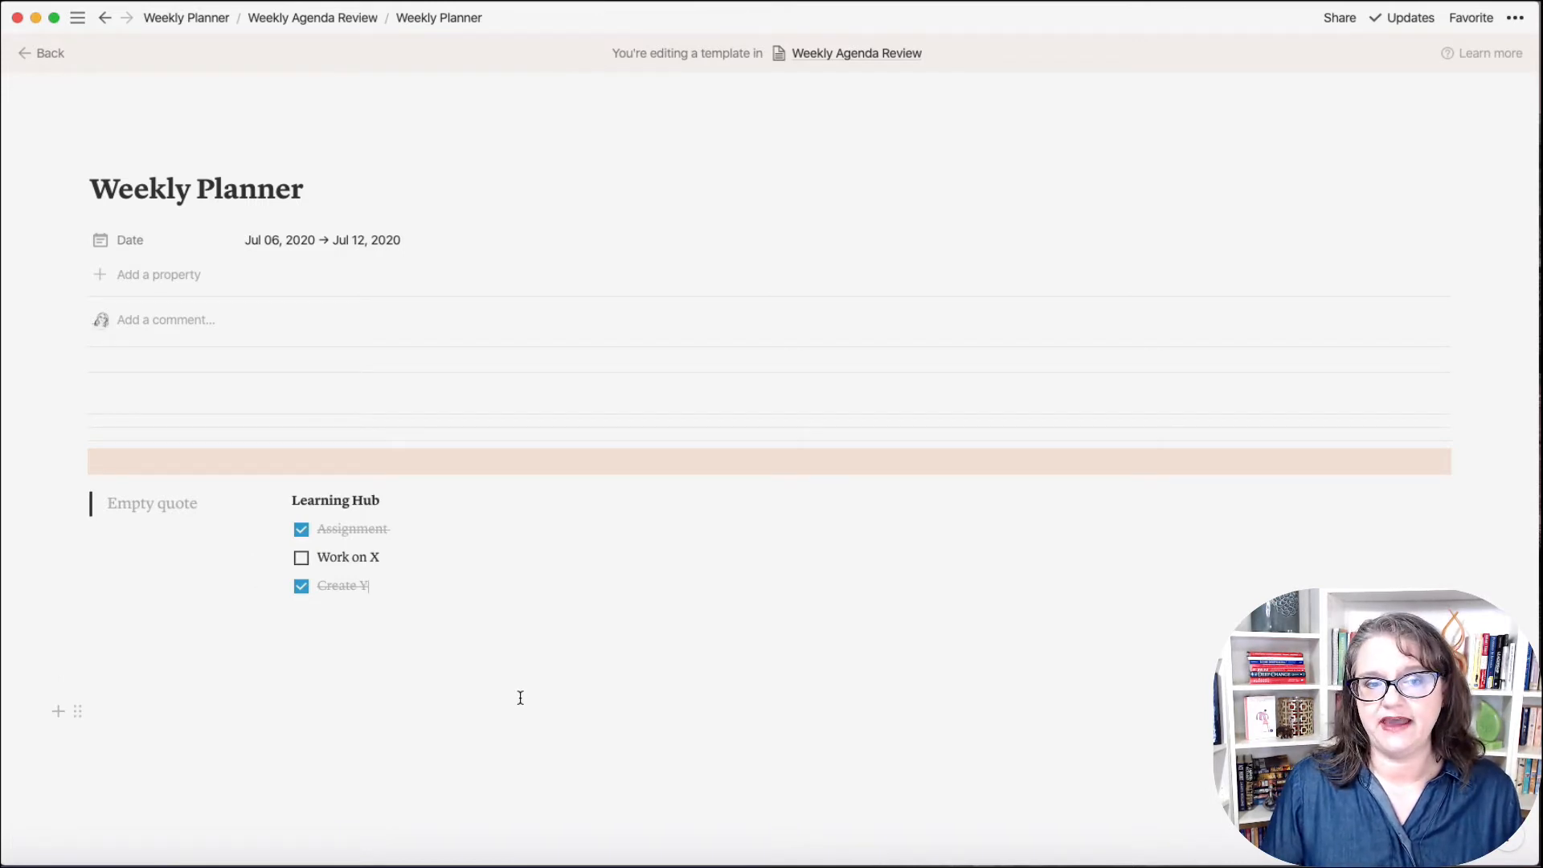
pyautogui.click(302, 586)
pyautogui.click(301, 529)
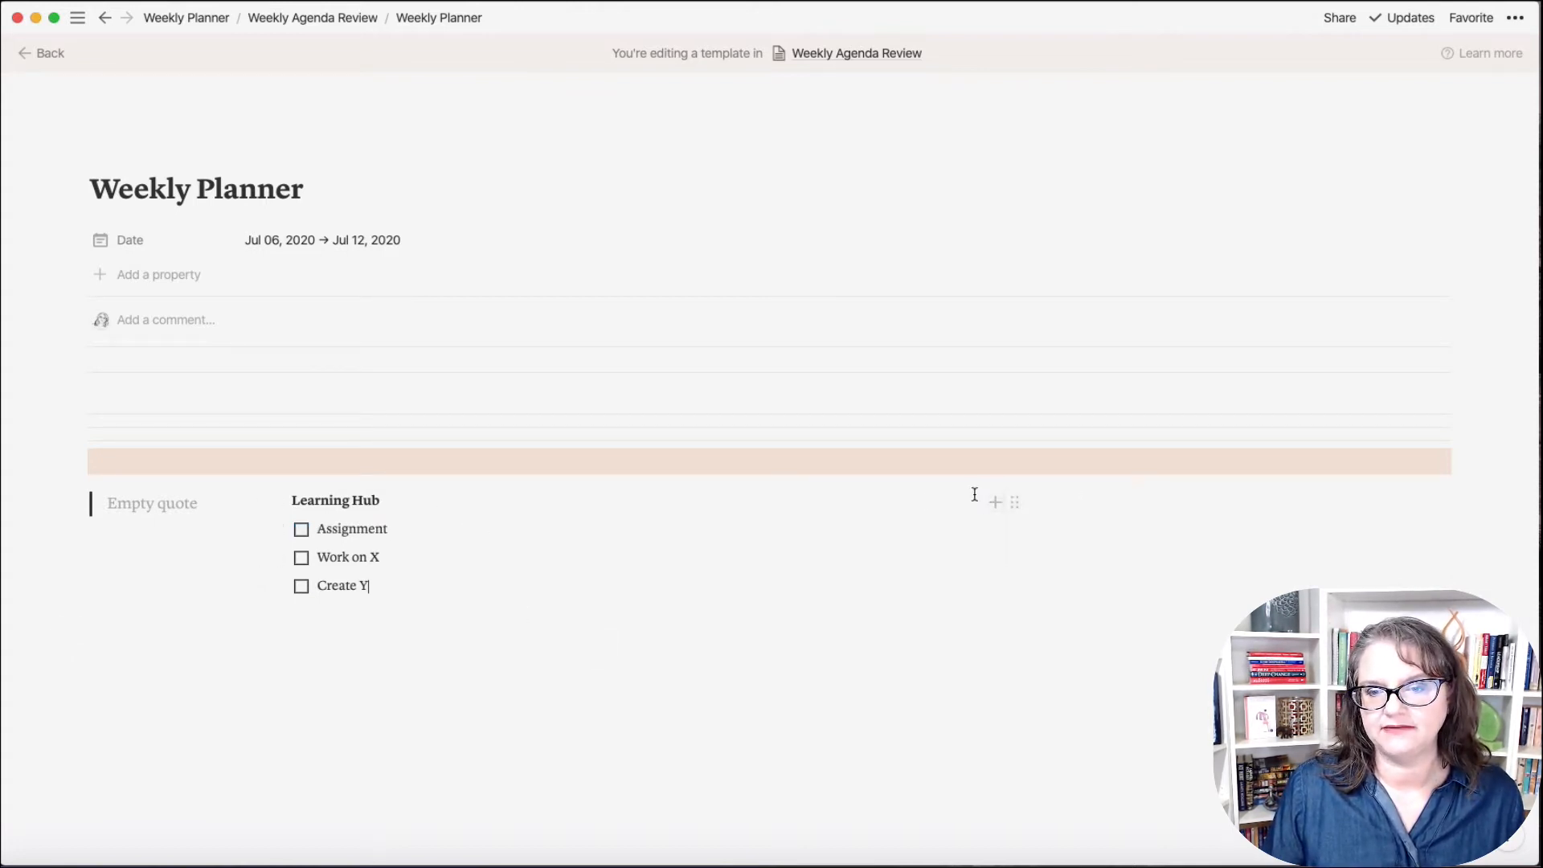
# Step: Widen the right column and add a purple 'Quick To-Do's' heading
pyautogui.moveTo(1002, 486); pyautogui.dragTo(519, 495)
pyautogui.click(601, 501)
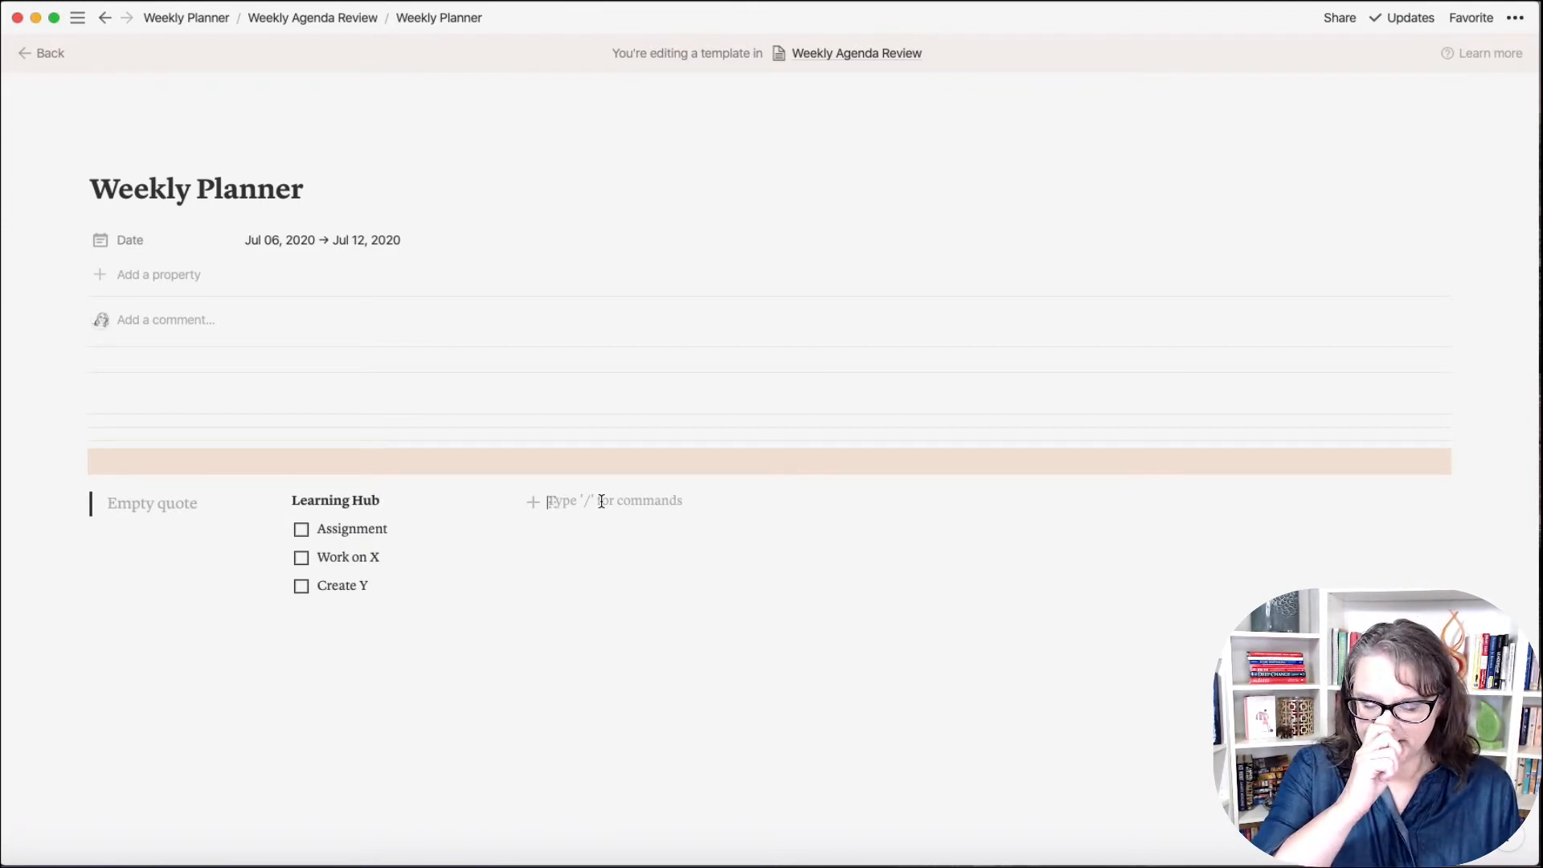
pyautogui.write('Quic')
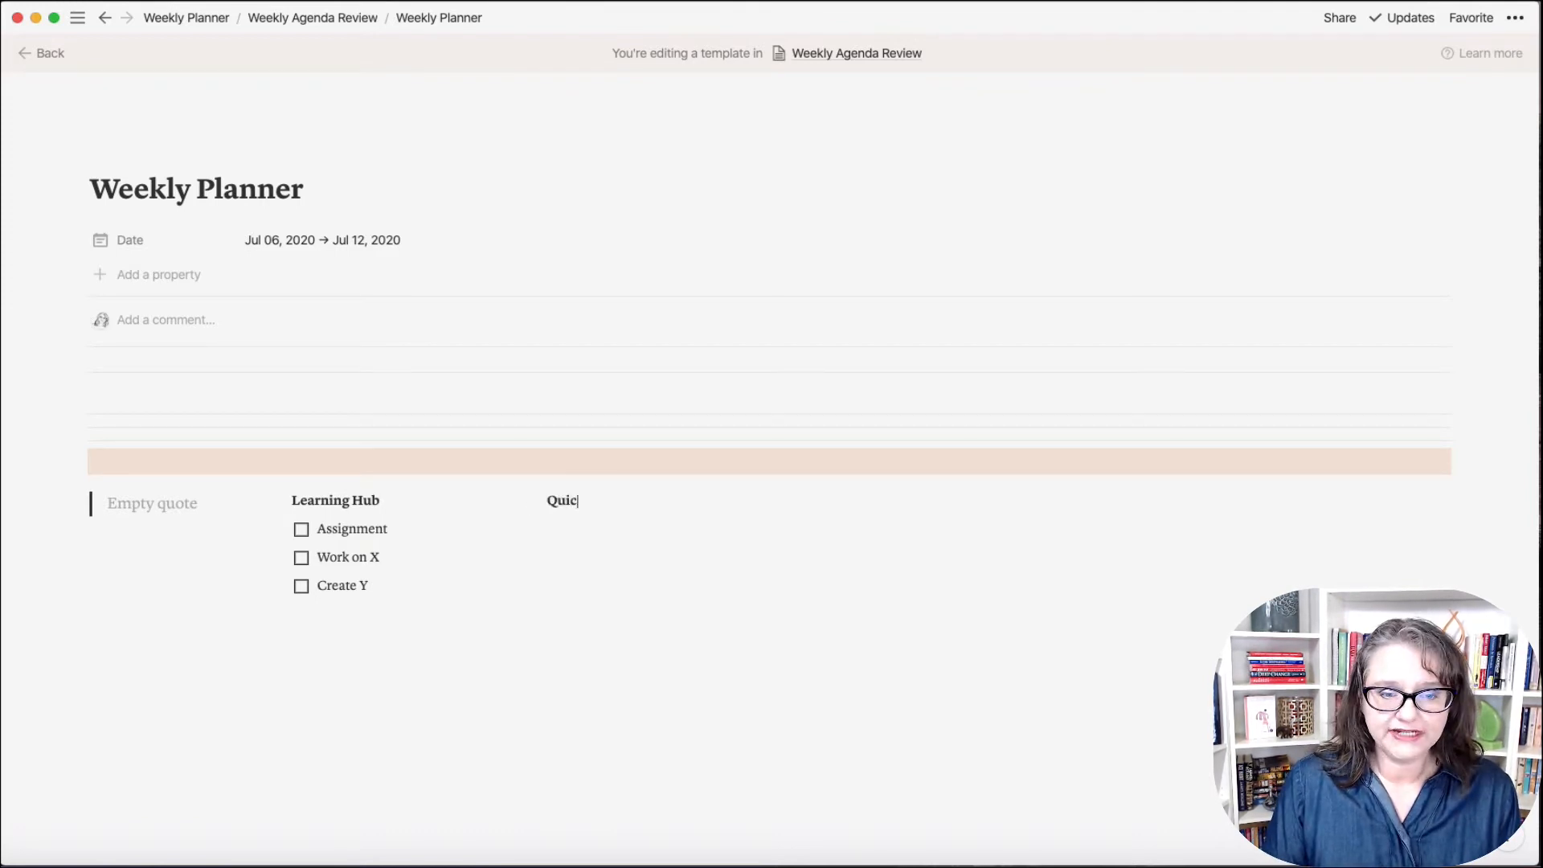
pyautogui.write("k To-Do's")
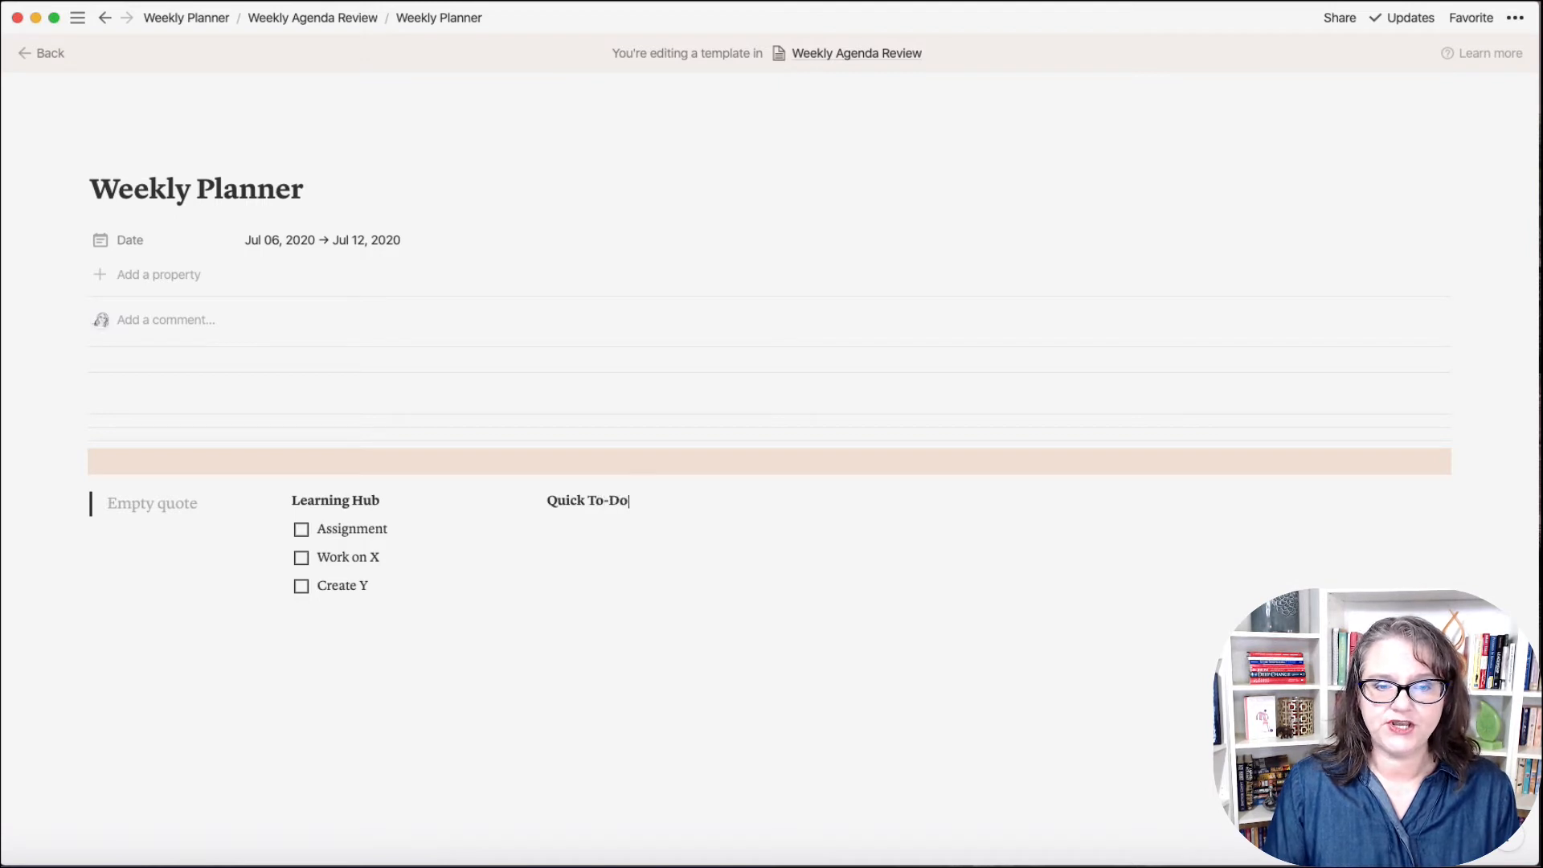
pyautogui.click(553, 521)
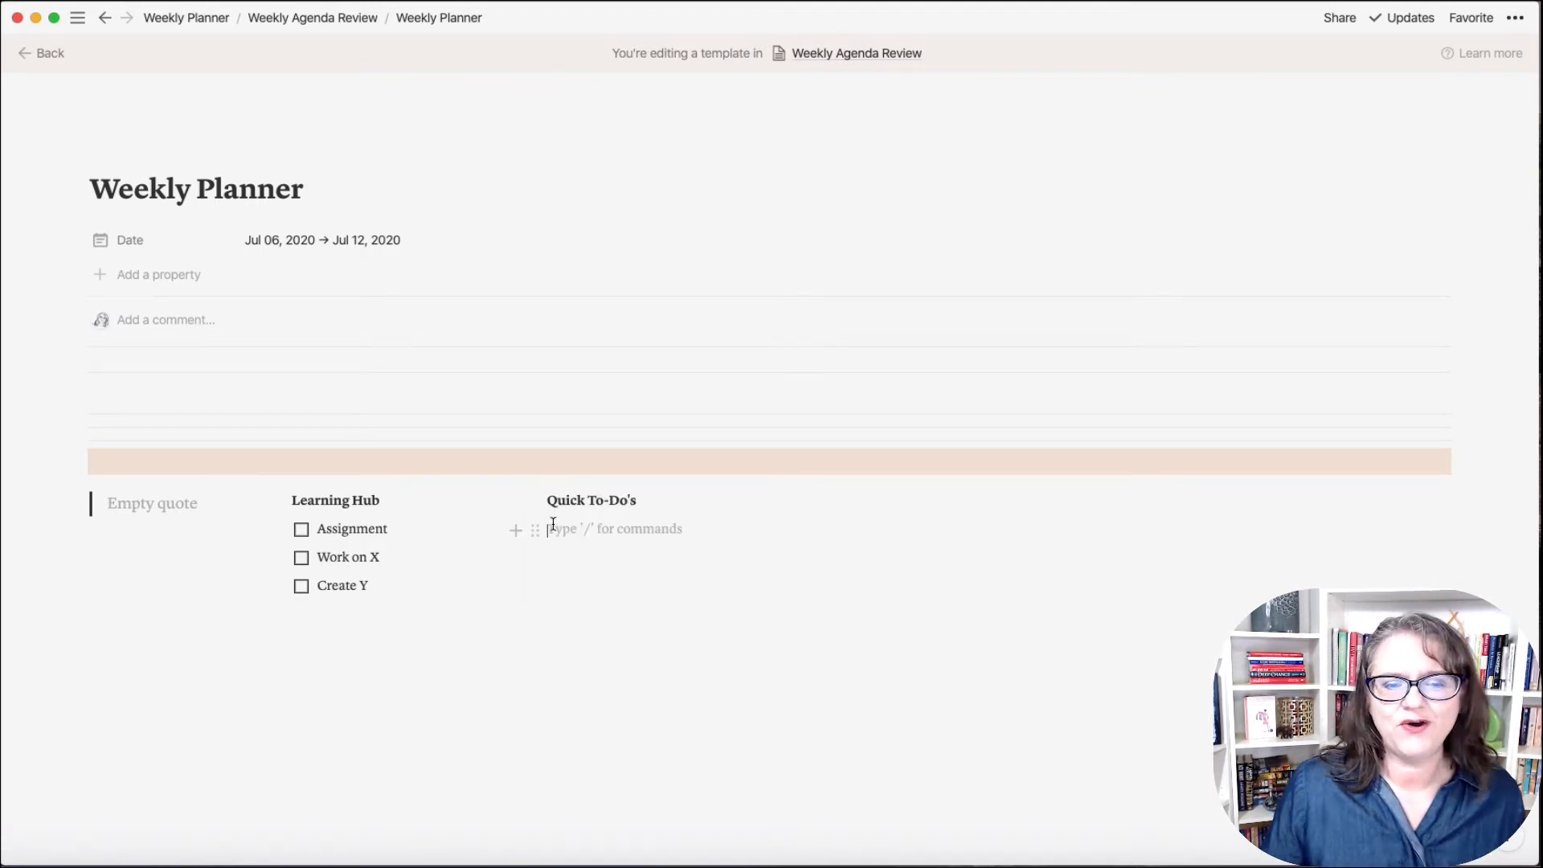
pyautogui.click(534, 529)
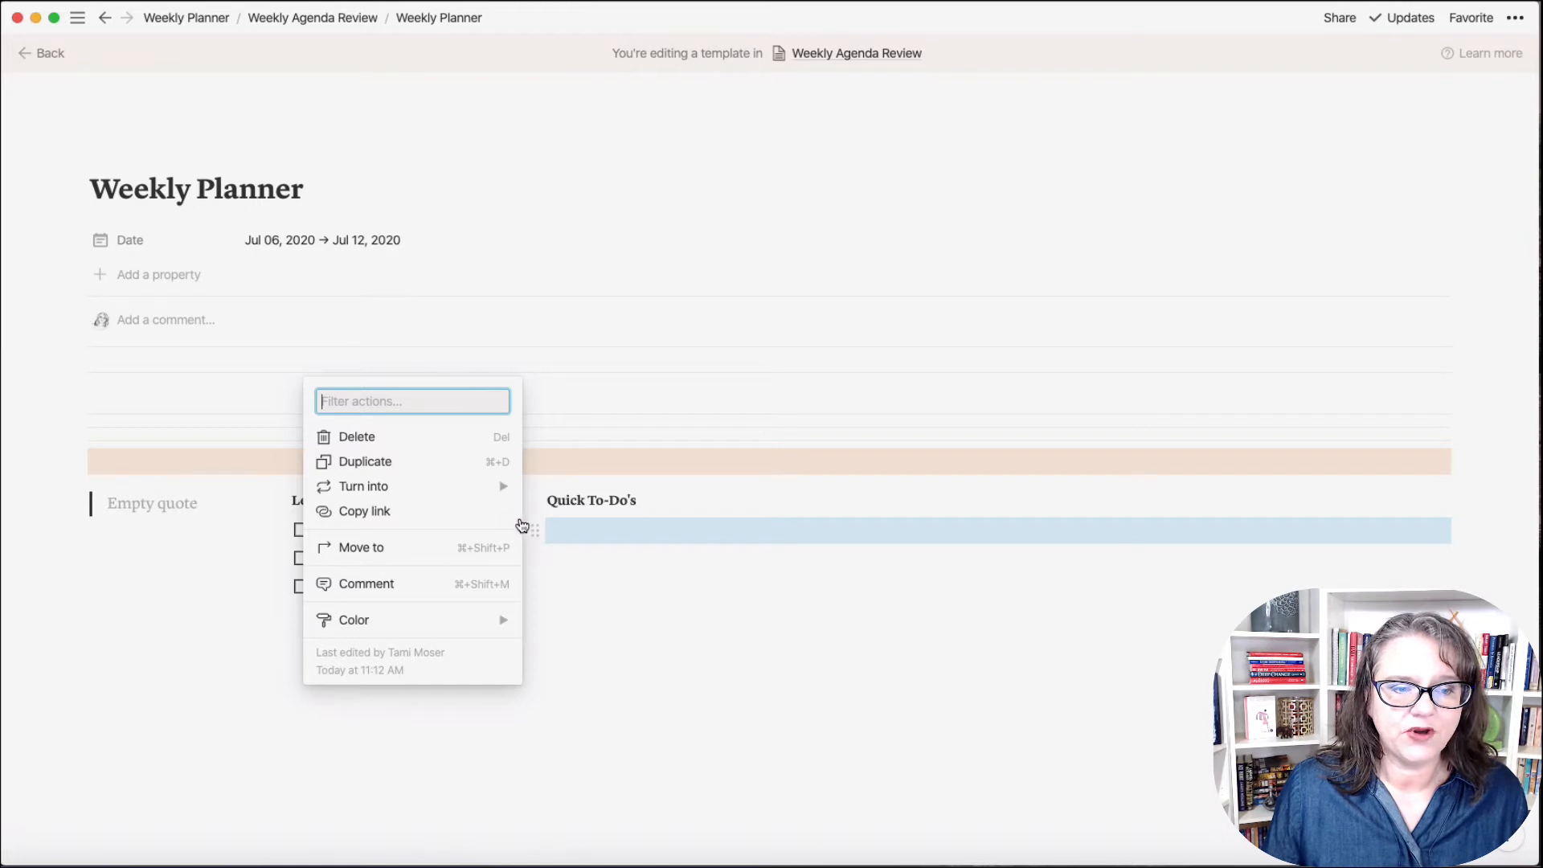
pyautogui.moveTo(465, 625)
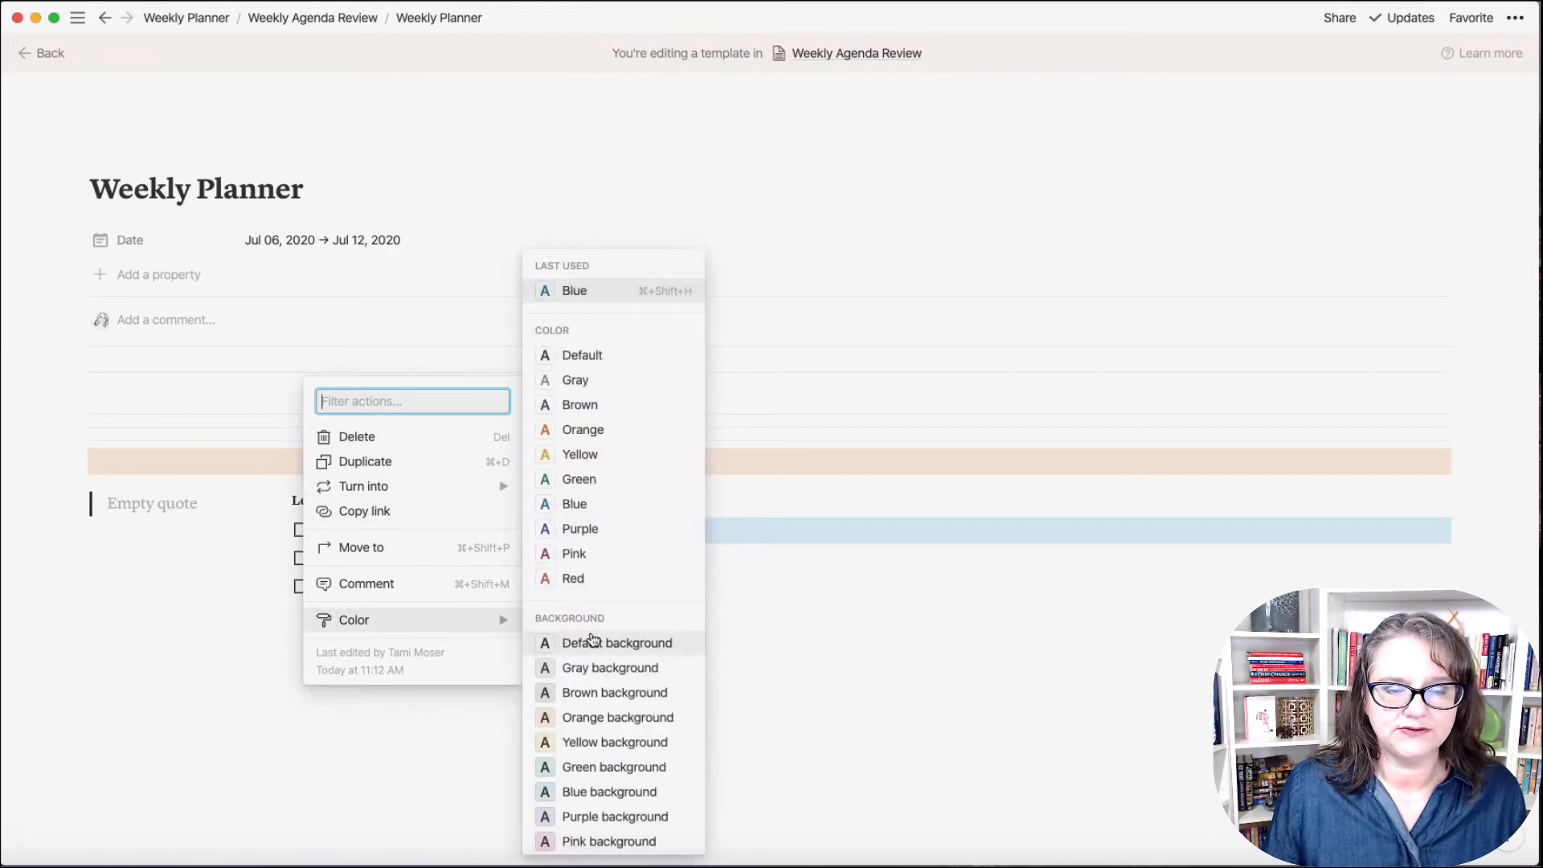
pyautogui.click(598, 532)
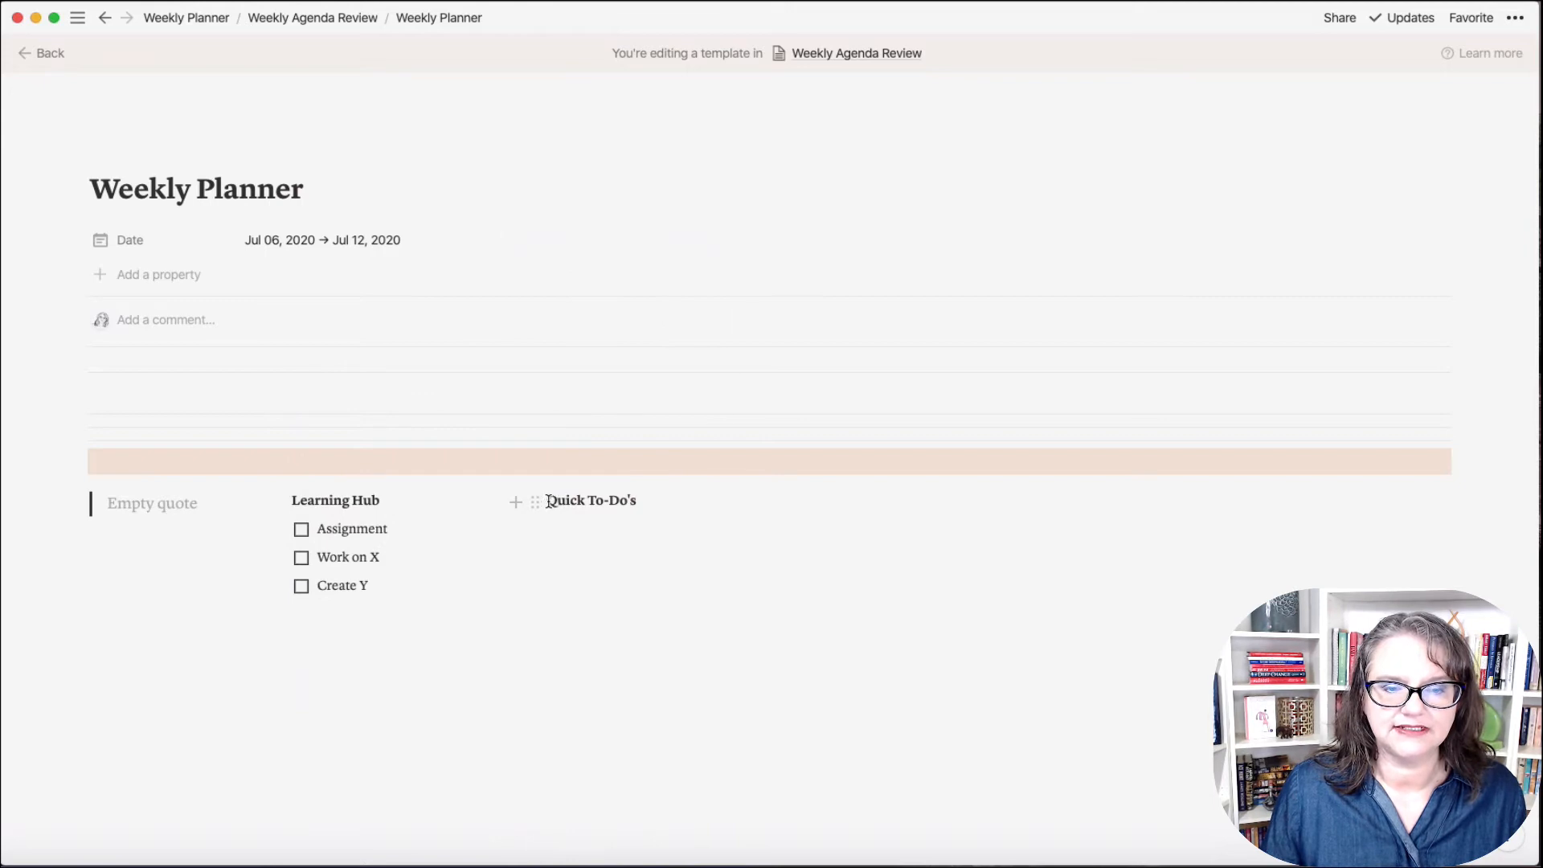
pyautogui.moveTo(550, 502); pyautogui.dragTo(645, 500)
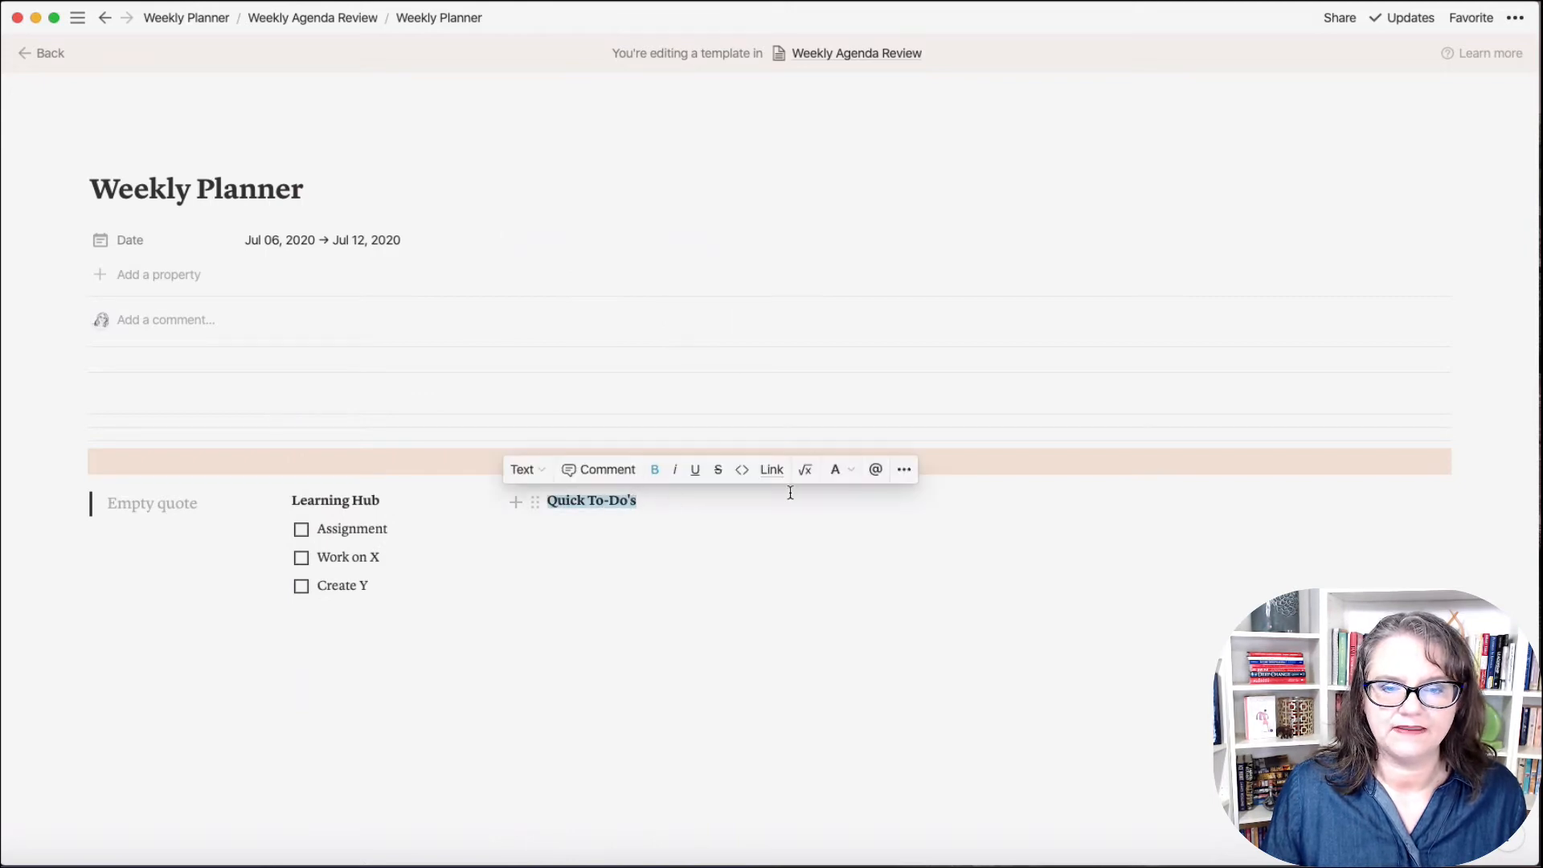
pyautogui.click(842, 471)
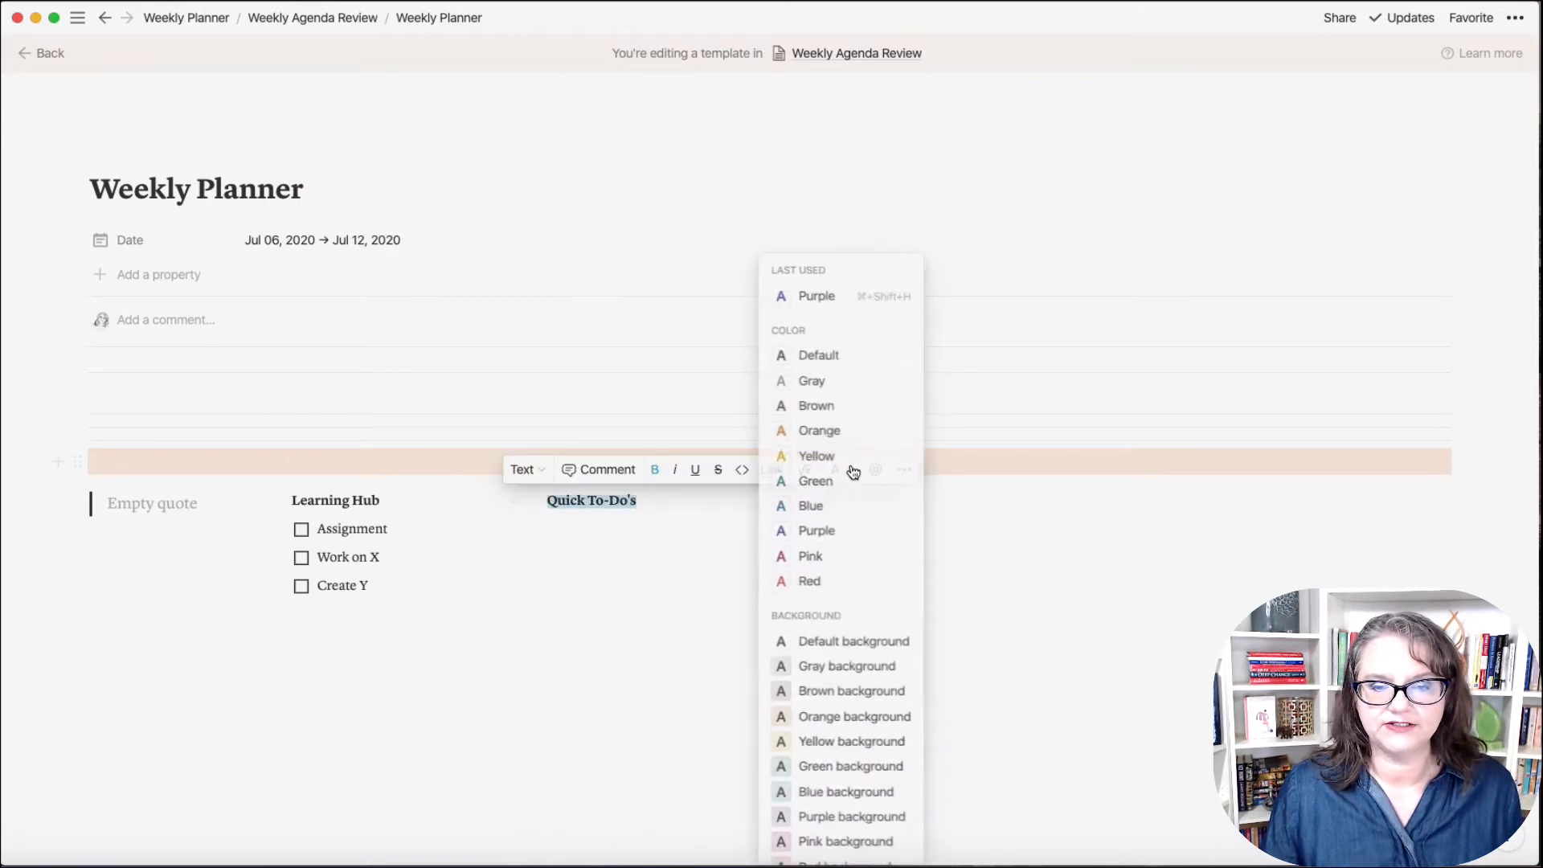
pyautogui.click(826, 527)
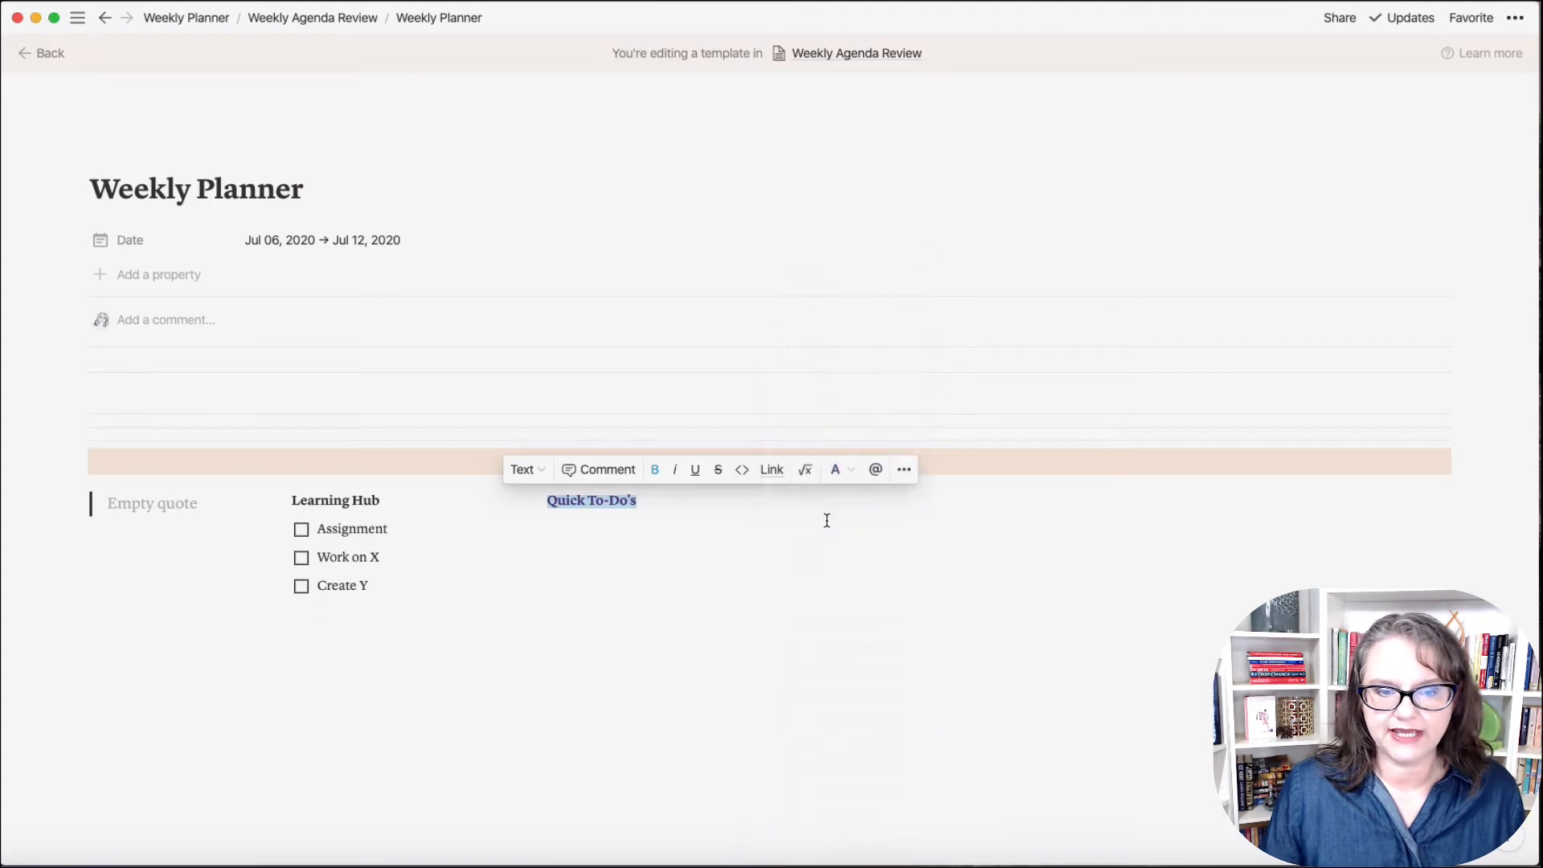
# Step: Add a to-do under it, typing 'Laundry' then replacing it with 'Update a subscription'
pyautogui.click(656, 530)
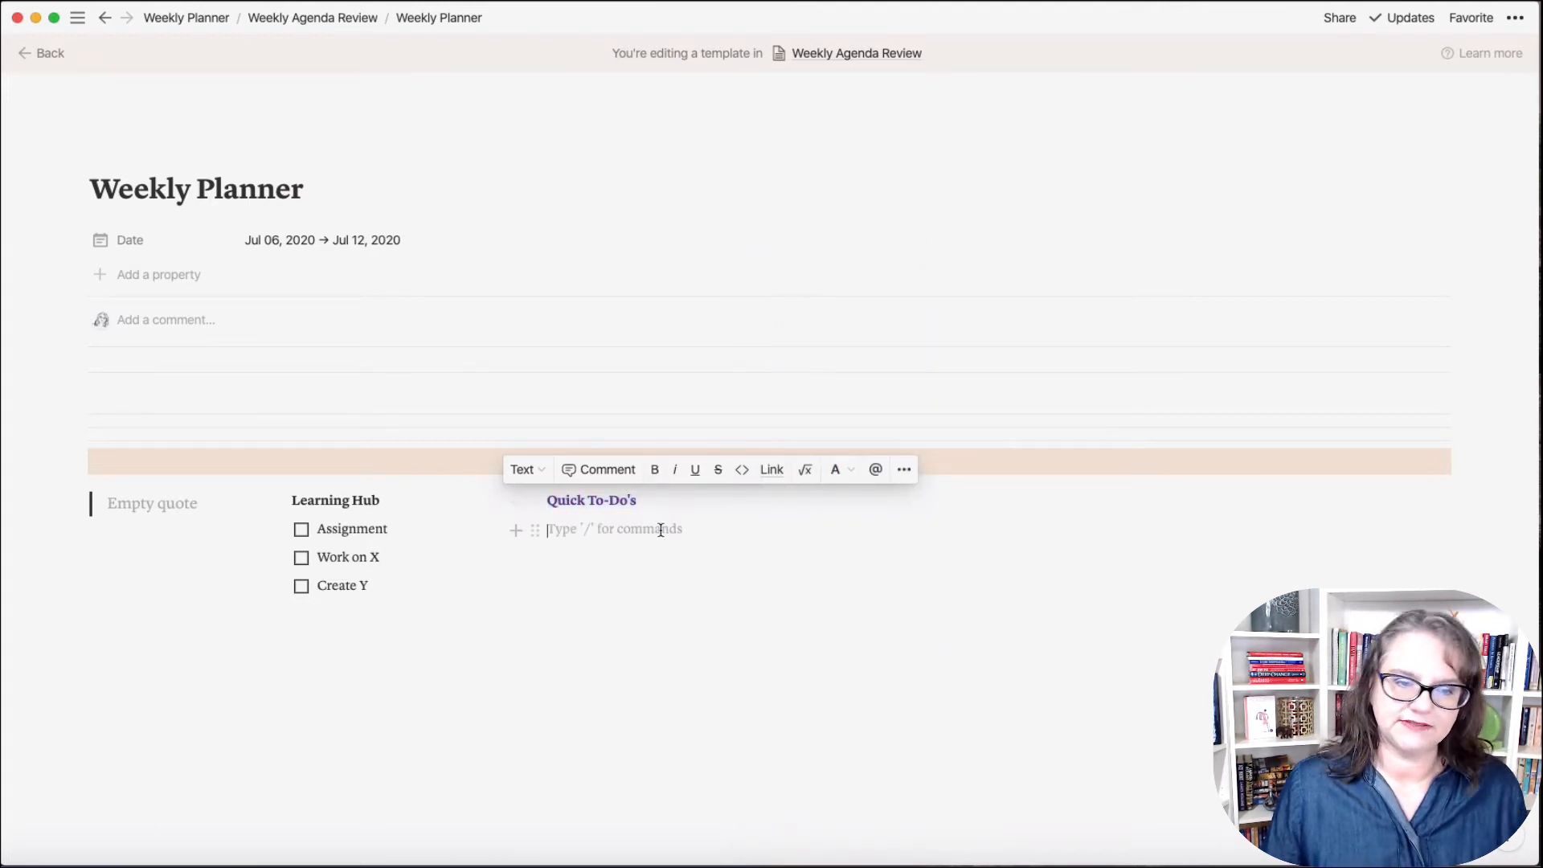
pyautogui.click(534, 529)
pyautogui.moveTo(466, 495)
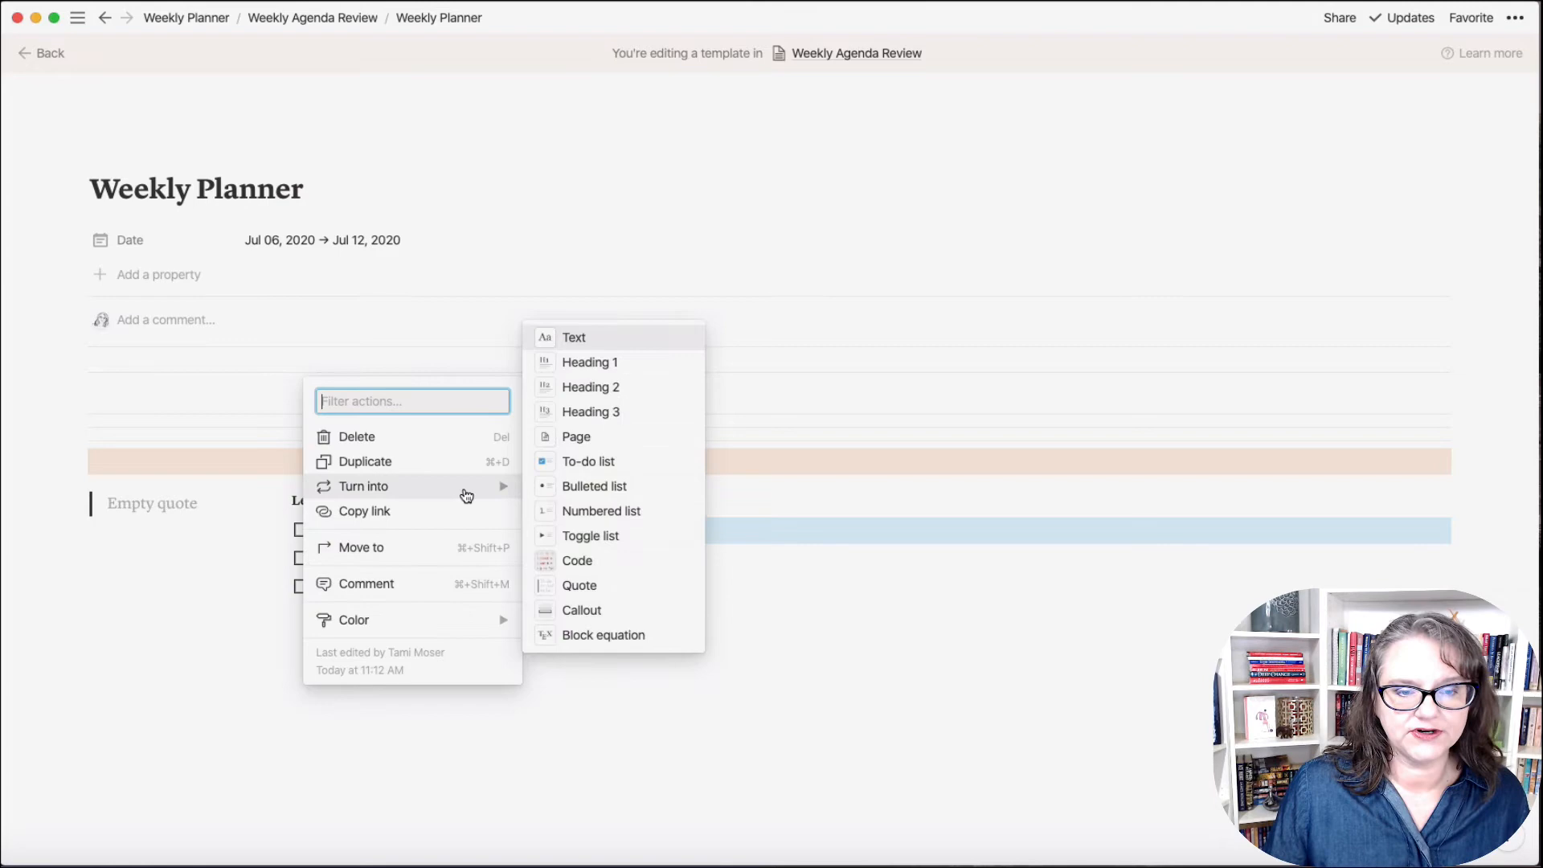
pyautogui.click(567, 461)
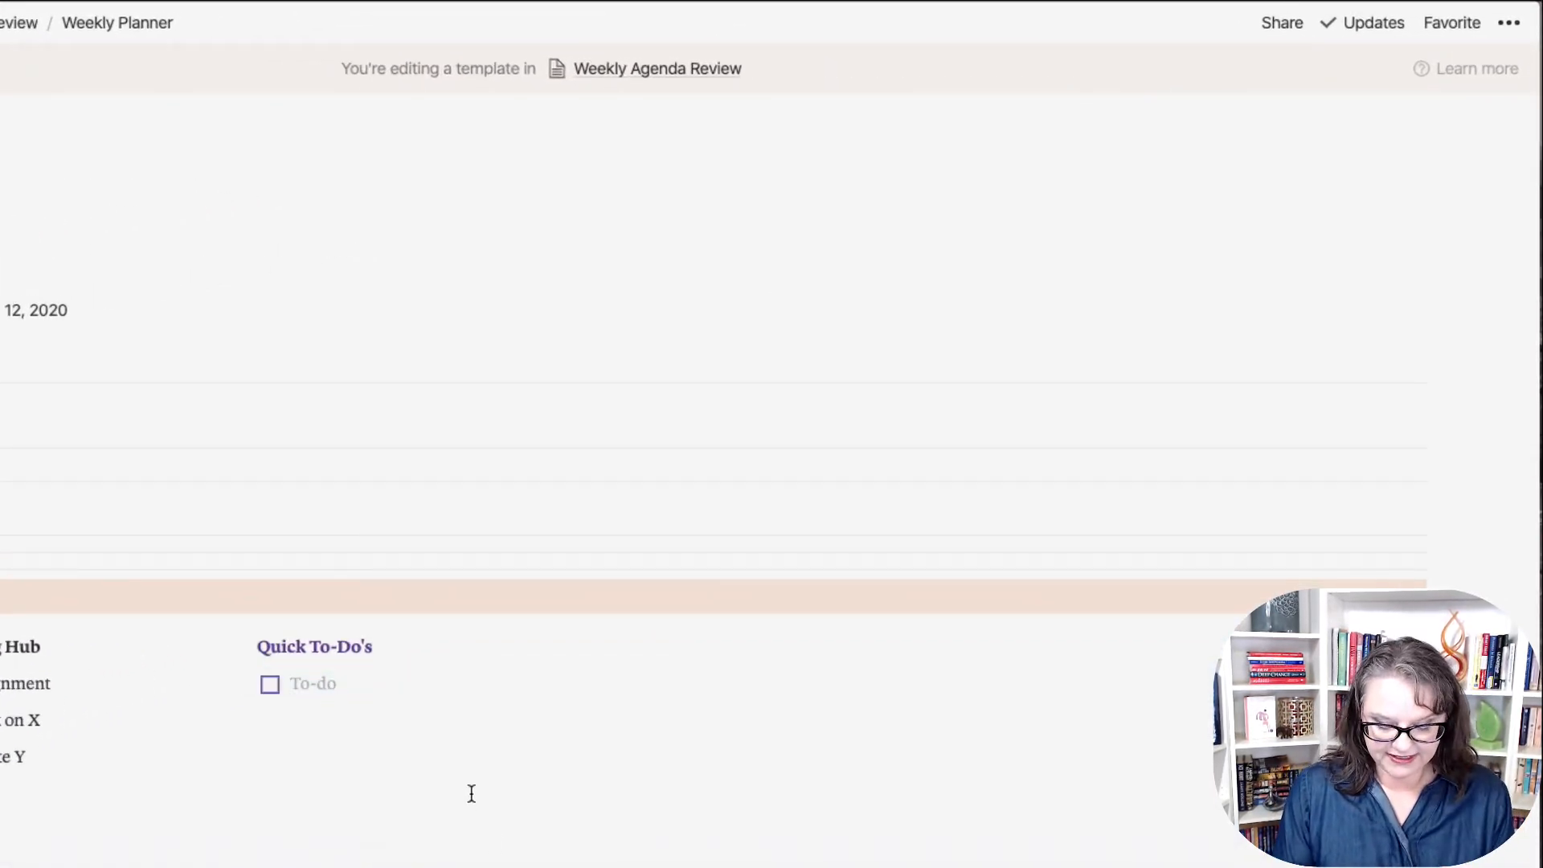
pyautogui.write('Laundry')
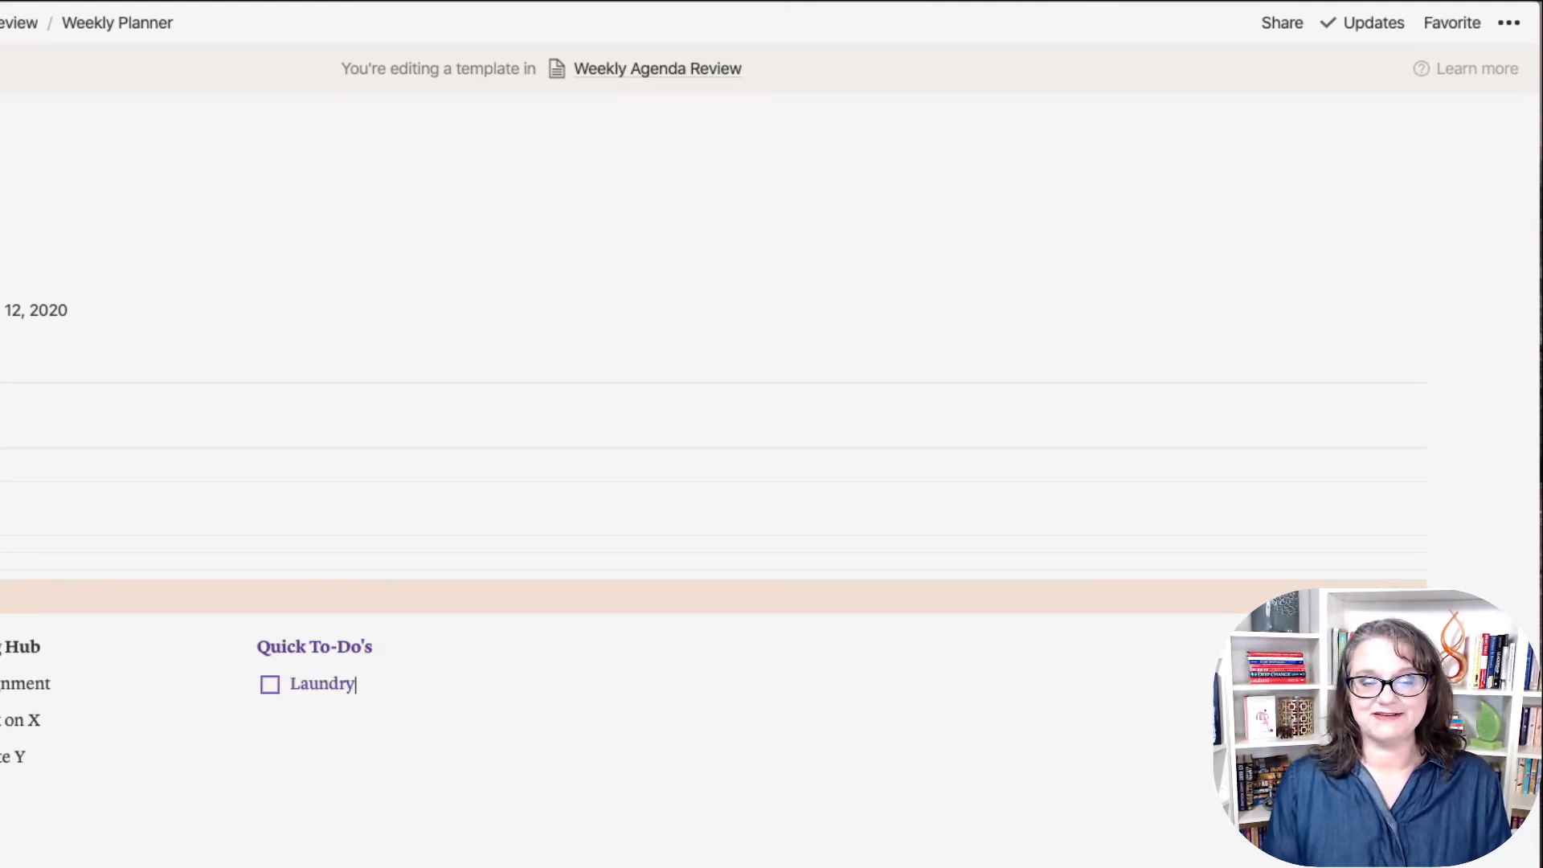
pyautogui.press('Return')
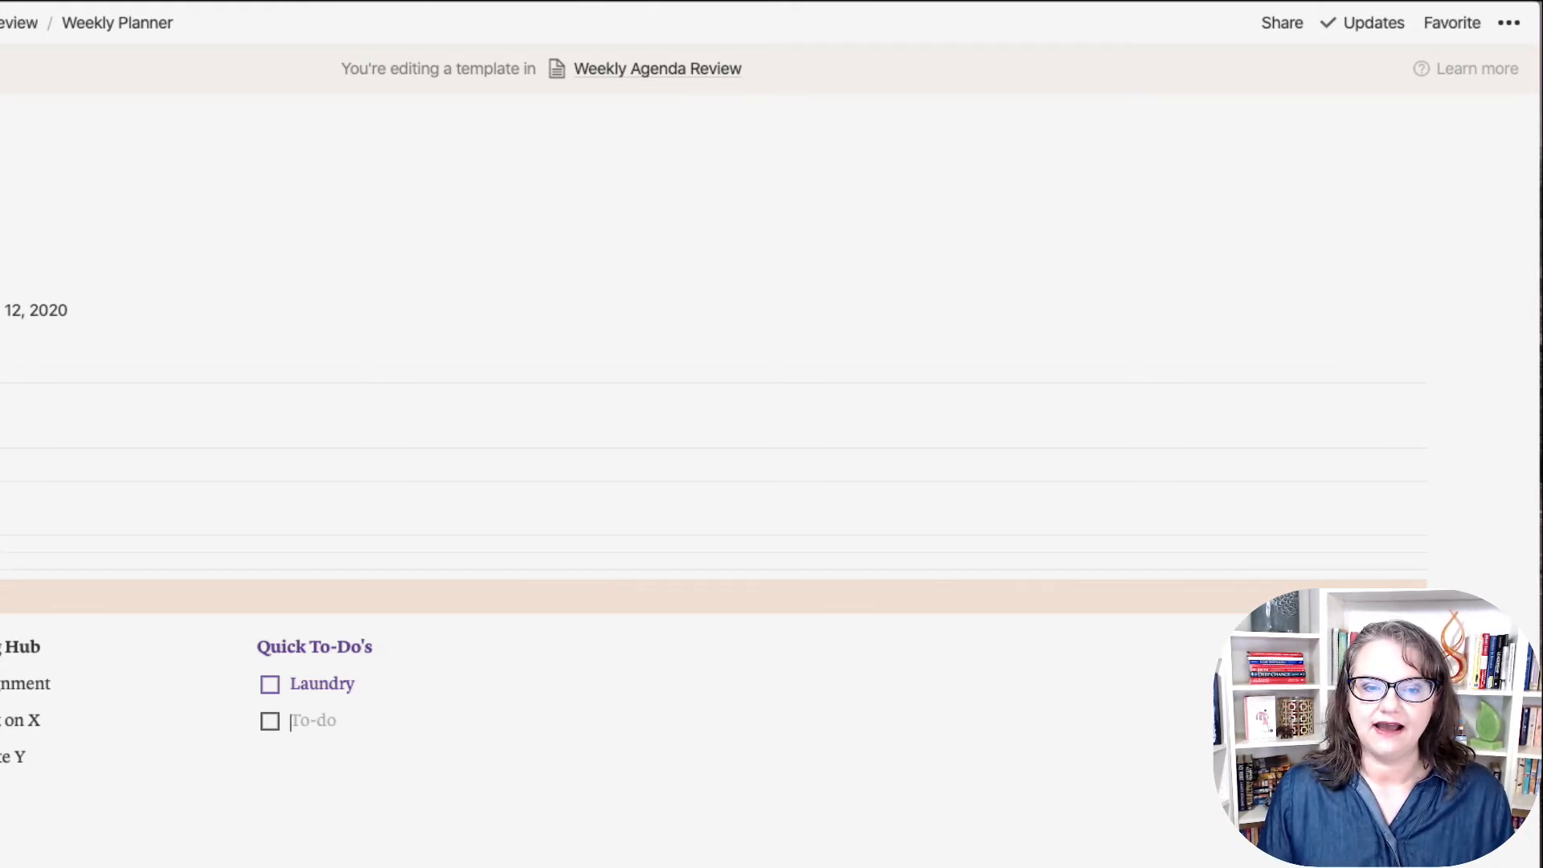
pyautogui.moveTo(375, 681); pyautogui.dragTo(292, 681)
pyautogui.write('Update')
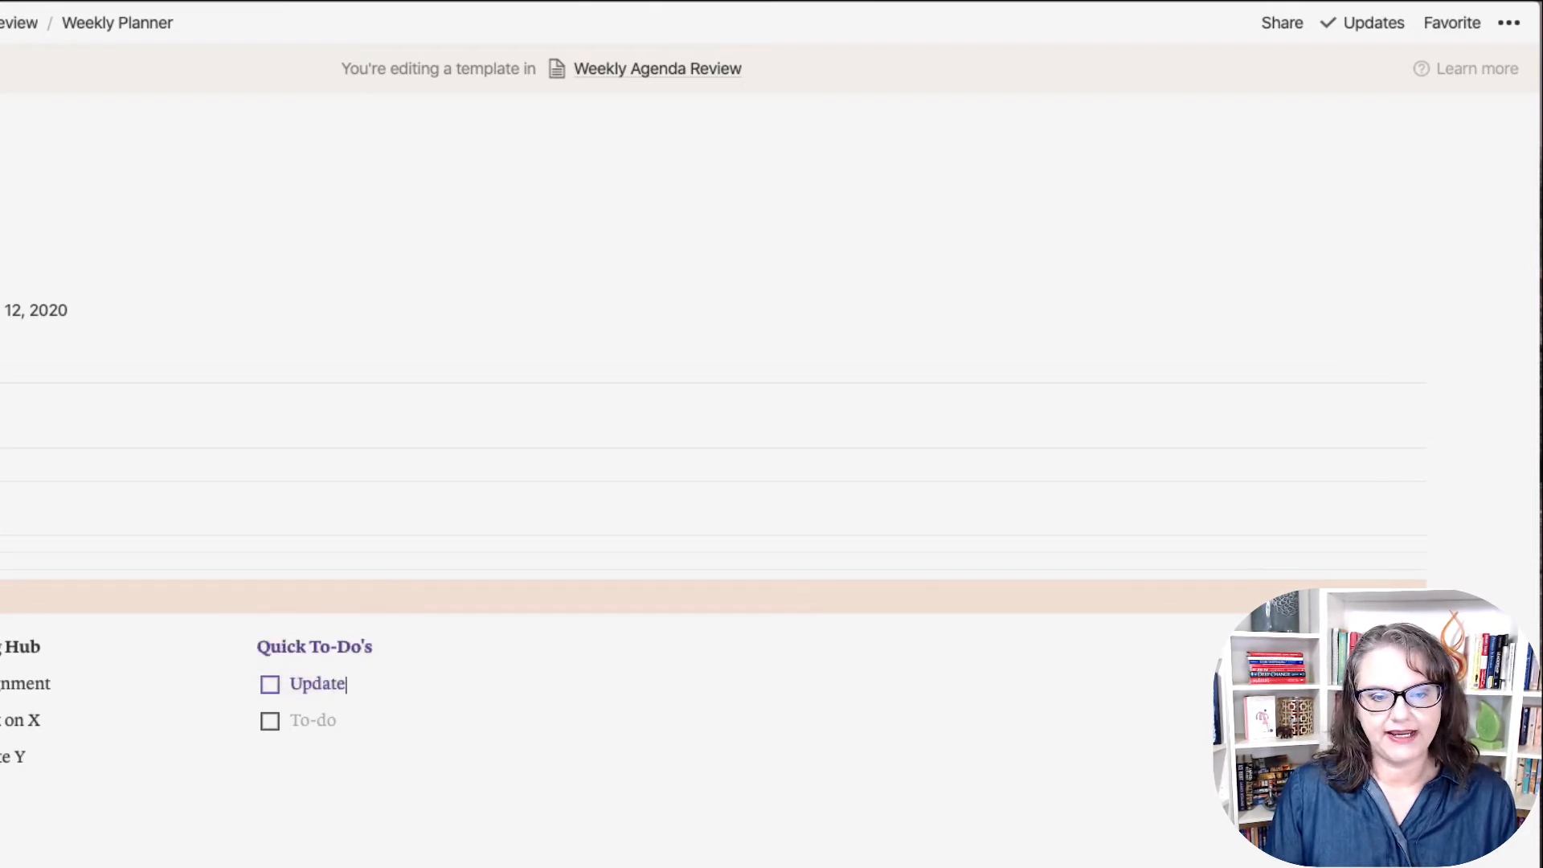
pyautogui.write(' a subscription')
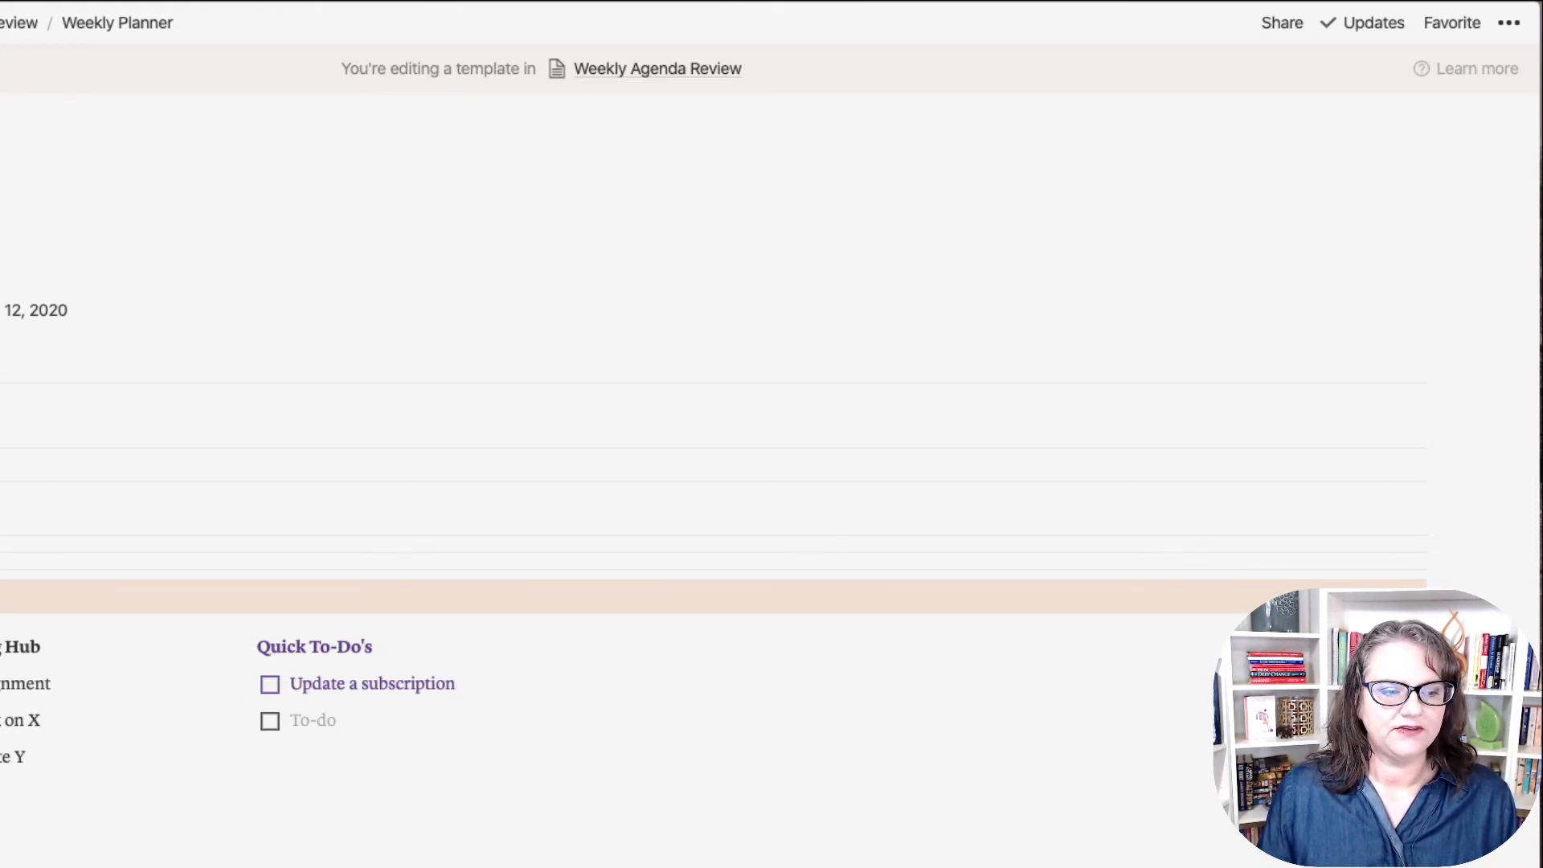
# Step: Move the empty line into a new right column and widen the Learning Hub and Quick To-Do's columns
pyautogui.moveTo(620, 826); pyautogui.dragTo(1435, 659)
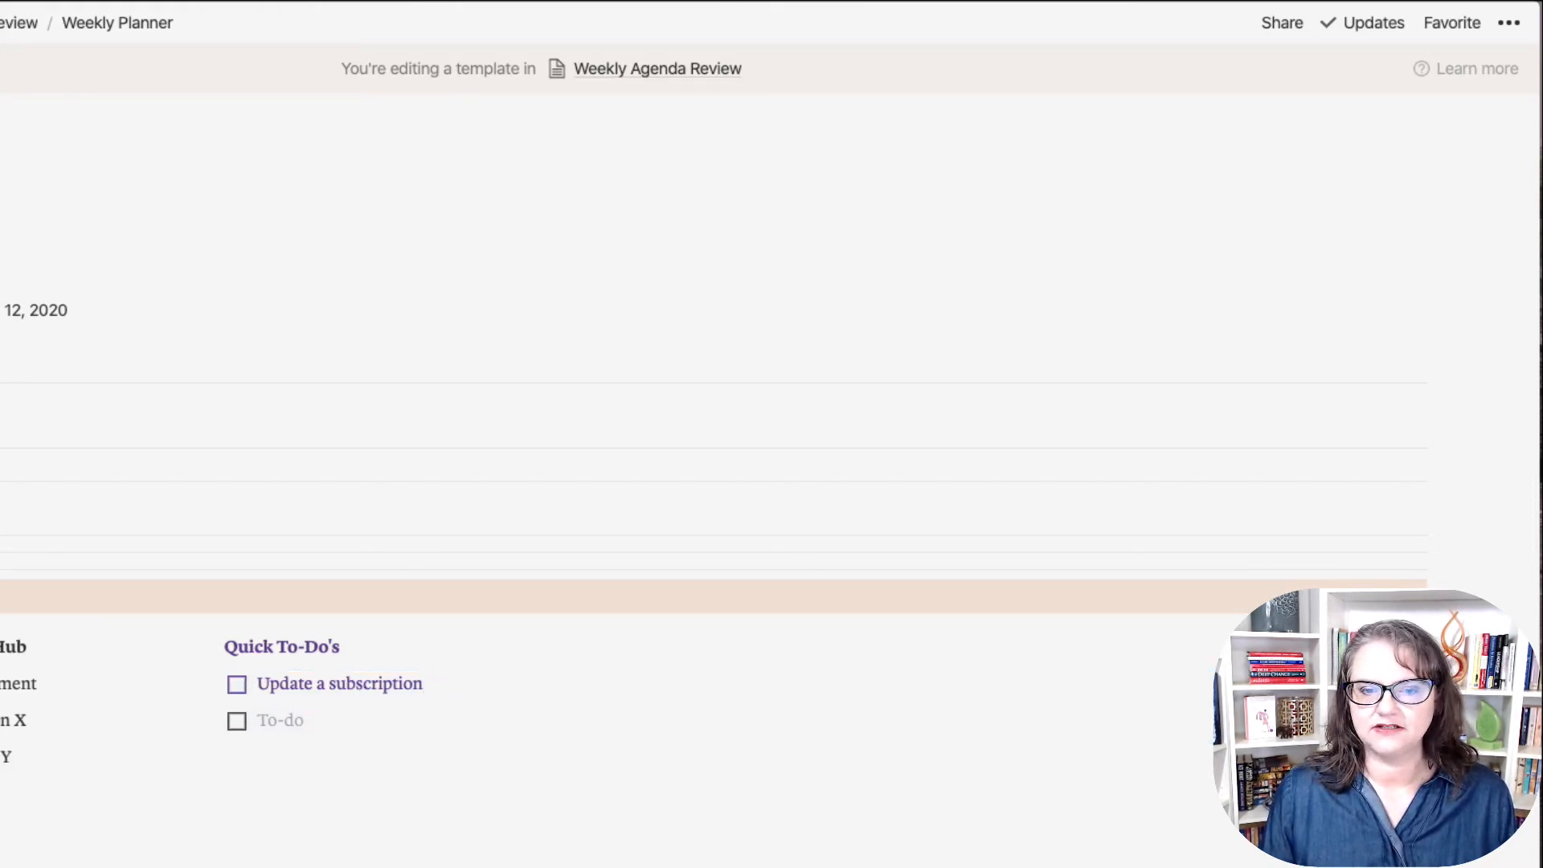
pyautogui.moveTo(984, 635); pyautogui.dragTo(434, 629)
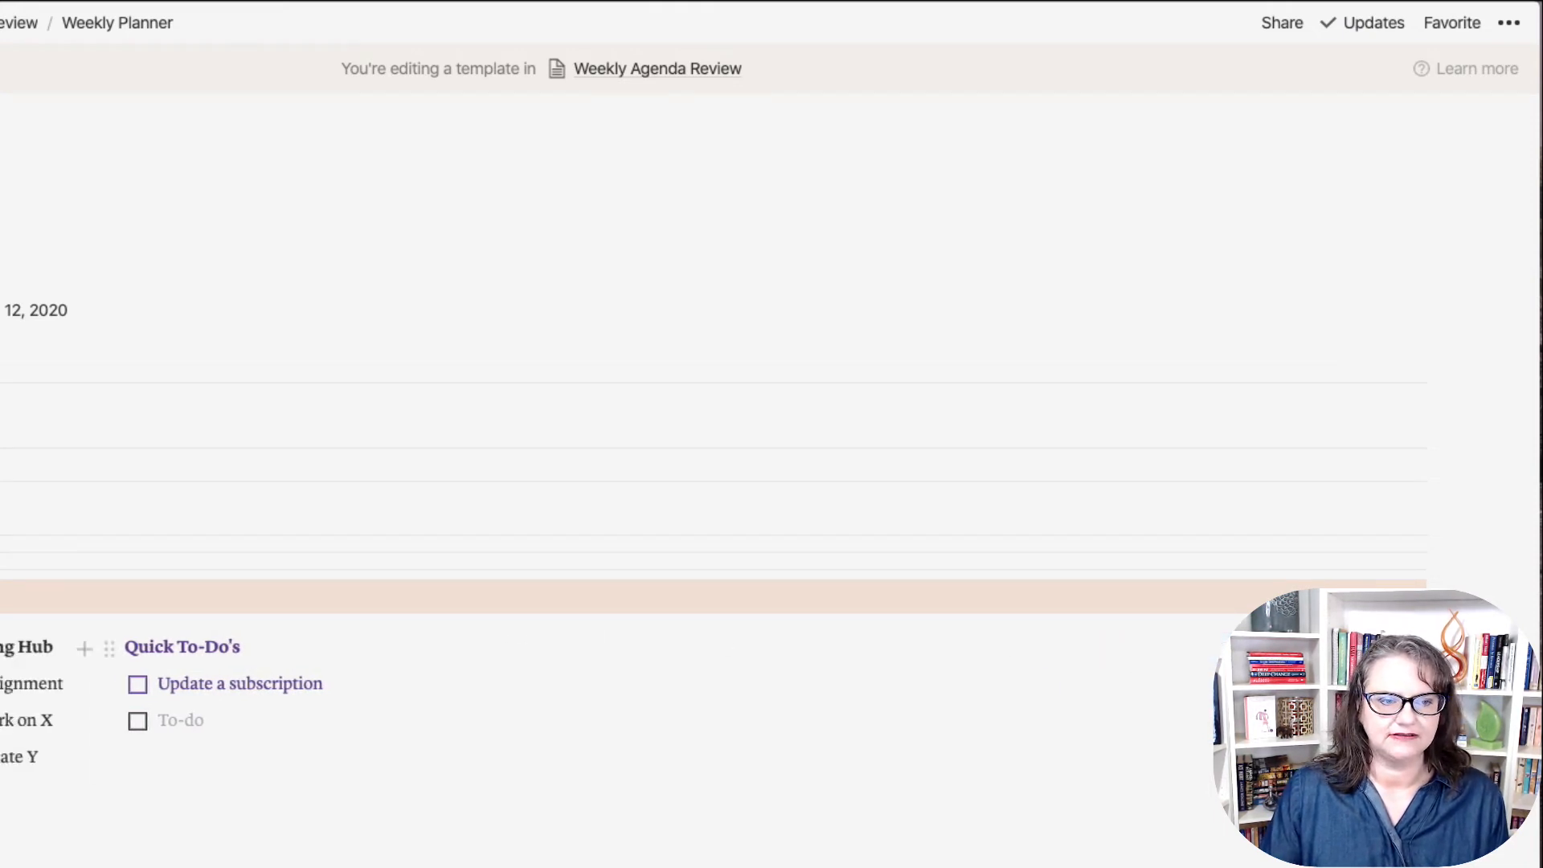
pyautogui.moveTo(109, 631); pyautogui.dragTo(259, 631)
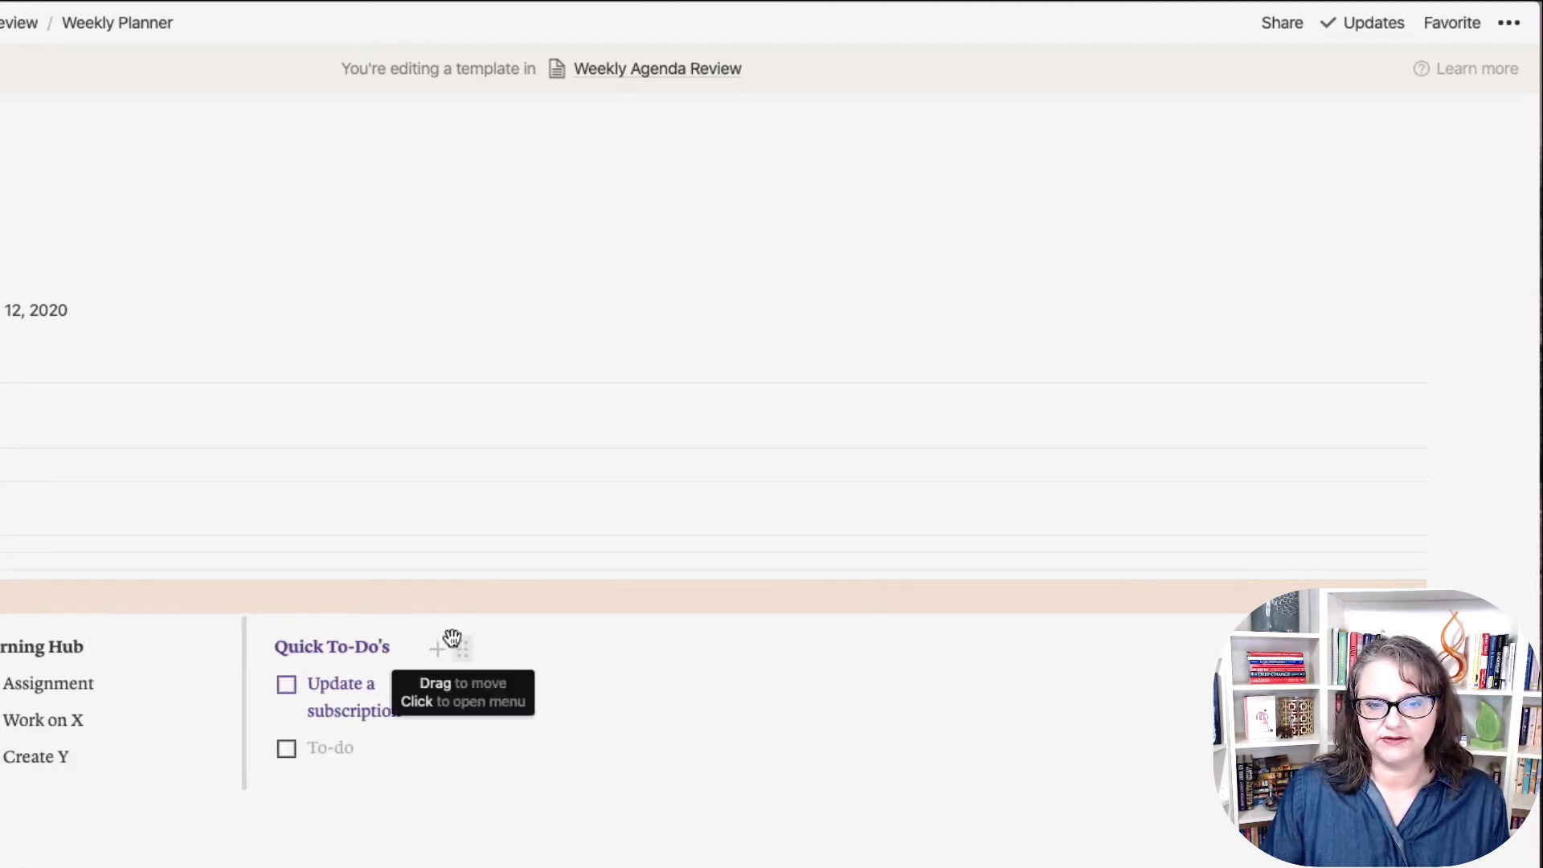
pyautogui.moveTo(431, 634); pyautogui.dragTo(562, 637)
# Step: Type a 'Household Tasks' heading in the new column and select its text
pyautogui.click(630, 646)
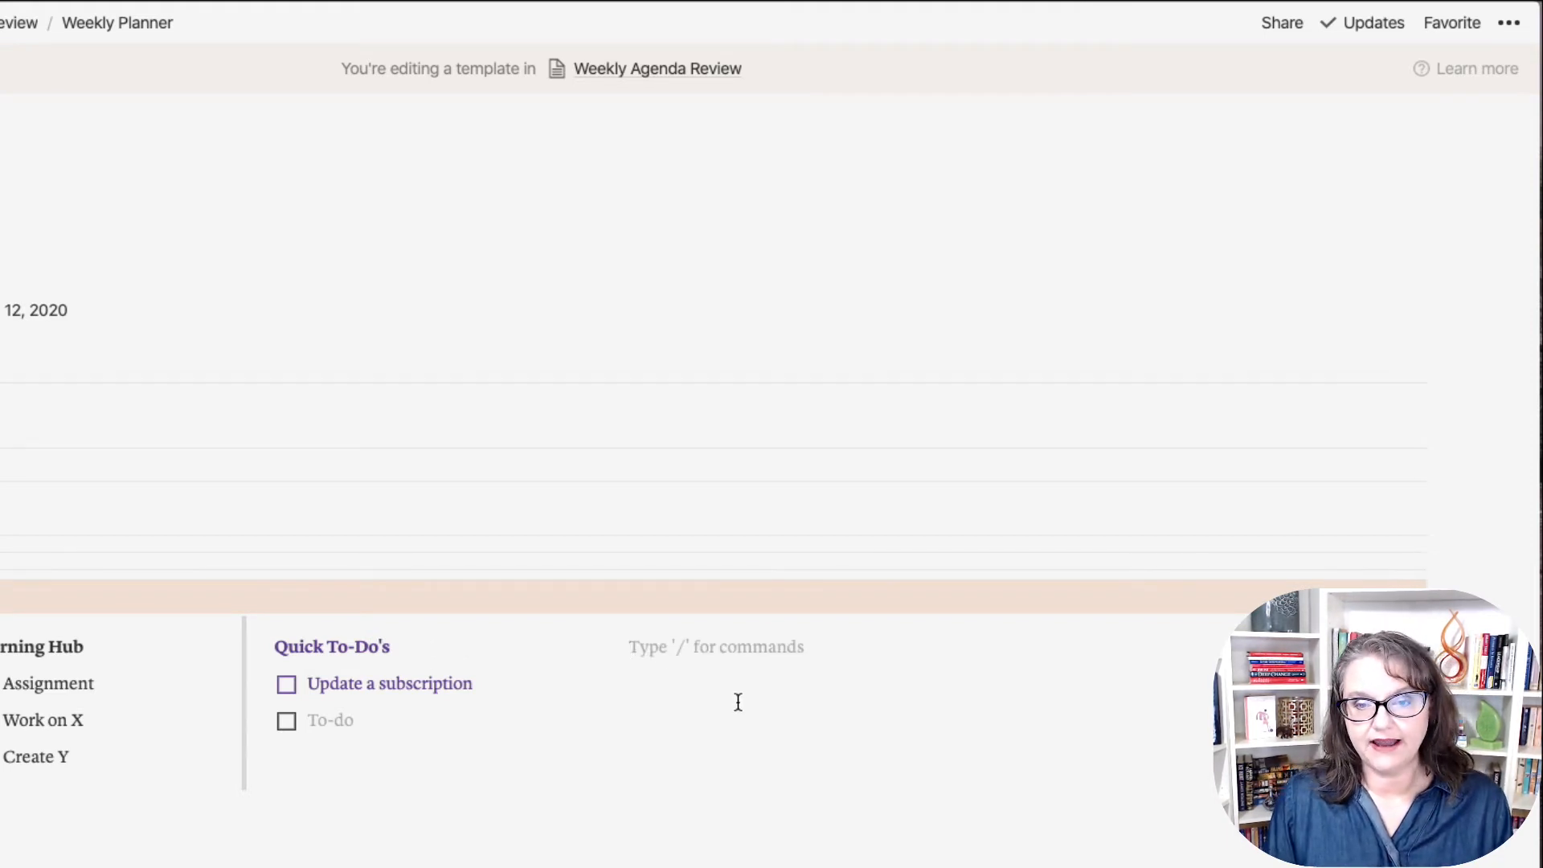
pyautogui.write('Household Tasks')
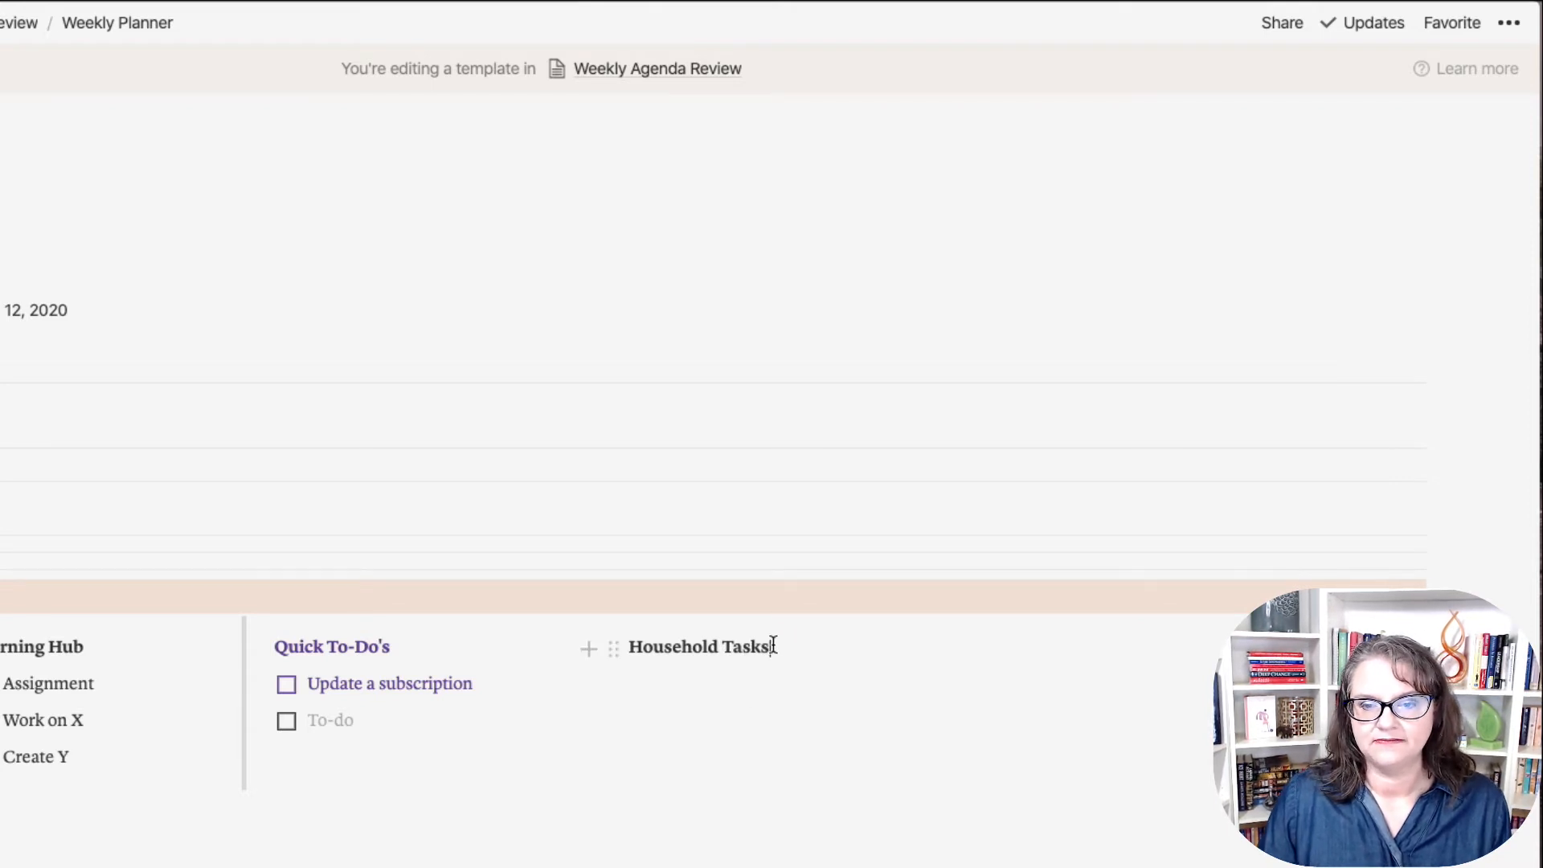
pyautogui.moveTo(770, 647); pyautogui.dragTo(631, 649)
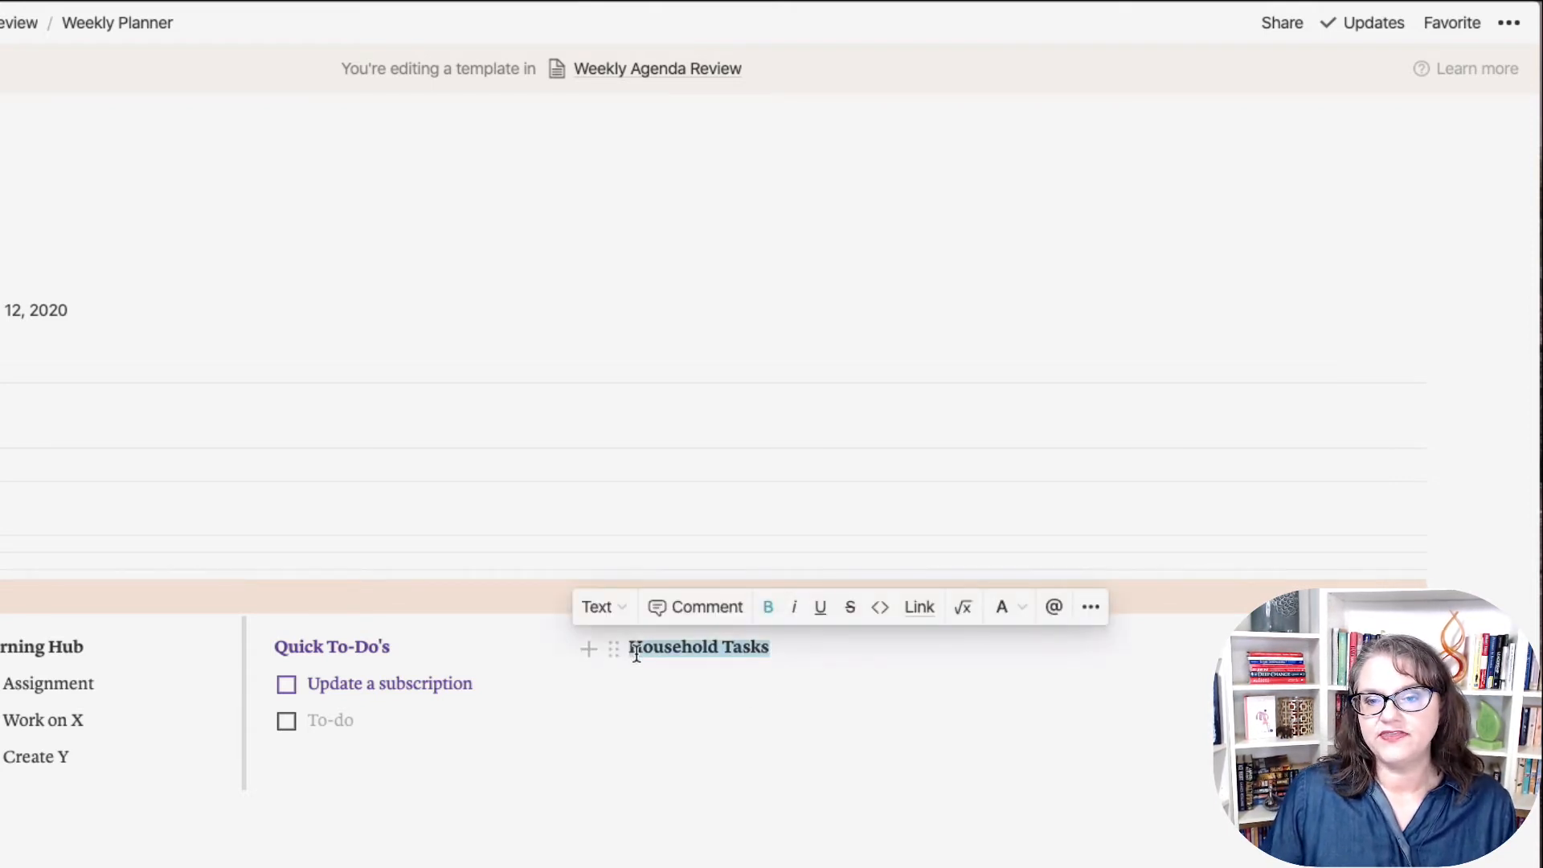
# Step: Color the Household Tasks heading orange and turn the empty block beneath it into a to-do
pyautogui.click(1019, 609)
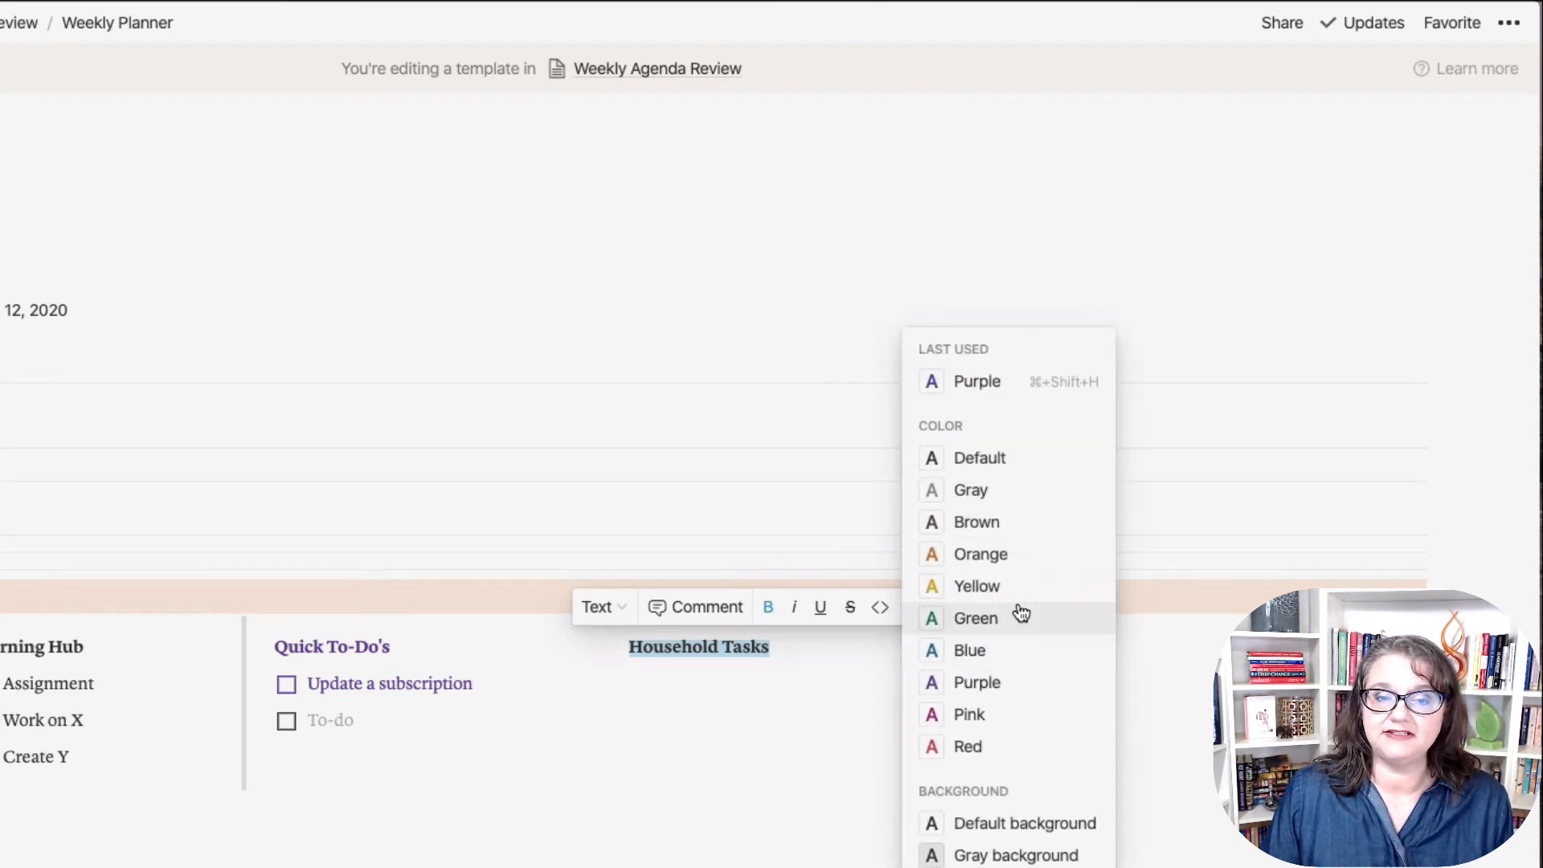
pyautogui.click(997, 559)
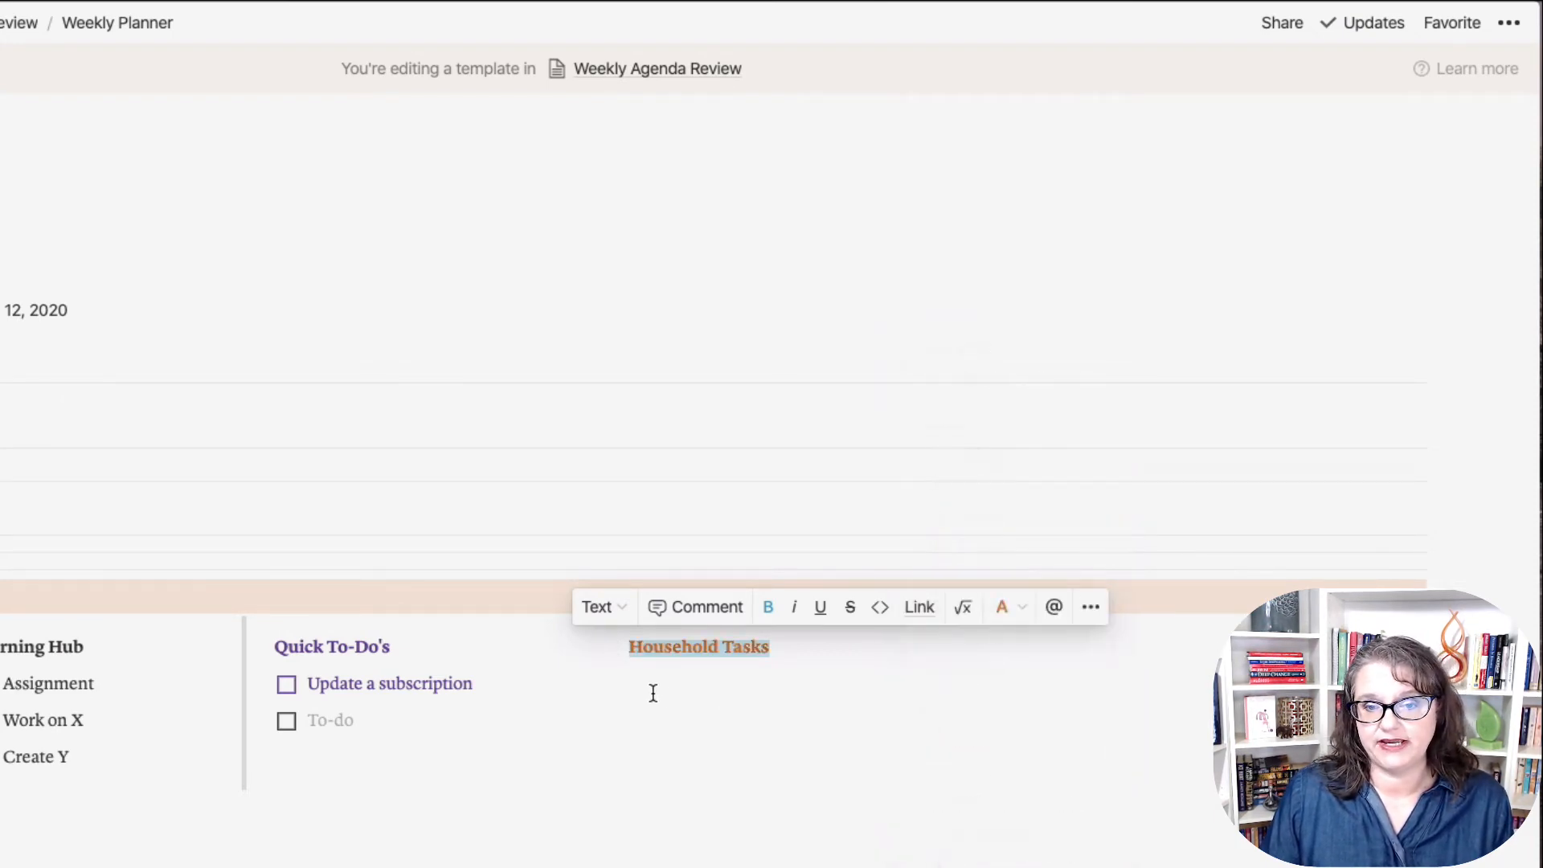
pyautogui.click(653, 693)
pyautogui.click(614, 686)
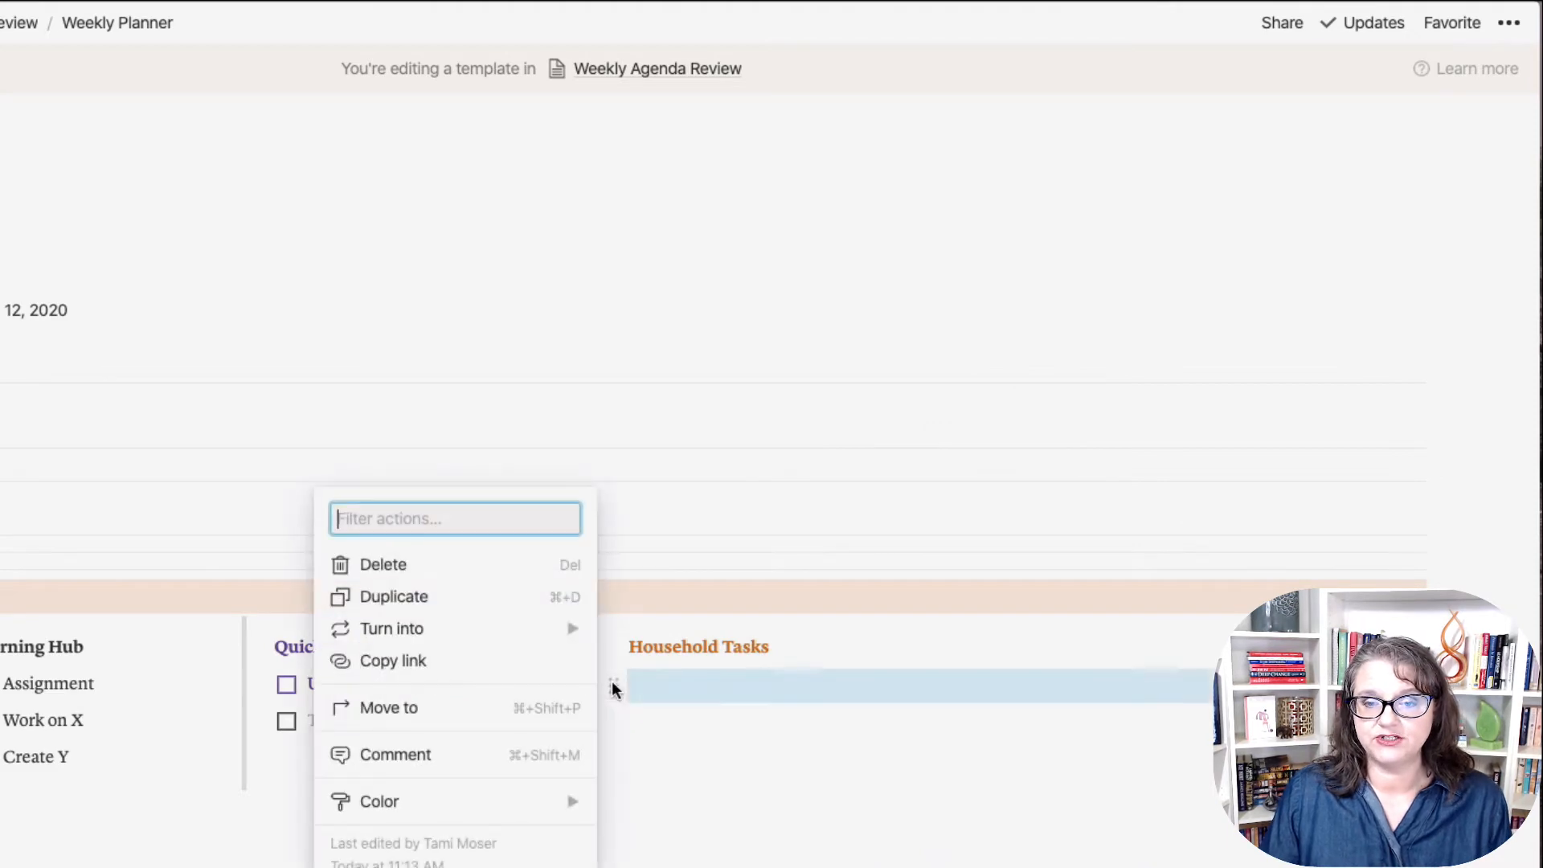
pyautogui.moveTo(496, 641)
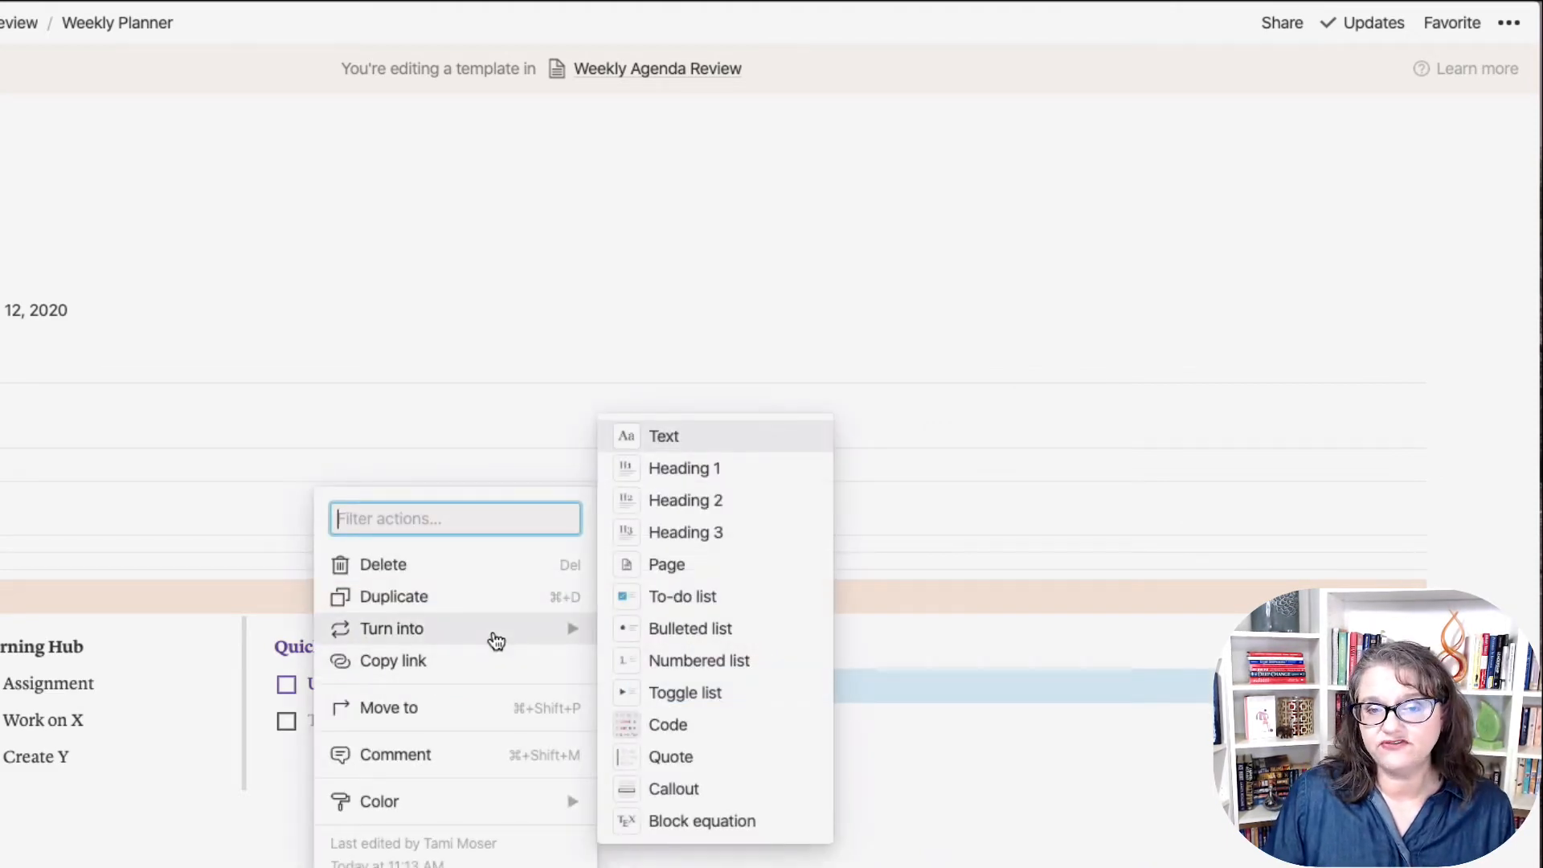
pyautogui.click(664, 601)
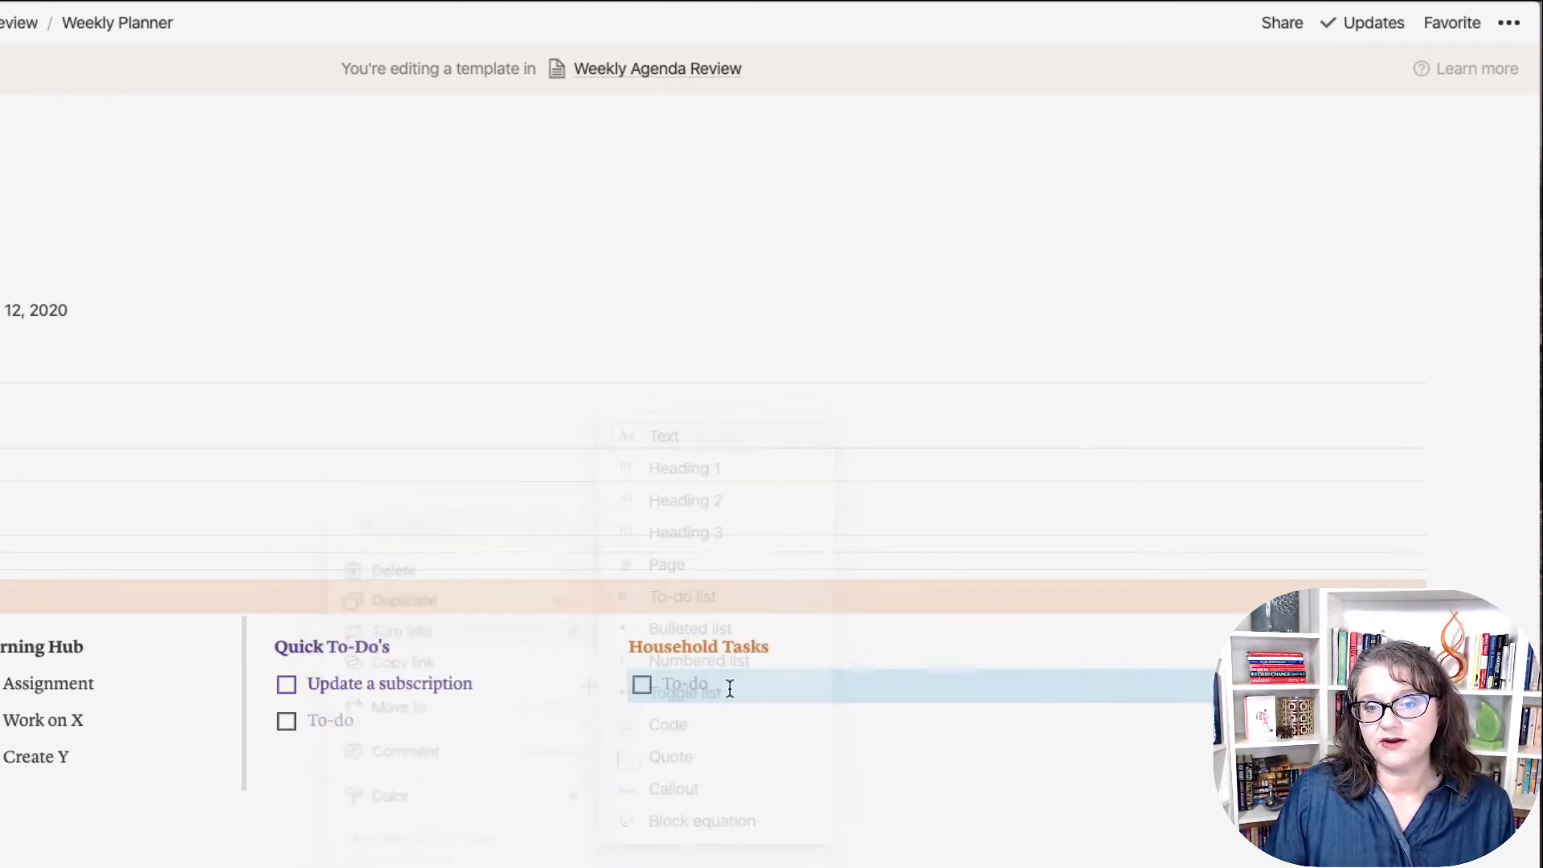
# Step: Enter the to-dos Take out trash, Laundry, Scrub the Toilet and Change the light bulbs
pyautogui.write('Take out')
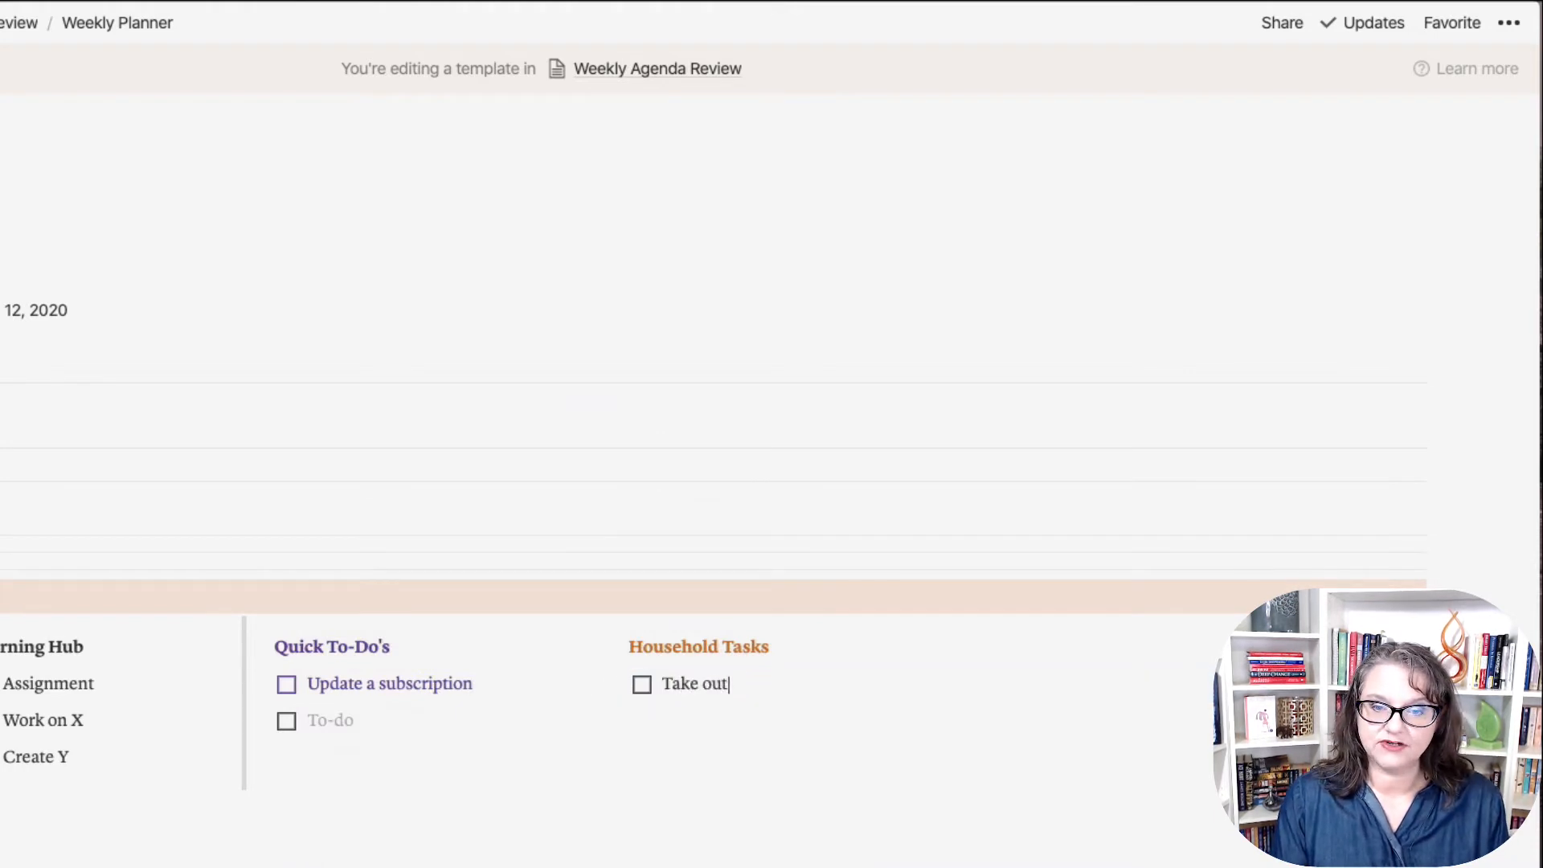
pyautogui.write(' trash')
pyautogui.press('Return')
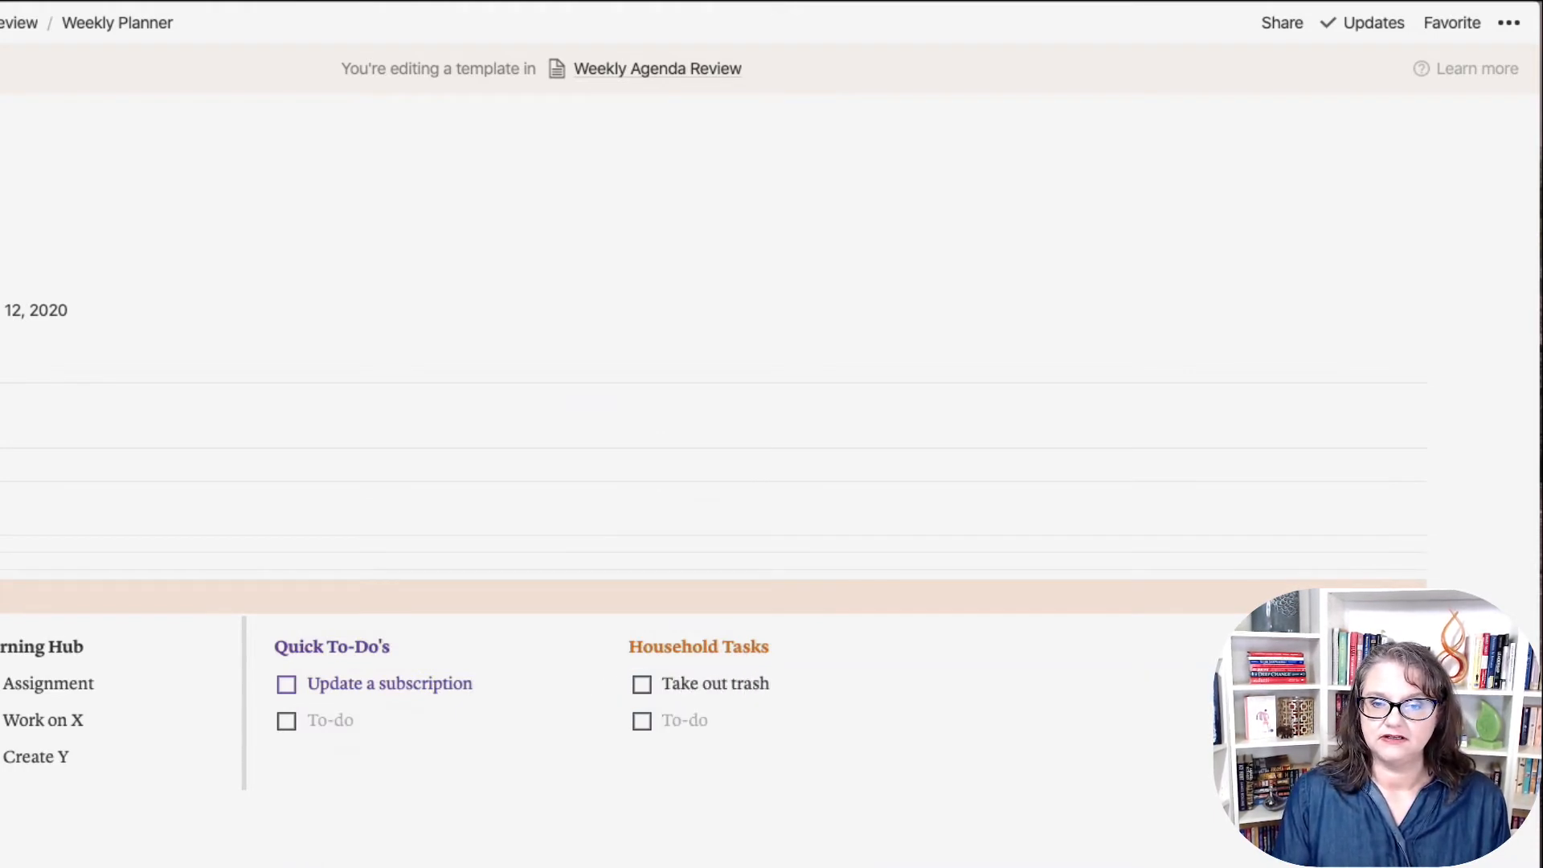
pyautogui.write('Laundry')
pyautogui.press('Return')
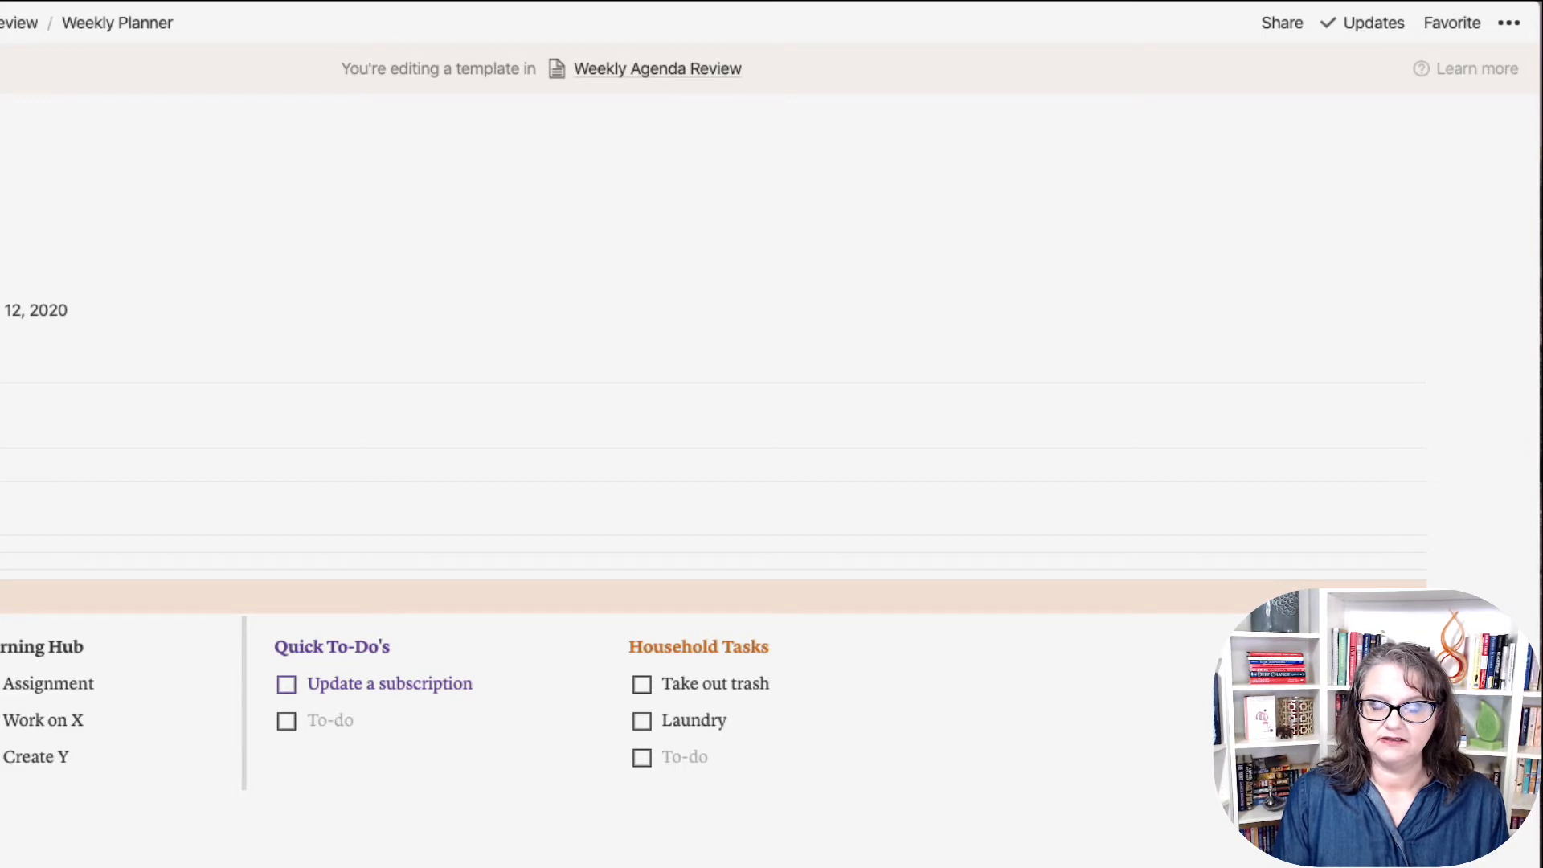
pyautogui.write('Scrub the ')
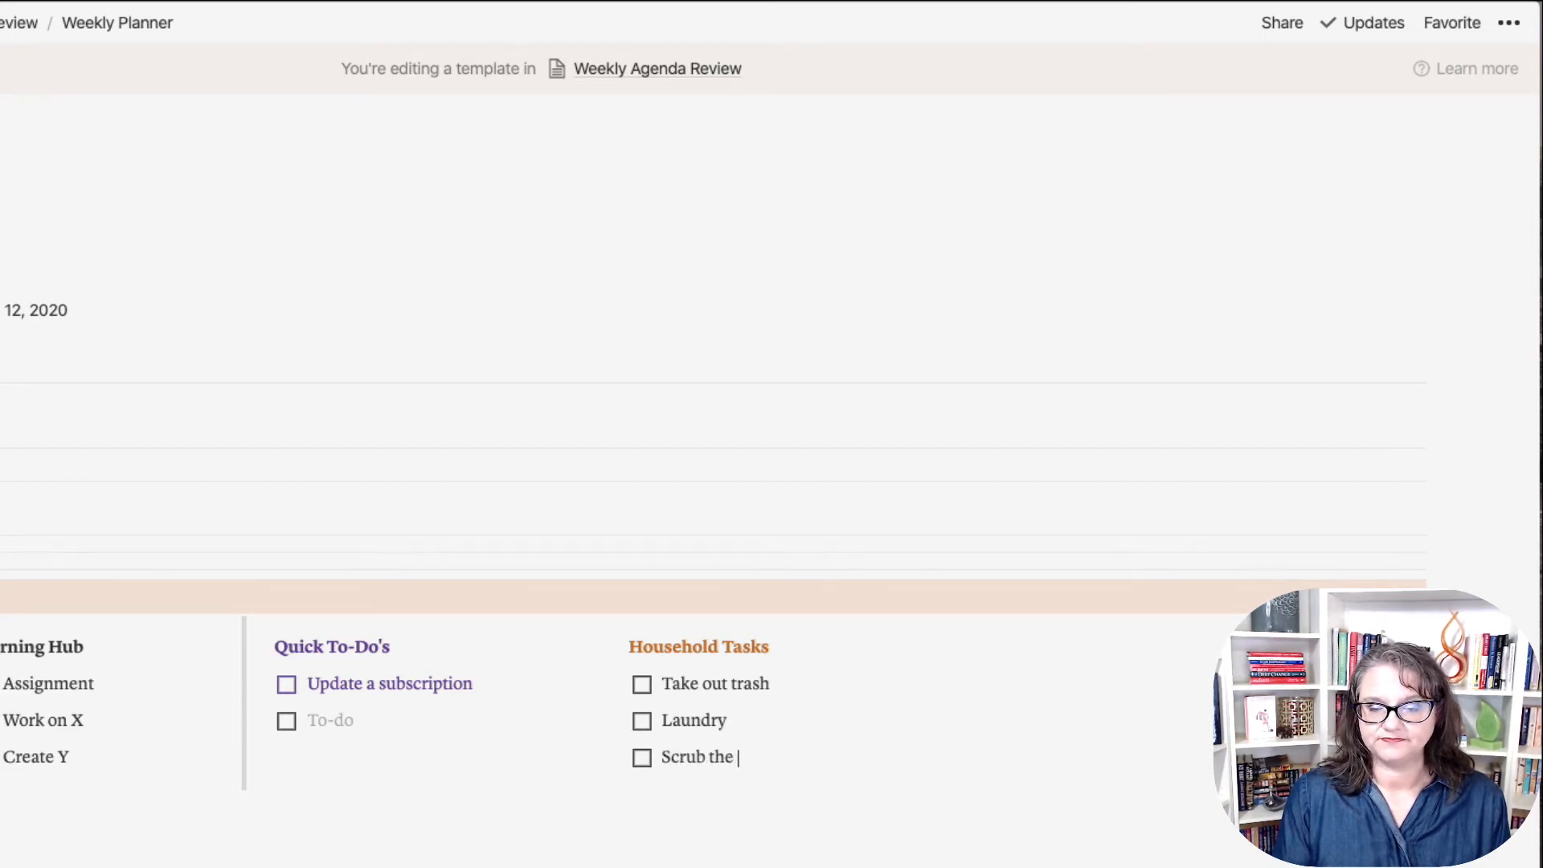
pyautogui.write('Toilet')
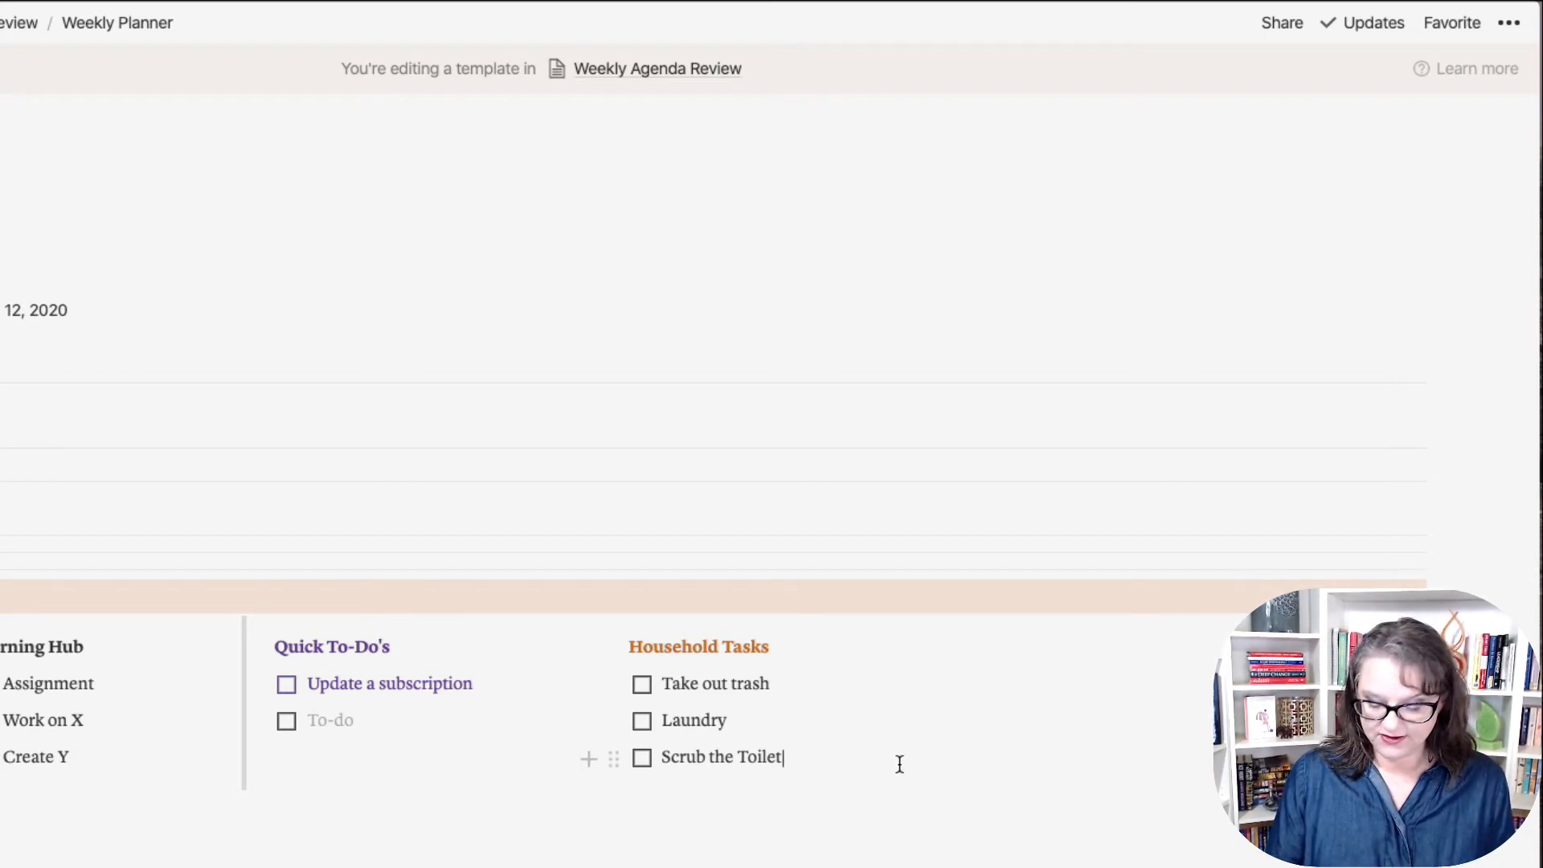
pyautogui.press('Return')
pyautogui.write('Change')
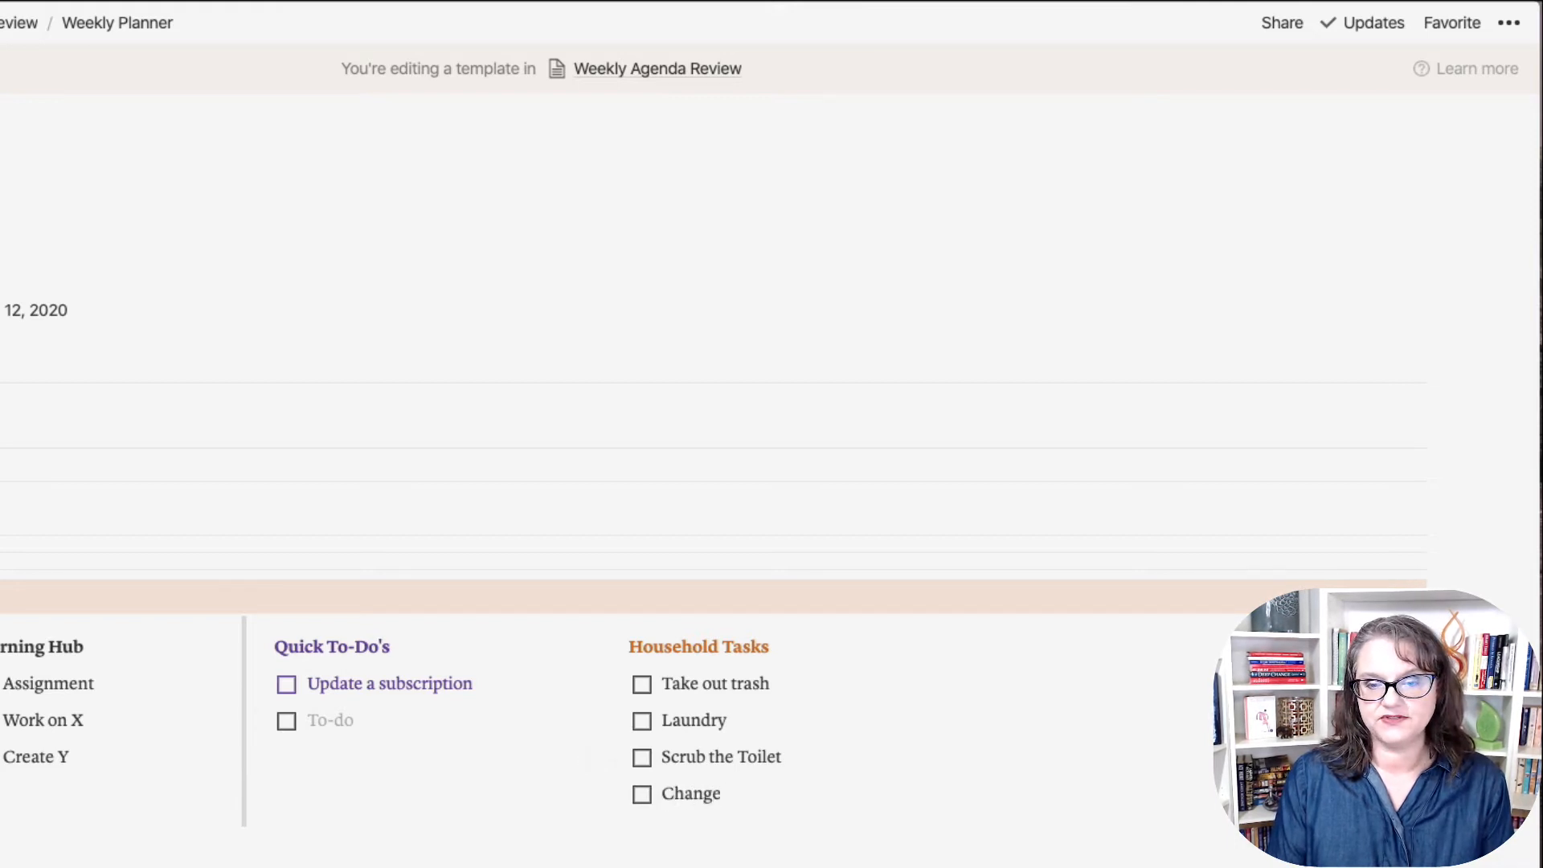
pyautogui.write(' the light bulbs')
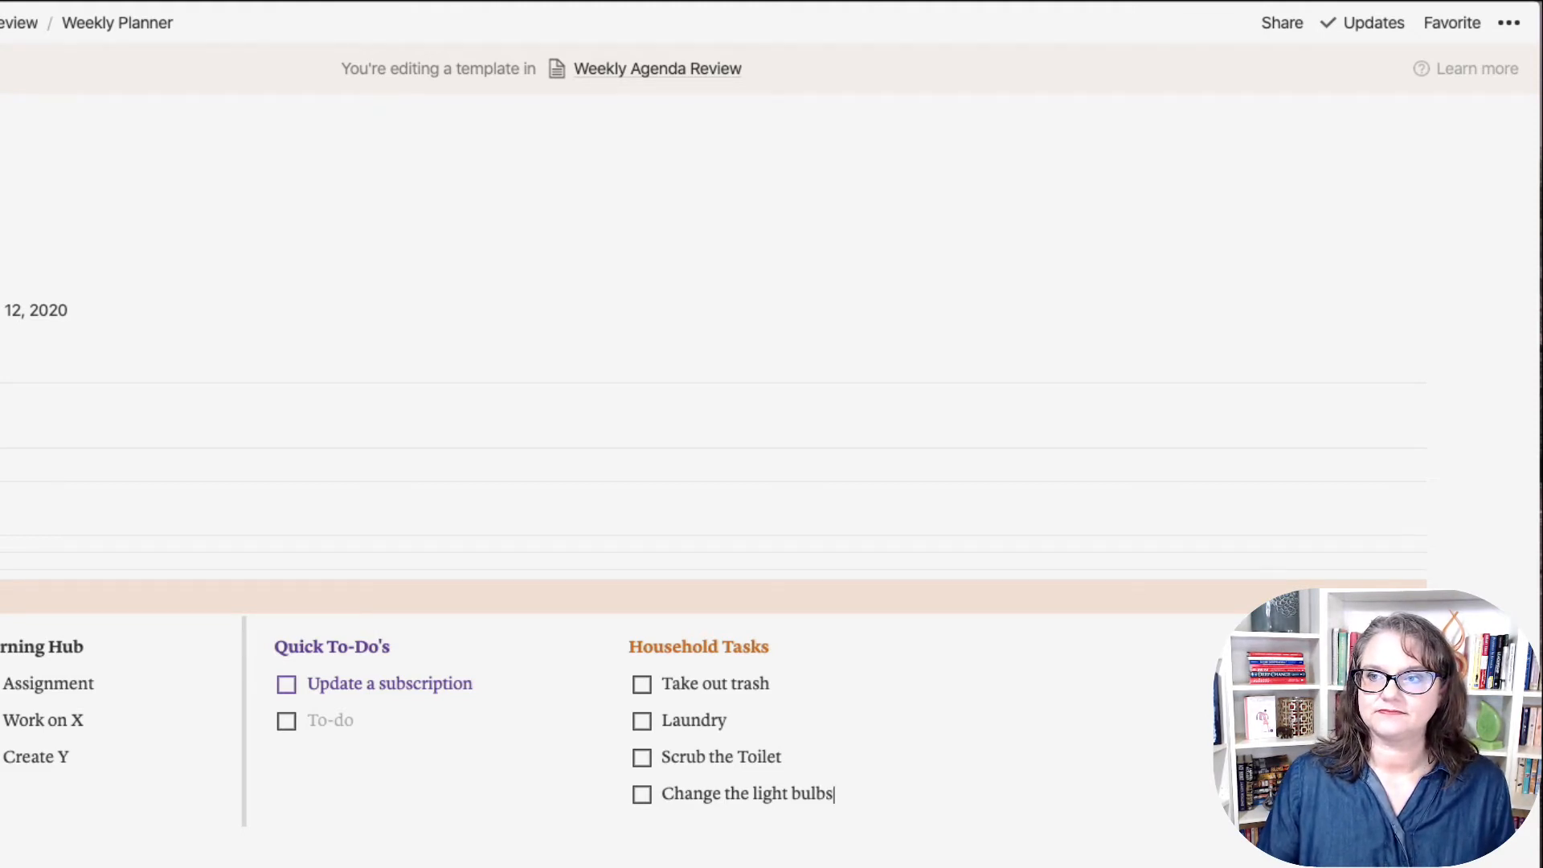
# Step: Widen Learning Hub and space Quick To-Do's and Household Tasks evenly across the page
pyautogui.scroll(-3, 714, 483)
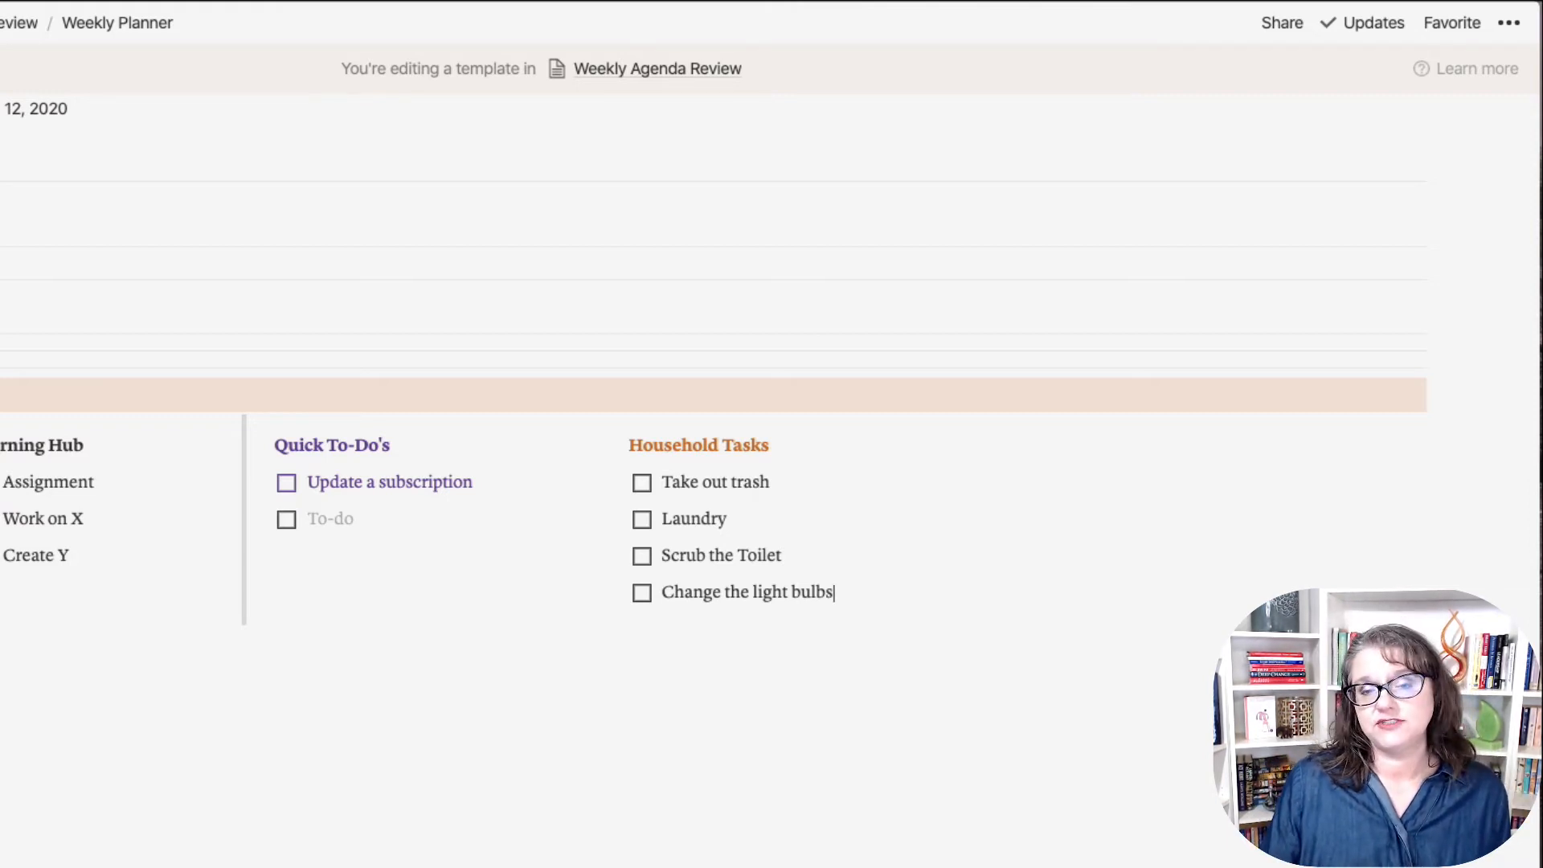
pyautogui.moveTo(0, 796); pyautogui.dragTo(1460, 480)
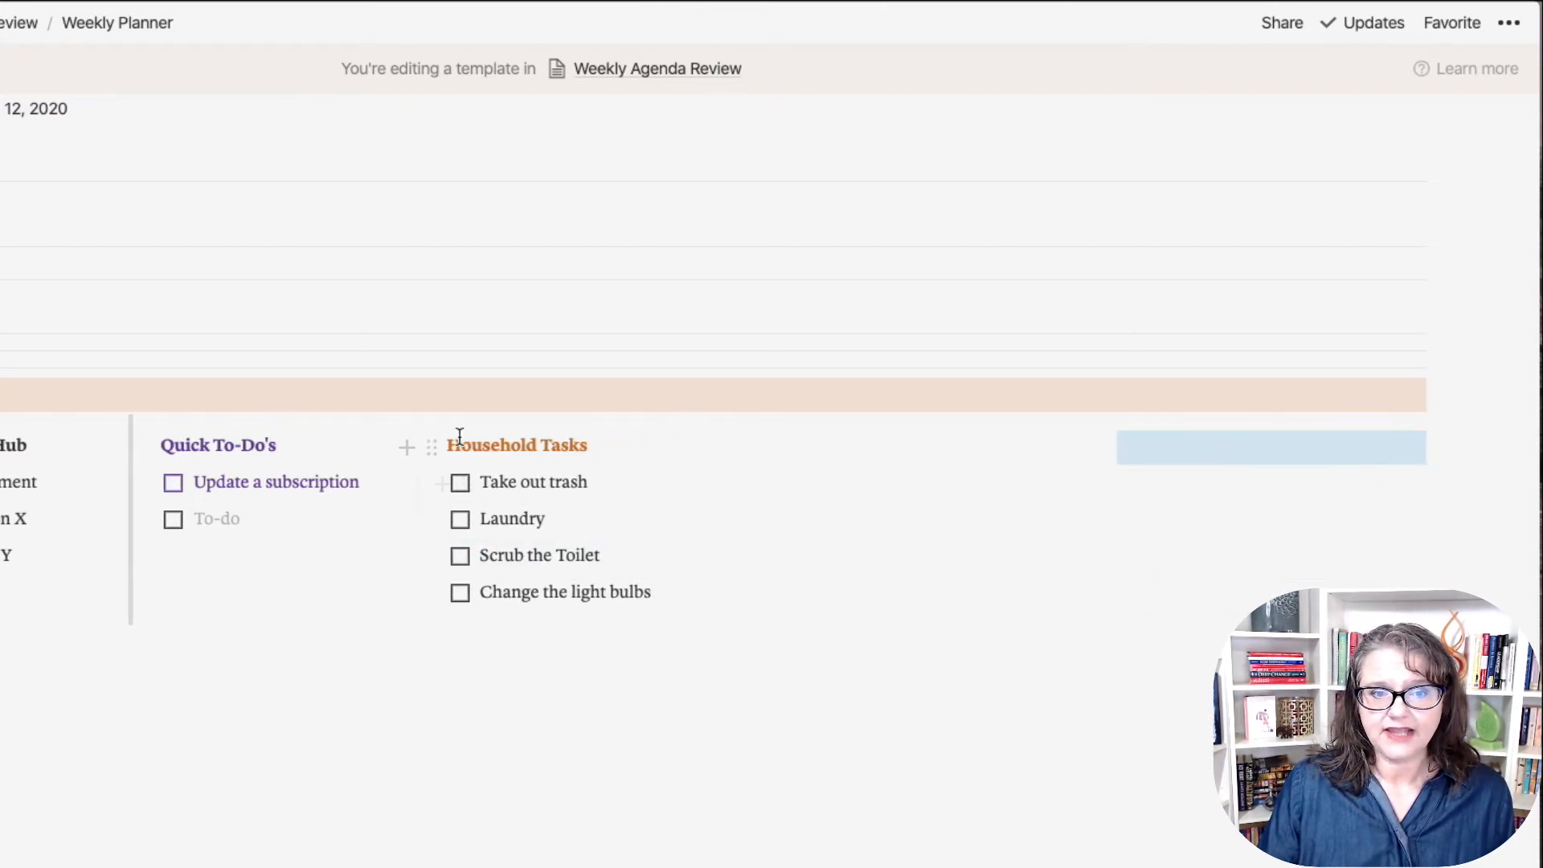
pyautogui.moveTo(427, 434); pyautogui.dragTo(577, 430)
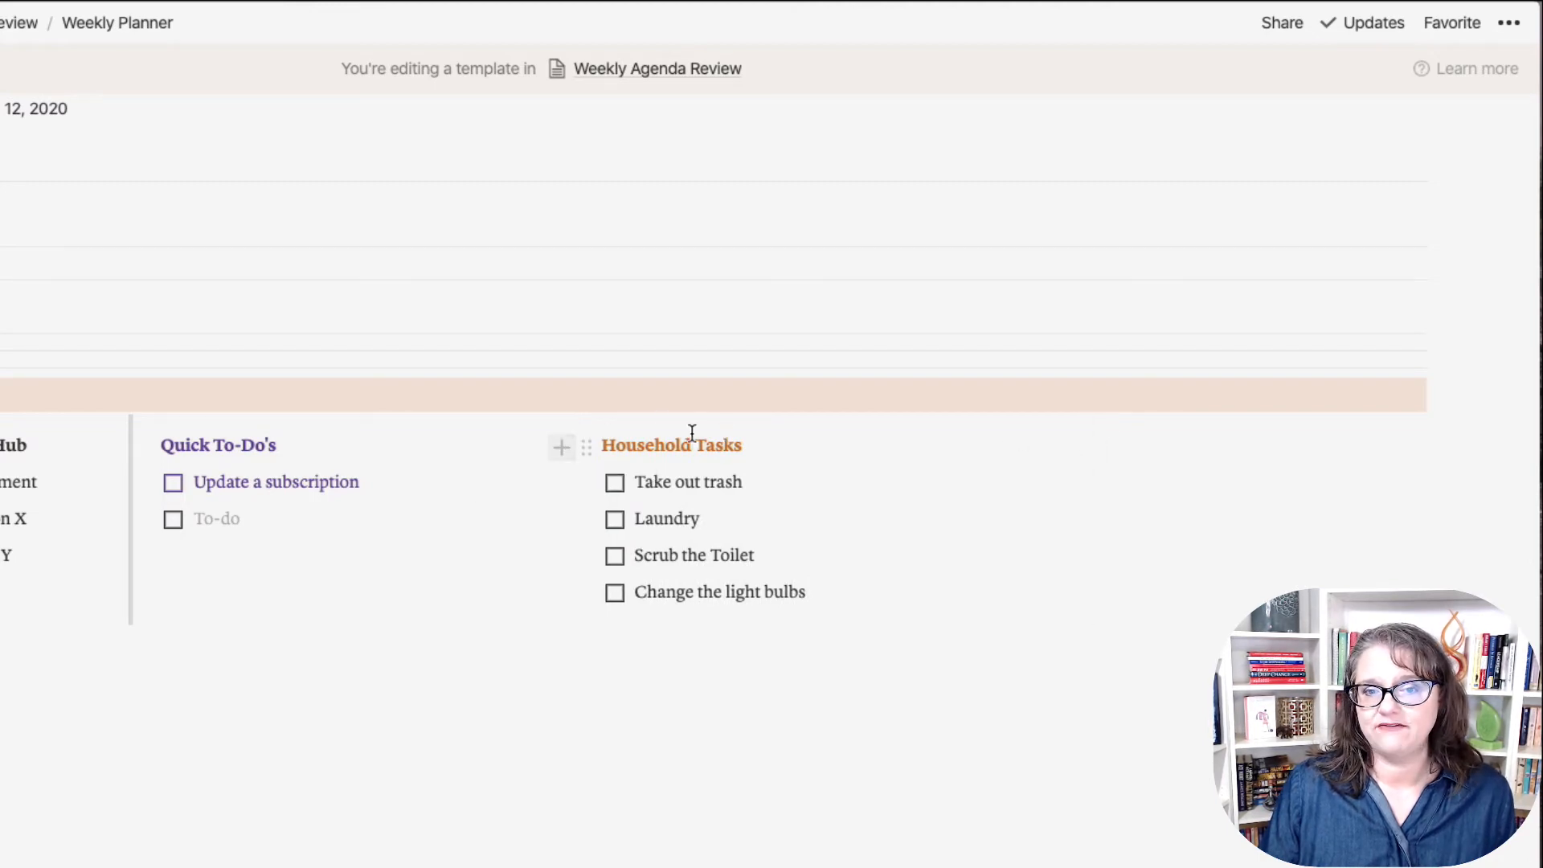
pyautogui.moveTo(630, 426); pyautogui.dragTo(713, 431)
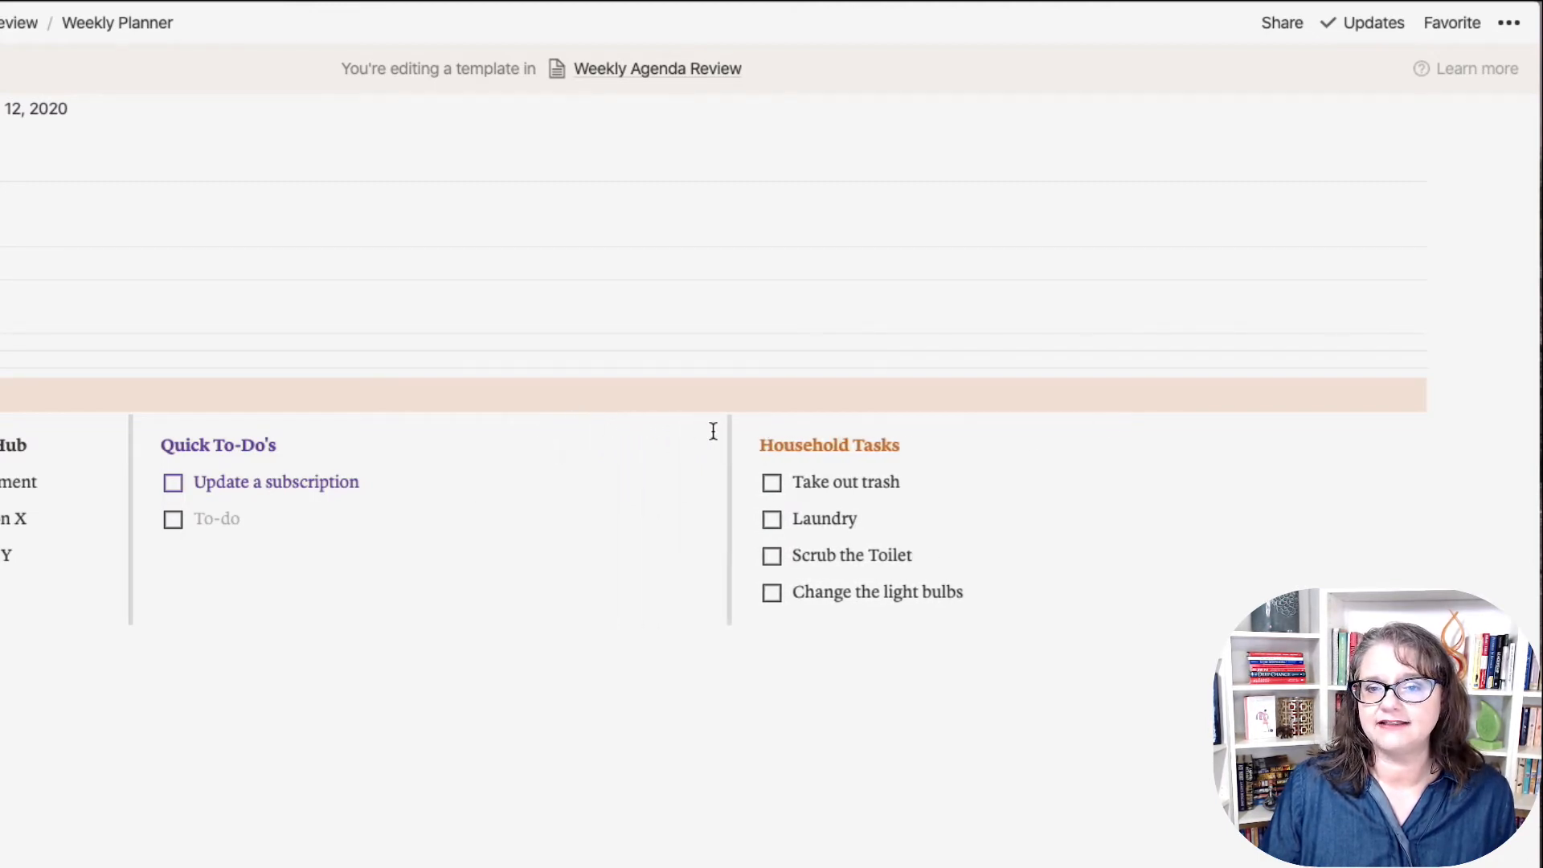
pyautogui.moveTo(136, 441); pyautogui.dragTo(441, 435)
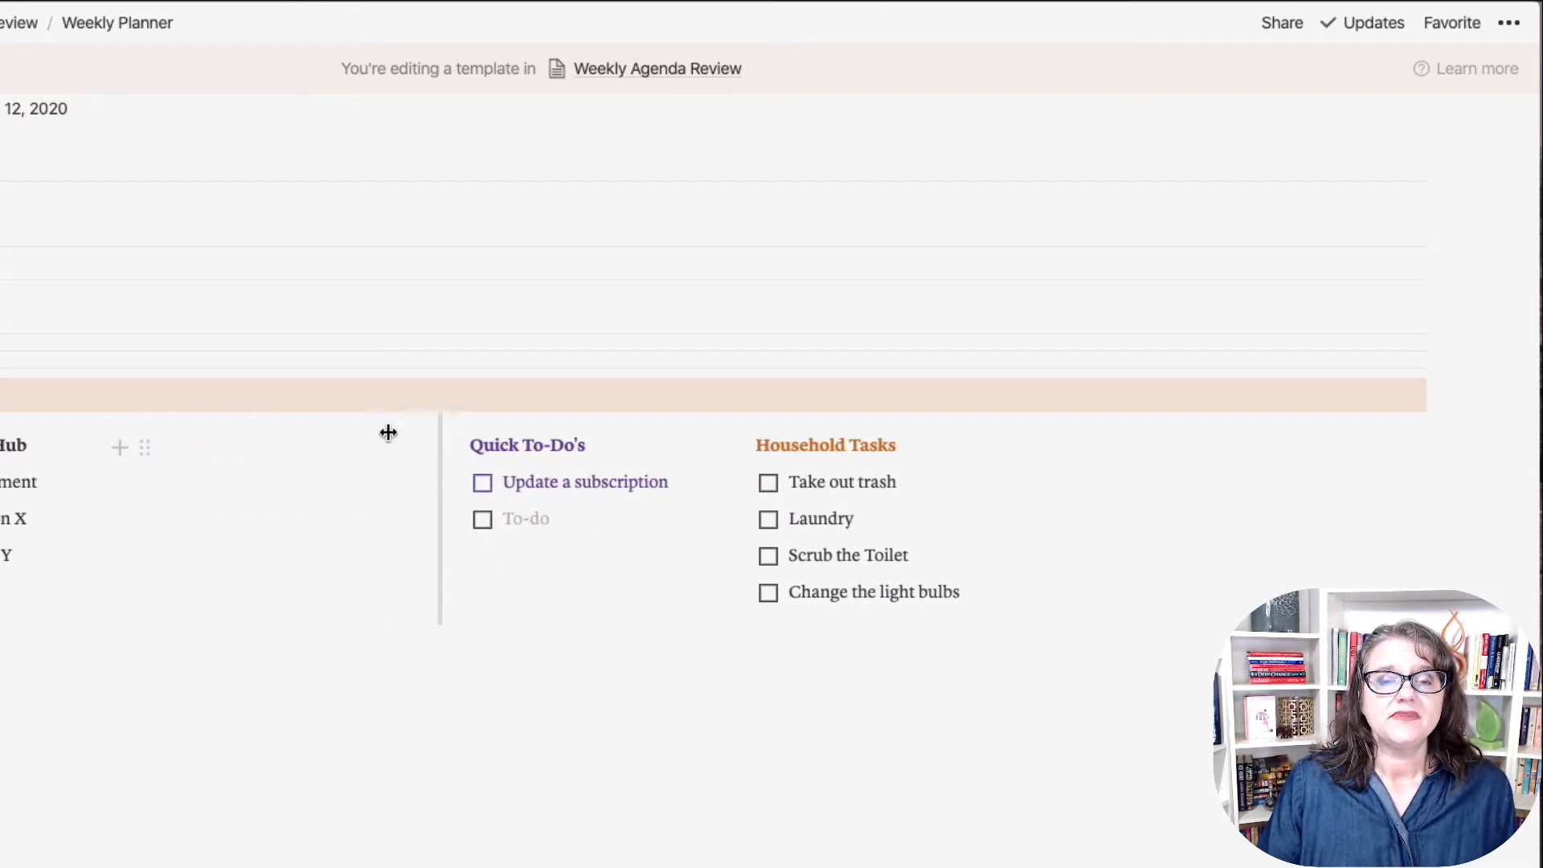
pyautogui.moveTo(0, 438); pyautogui.dragTo(82, 437)
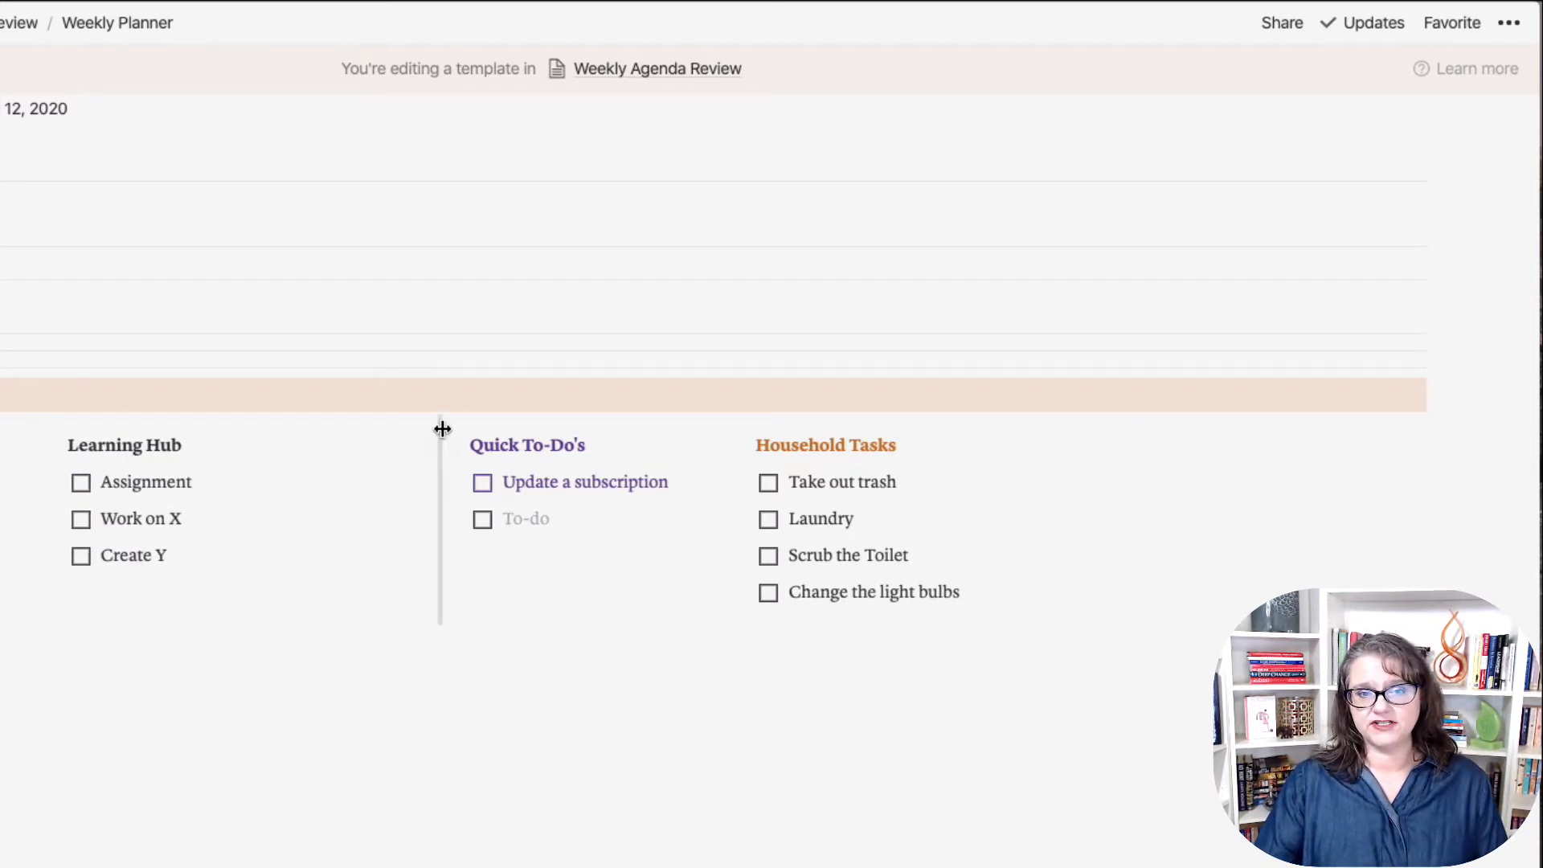
pyautogui.moveTo(441, 431); pyautogui.dragTo(373, 424)
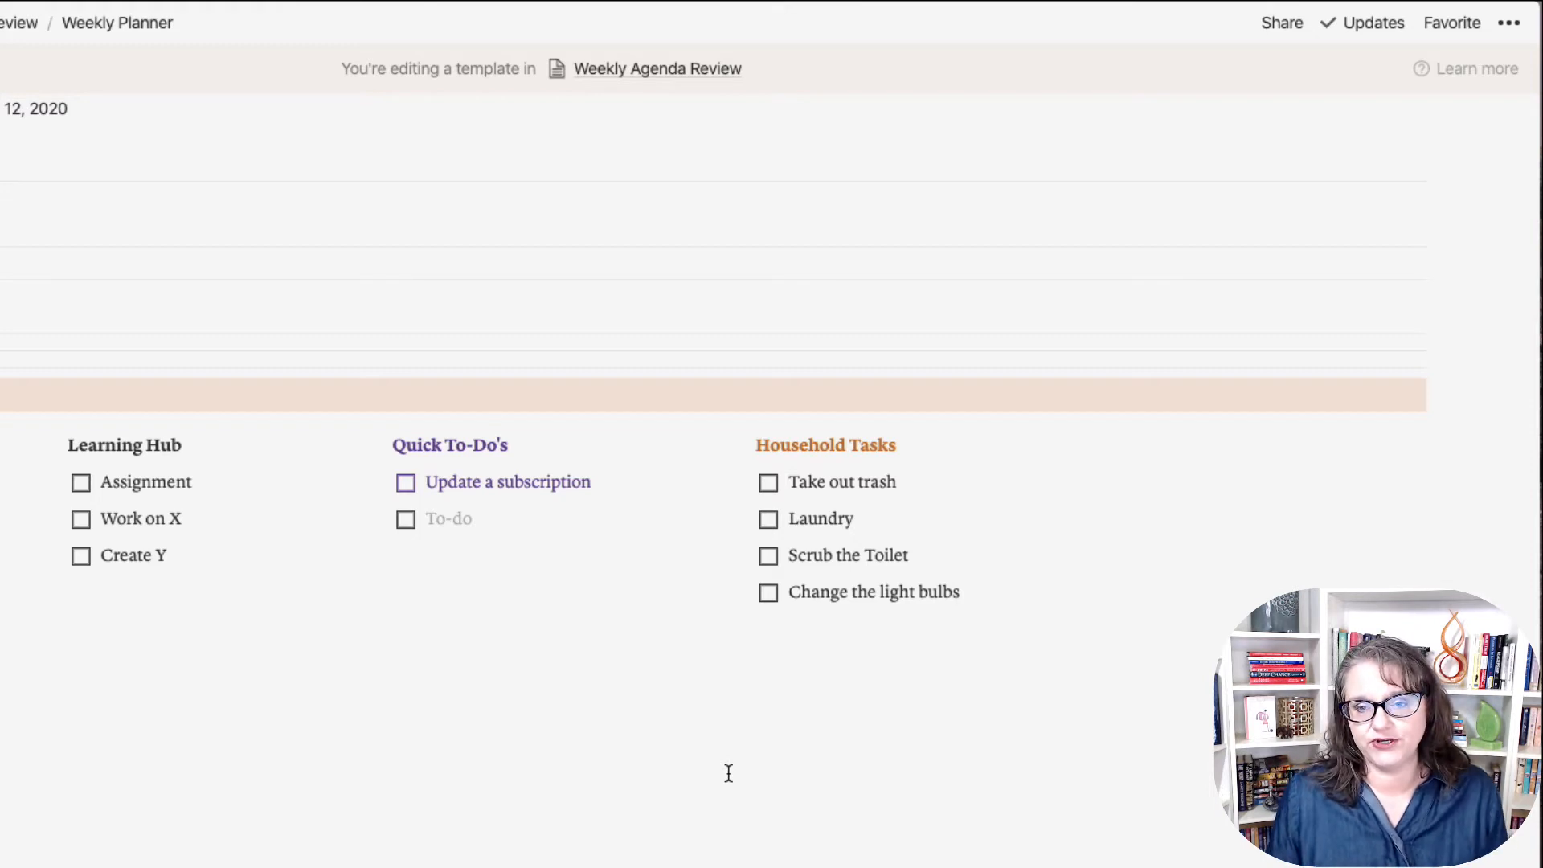
# Step: Add a gray-background toggle block to the right of the Household Tasks column
pyautogui.moveTo(1107, 523)
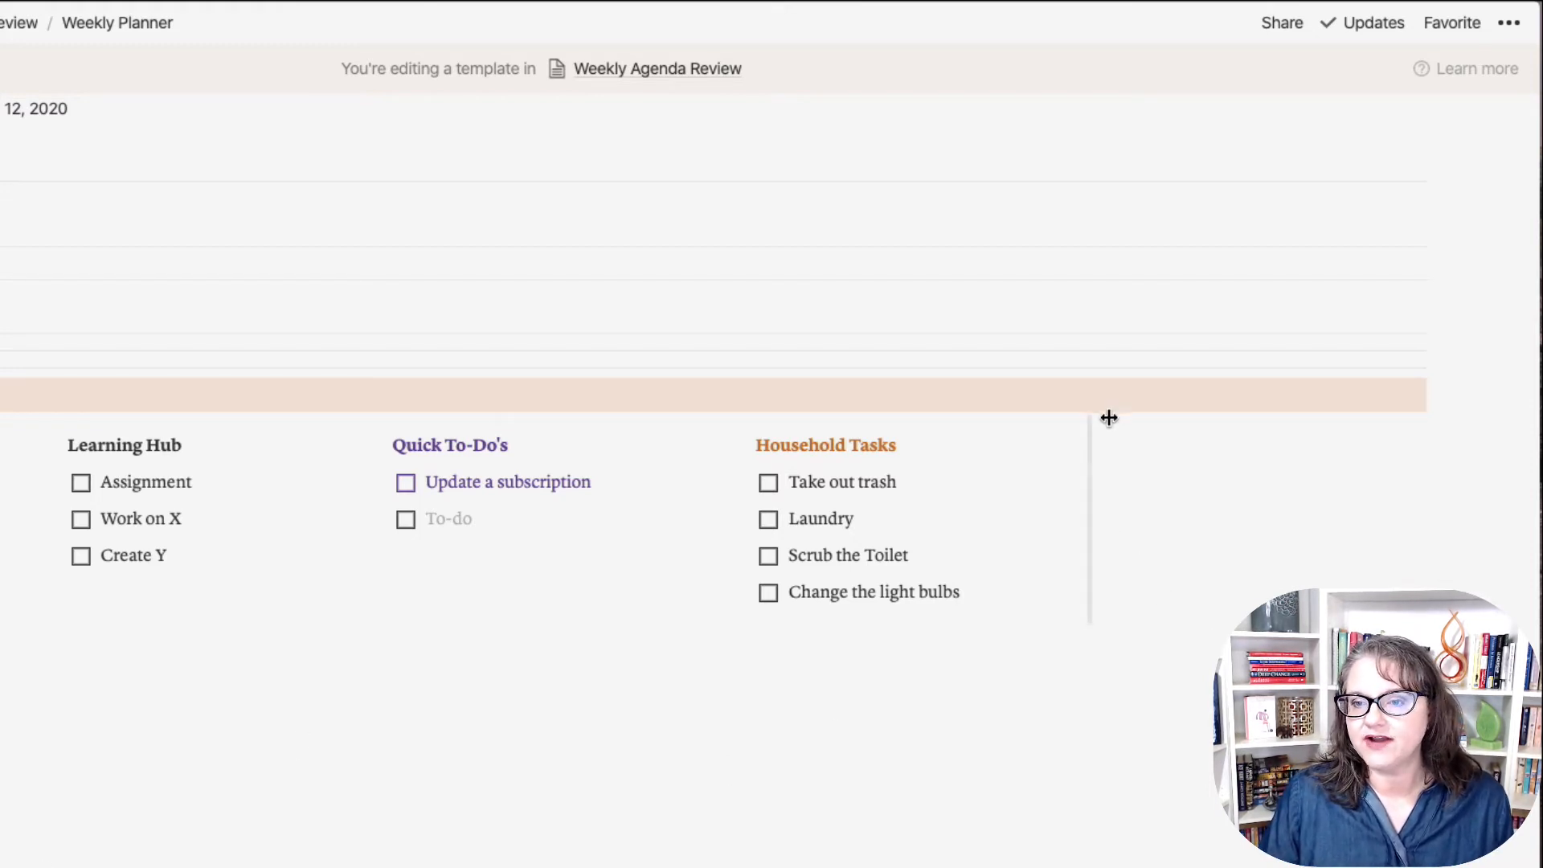
pyautogui.click(1122, 444)
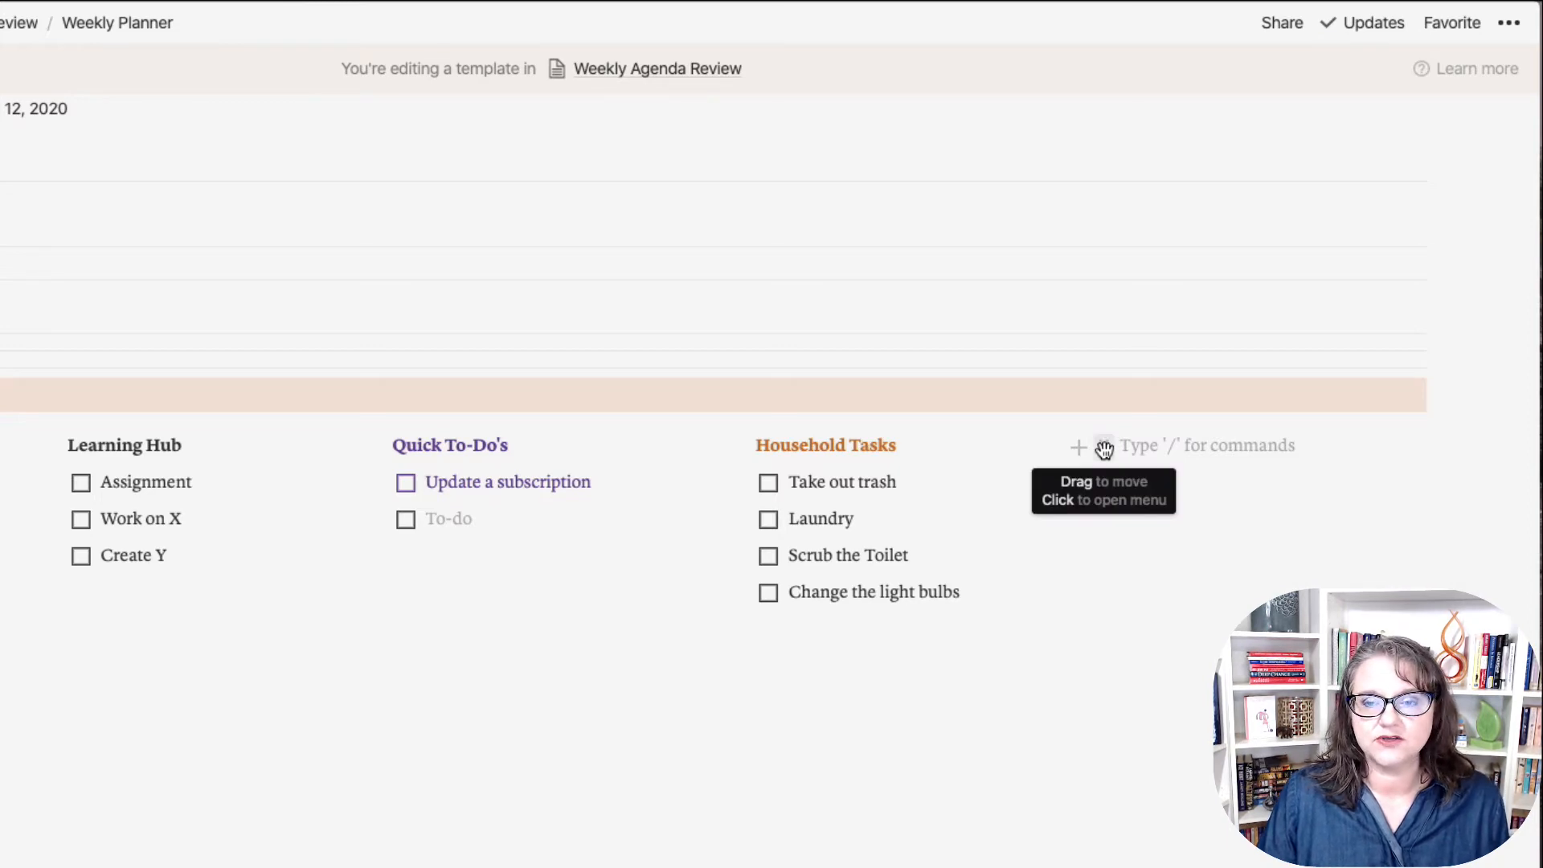
pyautogui.click(1105, 448)
pyautogui.moveTo(1015, 407)
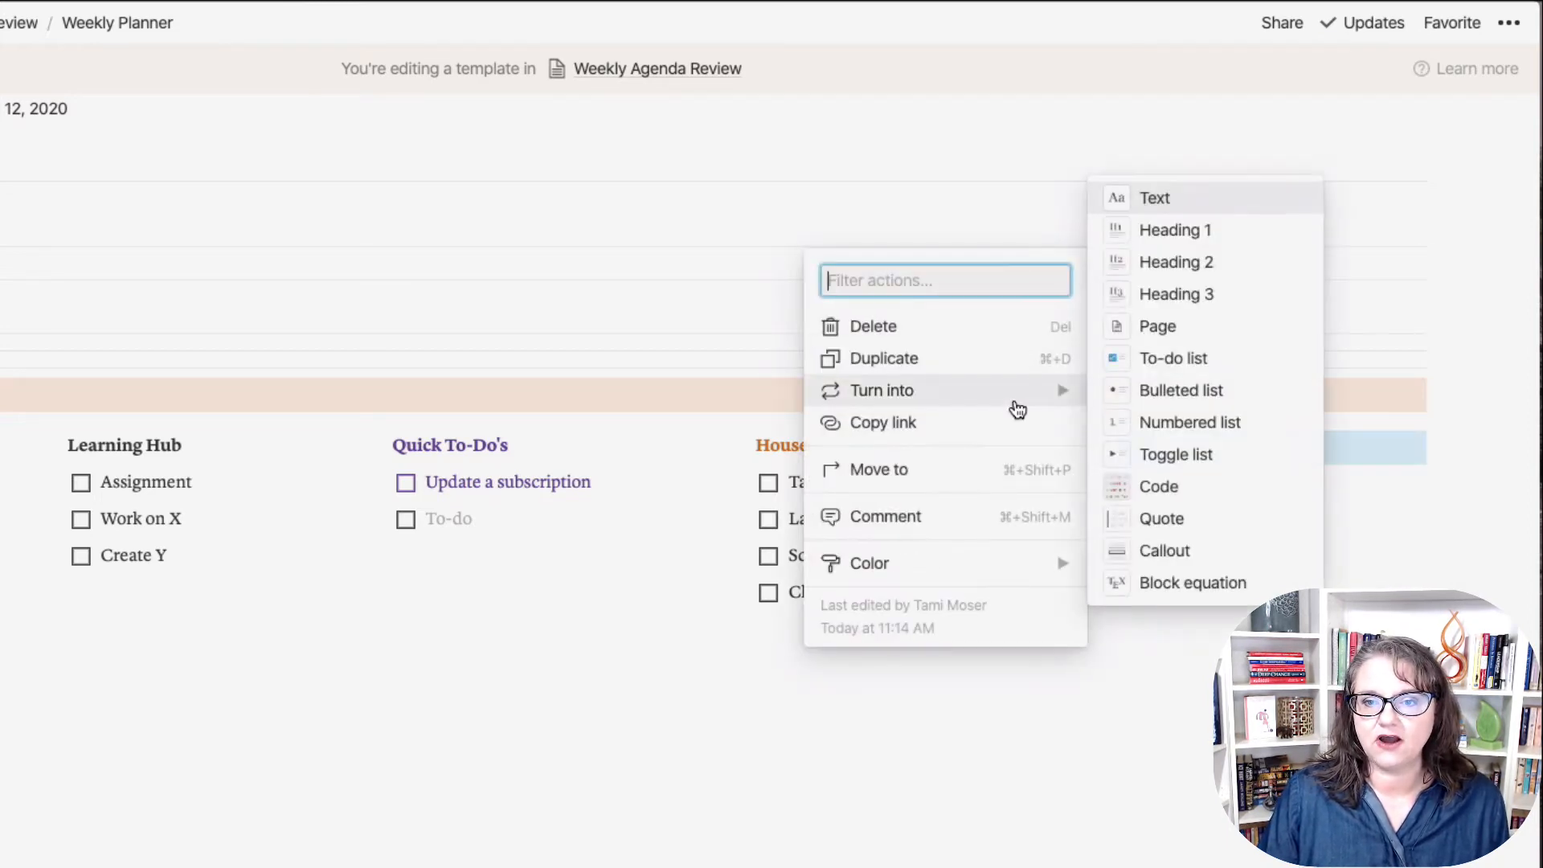
pyautogui.click(1123, 456)
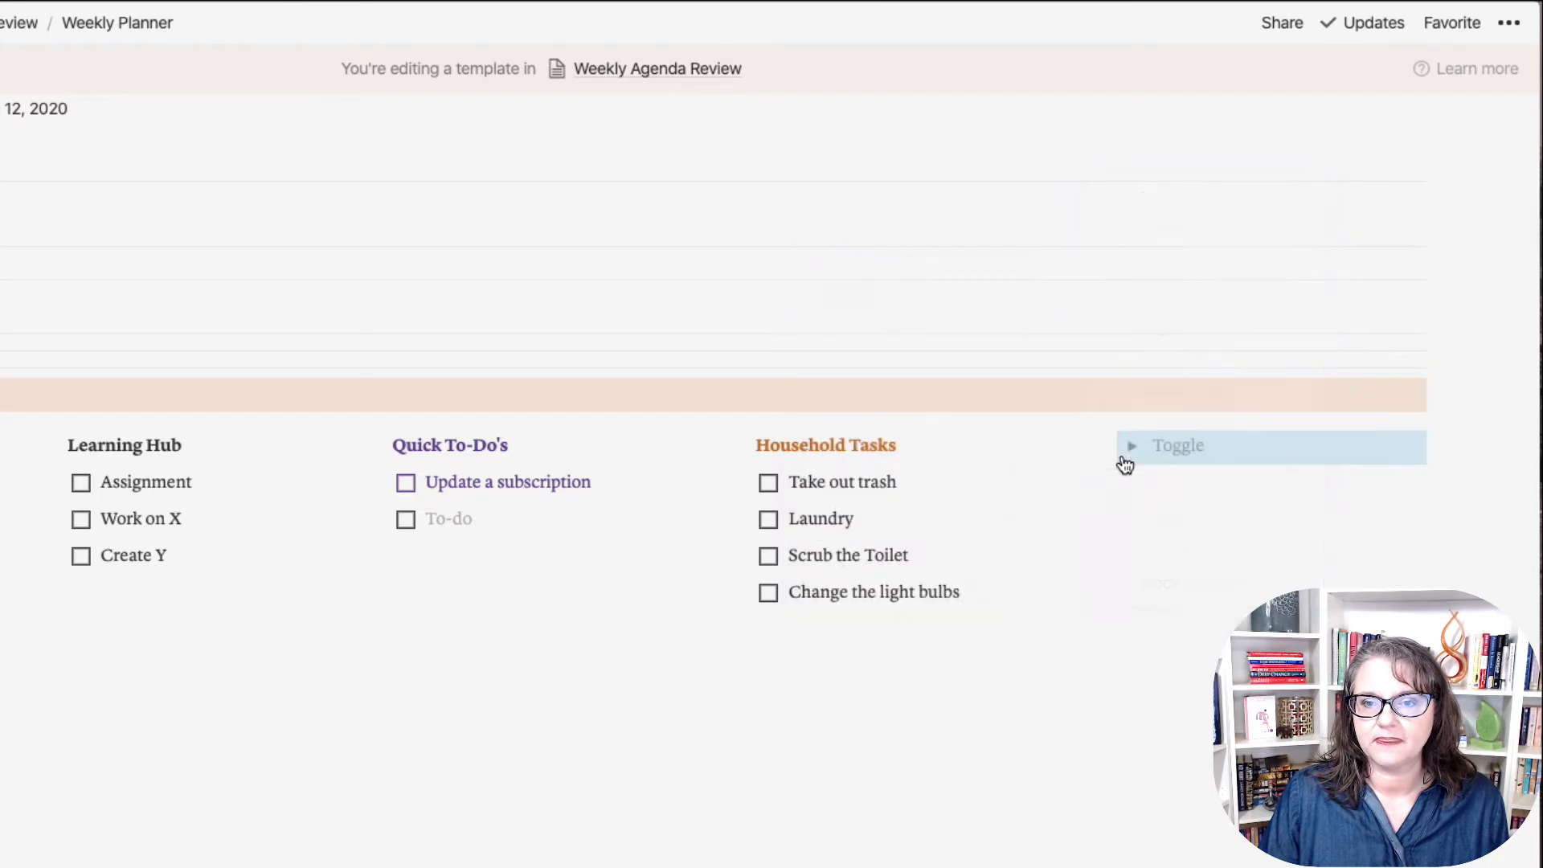
pyautogui.click(1107, 449)
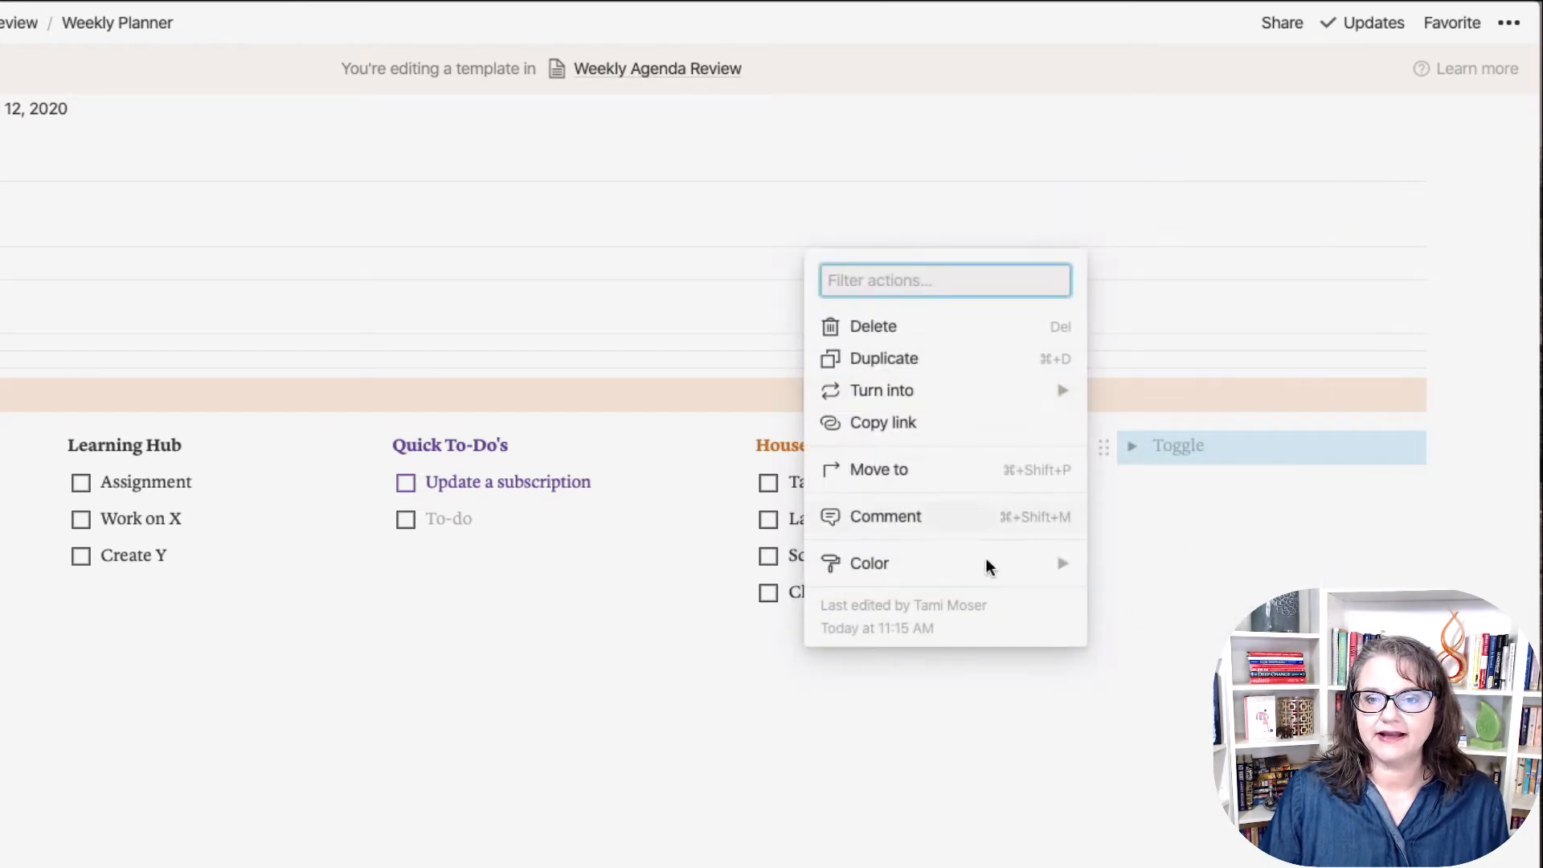
pyautogui.moveTo(990, 572)
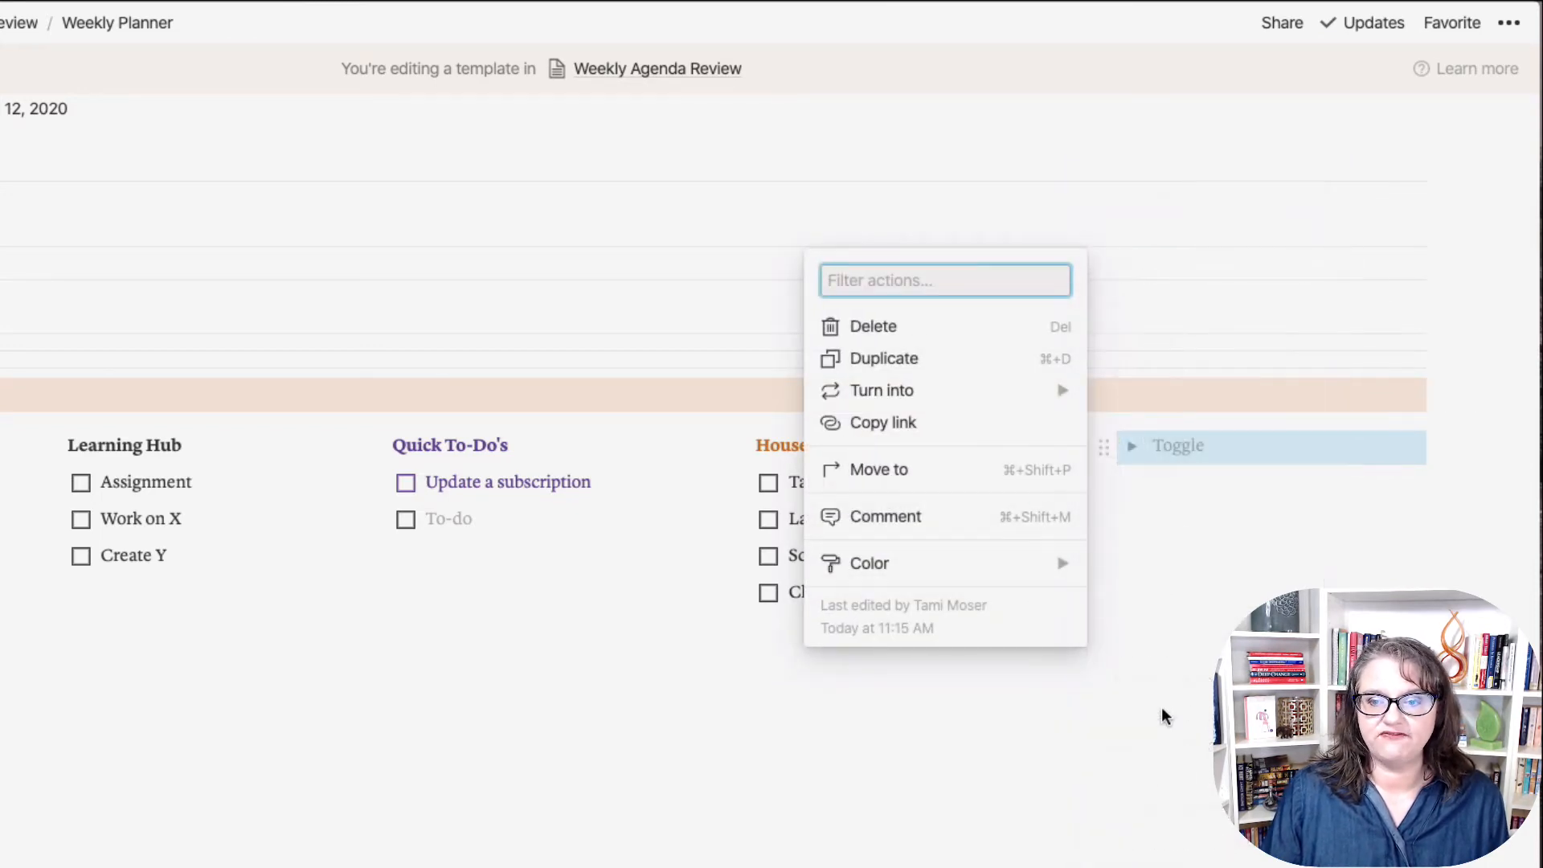
pyautogui.click(1153, 713)
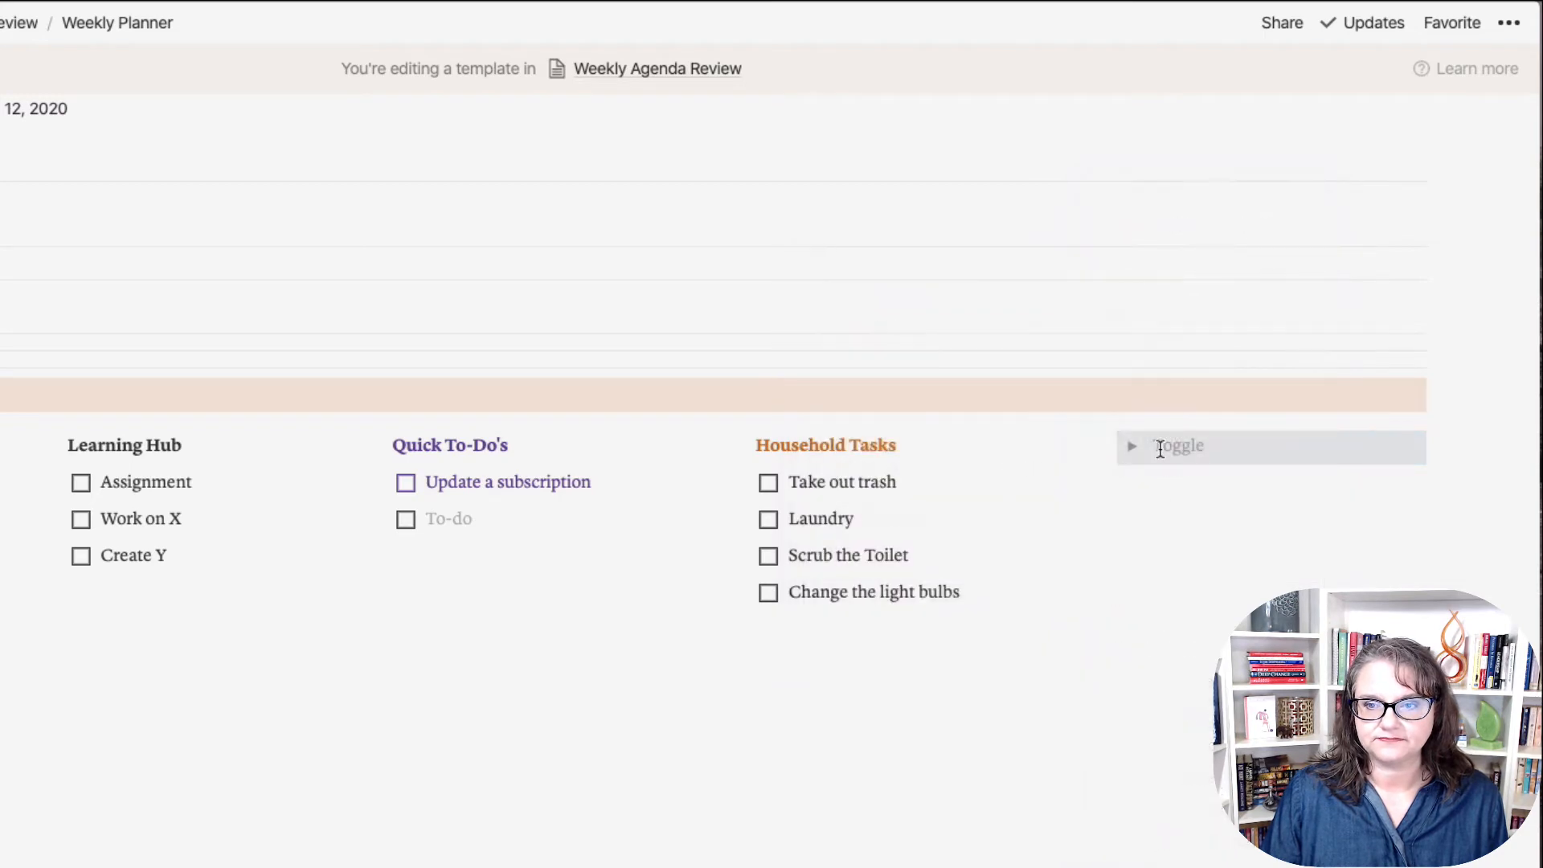
# Step: Title the toggle 'What's Next!' in bold and expand it
pyautogui.click(1187, 447)
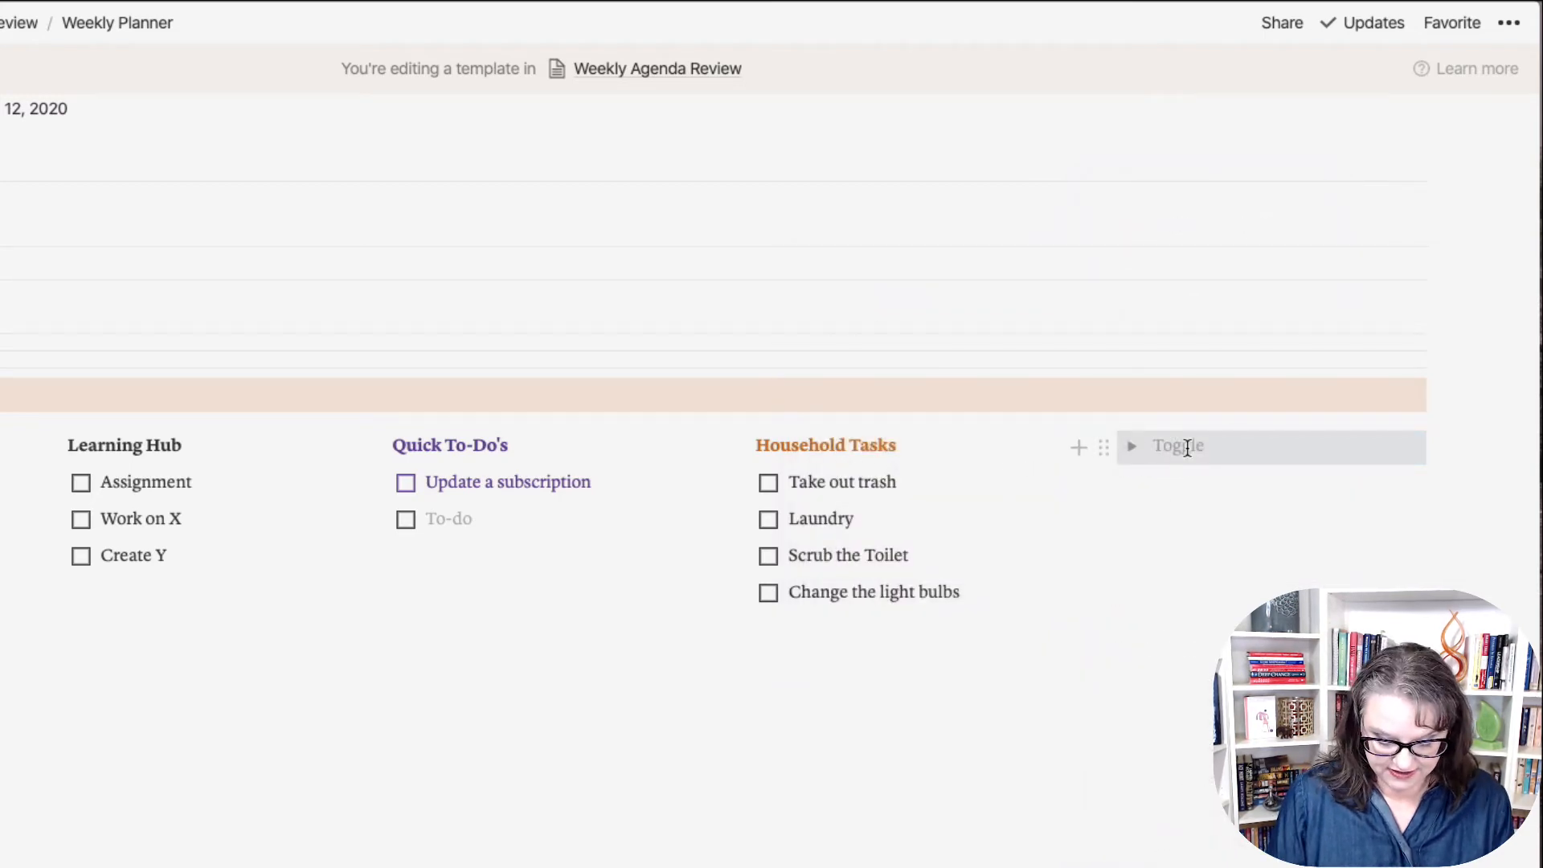
pyautogui.write("What's Next")
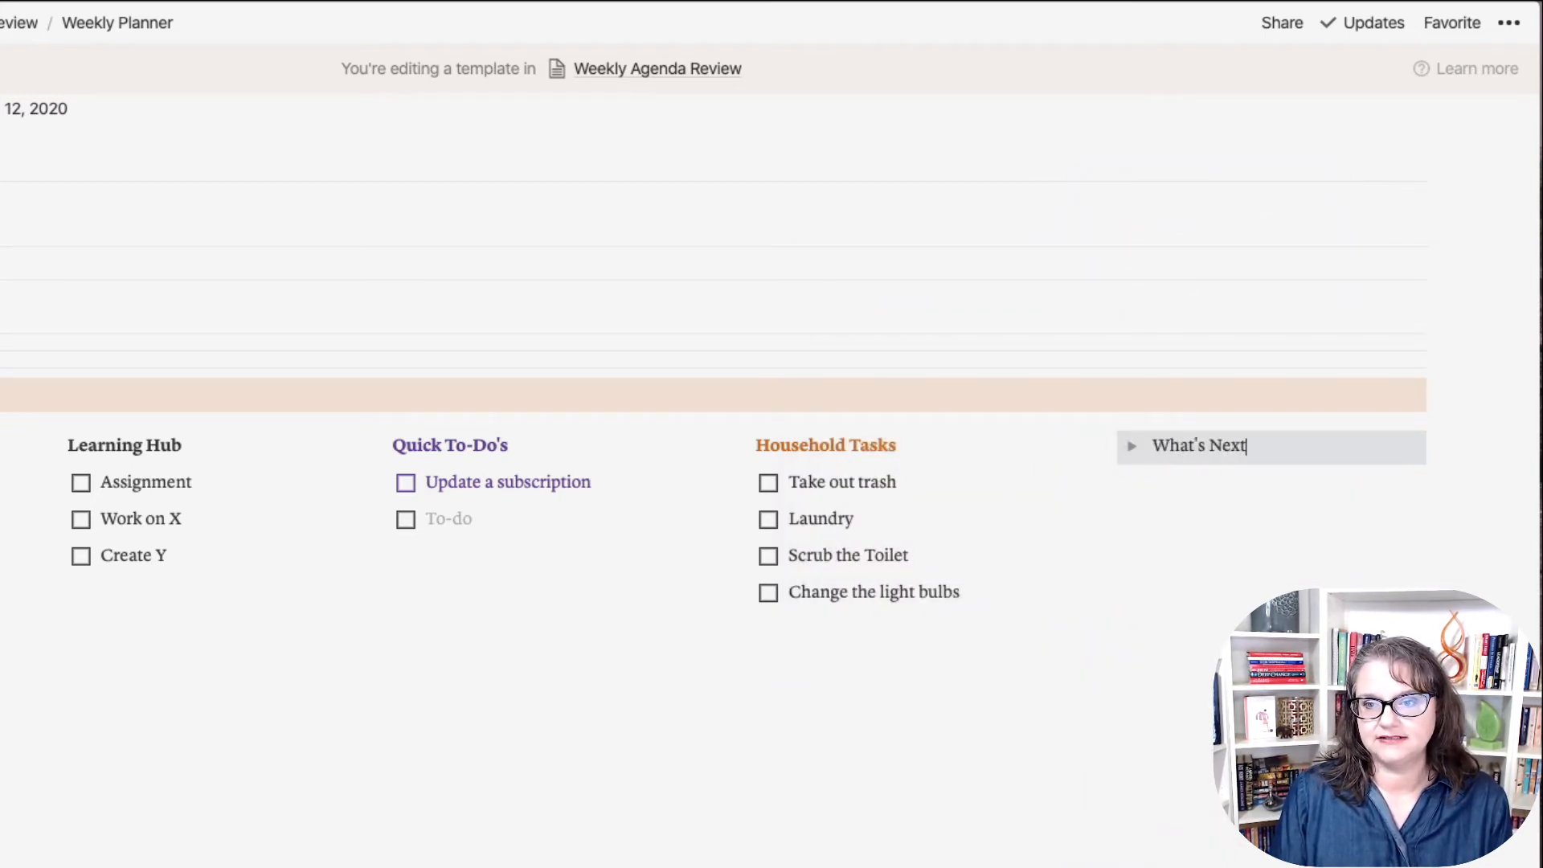
pyautogui.write('!')
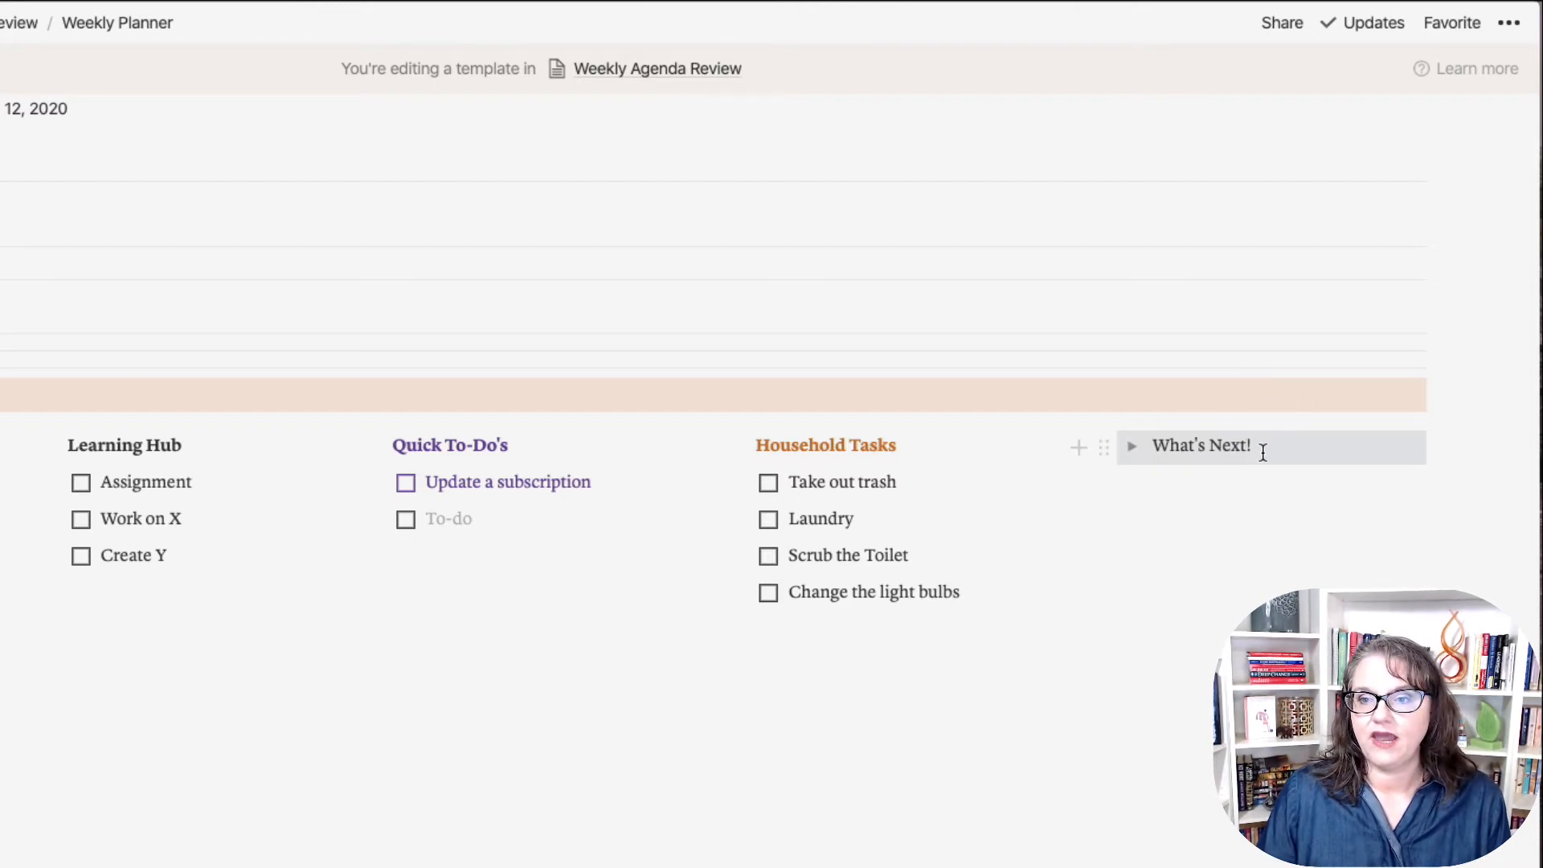
pyautogui.moveTo(1261, 449); pyautogui.dragTo(1144, 444)
pyautogui.click(1143, 405)
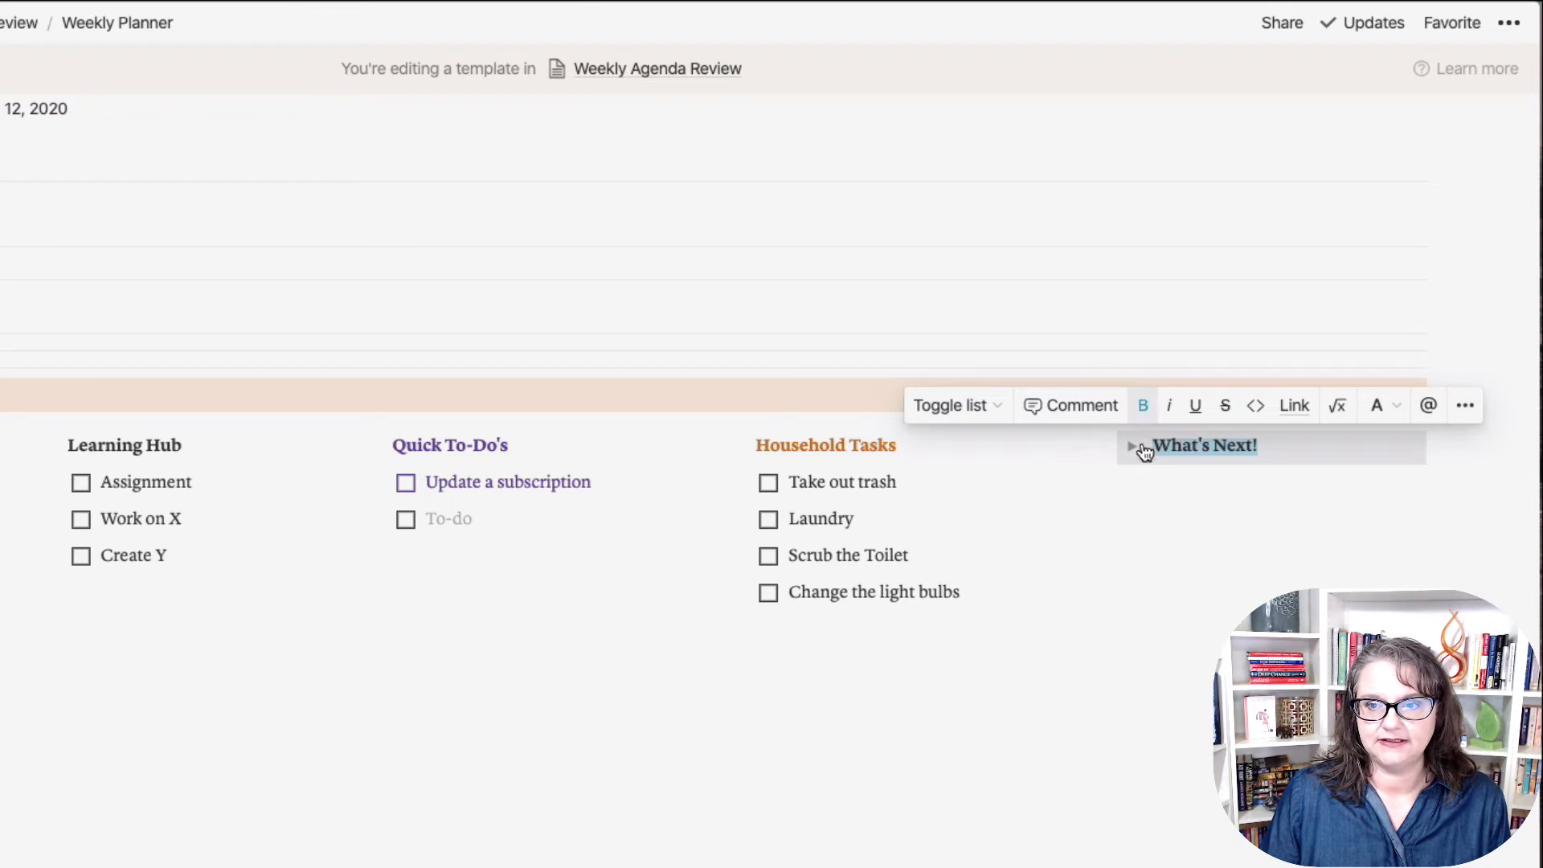
pyautogui.click(1132, 447)
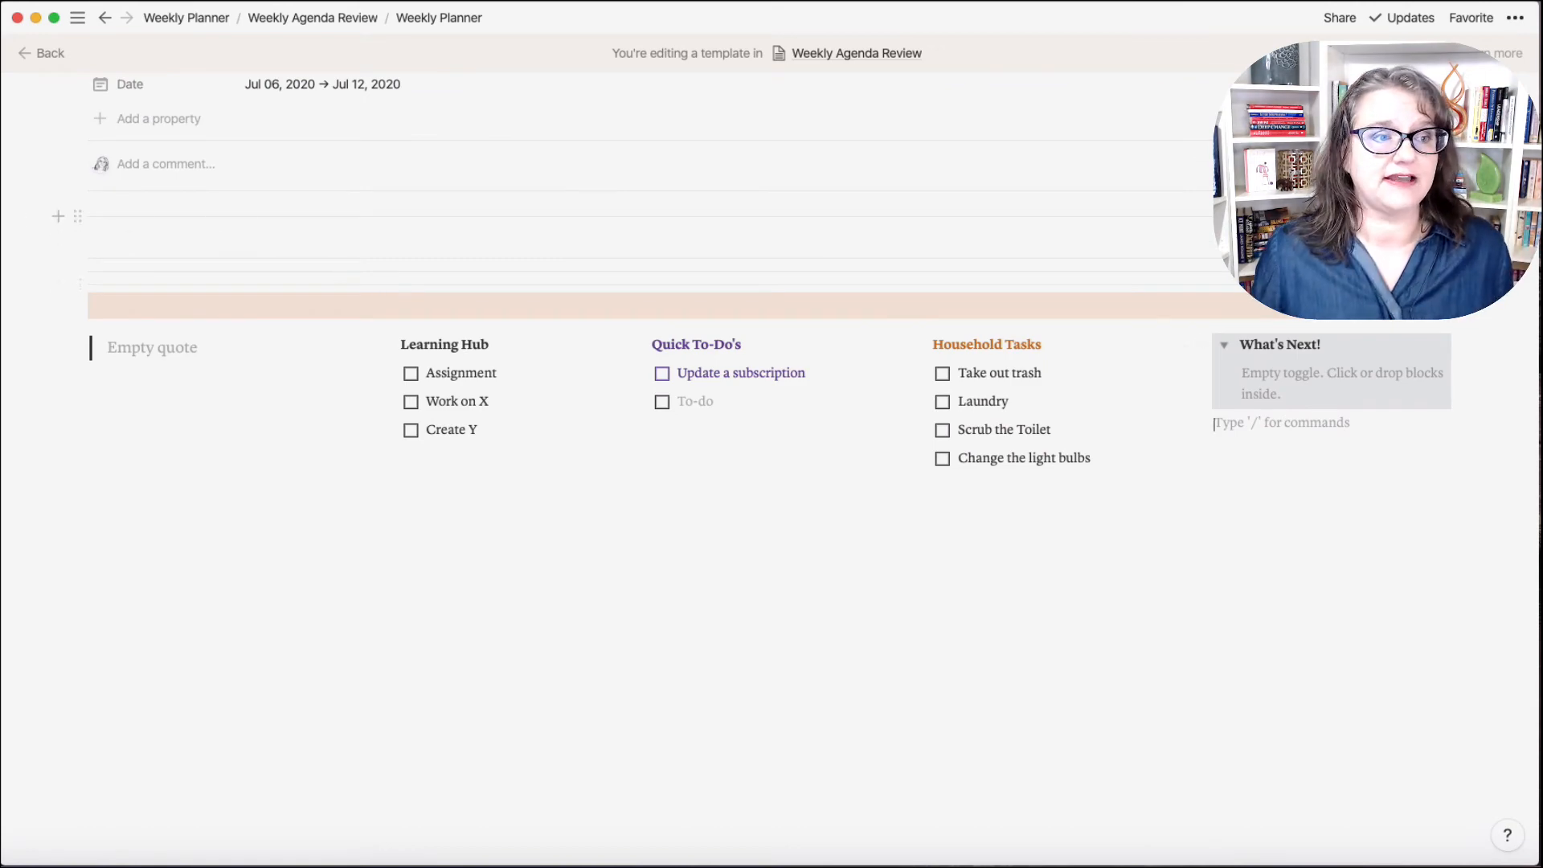
pyautogui.moveTo(77, 17)
pyautogui.click(74, 80)
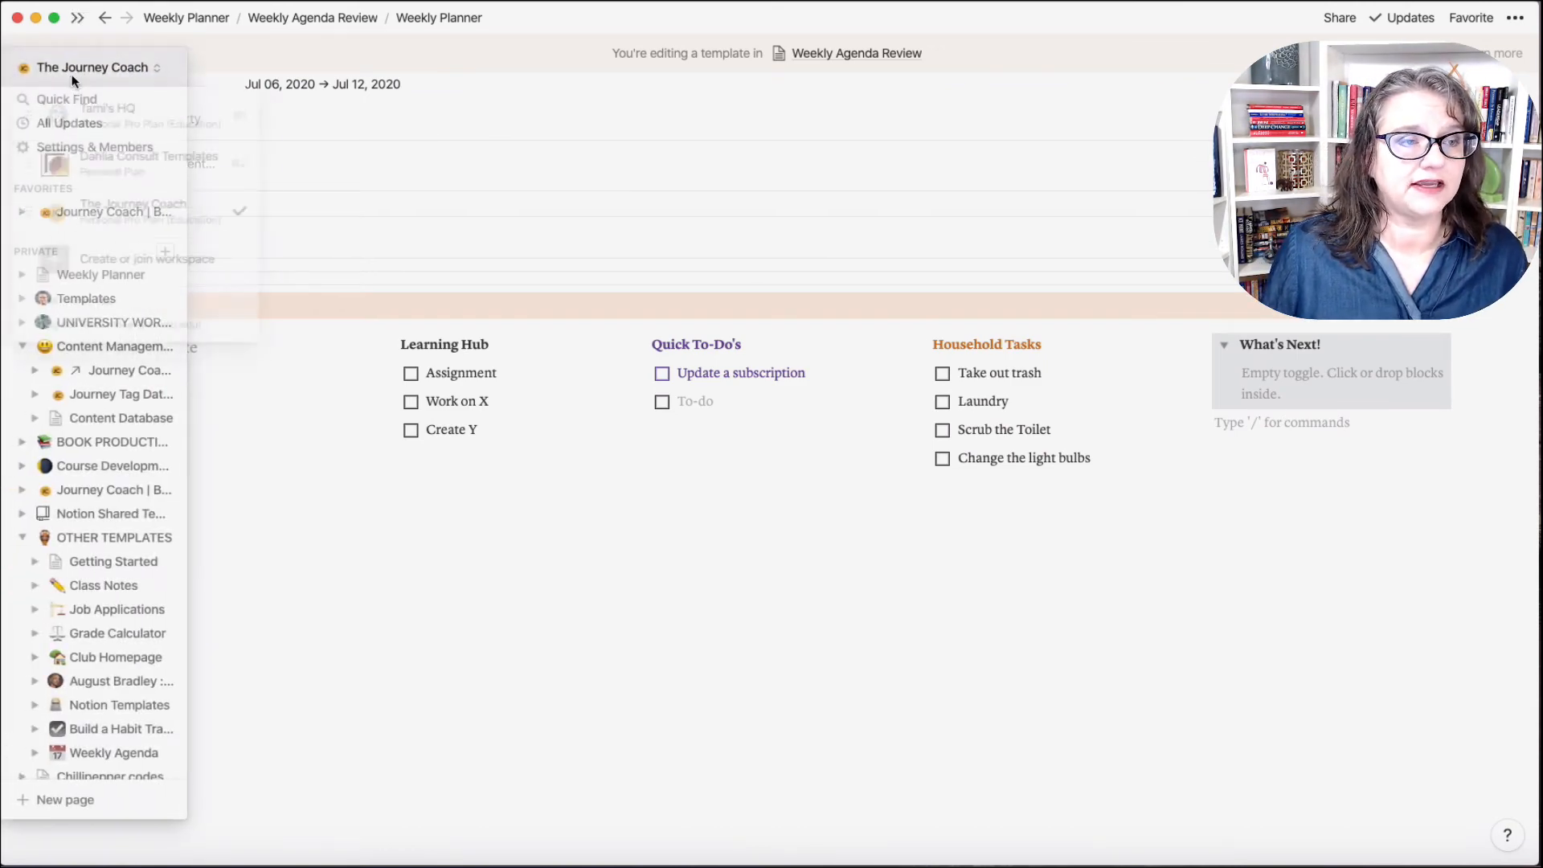
# Step: Switch to the other workspace and go up to the Weekly Agenda gallery
pyautogui.click(103, 121)
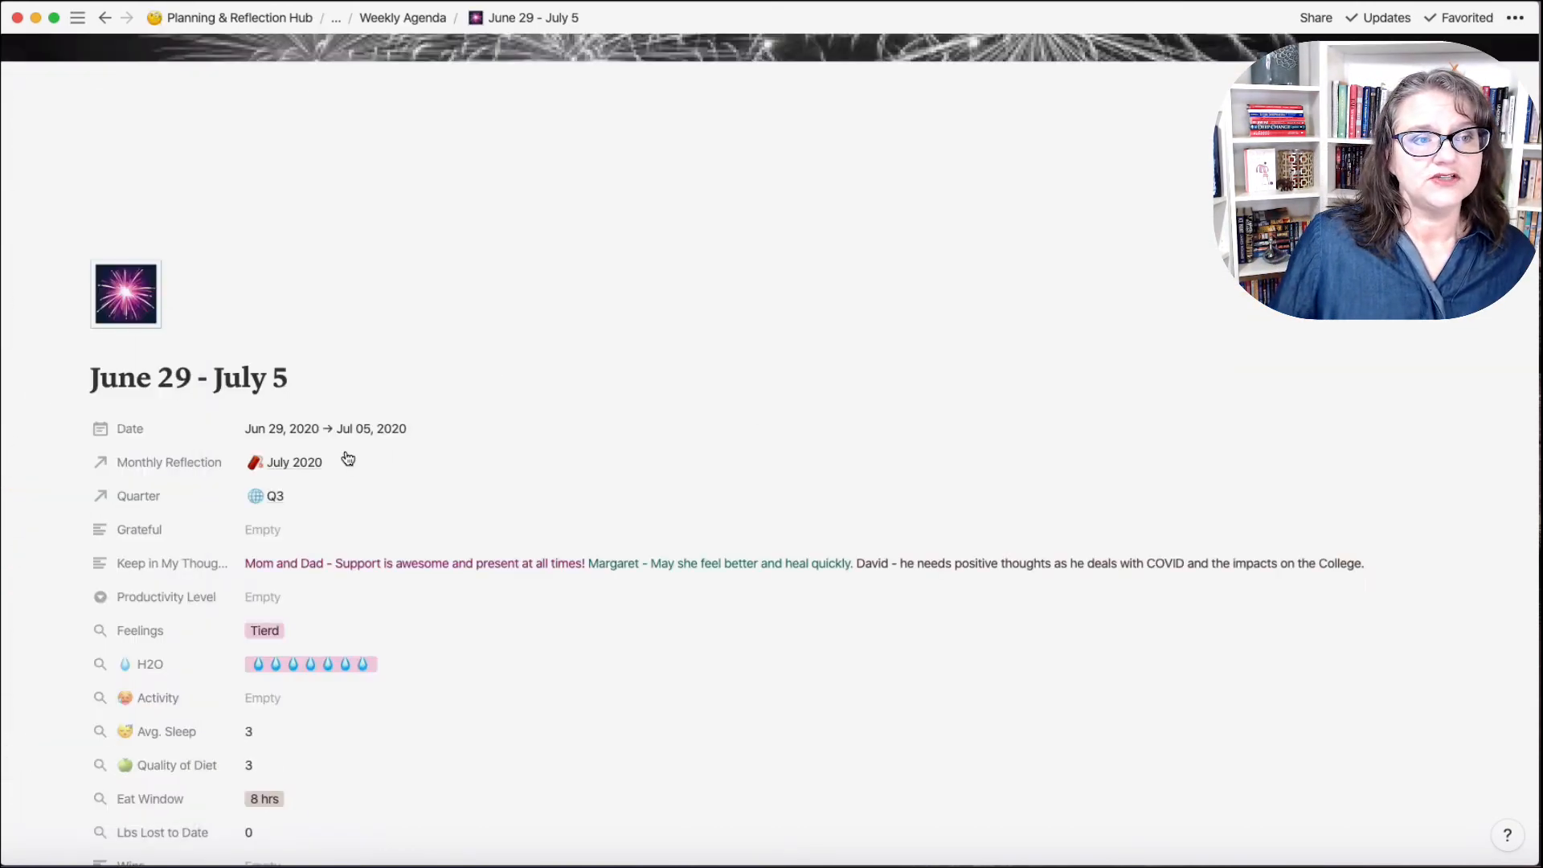
pyautogui.click(413, 17)
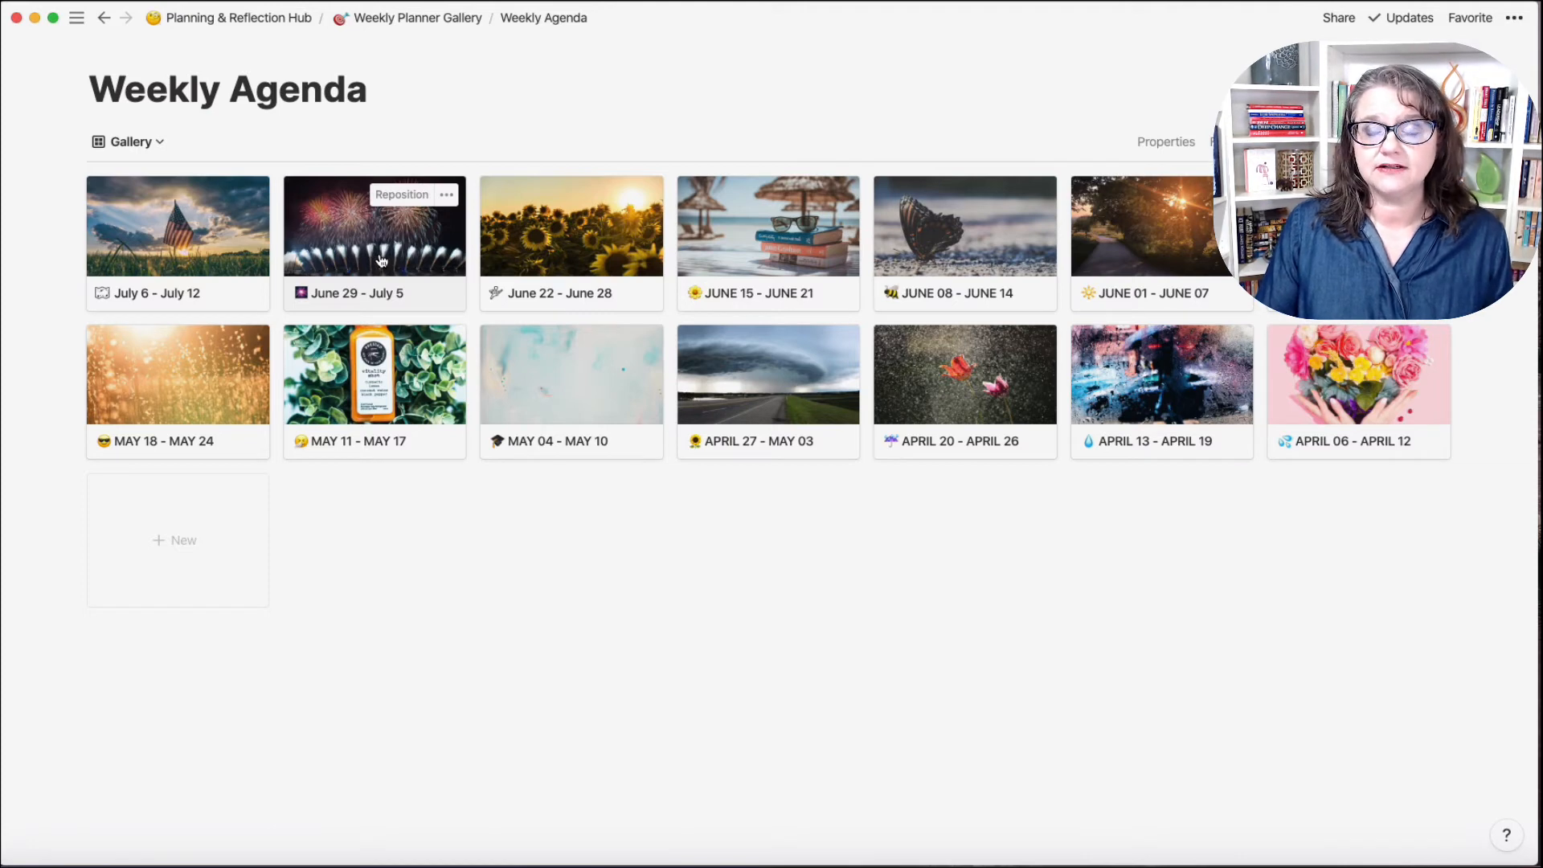
# Step: Create a 'July 13 -' page dated Jul 13 → Jul 19, 2020 from the V2 Week Agenda template
pyautogui.click(186, 557)
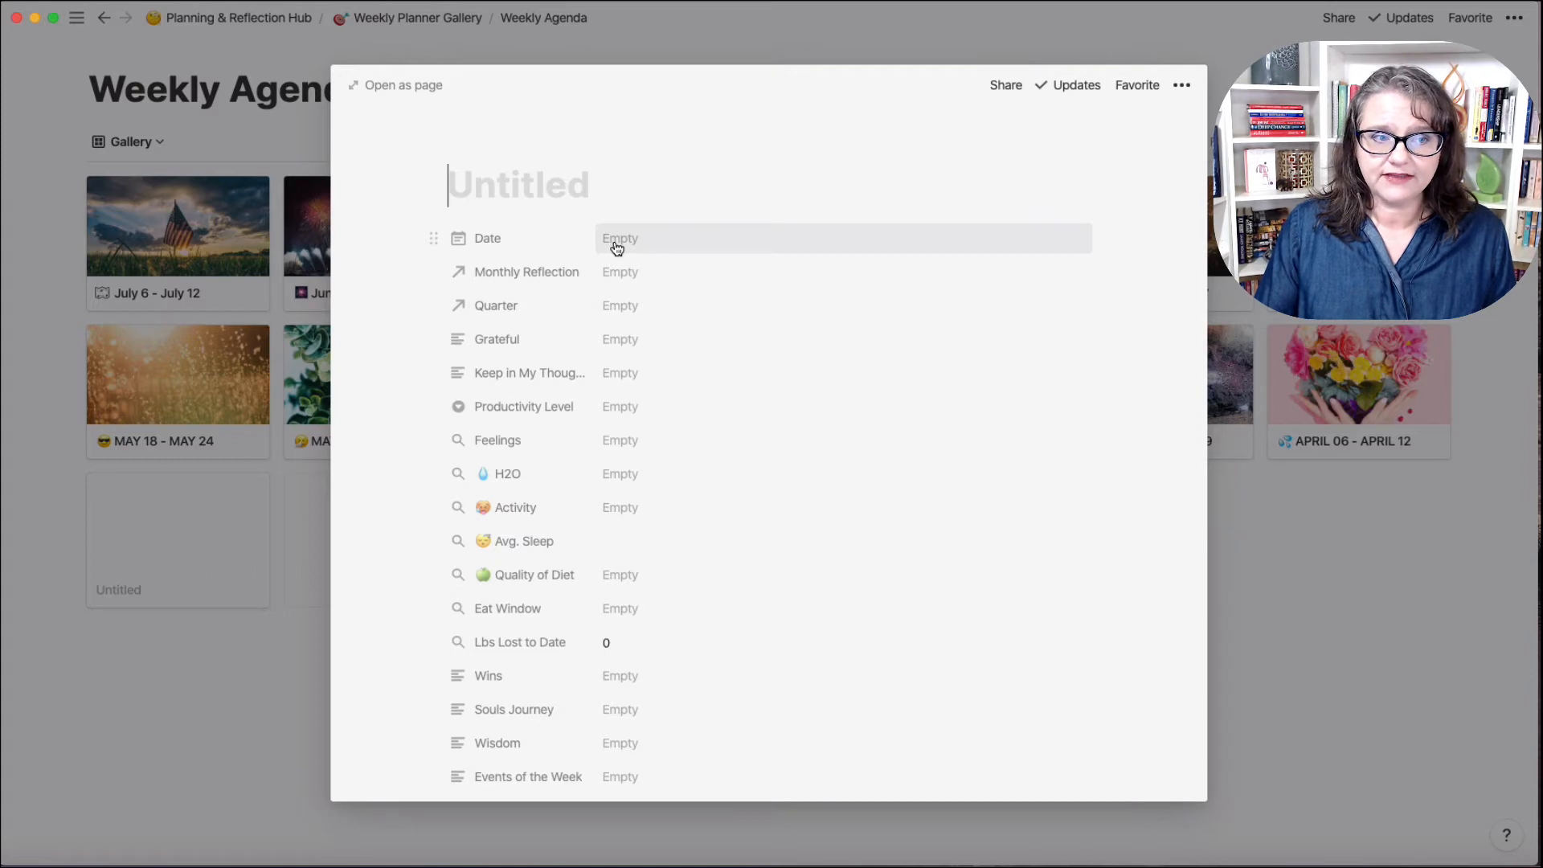
pyautogui.write('Jul')
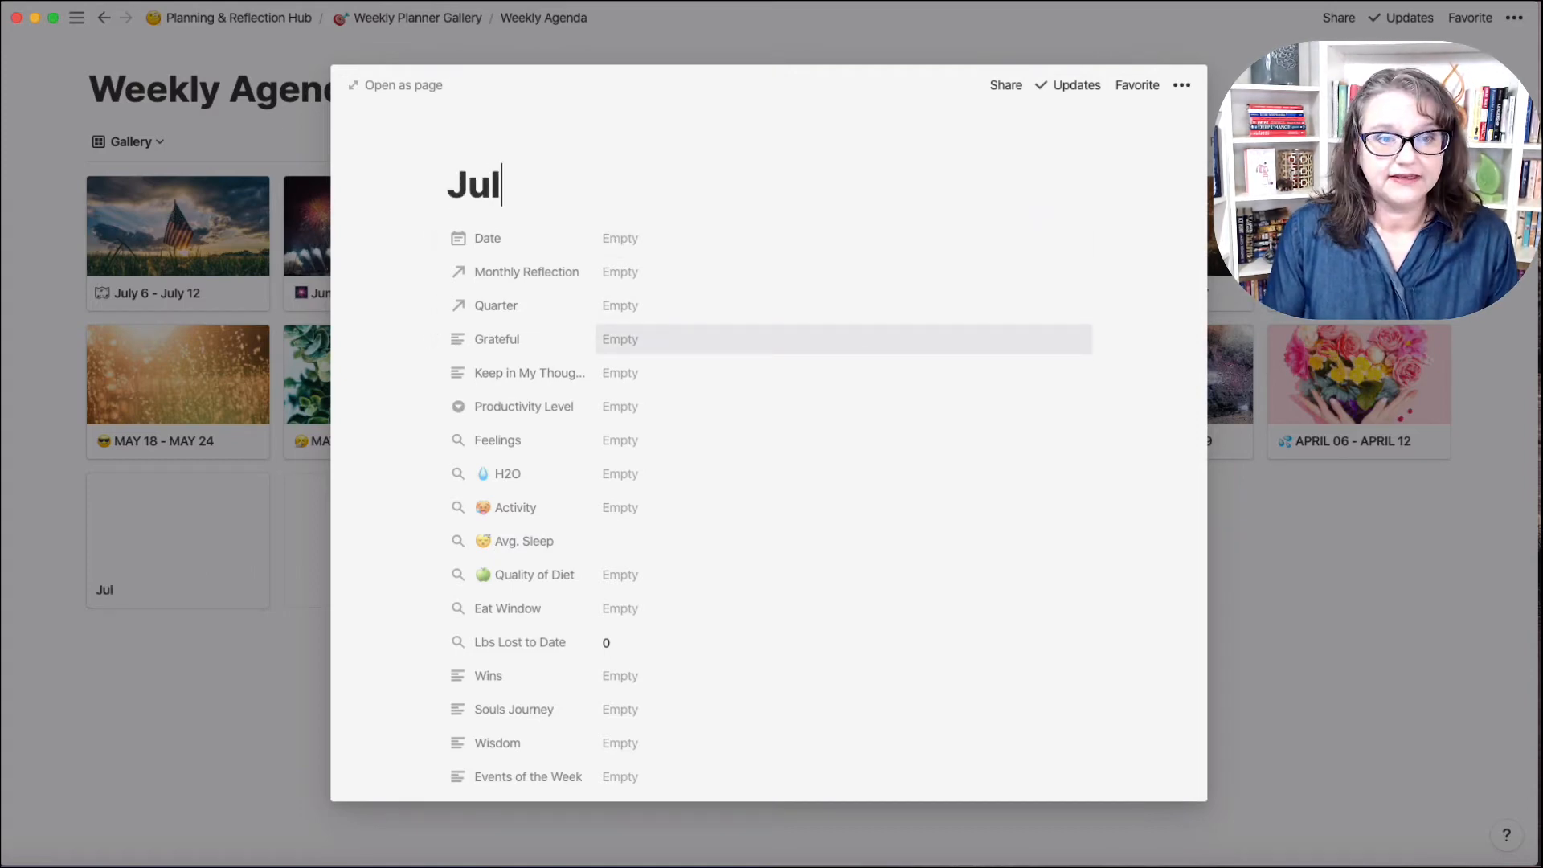
pyautogui.write('y 13 -')
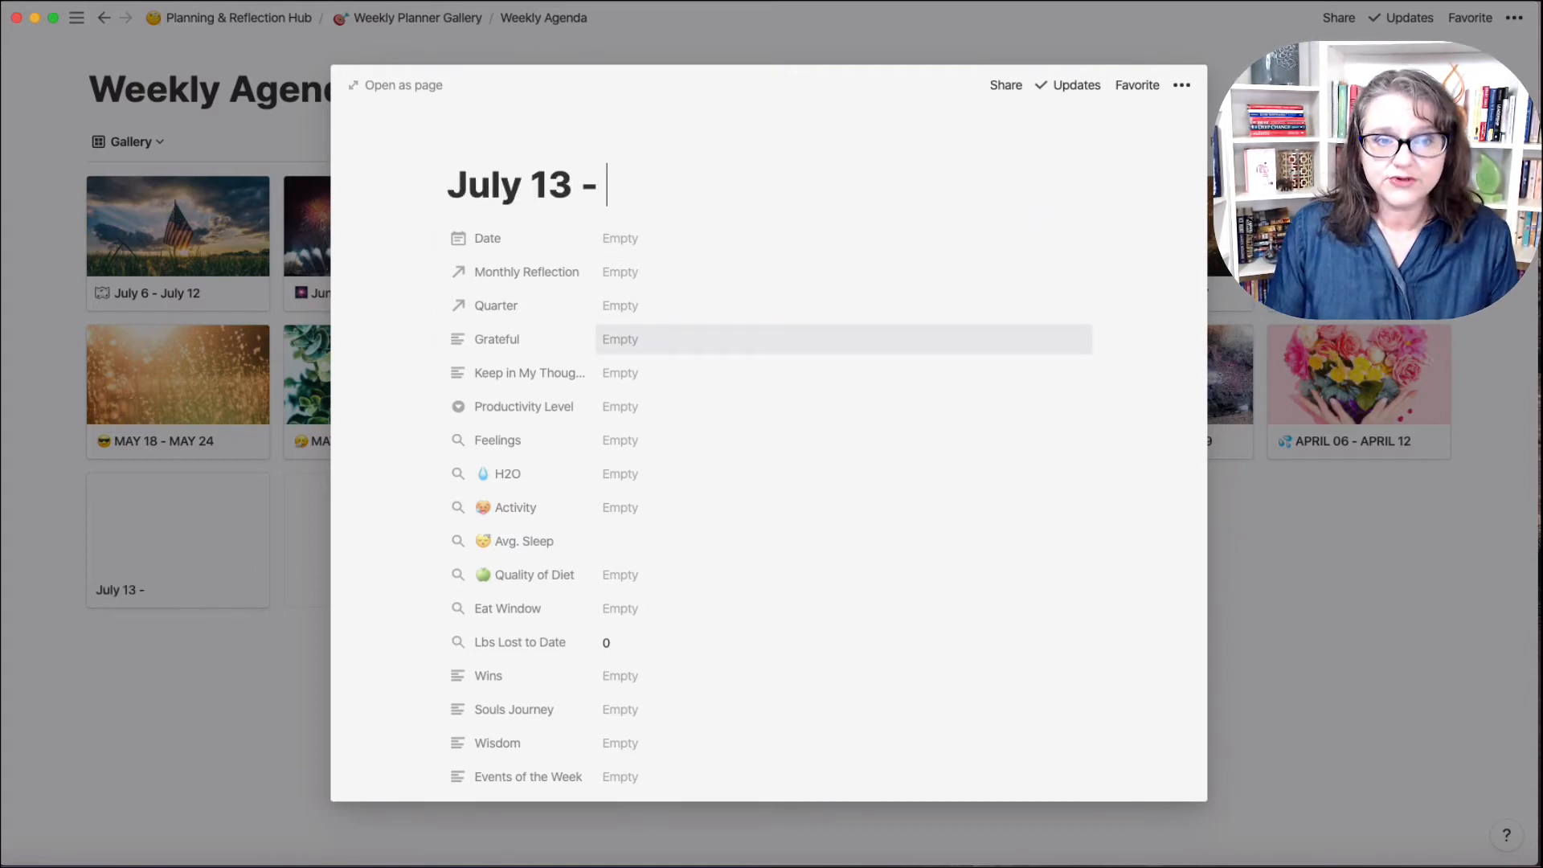
pyautogui.click(636, 239)
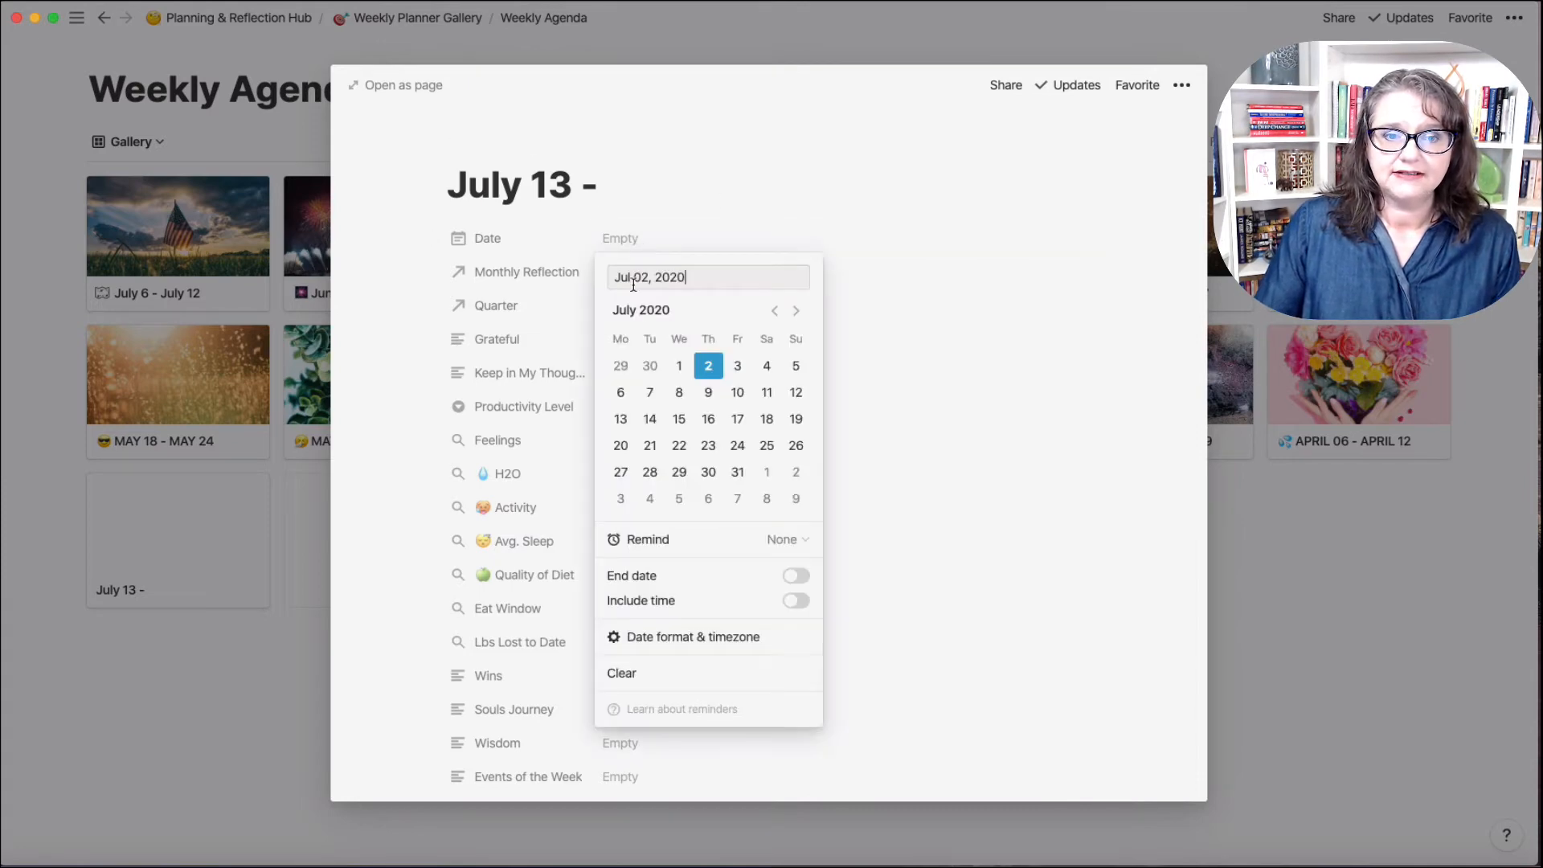
pyautogui.click(624, 419)
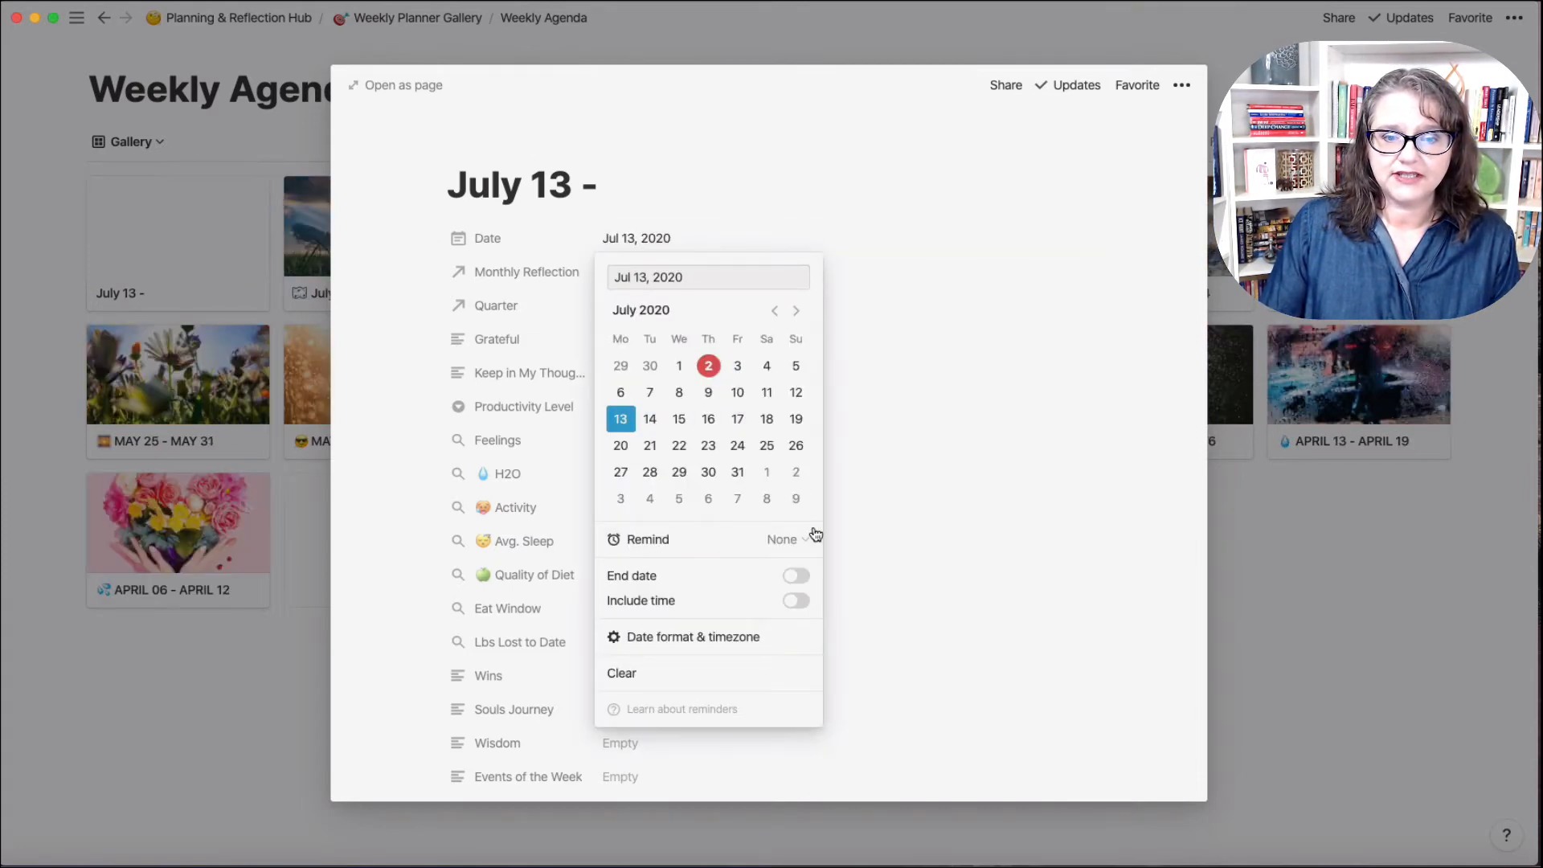
pyautogui.click(806, 579)
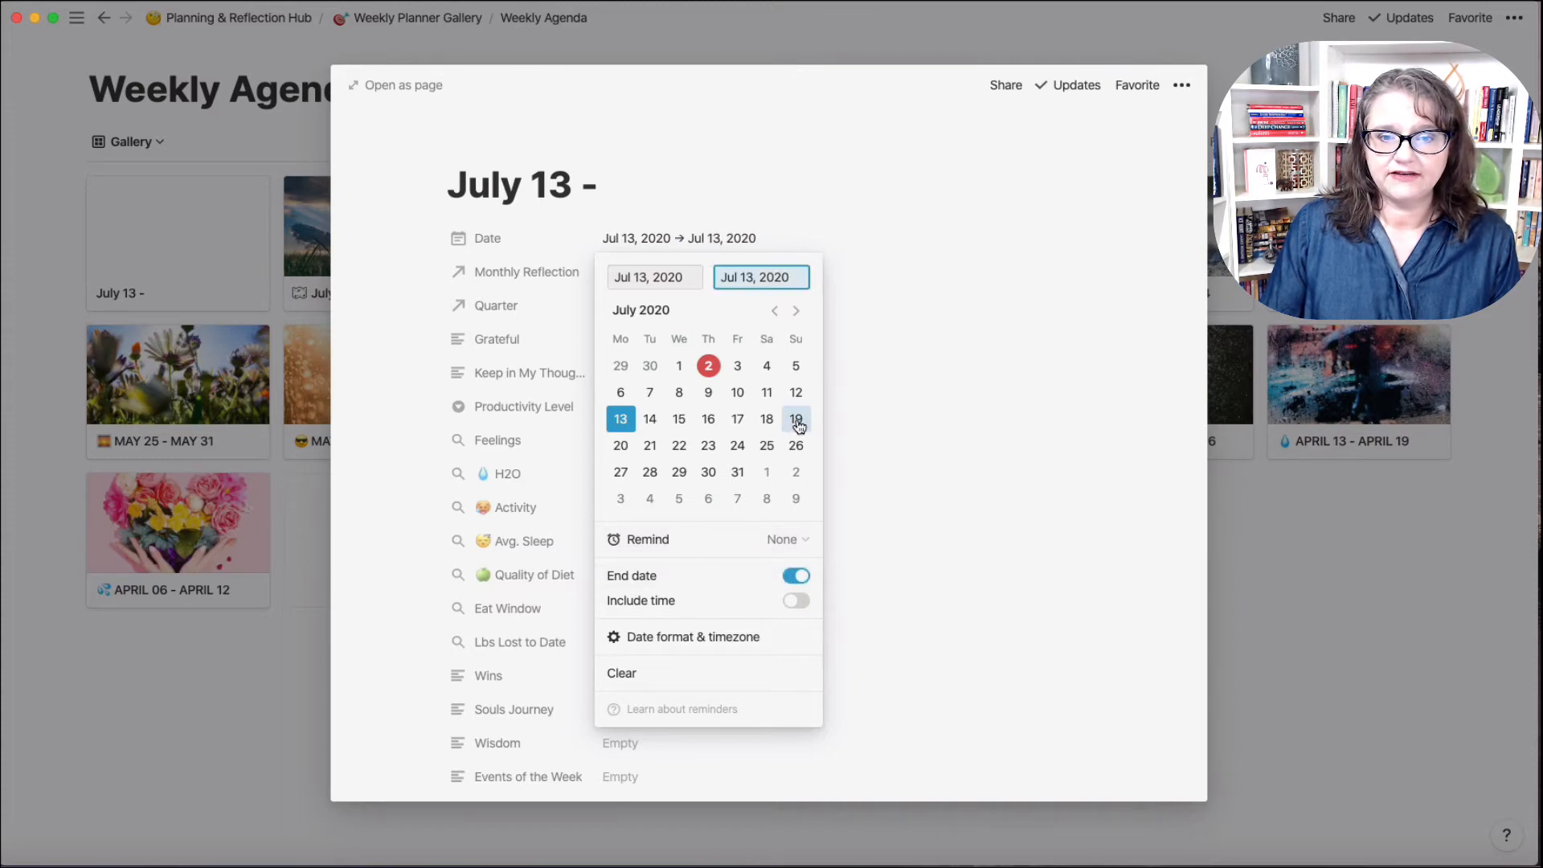
pyautogui.click(796, 419)
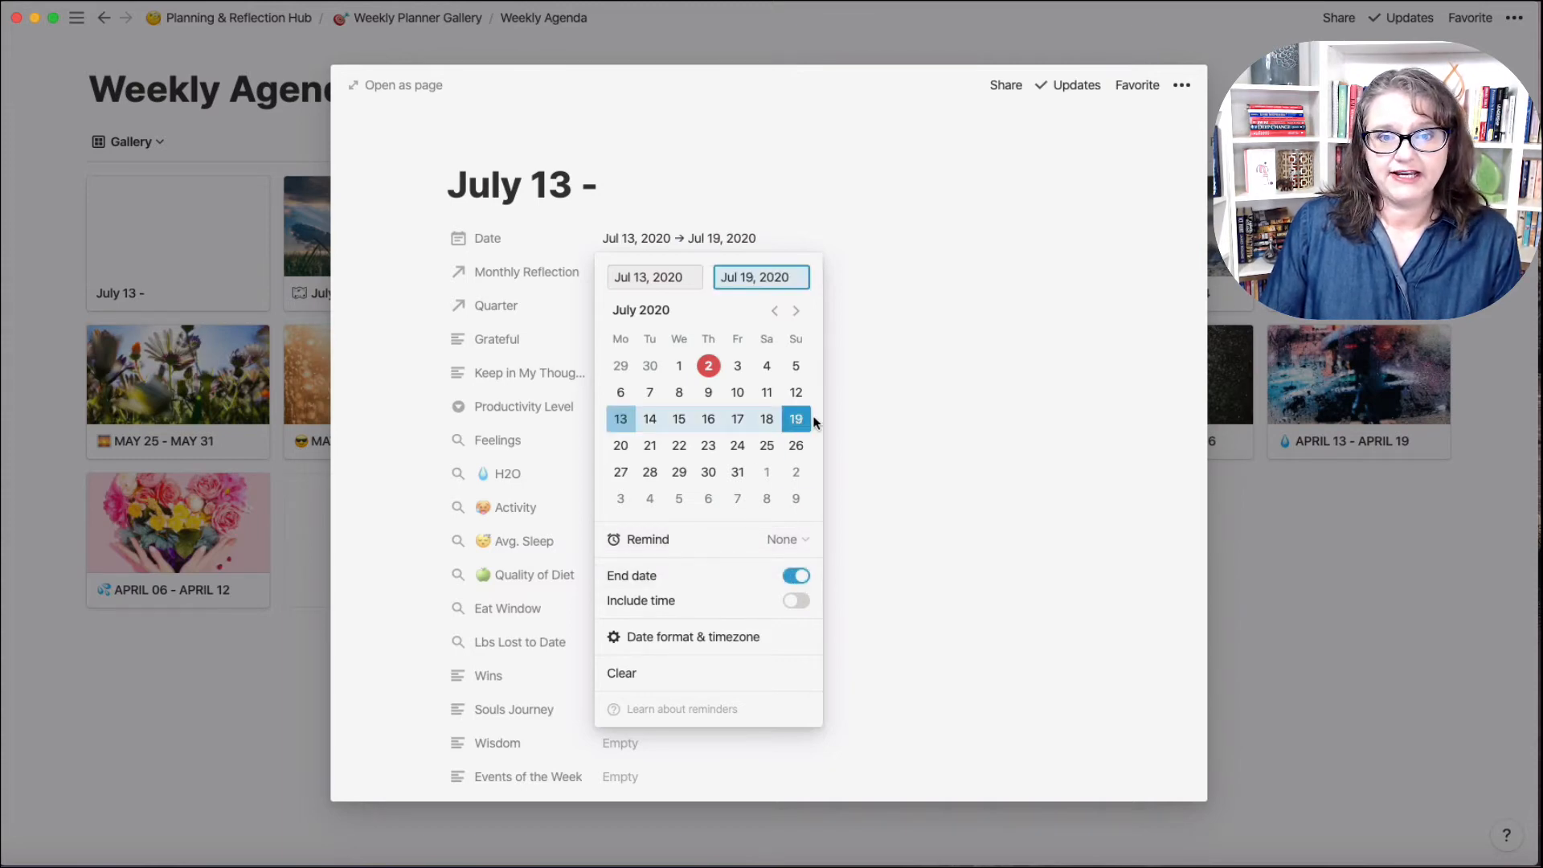
pyautogui.click(851, 412)
pyautogui.scroll(-10, 762, 466)
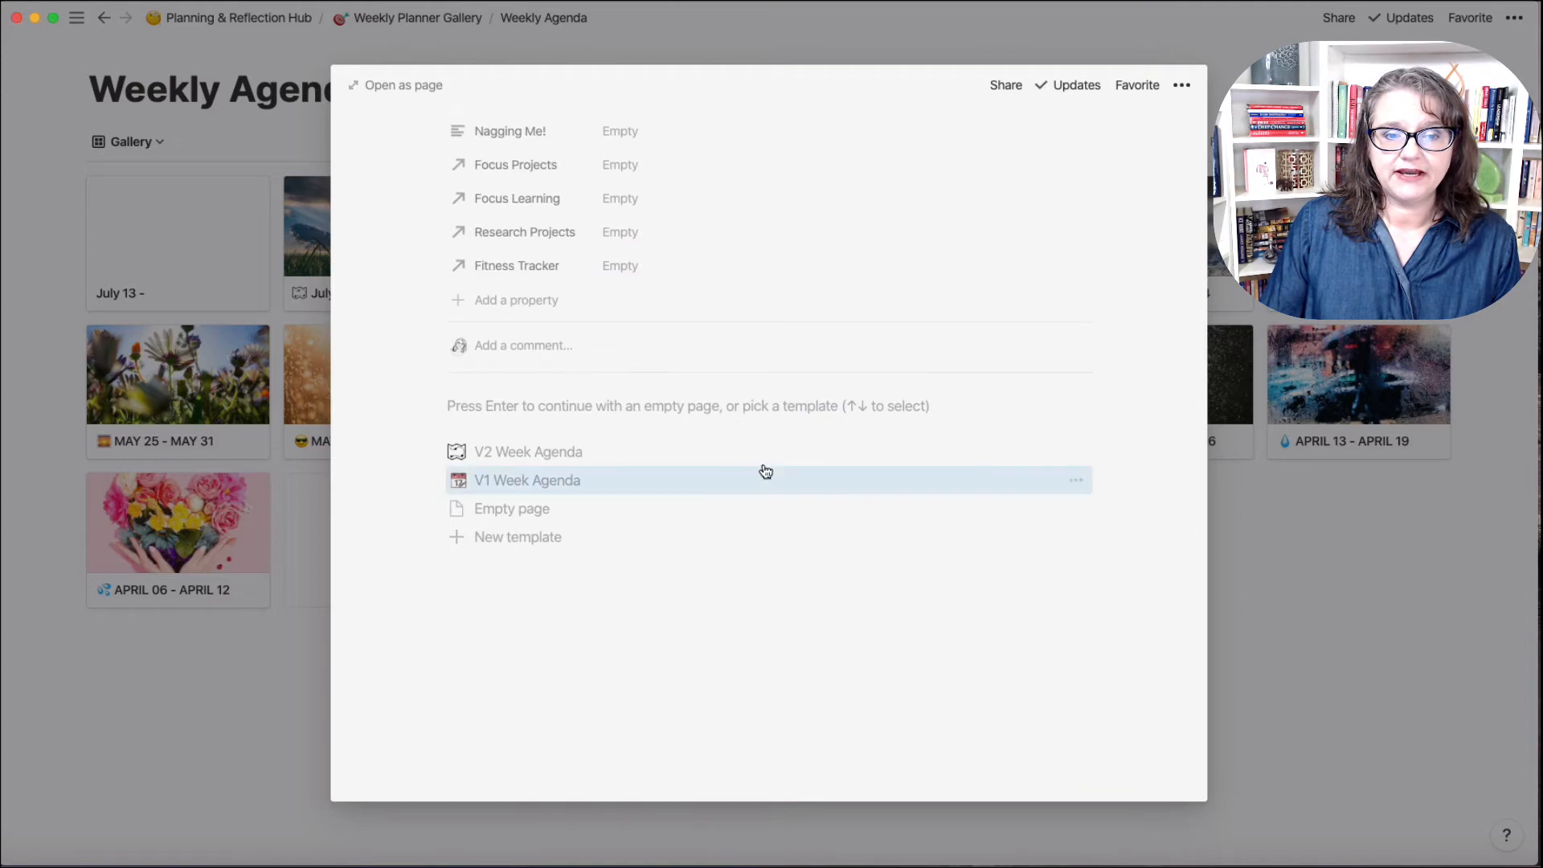
pyautogui.click(581, 461)
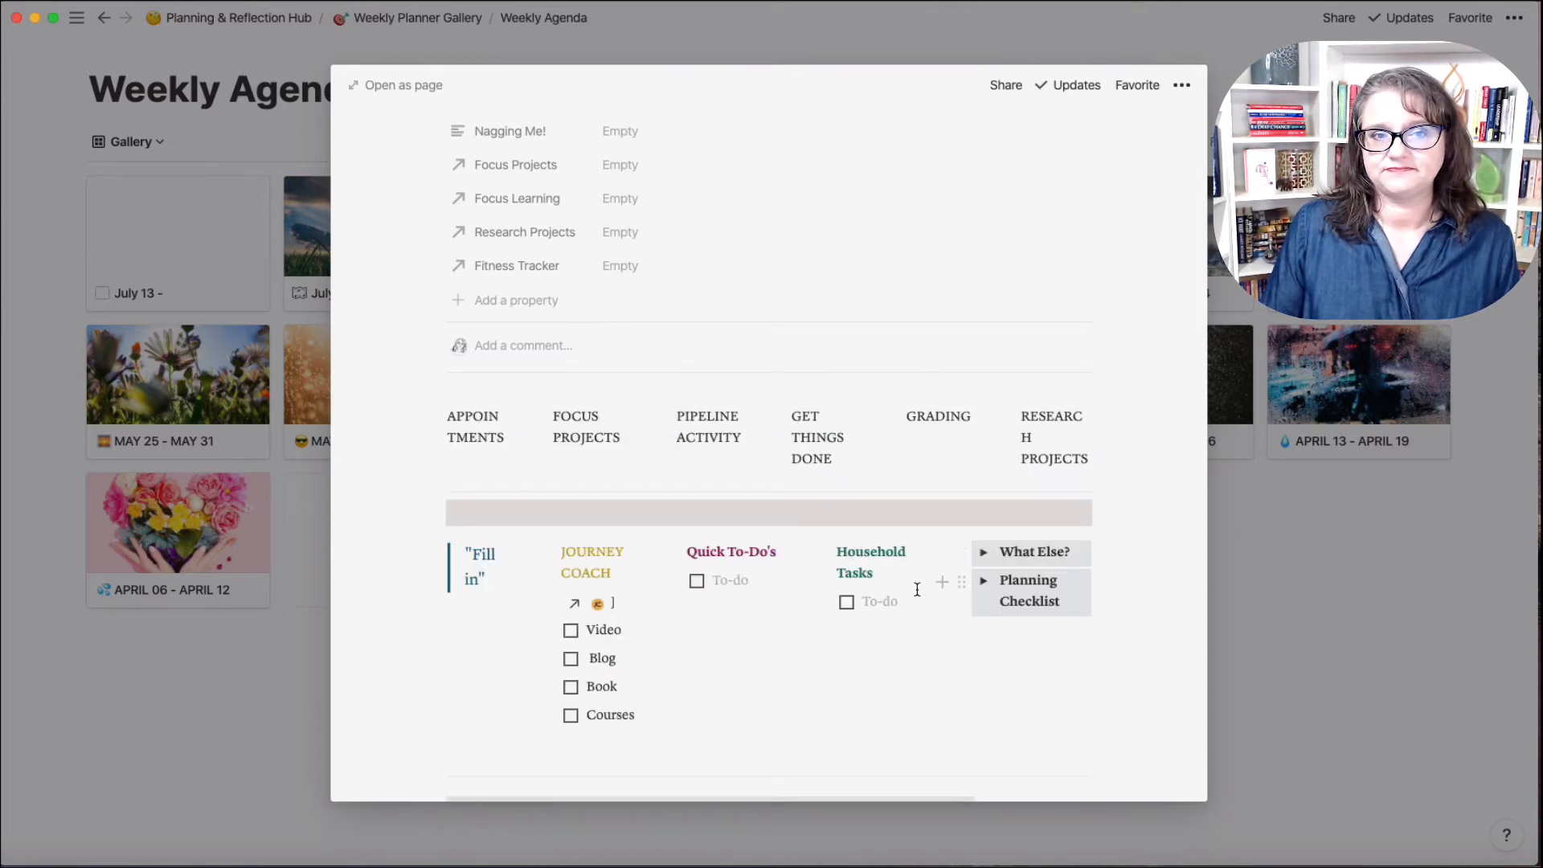
pyautogui.click(1182, 85)
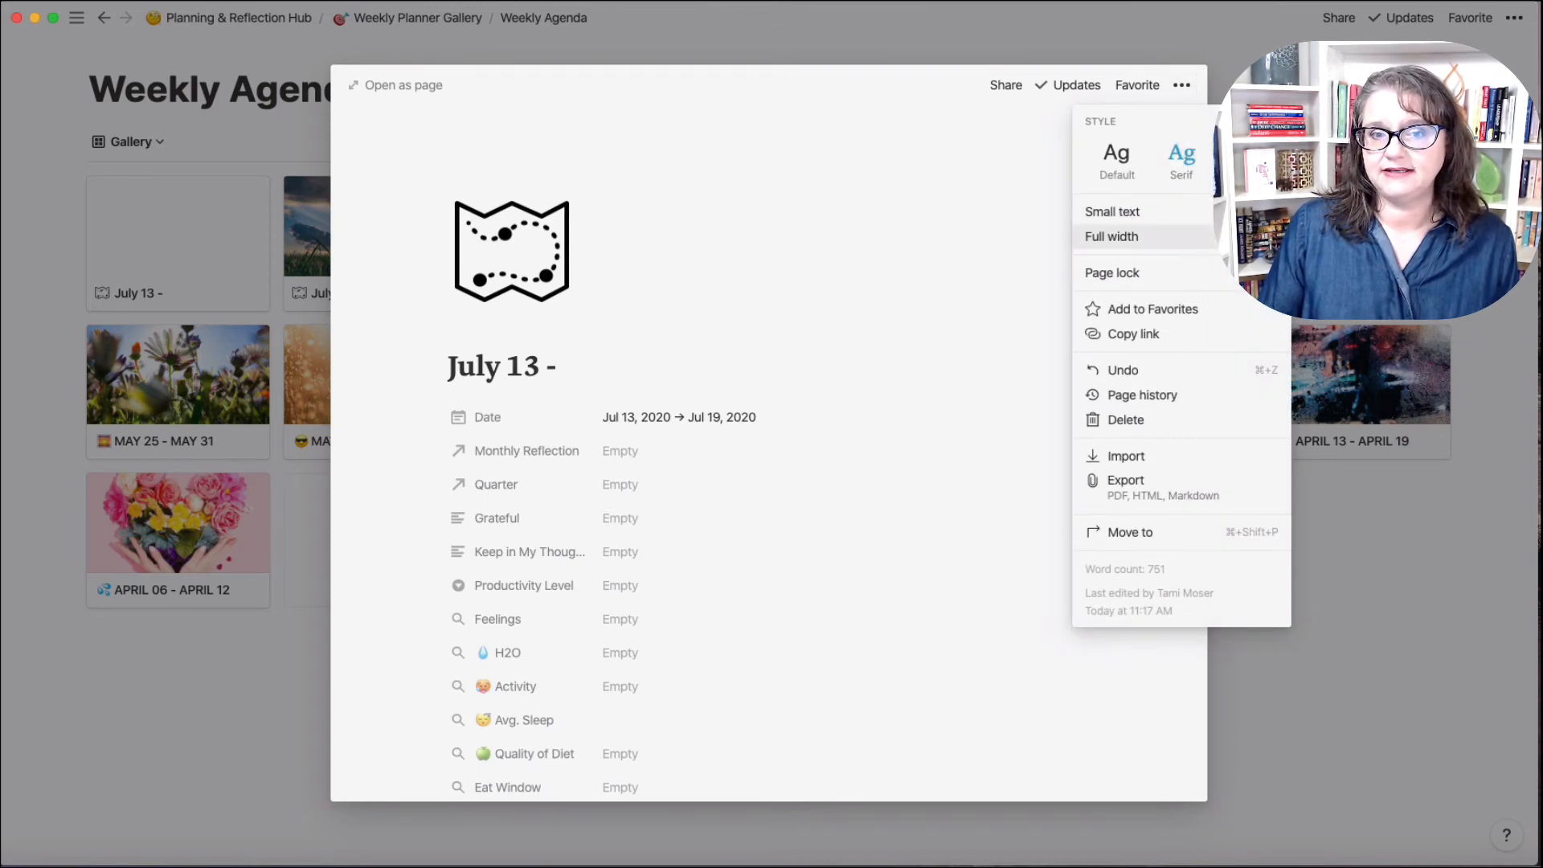
# Step: Open the new week as a full page and complete its title as 'July 13 - July 19'
pyautogui.click(841, 271)
pyautogui.click(396, 85)
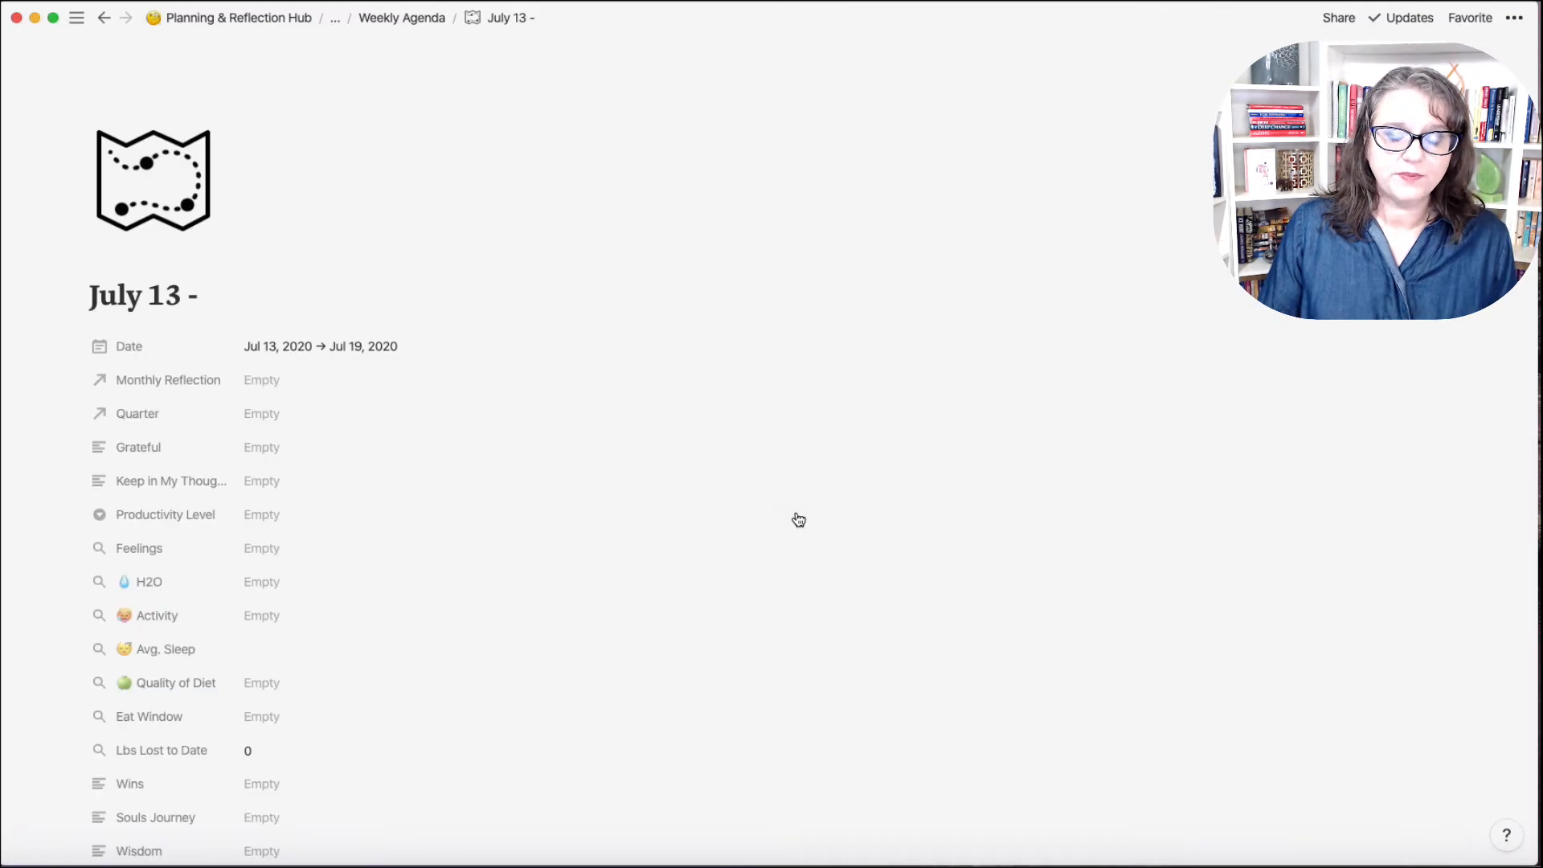
pyautogui.click(238, 302)
pyautogui.write('July 19')
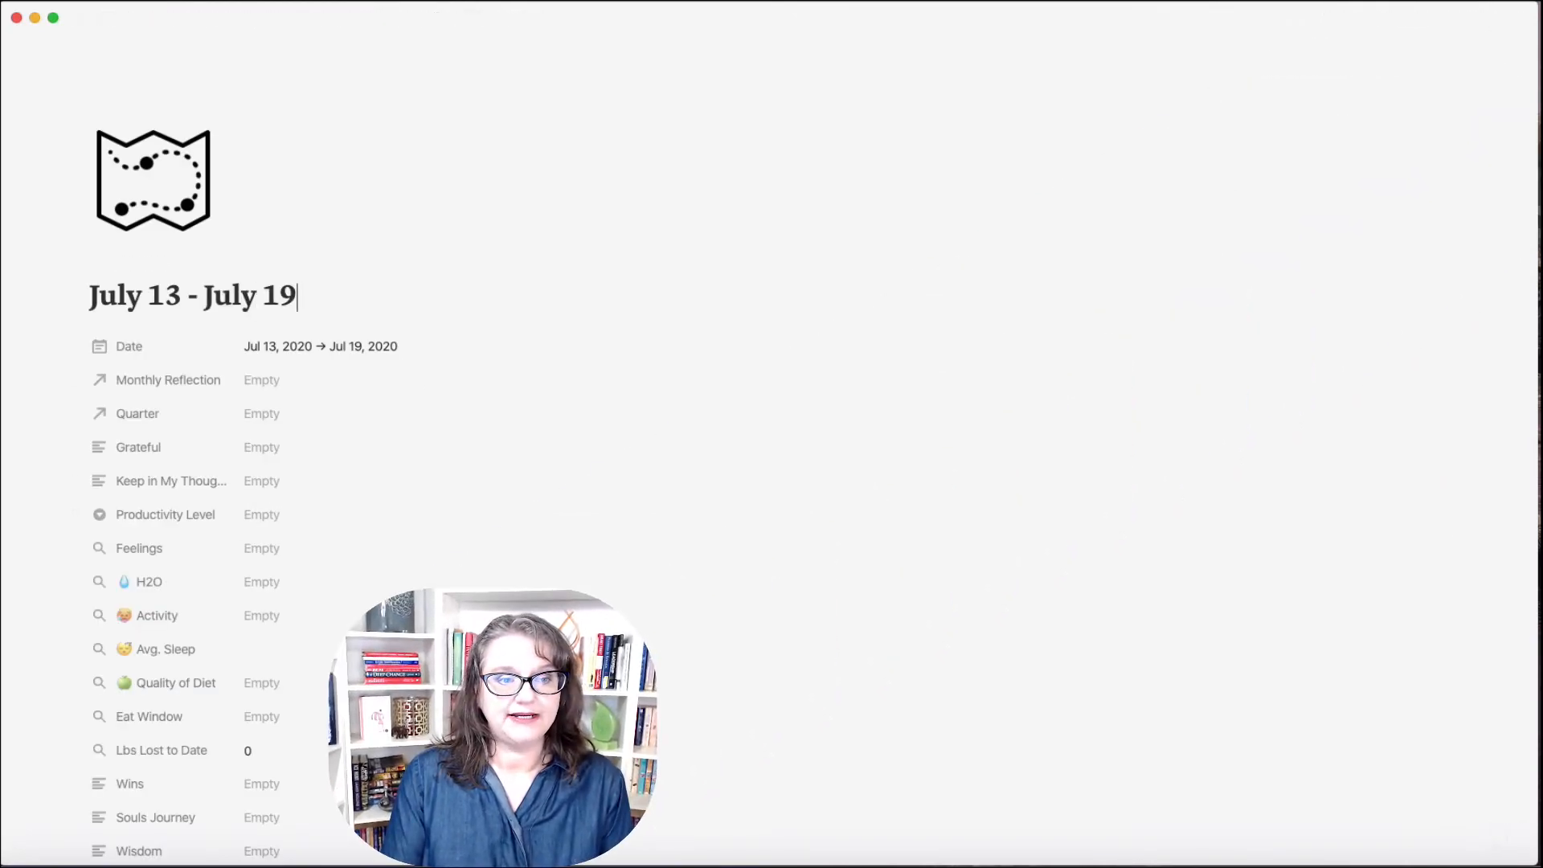
pyautogui.click(152, 190)
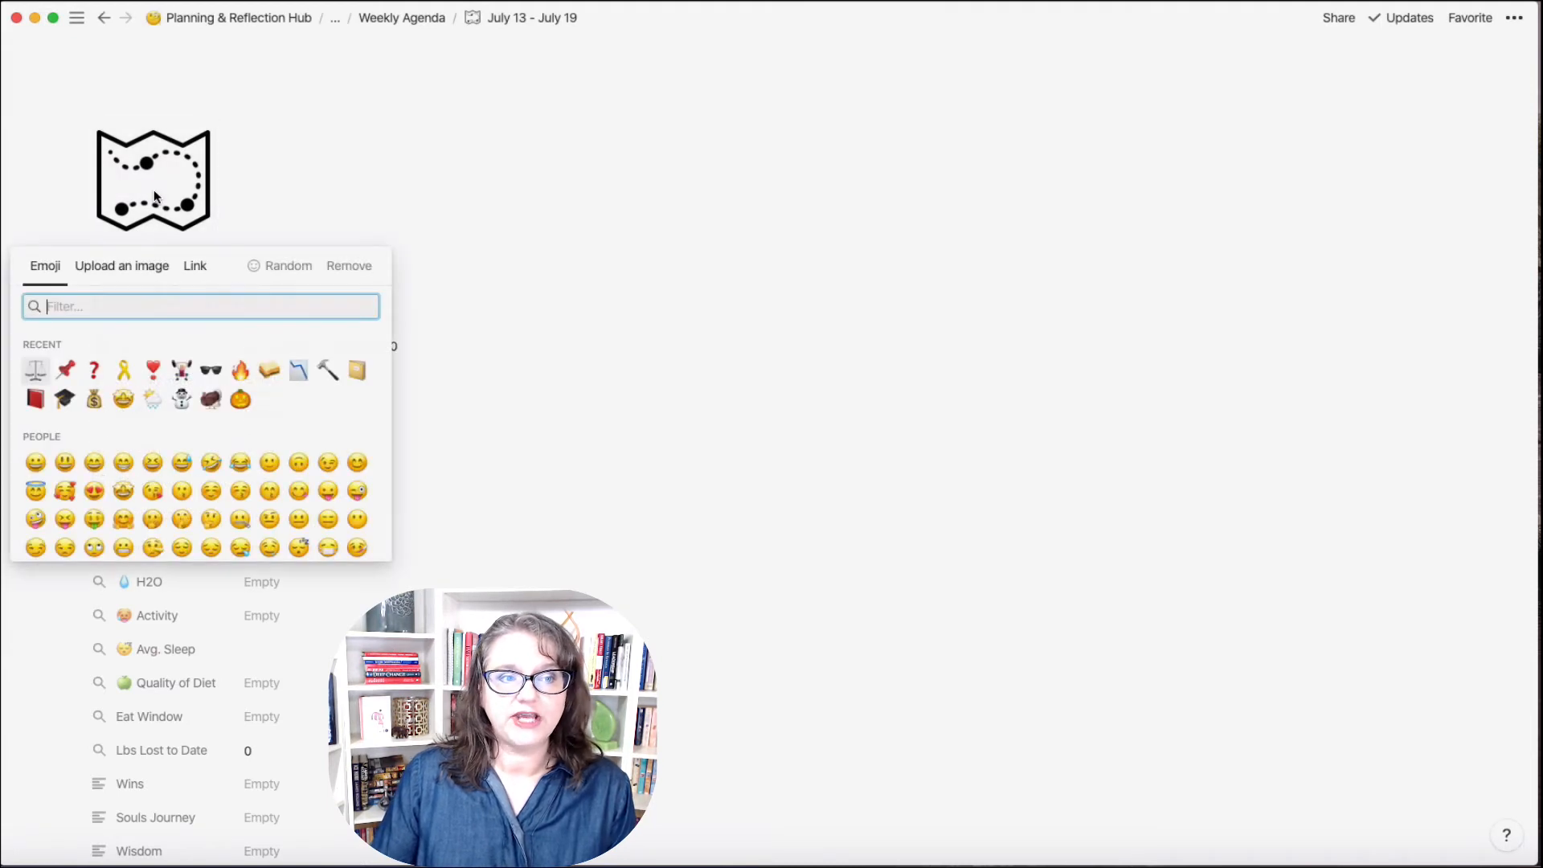
pyautogui.click(264, 191)
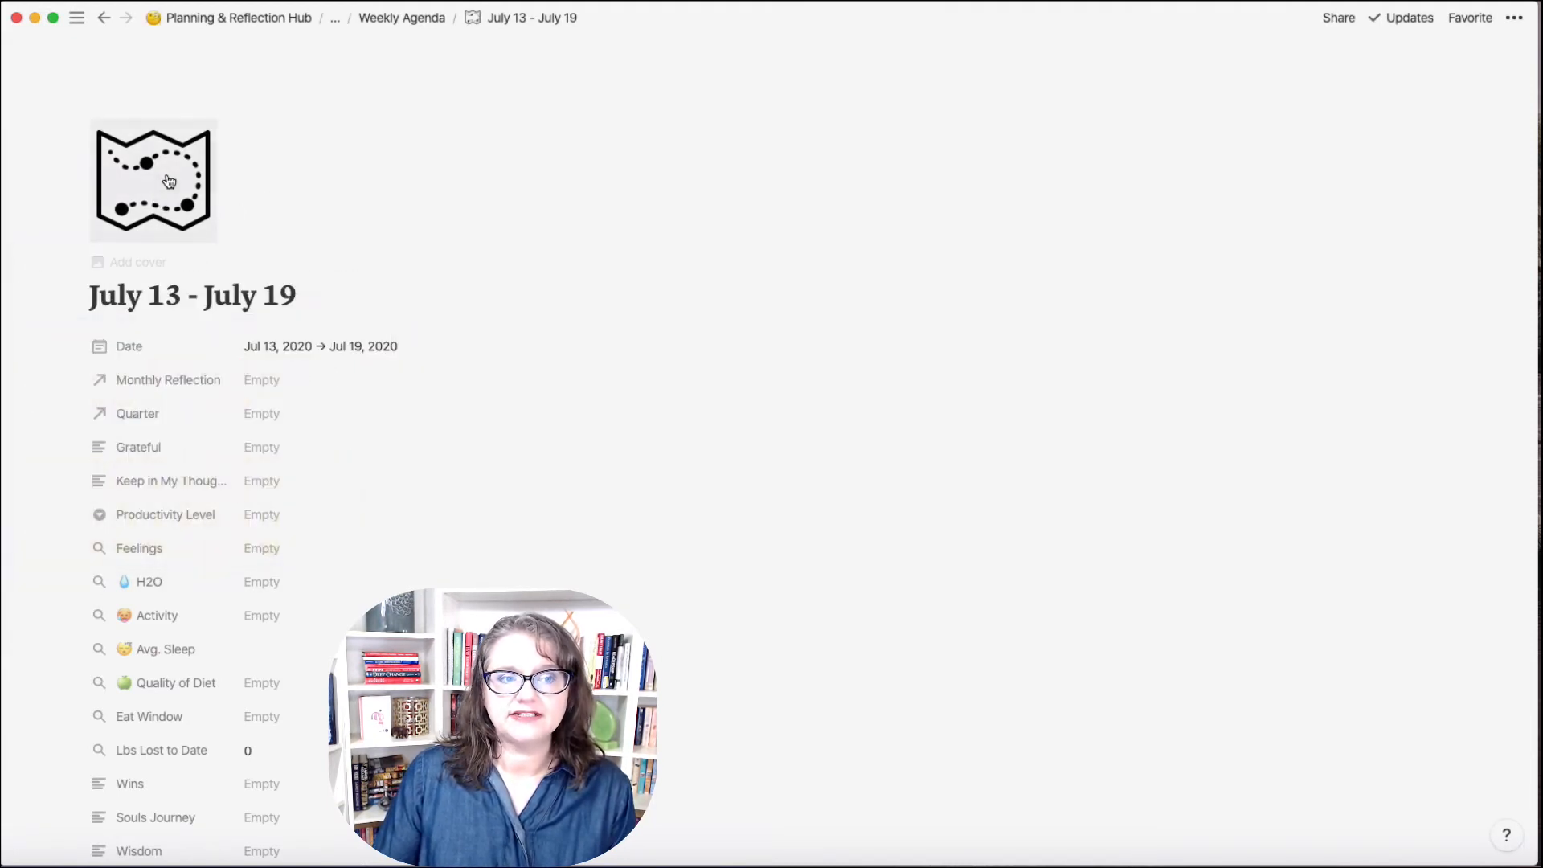
# Step: Add an Unsplash cover from a 'Hot Summer' search showing sunglasses on the beach
pyautogui.click(157, 264)
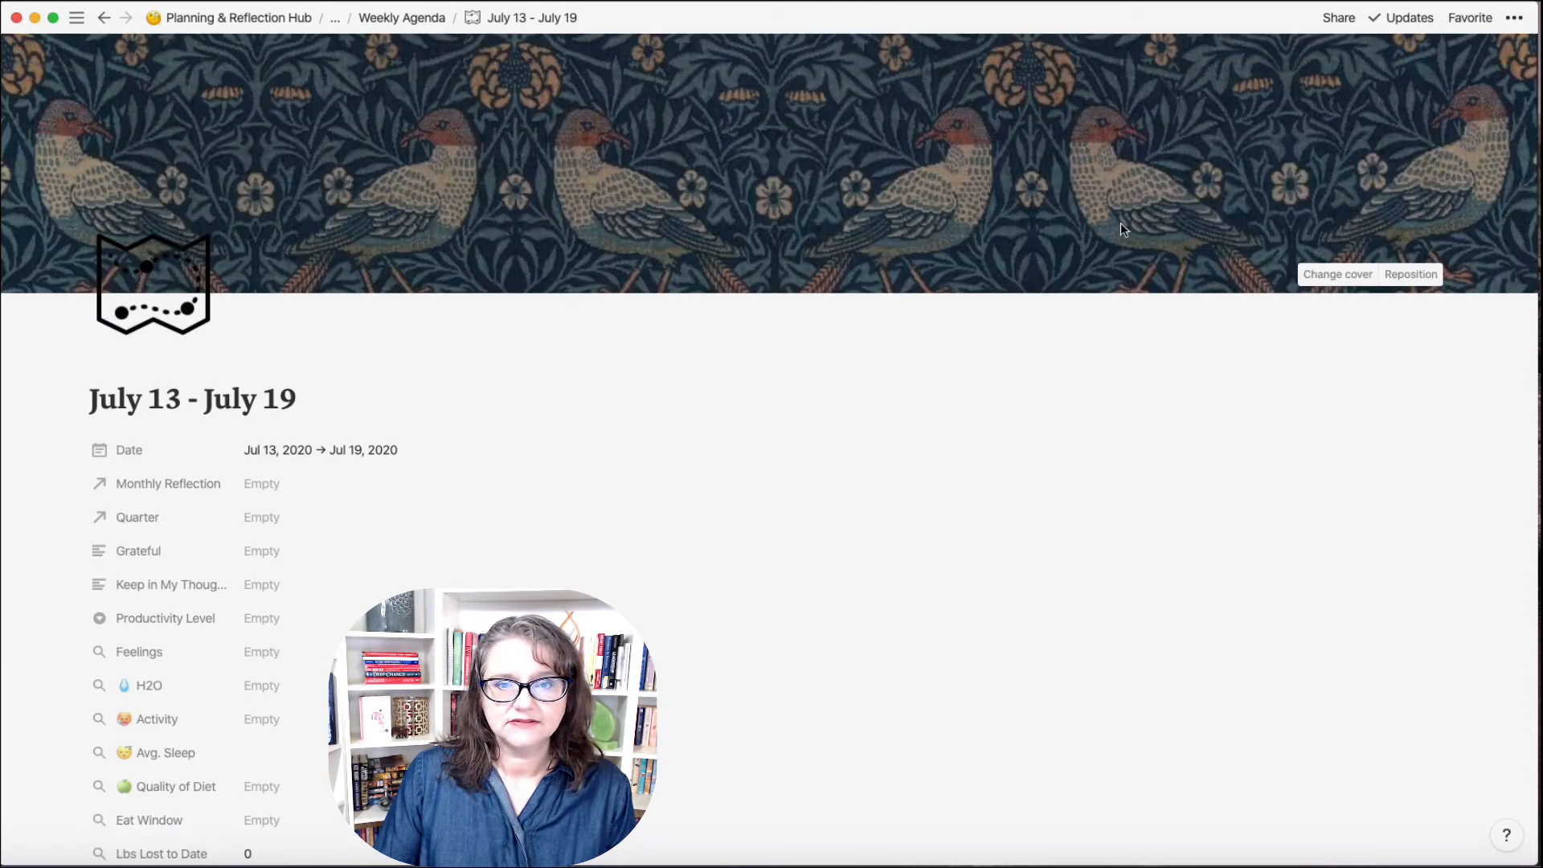
pyautogui.click(1333, 275)
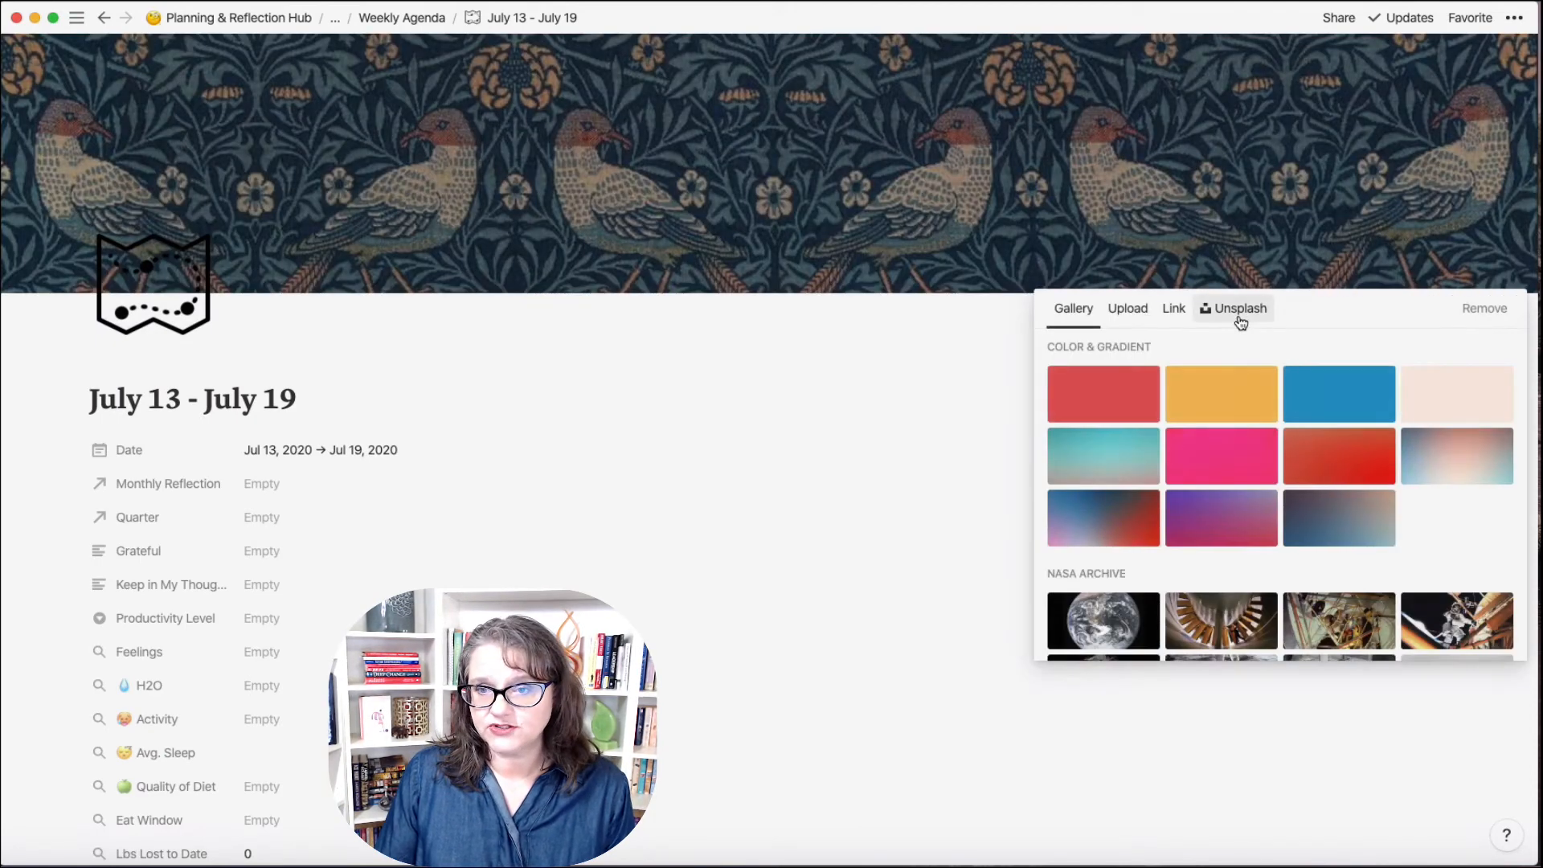
pyautogui.click(1238, 314)
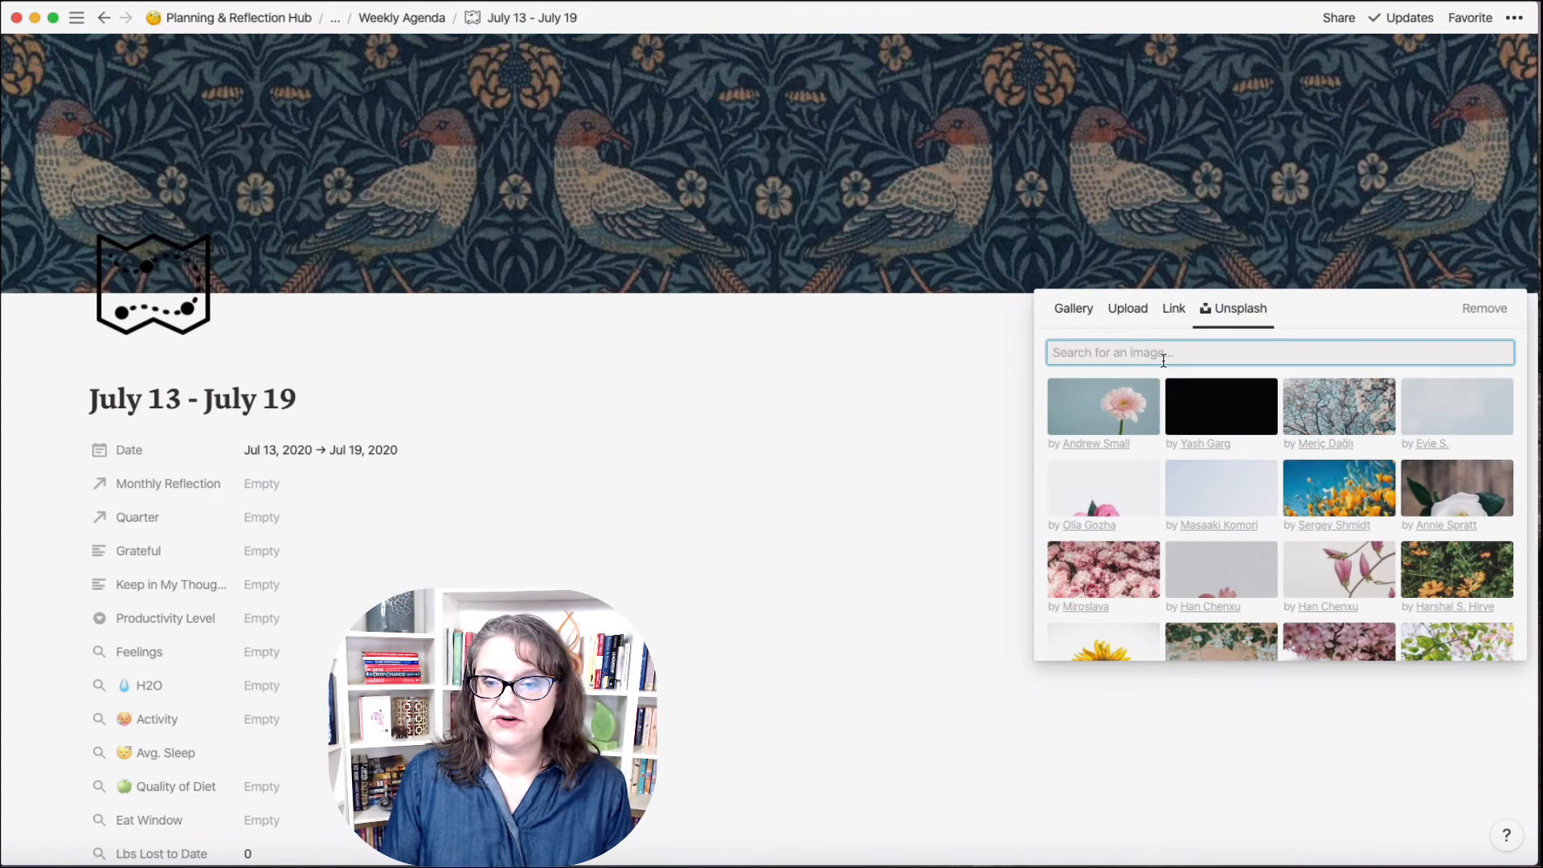
pyautogui.write('Hot Summer')
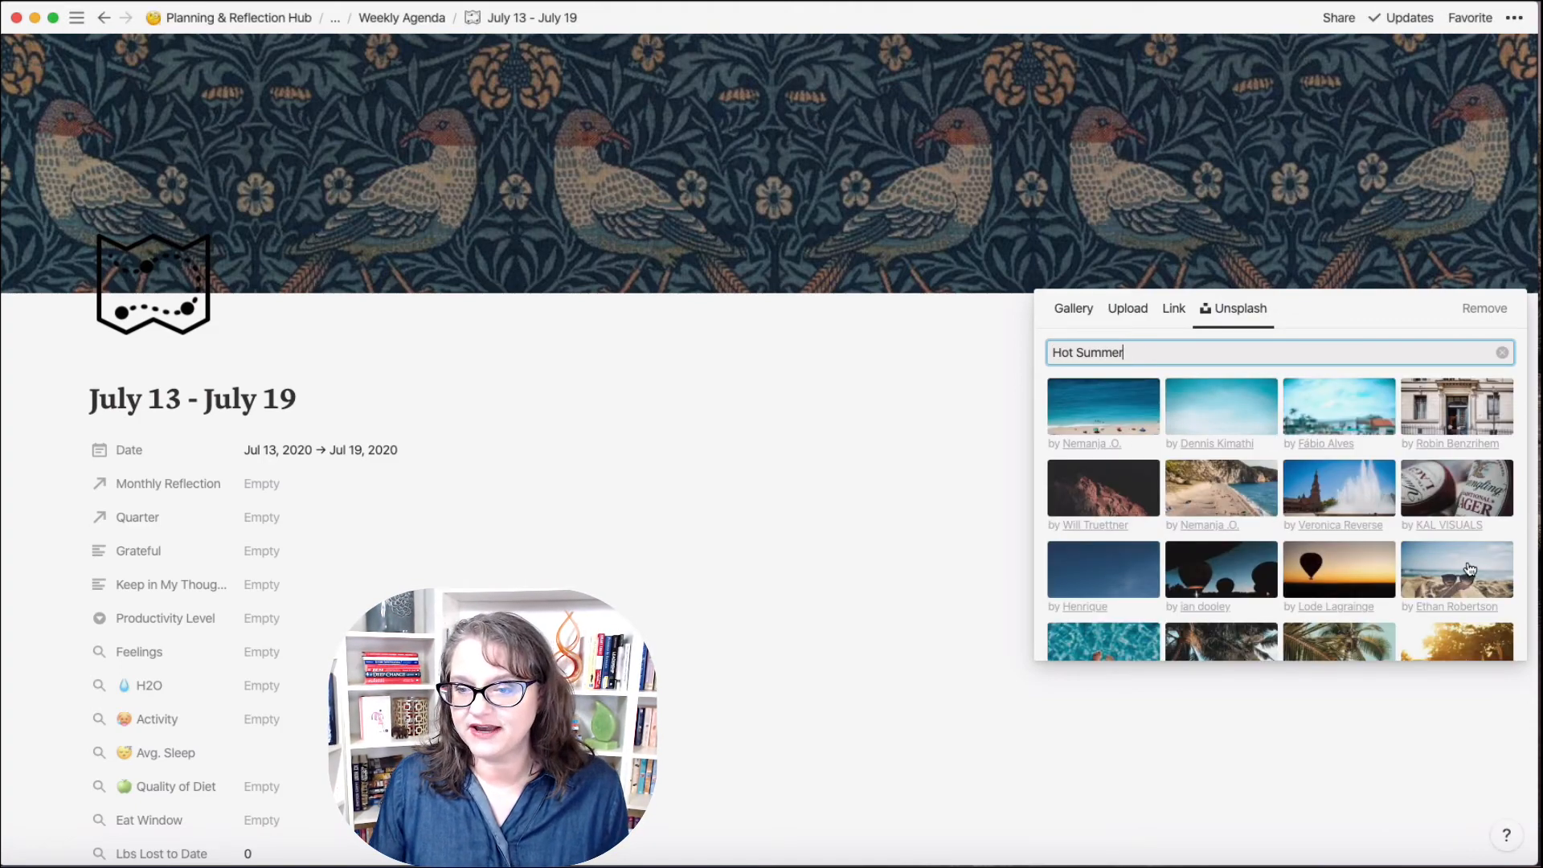
pyautogui.scroll(-3, 1472, 571)
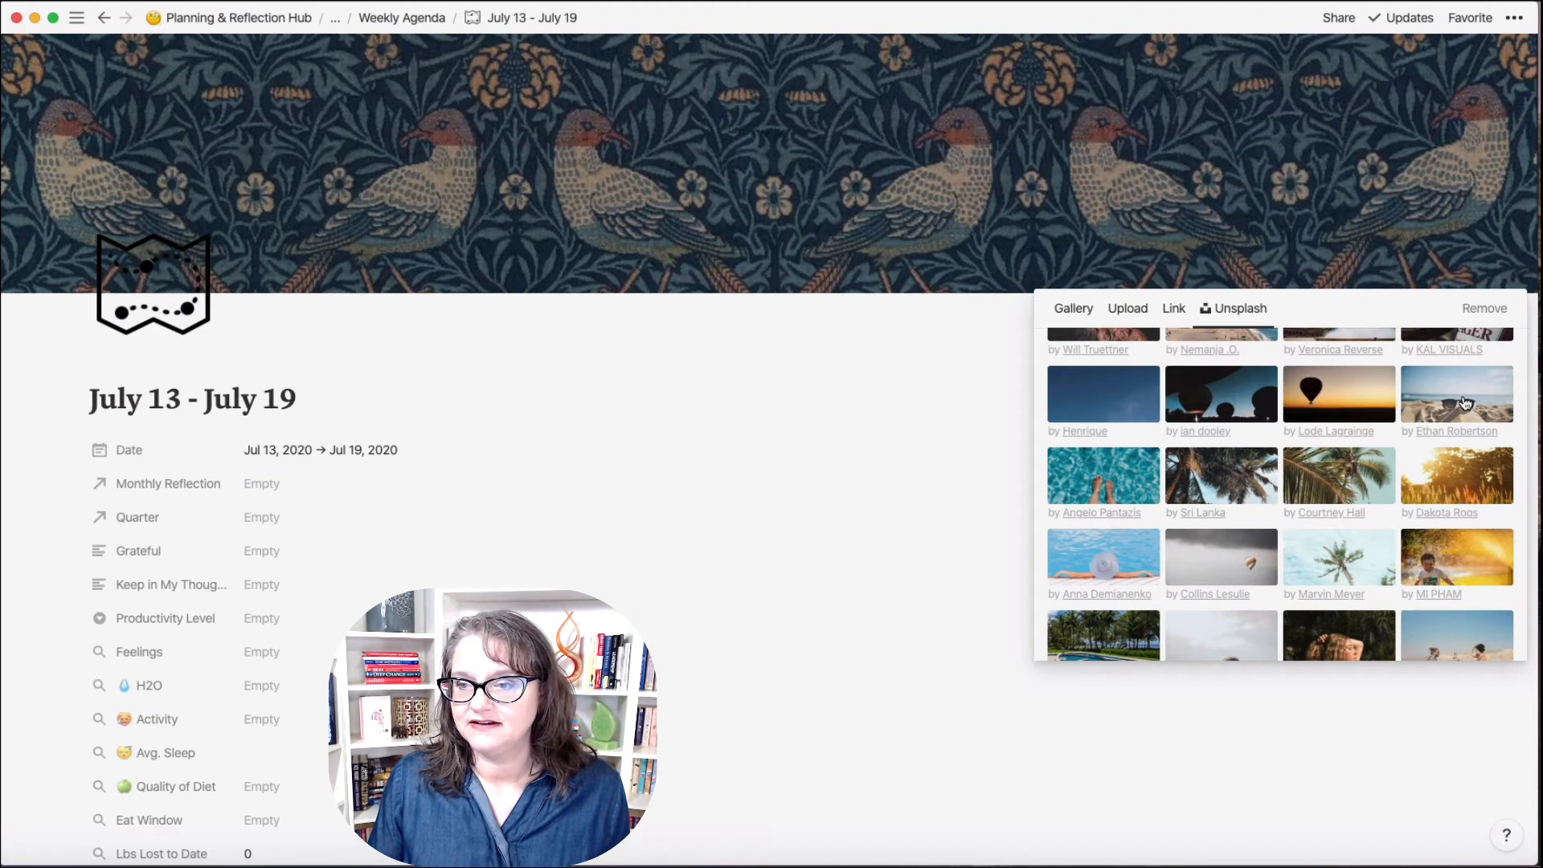
pyautogui.click(1466, 404)
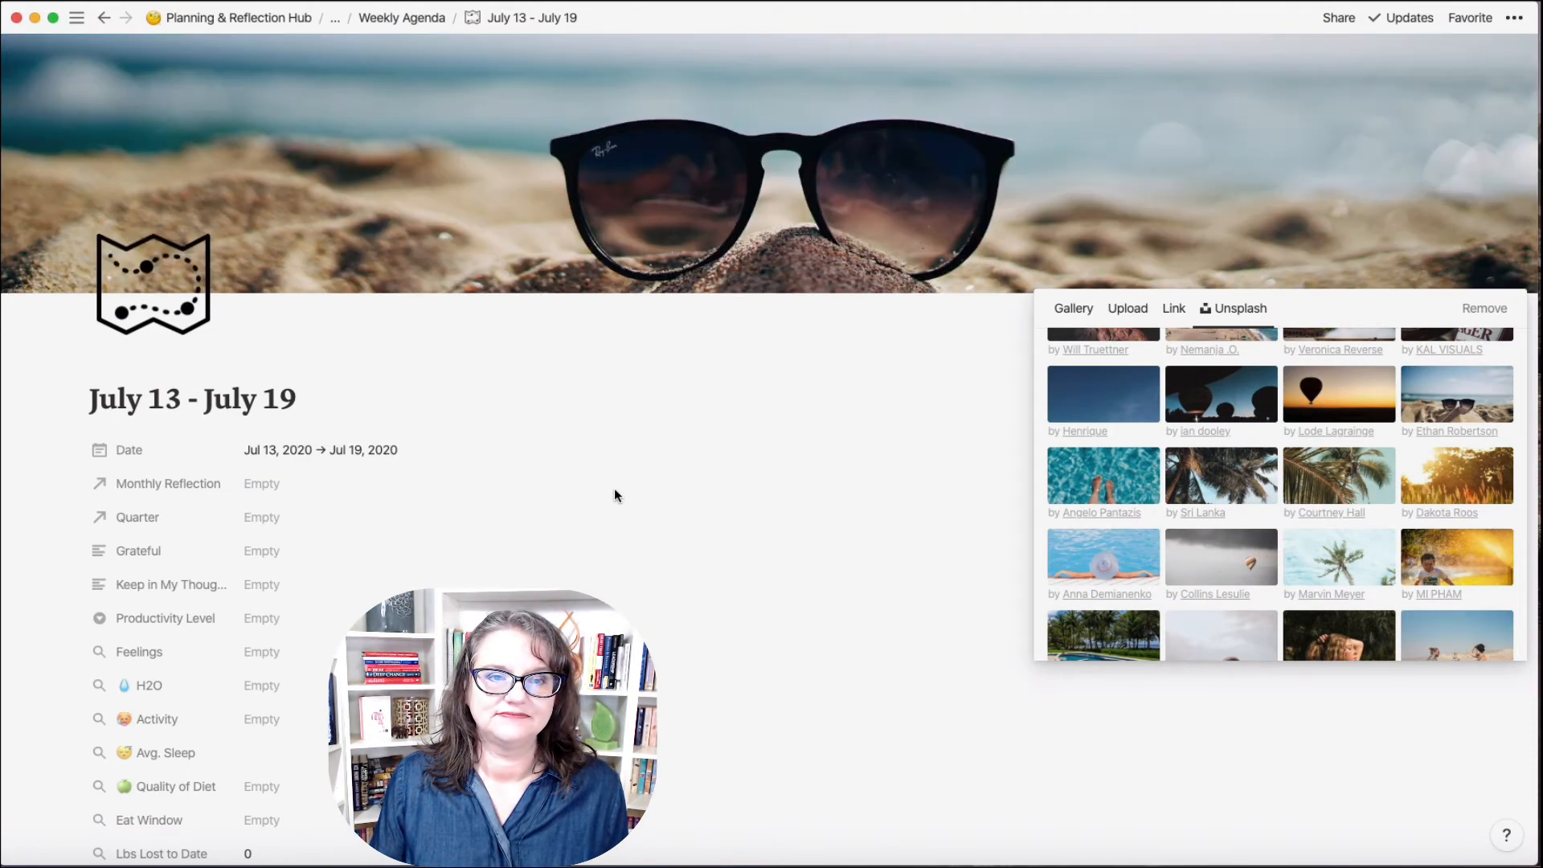
pyautogui.click(613, 492)
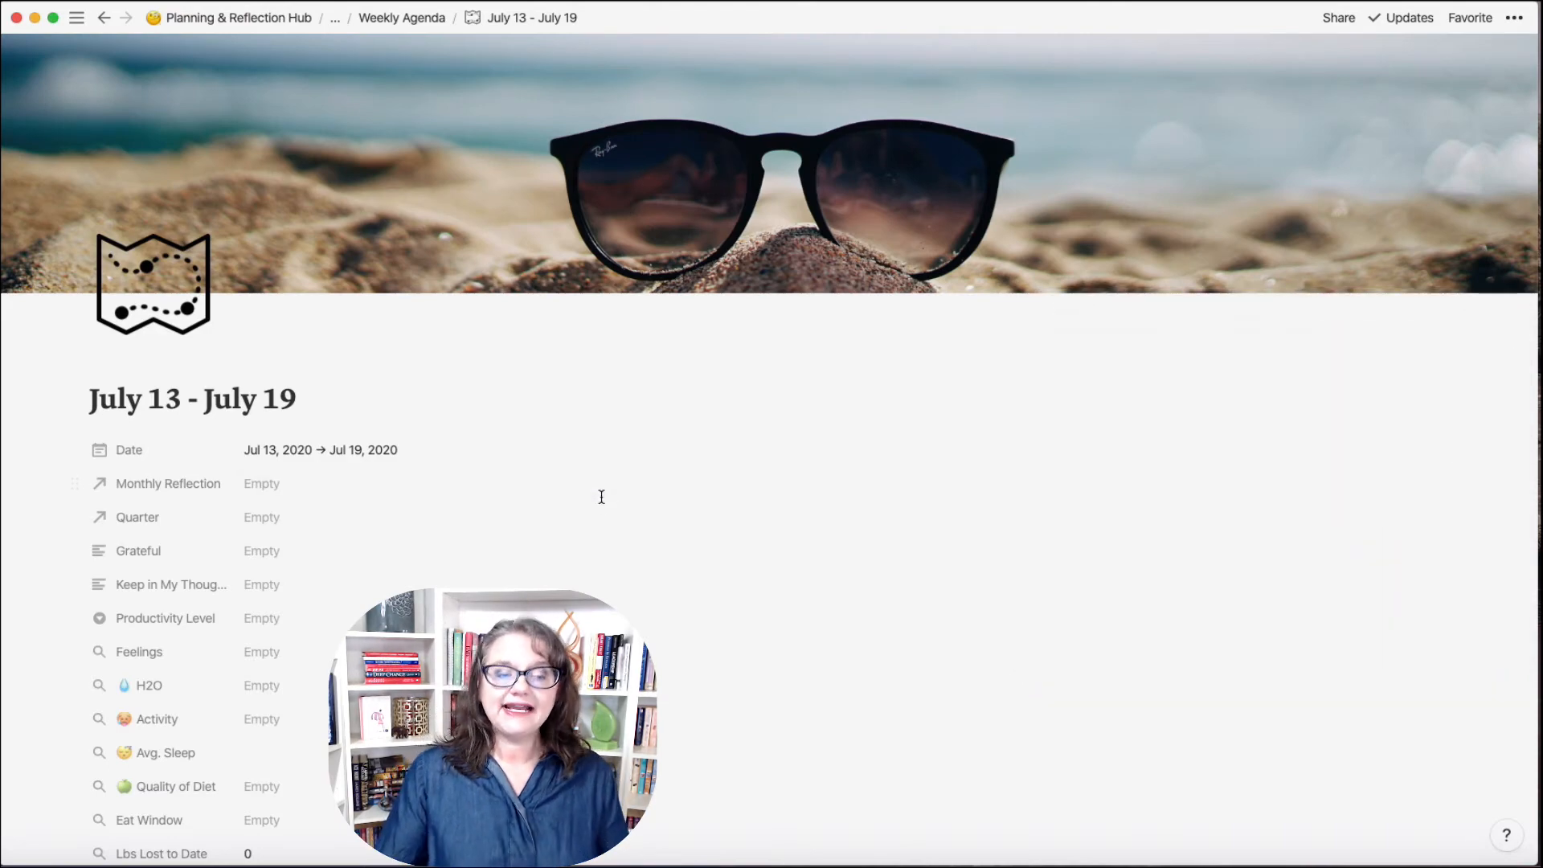
# Step: Switch to The Journey Coach workspace and open the Weekly Planner page
pyautogui.click(406, 19)
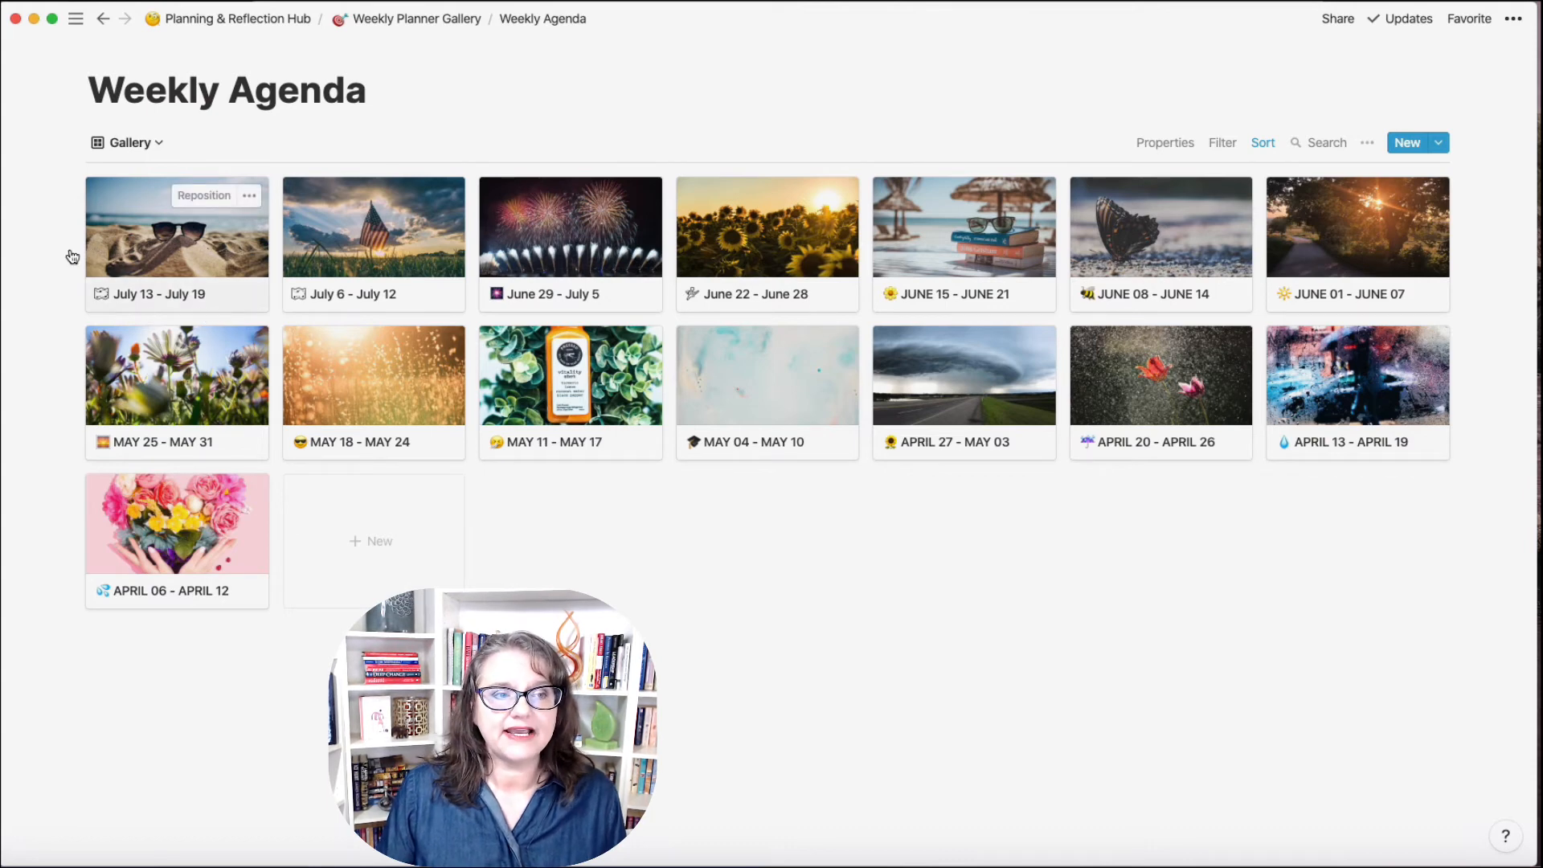
pyautogui.moveTo(7, 259)
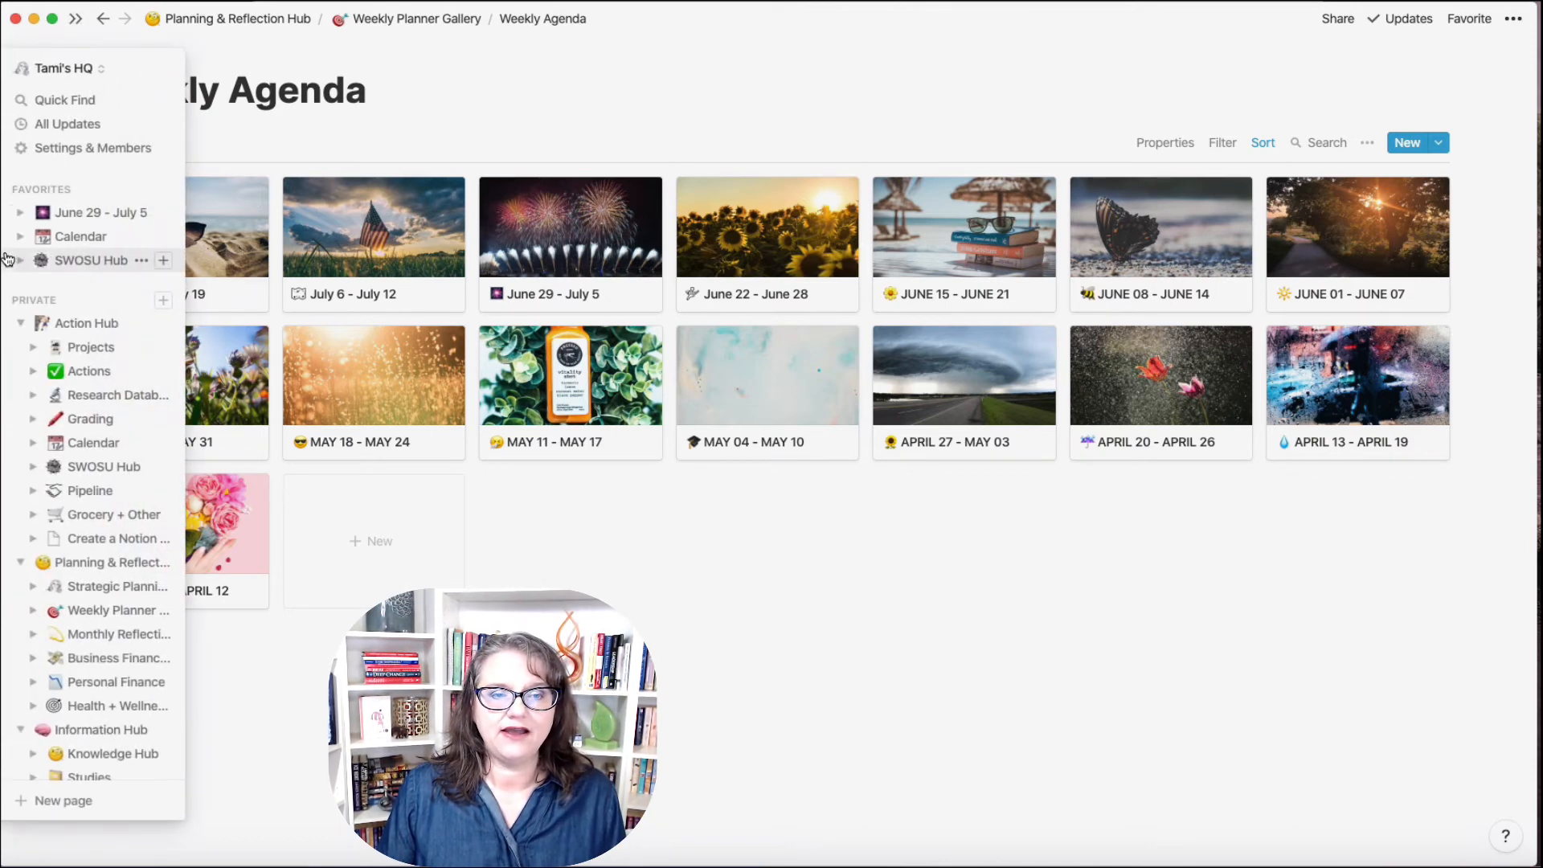
pyautogui.click(70, 71)
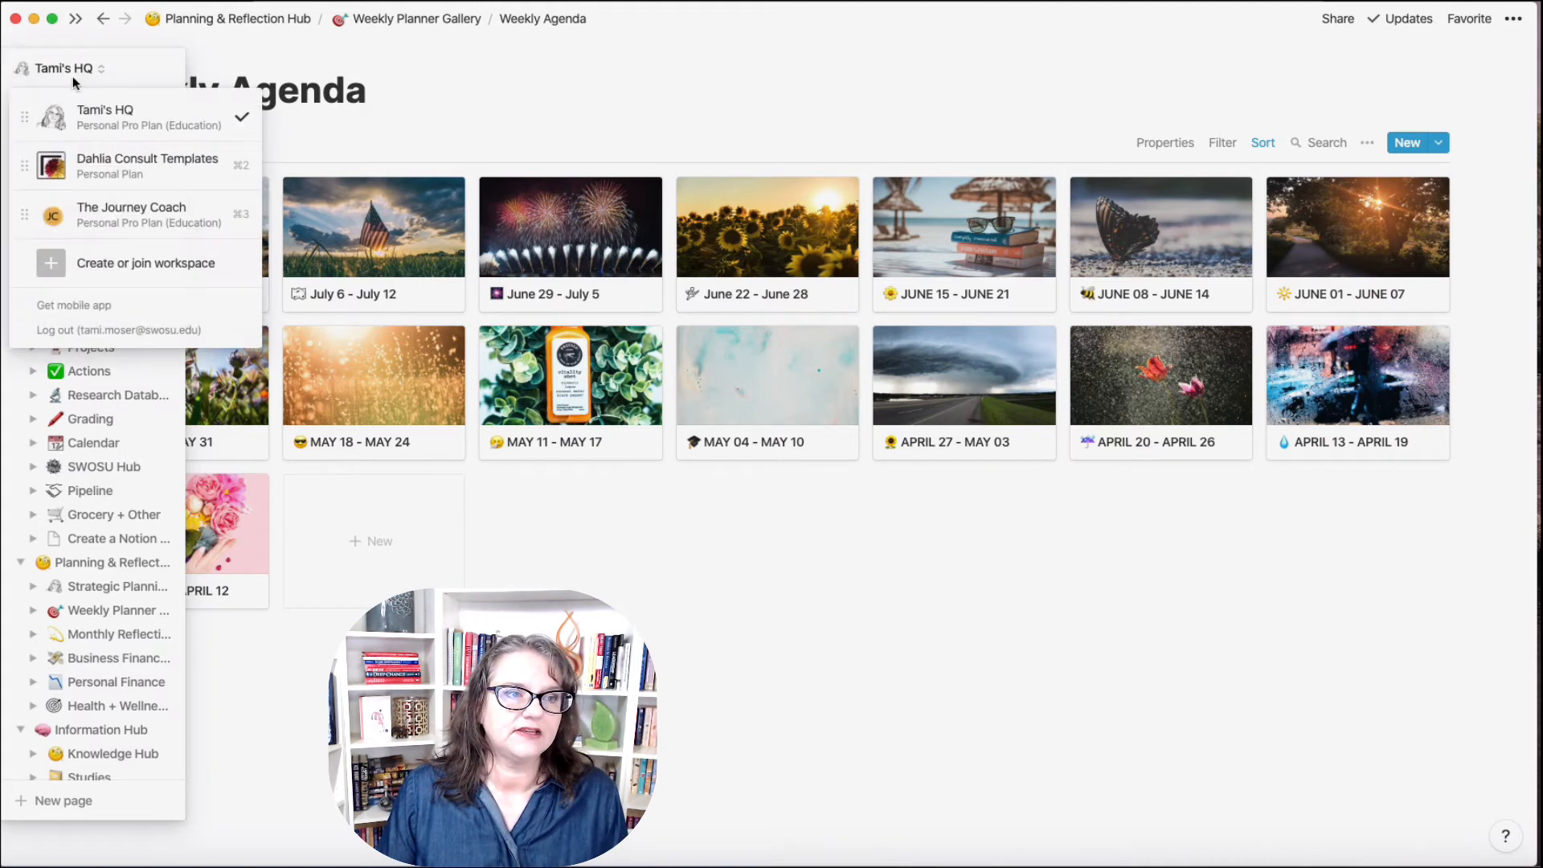
pyautogui.click(129, 213)
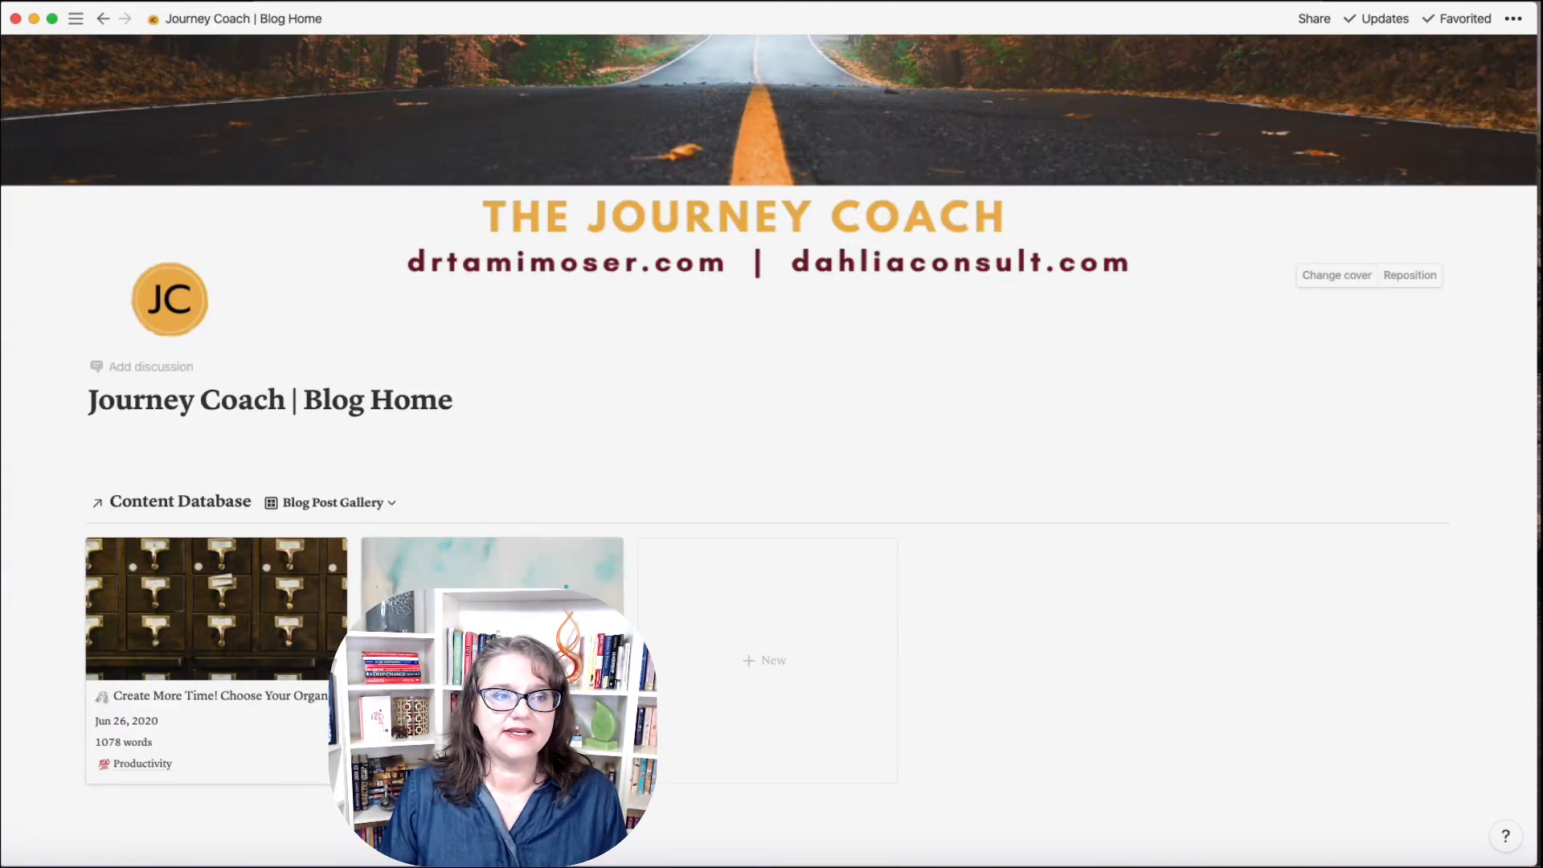
pyautogui.moveTo(6, 286)
pyautogui.click(70, 282)
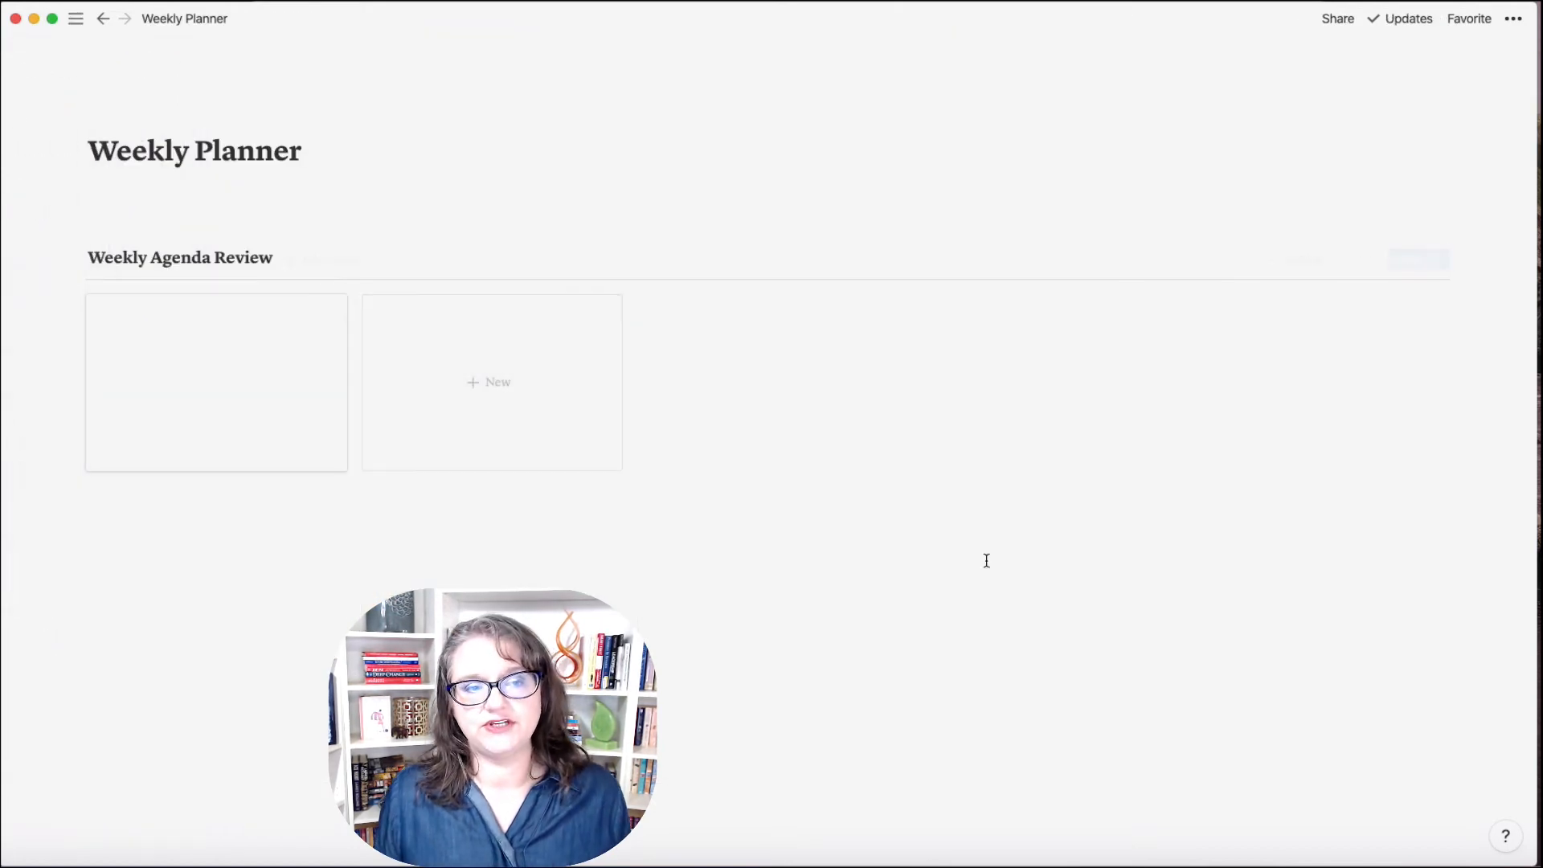
# Step: Open Weekly Agenda Review's Weekly Planner template for editing as a full page
pyautogui.click(252, 413)
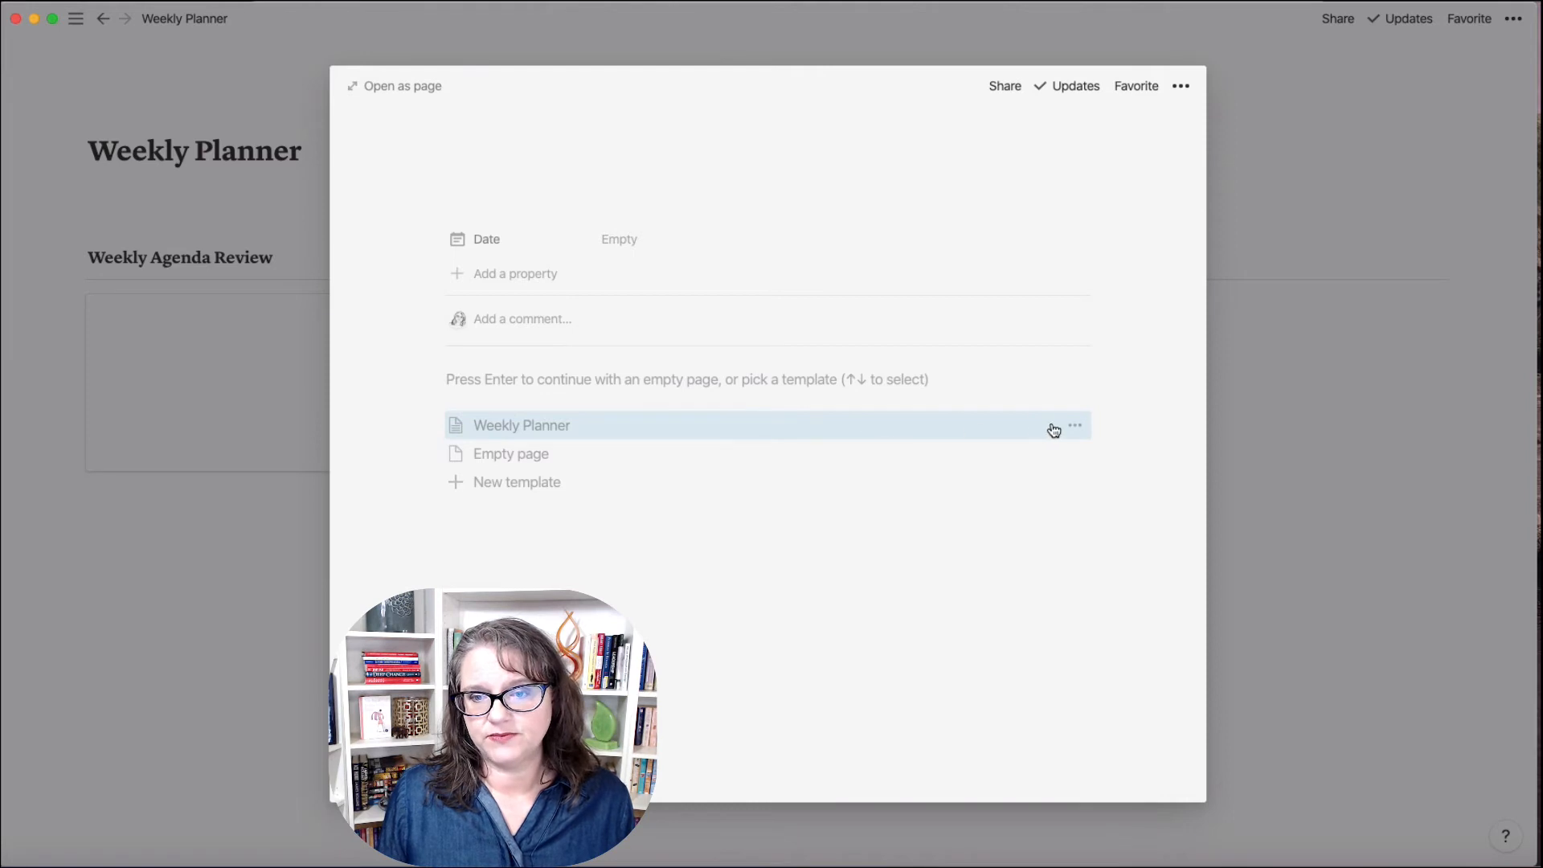
pyautogui.click(1078, 427)
pyautogui.click(1121, 400)
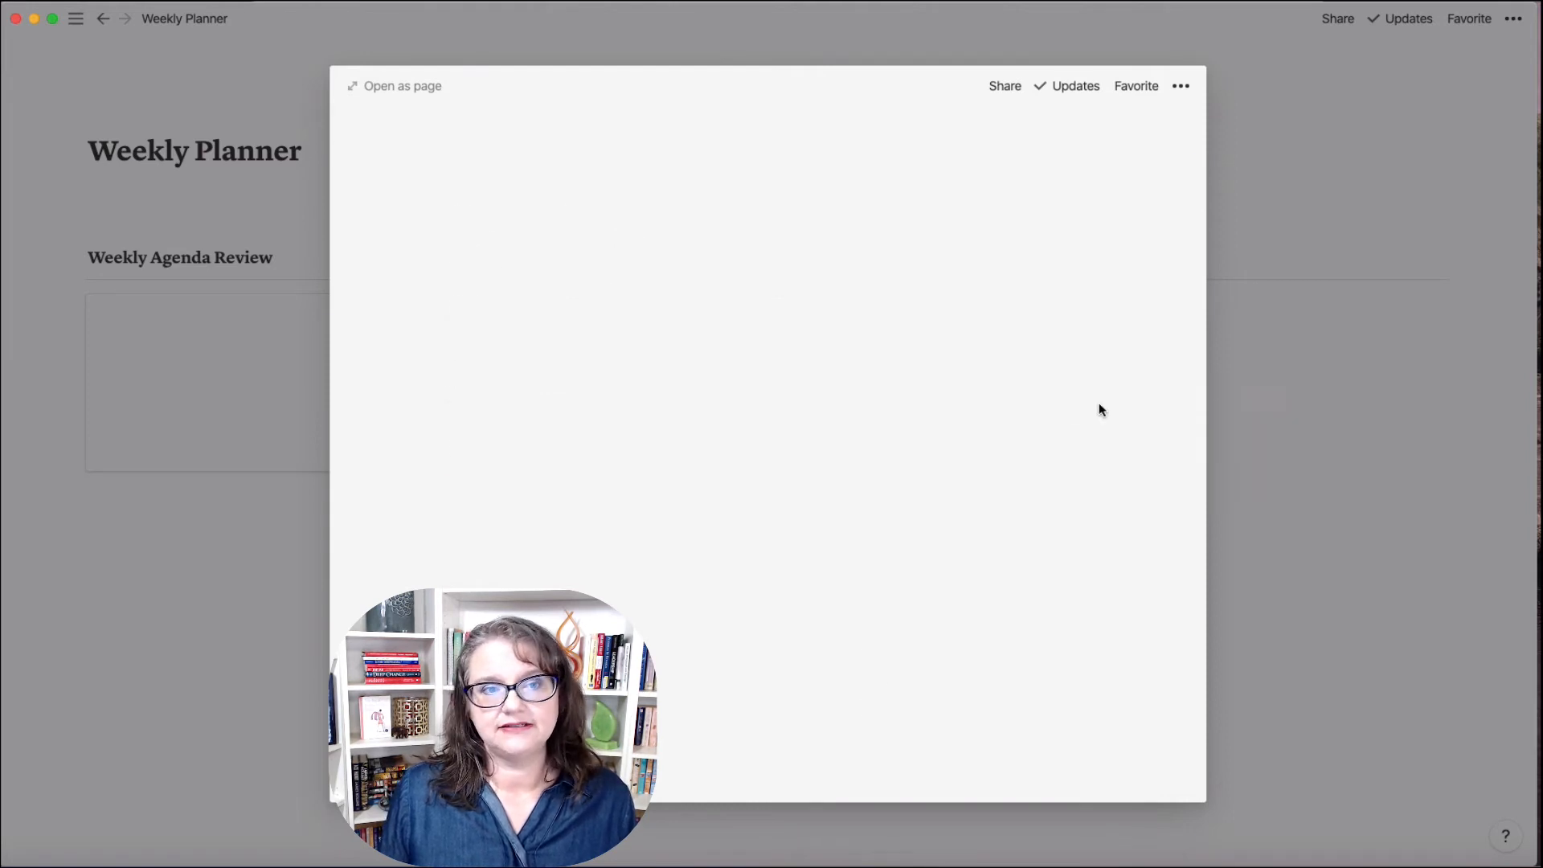
pyautogui.click(402, 86)
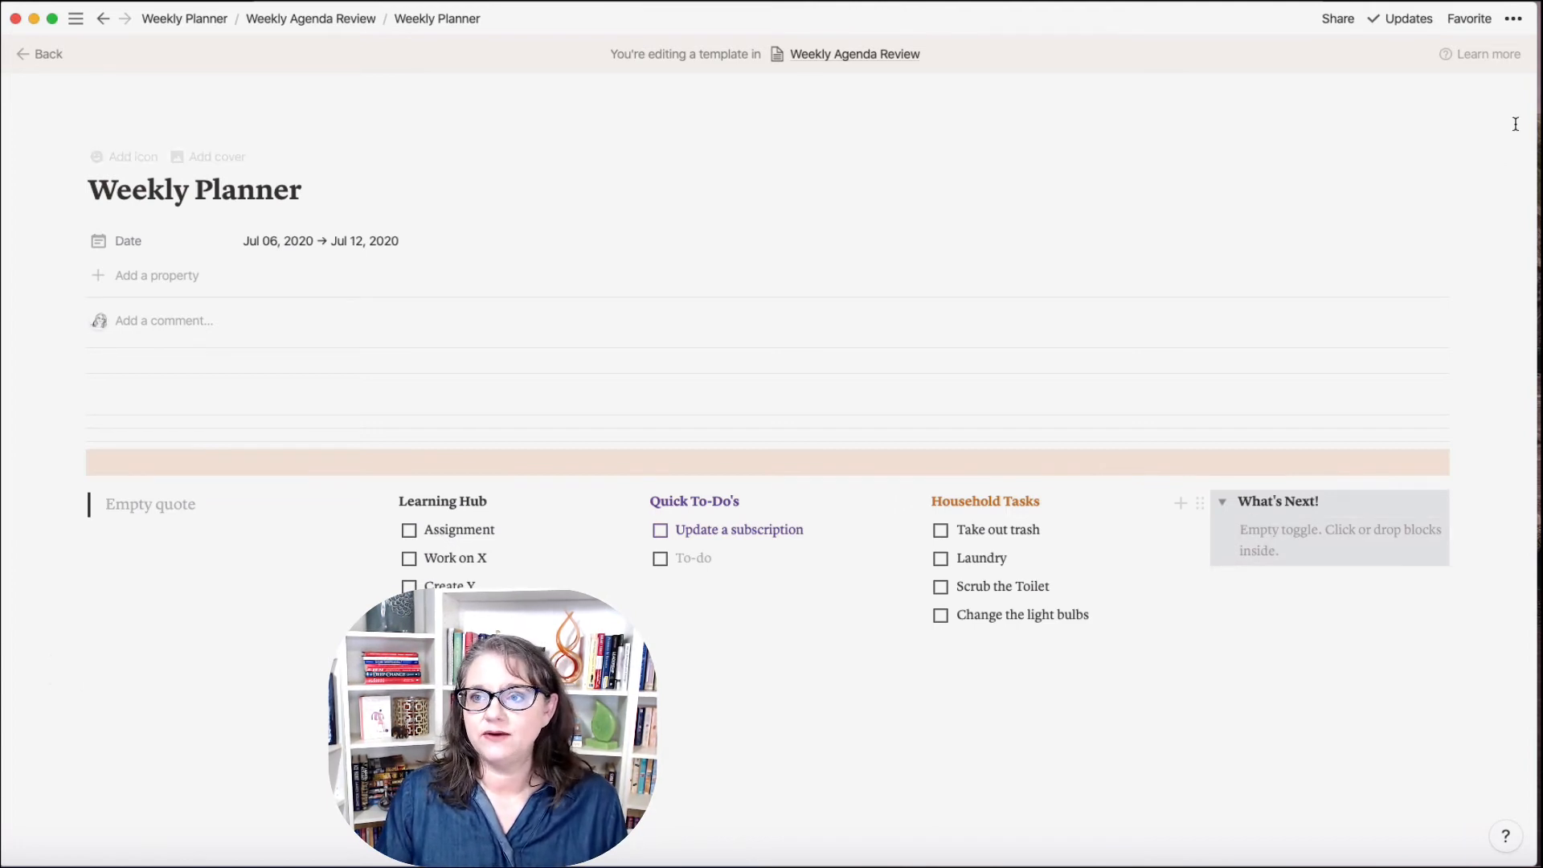
# Step: Copy this page's link and paste it into What's Next! as a Weekly Planner page link
pyautogui.click(1515, 21)
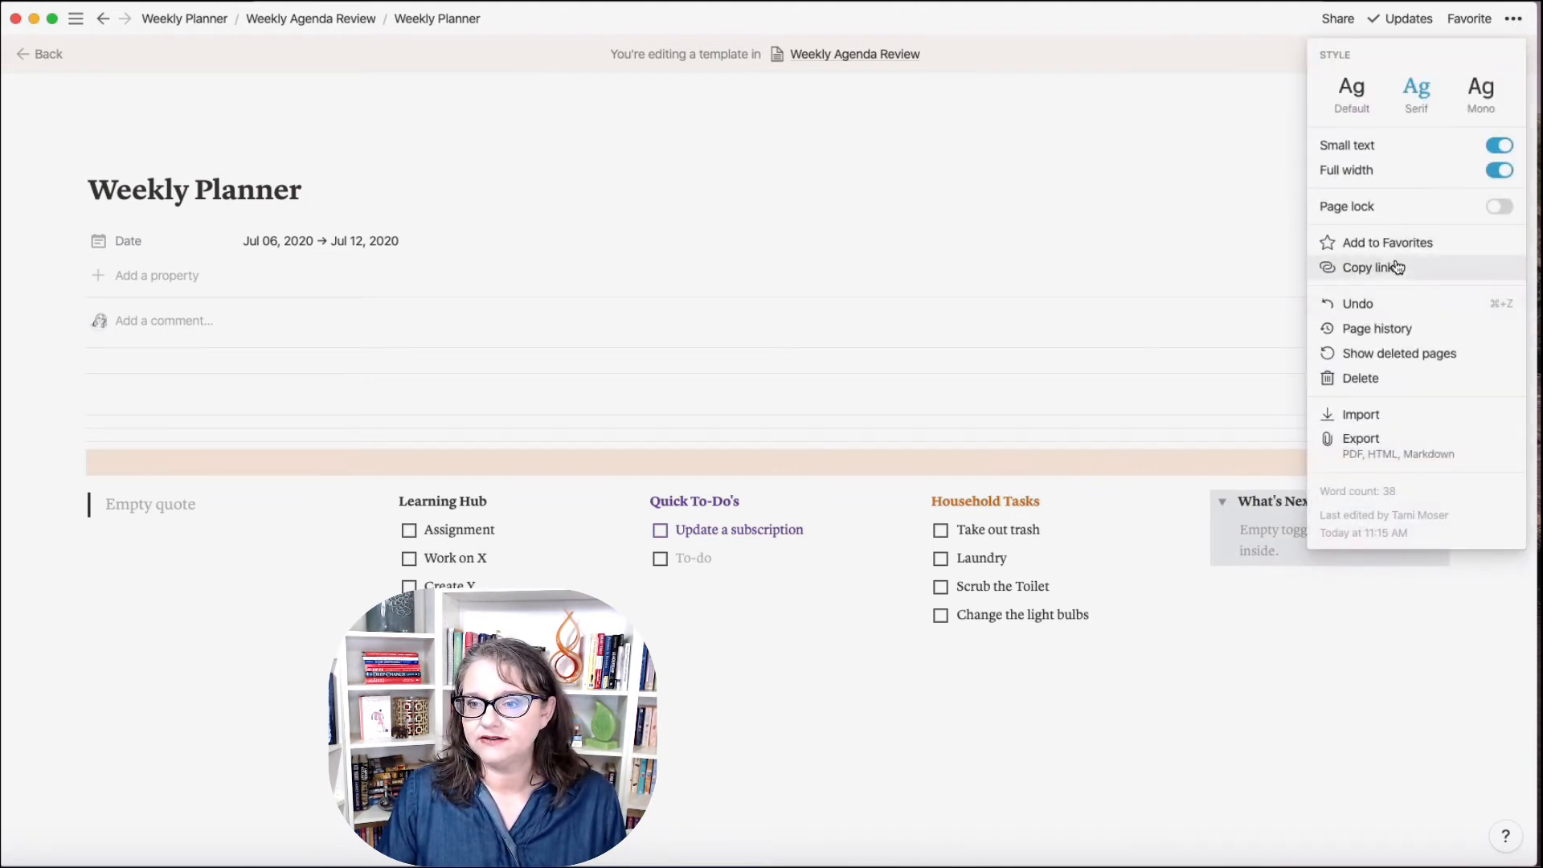
pyautogui.click(1285, 527)
pyautogui.click(1277, 529)
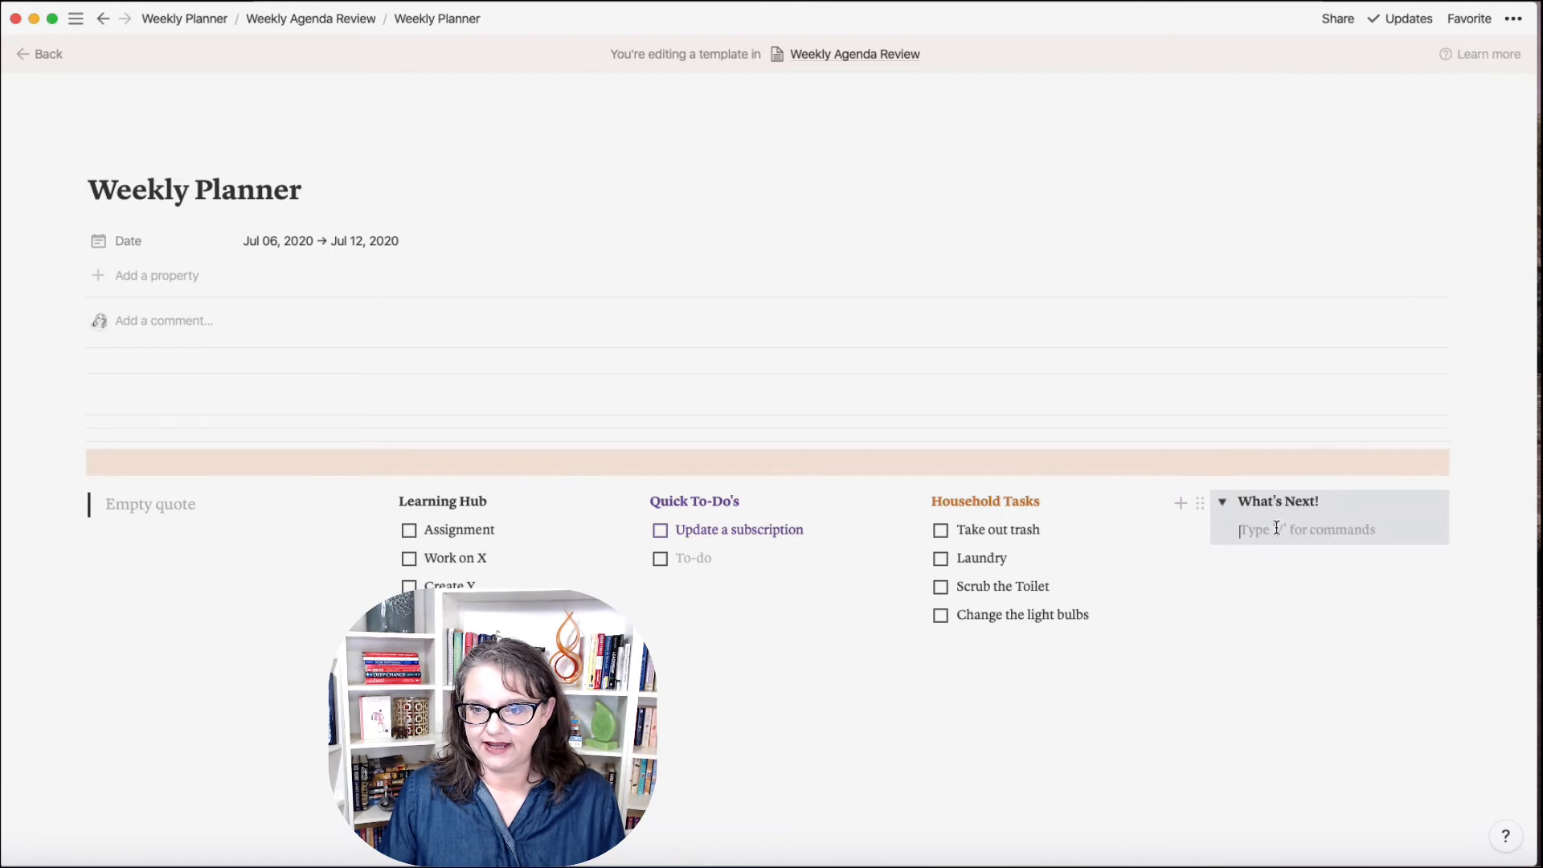
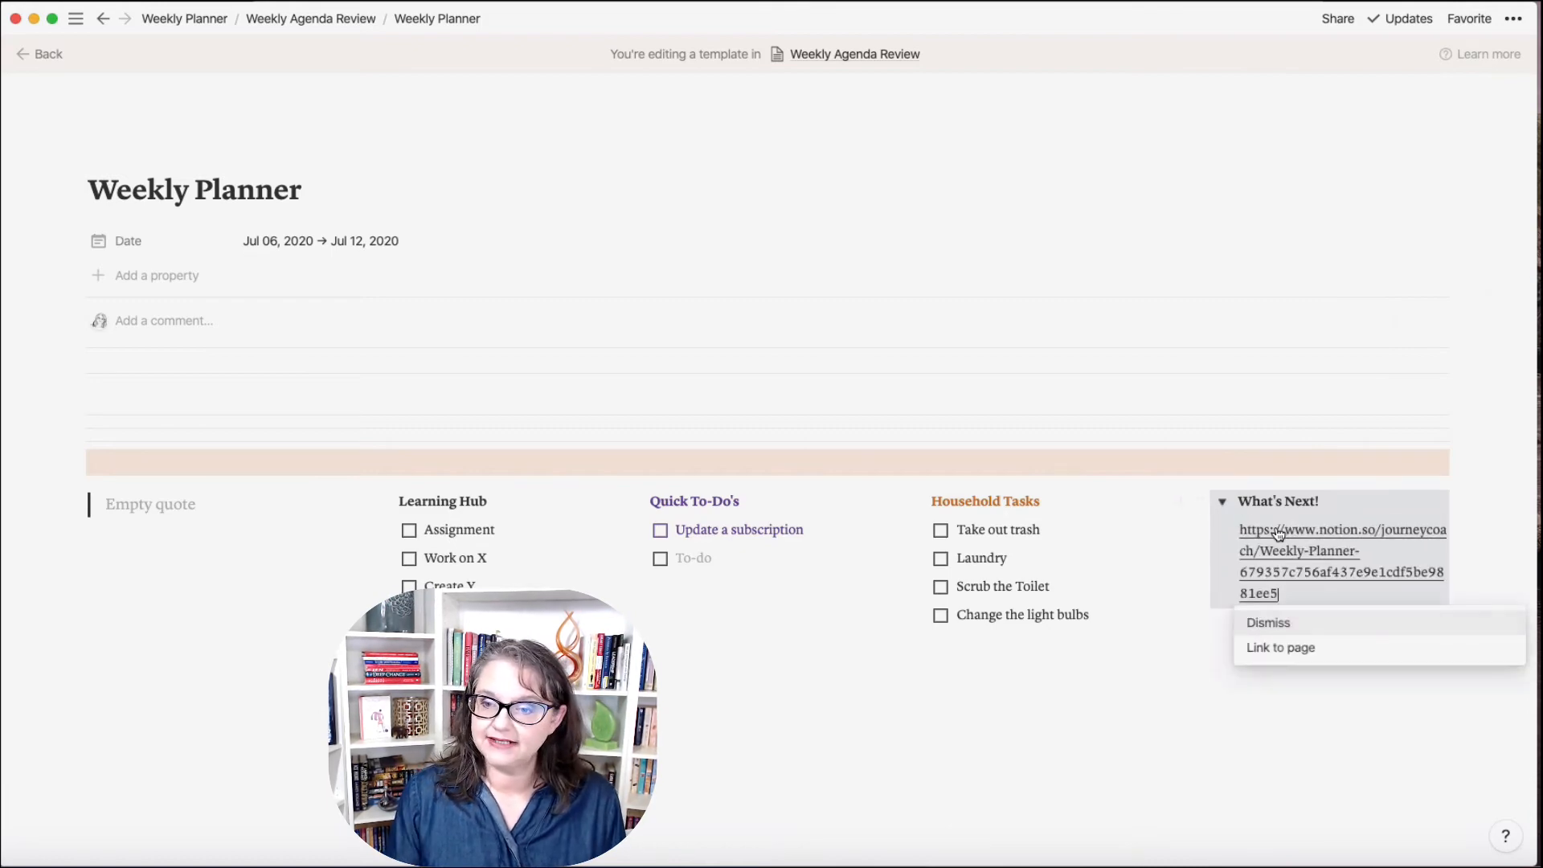
pyautogui.click(1325, 656)
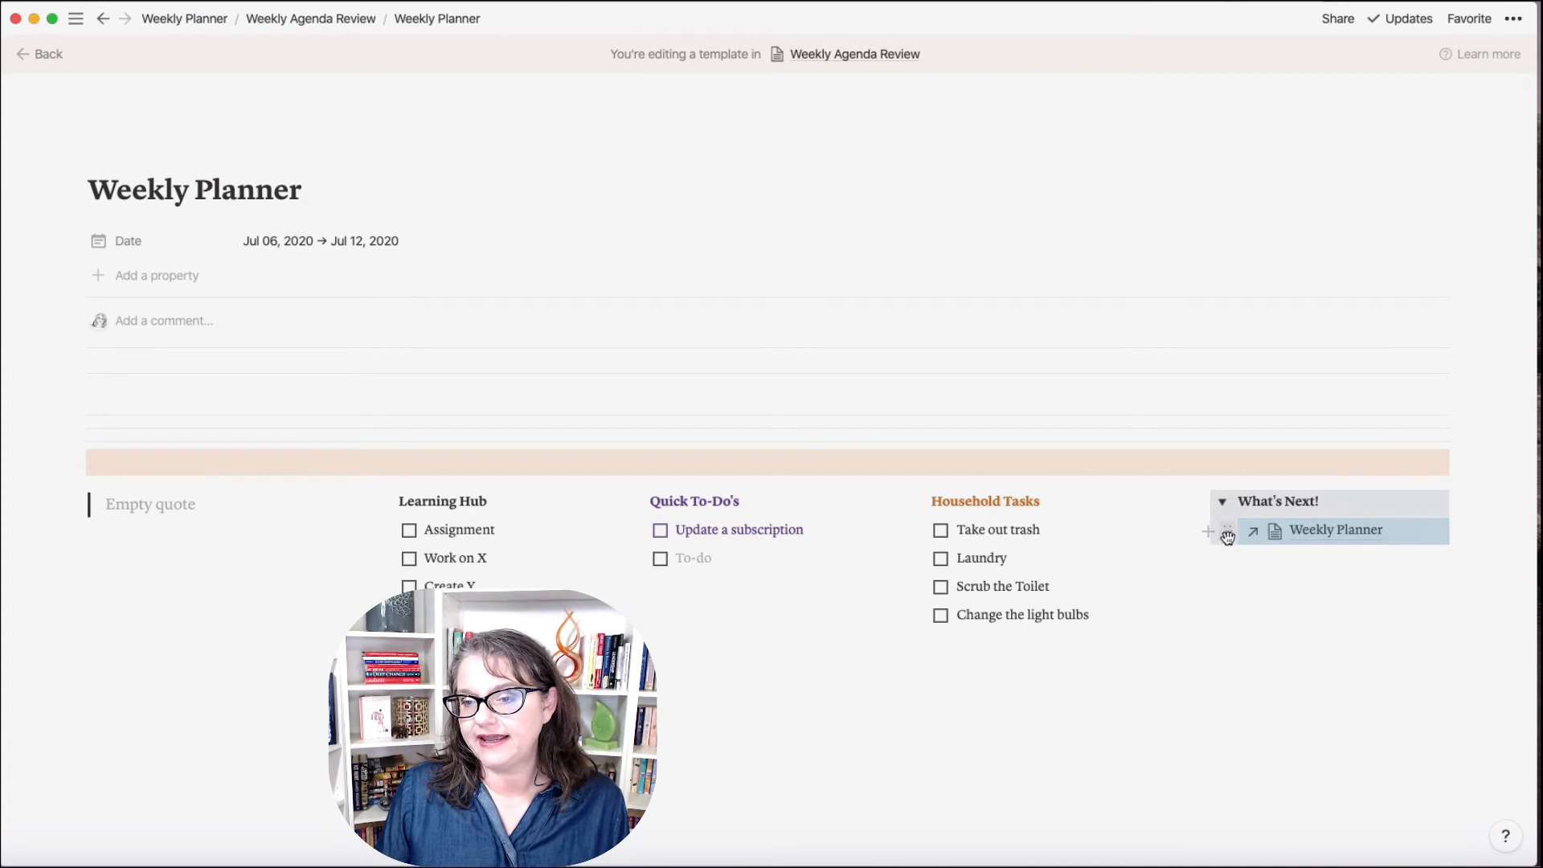
pyautogui.click(1229, 535)
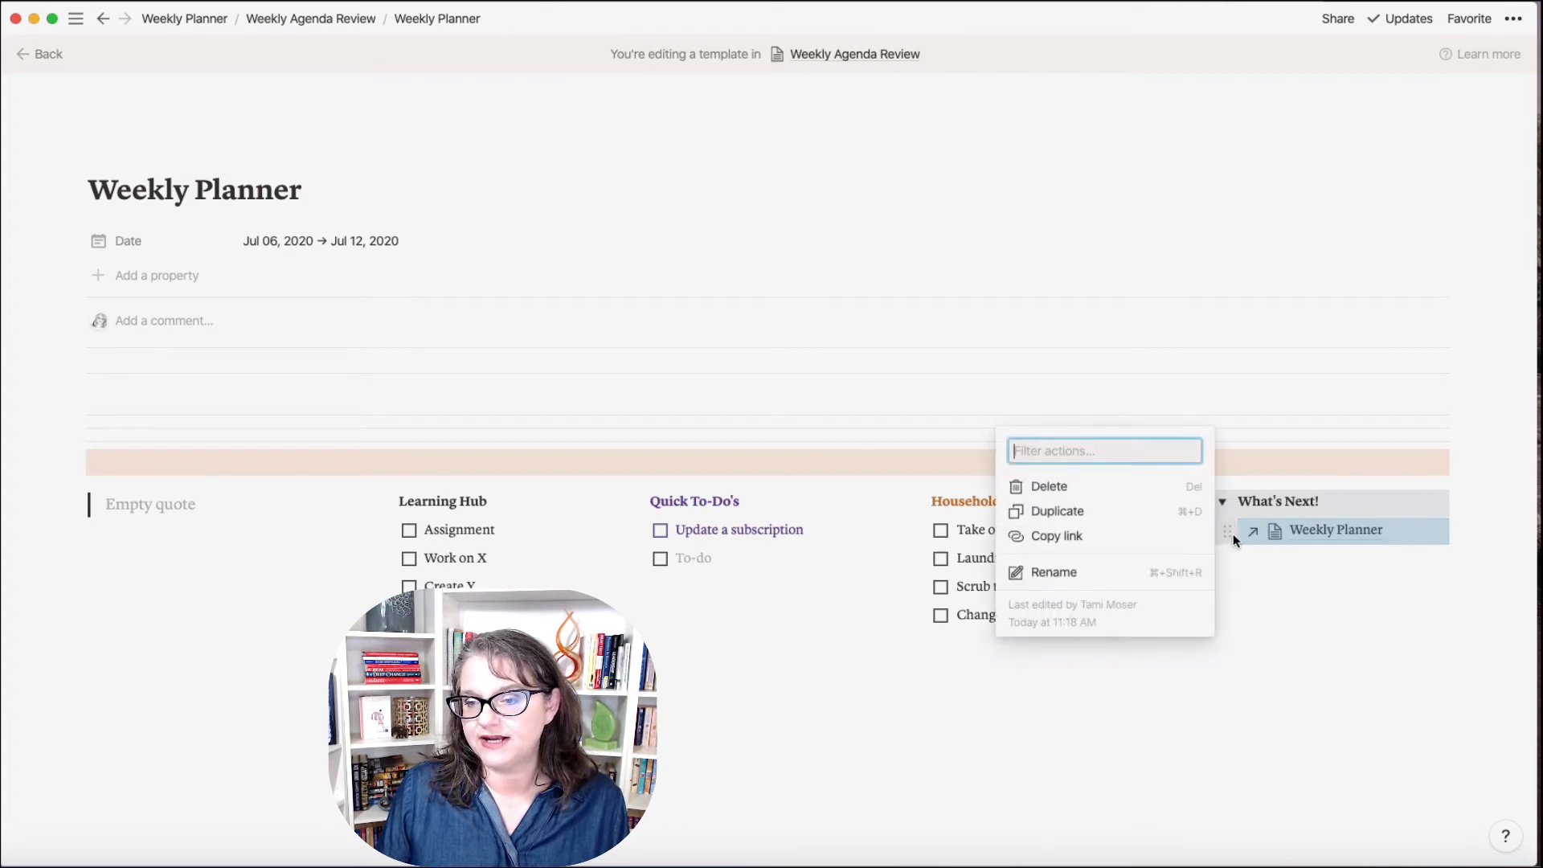
# Step: Delete the Weekly Planner link and add several blank lines inside the What's Next! toggle
pyautogui.click(1121, 493)
pyautogui.click(1279, 545)
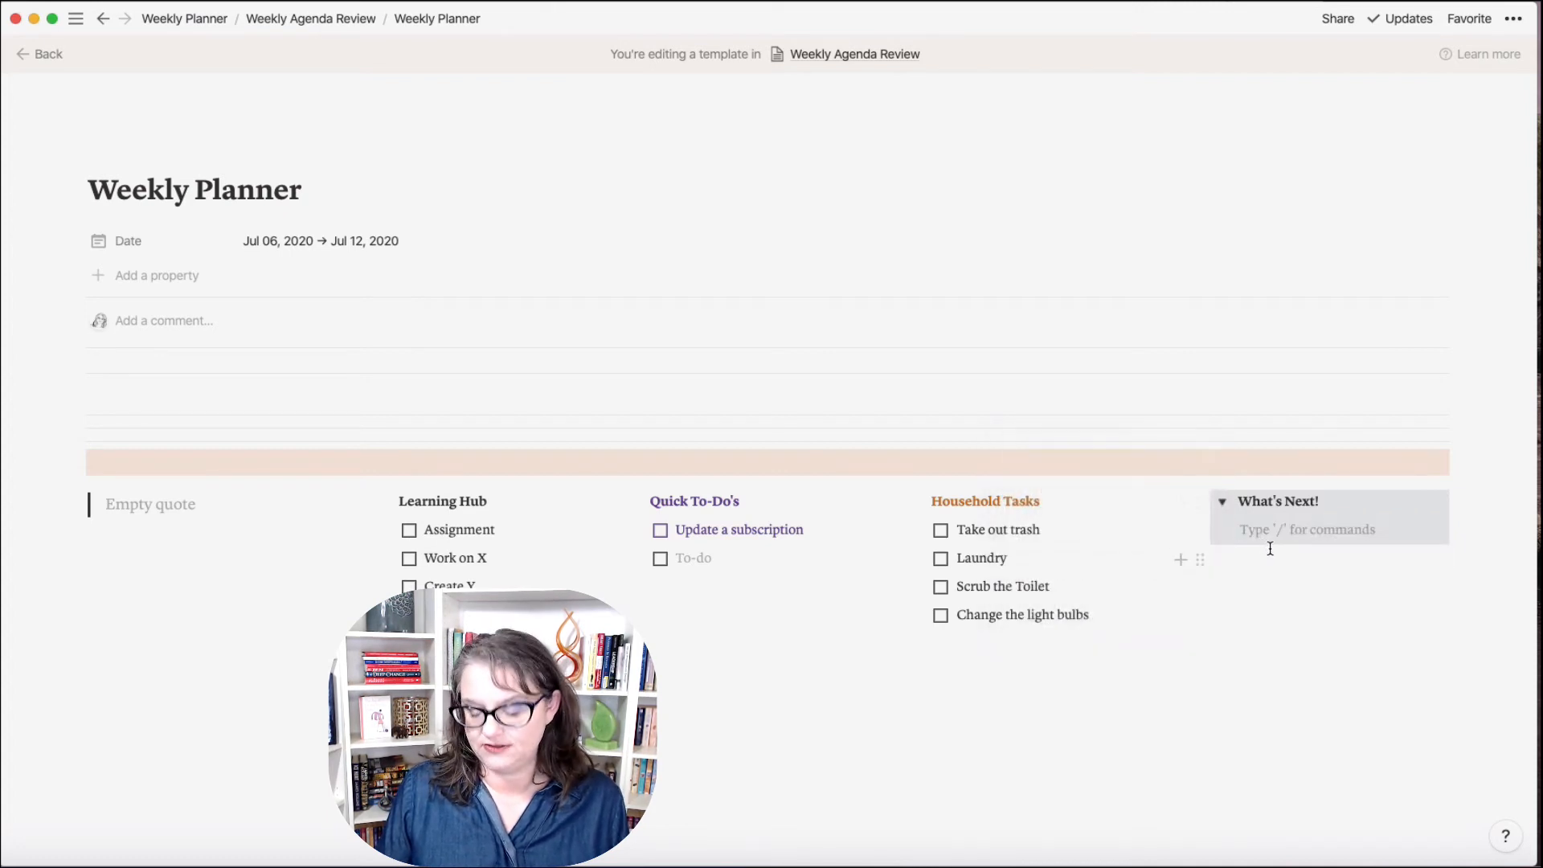
pyautogui.press('Return')
pyautogui.press('Return')
pyautogui.press('Return')
pyautogui.press('Return')
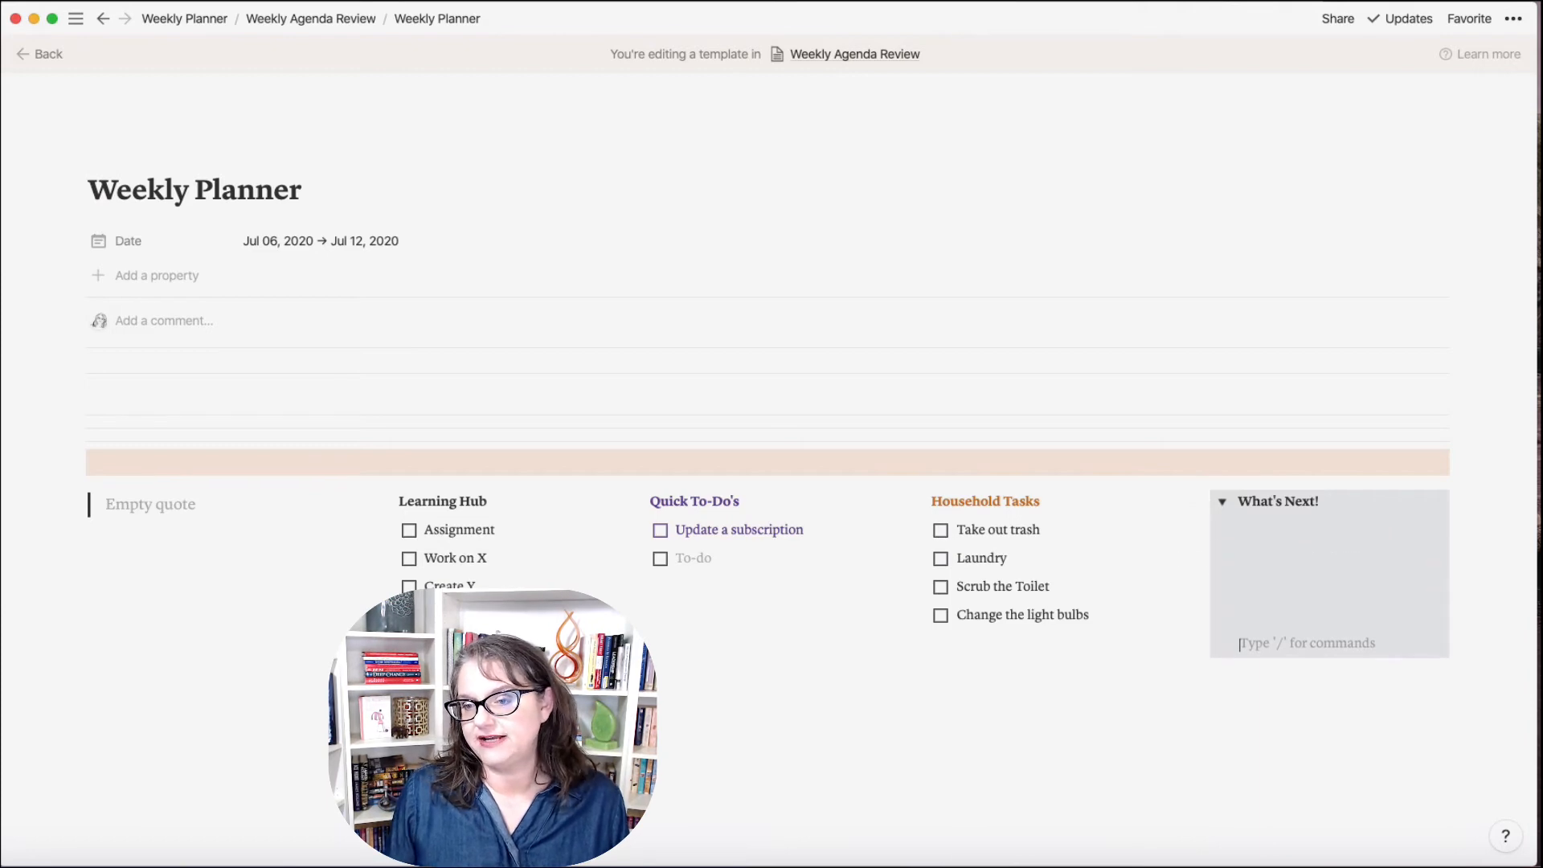
pyautogui.click(1260, 527)
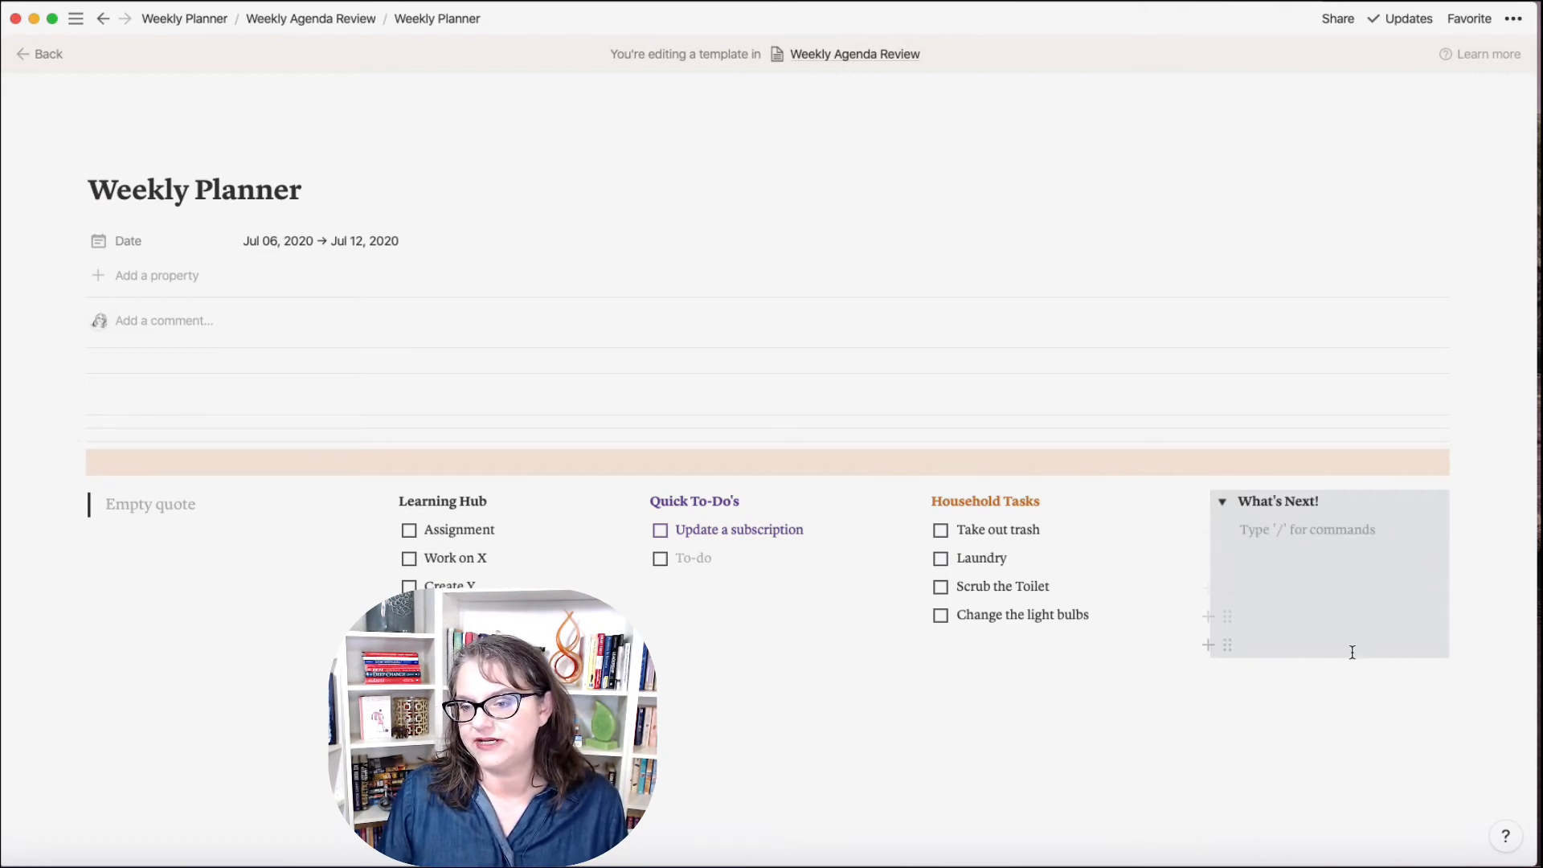
pyautogui.click(1274, 583)
pyautogui.press('Return')
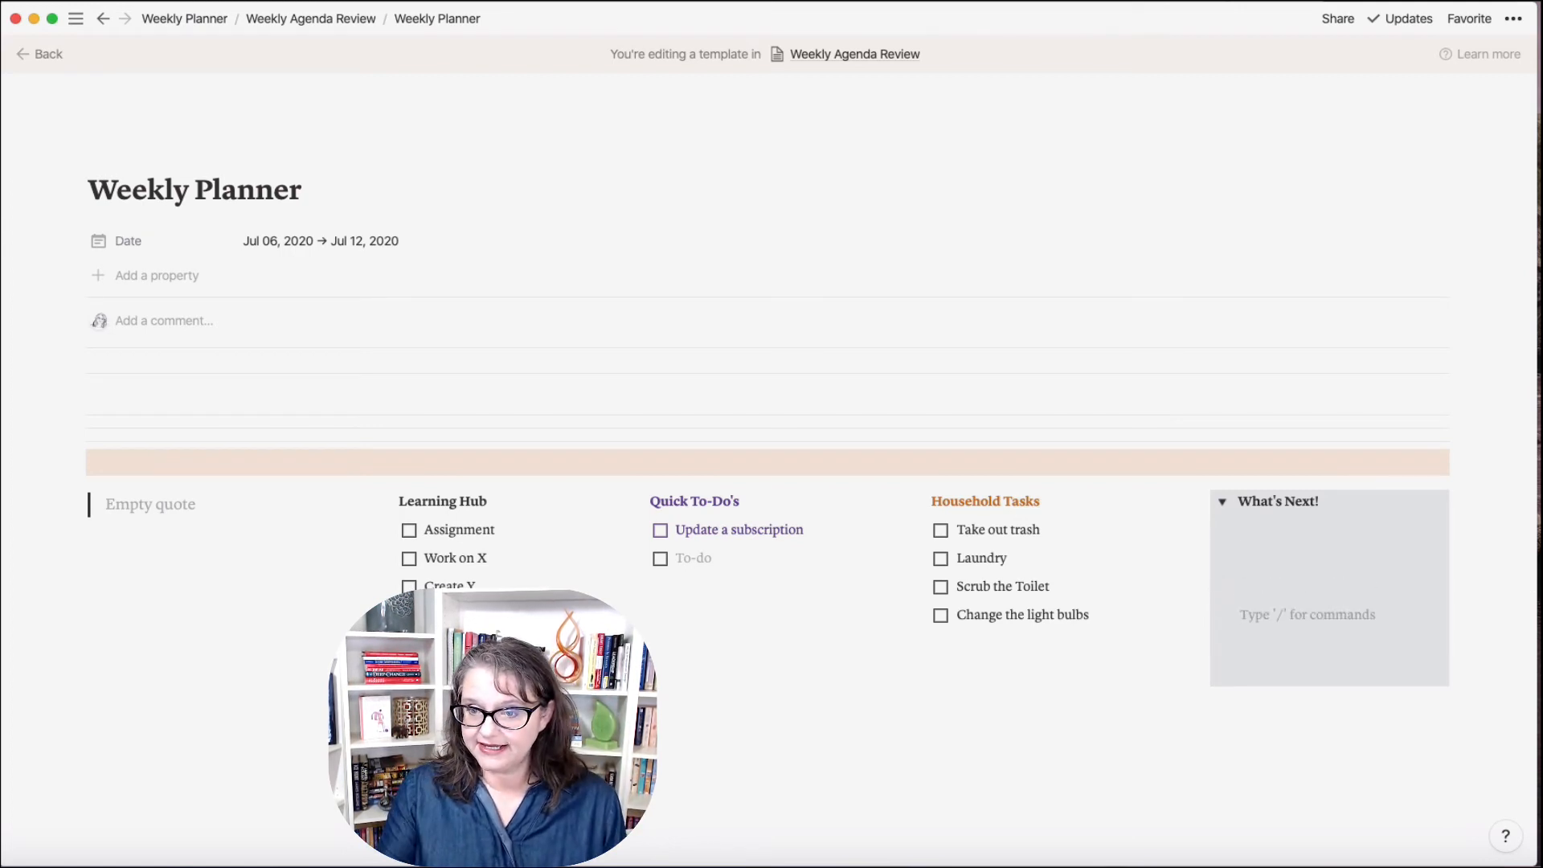
pyautogui.press('Return')
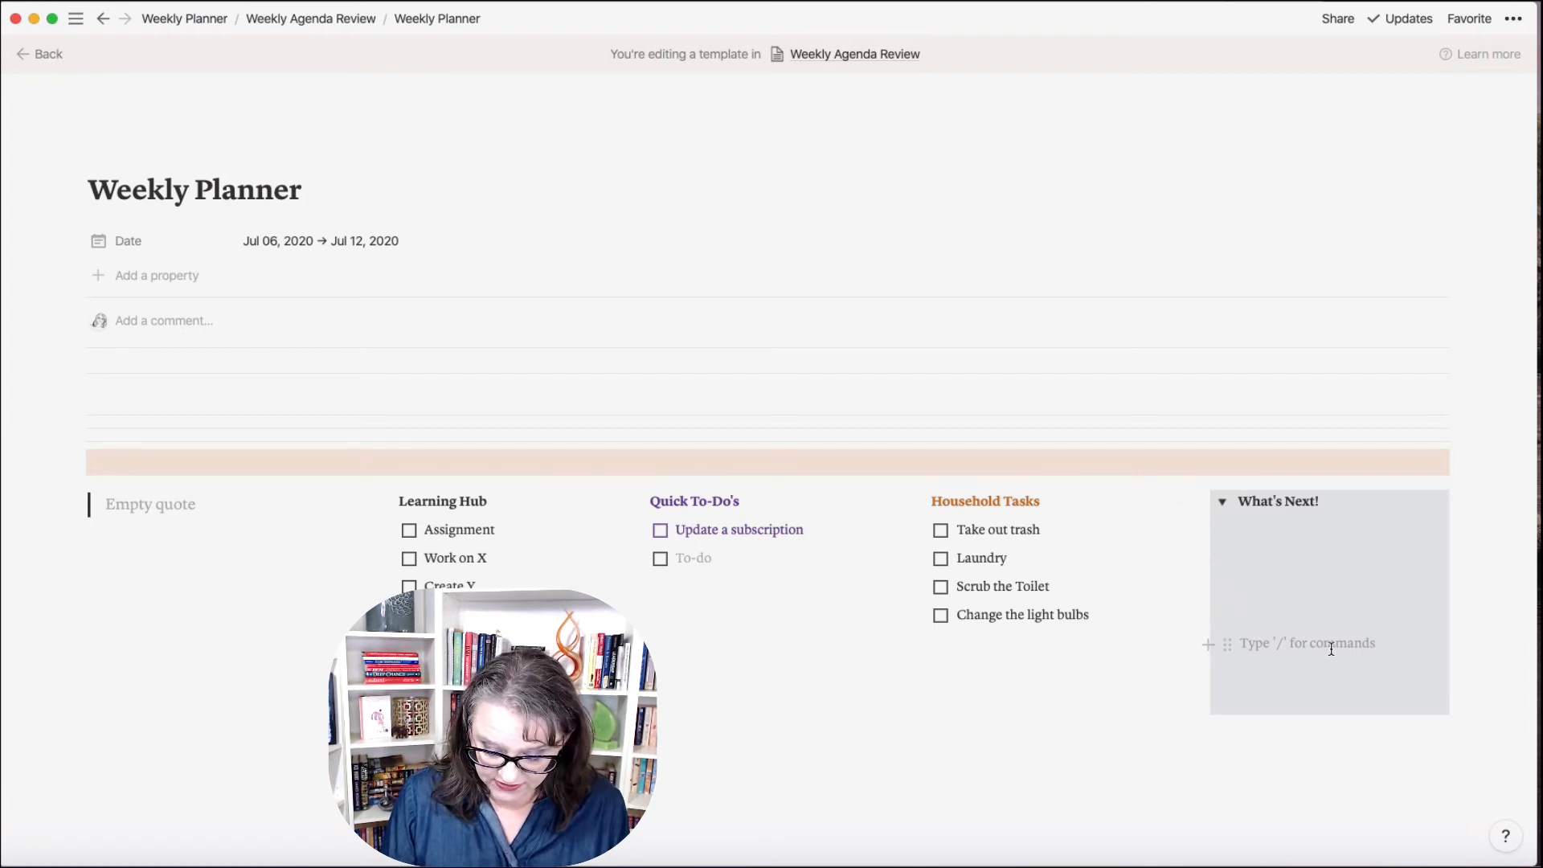
pyautogui.click(1247, 642)
pyautogui.press('Return')
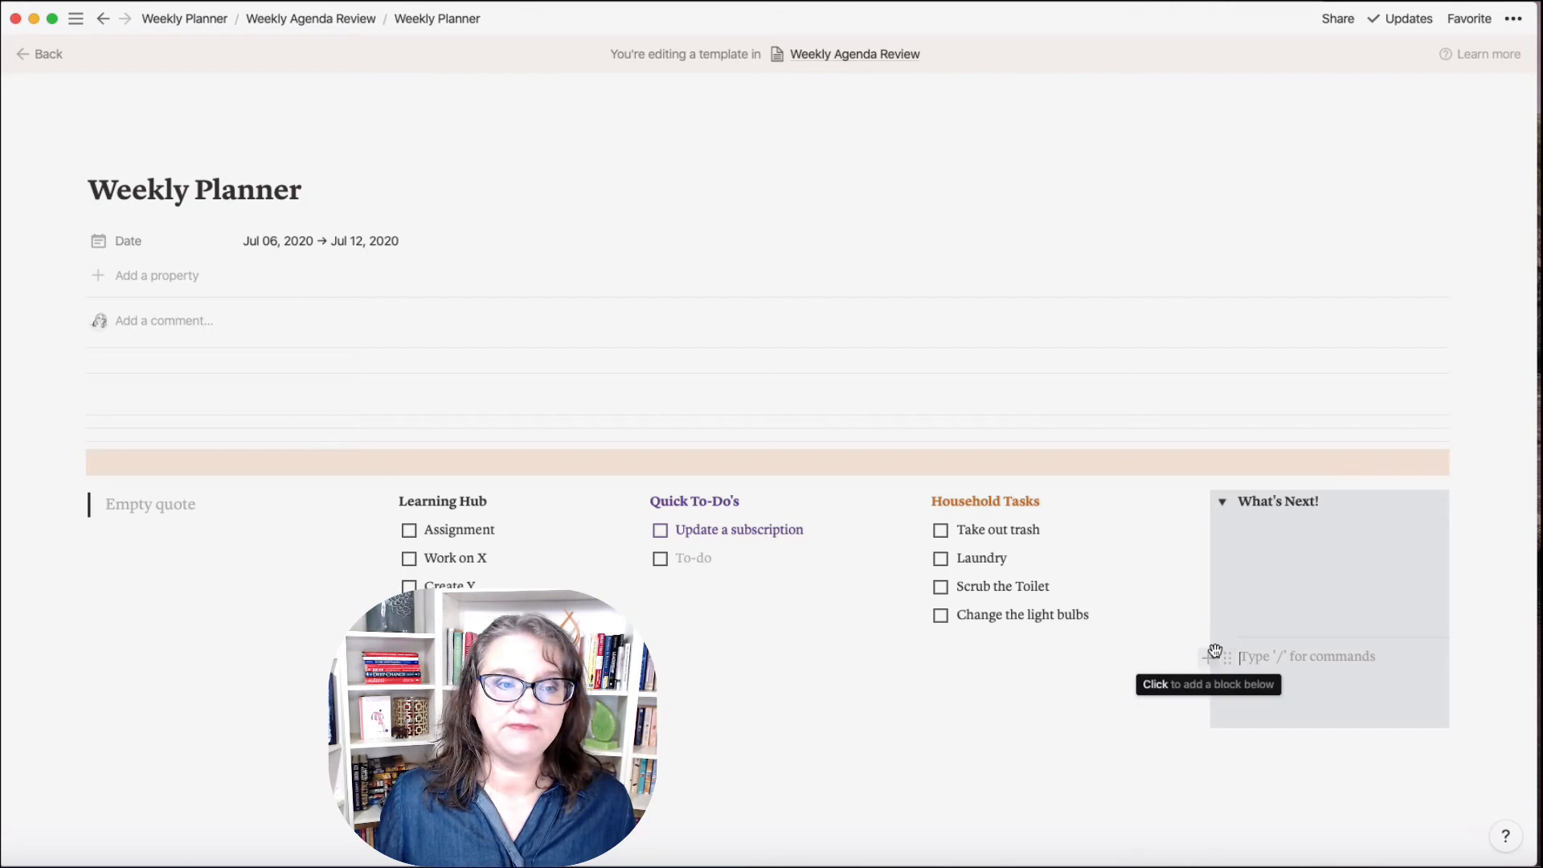
# Step: Switch to another workspace from the workspace list
pyautogui.moveTo(6, 346)
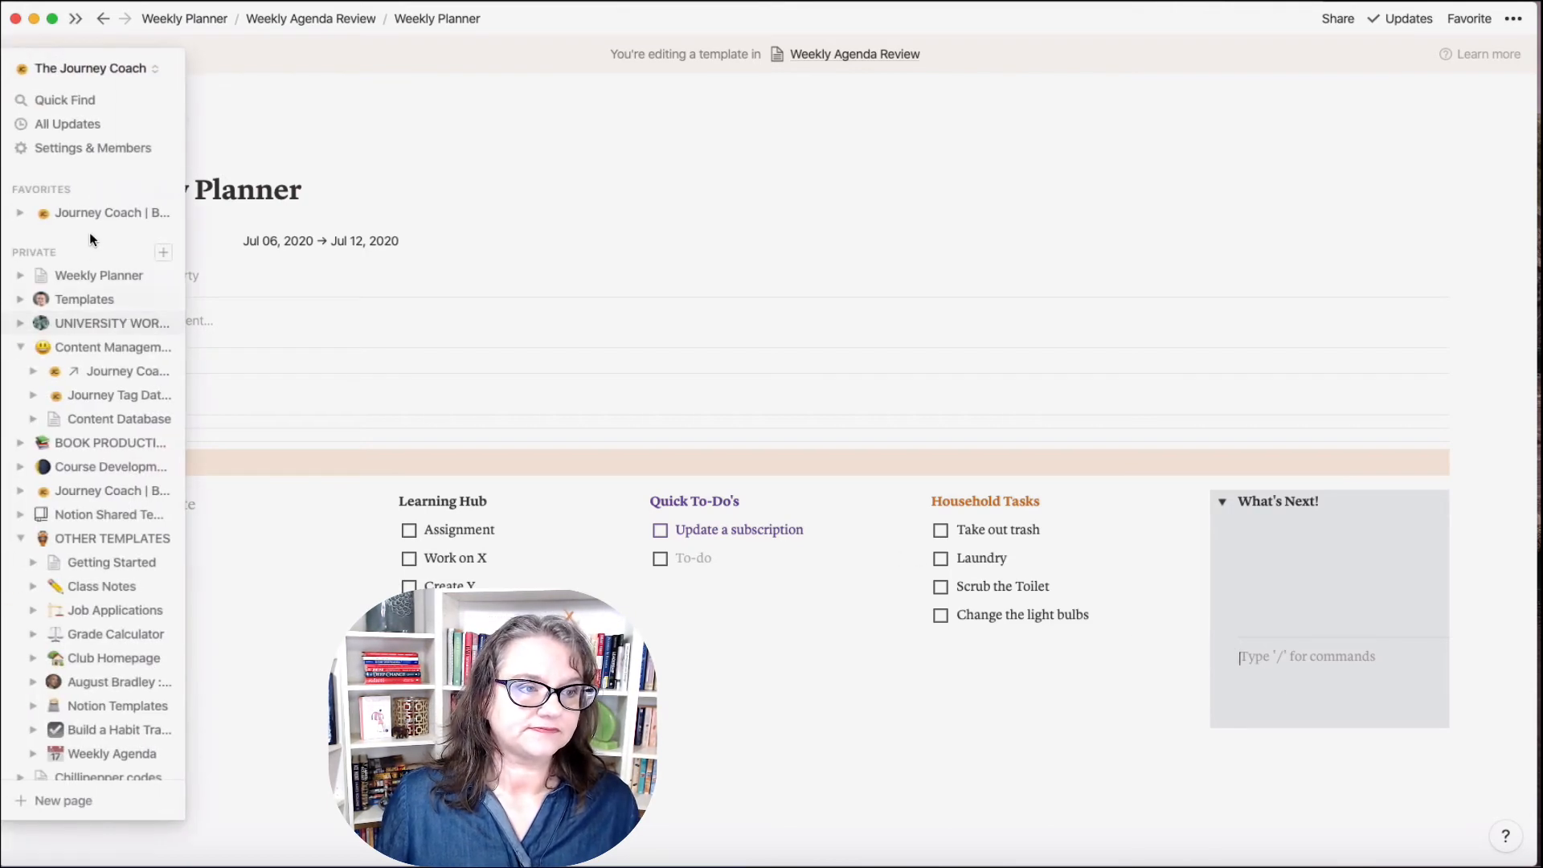
pyautogui.click(109, 72)
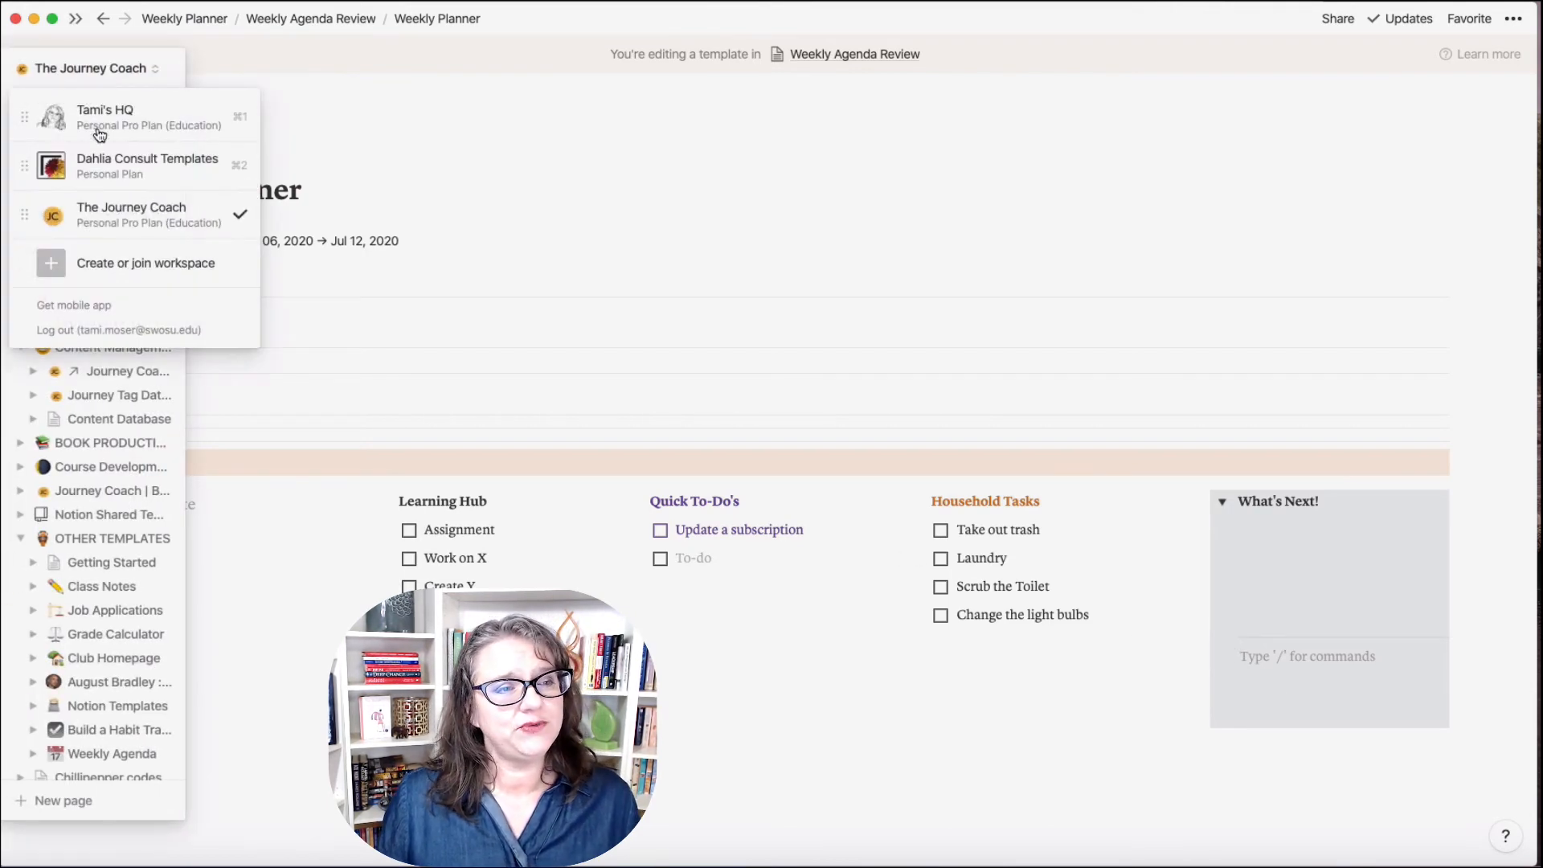
pyautogui.click(97, 131)
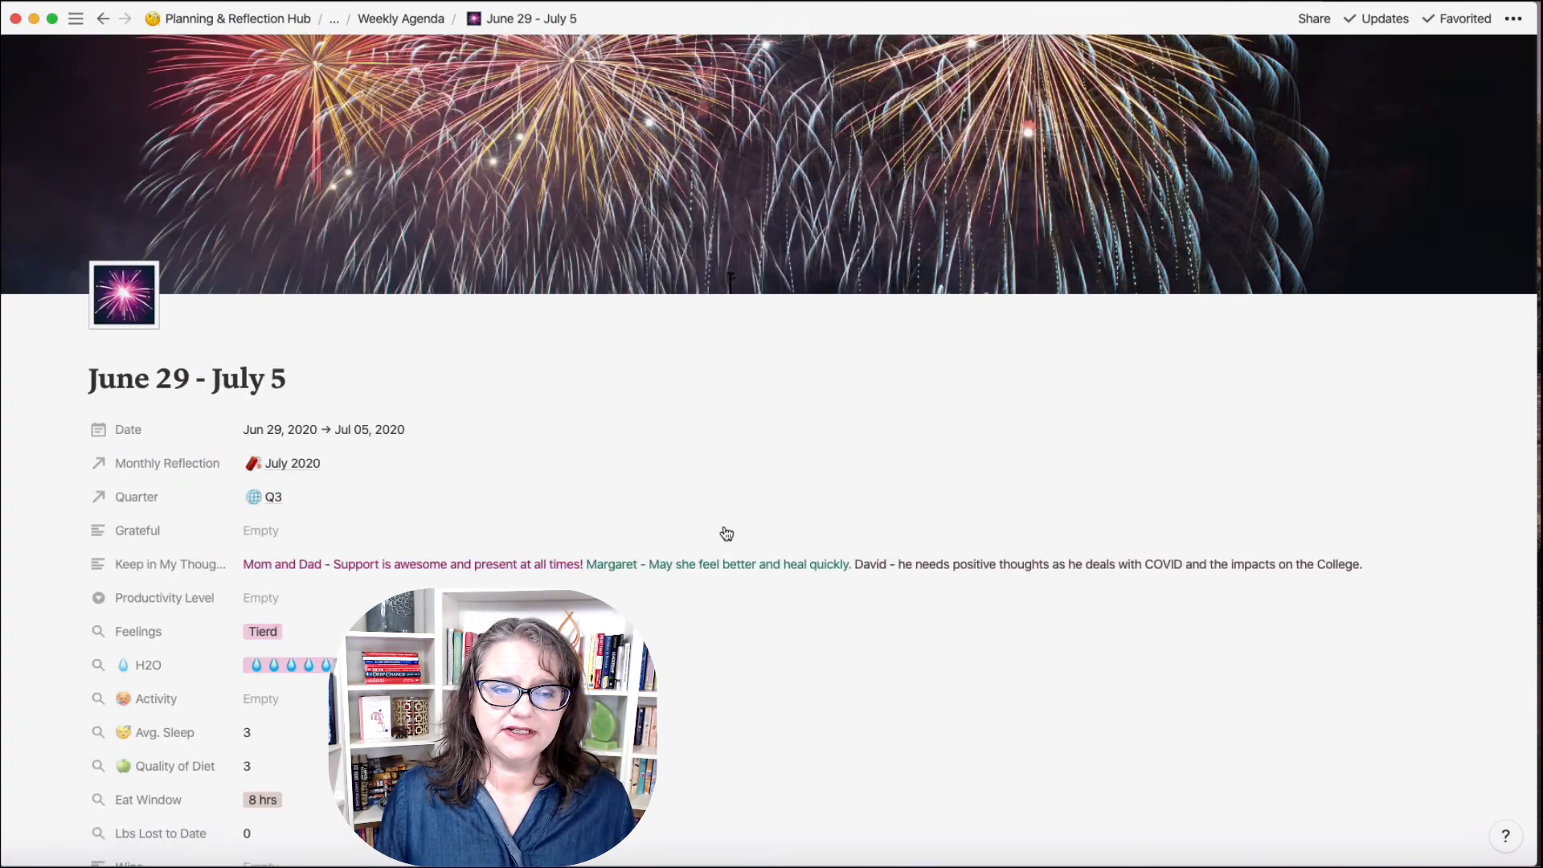
# Step: Add a July 13 - July 19 page link under July 6 - July 12 in Planning Links
pyautogui.scroll(-5, 756, 595)
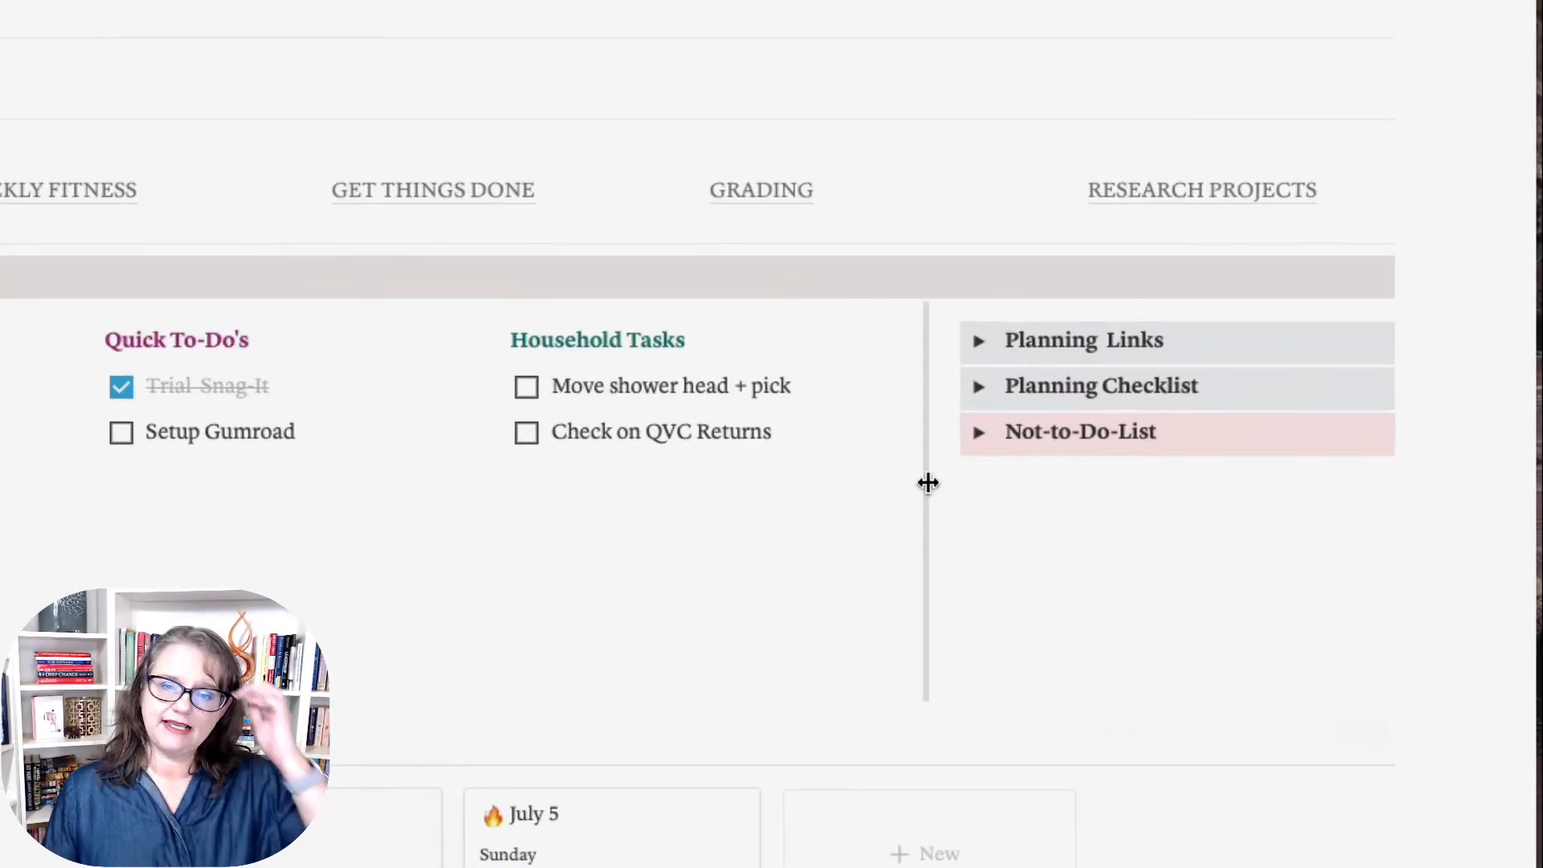
pyautogui.click(977, 343)
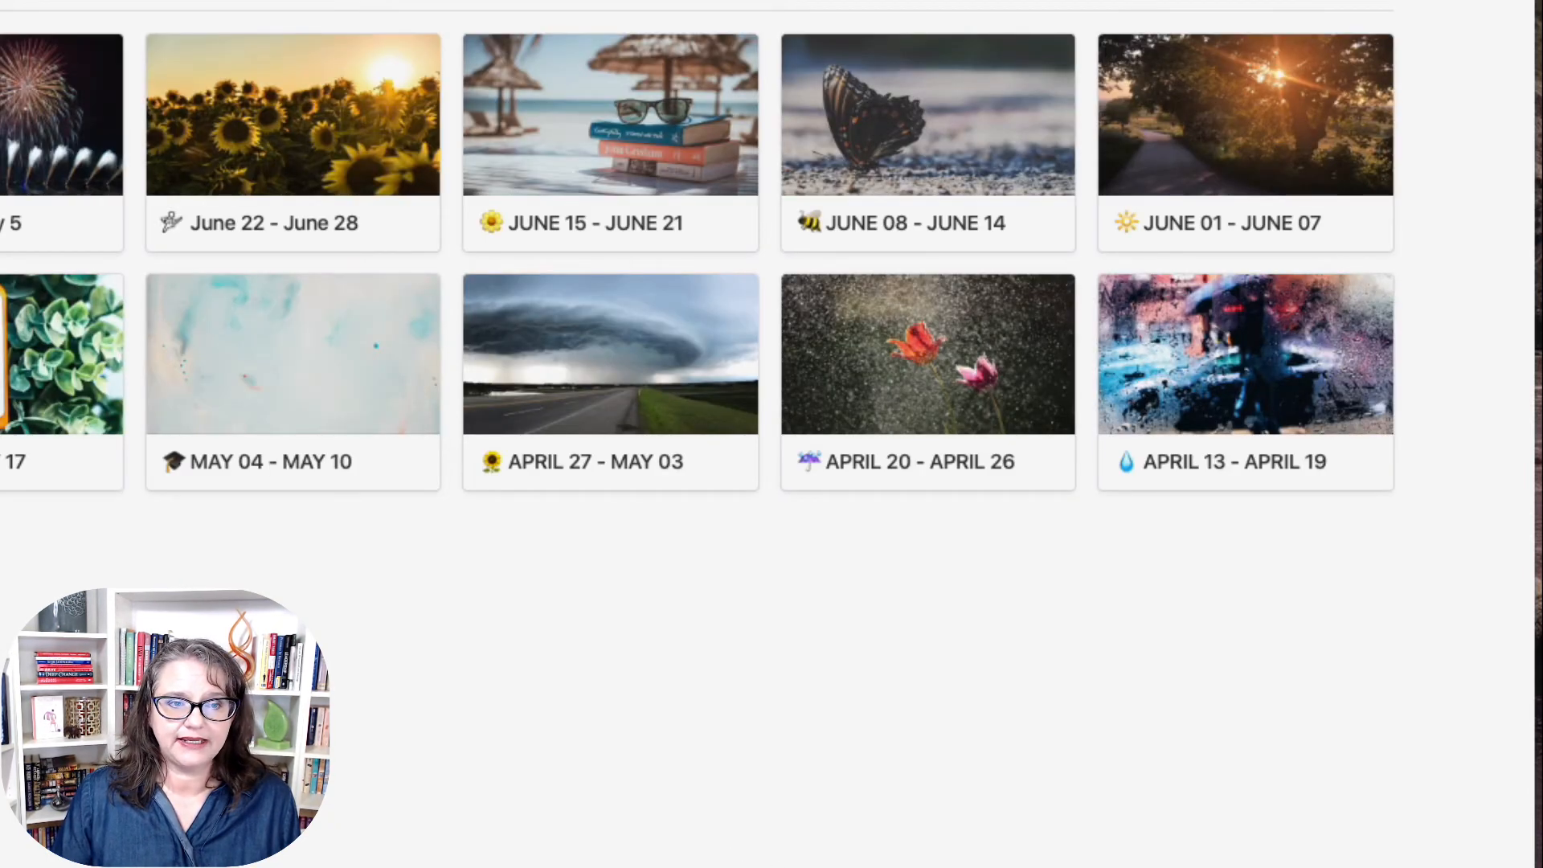
pyautogui.click(67, 161)
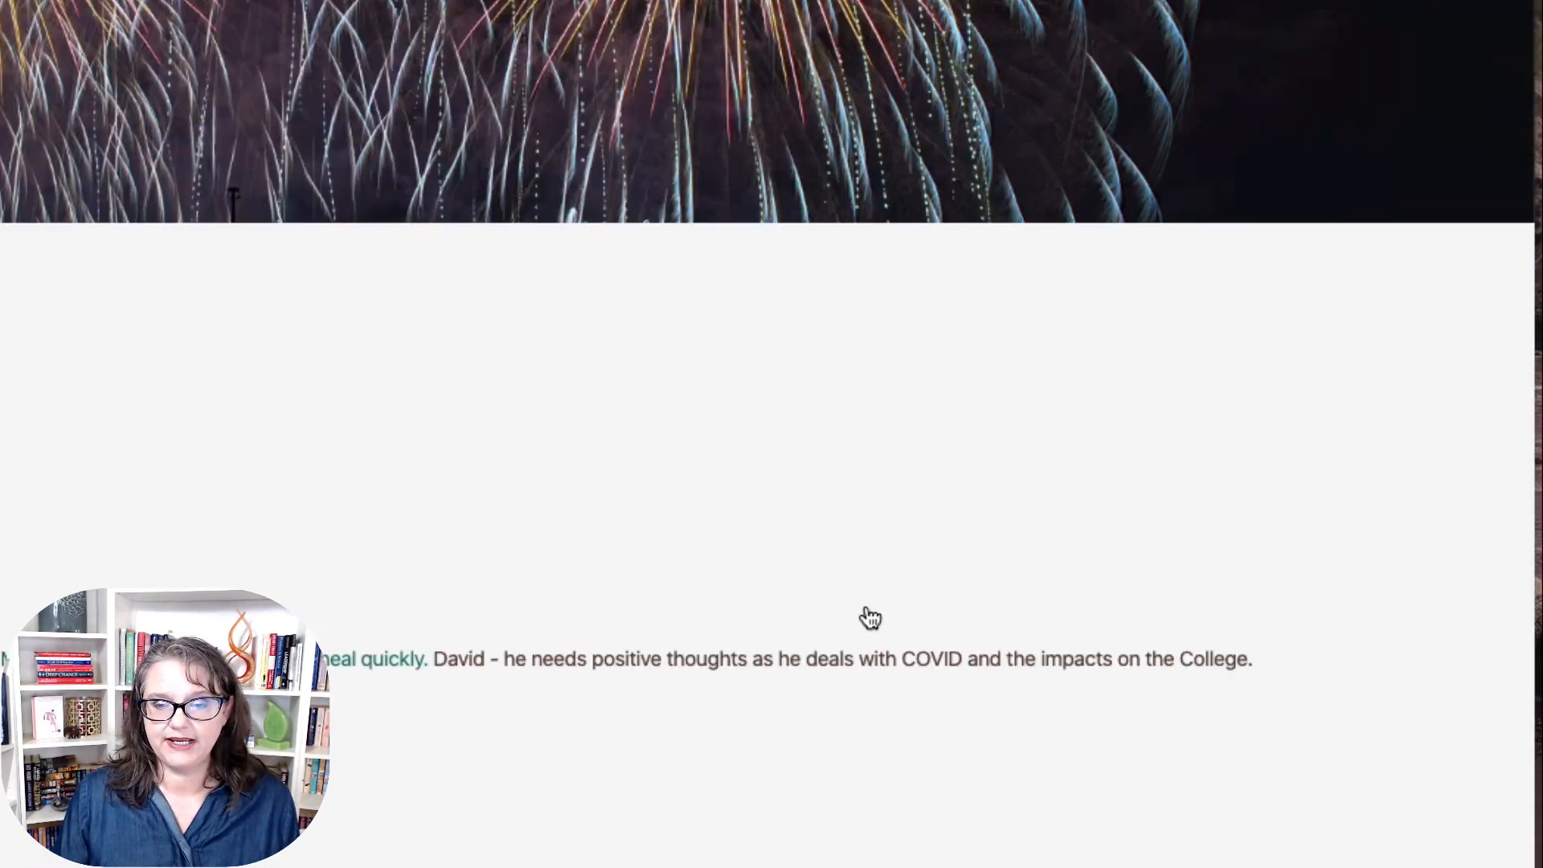
pyautogui.scroll(-5, 868, 617)
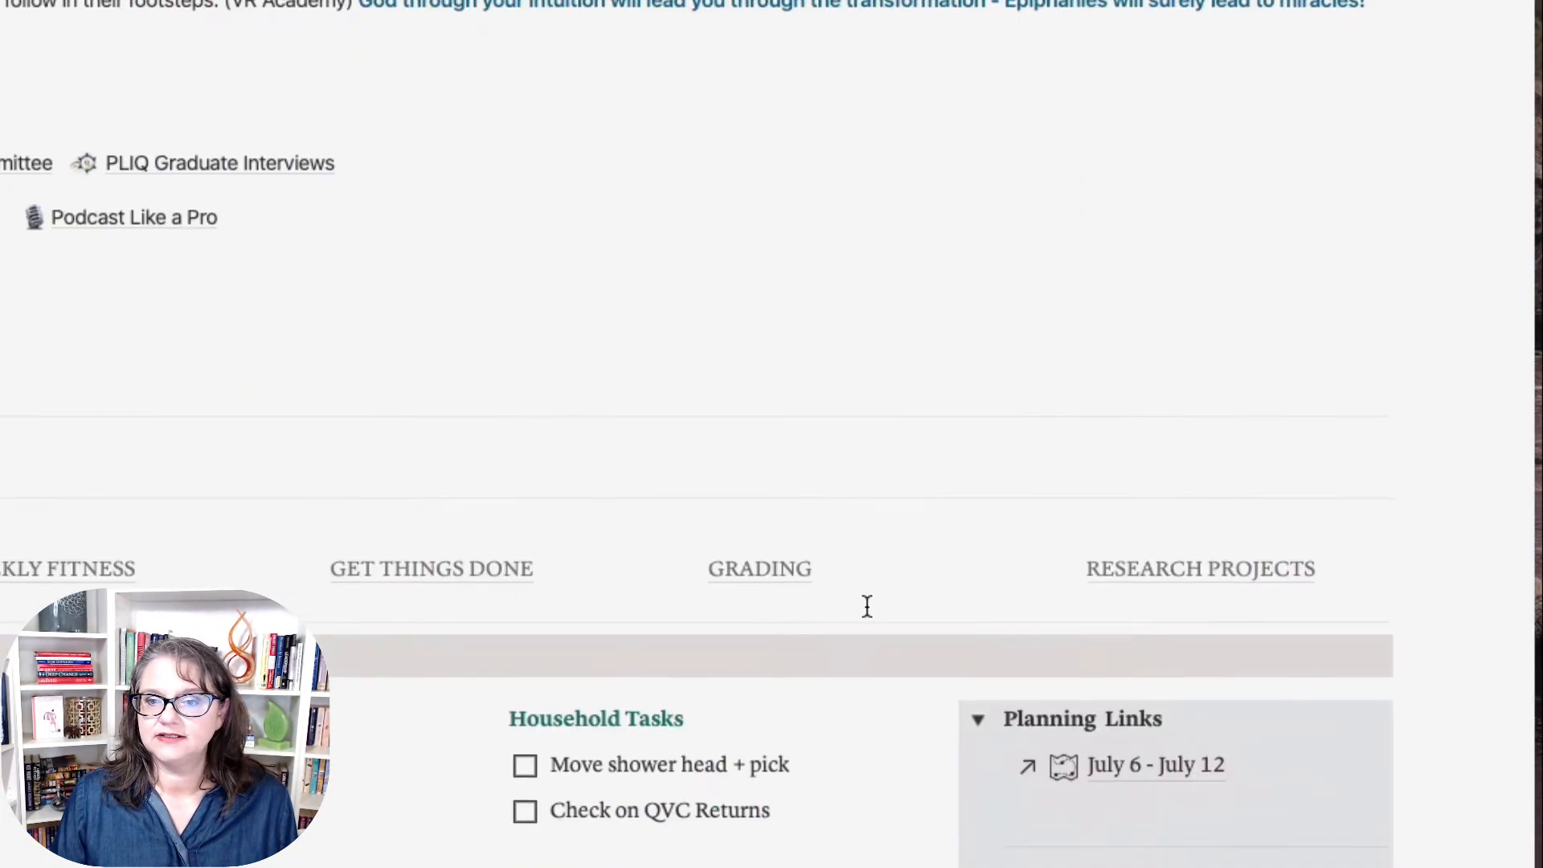
pyautogui.scroll(-5, 867, 607)
pyautogui.click(1072, 469)
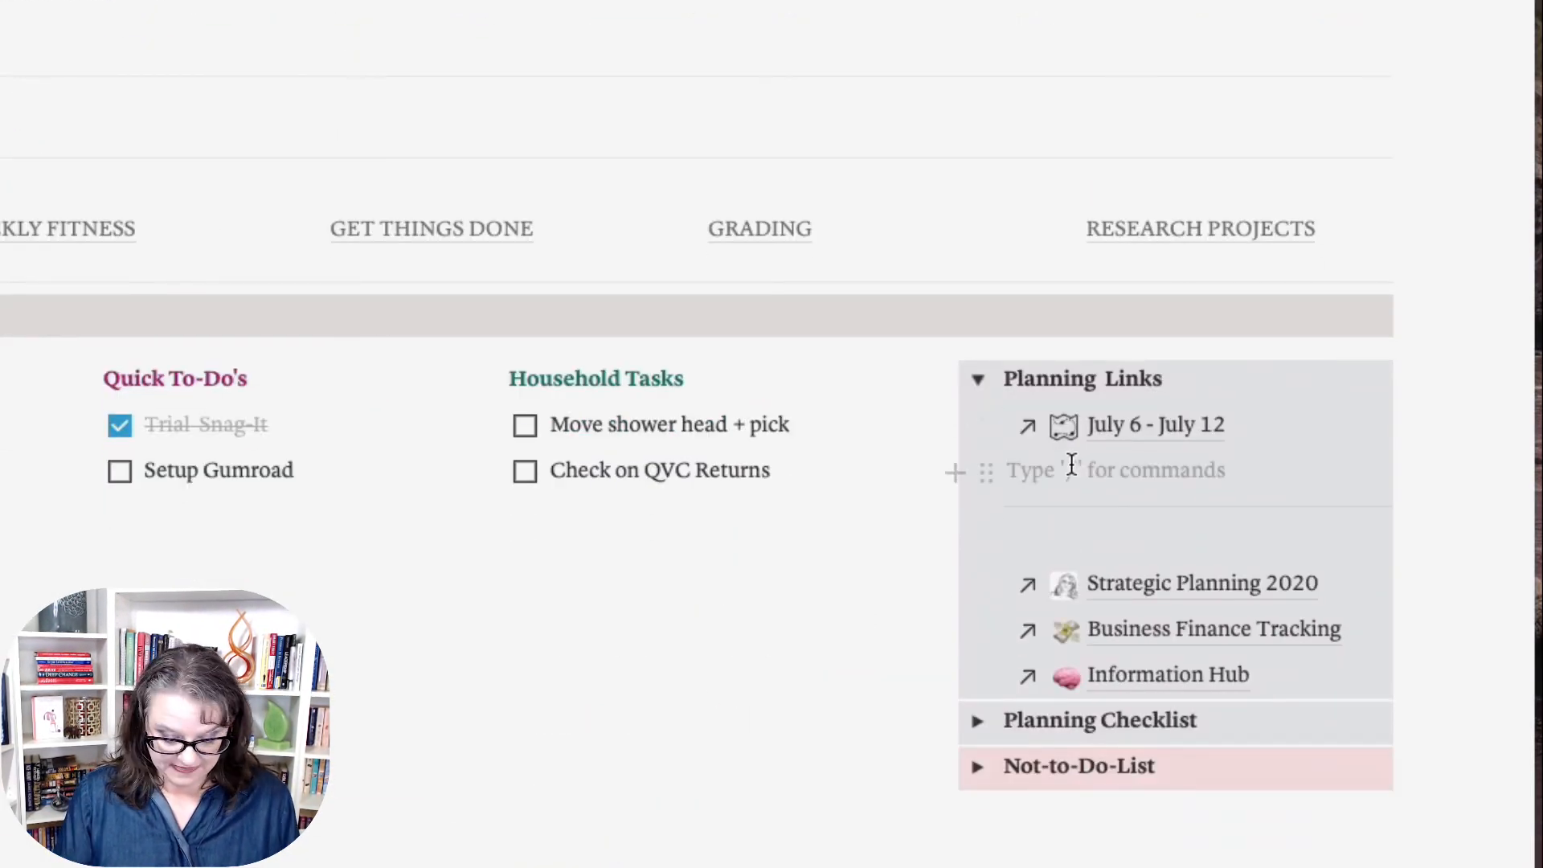
pyautogui.click(1141, 664)
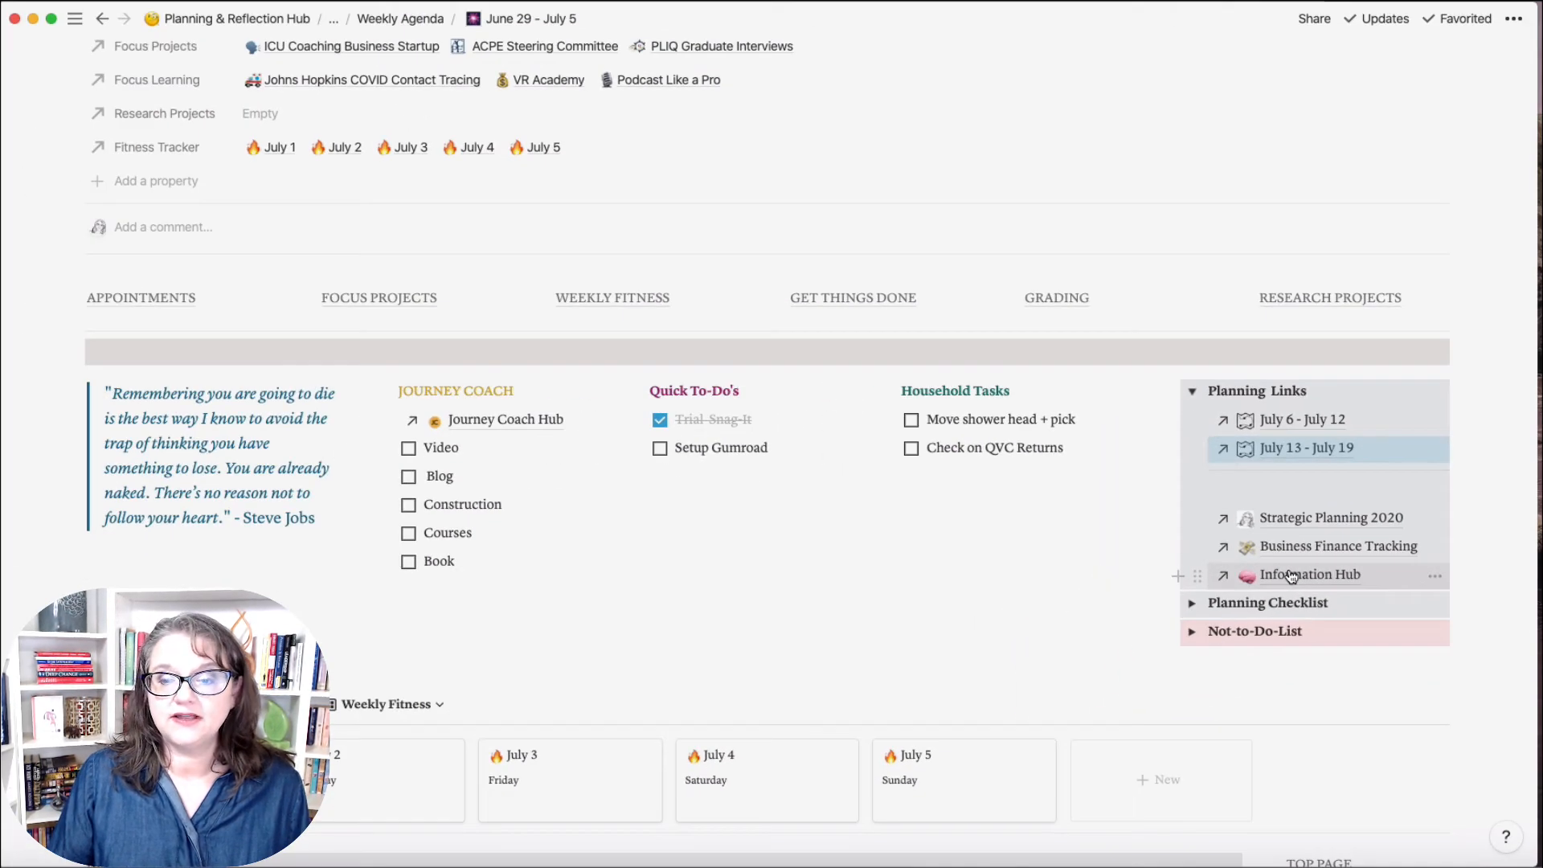
pyautogui.click(1291, 575)
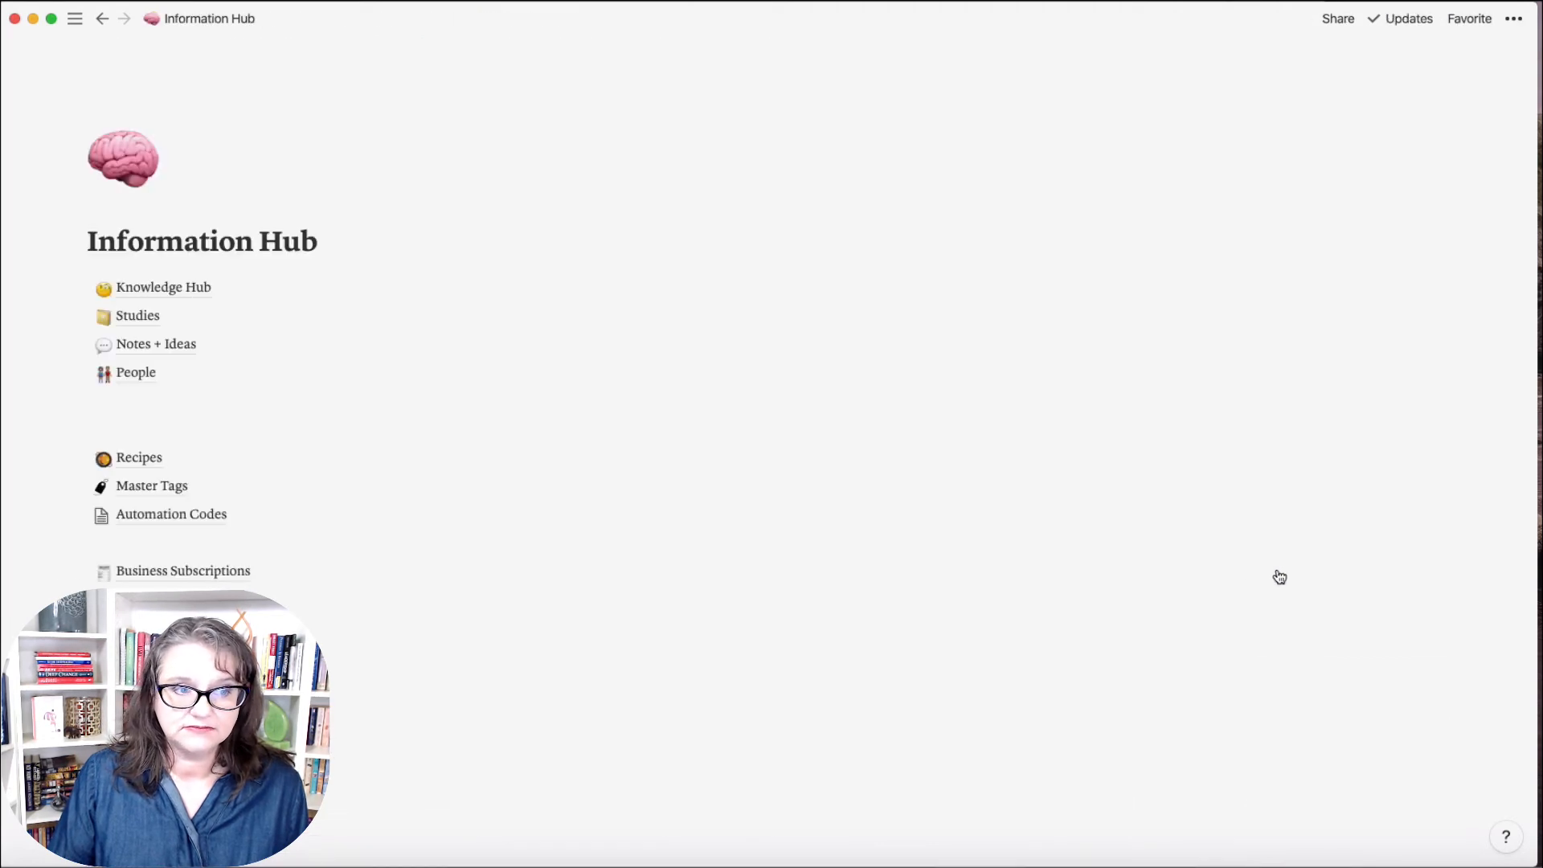
pyautogui.click(102, 22)
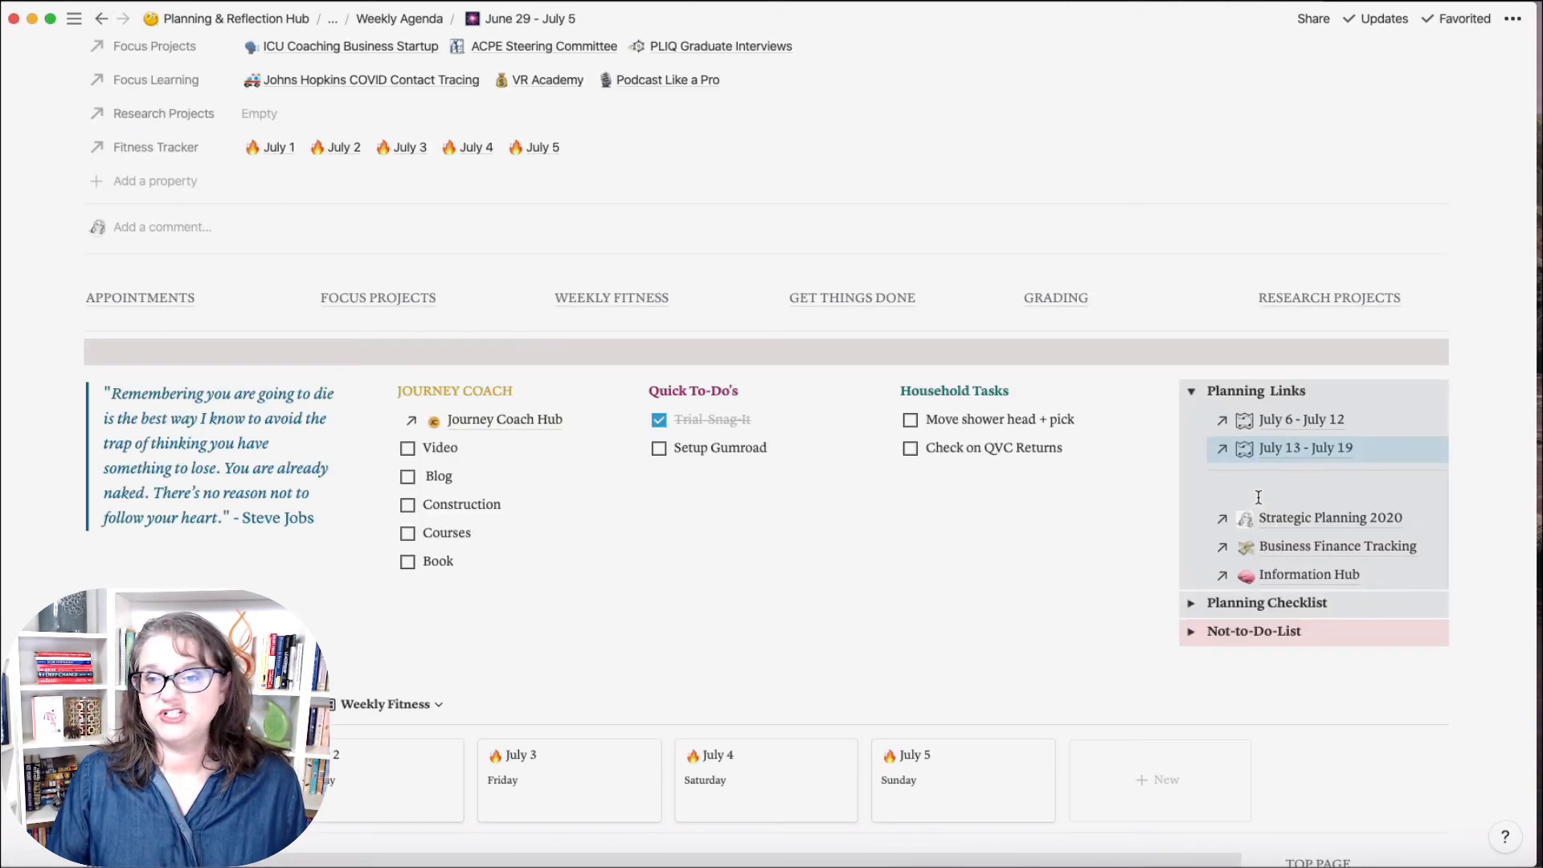
pyautogui.click(1335, 519)
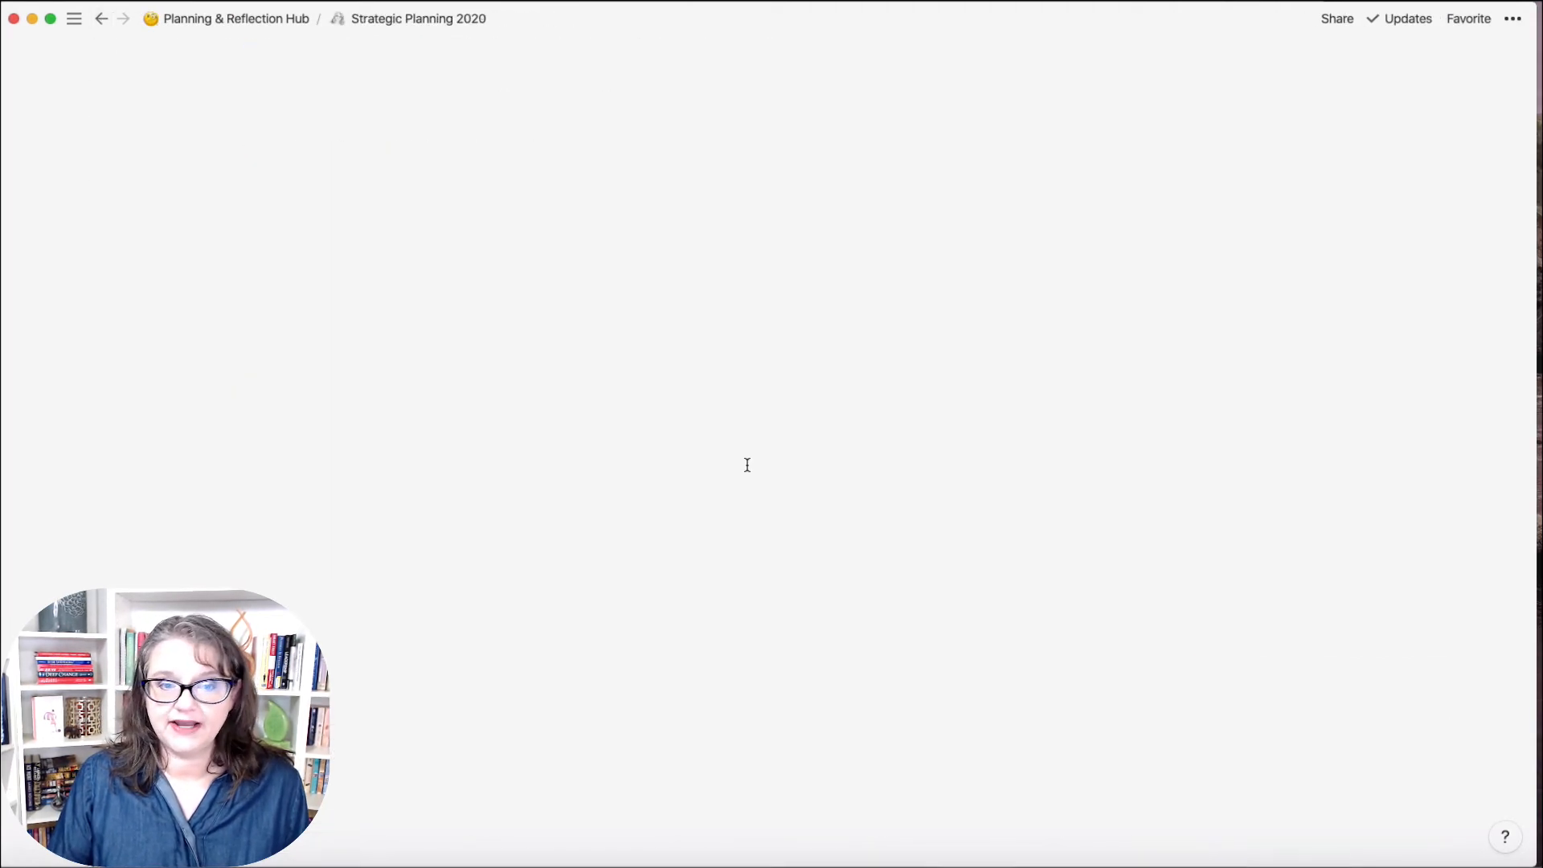
pyautogui.click(102, 27)
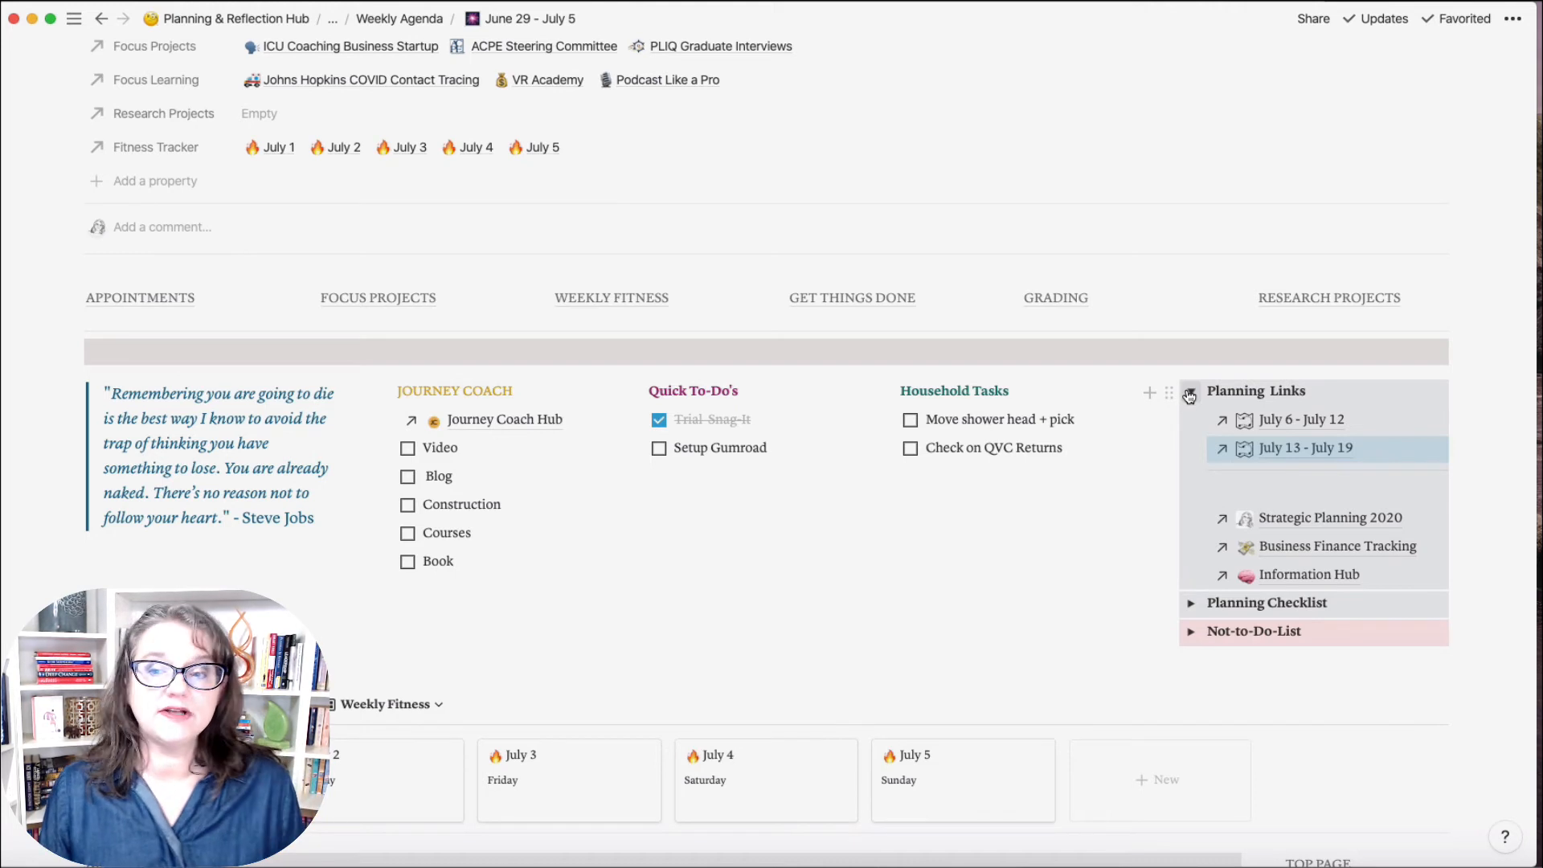
pyautogui.click(1190, 394)
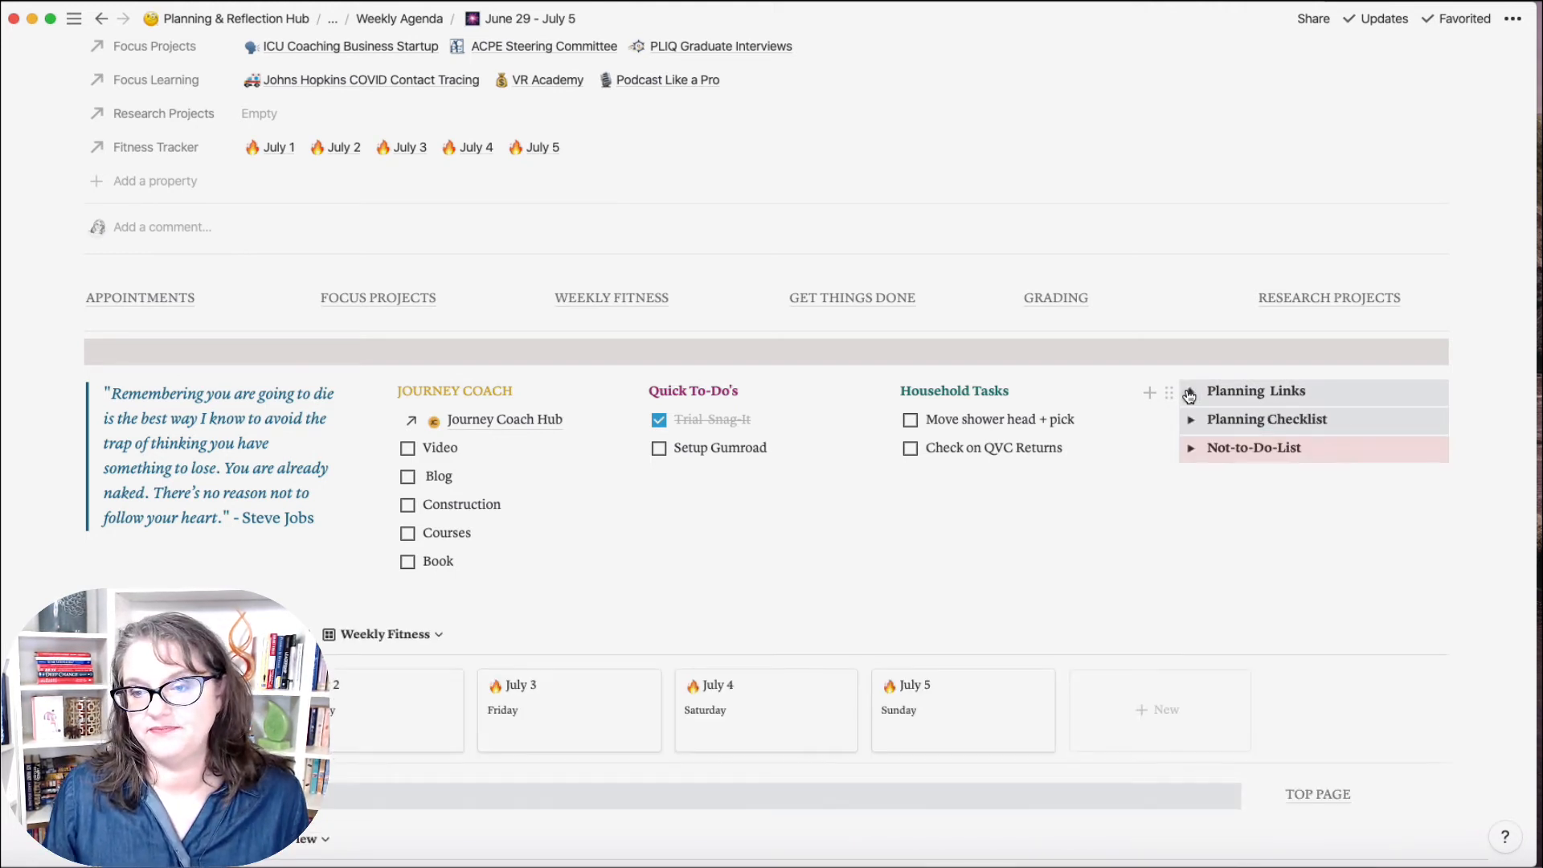
pyautogui.click(1191, 422)
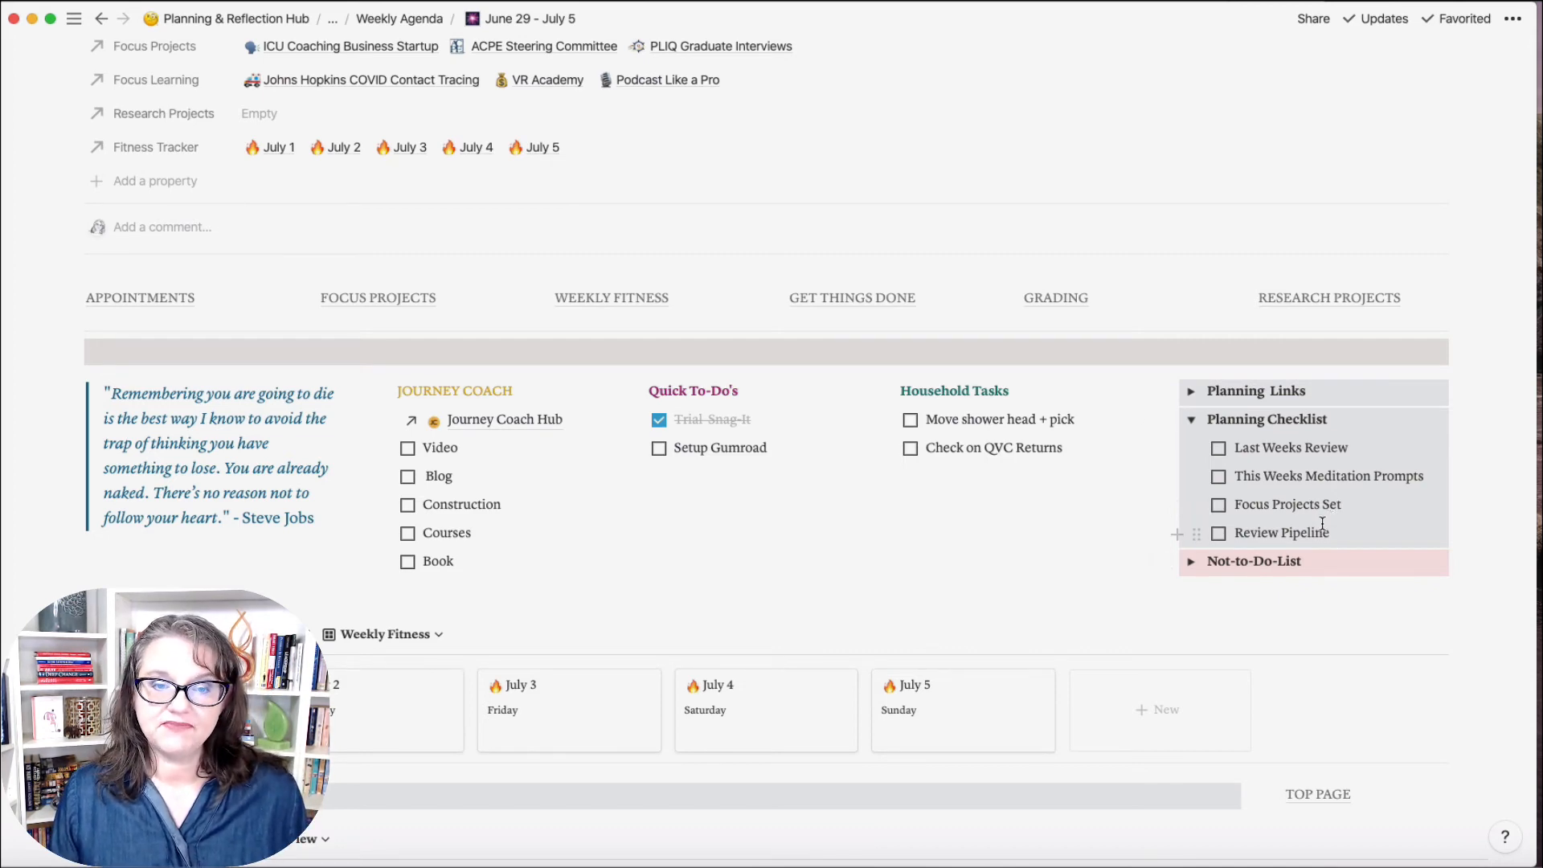
pyautogui.moveTo(6, 143)
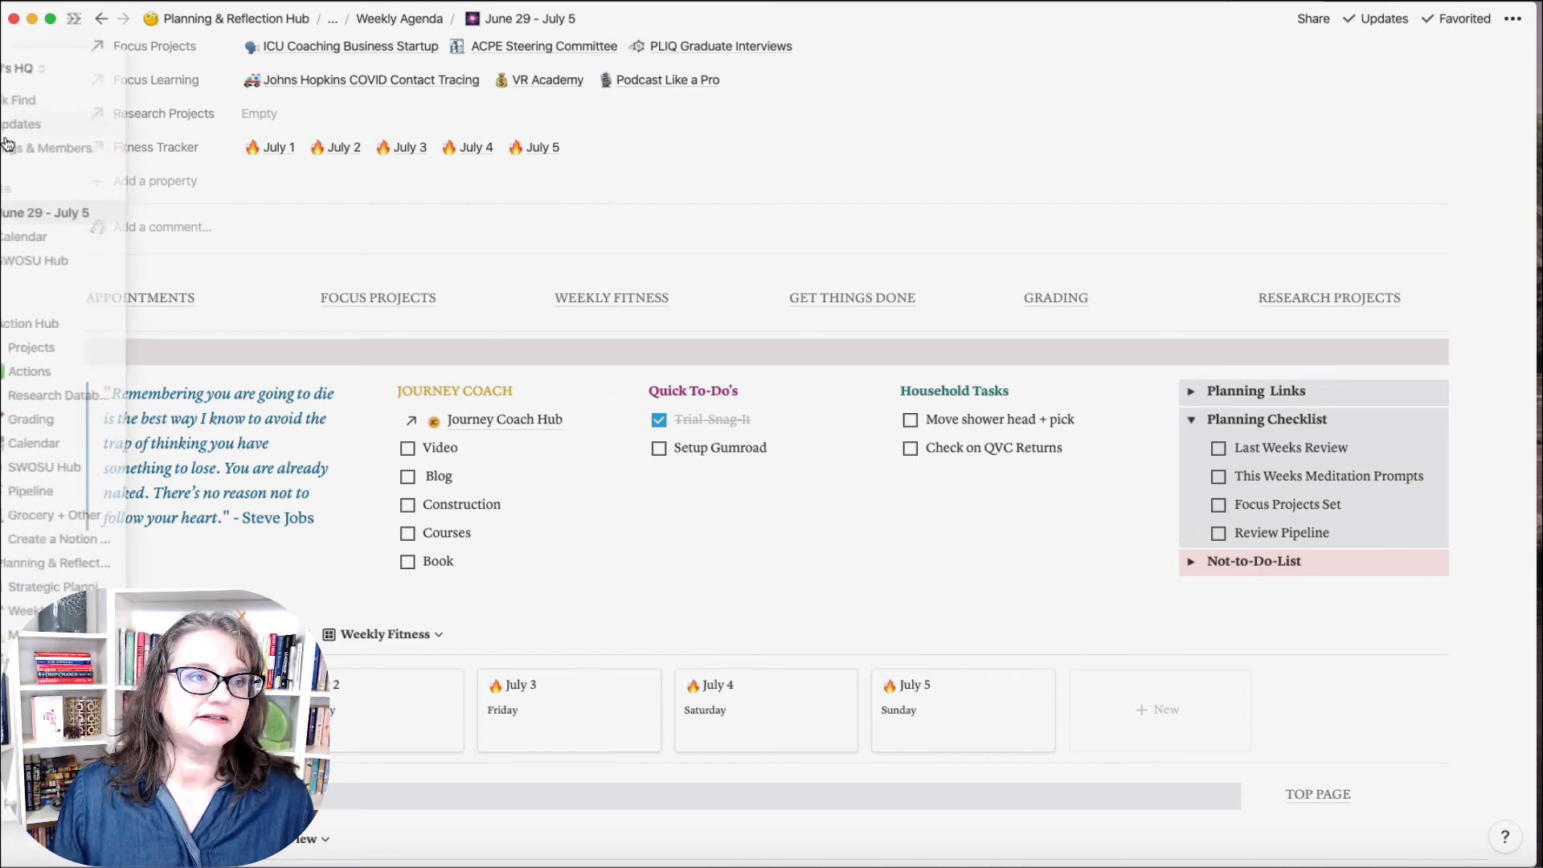
# Step: In The Journey Coach workspace, open the Weekly Planner template for editing as a full page
pyautogui.click(62, 70)
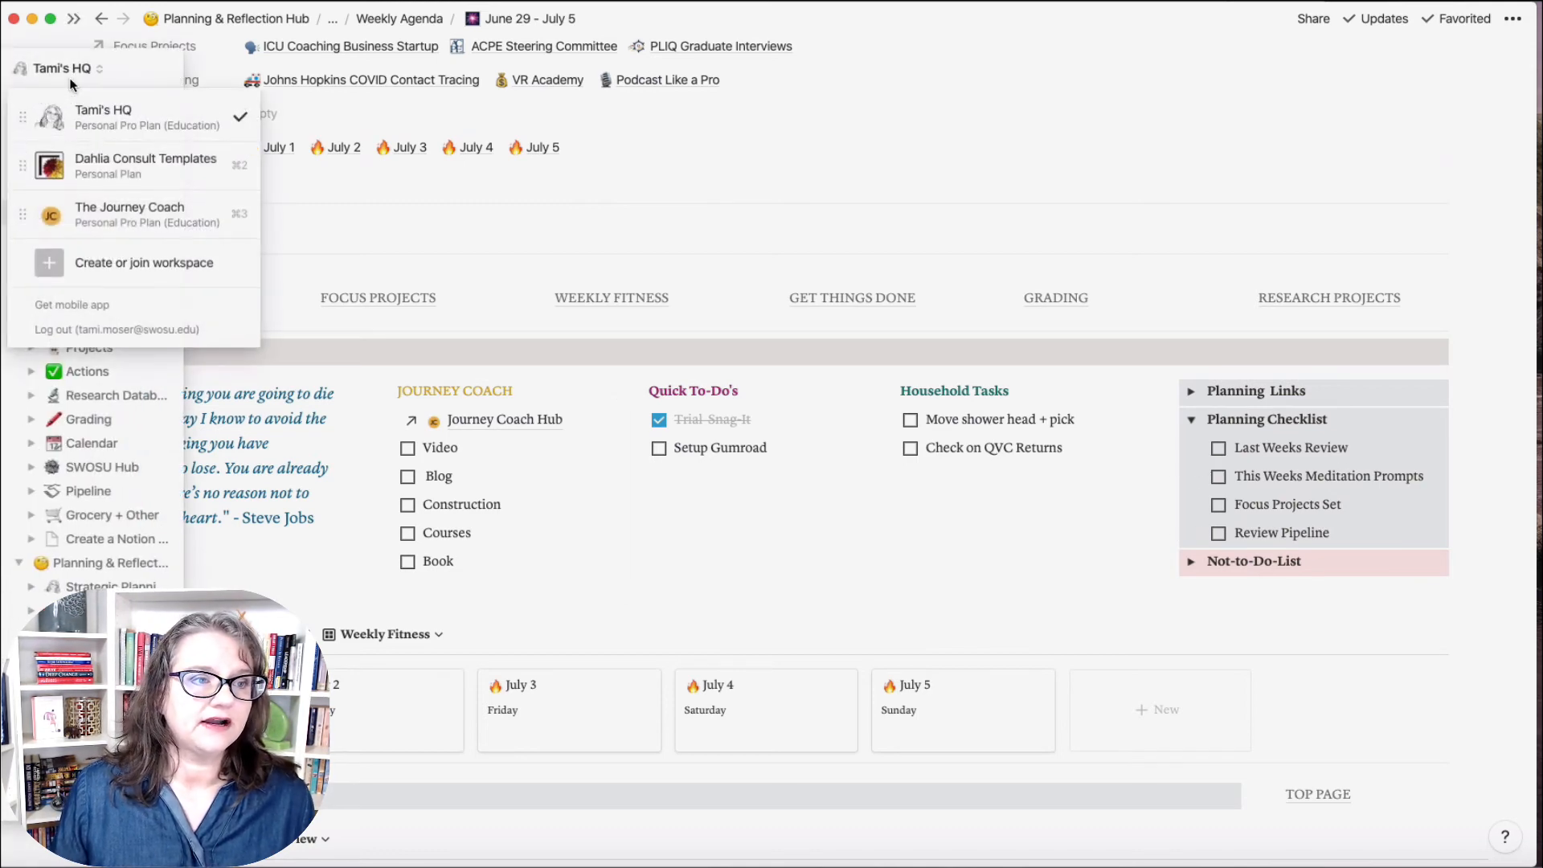
pyautogui.click(113, 206)
pyautogui.click(101, 275)
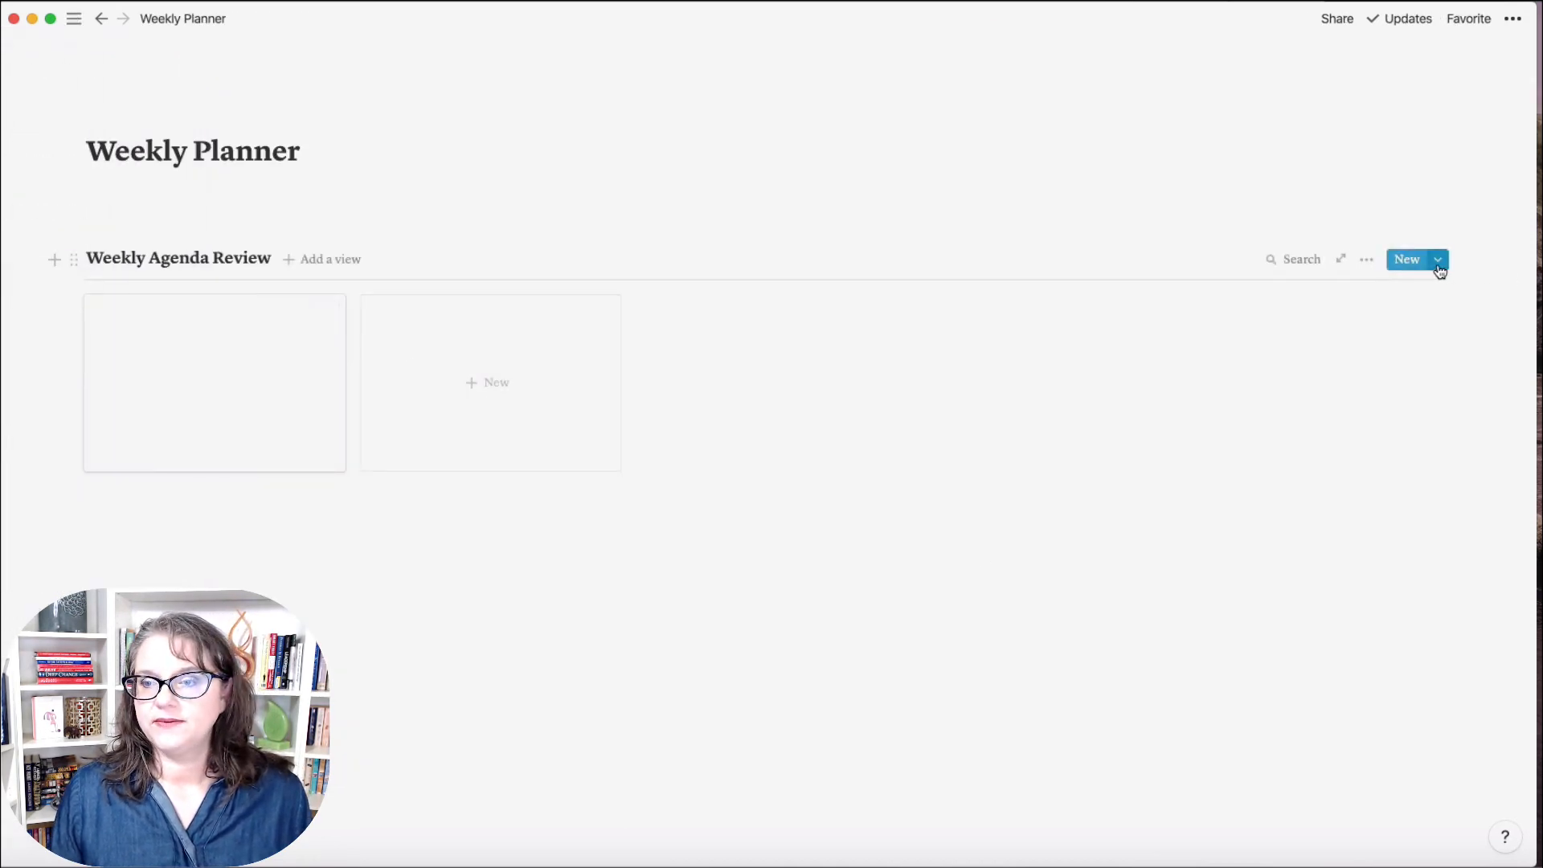
pyautogui.click(1439, 270)
pyautogui.click(1506, 326)
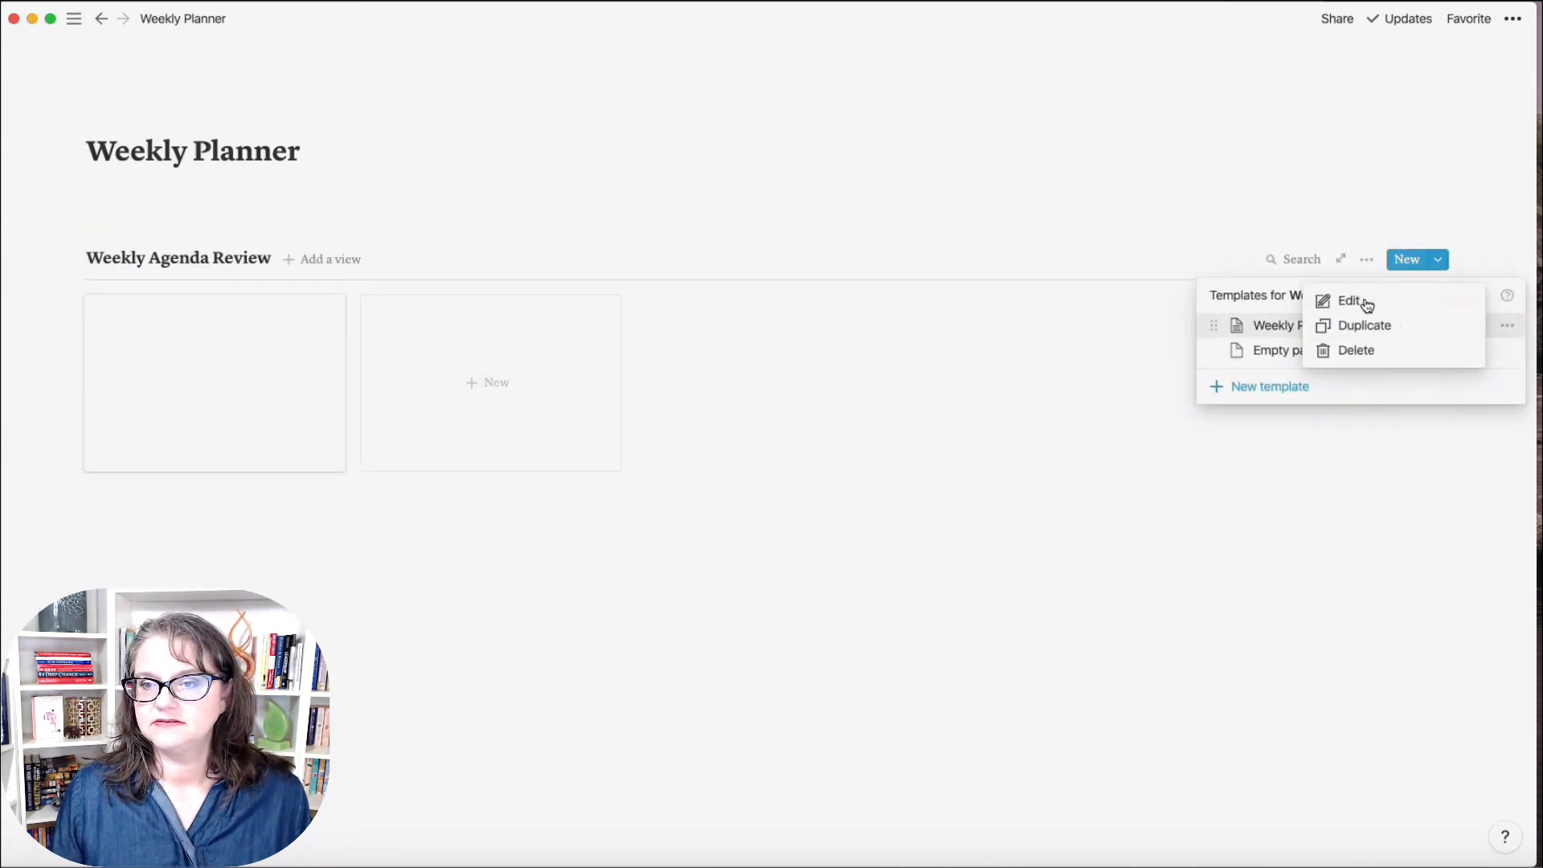
pyautogui.click(1366, 302)
pyautogui.click(427, 94)
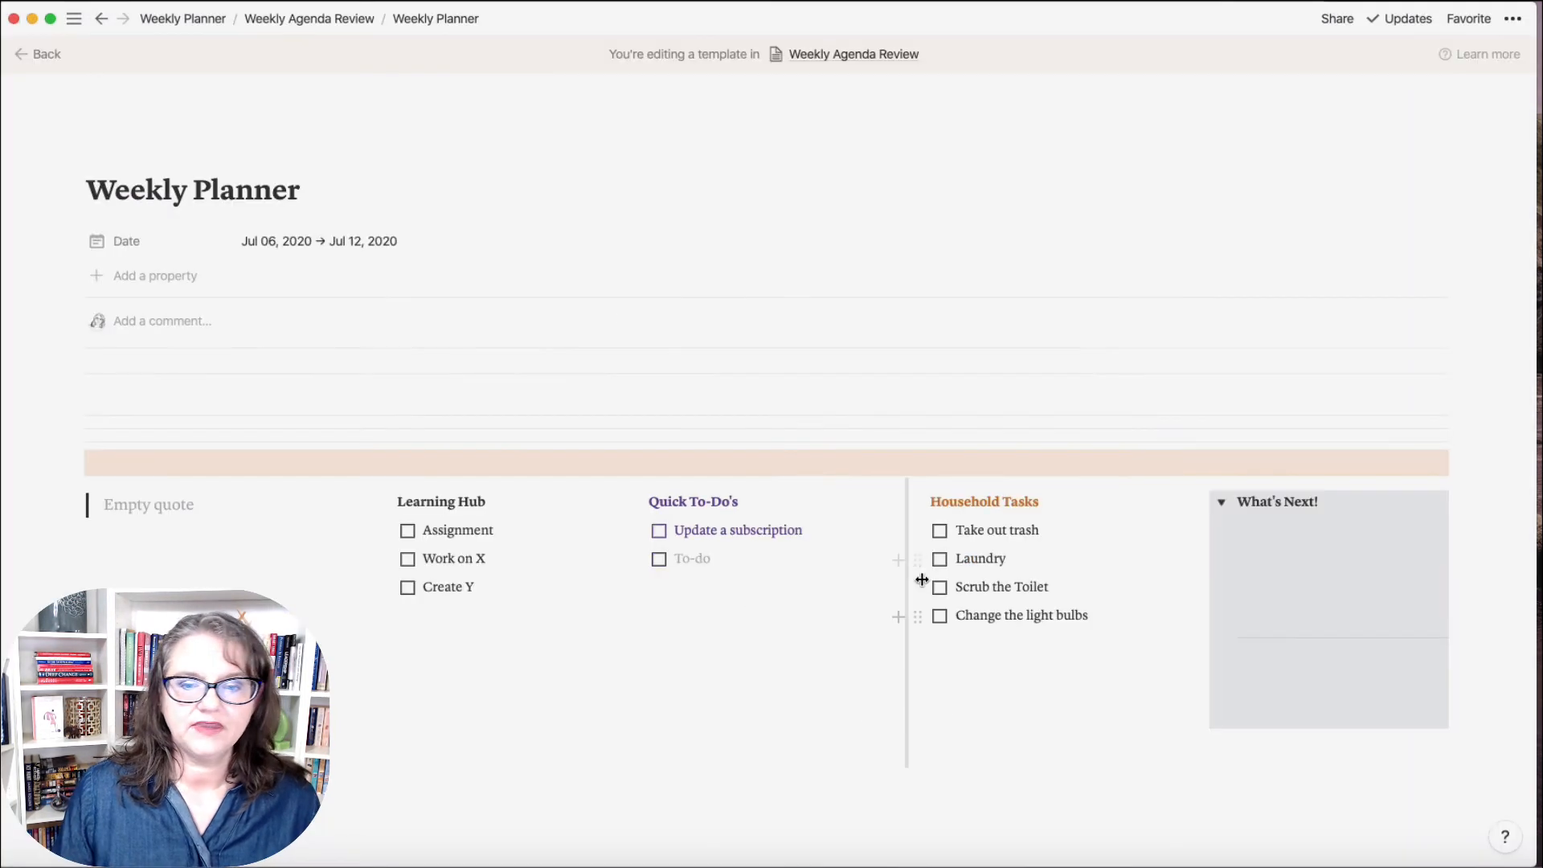
# Step: Collapse What's Next! and add a toggle titled 'Planning Checklist' below it
pyautogui.click(1221, 502)
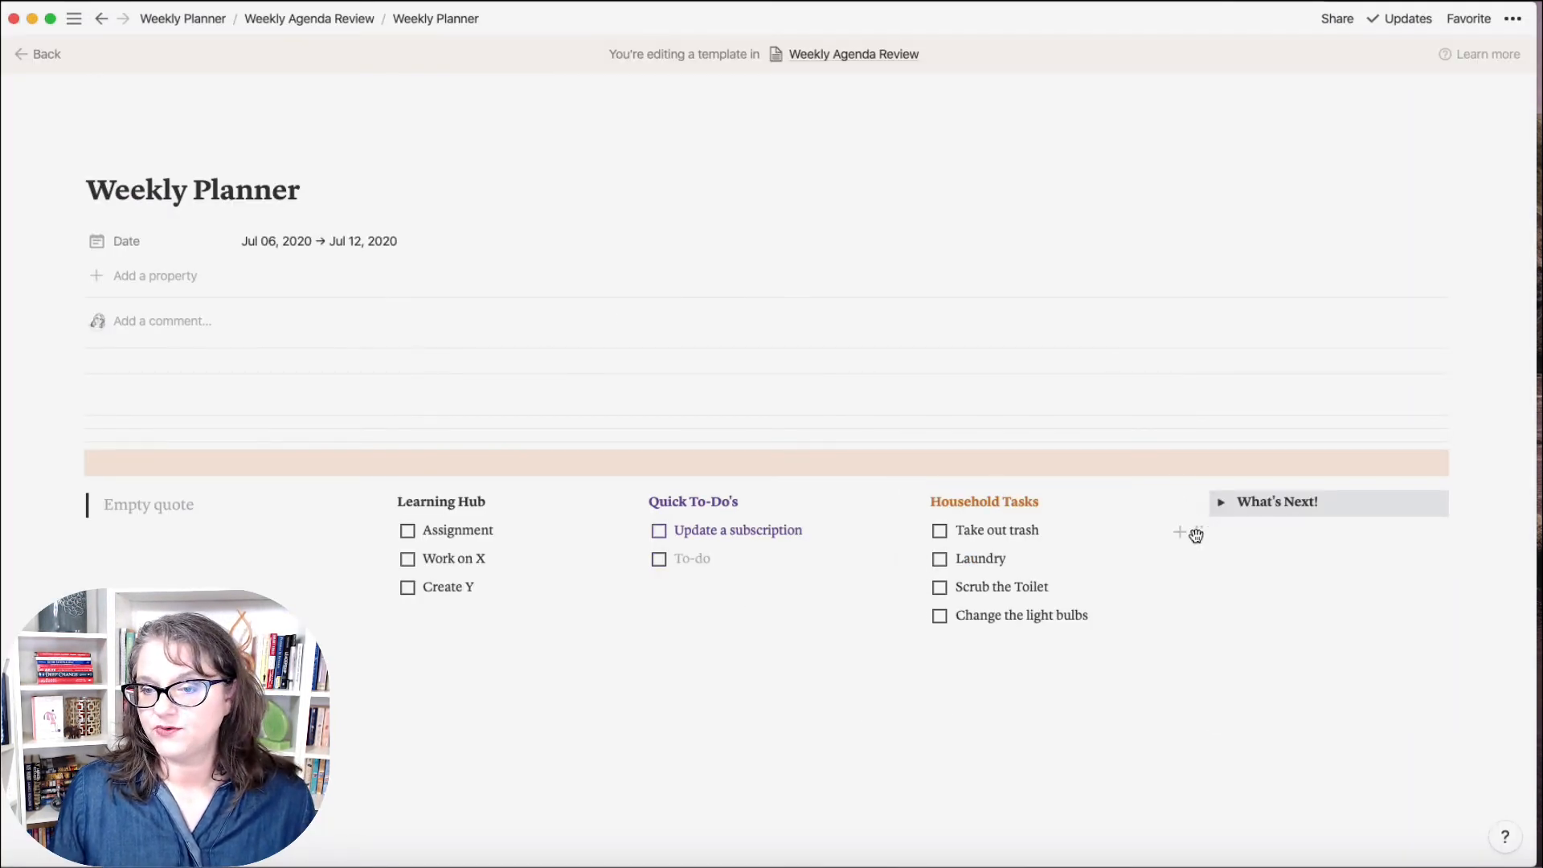
pyautogui.click(1199, 533)
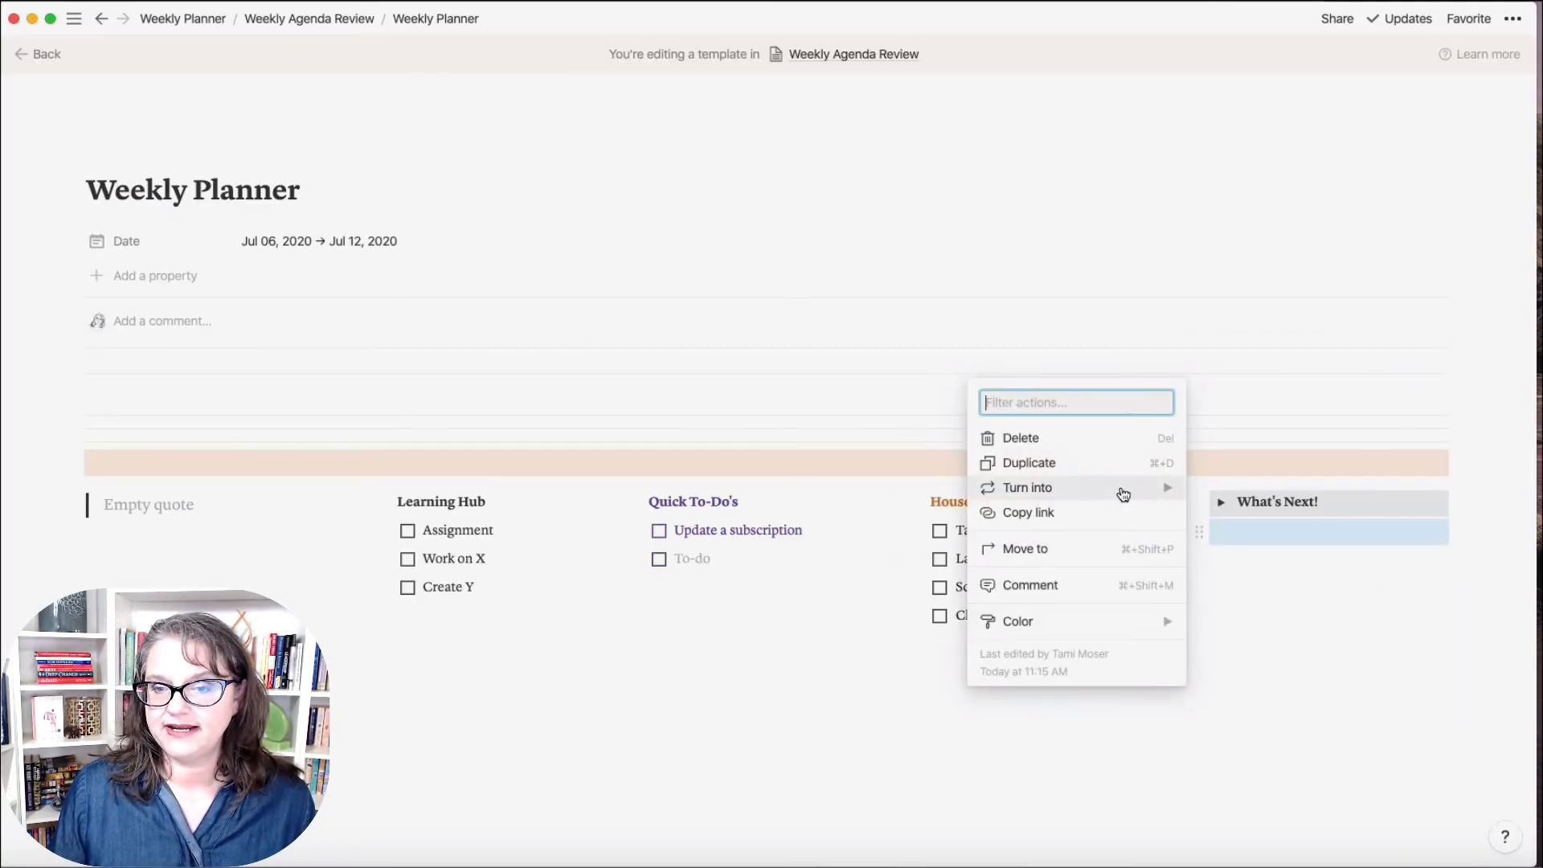
pyautogui.moveTo(1120, 492)
pyautogui.click(1251, 537)
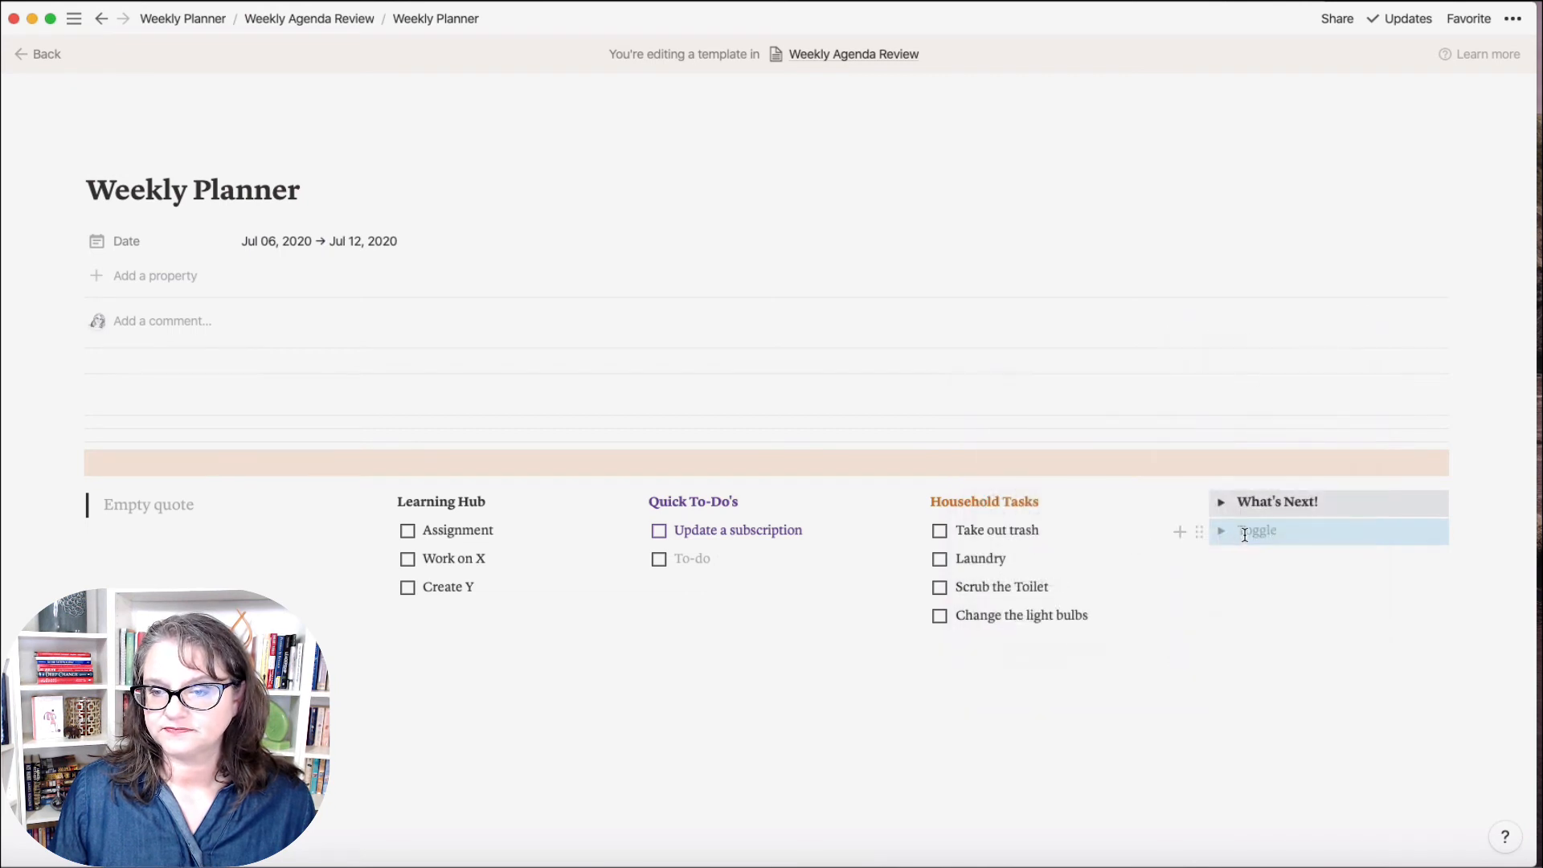
pyautogui.click(1245, 535)
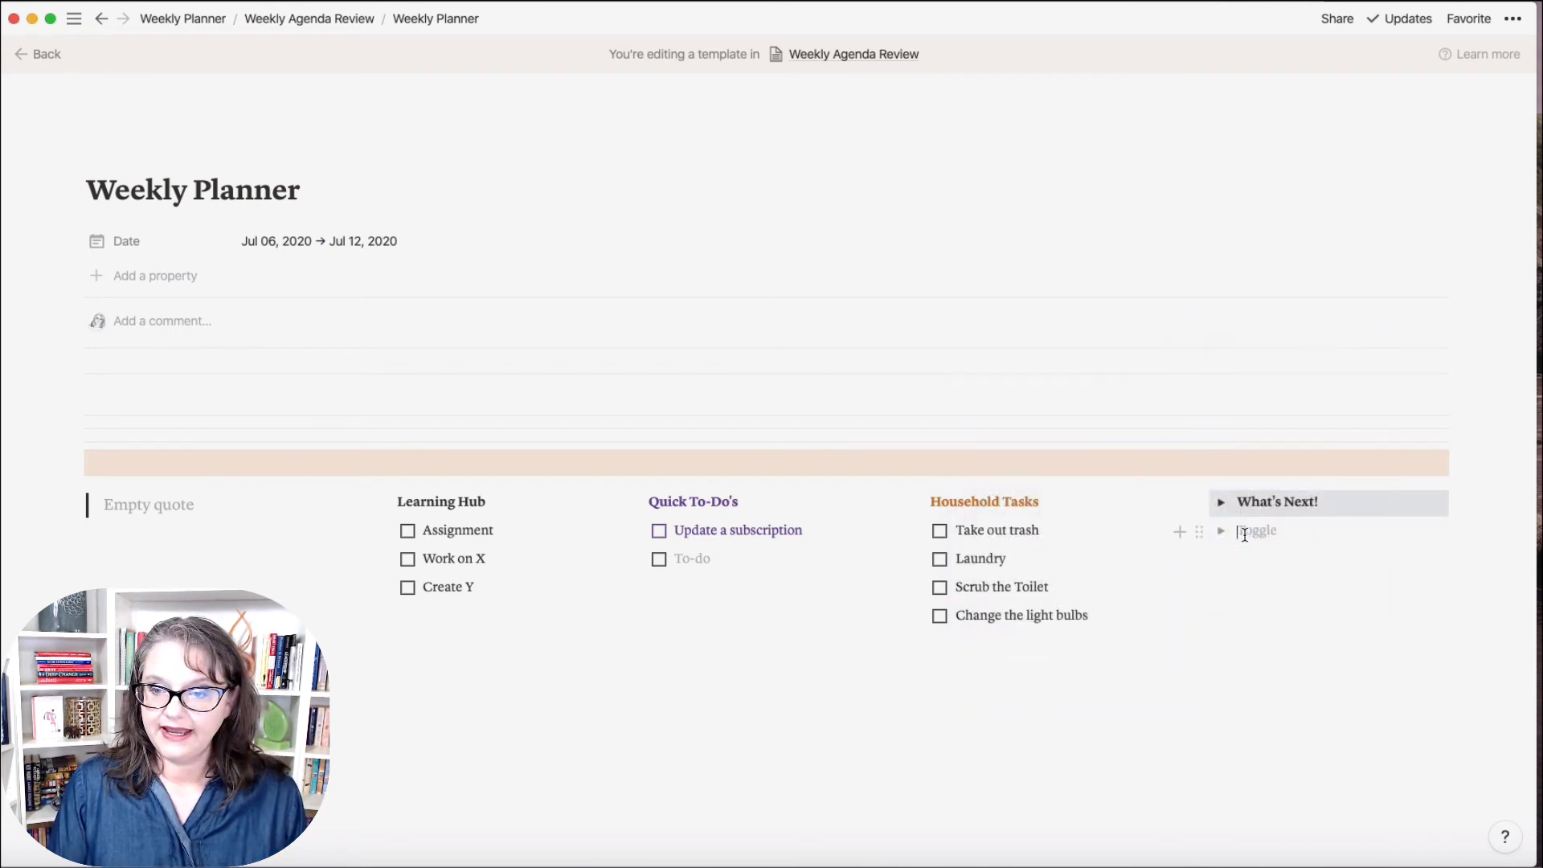
pyautogui.write('Plann')
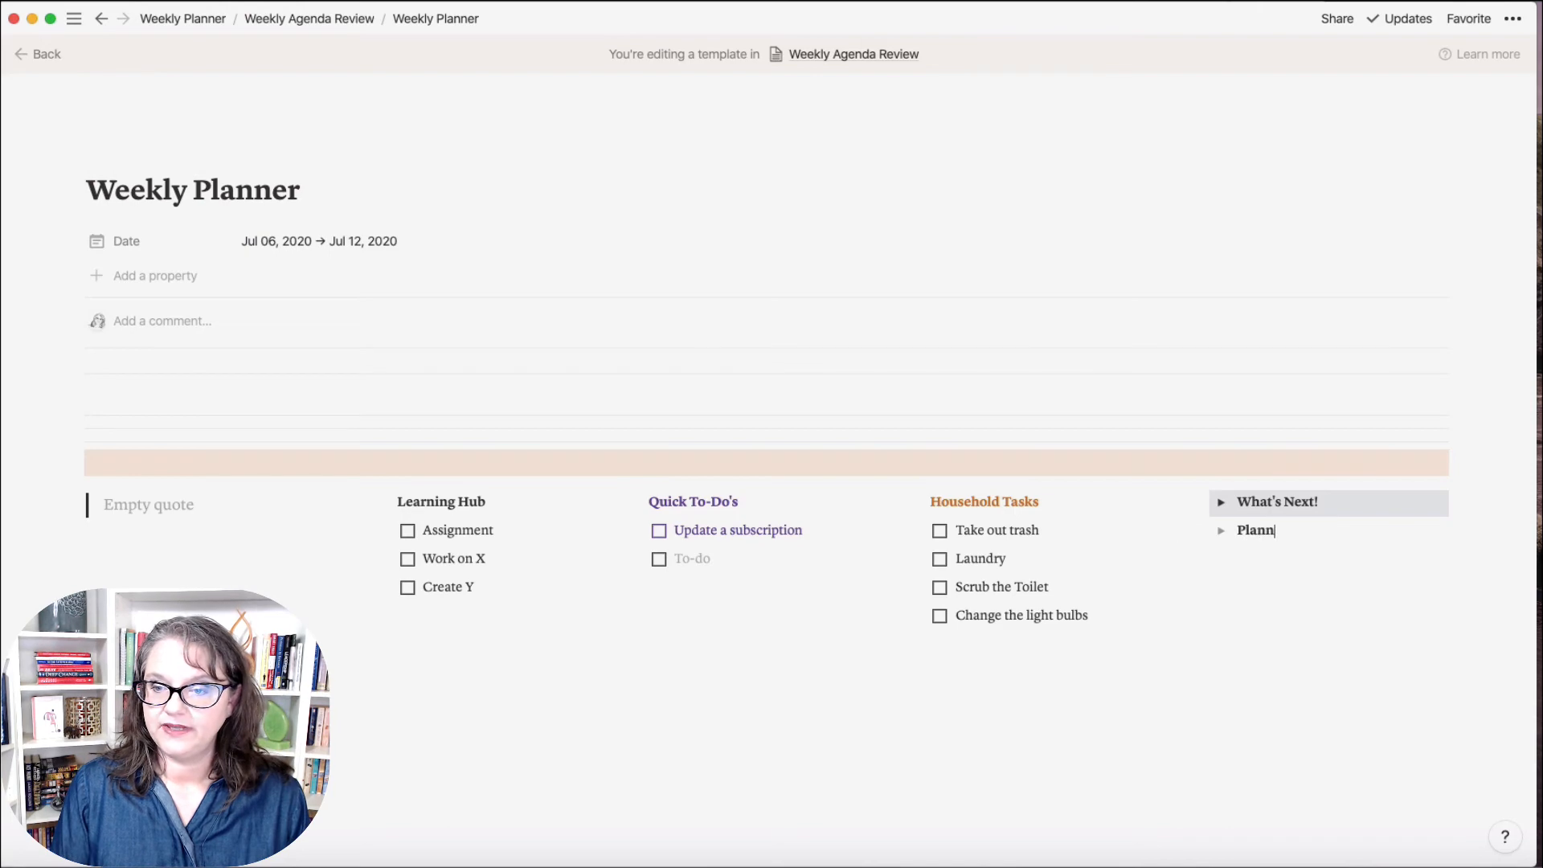
pyautogui.write('ing Checklist')
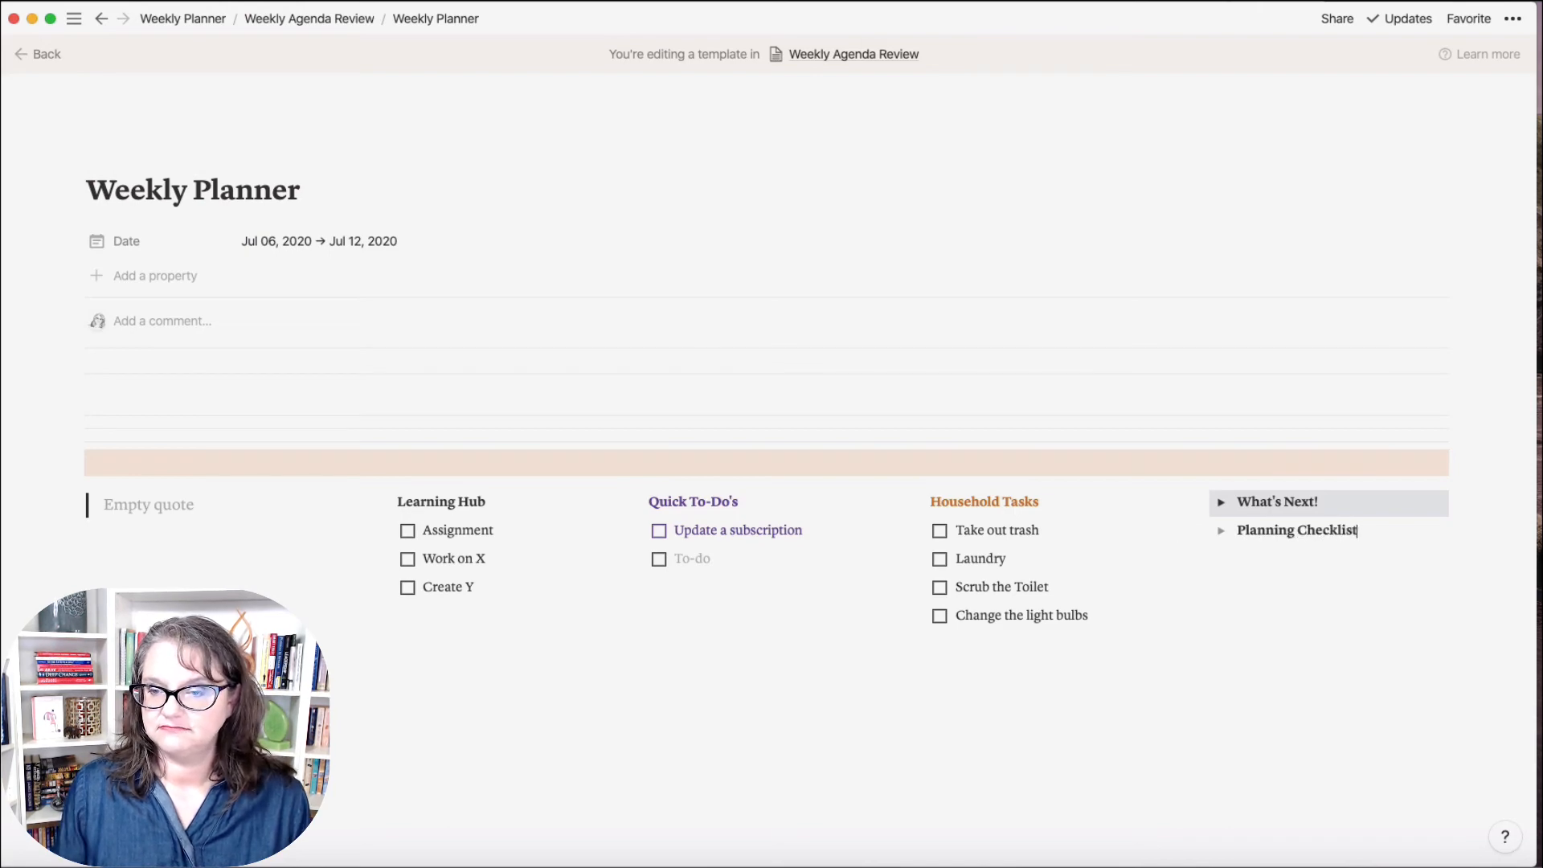
# Step: Give the Planning Checklist toggle a shaded background and expand it
pyautogui.click(1196, 534)
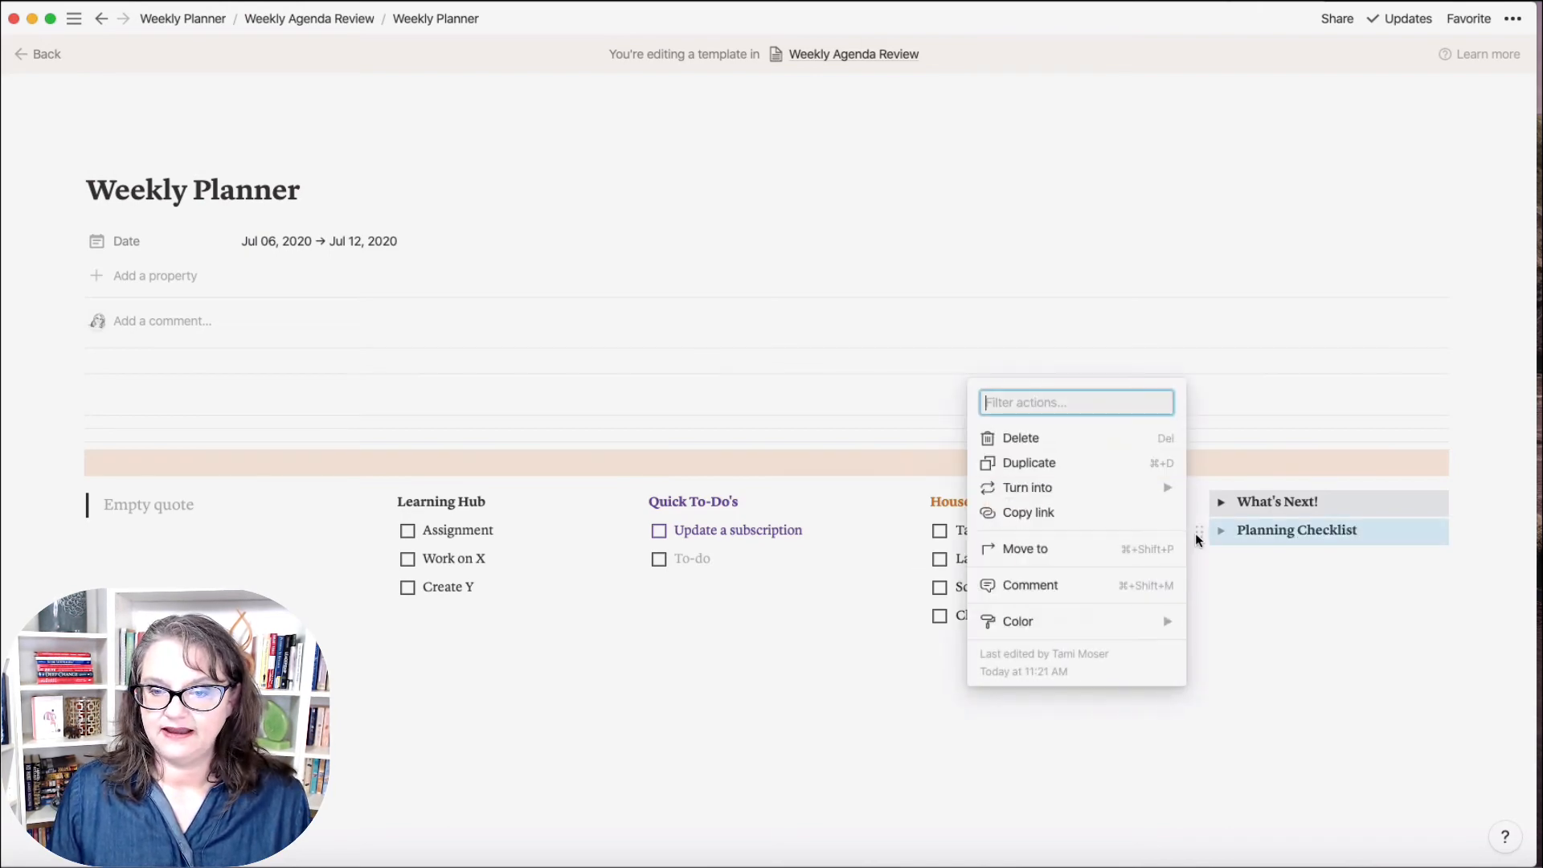
pyautogui.moveTo(1156, 623)
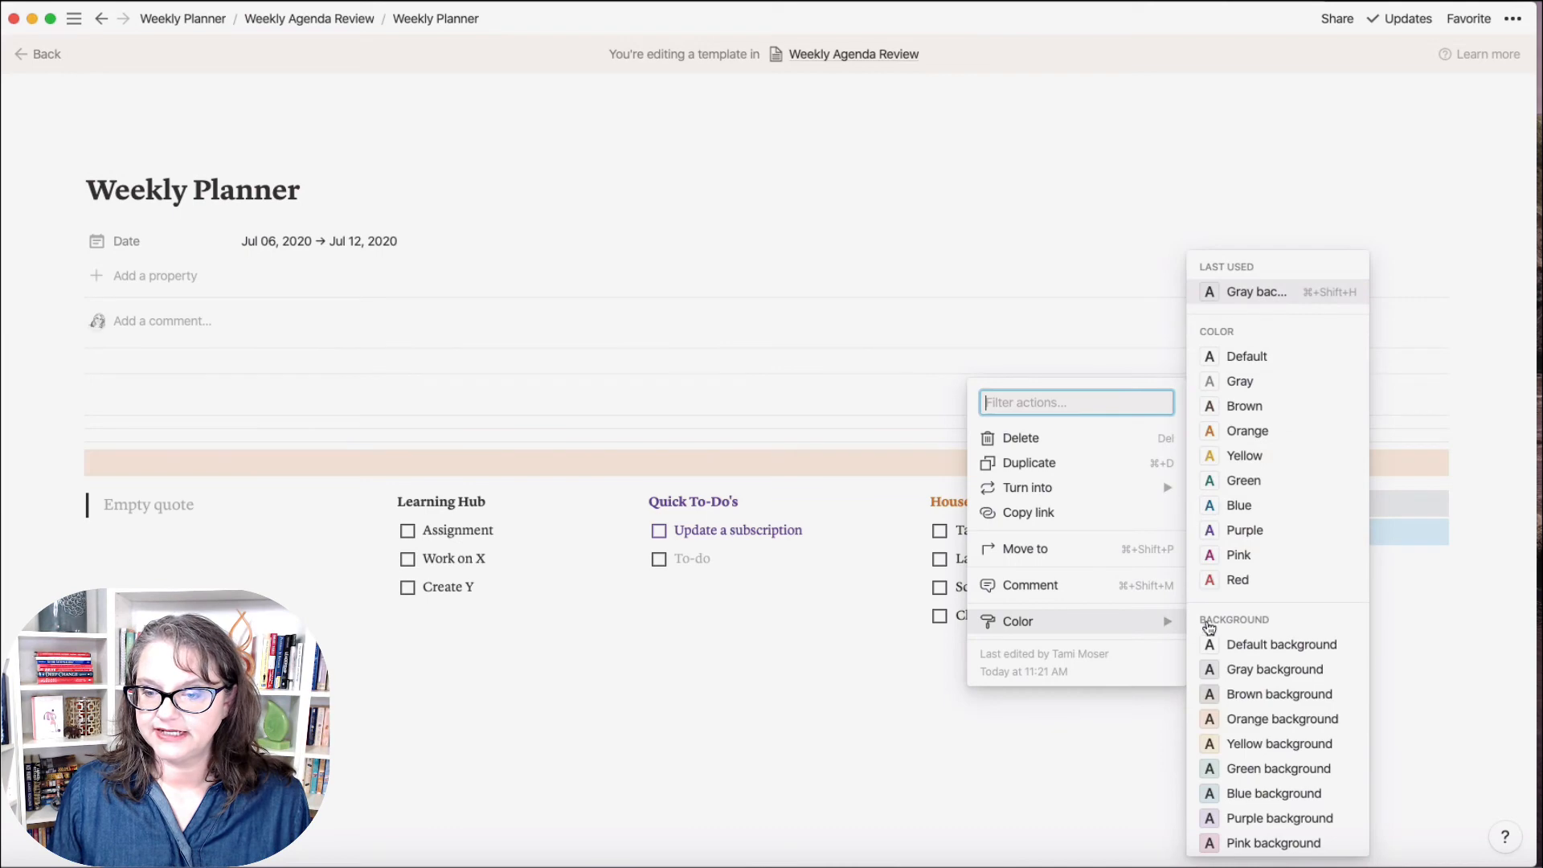
pyautogui.click(1230, 691)
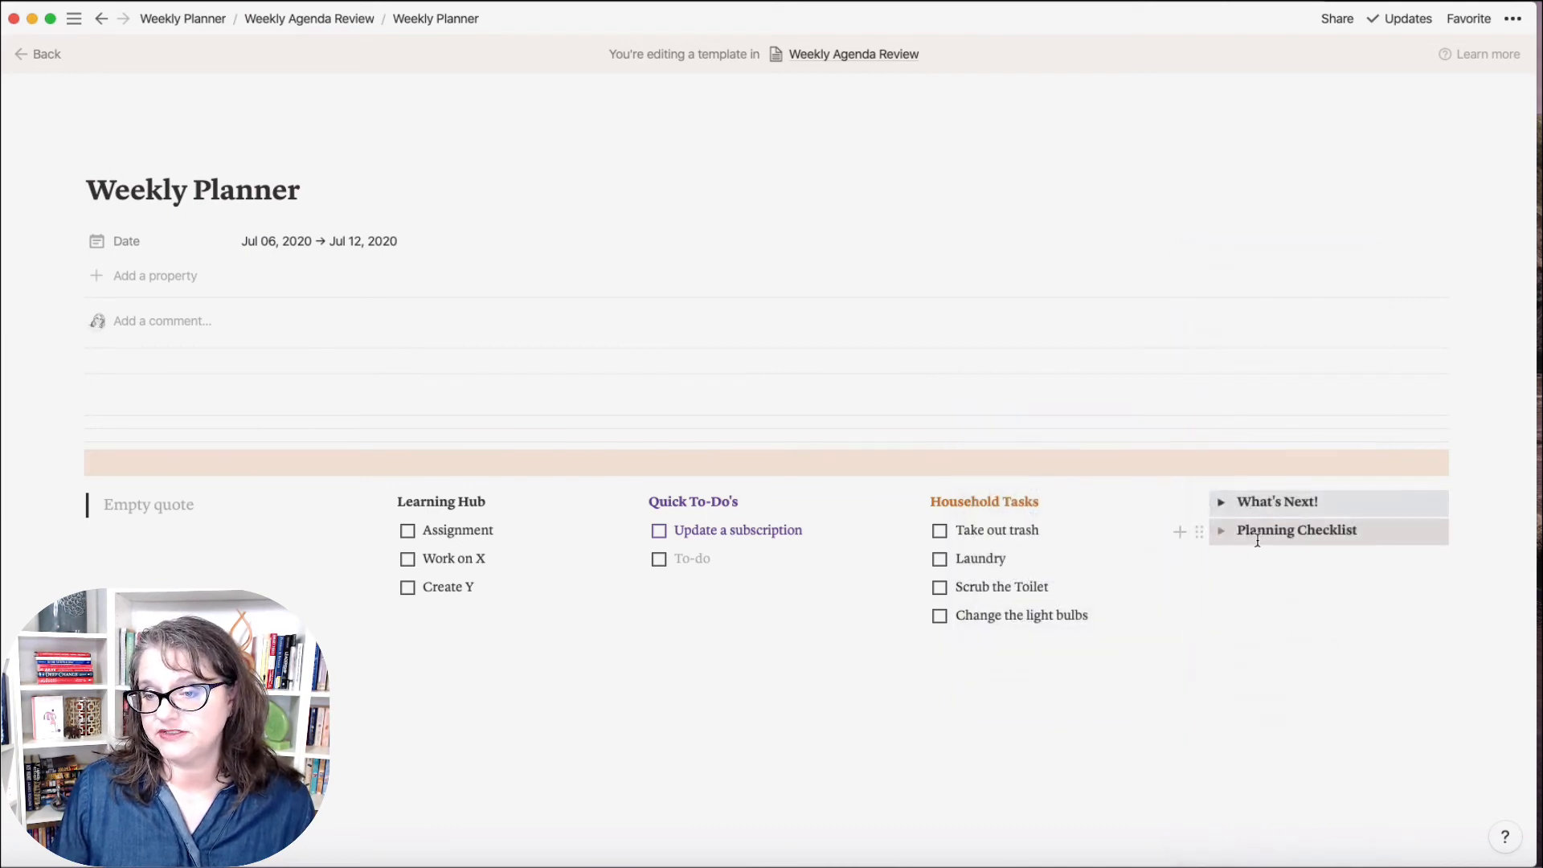
pyautogui.click(1222, 533)
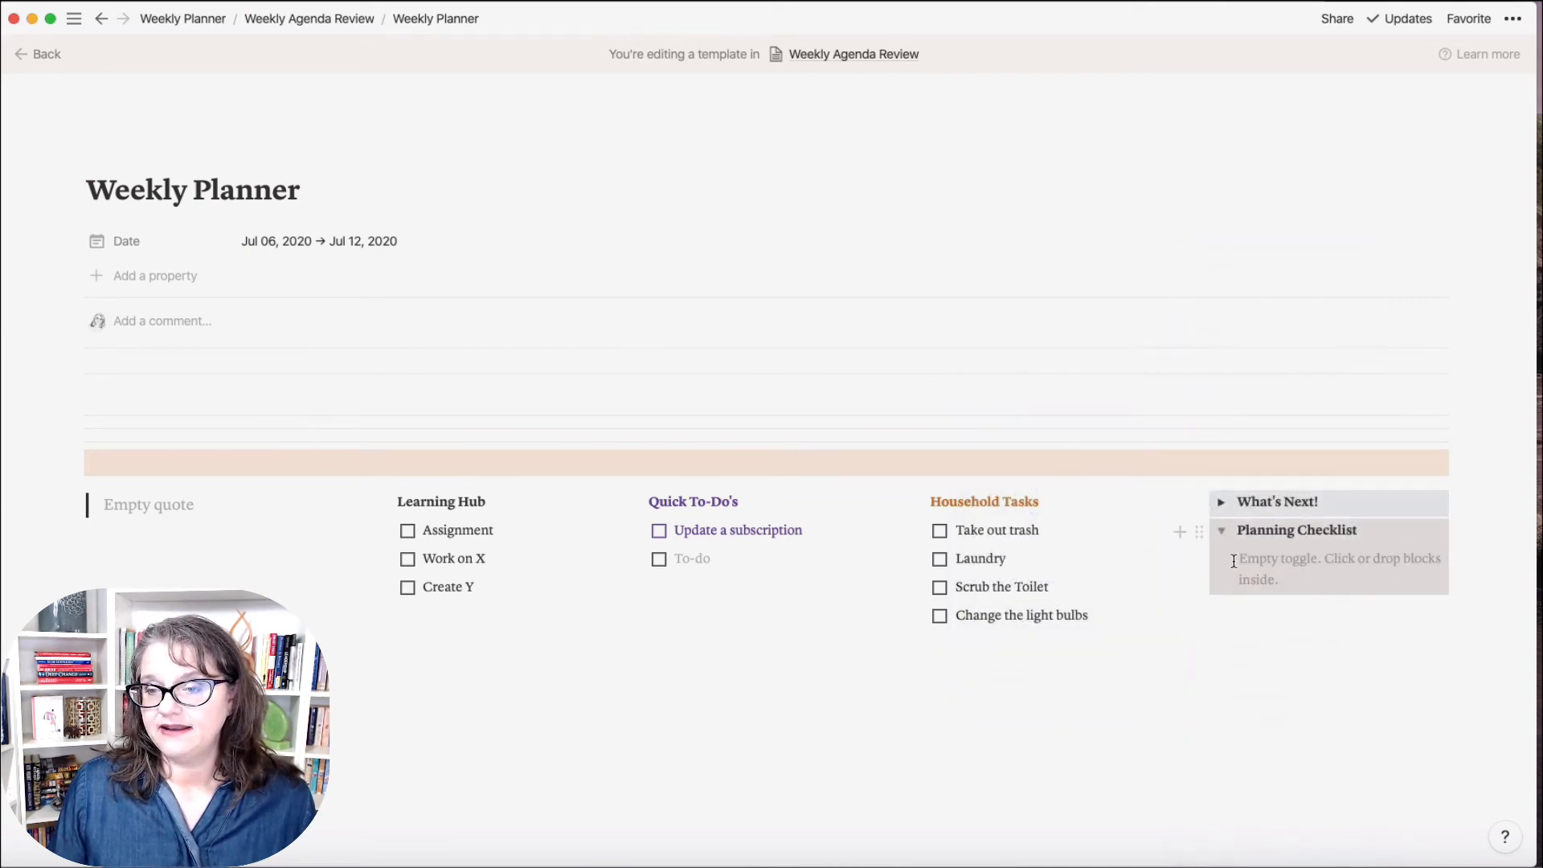
# Step: Add a to-do item inside the Planning Checklist toggle
pyautogui.click(1242, 558)
pyautogui.click(1209, 560)
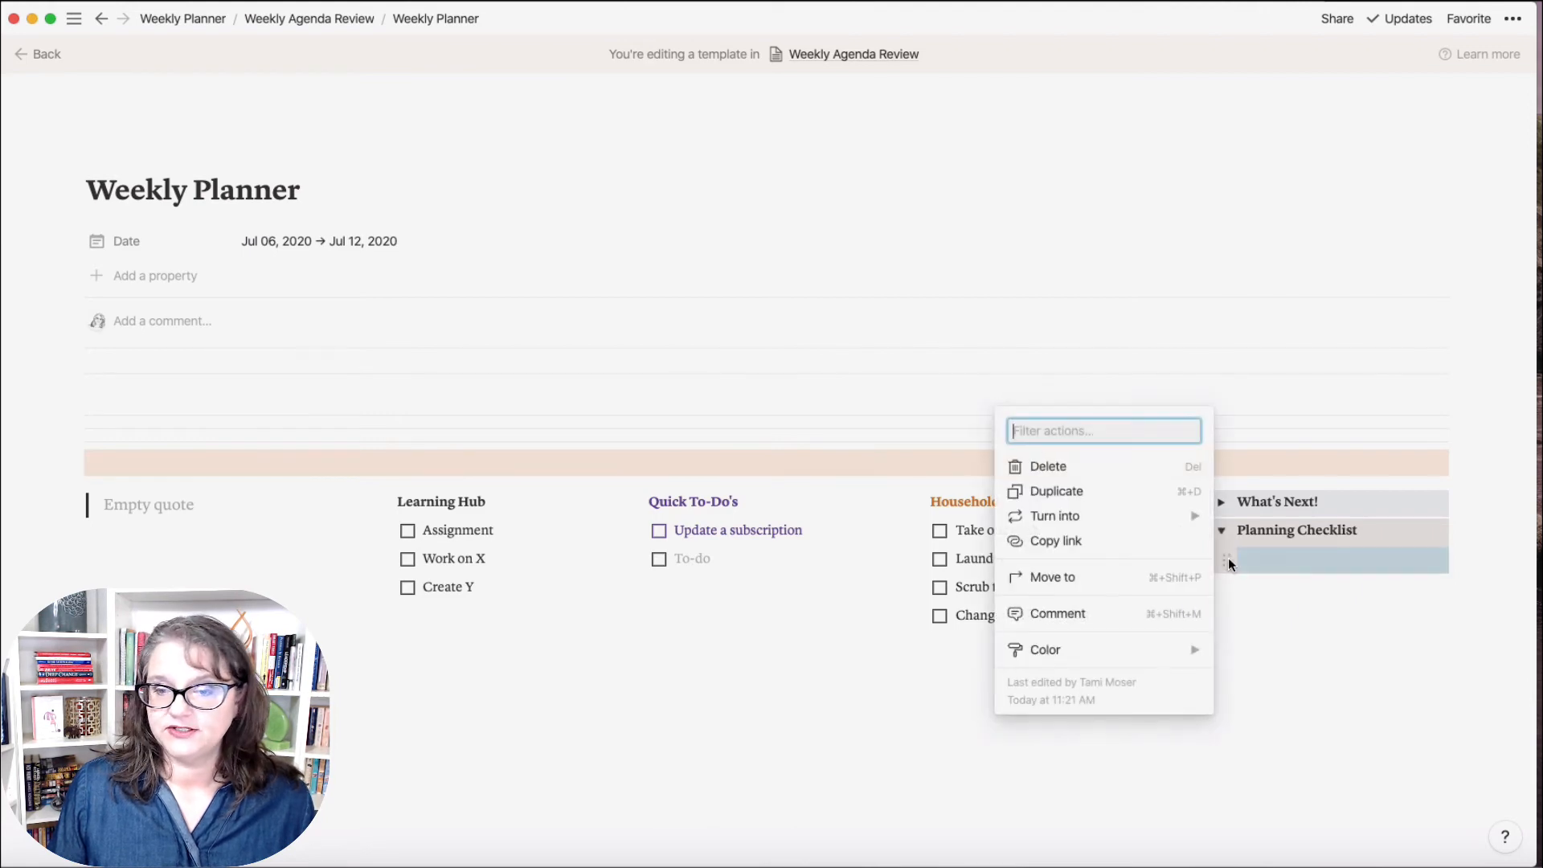
pyautogui.moveTo(1161, 527)
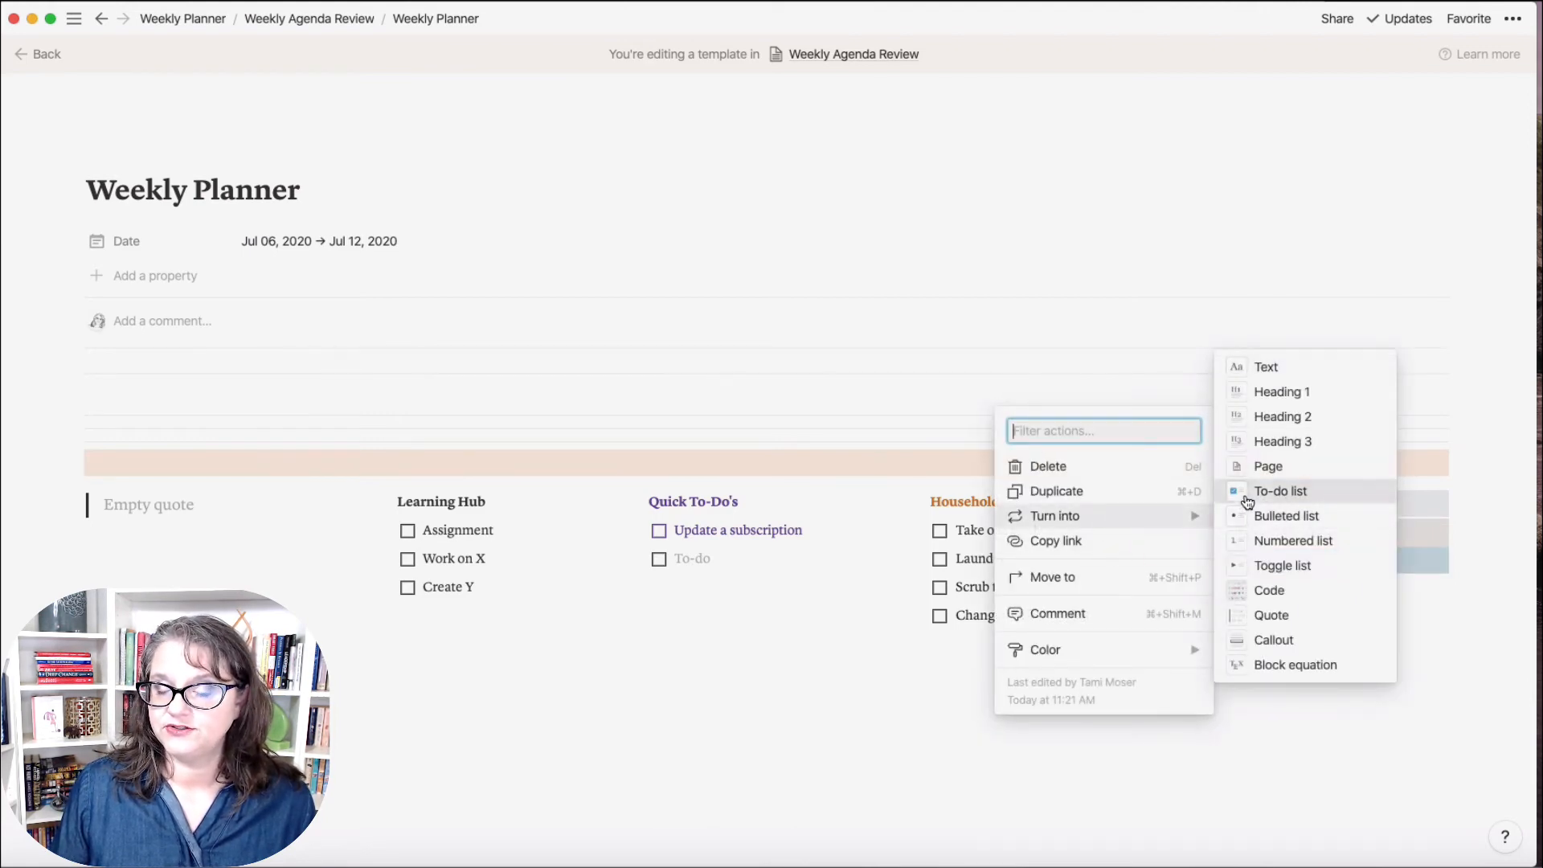
pyautogui.click(1280, 491)
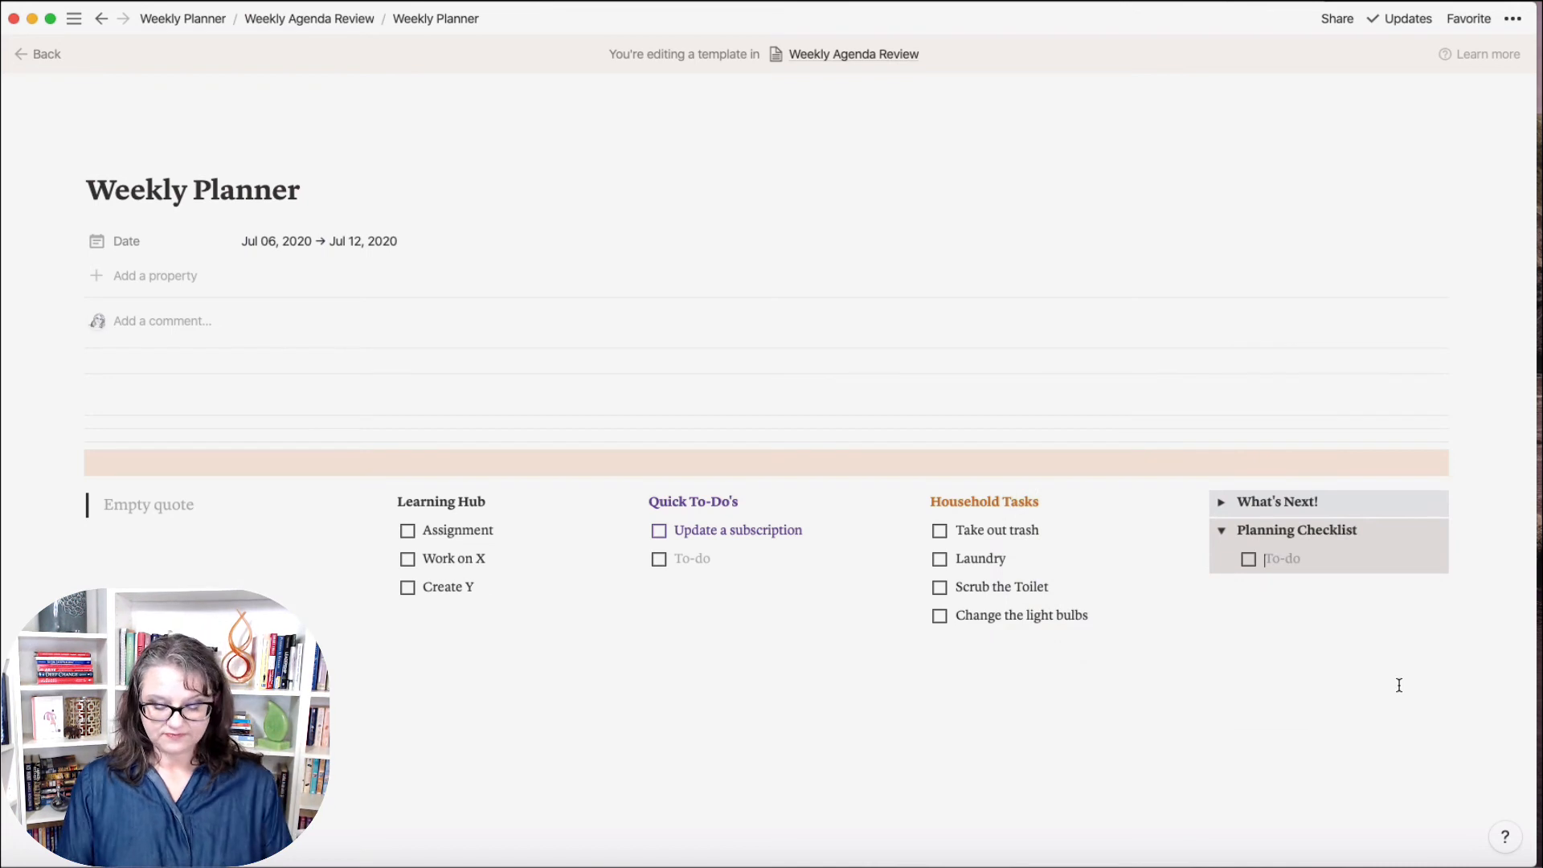
# Step: Enter to-dos 'Review Last Weeks Progress', 'Fill in Meditation', 'Check for outstanding x', and a family member's lunches check
pyautogui.write('Review')
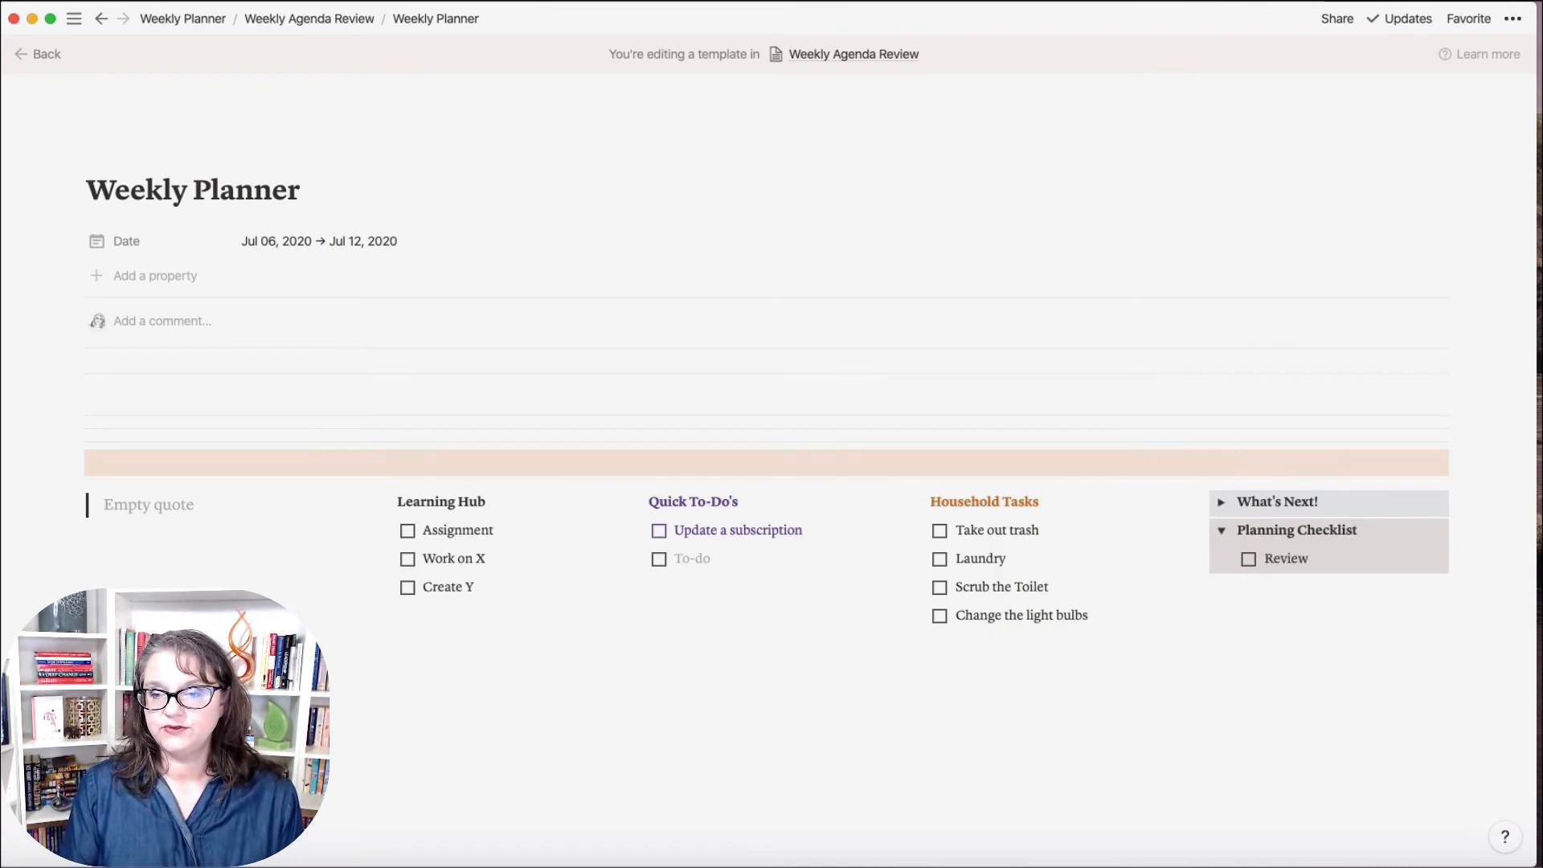
pyautogui.write(' Last Weeks Prog')
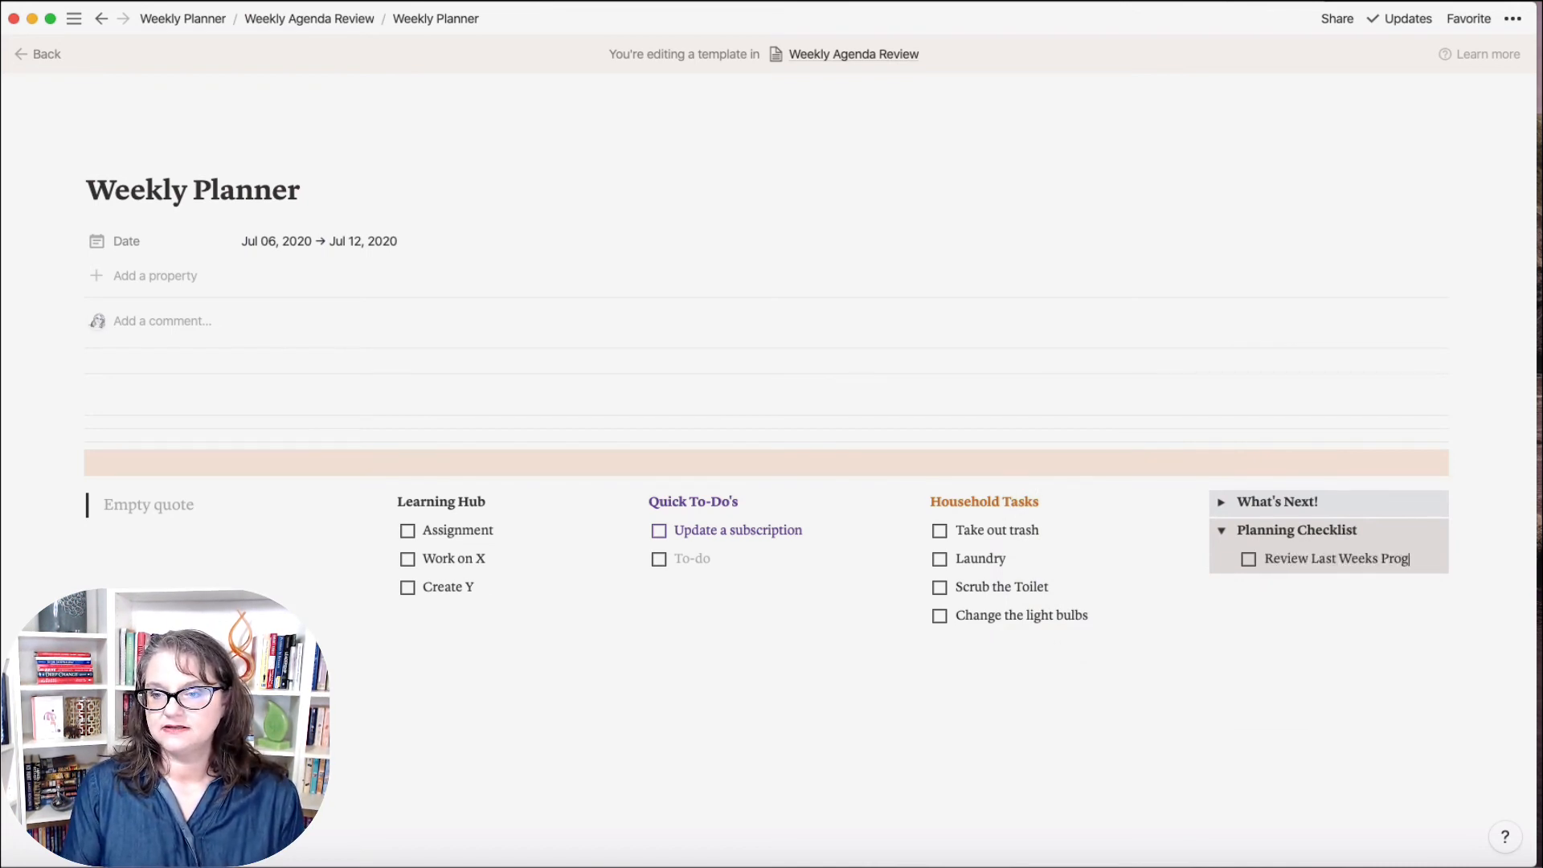
pyautogui.write('ress')
pyautogui.press('Return')
pyautogui.write('Fill in M')
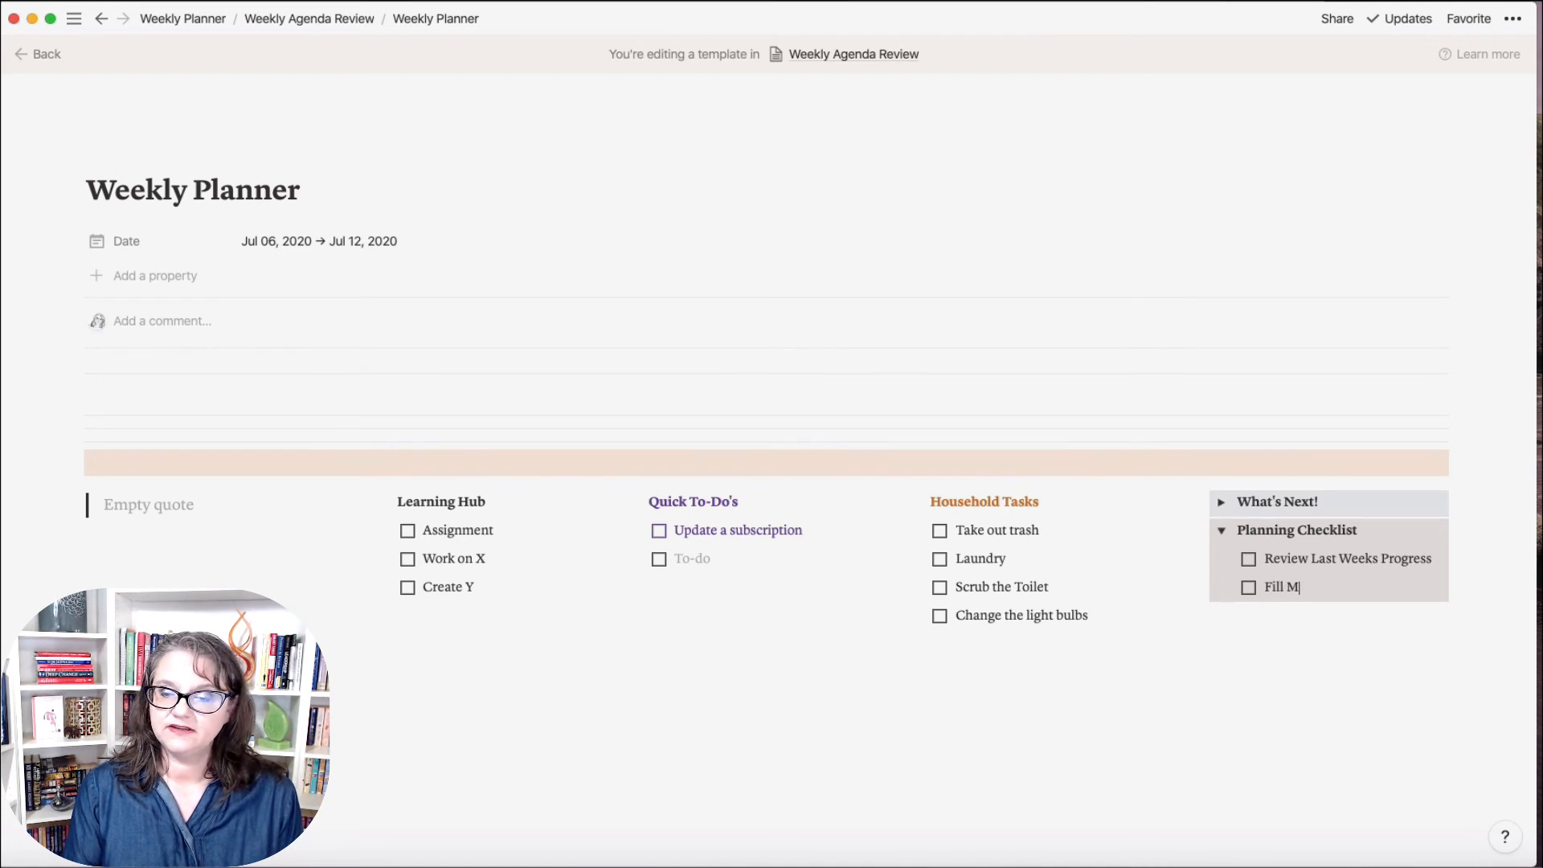
pyautogui.write('editation')
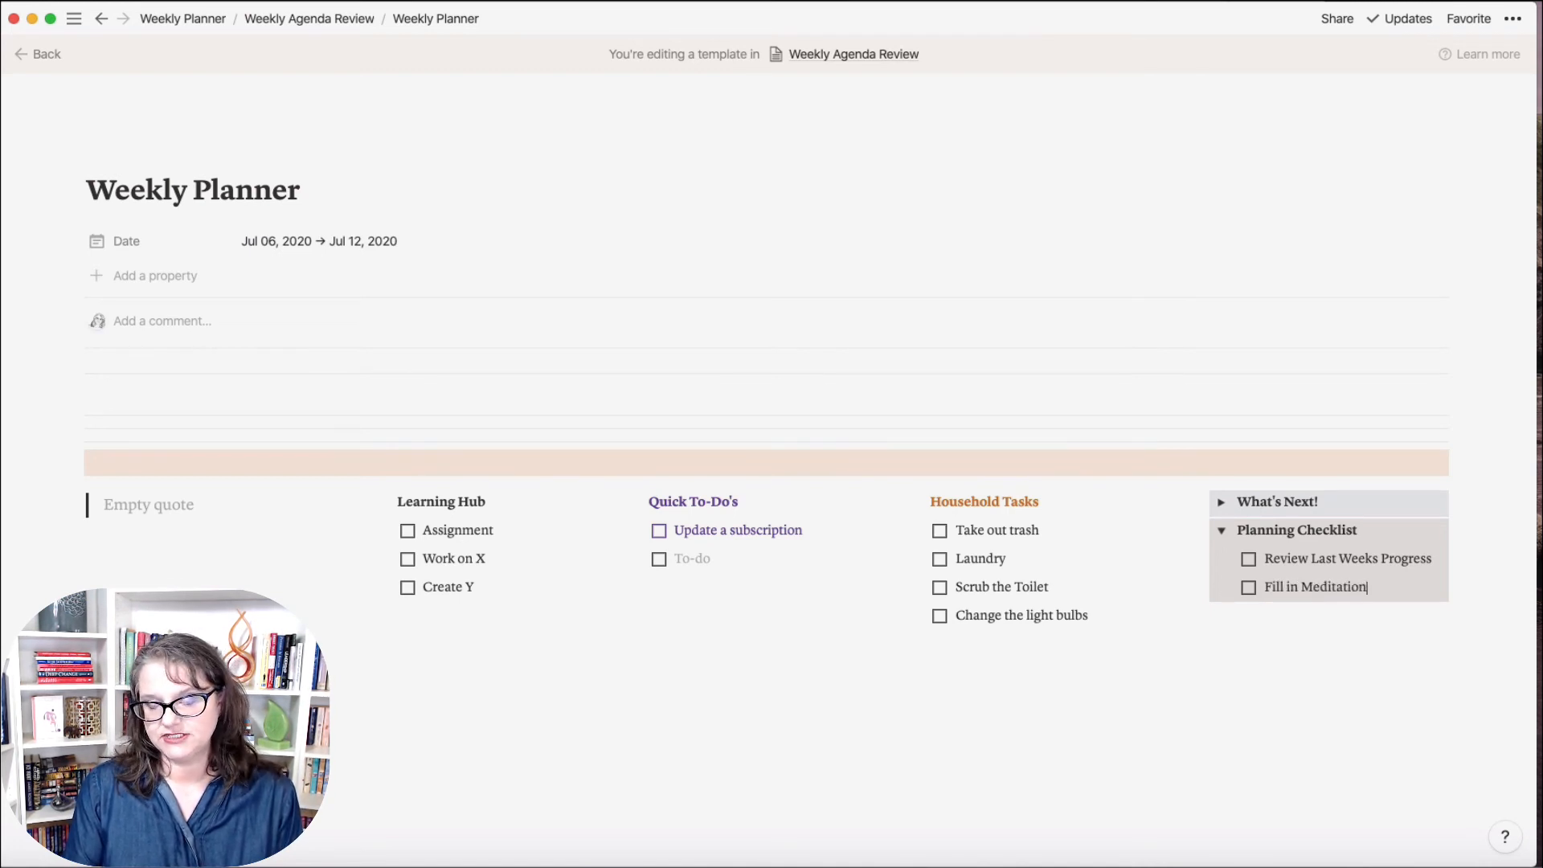
pyautogui.press('Return')
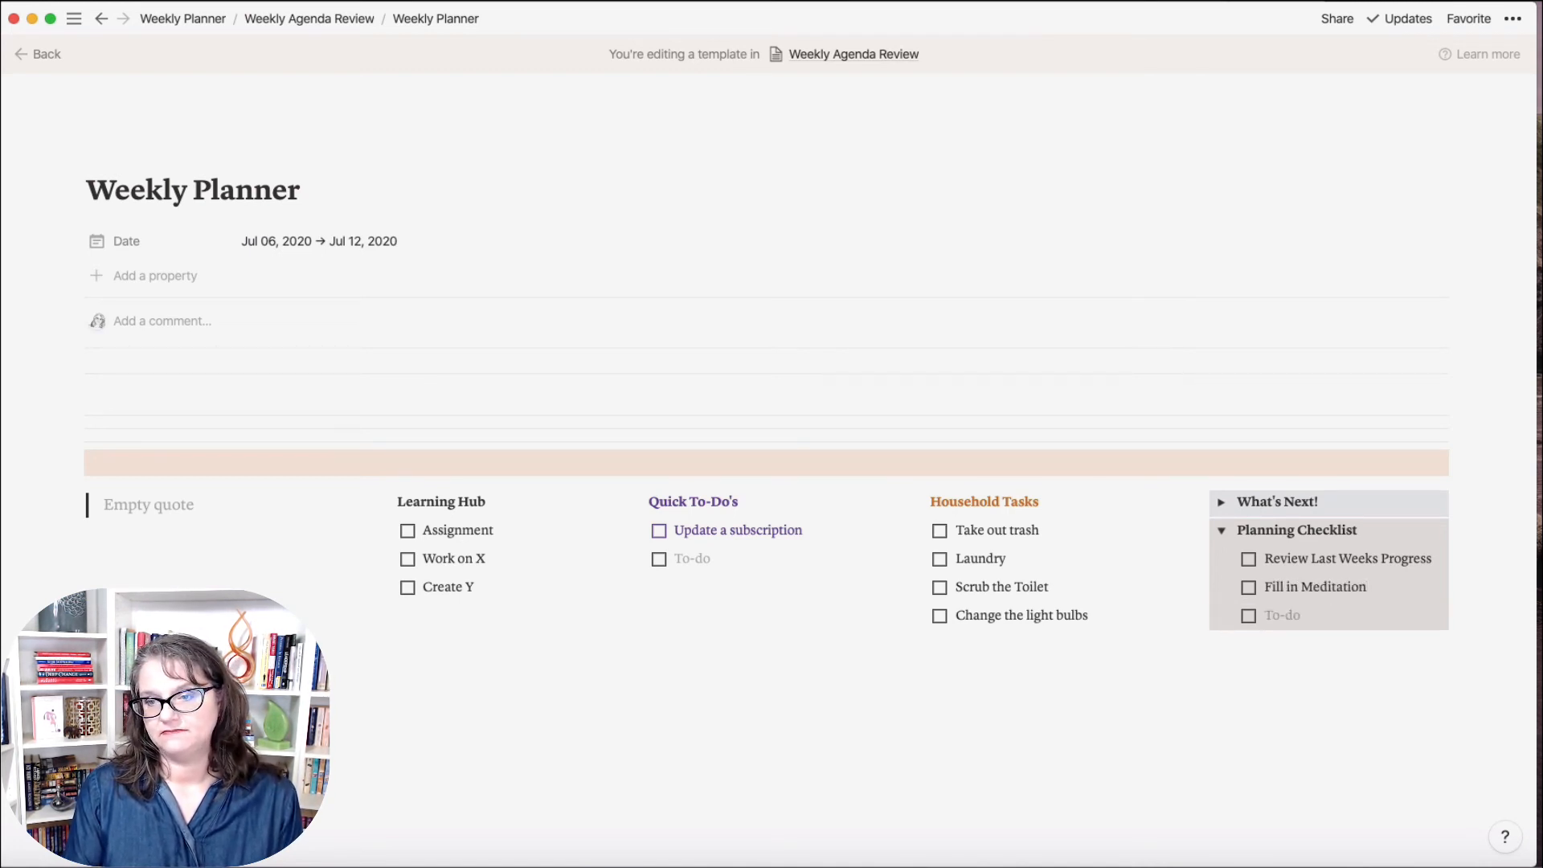
pyautogui.write('Ch')
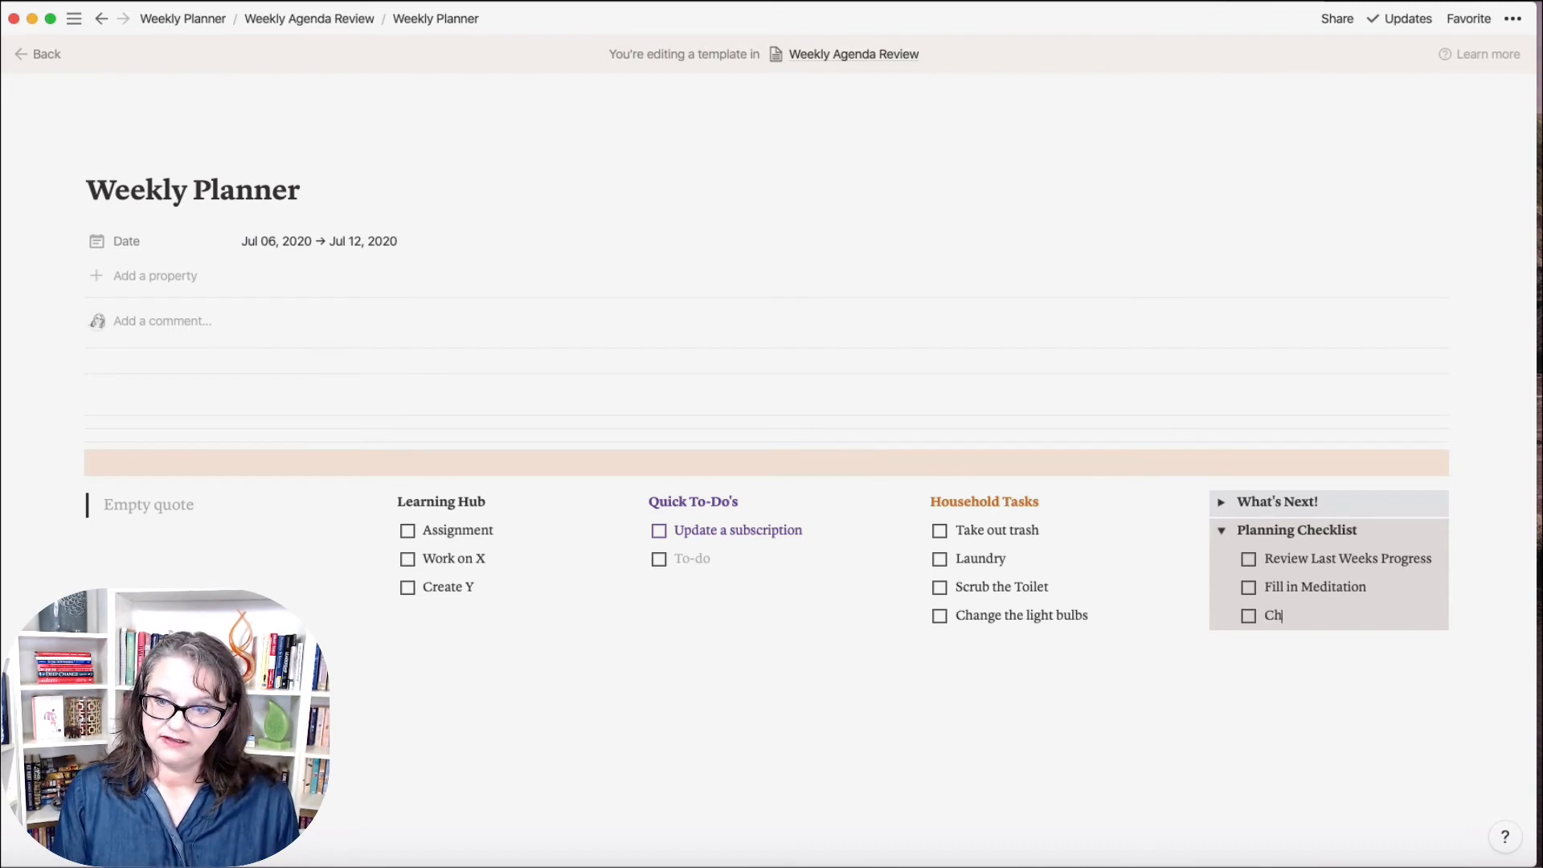
pyautogui.write('eck for outstanding')
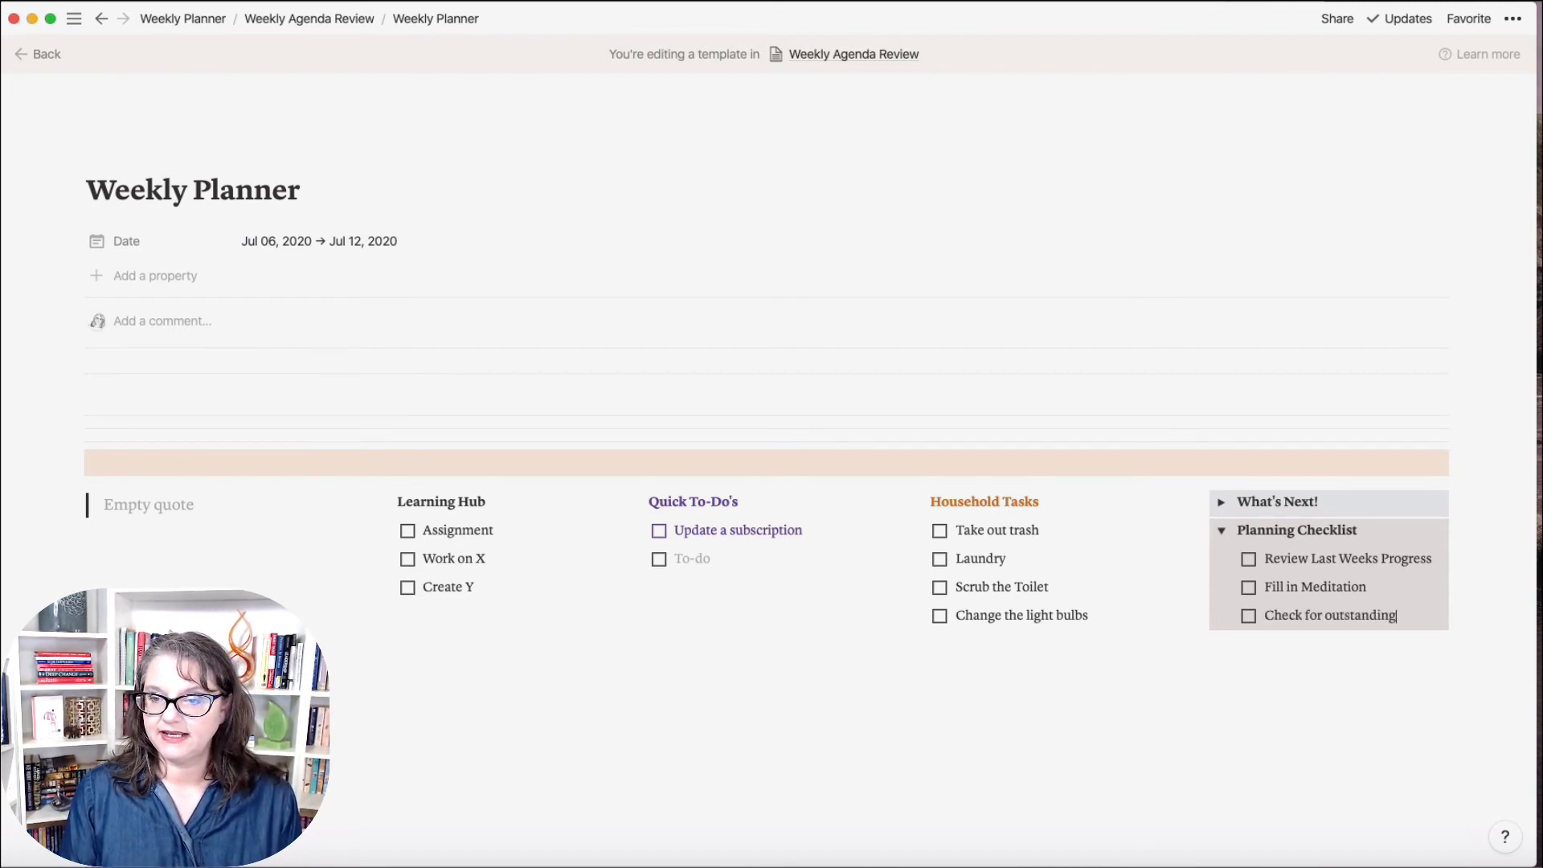
pyautogui.write(' x')
pyautogui.press('Return')
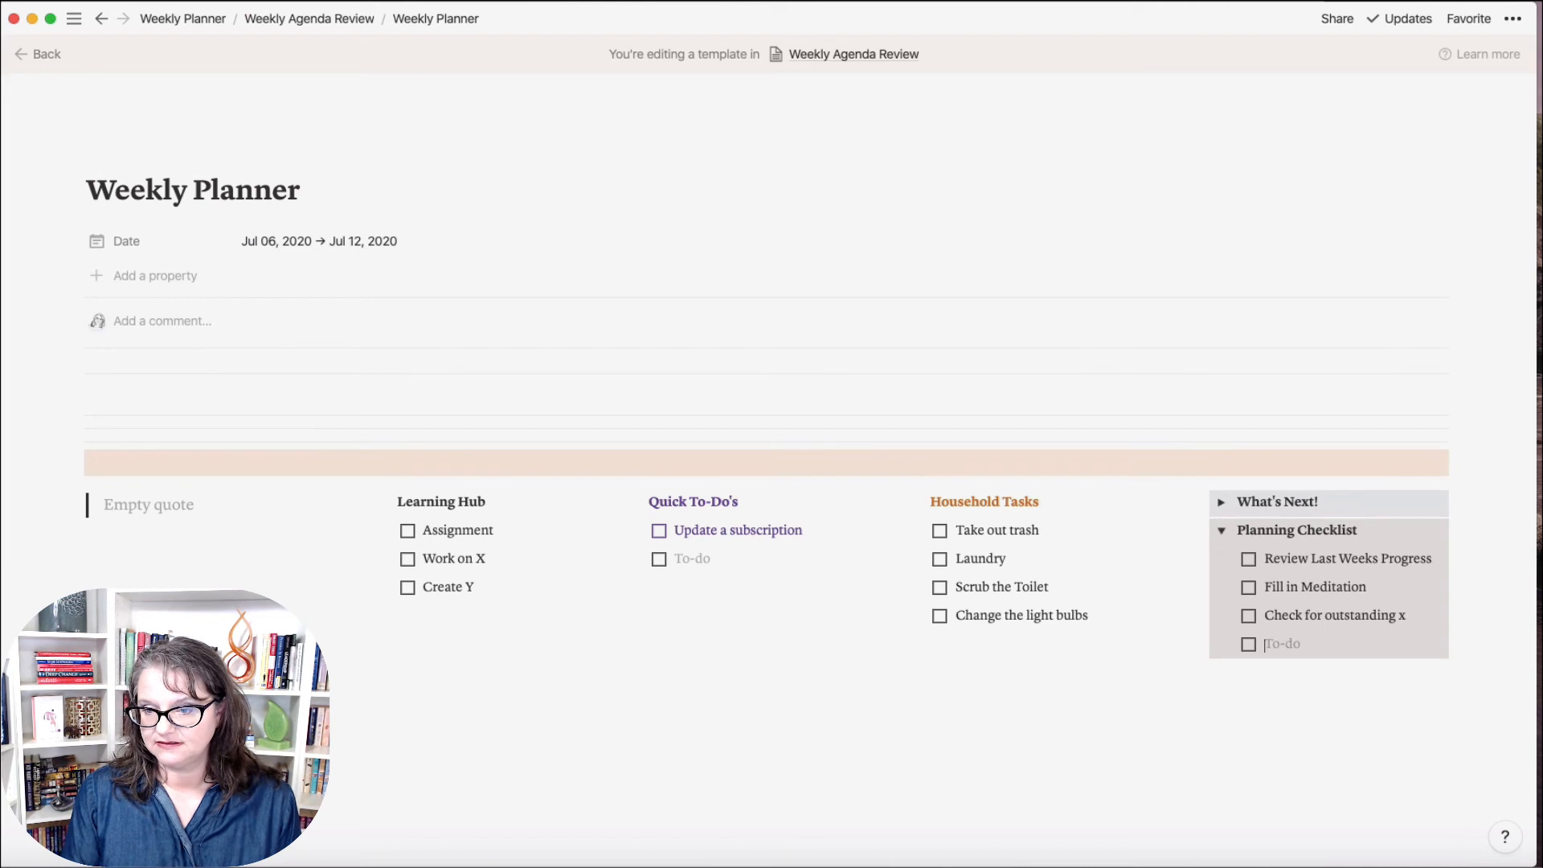
pyautogui.write('Check on S')
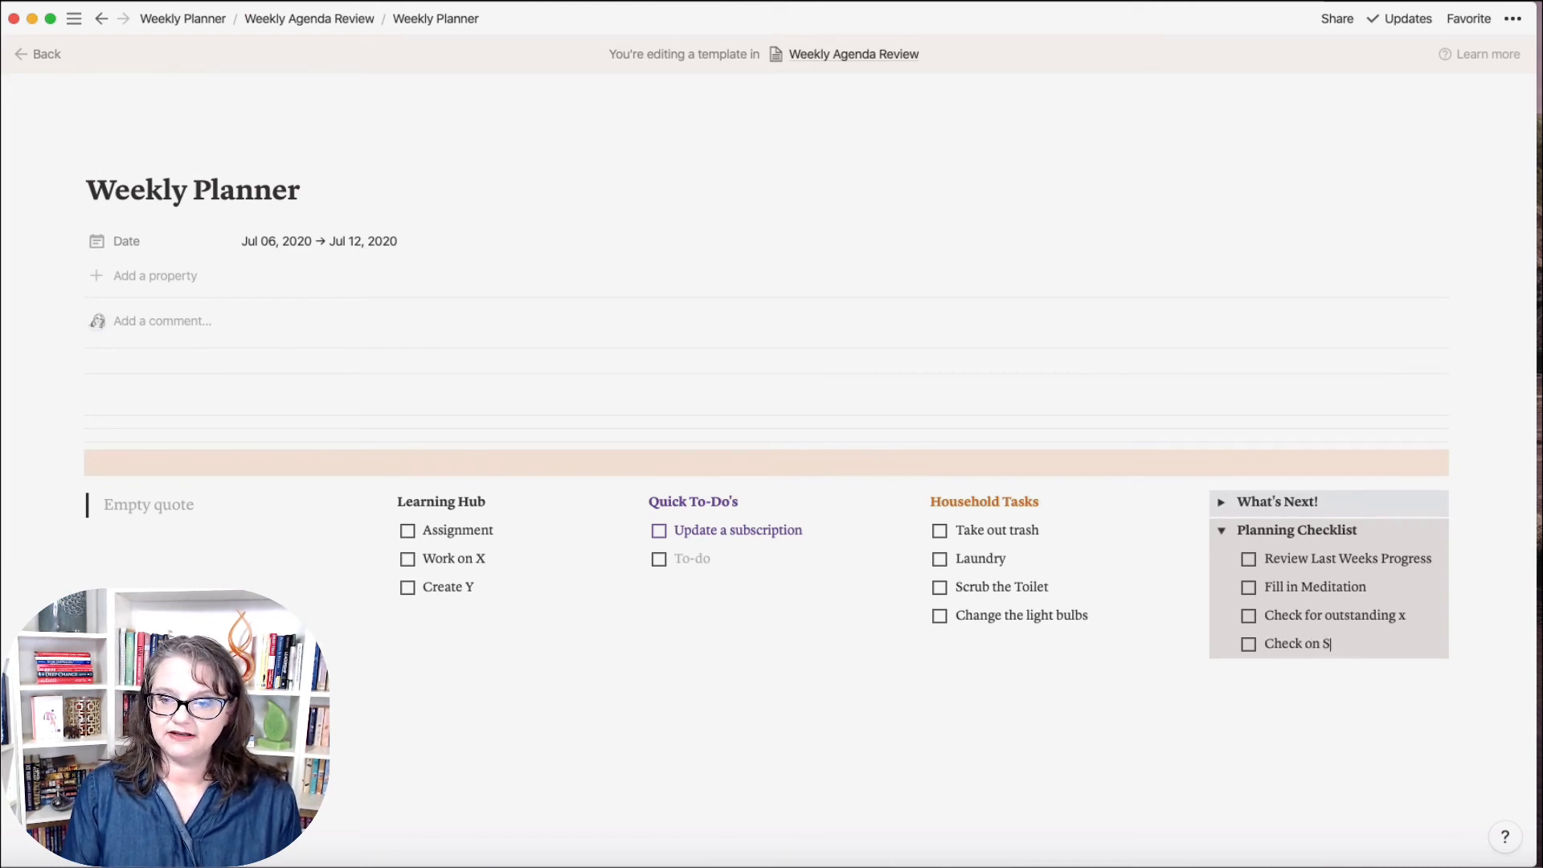
pyautogui.write('uzies Lu')
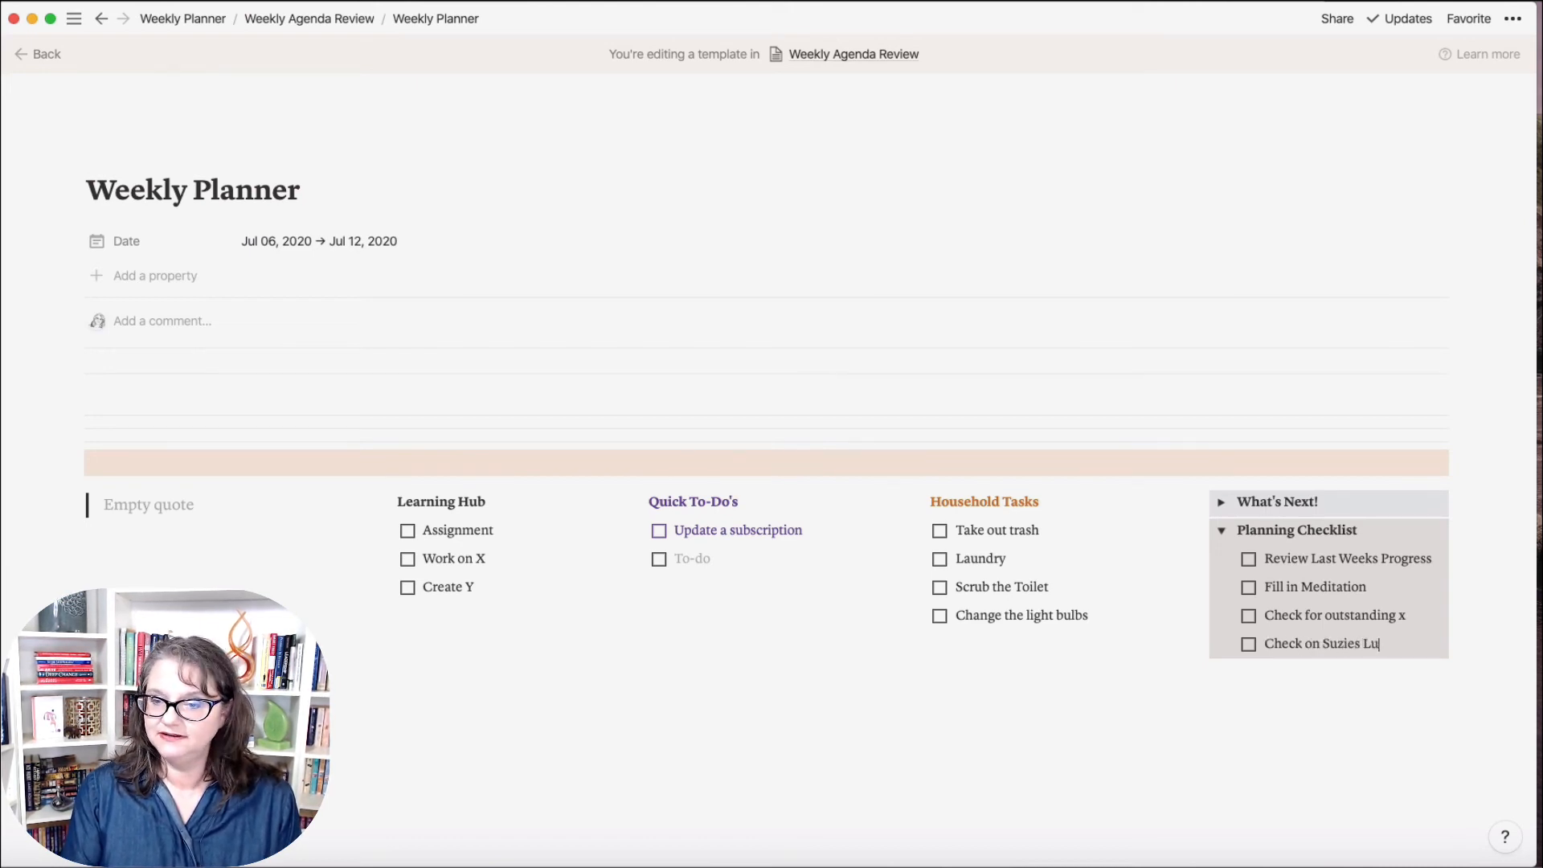
pyautogui.write('nches')
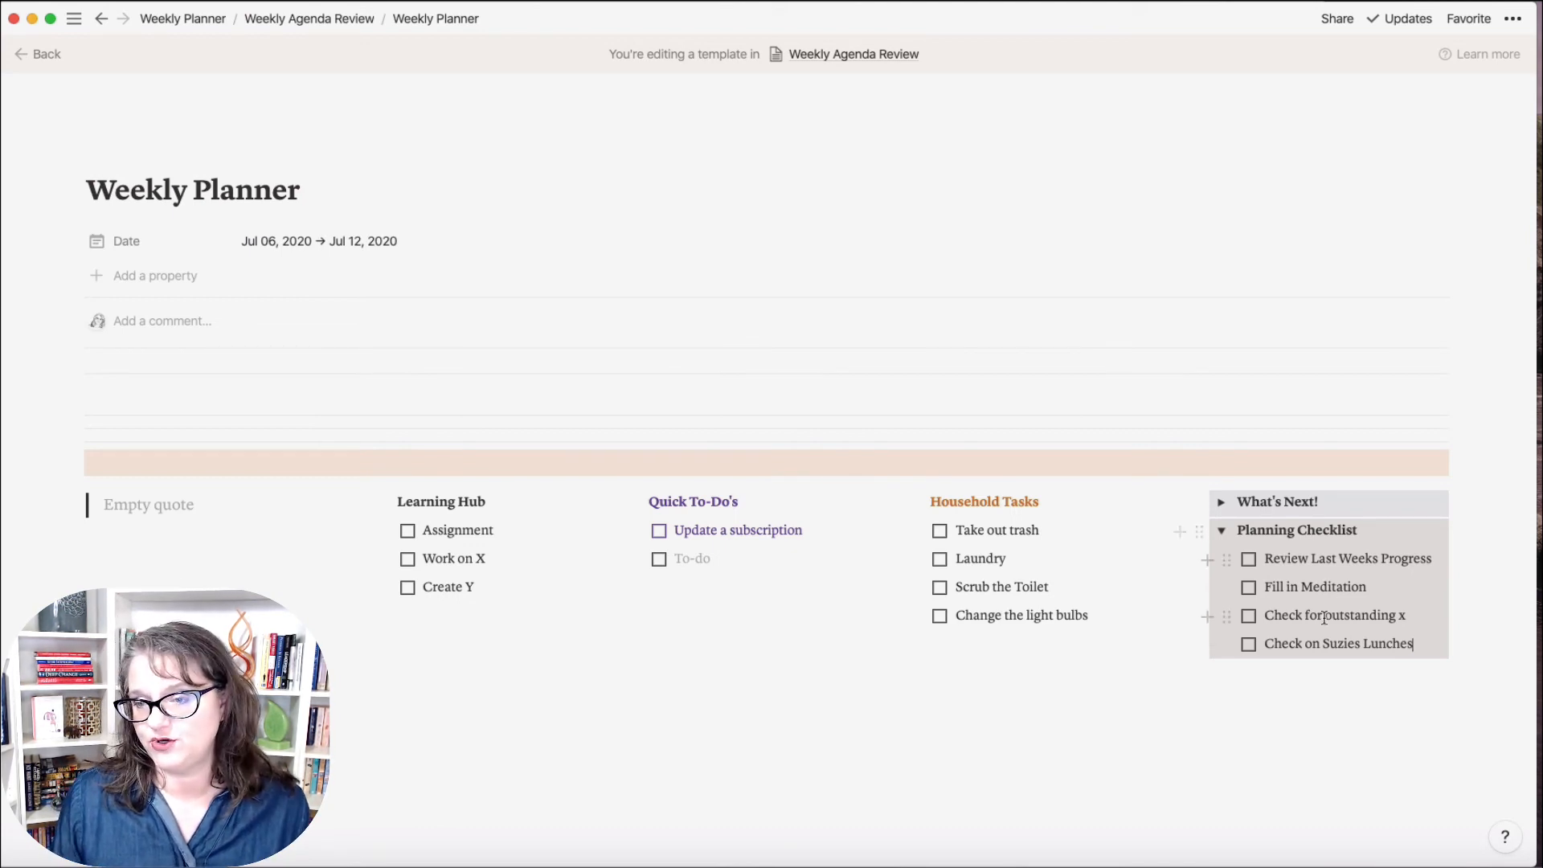
pyautogui.press('Return')
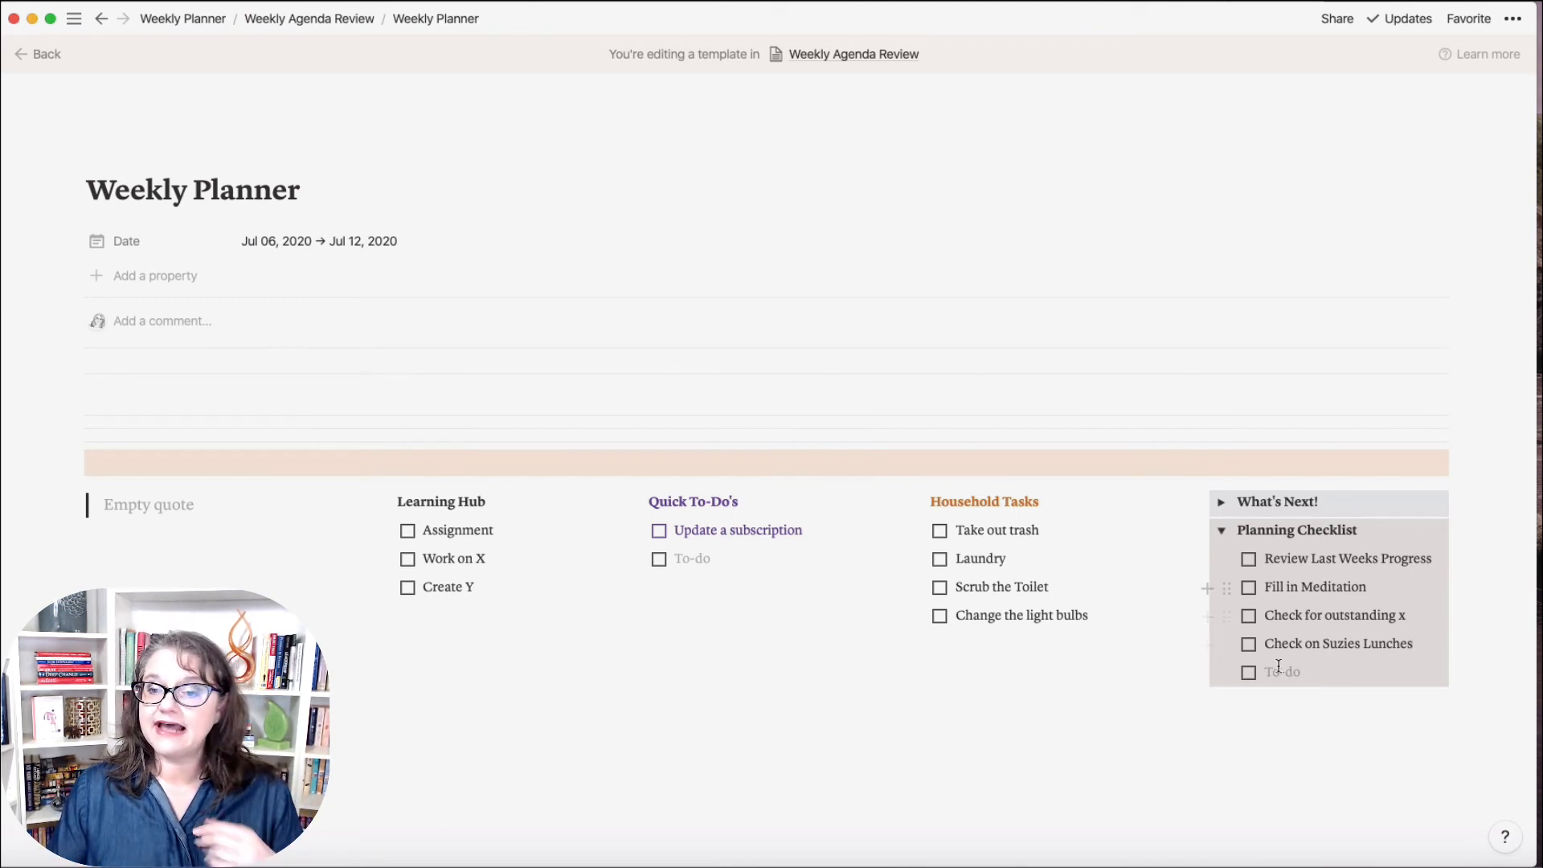
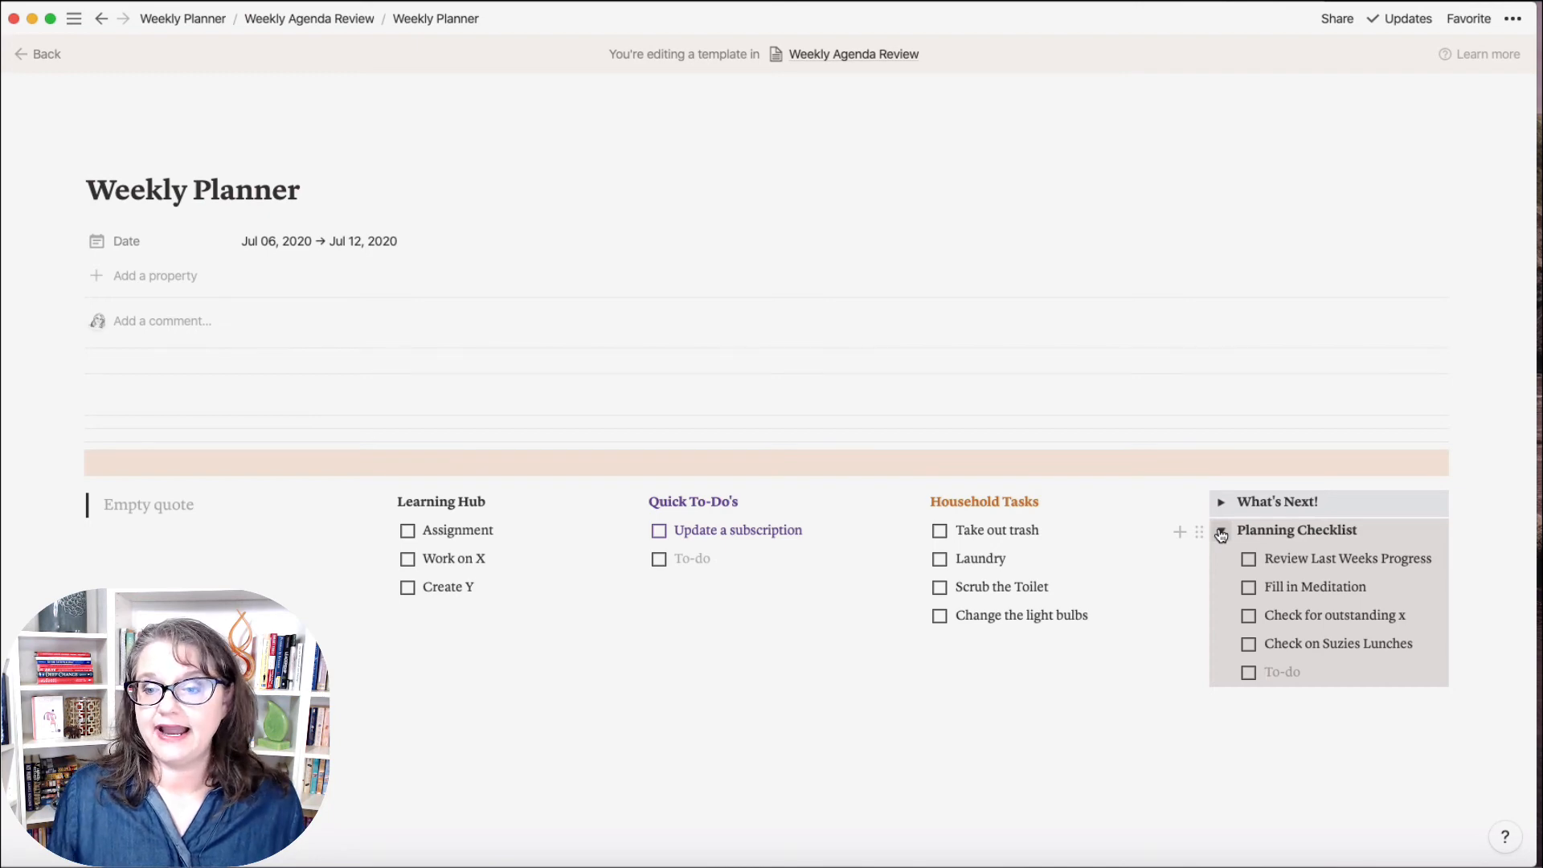
# Step: Add to-dos 'Quarterly Review Due' and 'Monthly Review Due' below the lunches check in Planning Checklist
pyautogui.write('Wi')
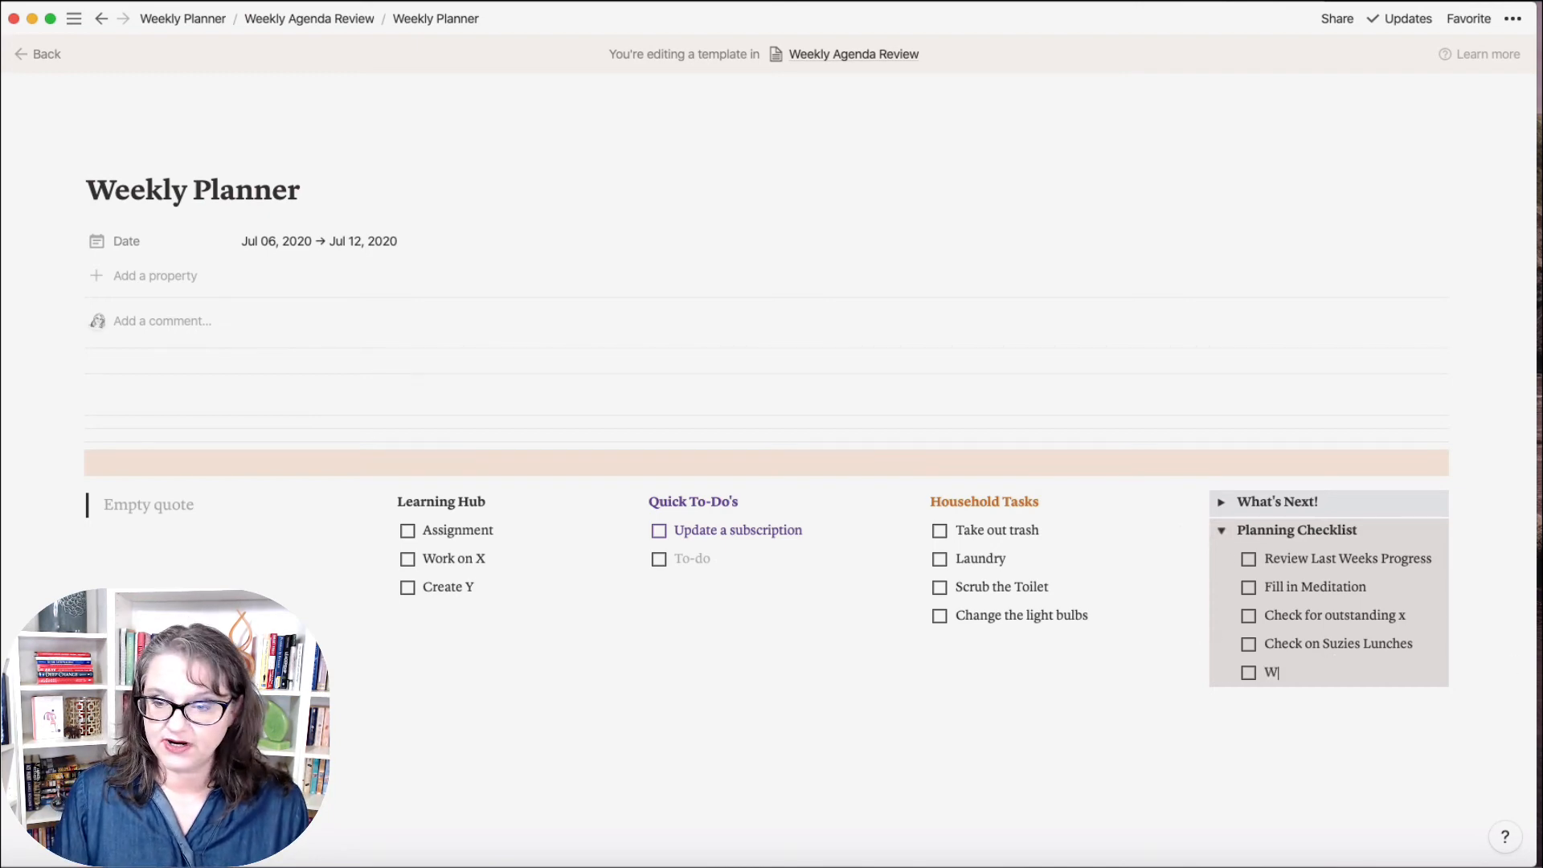
pyautogui.press('BackSpace')
pyautogui.press('BackSpace')
pyautogui.write('Quart')
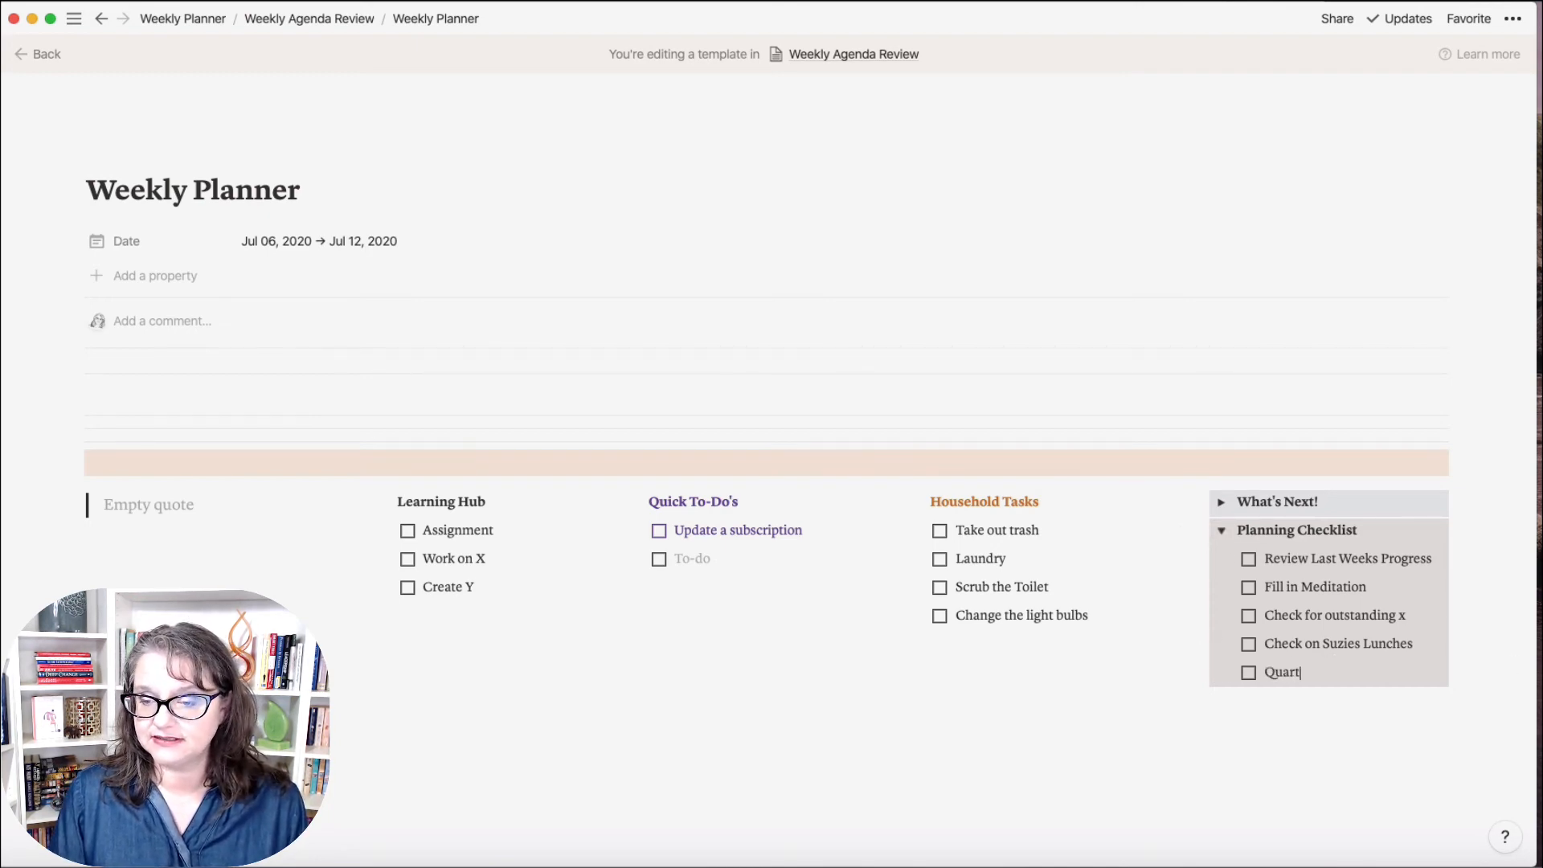
pyautogui.write('lerly Review')
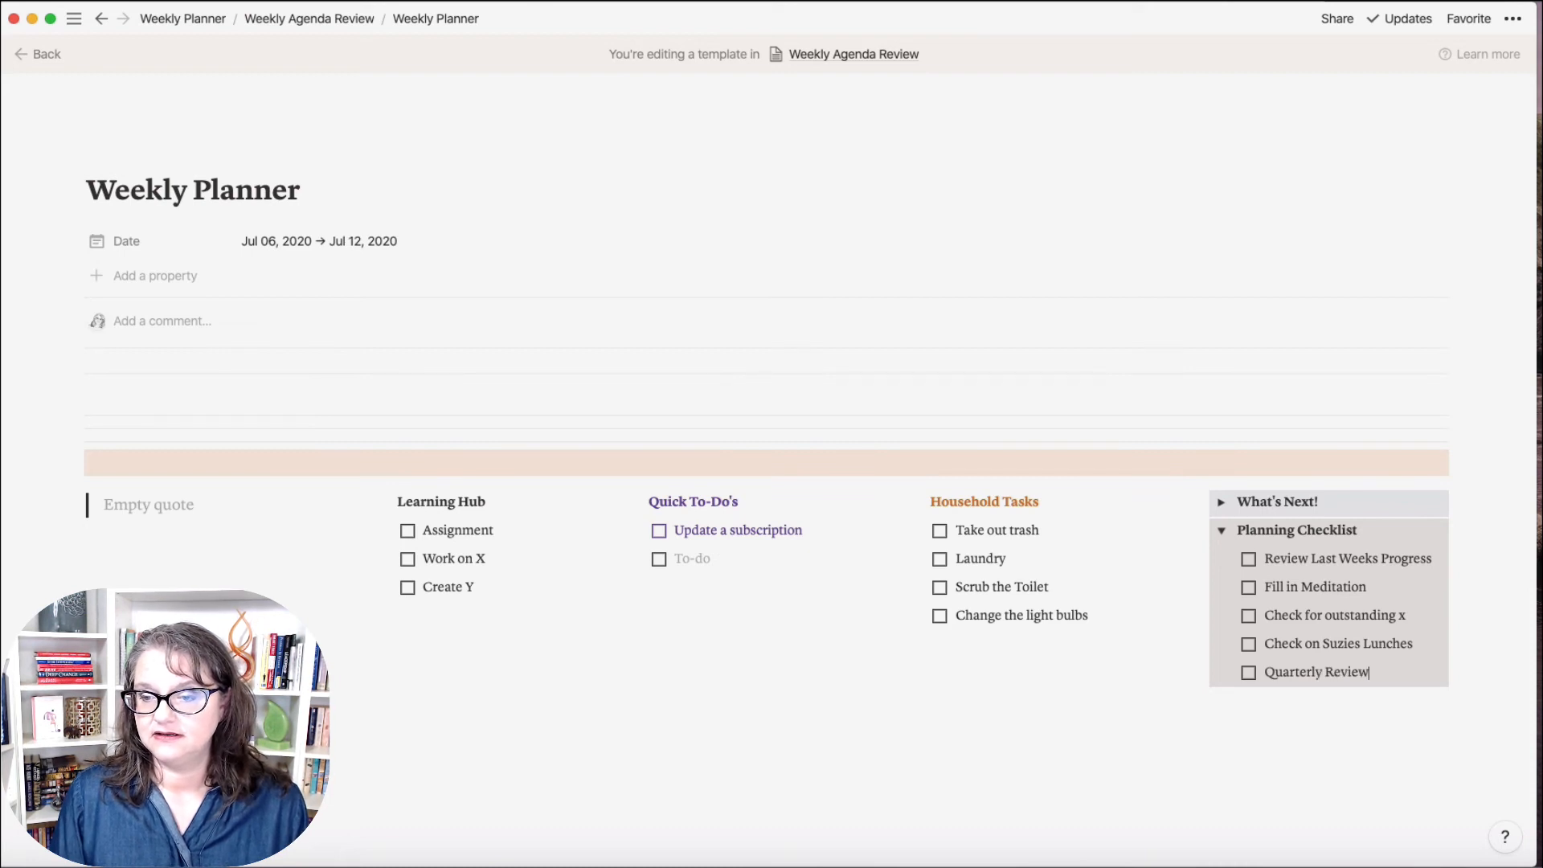
pyautogui.write(' Due')
pyautogui.press('Return')
pyautogui.write('Month')
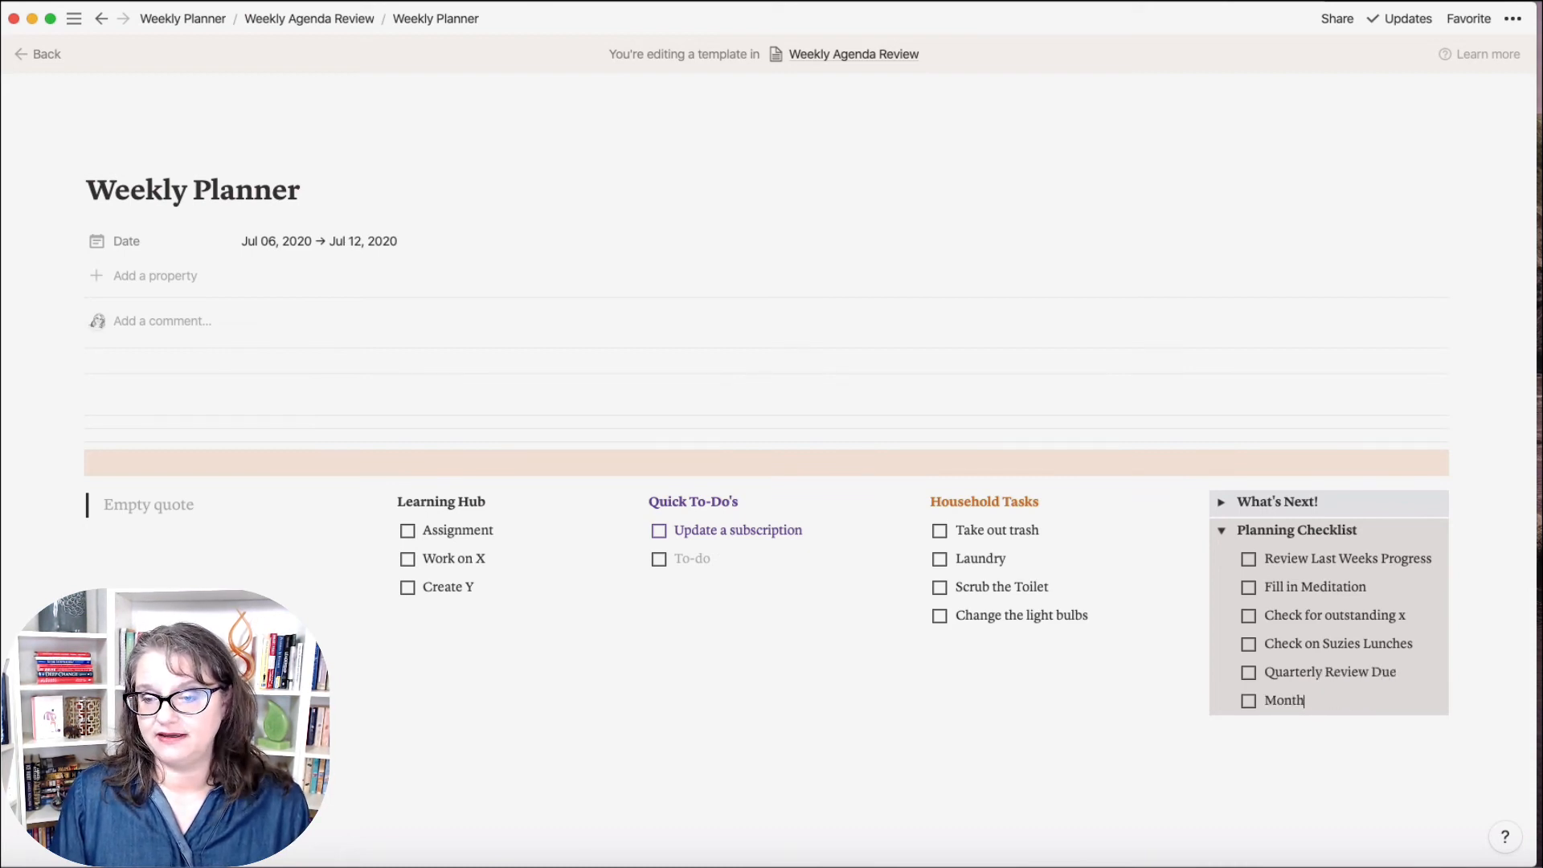
pyautogui.write('ly Review Due')
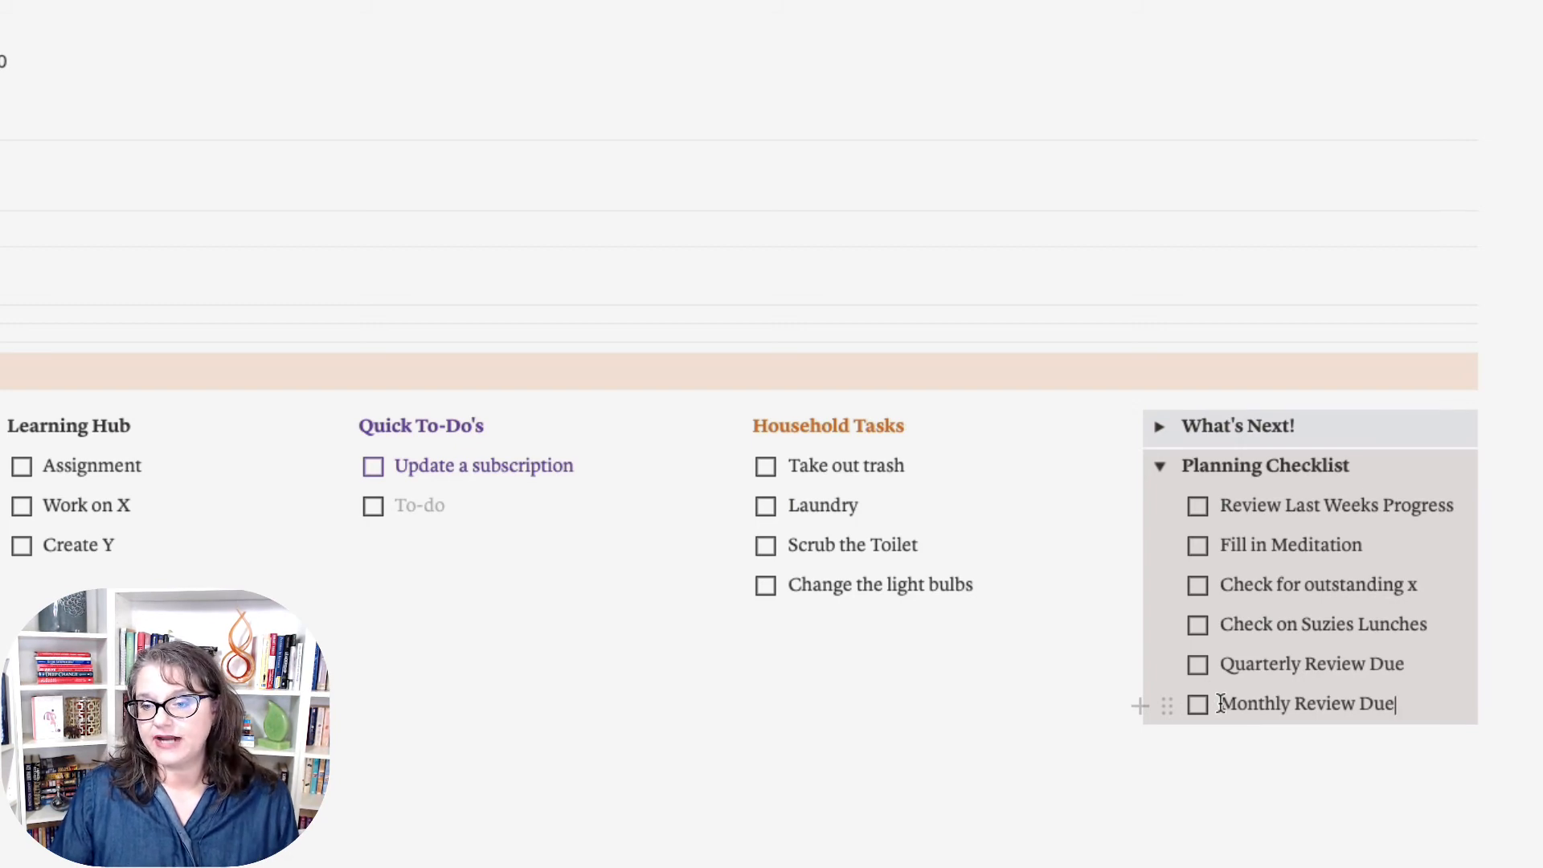
# Step: Color the 'Monthly Review Due' to-do text red
pyautogui.moveTo(1222, 703); pyautogui.dragTo(1418, 696)
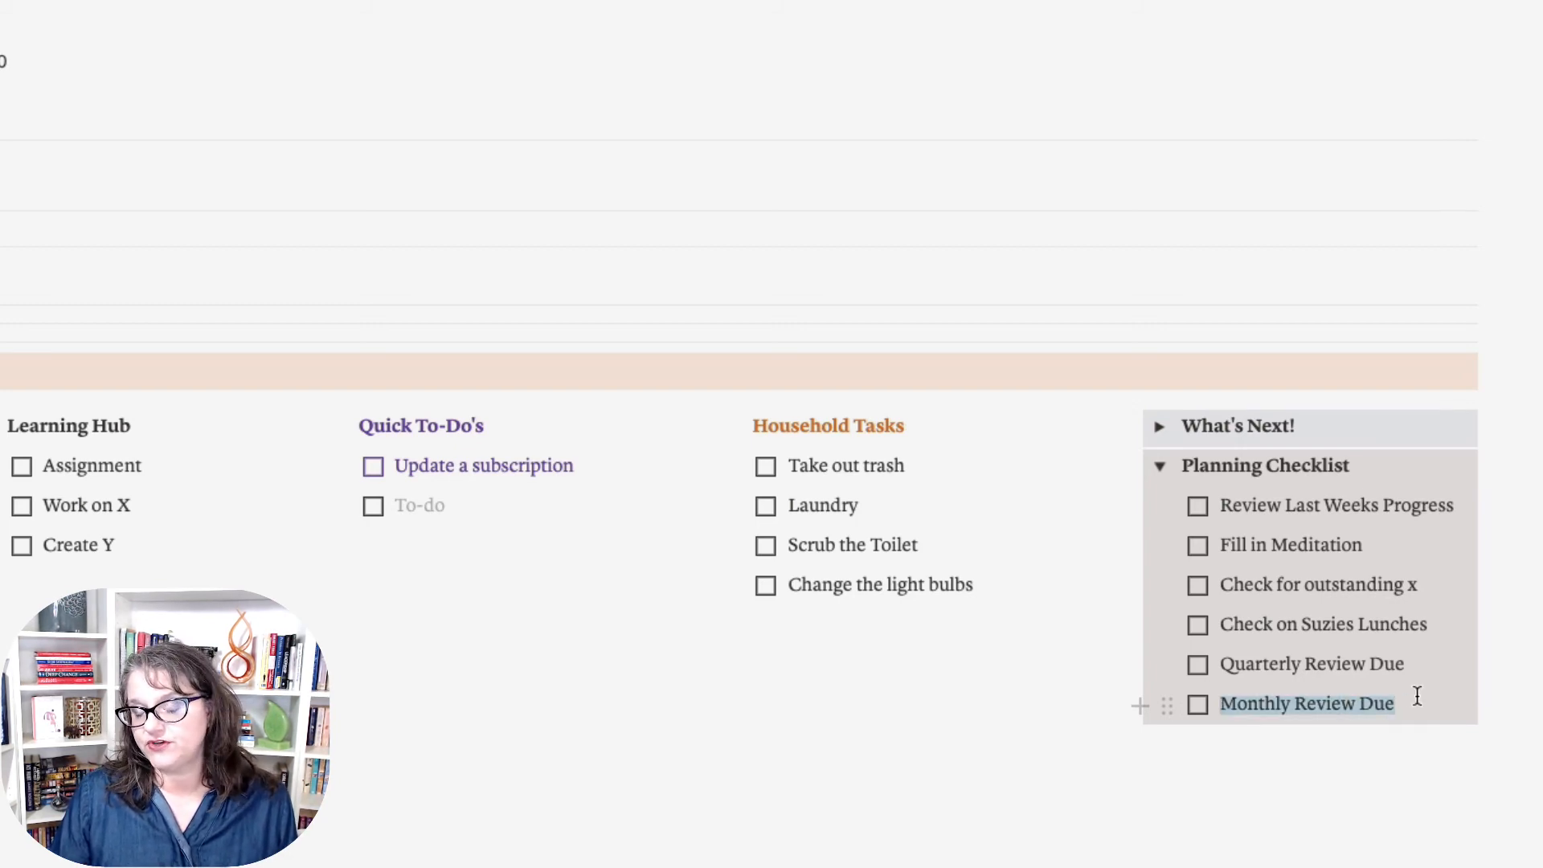
pyautogui.click(1432, 661)
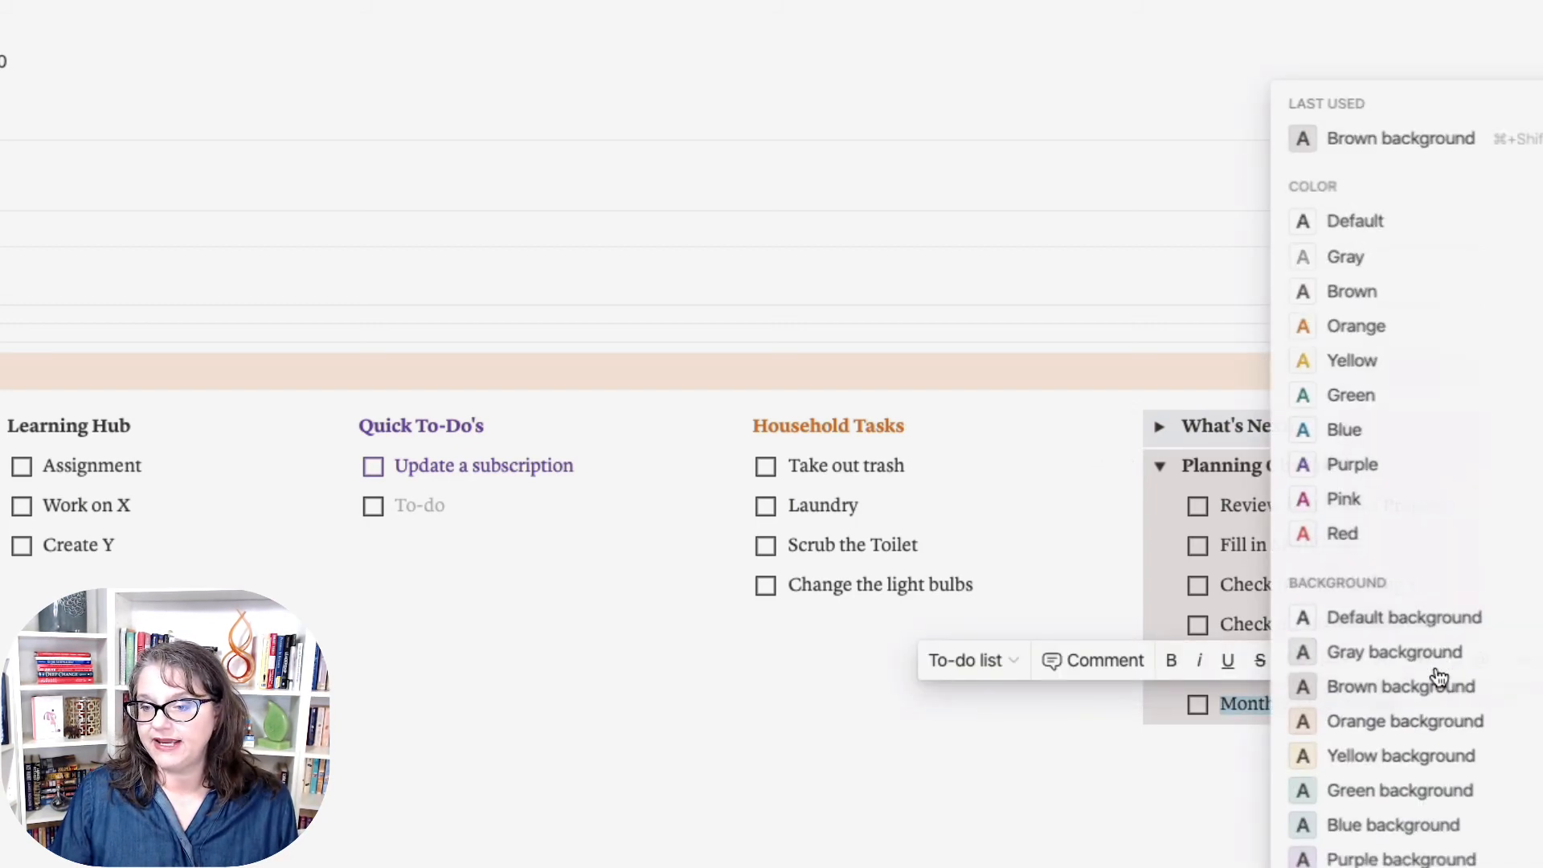
pyautogui.click(1383, 537)
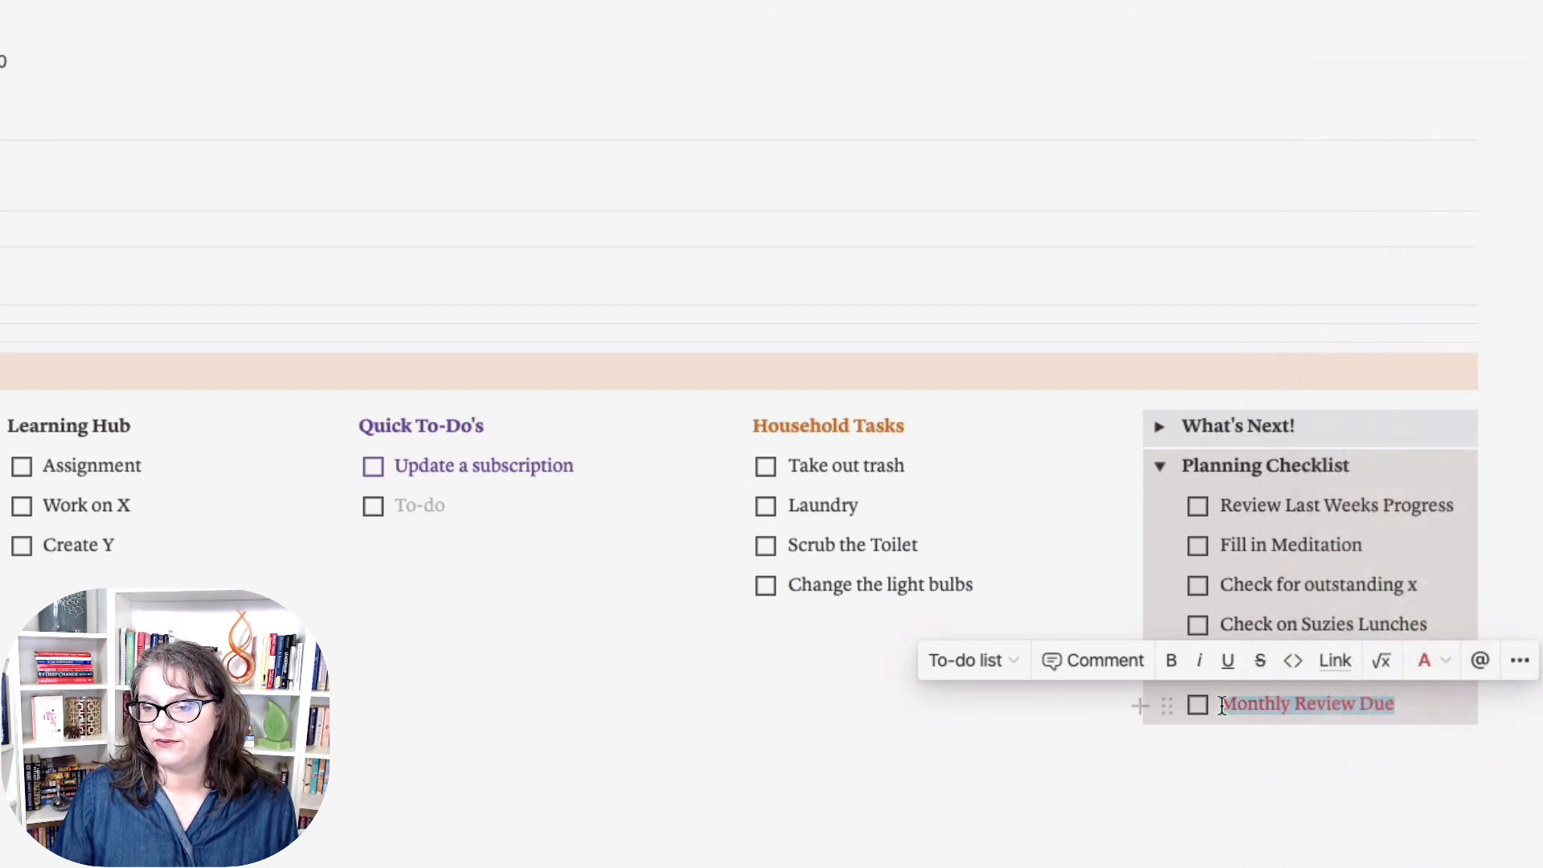
# Step: Append a ‼ emoji to the end of 'Monthly Review Due'
pyautogui.click(1478, 710)
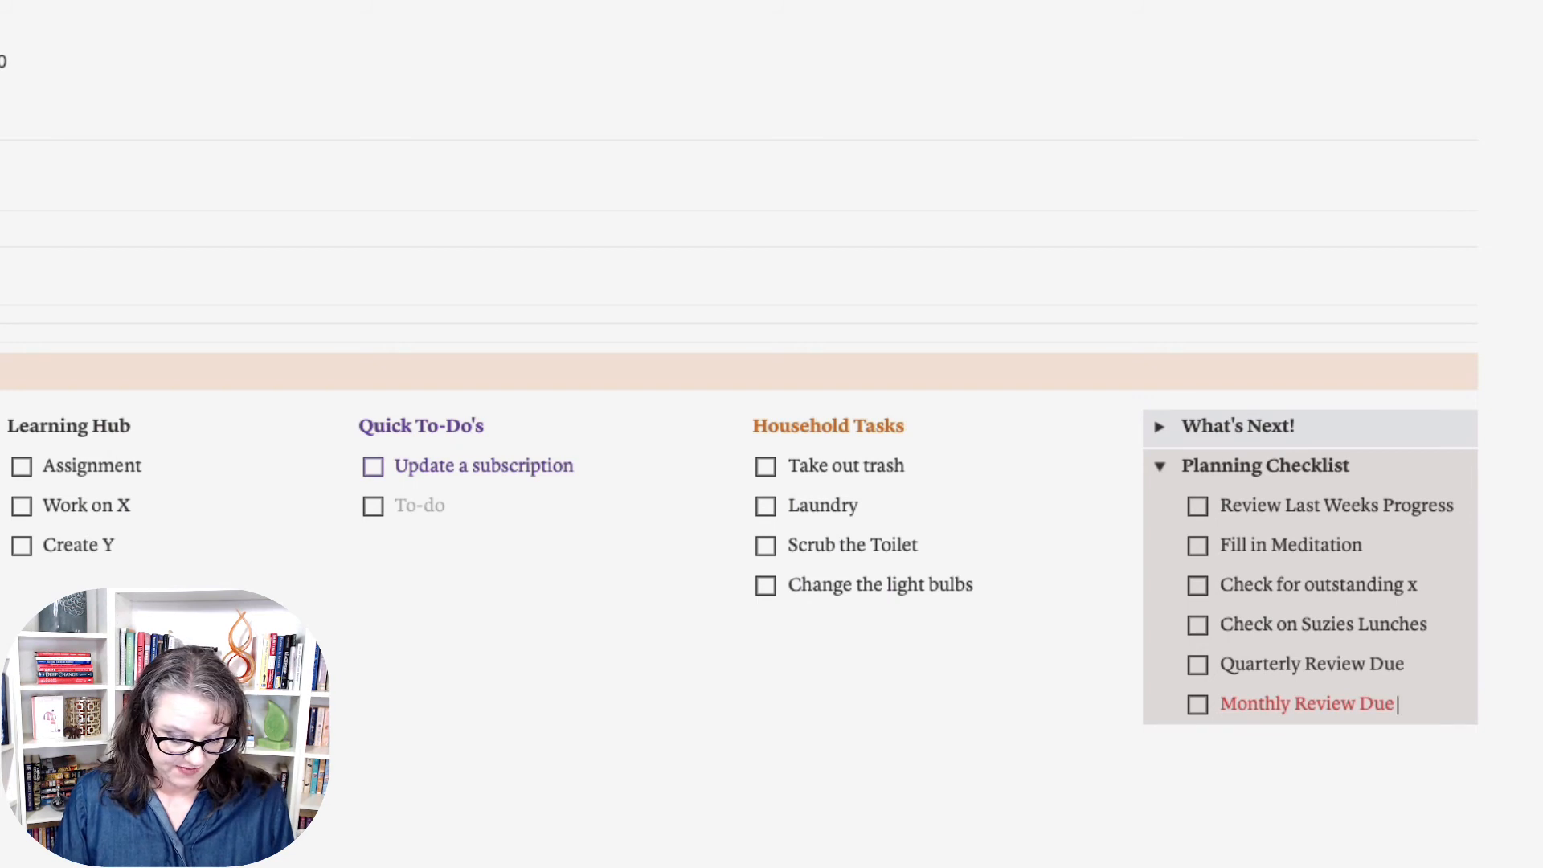
pyautogui.press('ctrl+super+space')
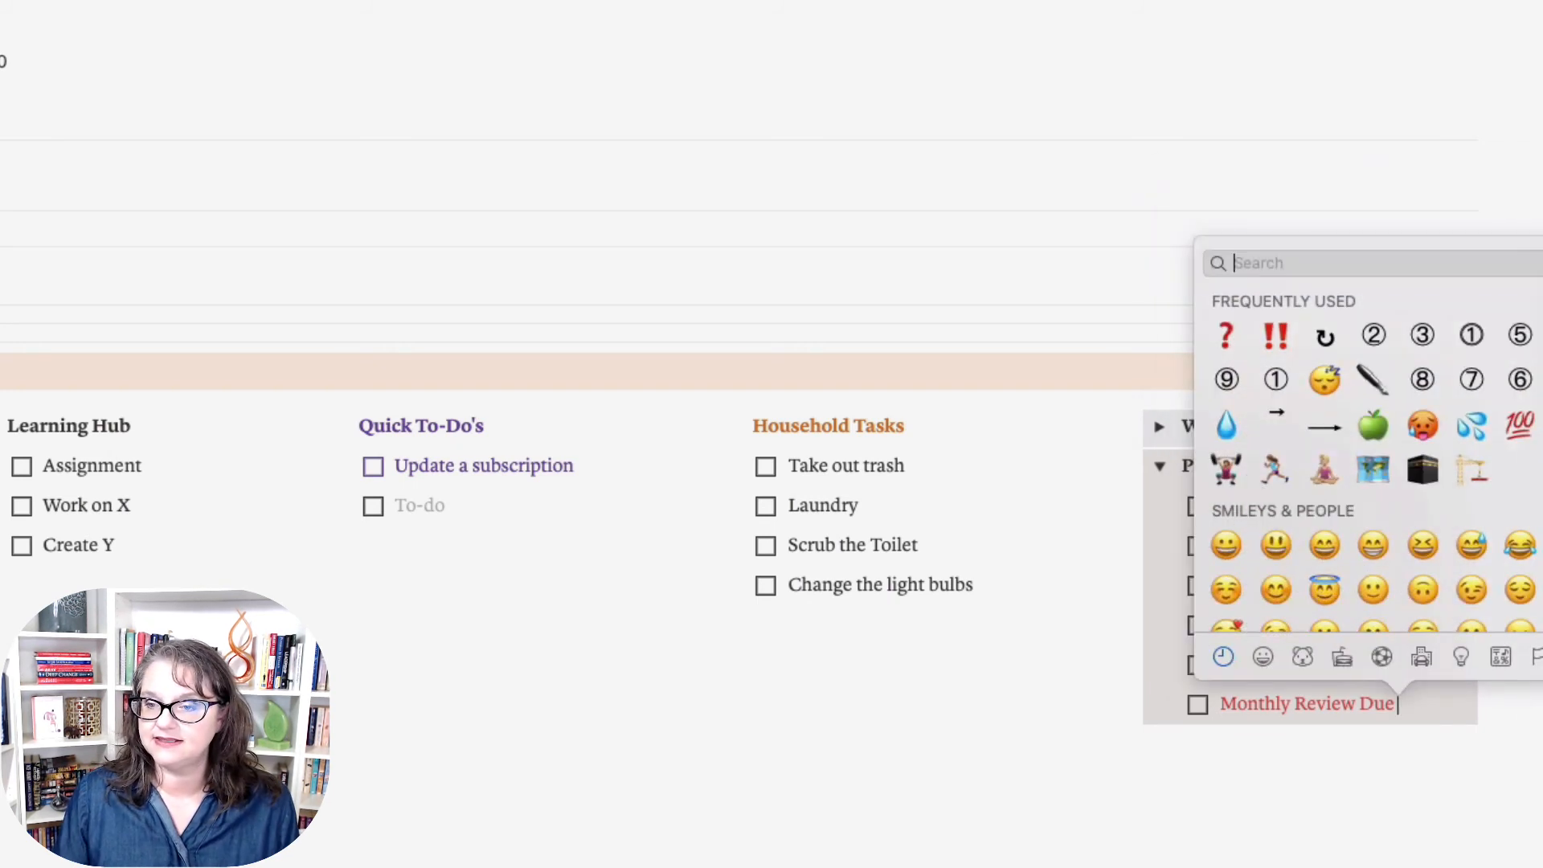
pyautogui.click(1276, 336)
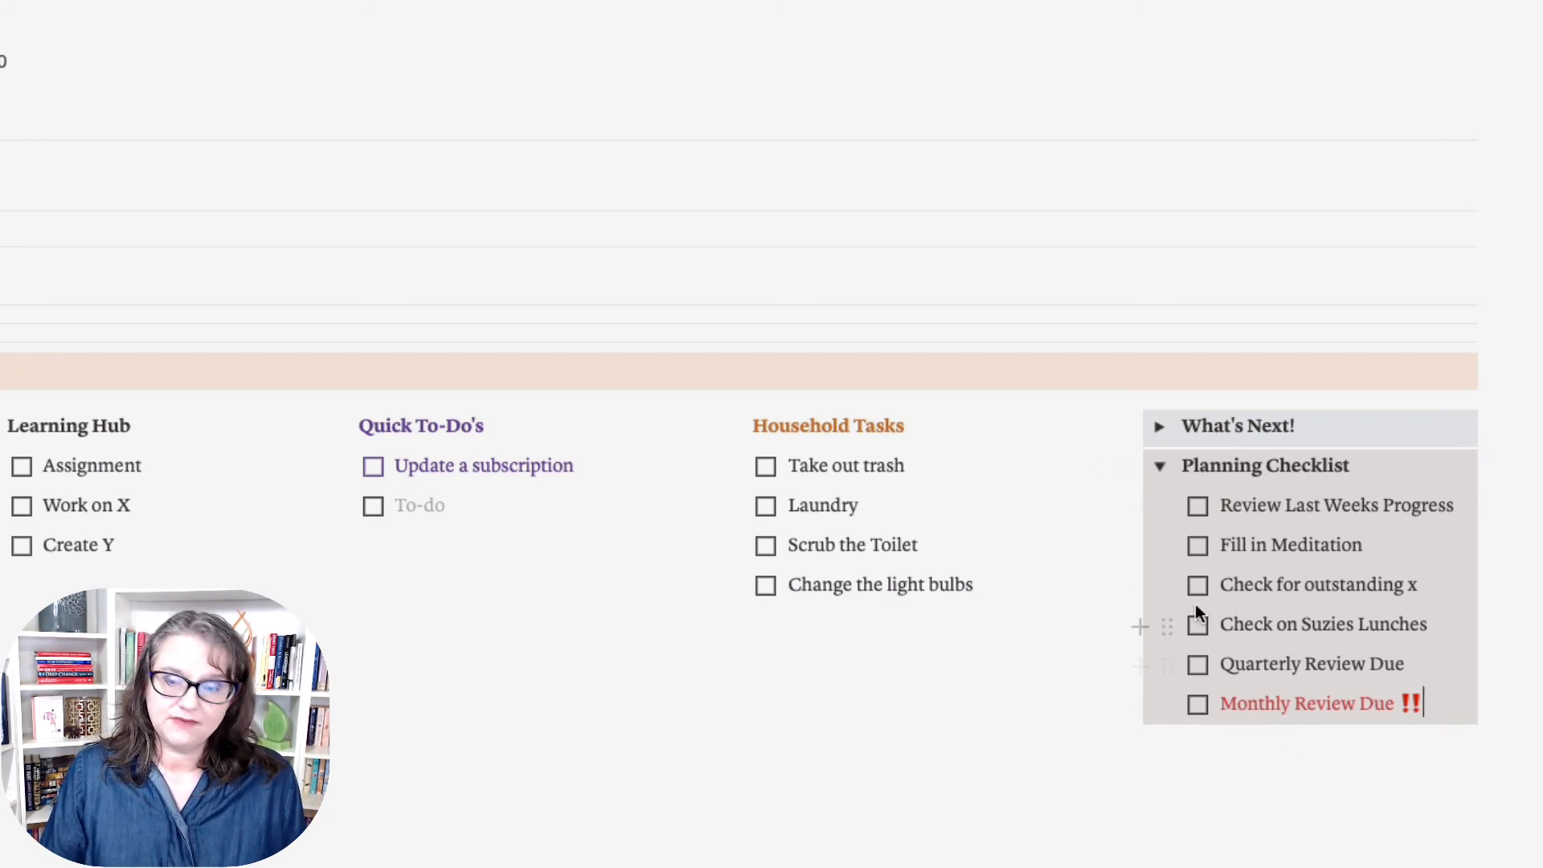
# Step: Collapse Planning Checklist and add a new toggle block beneath it
pyautogui.click(1162, 467)
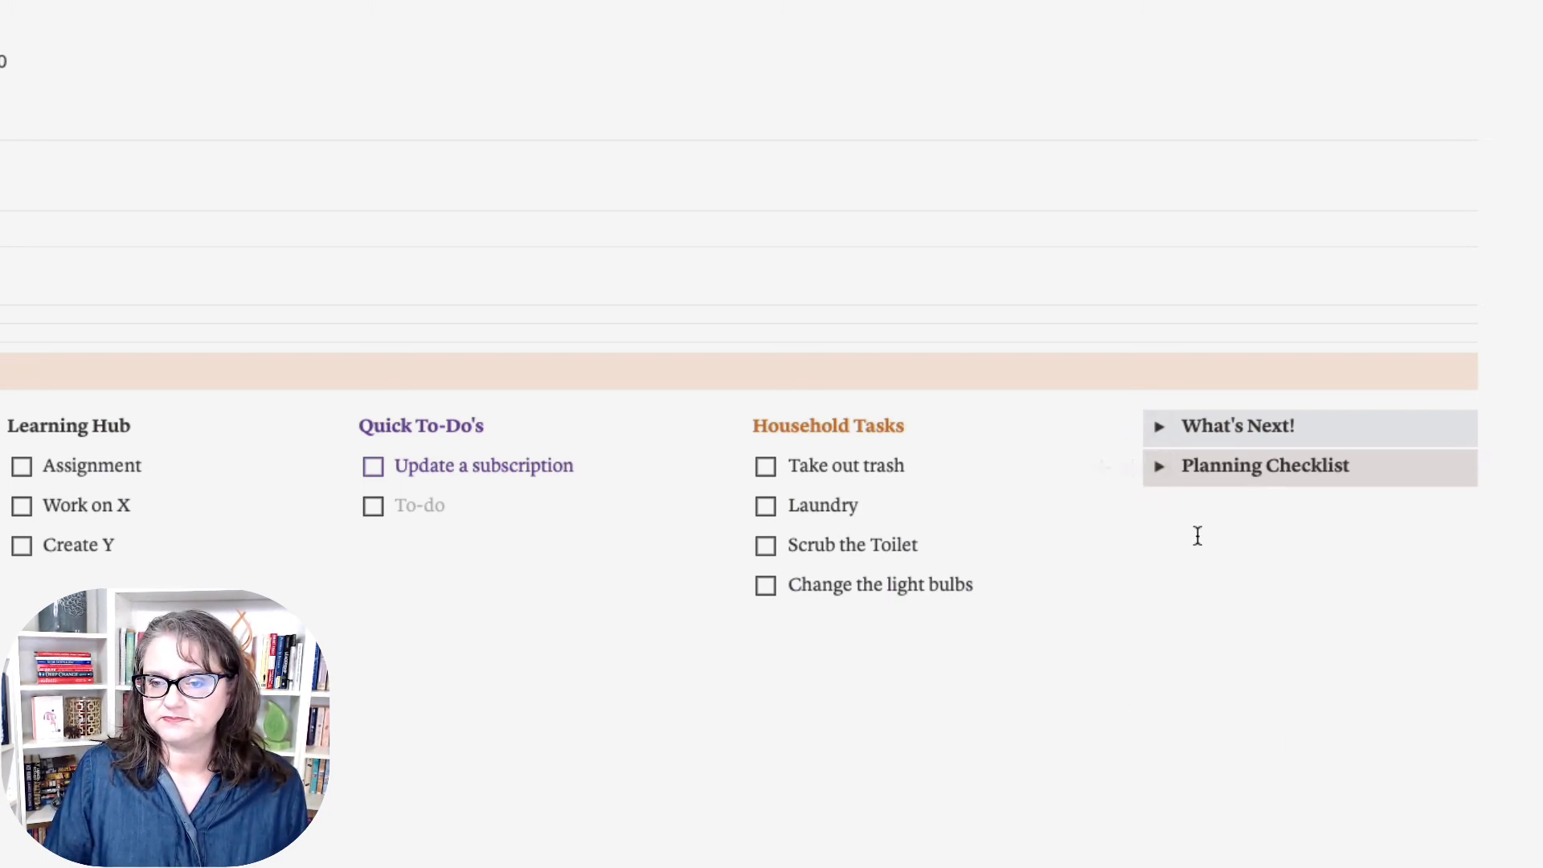
pyautogui.click(1168, 507)
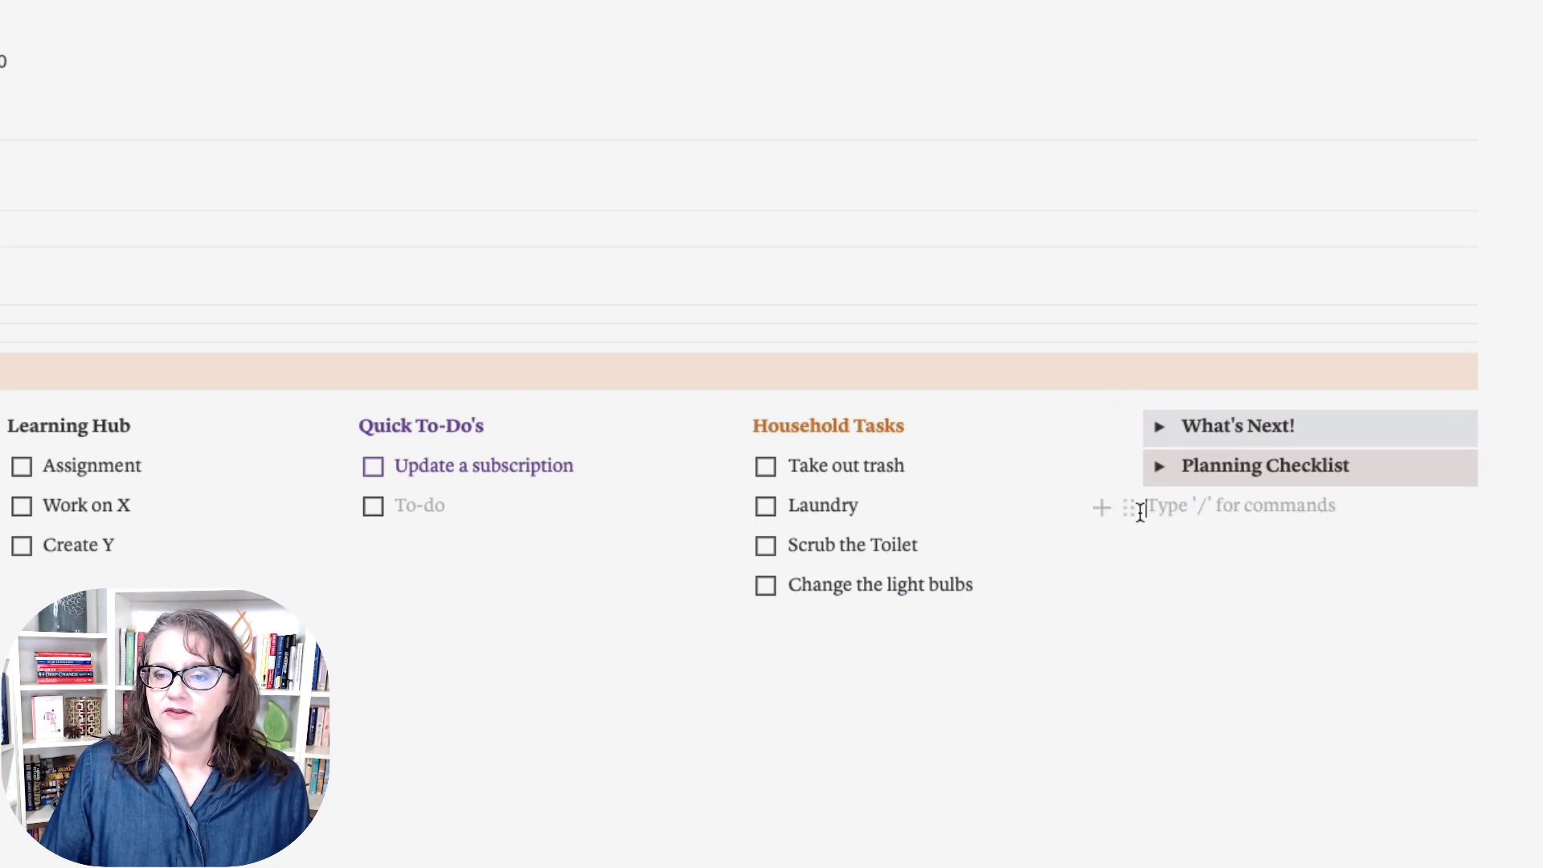
pyautogui.click(1129, 508)
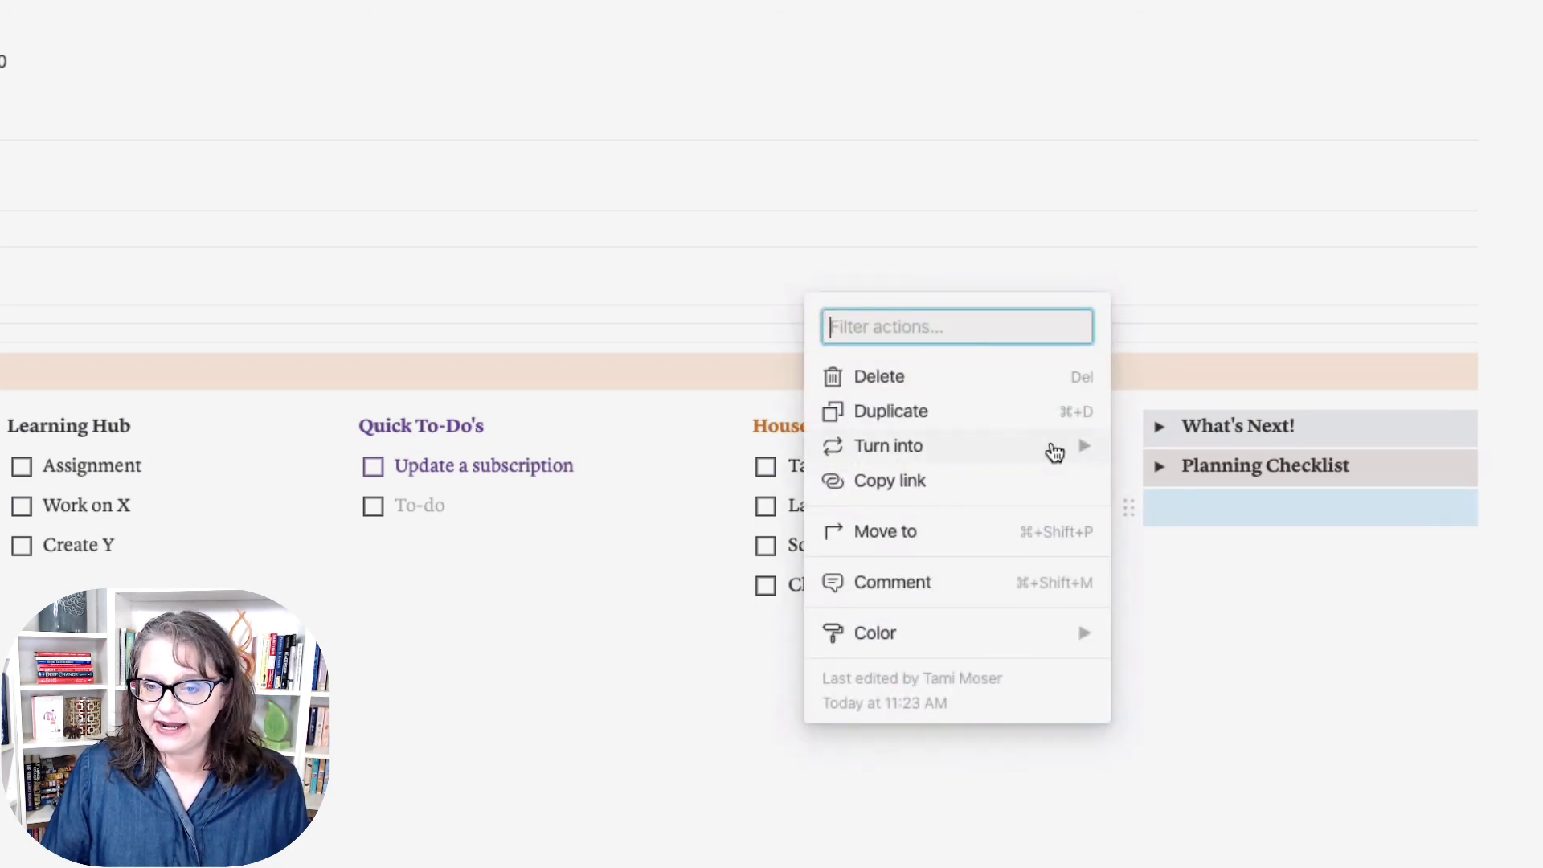
pyautogui.moveTo(1051, 448)
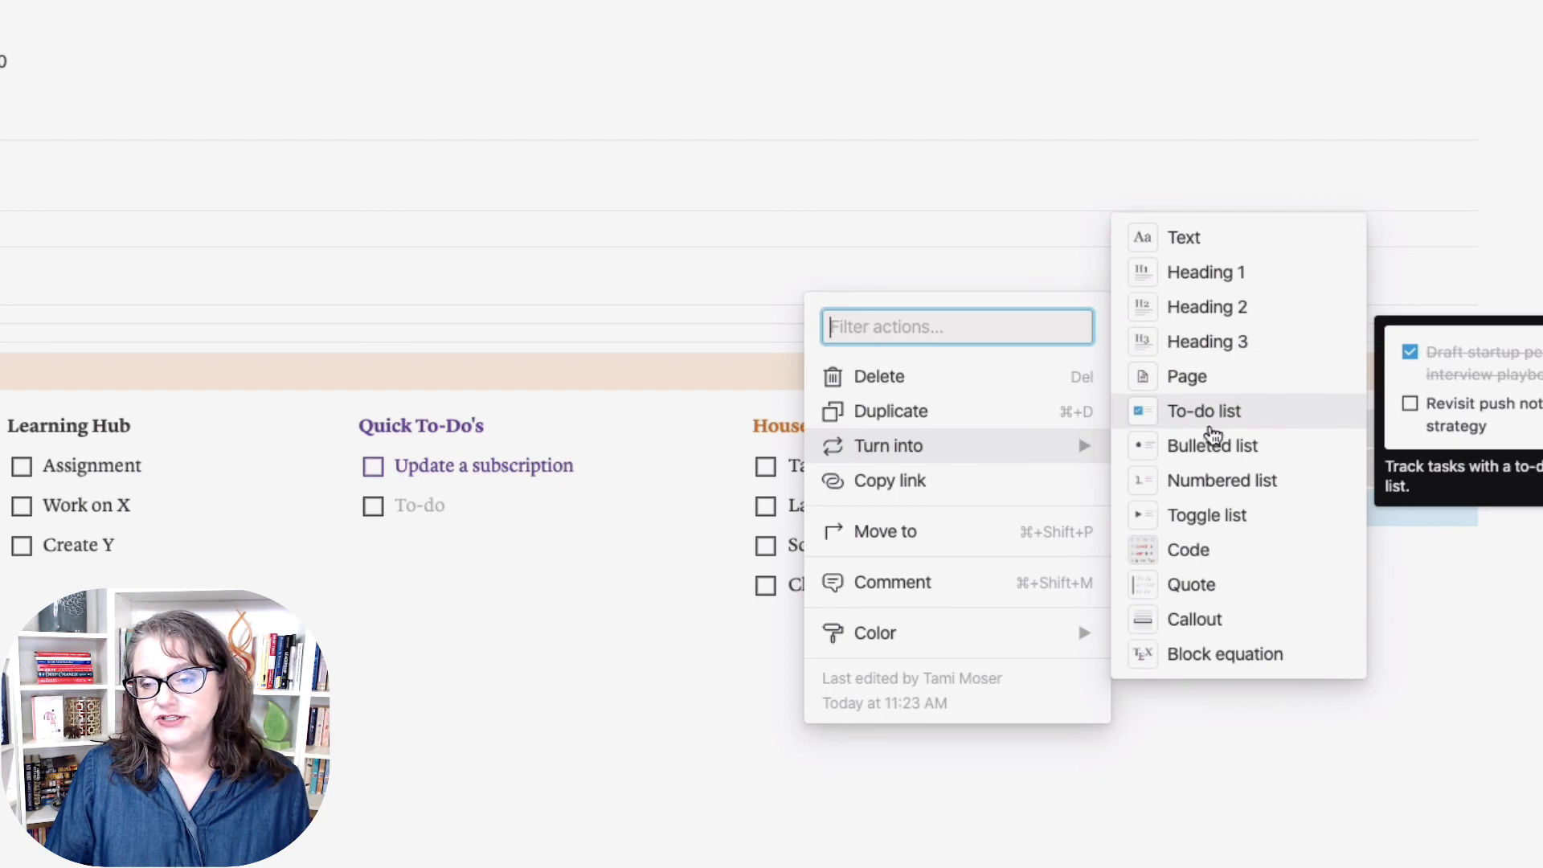
pyautogui.click(1246, 517)
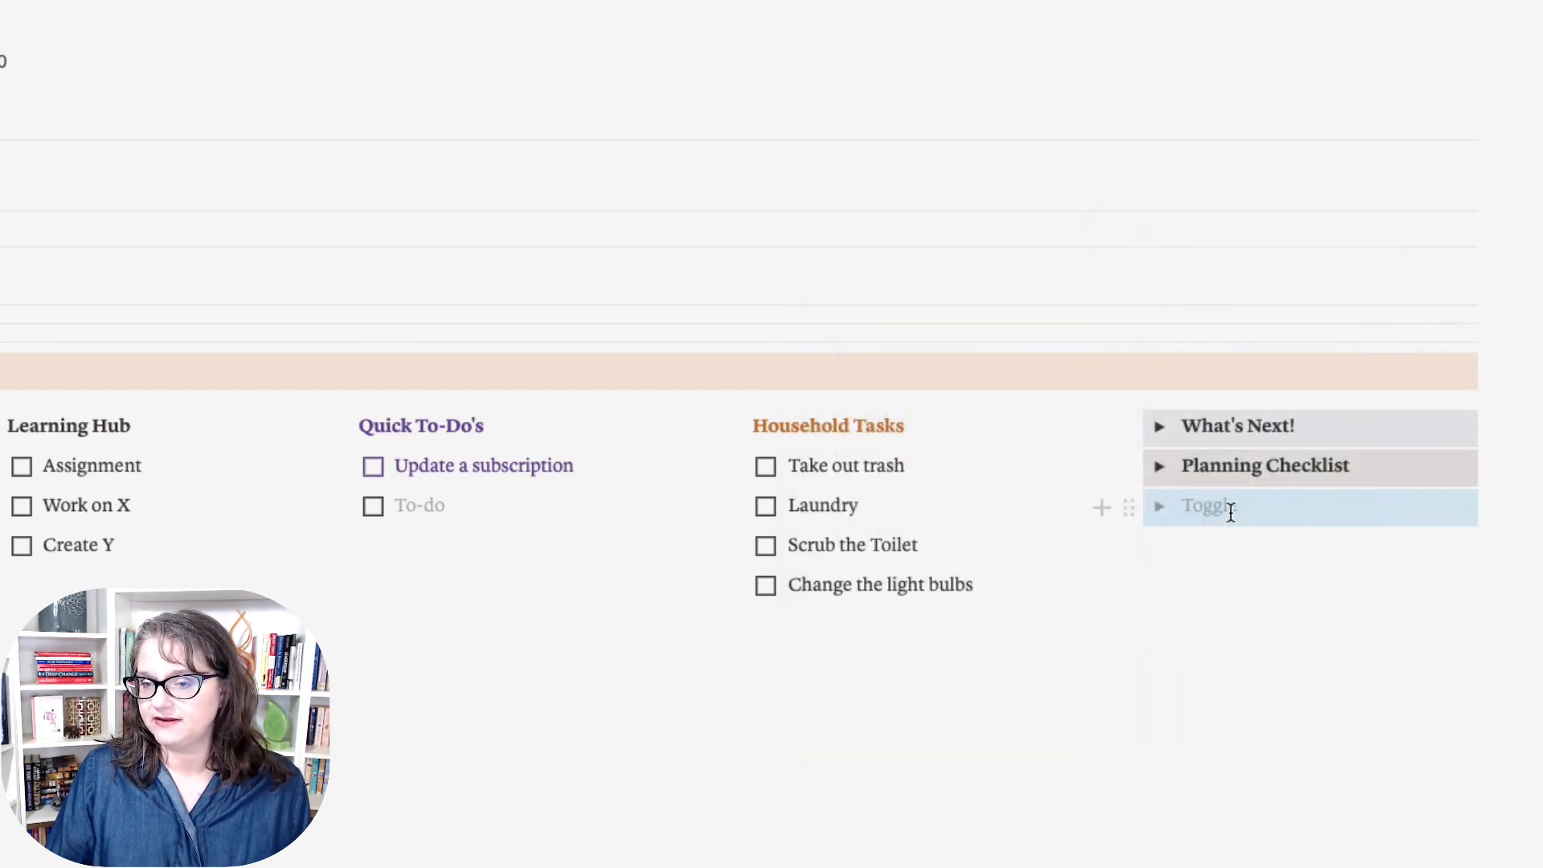
# Step: Try pink text and a pink background on the new toggle, then reset it to default color
pyautogui.click(1126, 513)
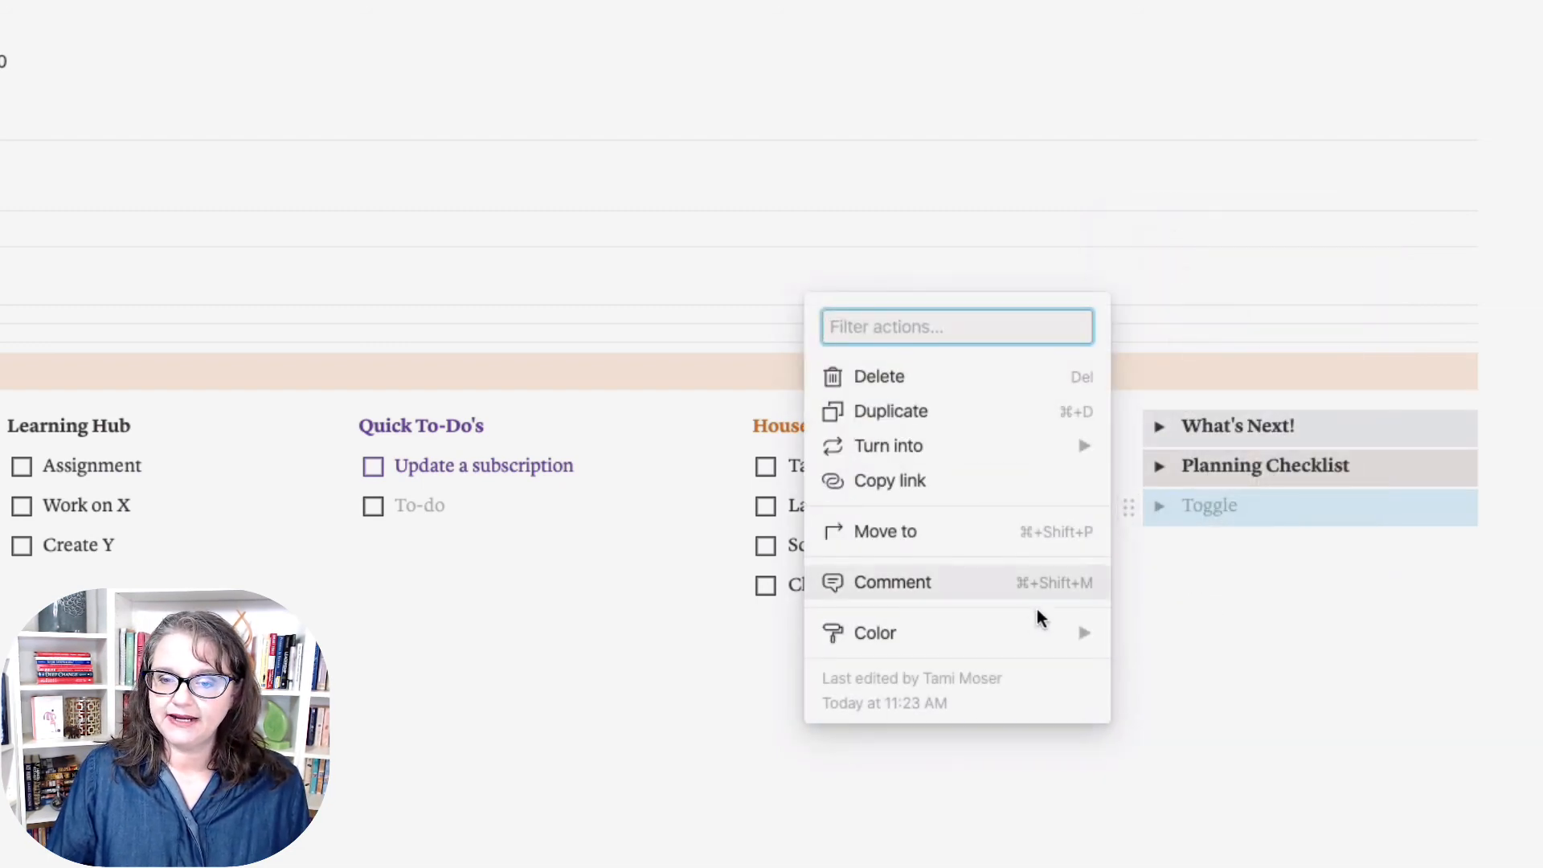
pyautogui.moveTo(1029, 634)
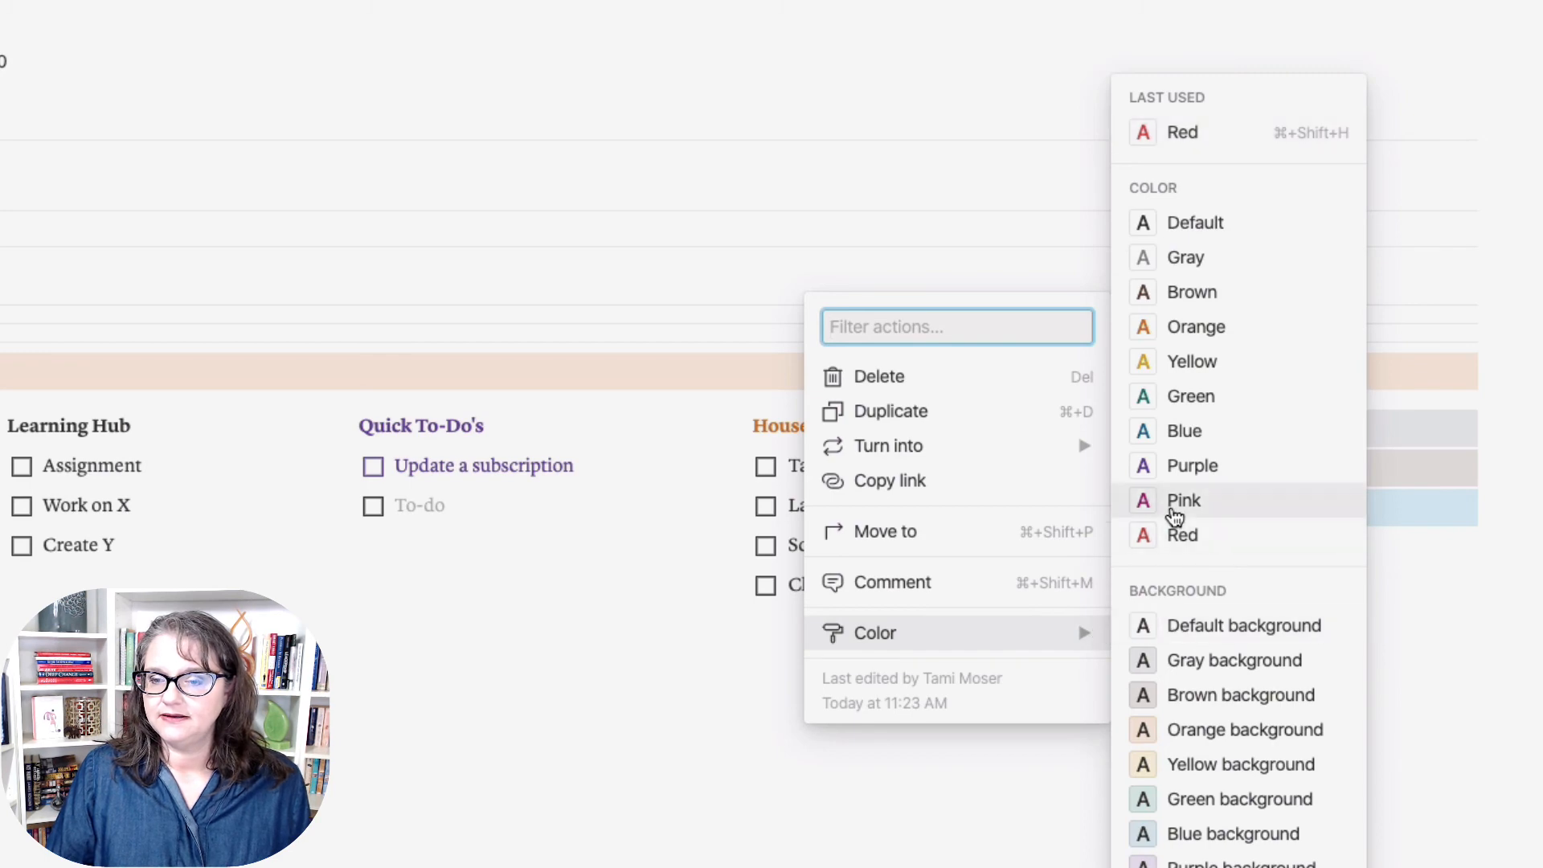
pyautogui.click(1174, 513)
pyautogui.click(1128, 506)
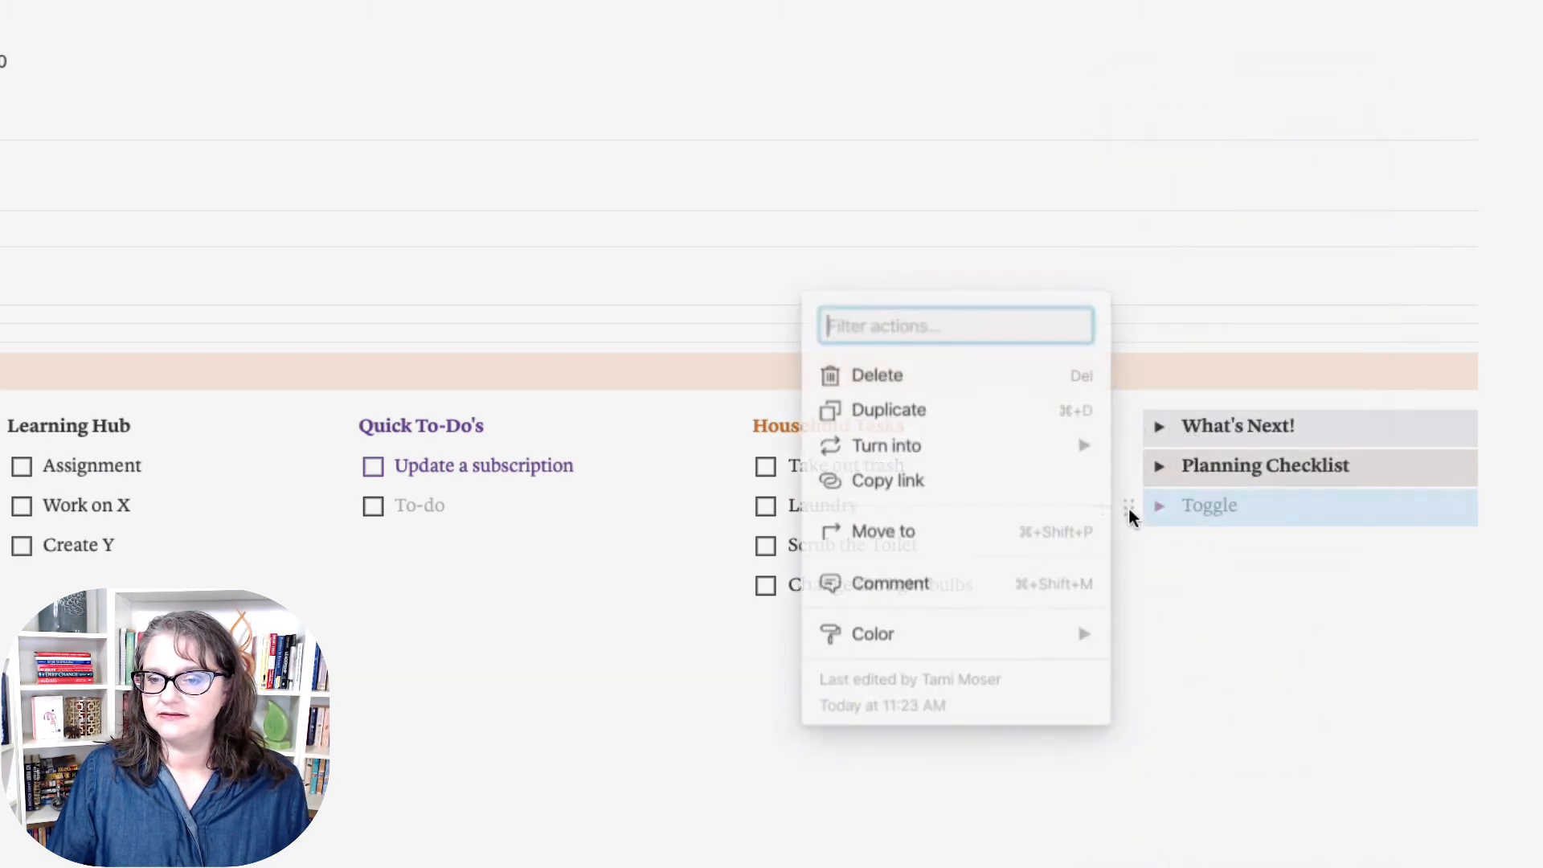
pyautogui.moveTo(1023, 640)
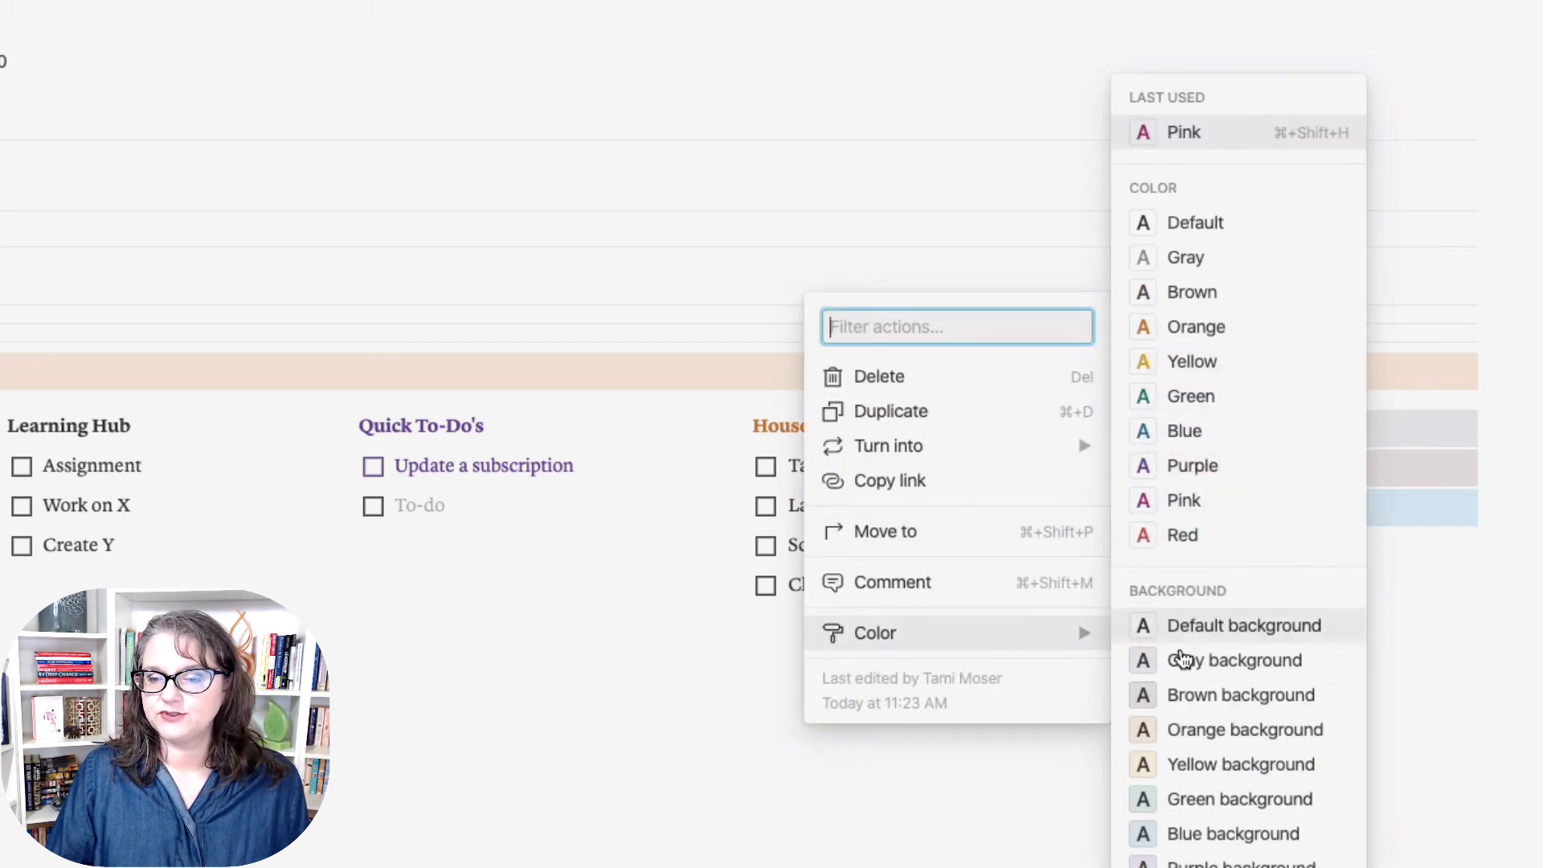
pyautogui.click(1182, 867)
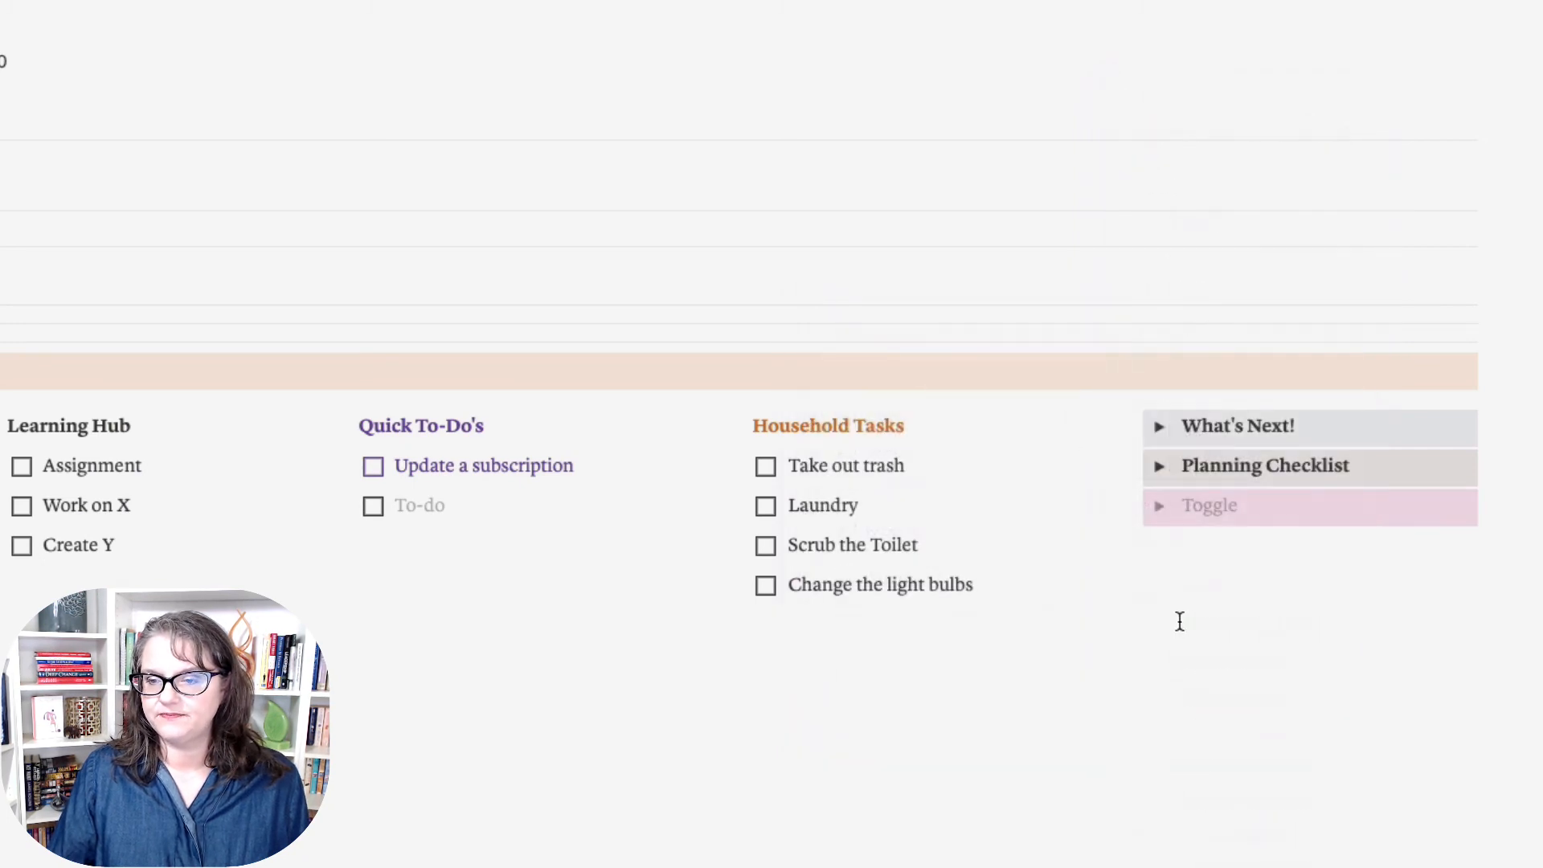
pyautogui.click(1121, 509)
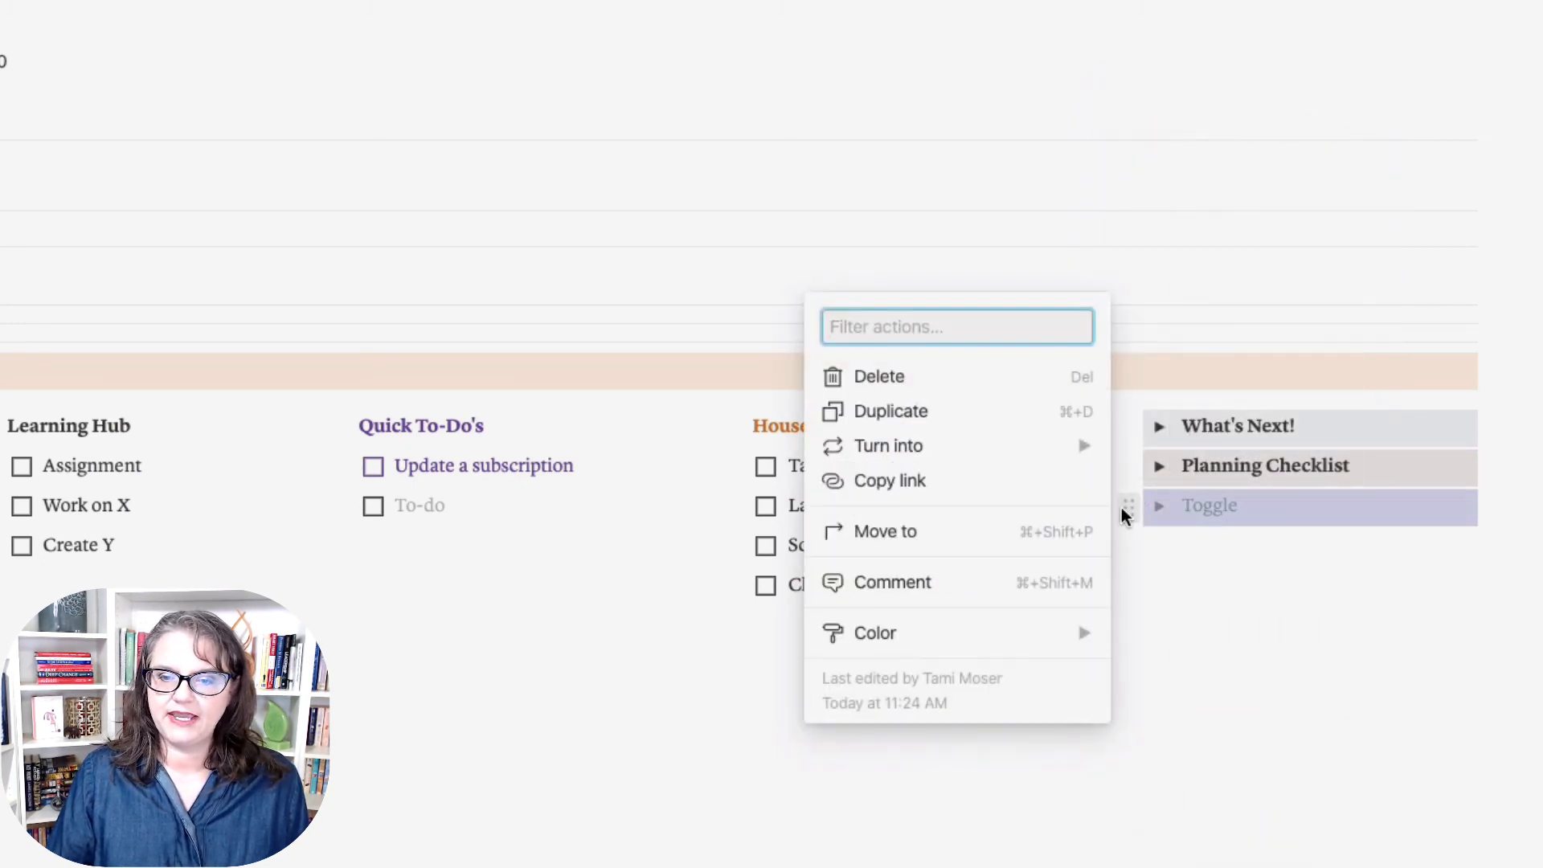
pyautogui.moveTo(1070, 637)
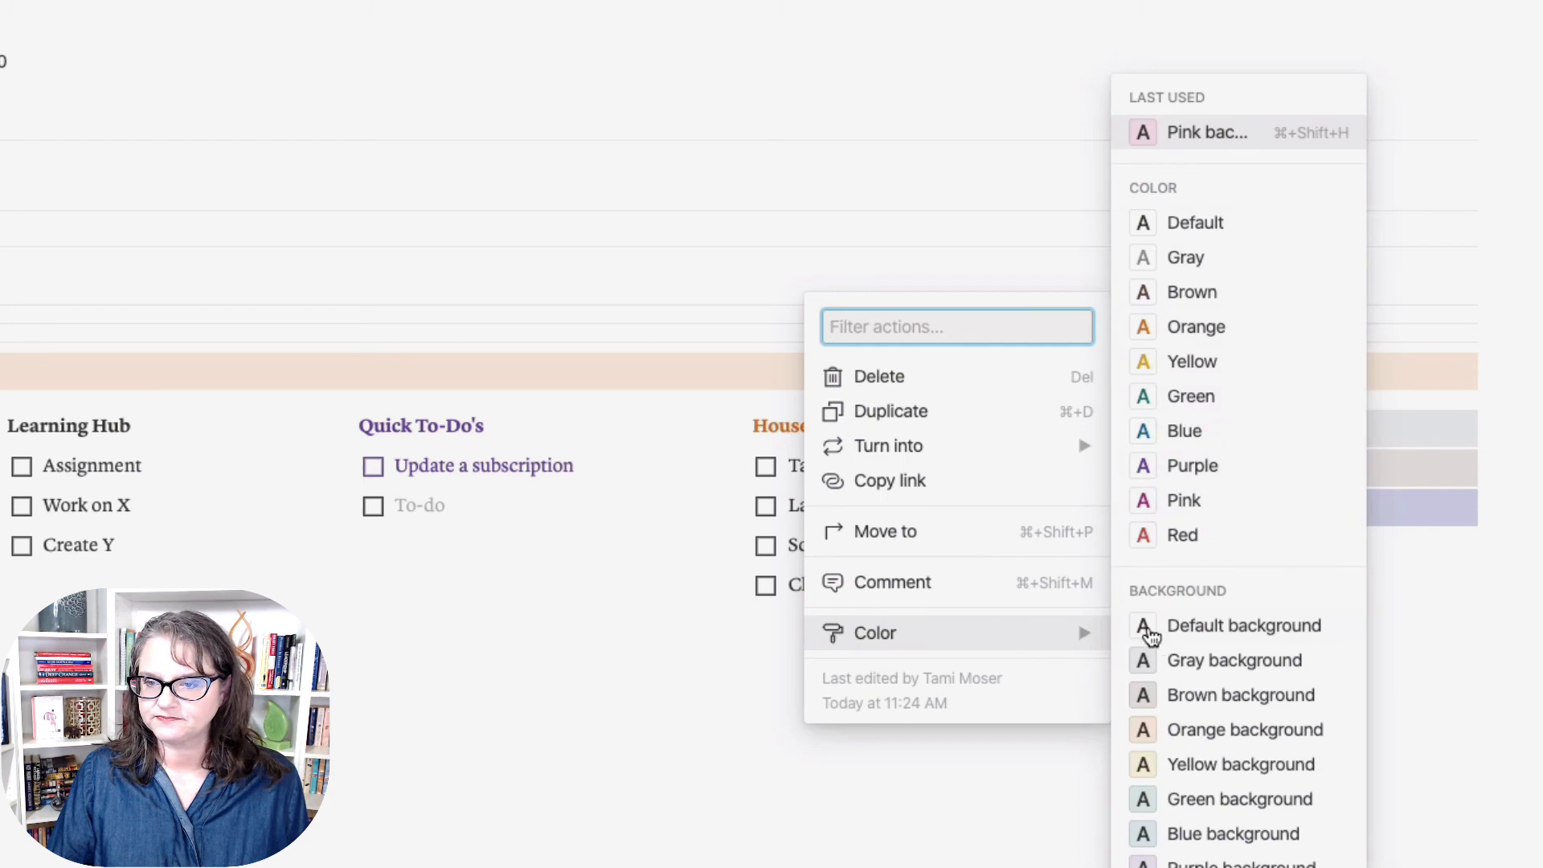
pyautogui.click(1170, 229)
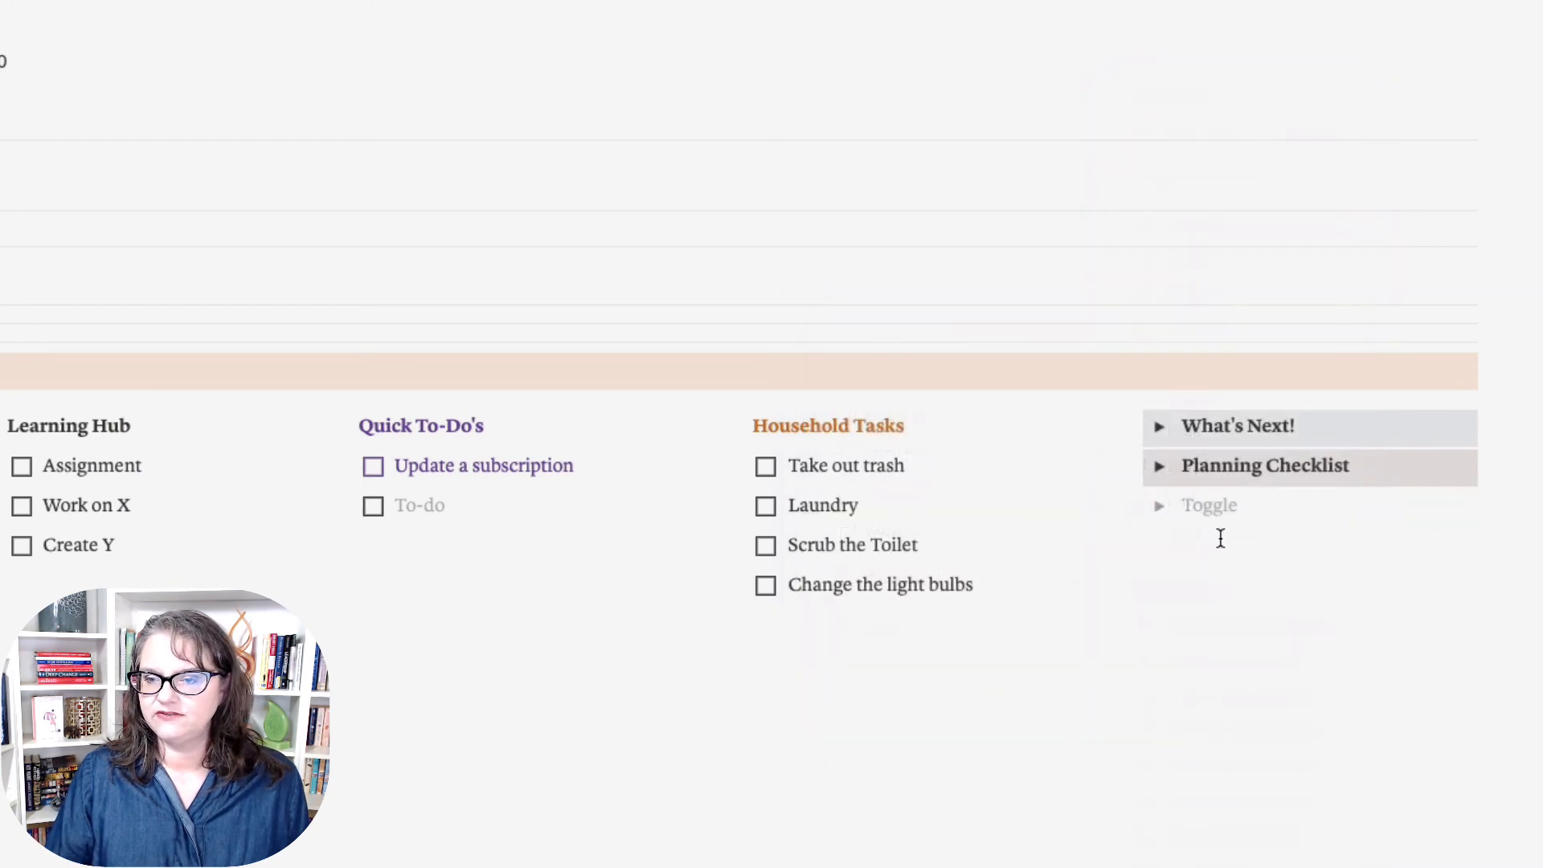
# Step: Give the new toggle a pink background, expand it, and place the cursor in its title
pyautogui.click(1134, 508)
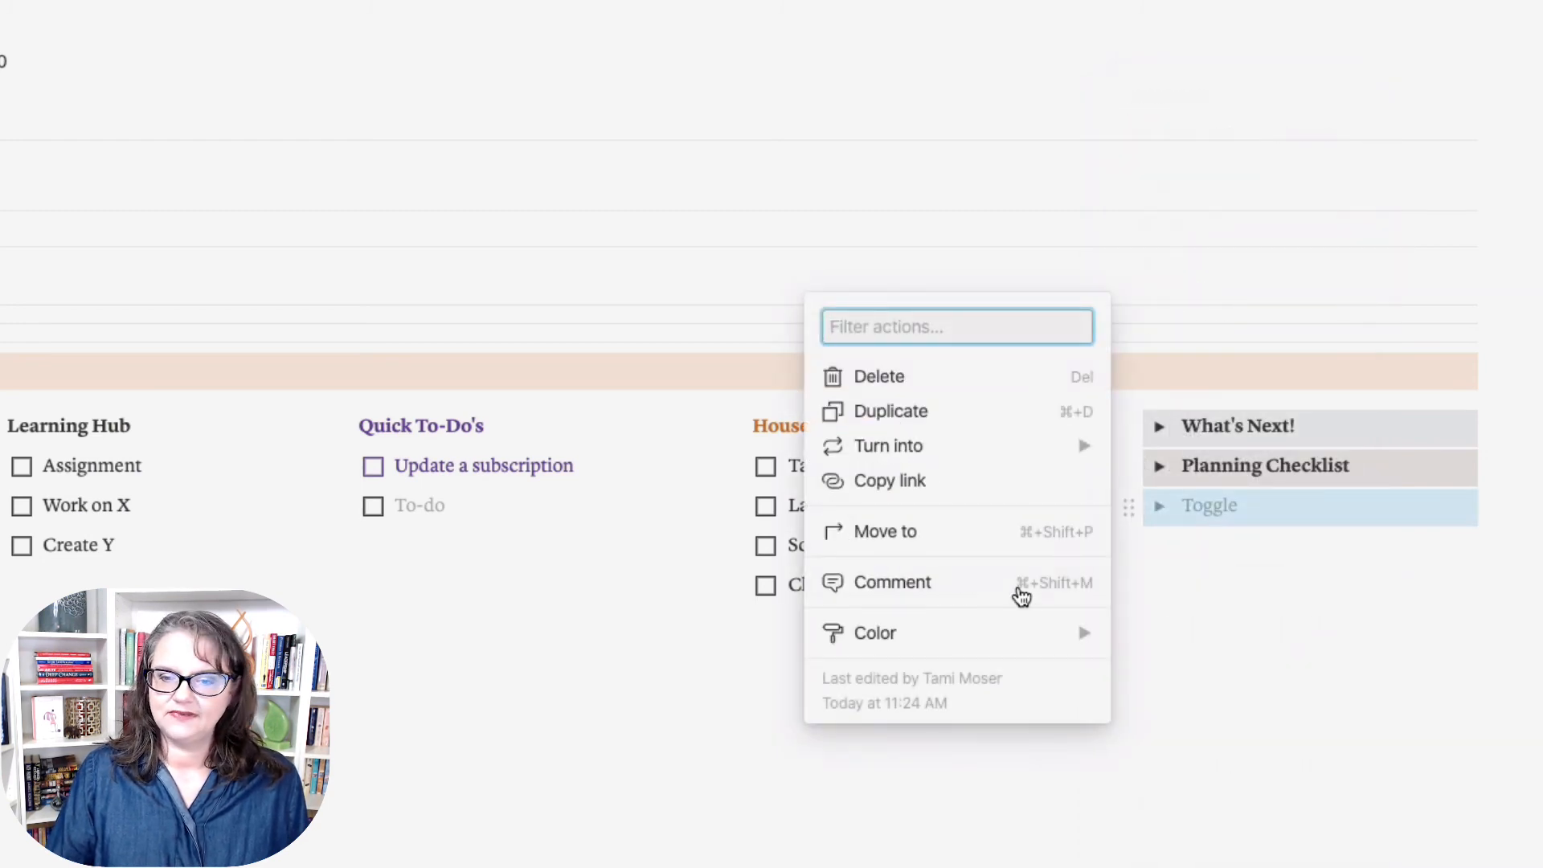
pyautogui.moveTo(1019, 636)
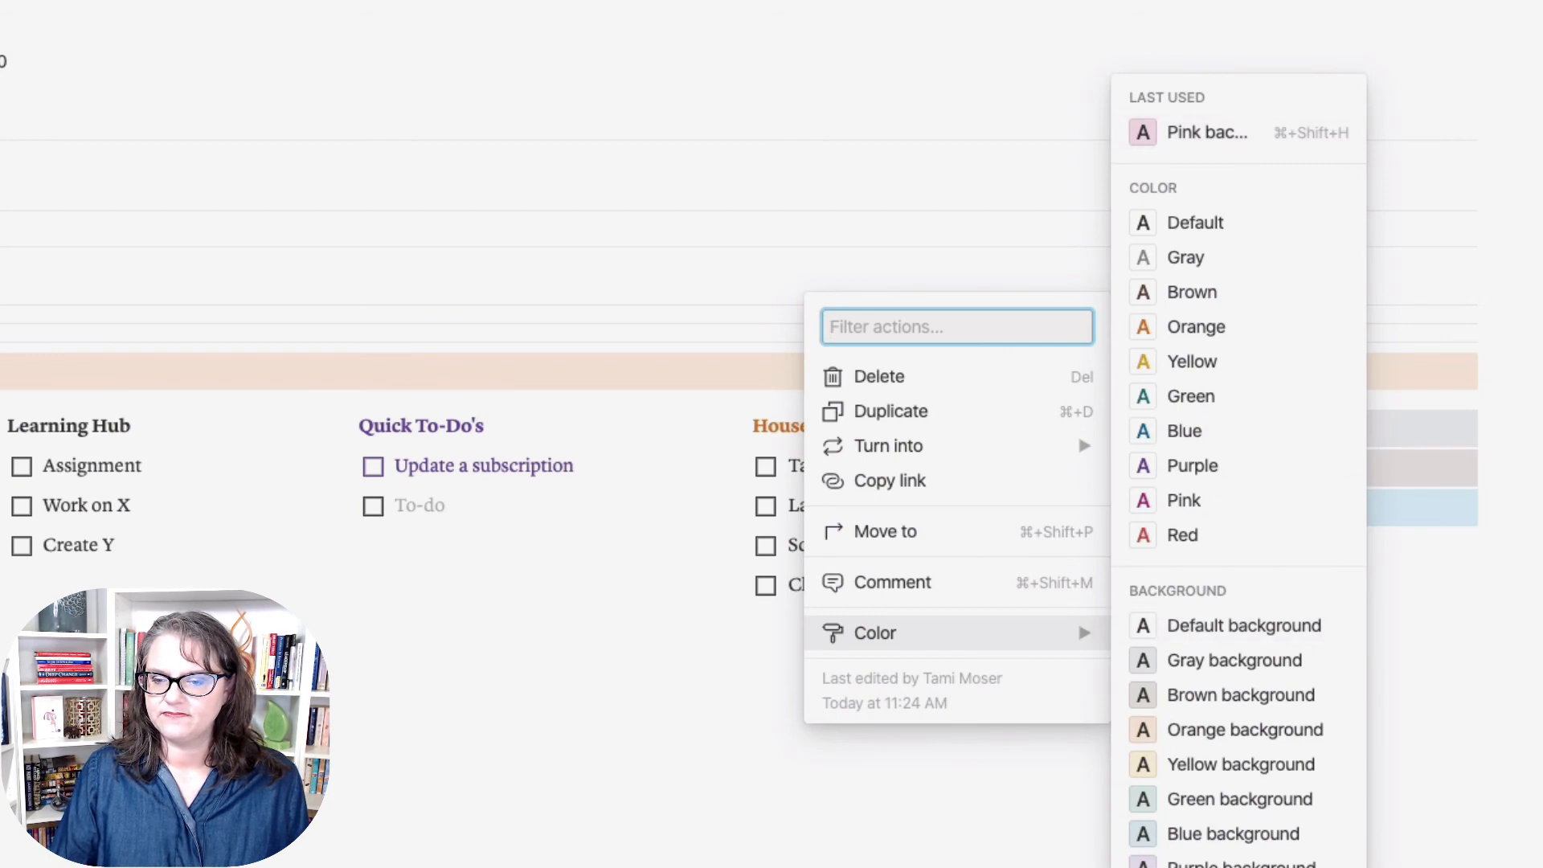
pyautogui.click(1210, 867)
pyautogui.click(1158, 512)
pyautogui.click(1193, 506)
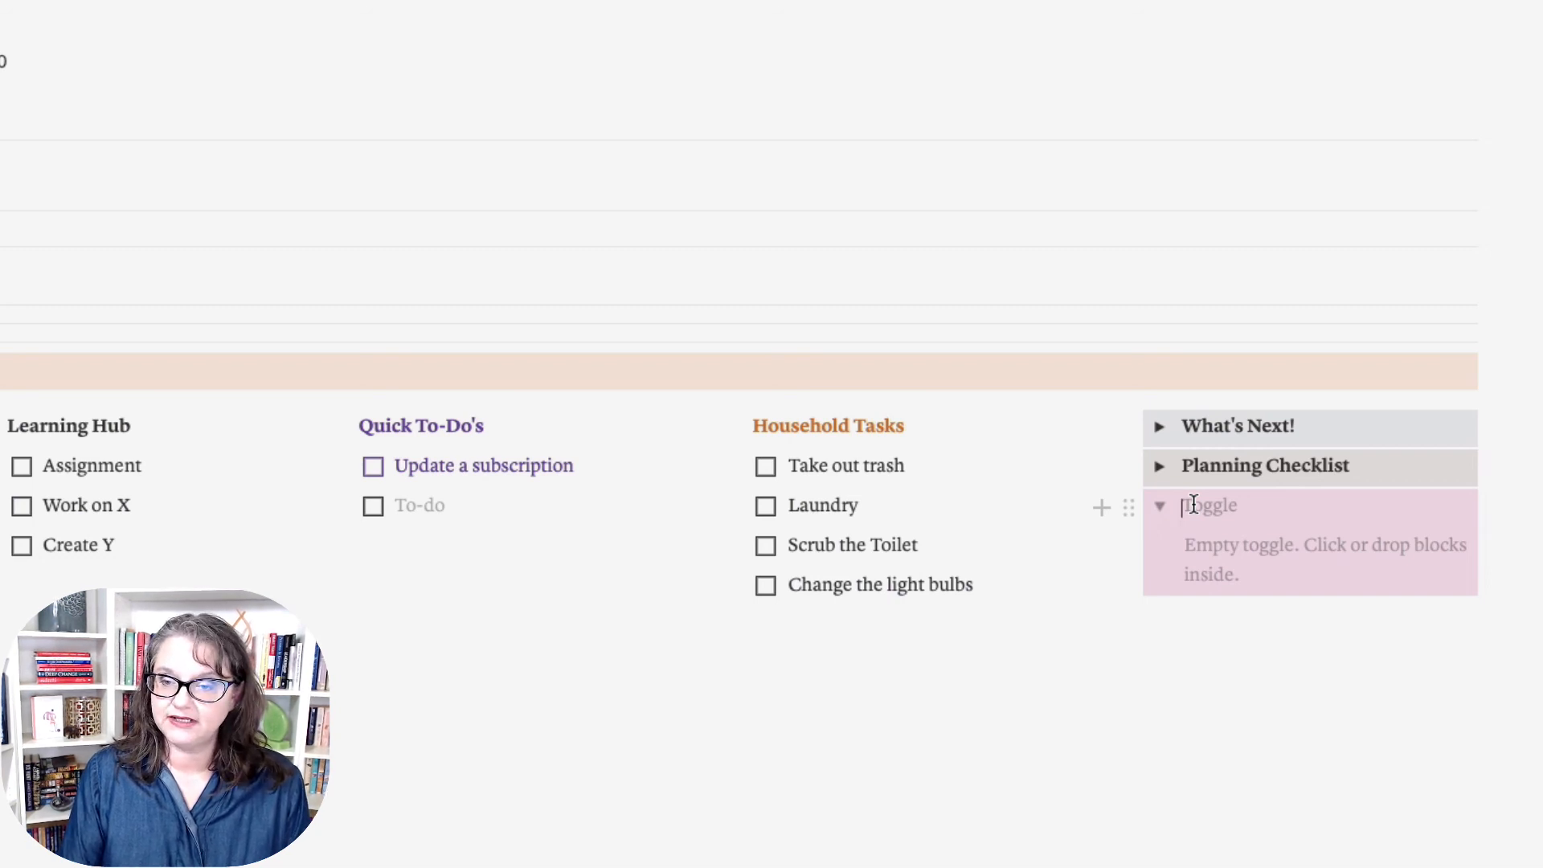
# Step: Name the pink toggle 'Not-to-Do List' and add a grimacing-face emoji after the name
pyautogui.write('Not-to')
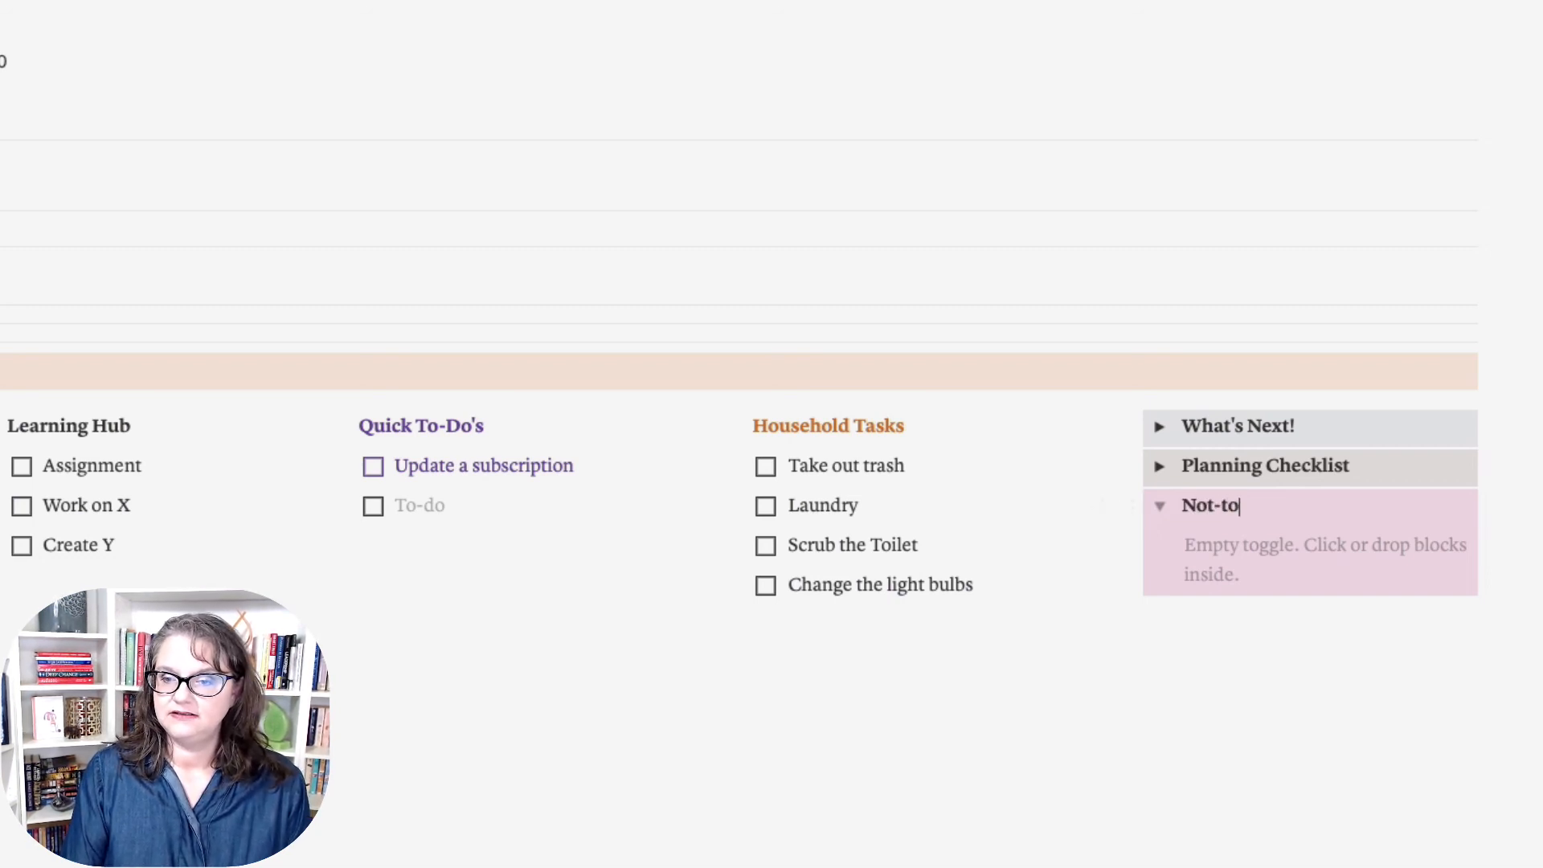
pyautogui.write('-Do ')
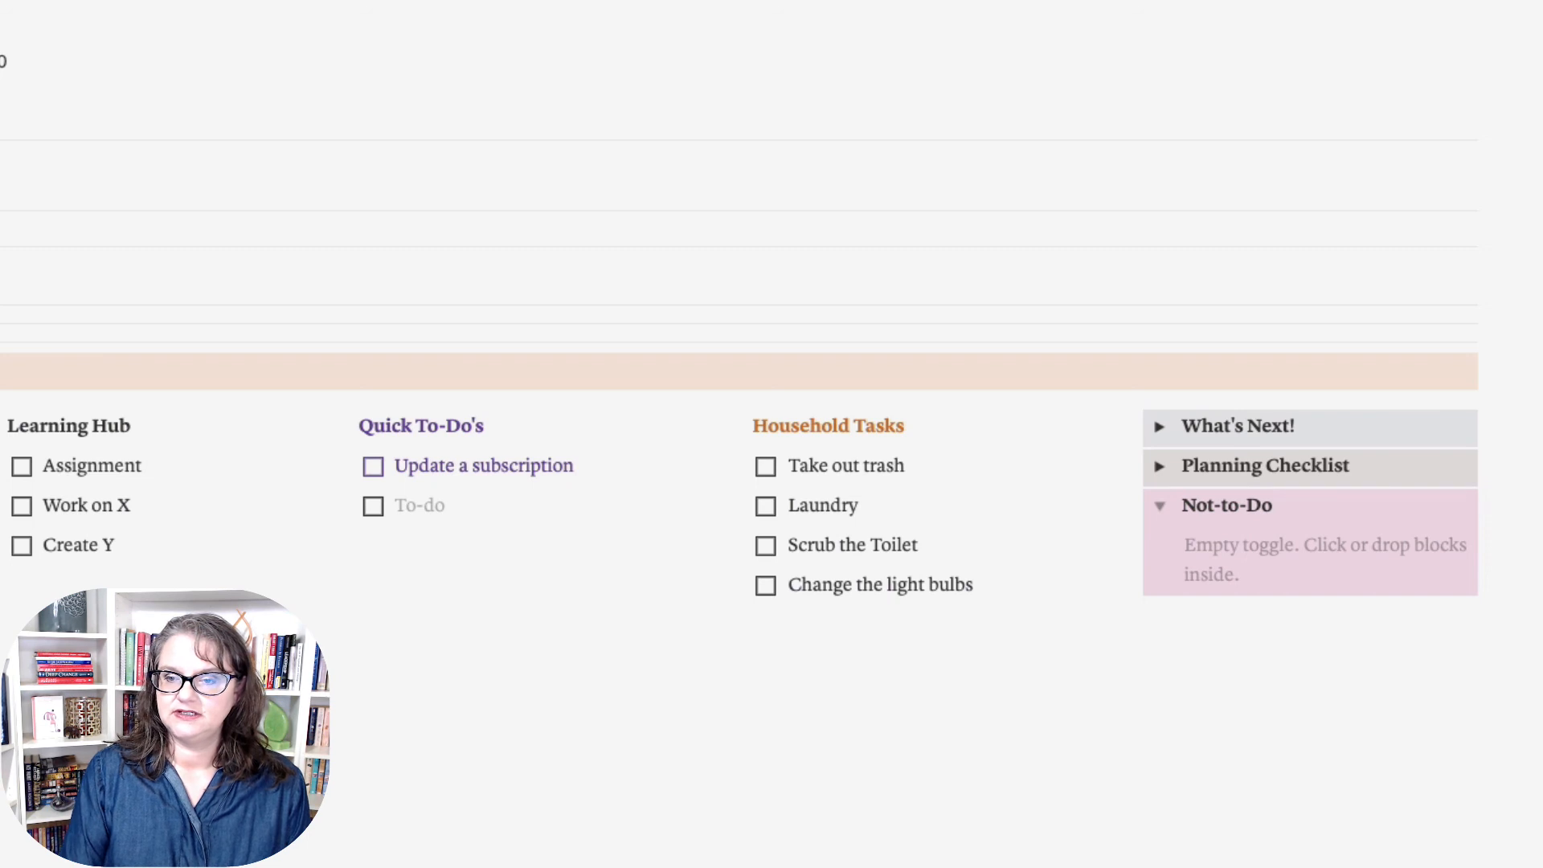
pyautogui.write('List')
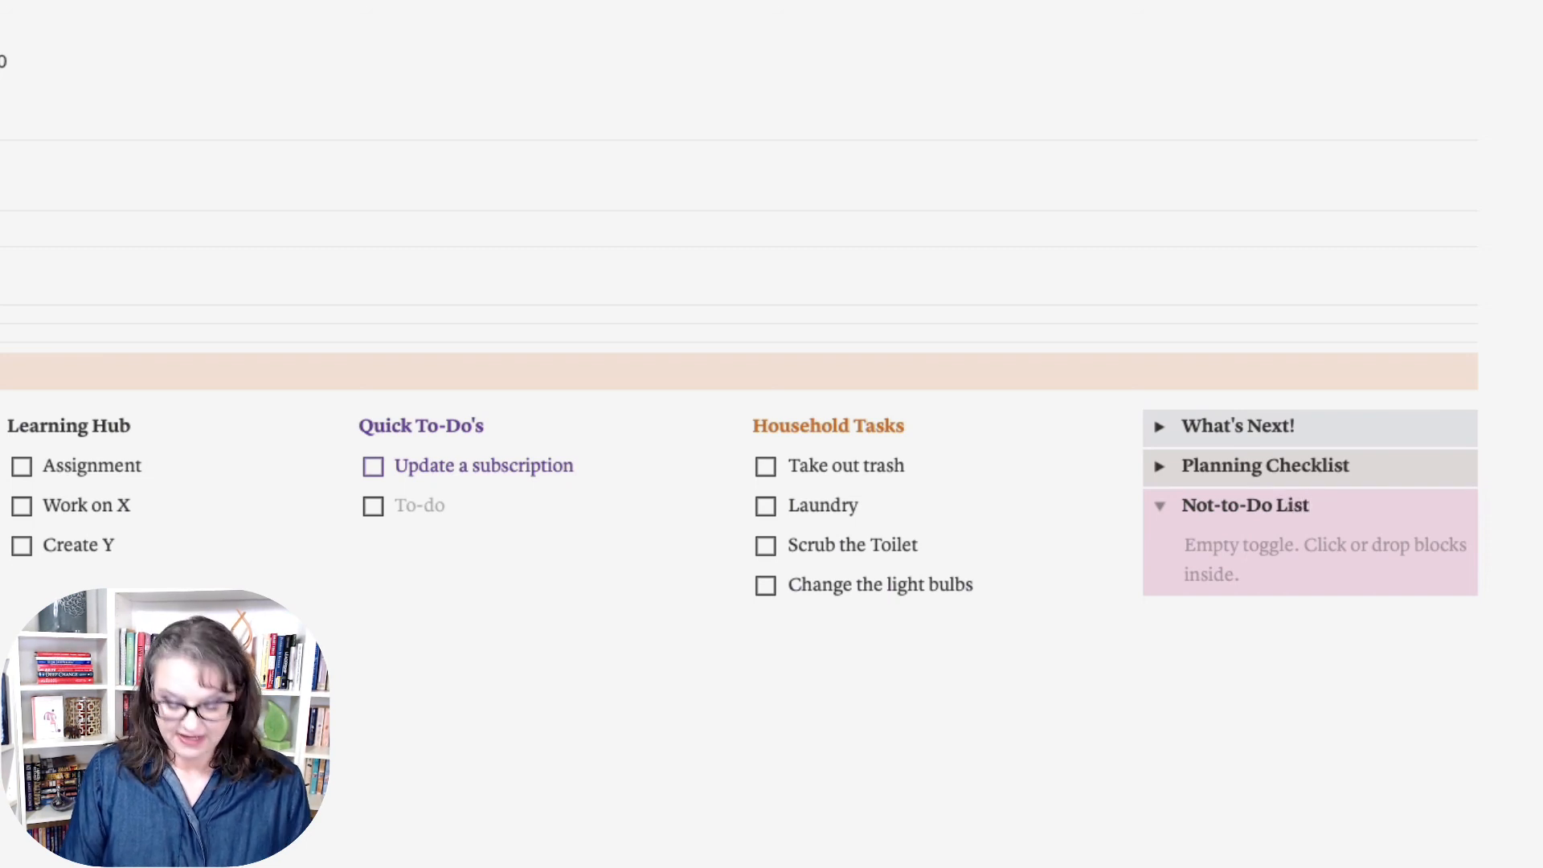
pyautogui.press('ctrl+super+space')
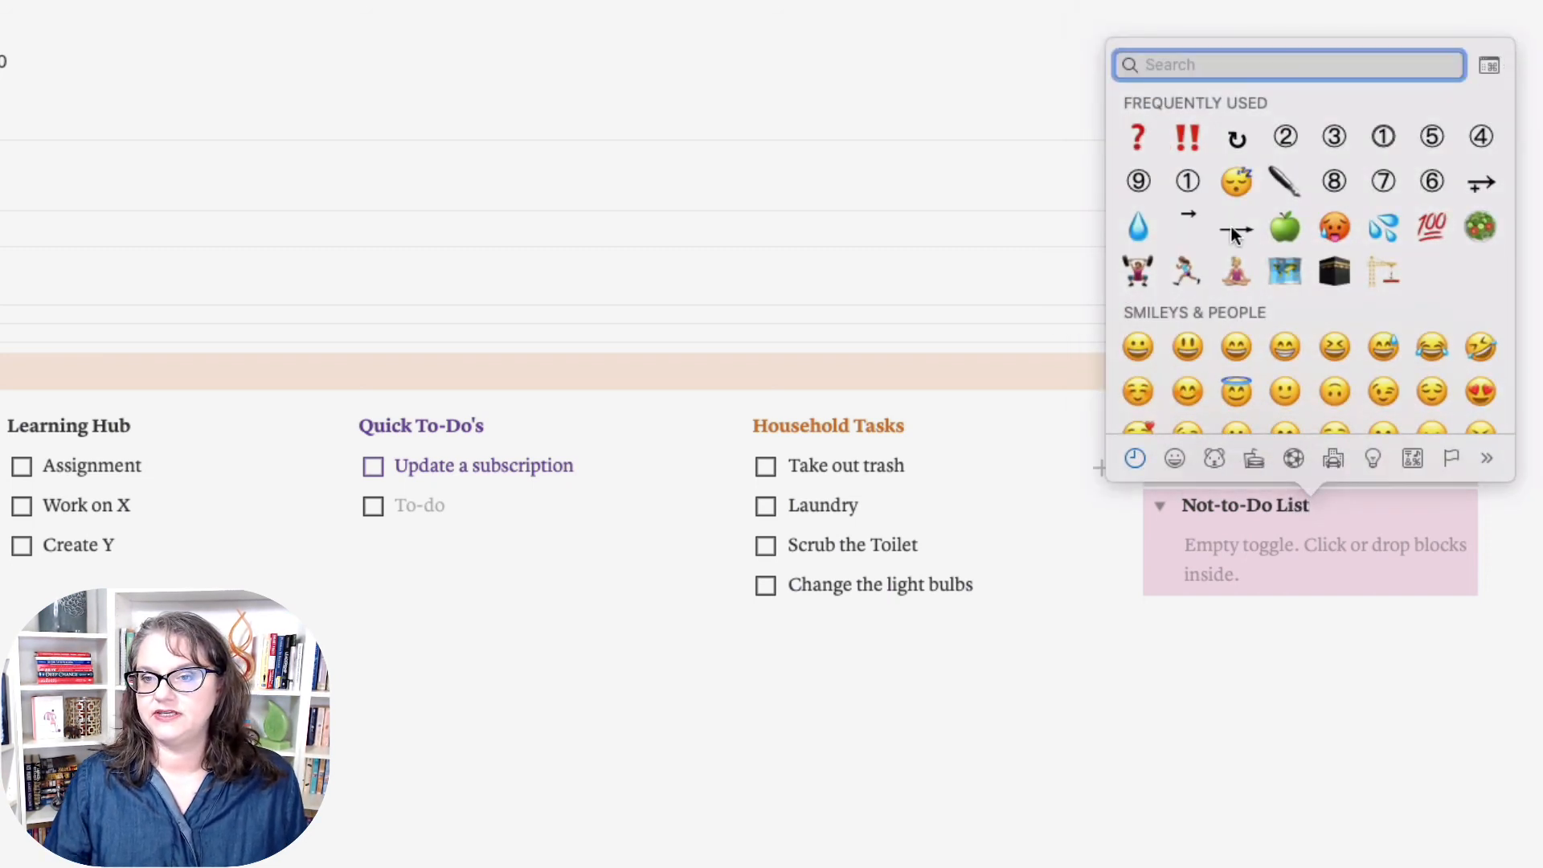
pyautogui.scroll(-5, 1190, 165)
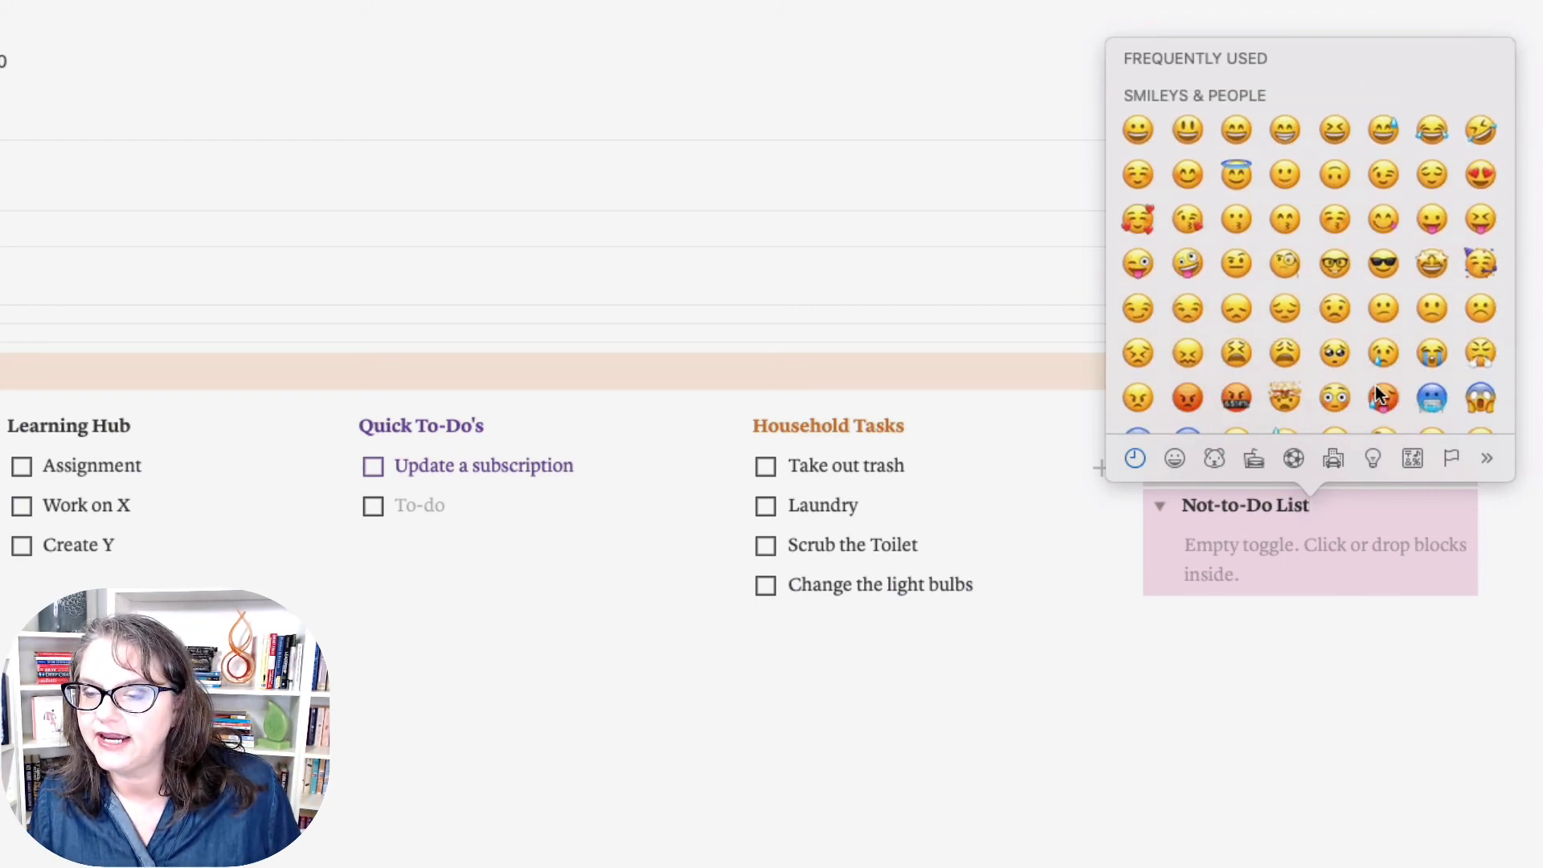
pyautogui.scroll(-2, 1377, 391)
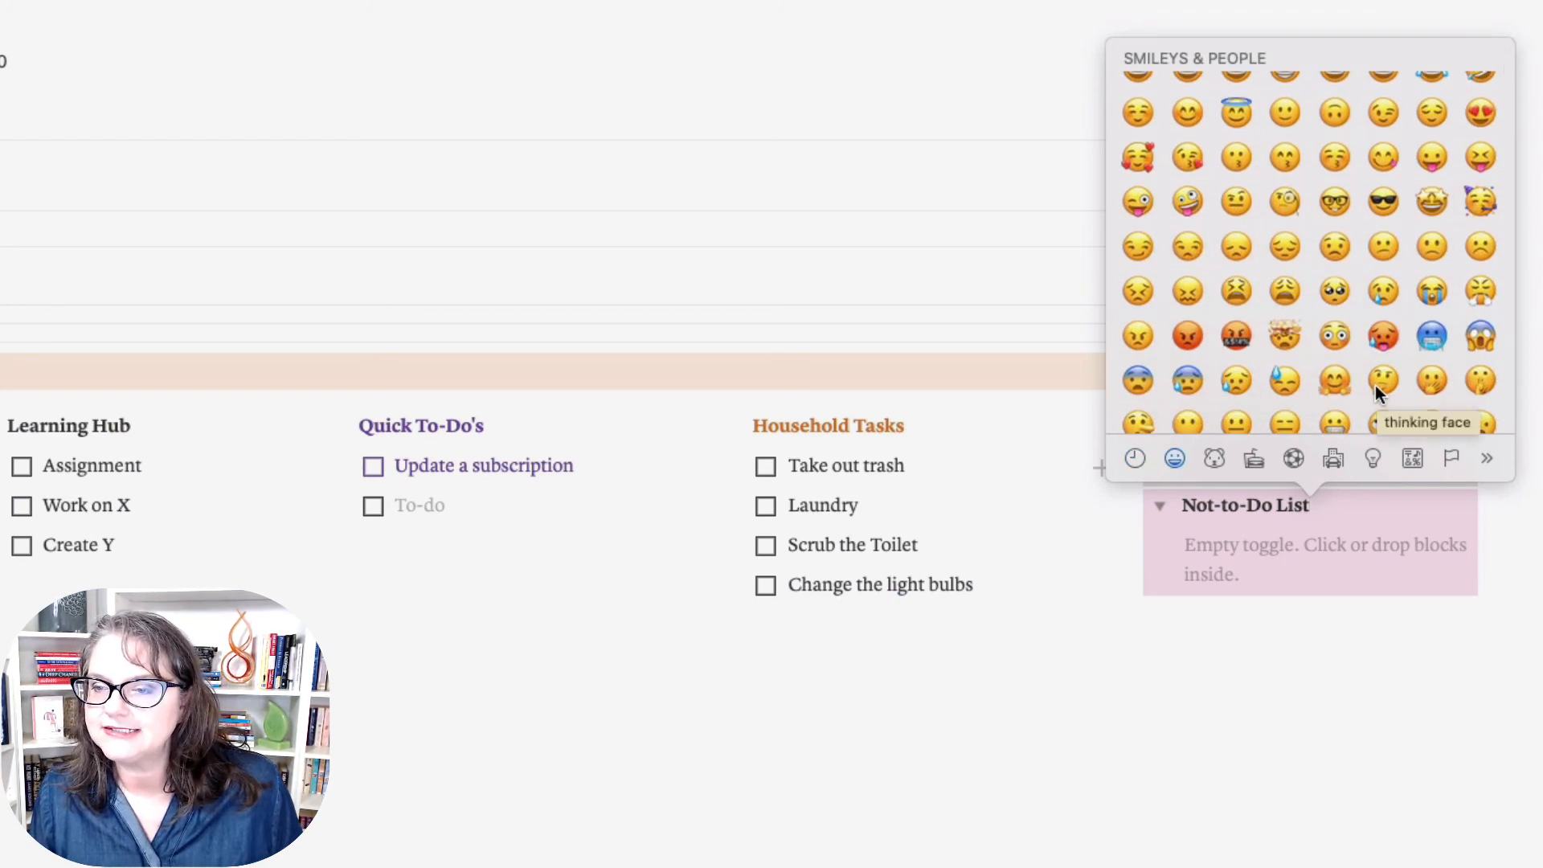
pyautogui.scroll(-3, 1381, 386)
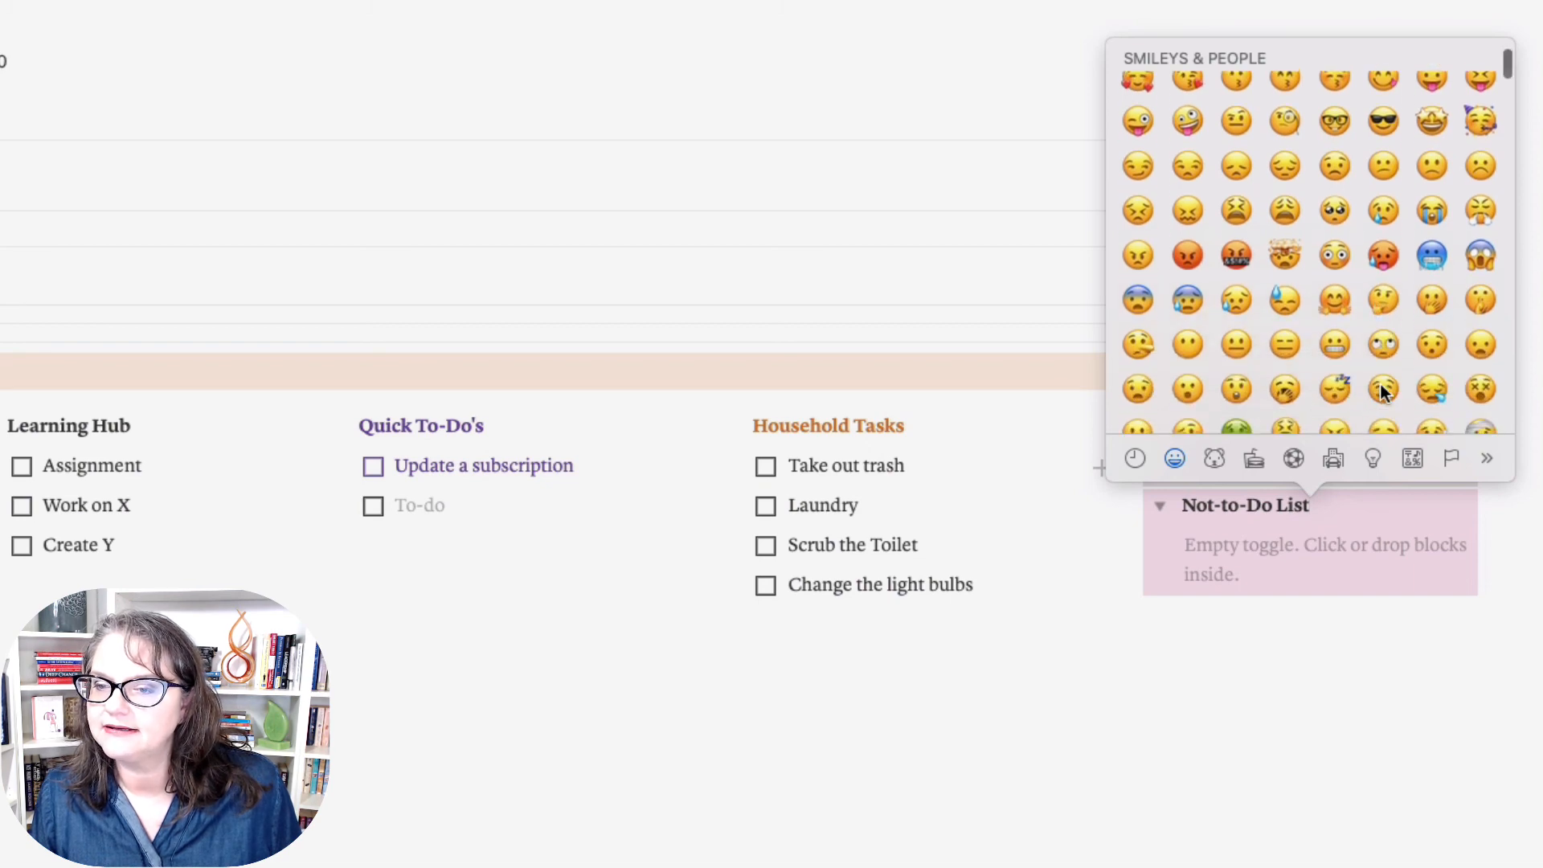
pyautogui.click(1336, 346)
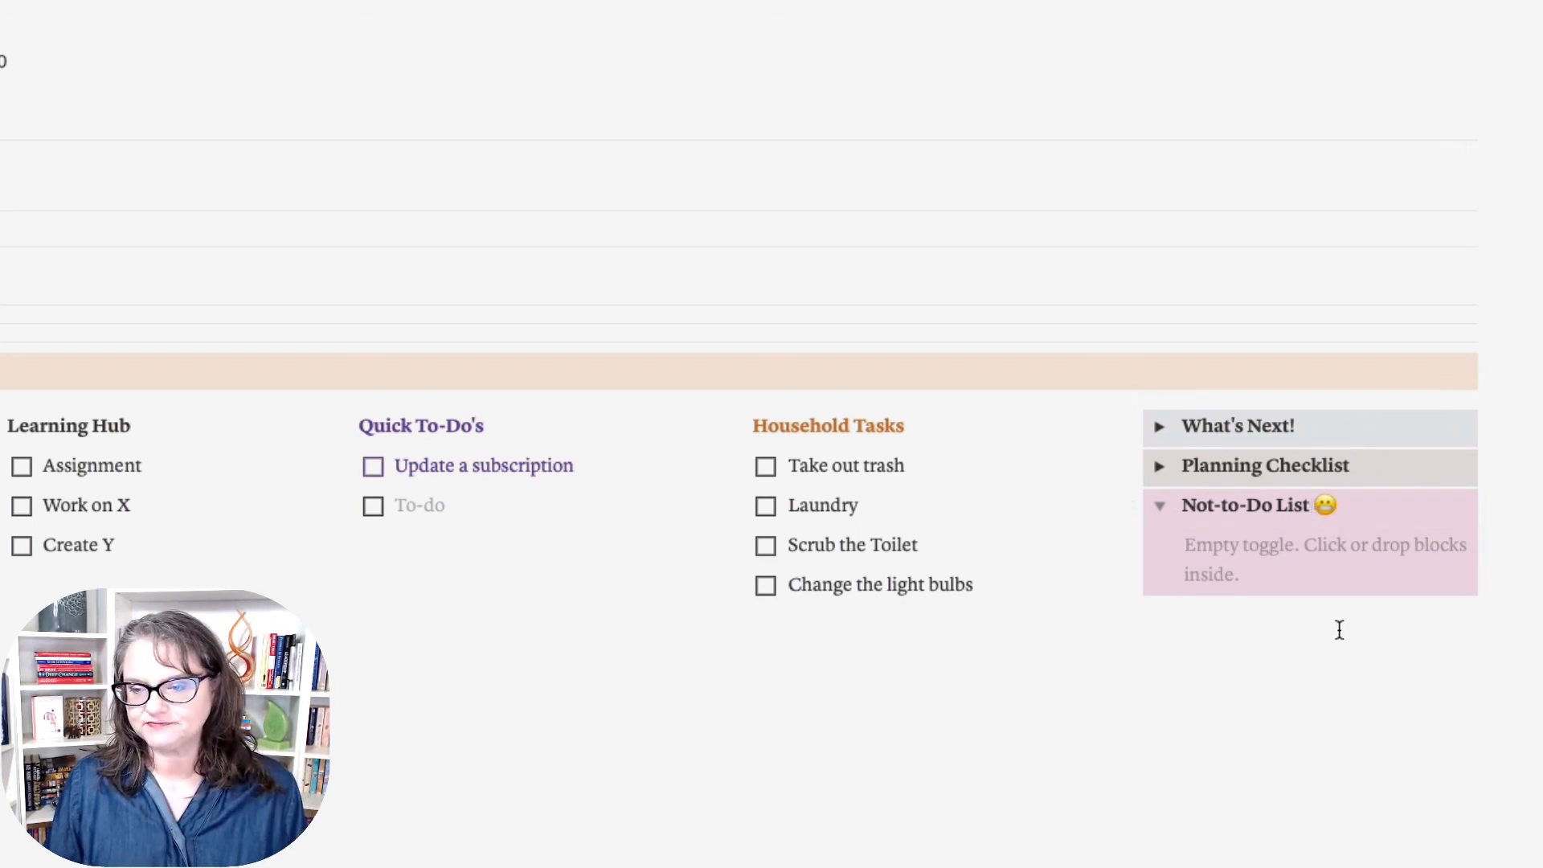
# Step: Add an empty bulleted-list line inside the Not-to-Do List toggle
pyautogui.click(1171, 541)
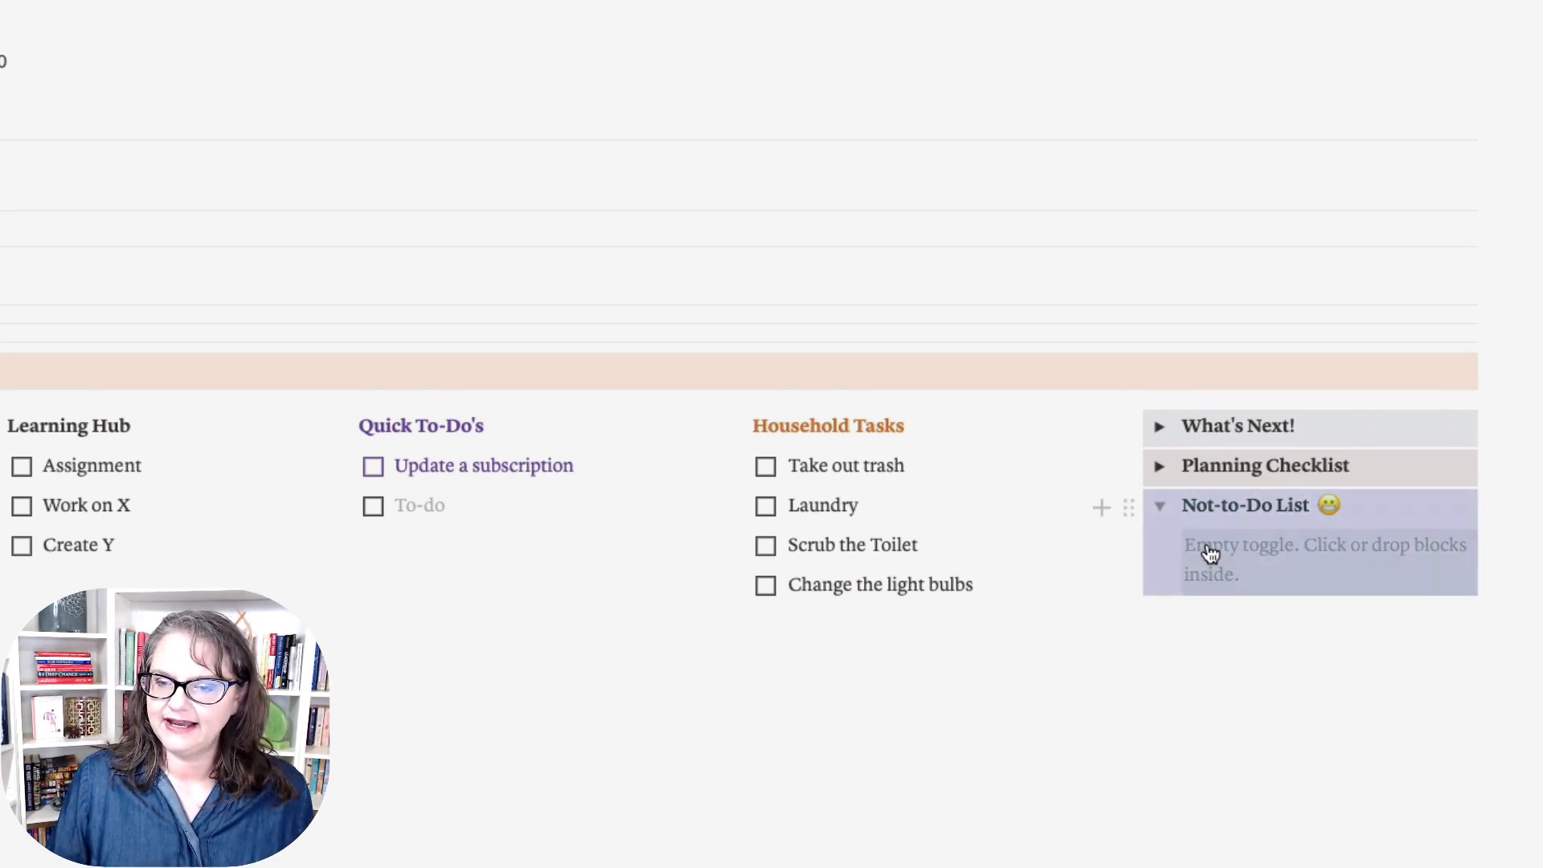
pyautogui.click(1210, 553)
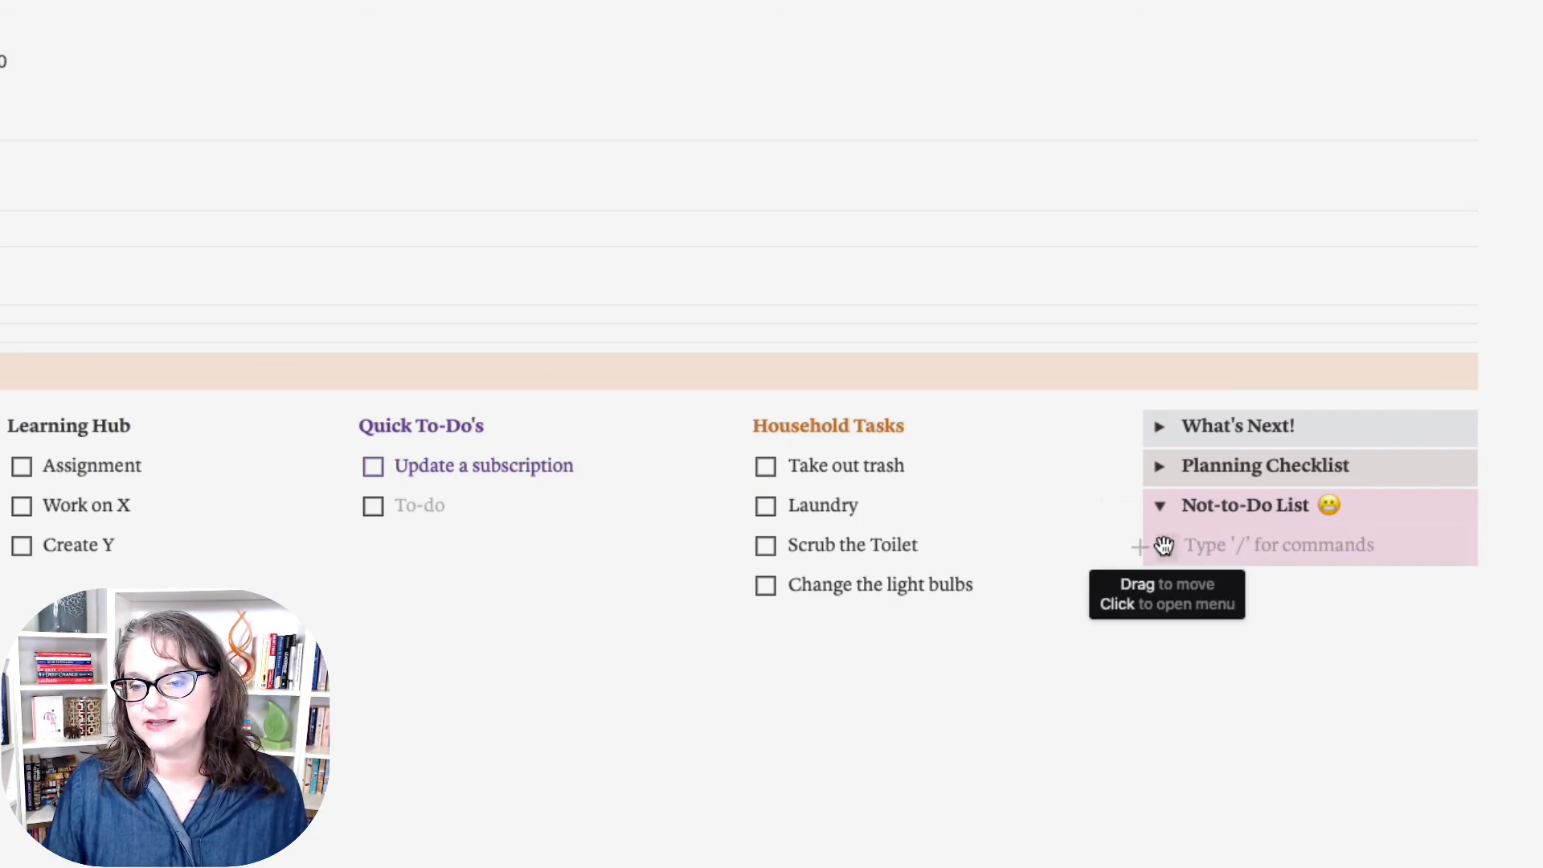
pyautogui.click(1165, 546)
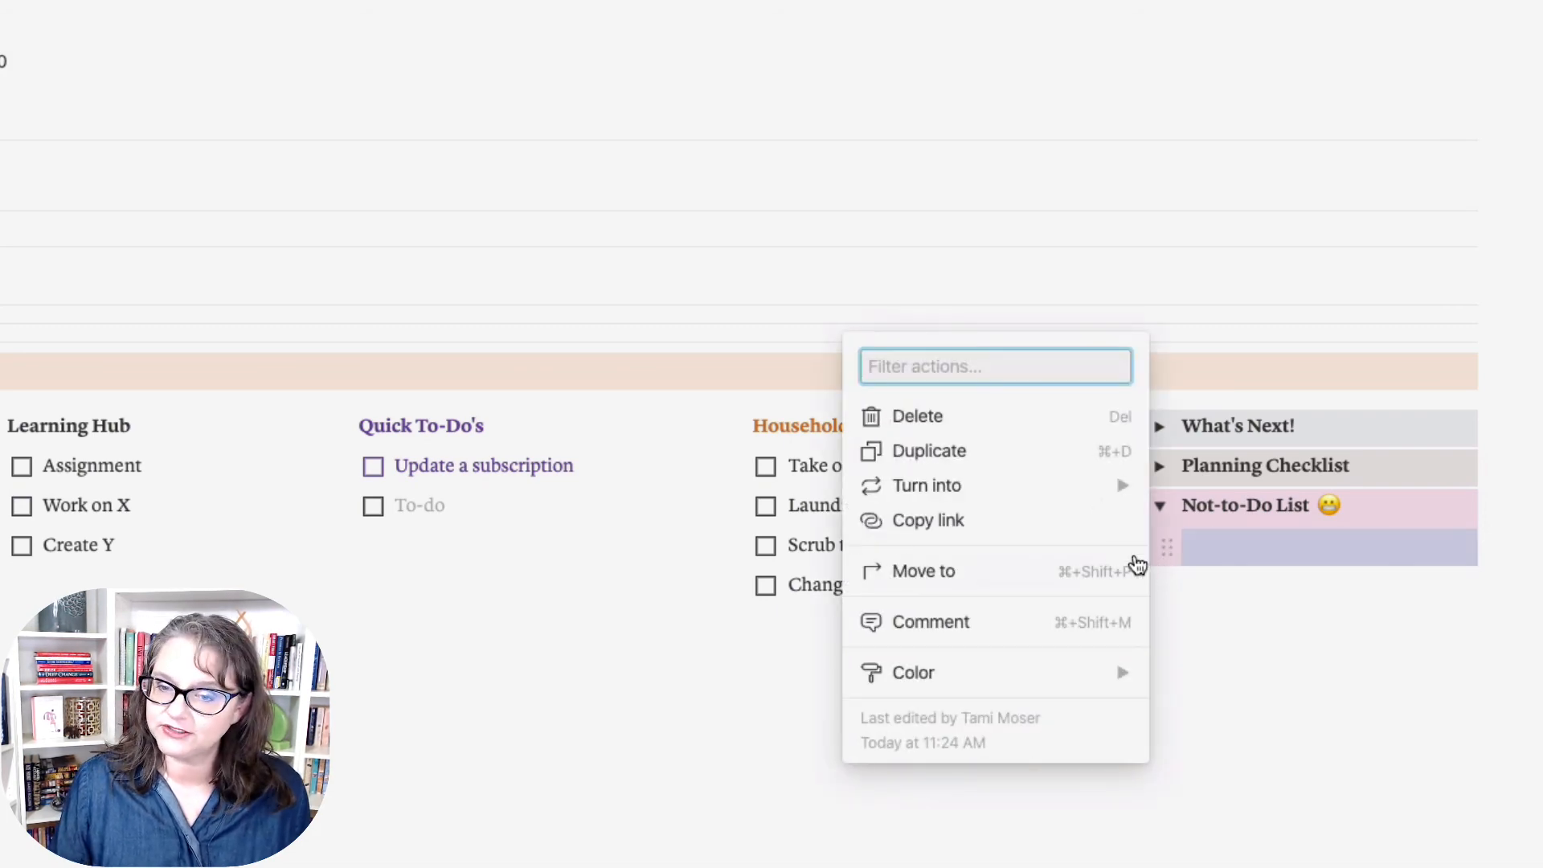
pyautogui.moveTo(1058, 486)
pyautogui.click(1233, 486)
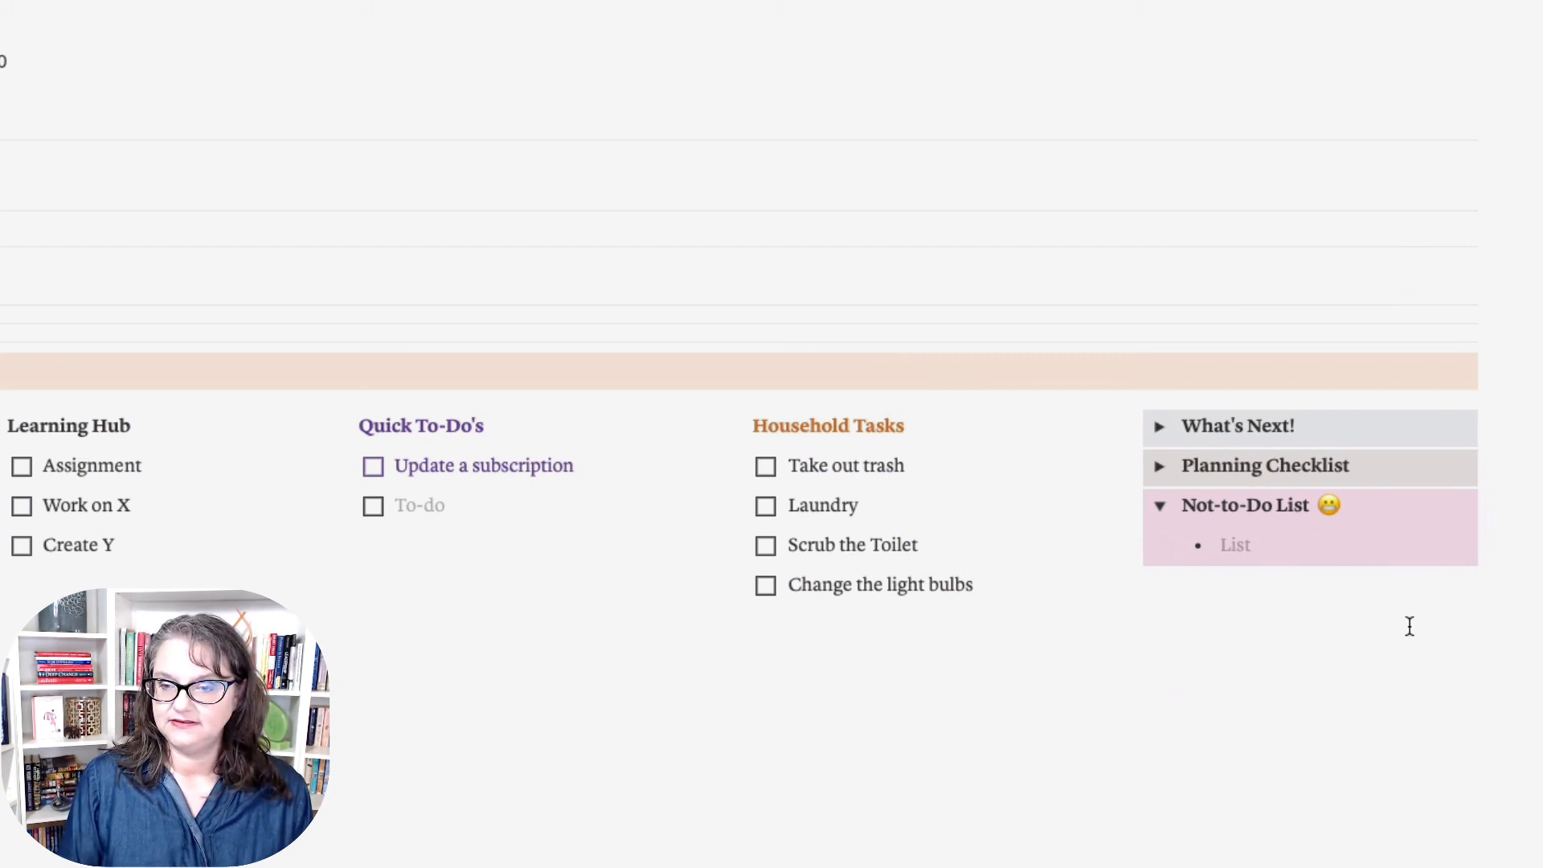
# Step: Add bullets 'Don't eat sugar' and 'Quit watching TV', then collapse the toggle
pyautogui.write("Don't")
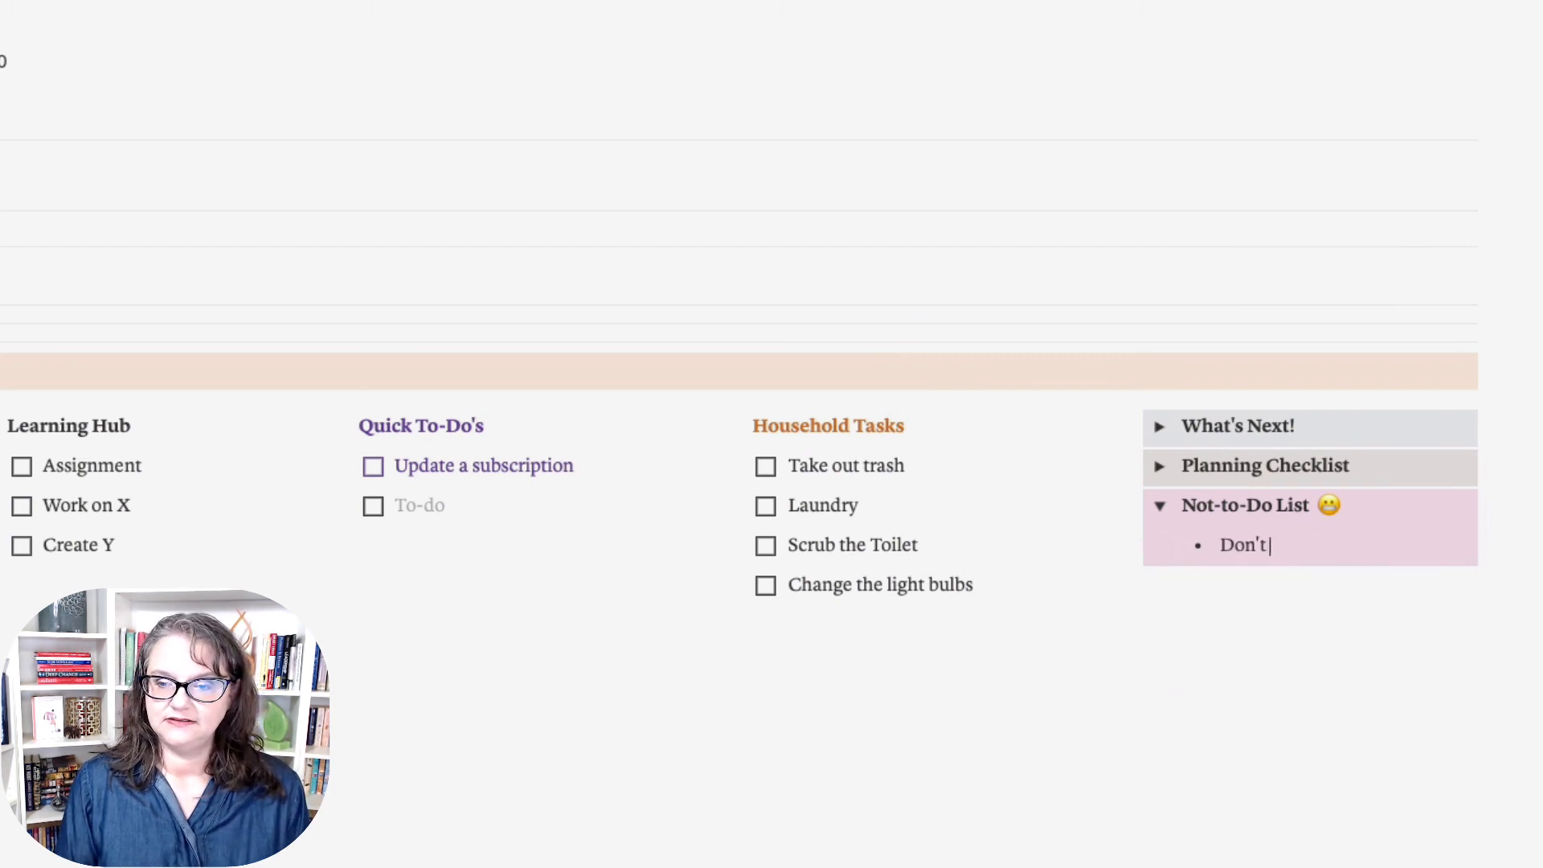
pyautogui.write(' eat sugar')
pyautogui.press('Return')
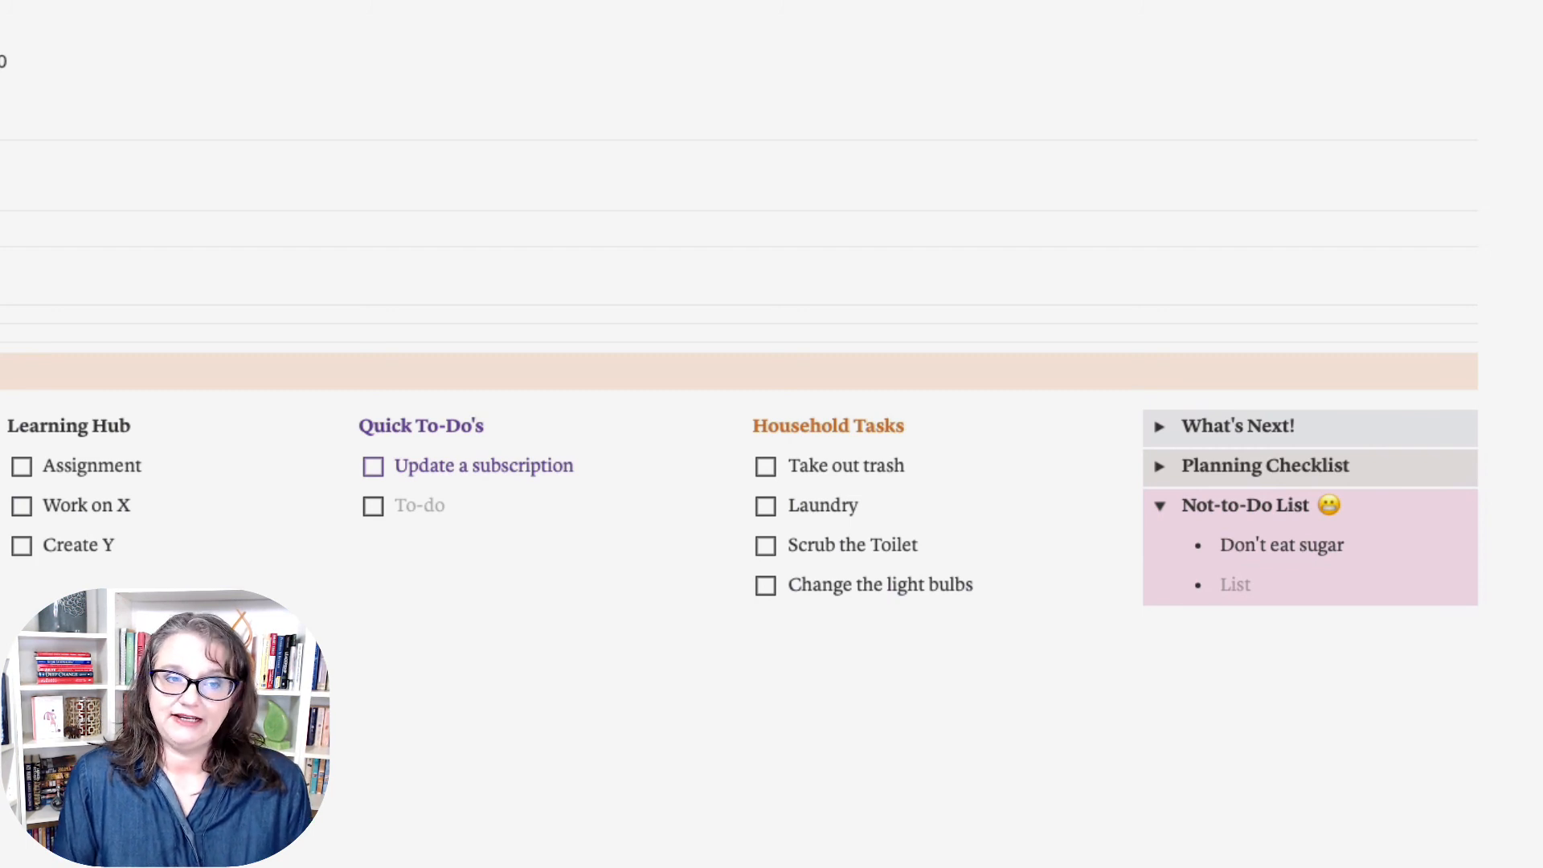
pyautogui.write('E')
pyautogui.press('BackSpace')
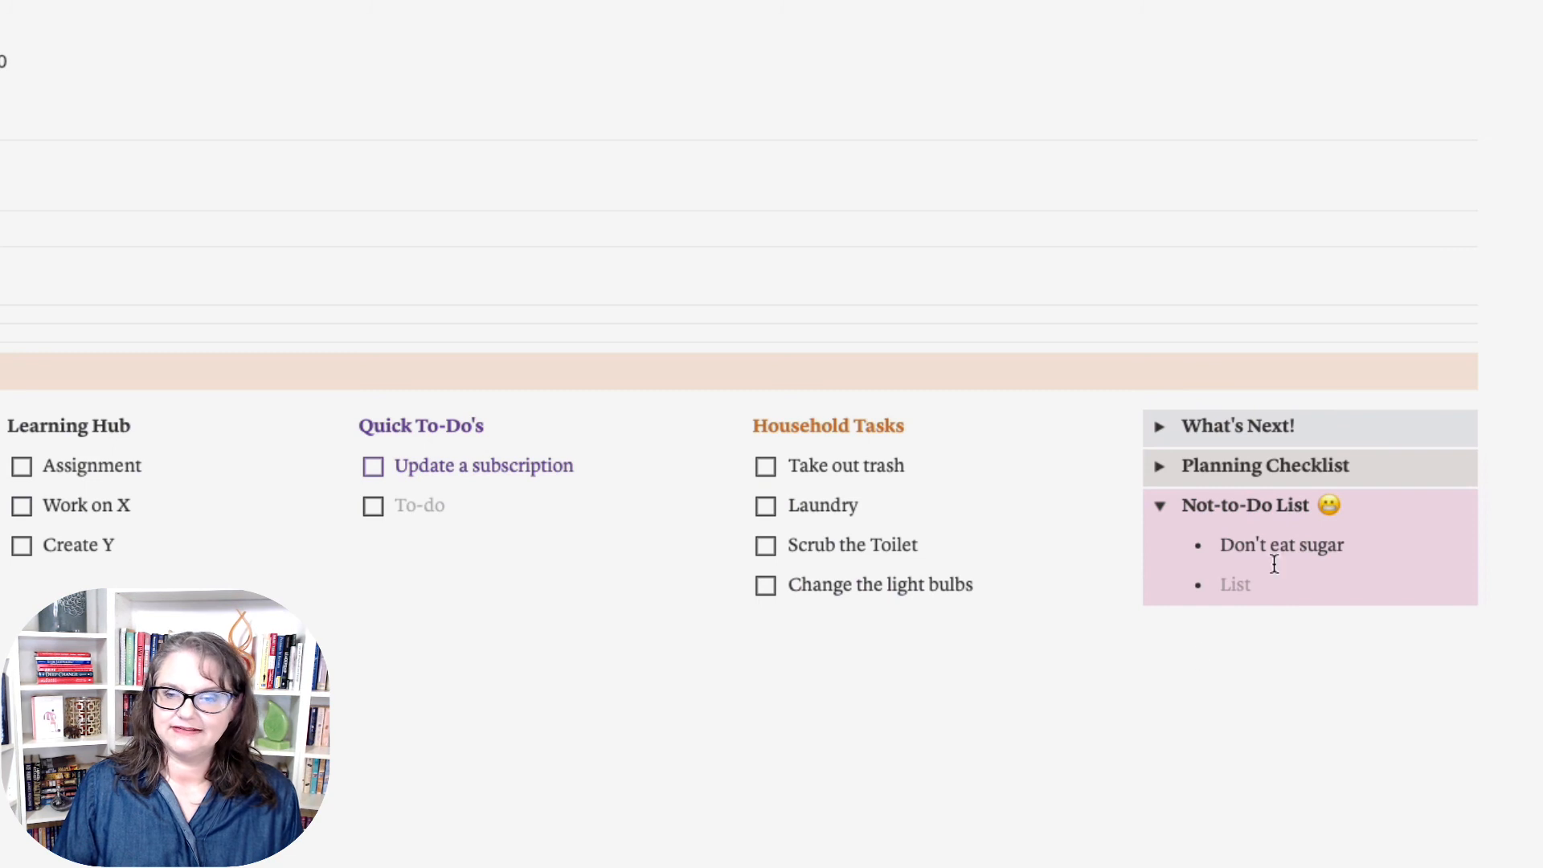
pyautogui.write('Quit')
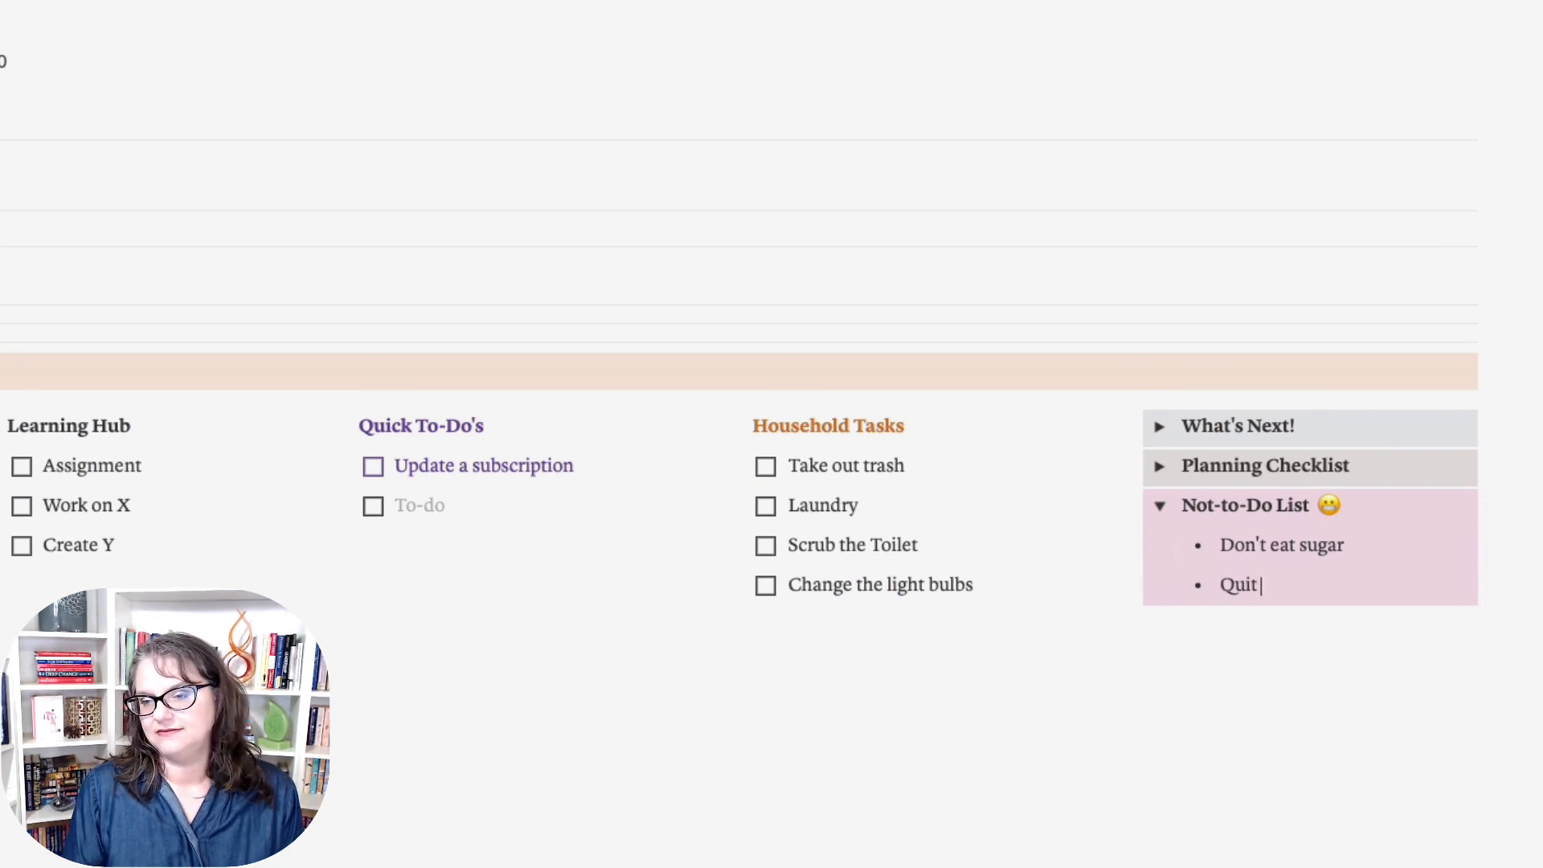
pyautogui.write(' watching TV')
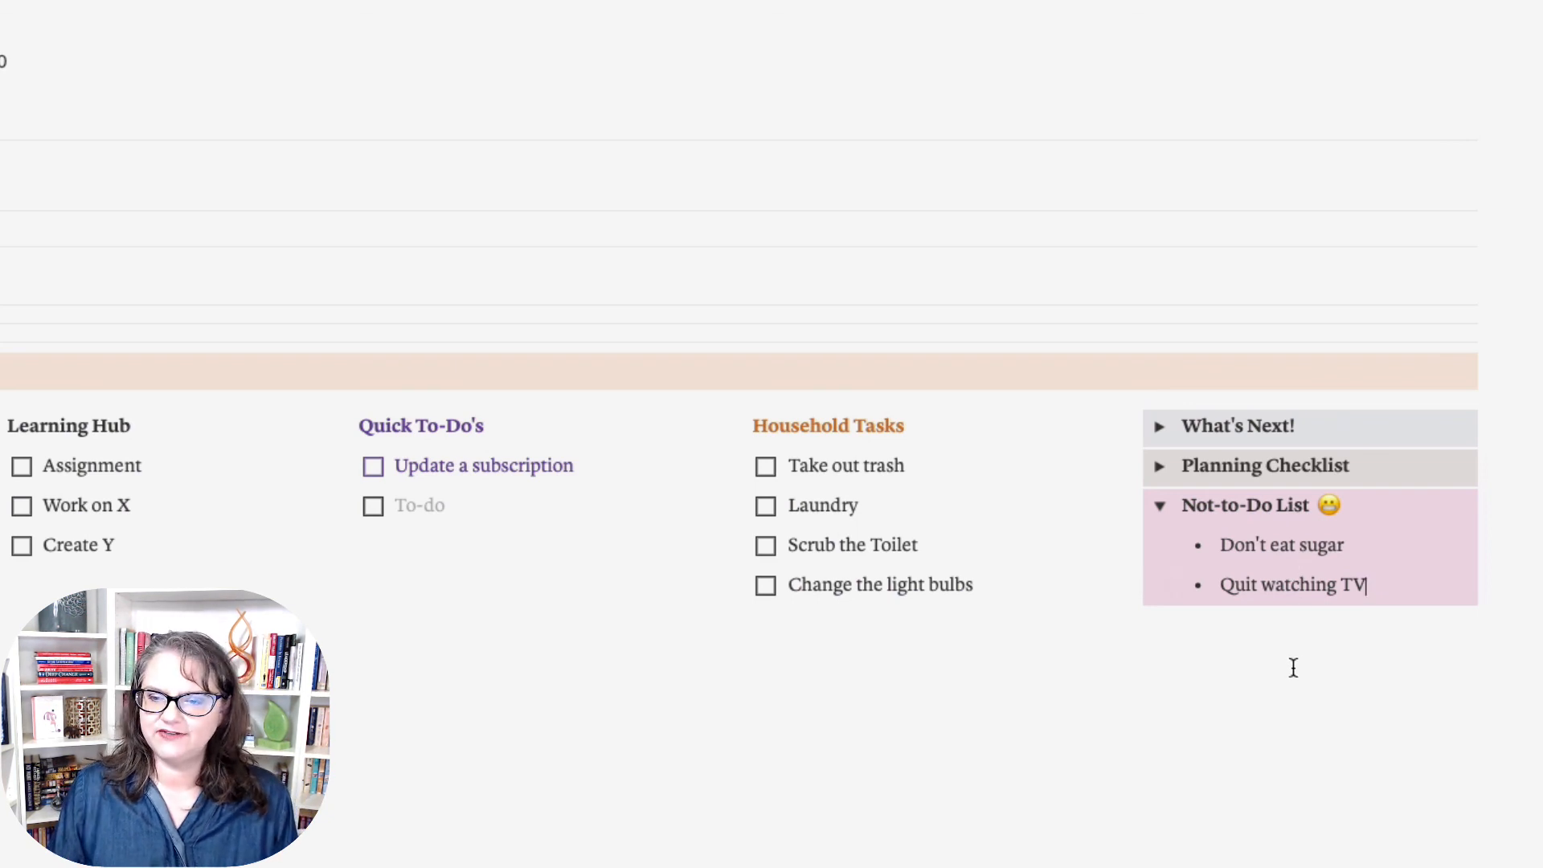
pyautogui.click(1161, 508)
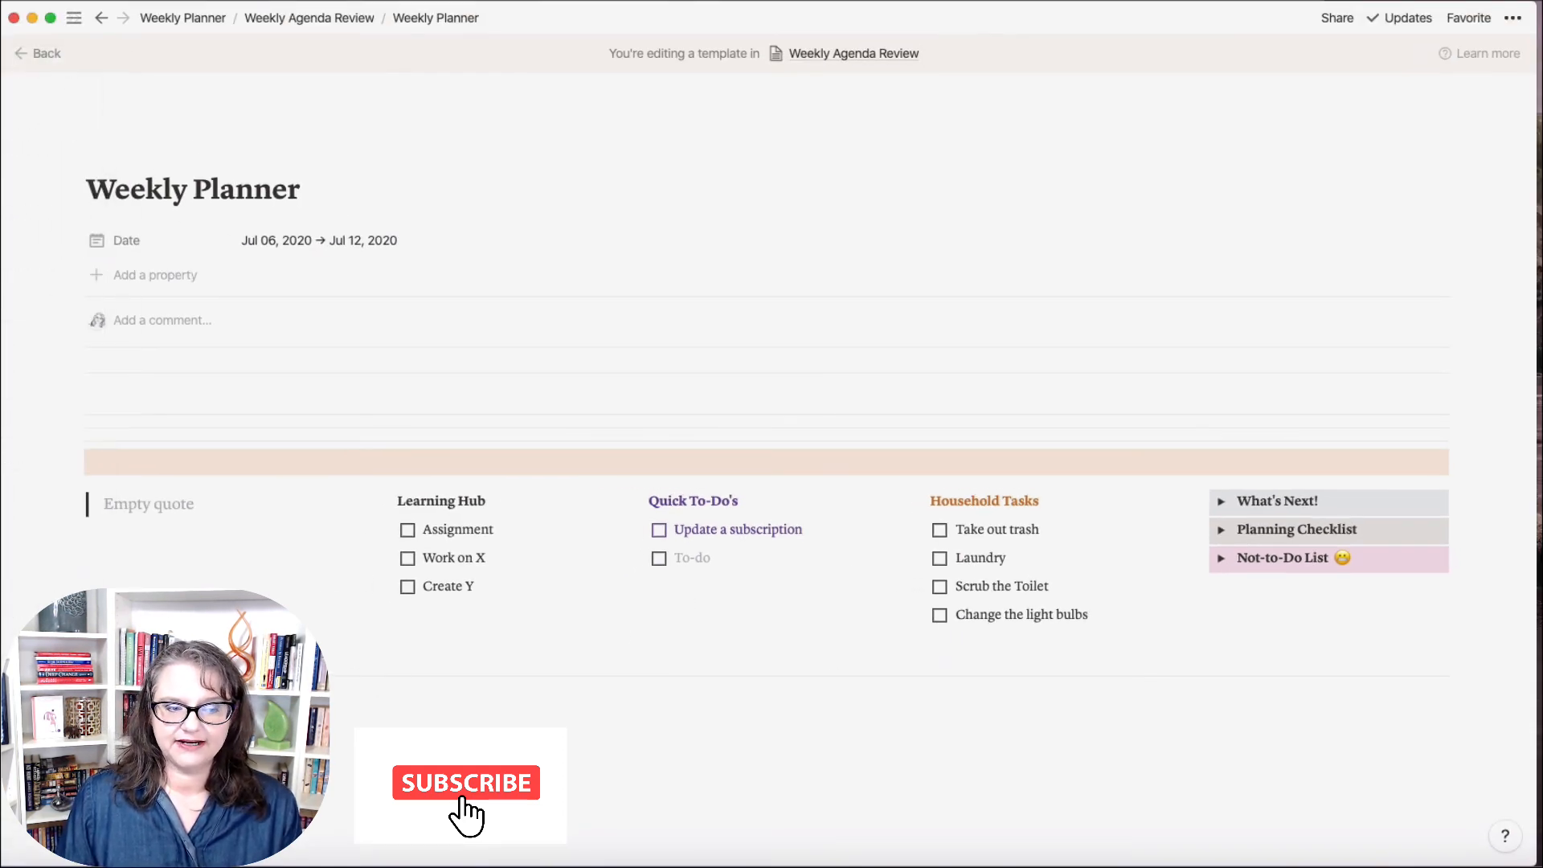
pyautogui.scroll(-3, 767, 402)
pyautogui.scroll(3, 767, 401)
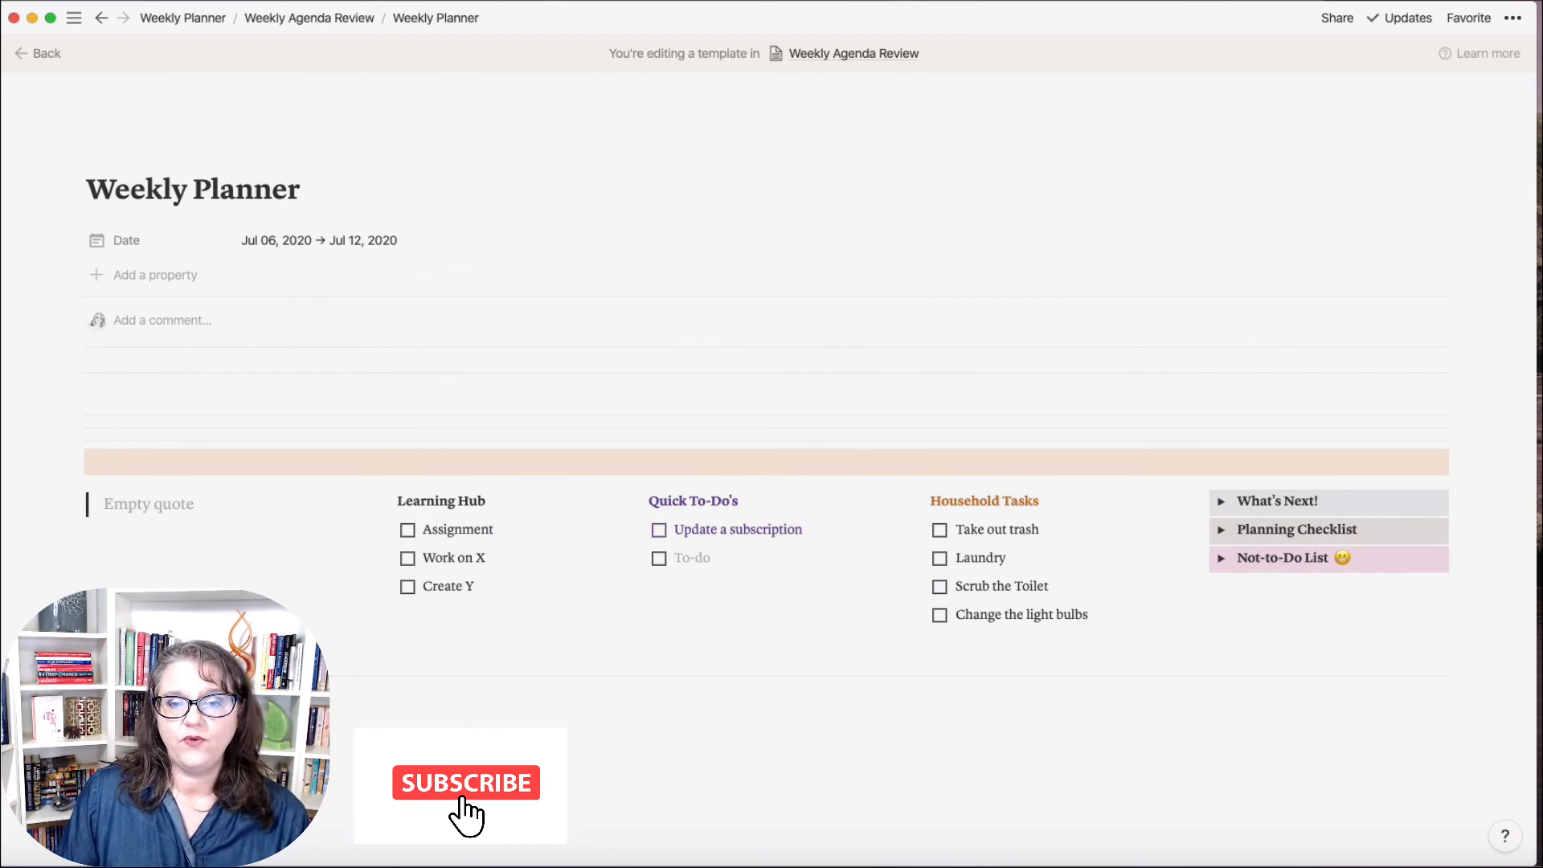
pyautogui.scroll(-3, 766, 470)
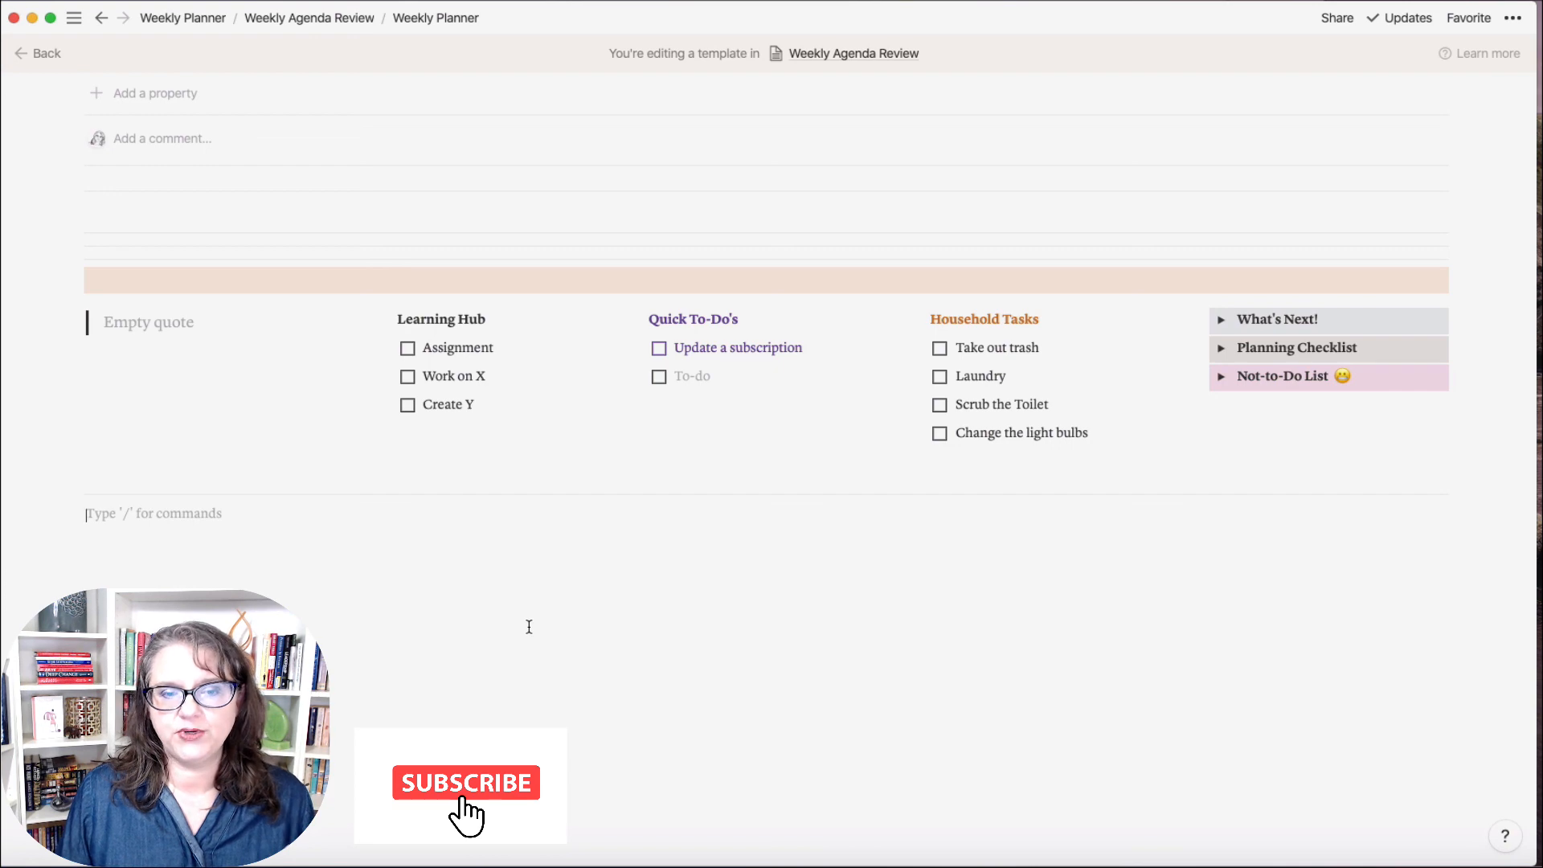
pyautogui.scroll(3, 555, 660)
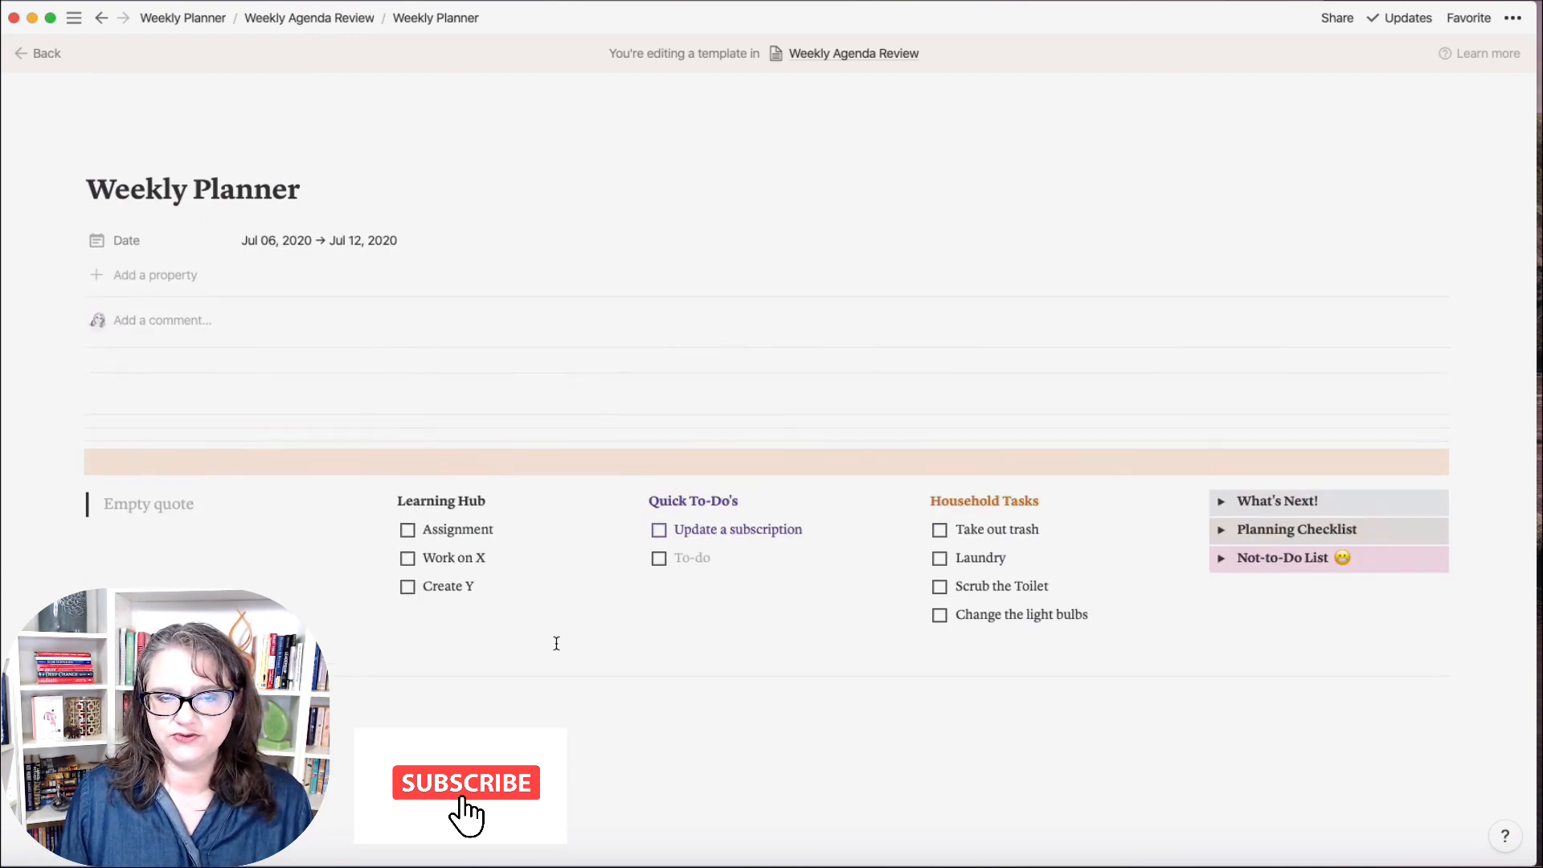